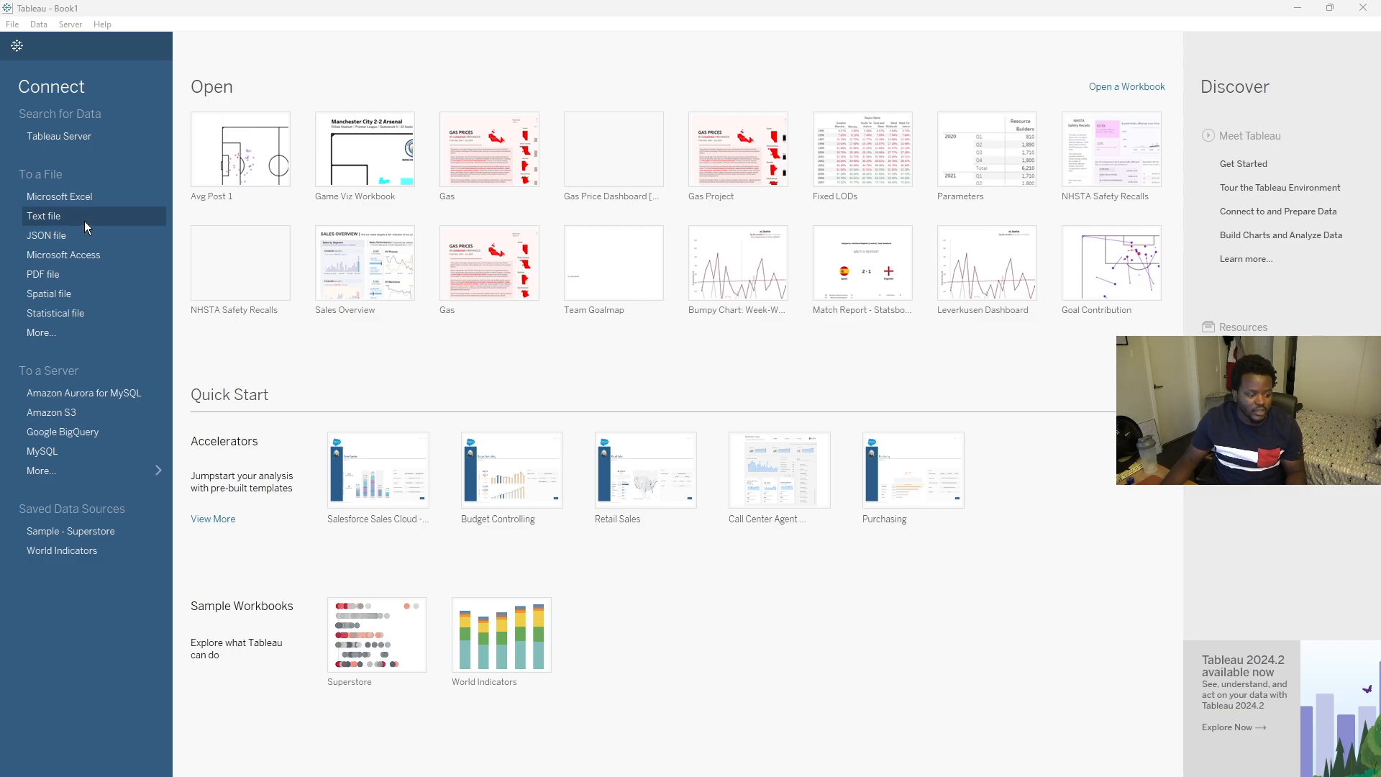
- Connect to the Game Shotmap text file as a data source
left_click(84, 222)
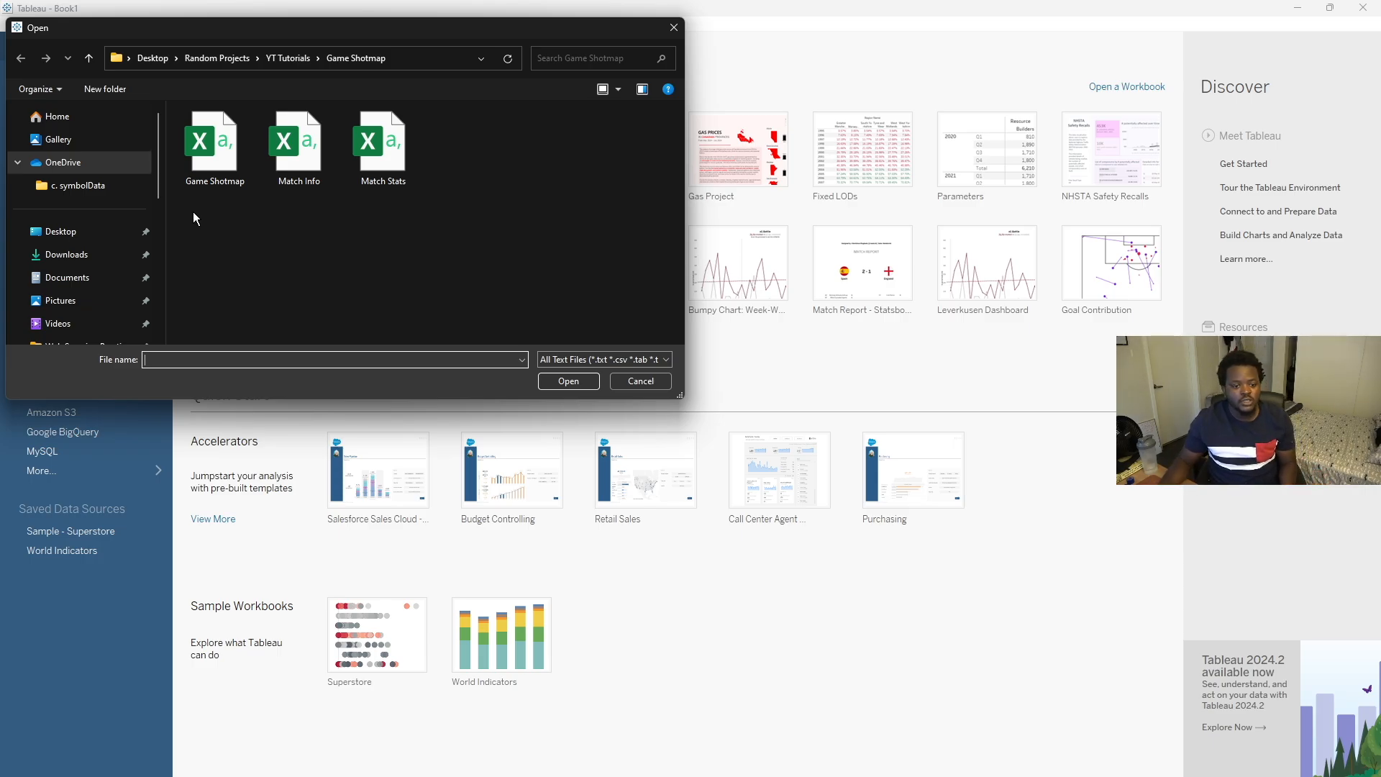
left_click(212, 155)
left_click(567, 381)
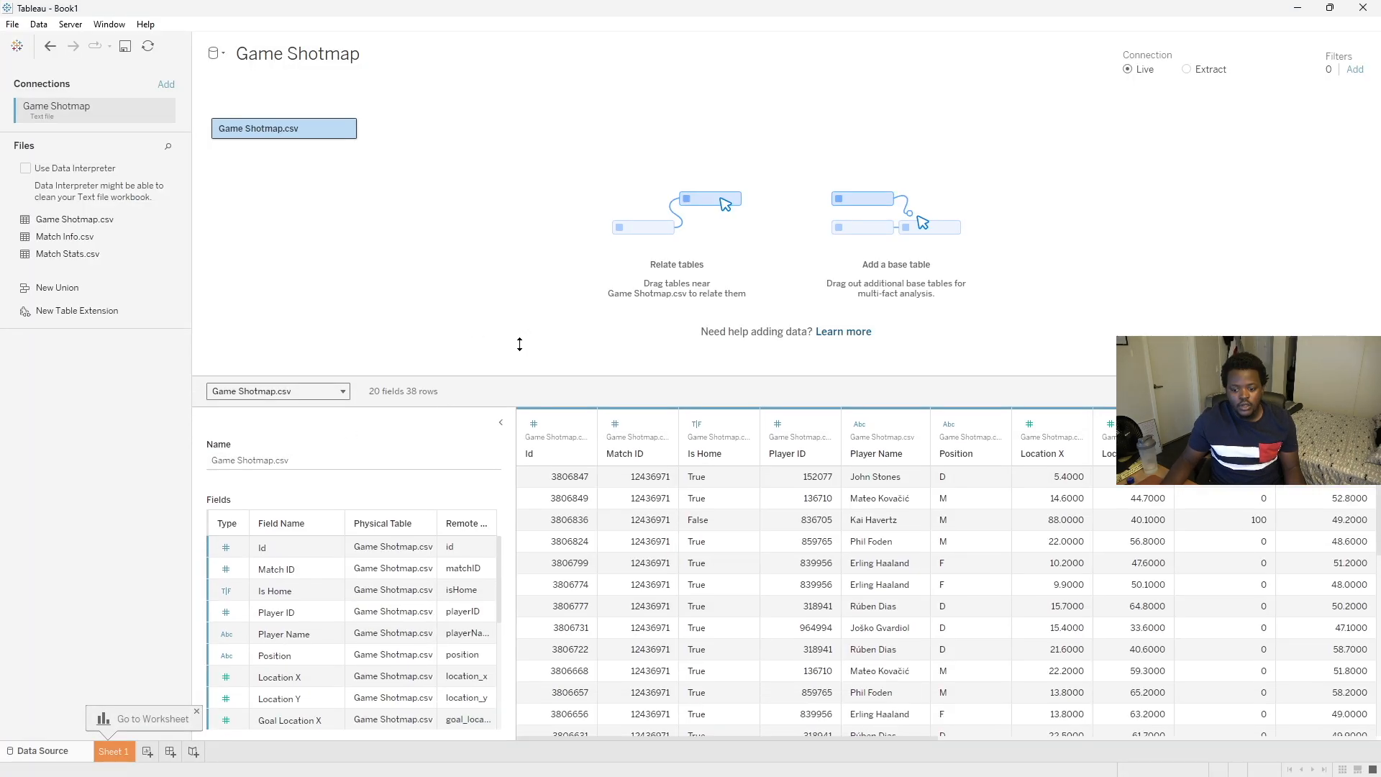
- Expand the data grid and scroll through the Game Shotmap columns such as Shot Type
left_click(496, 337)
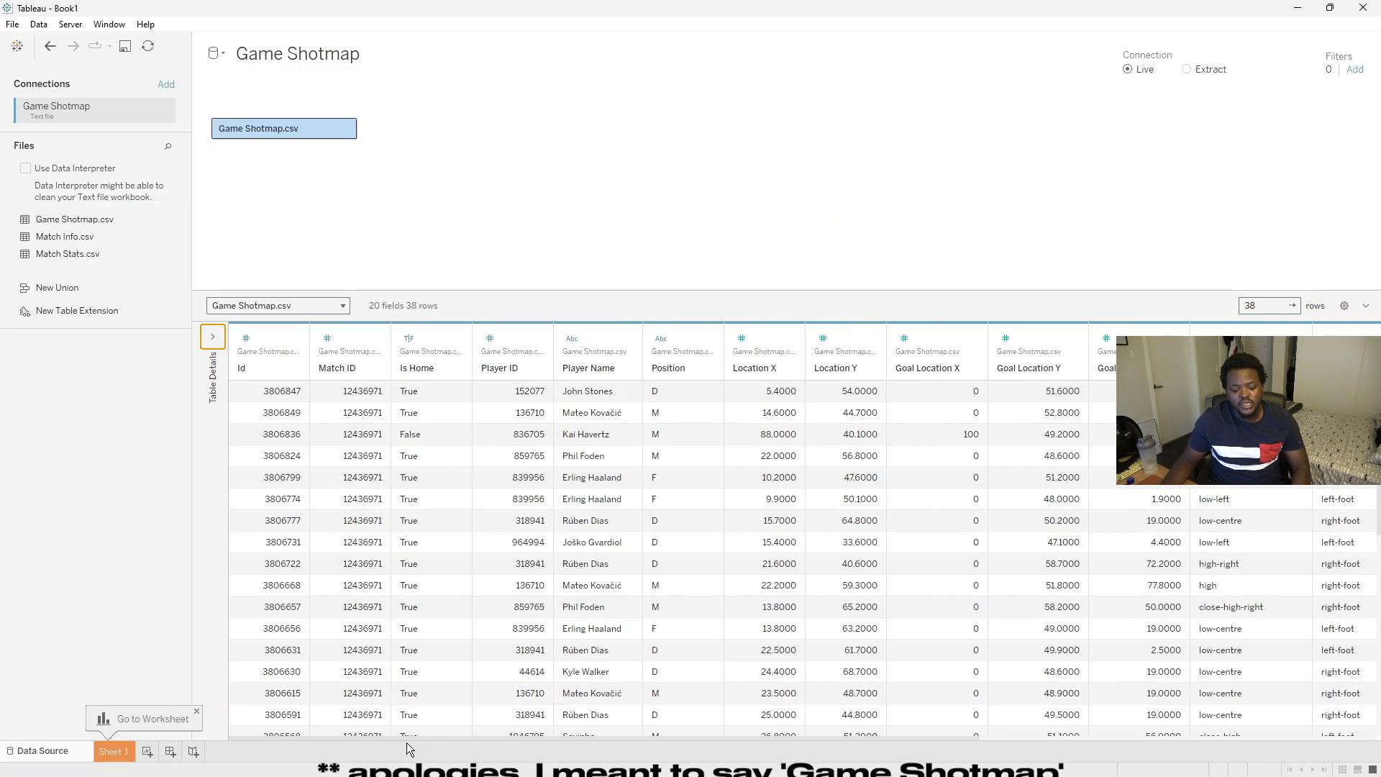
mouse_move(424, 737)
left_mouse_down()
mouse_move(443, 736)
mouse_move(416, 726)
left_mouse_up()
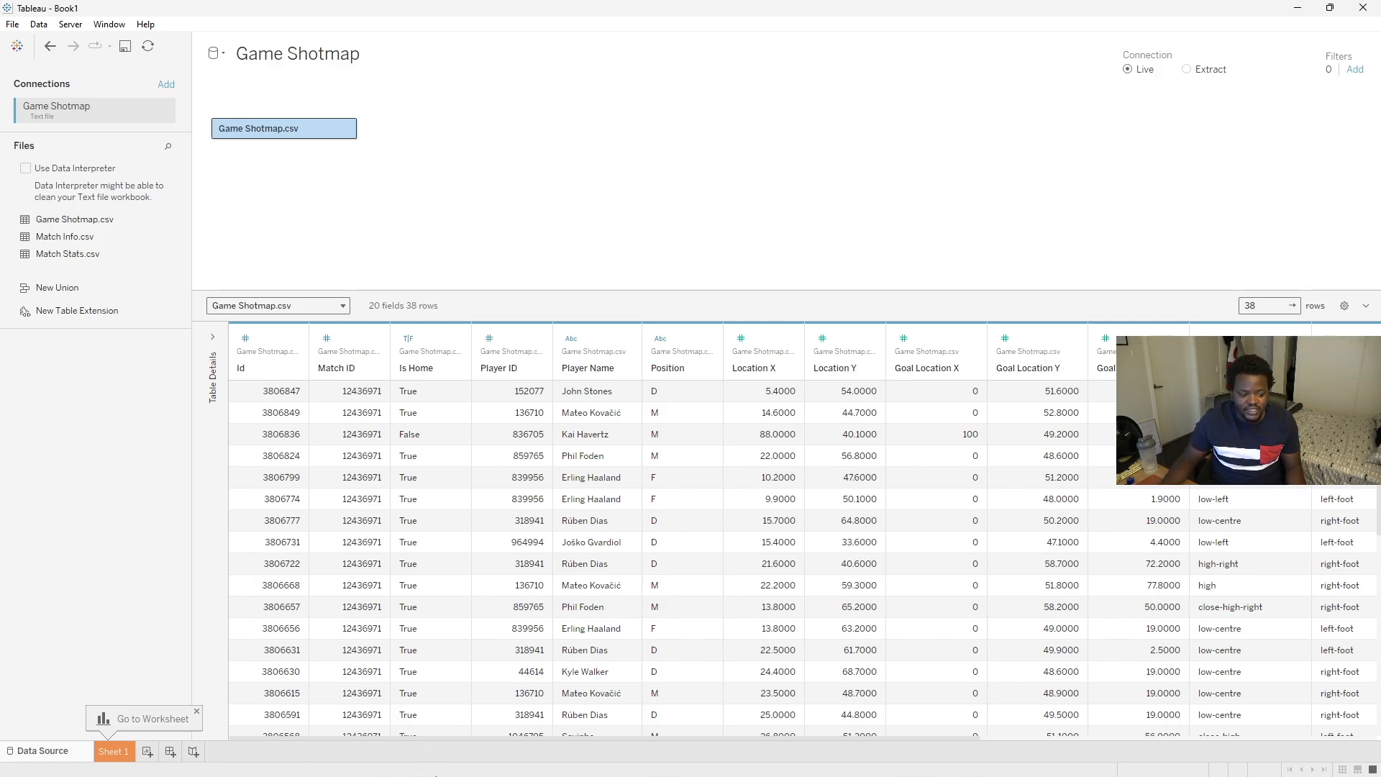
left_click_drag(593, 738, 975, 701)
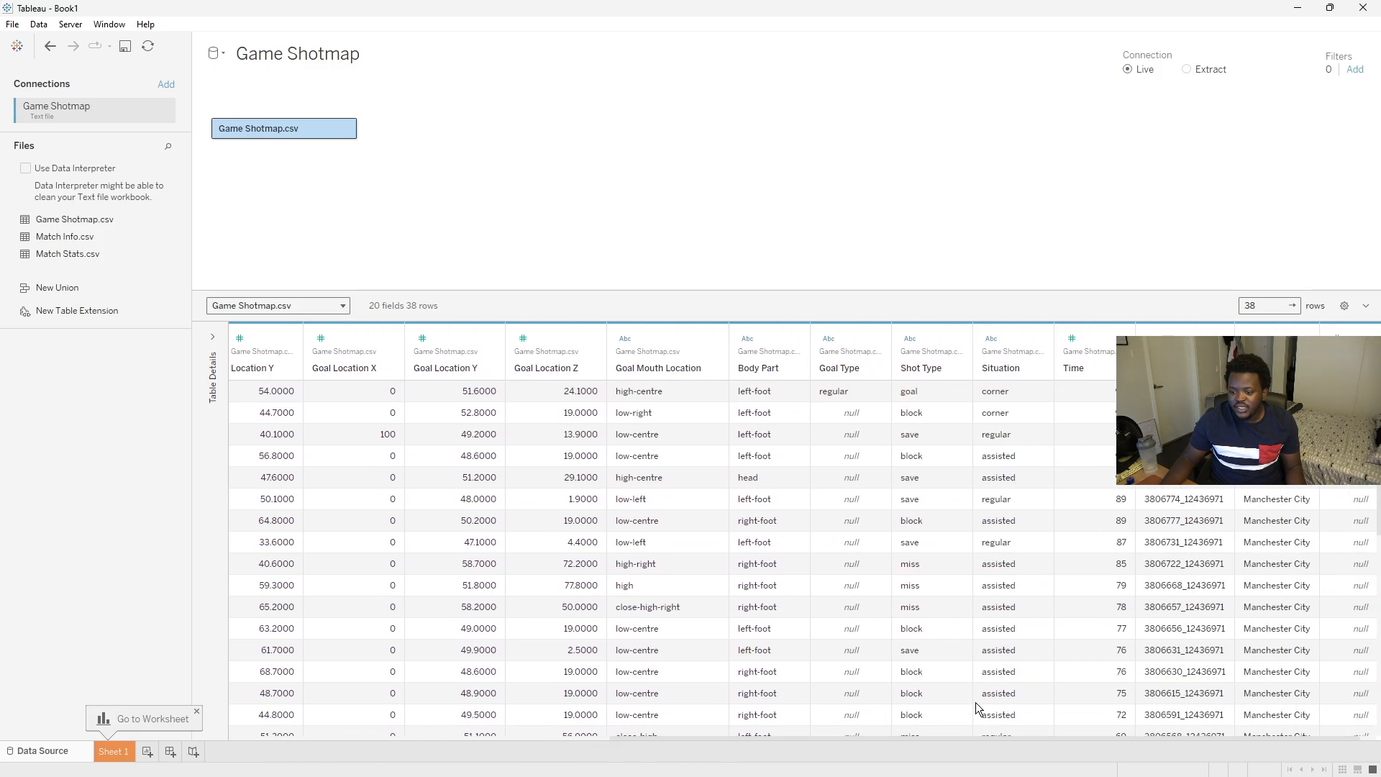
left_click(938, 336)
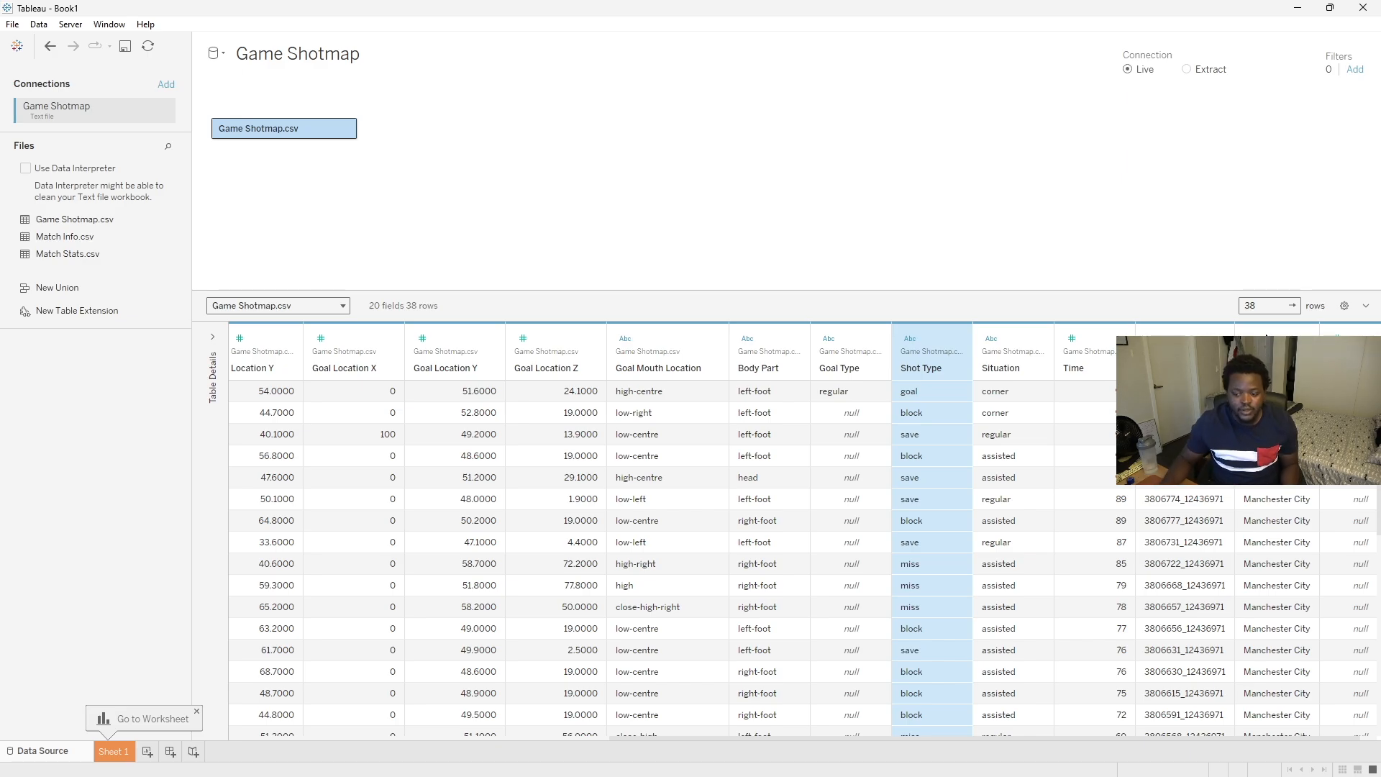
- Add Match Info.csv from the same folder as a new text file data source
left_click(216, 53)
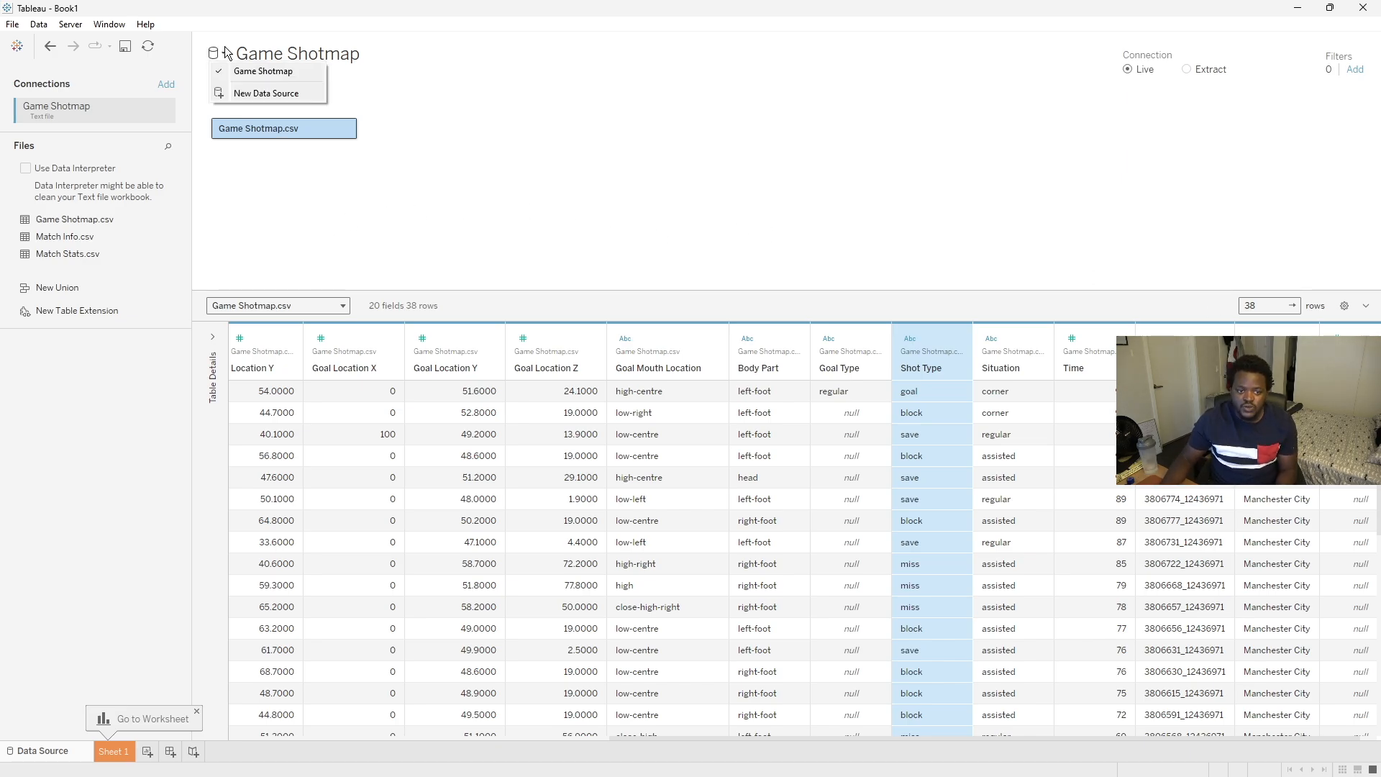
left_click(249, 92)
left_click(255, 235)
left_click(317, 140)
left_click(568, 380)
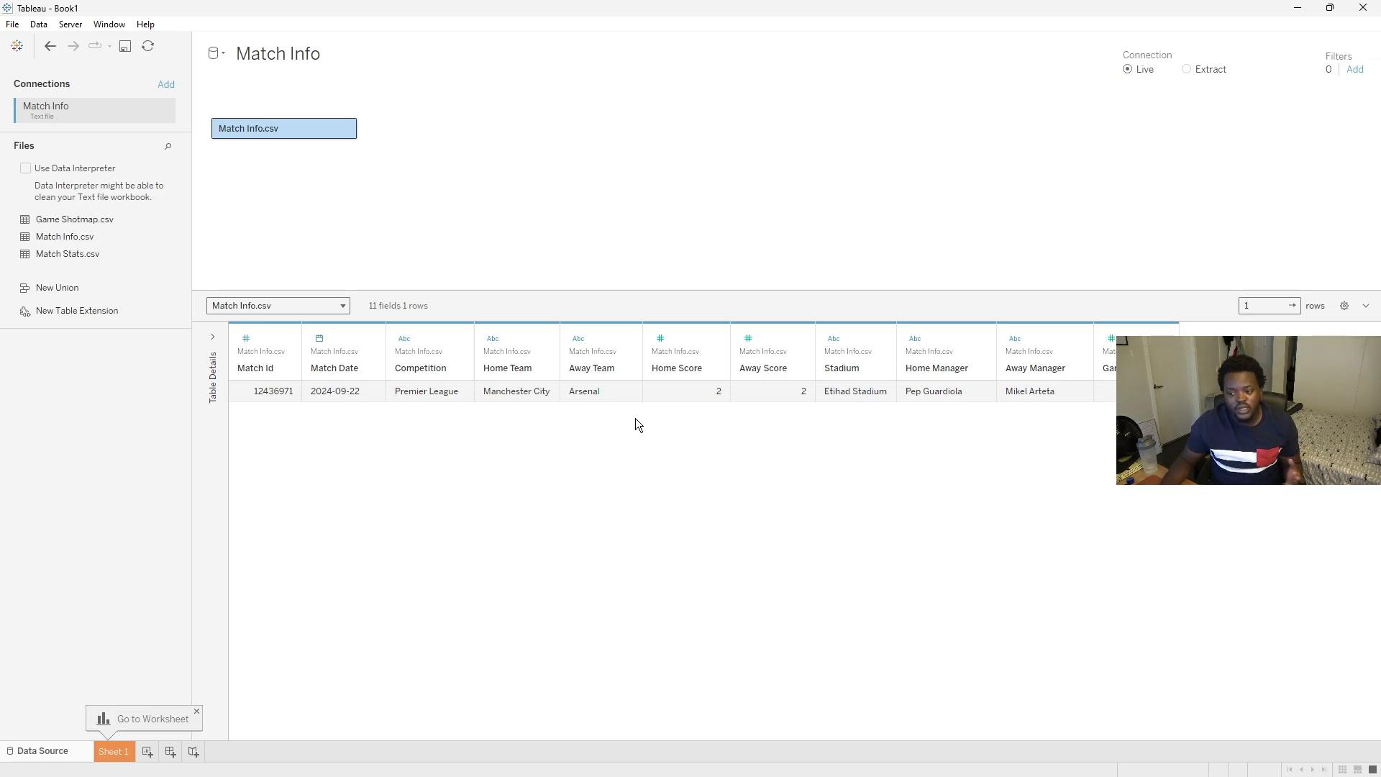
- Add Match Stats.csv from the same folder as another new text file data source
left_click(216, 56)
left_click(266, 128)
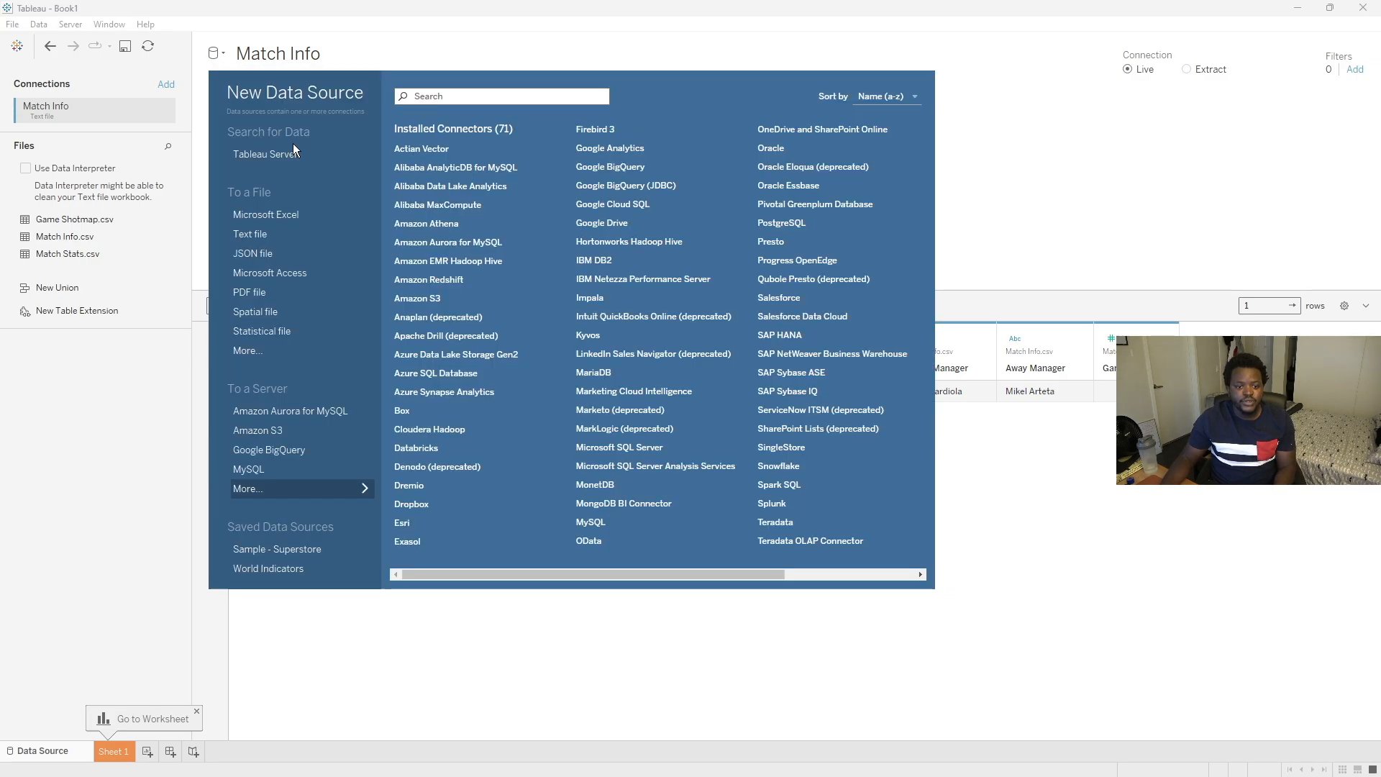
left_click(252, 235)
left_click(382, 147)
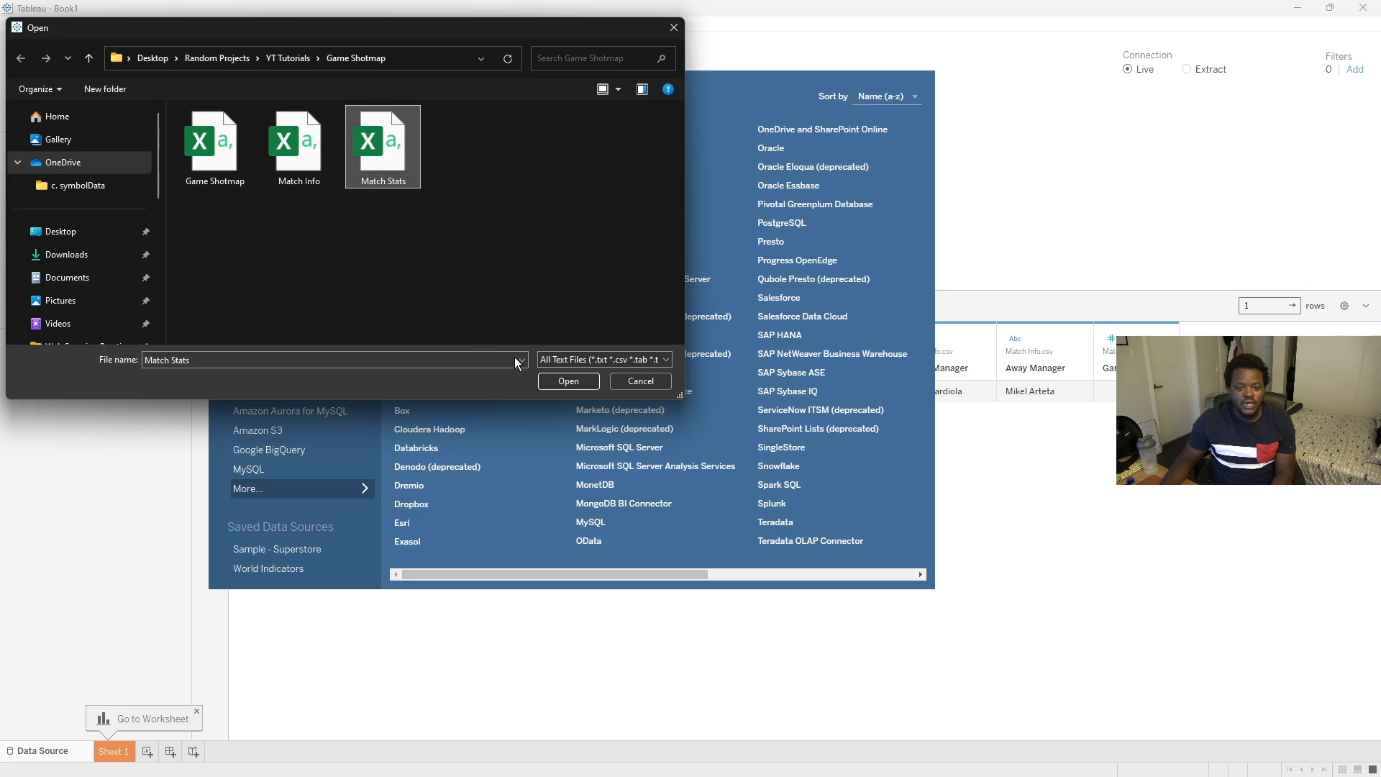
left_click(570, 379)
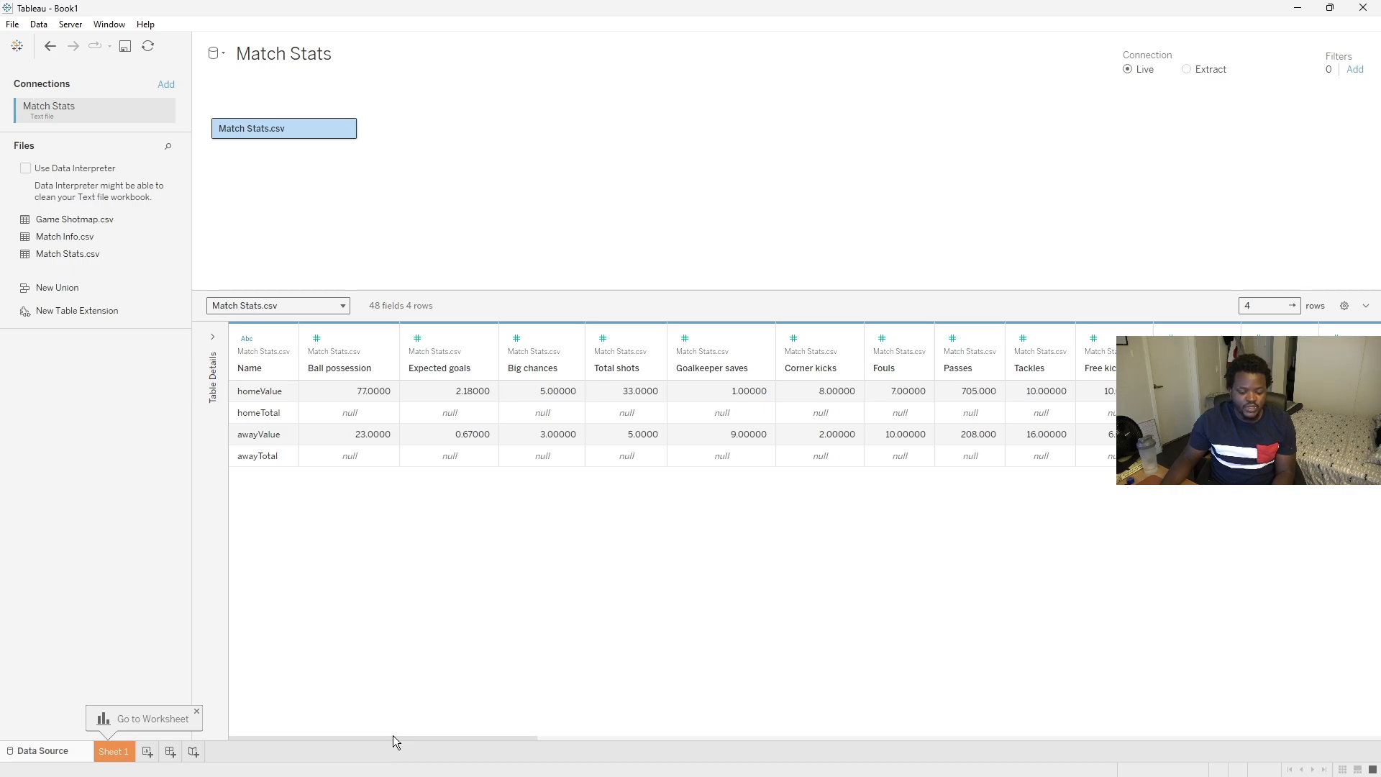
- Scroll through the Match Stats columns to review the available statistics
left_click_drag(392, 735, 415, 736)
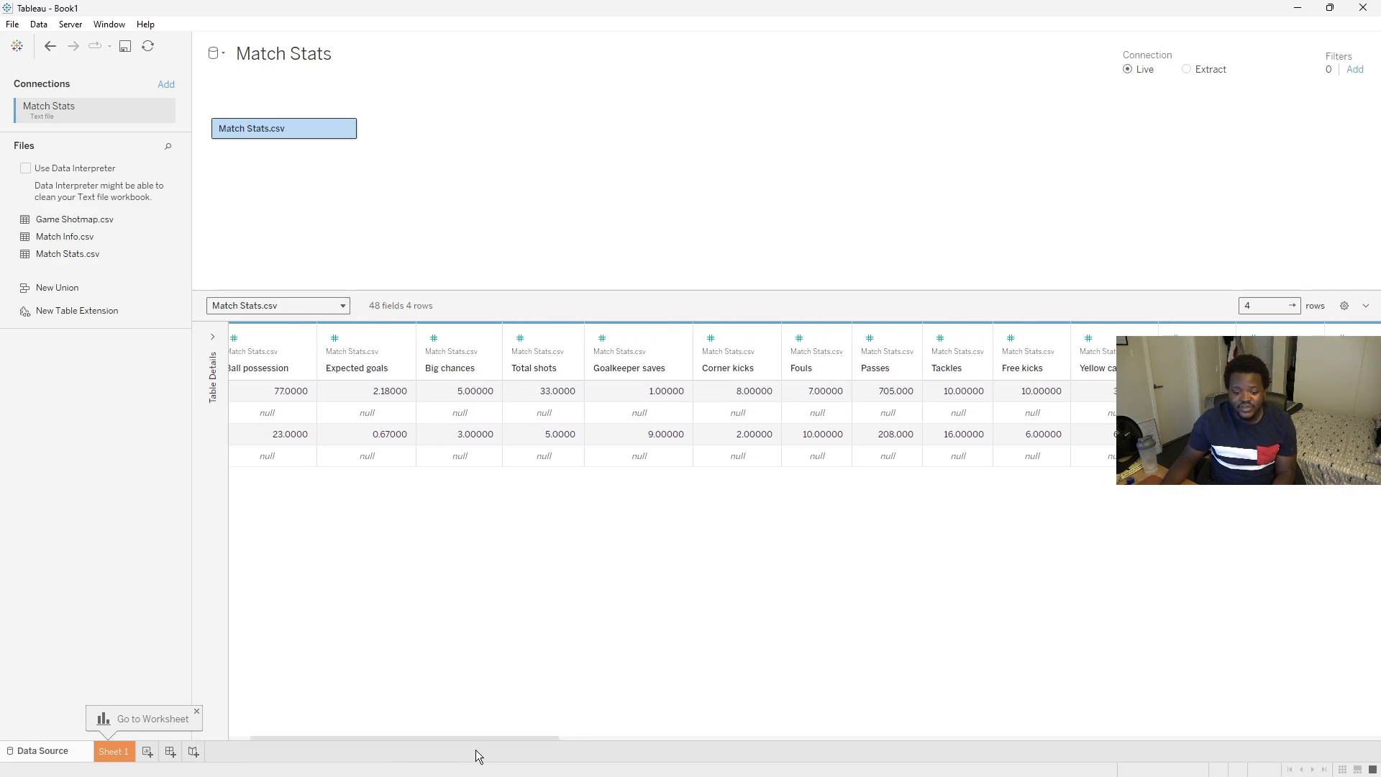
left_click_drag(472, 736, 479, 736)
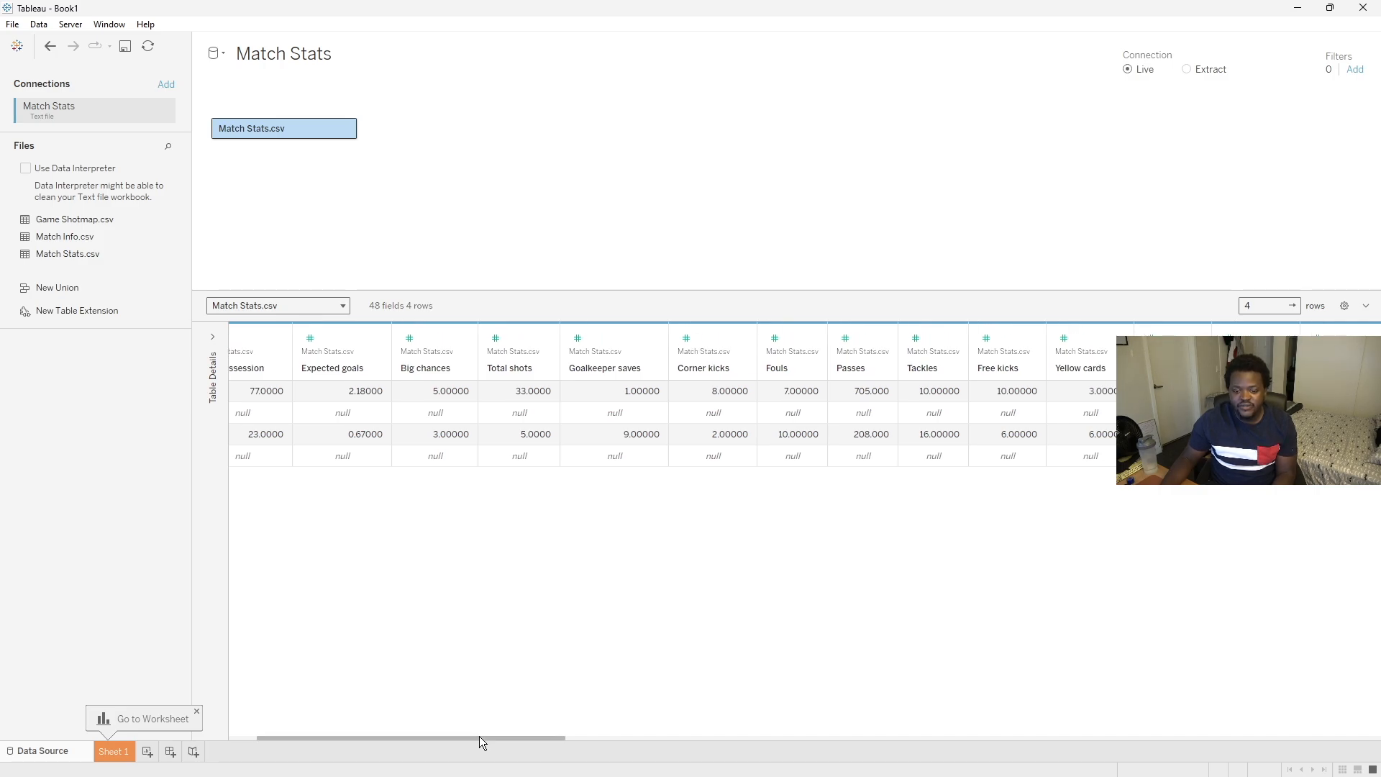
left_click_drag(478, 736, 354, 719)
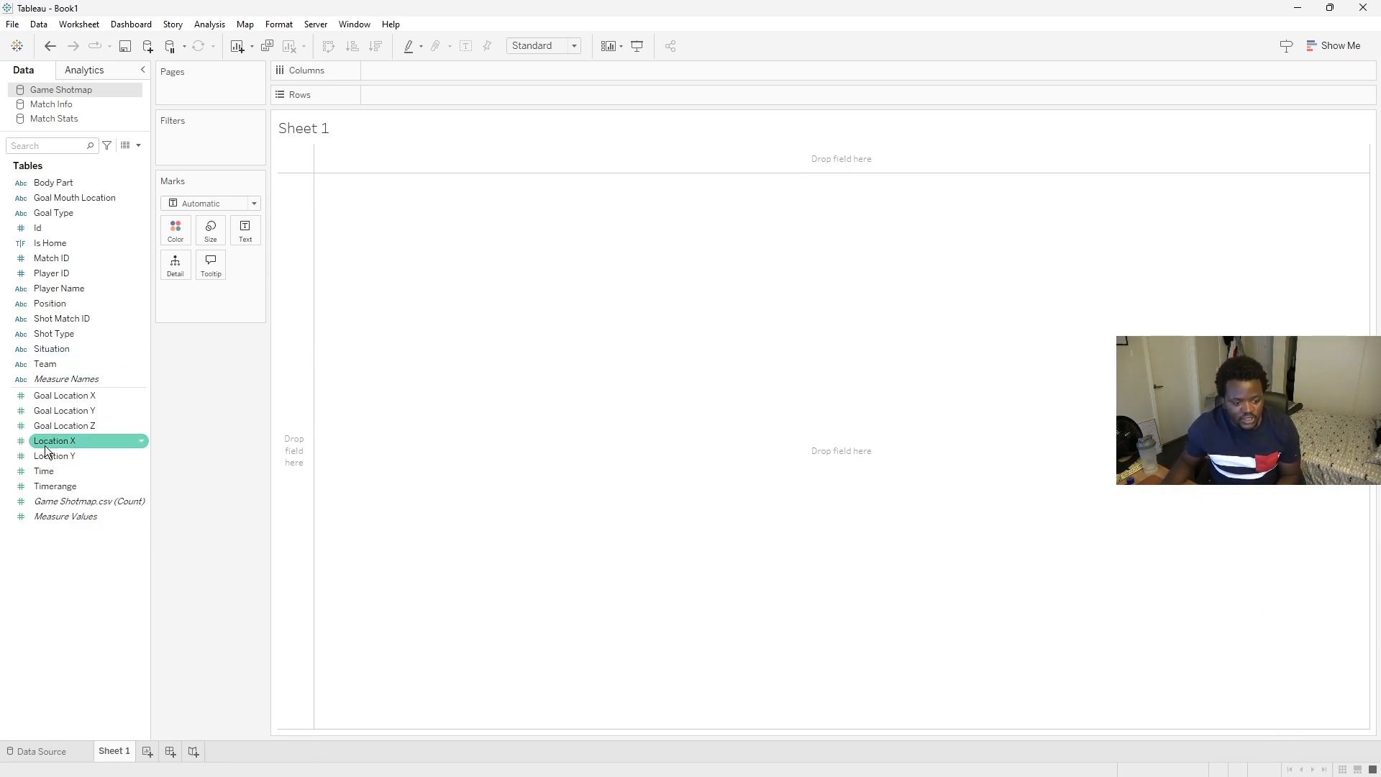
- Place Location X on Columns and Location Y on Rows, converting both to dimensions
left_click_drag(46, 450, 403, 70)
right_click(397, 69)
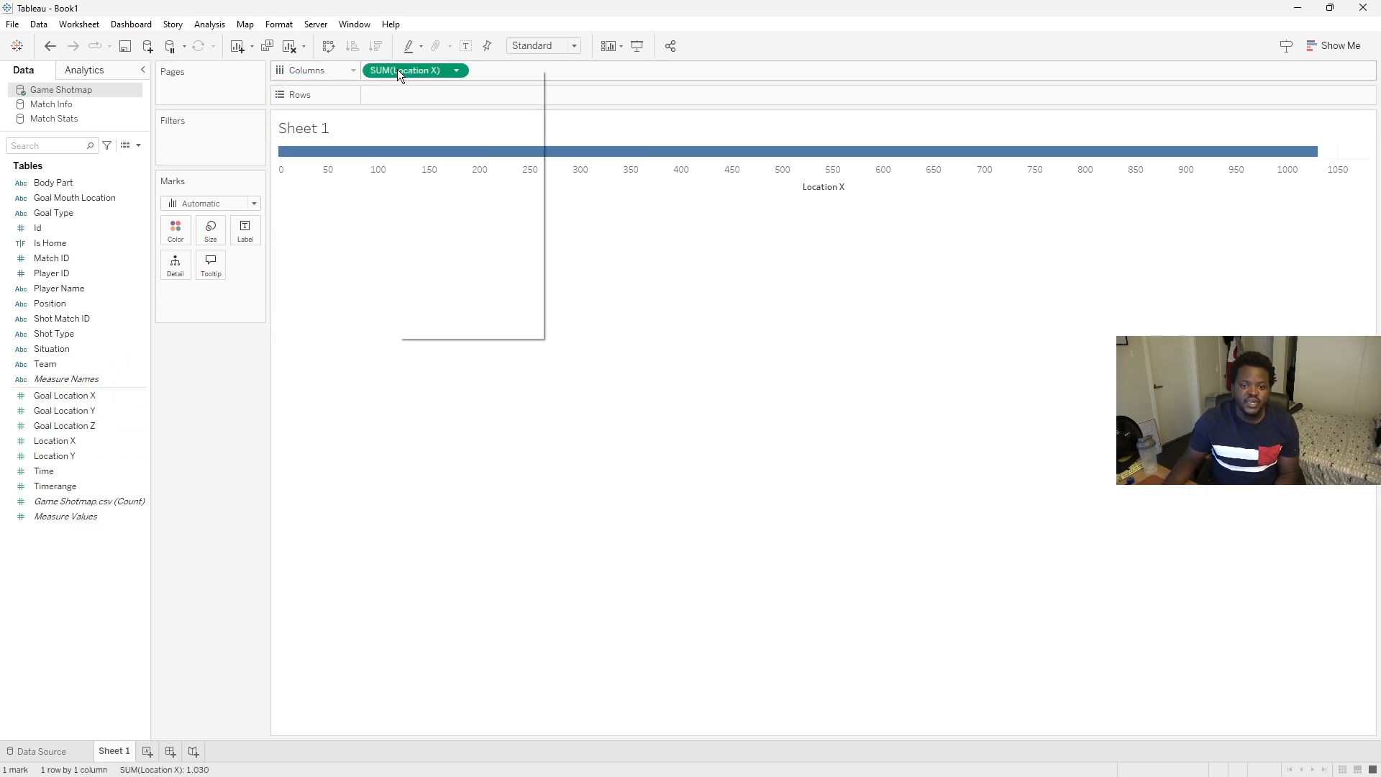
left_click(455, 180)
left_click_drag(87, 455, 425, 93)
right_click(426, 94)
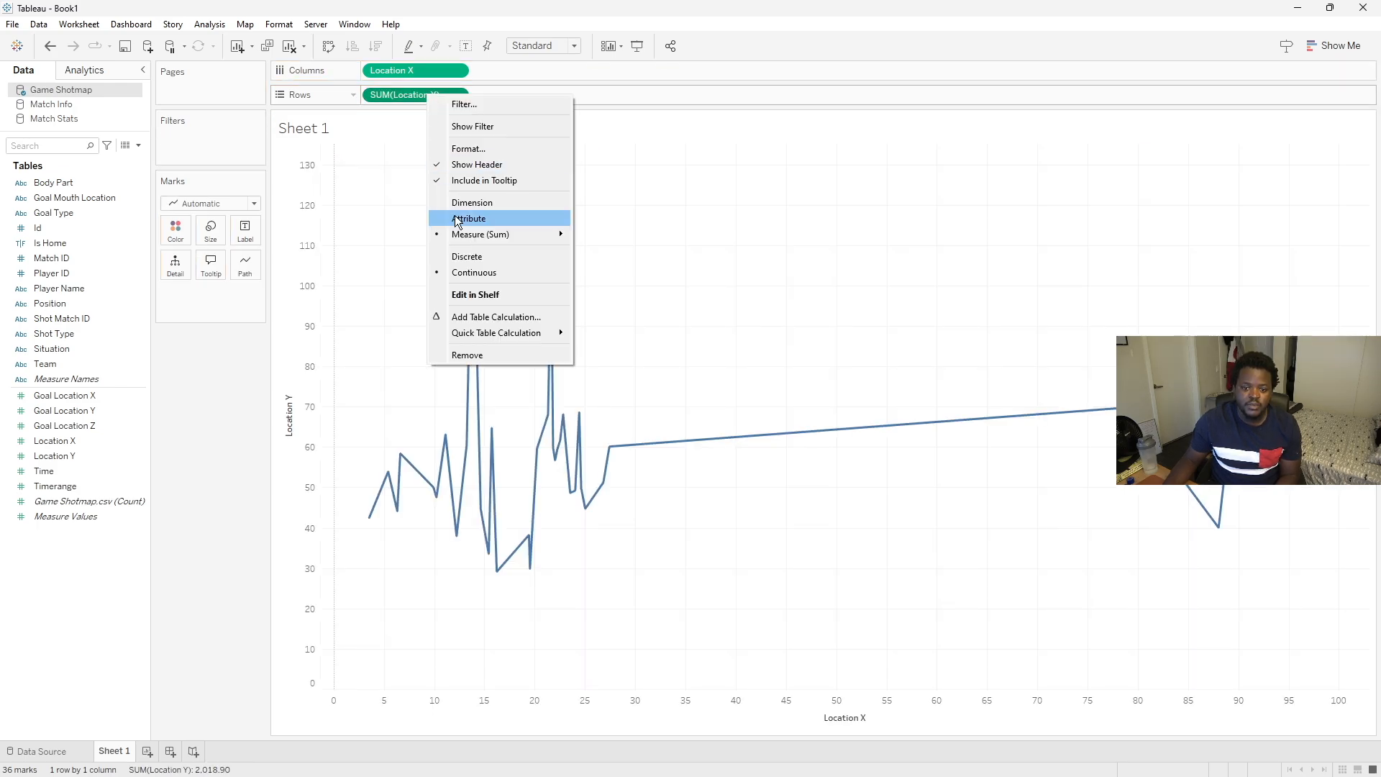
left_click(458, 204)
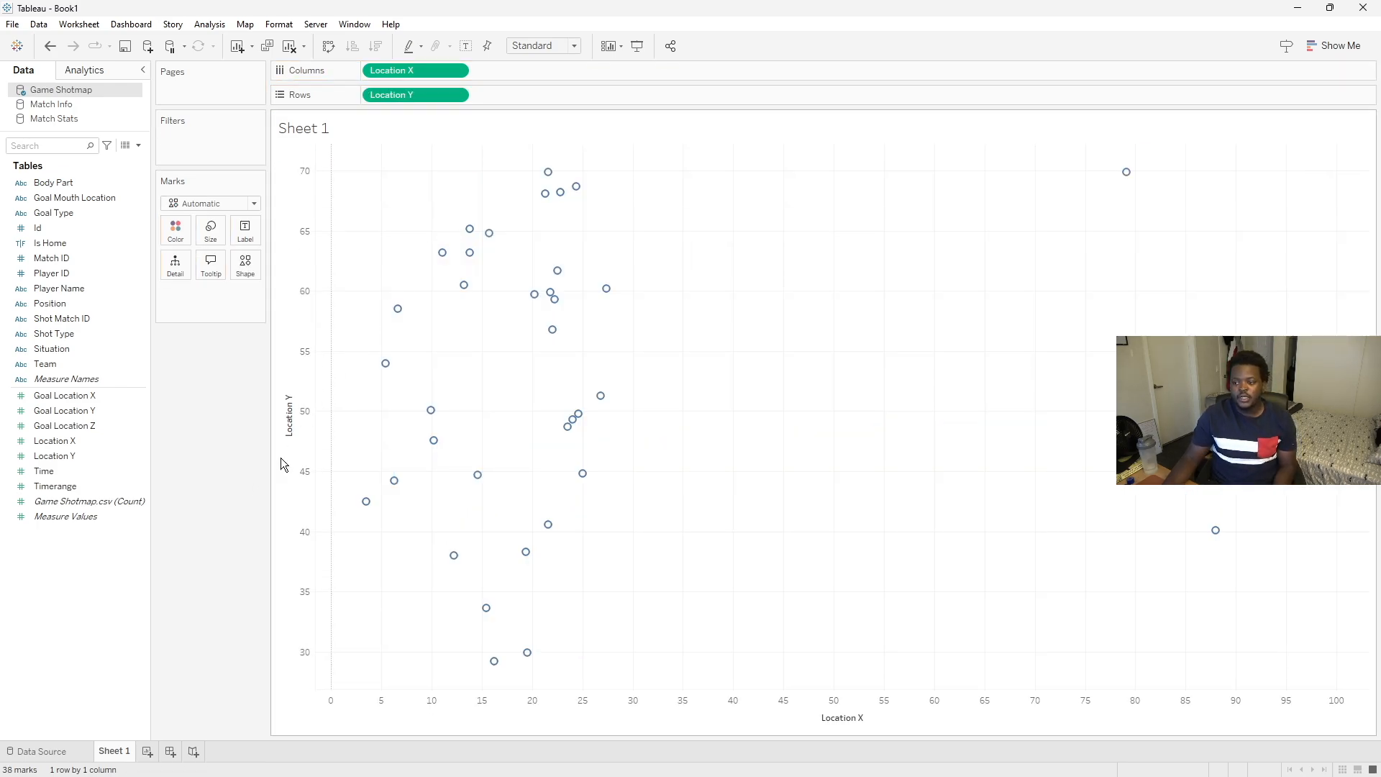
- Open the Opta Sample reference image and arrange its window beside the scatter plot
left_click_drag(1051, 190, 873, 131)
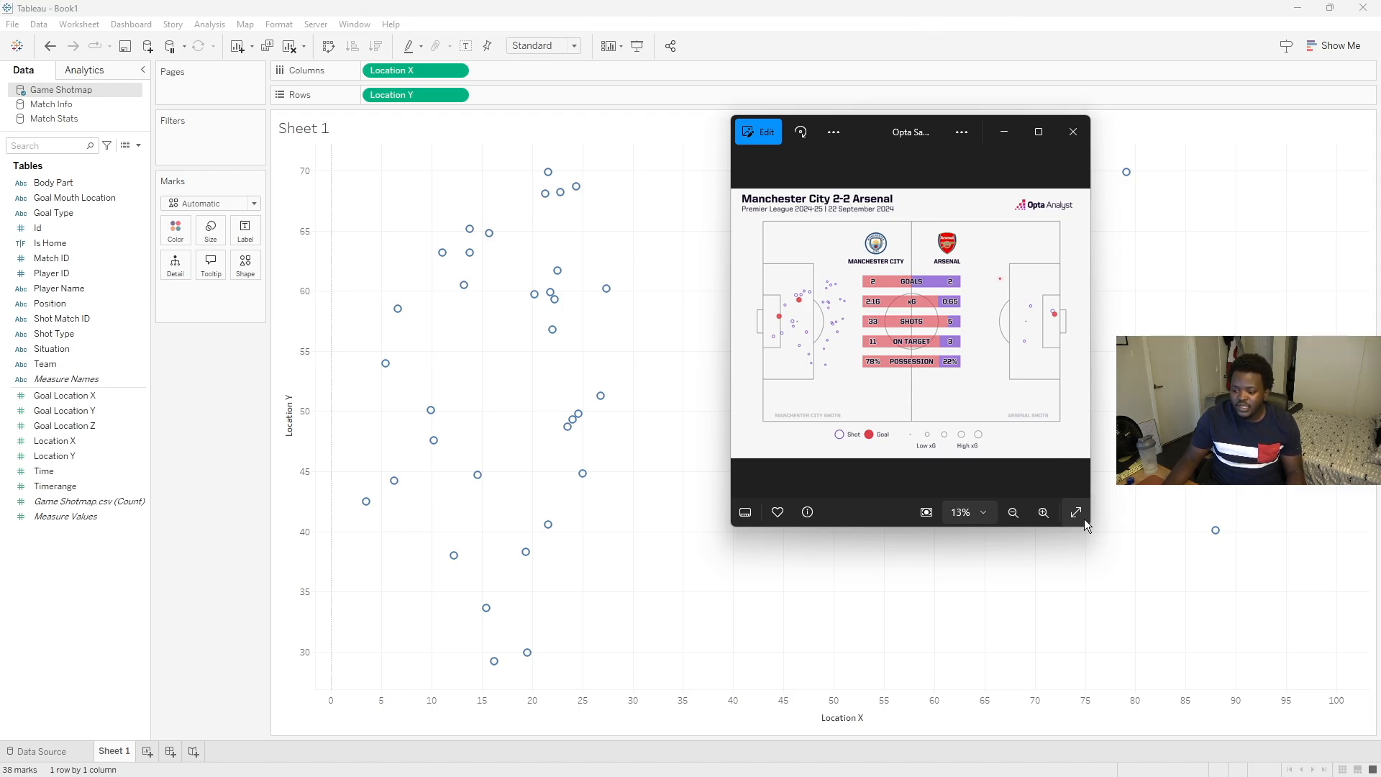
left_click_drag(1092, 525, 1132, 526)
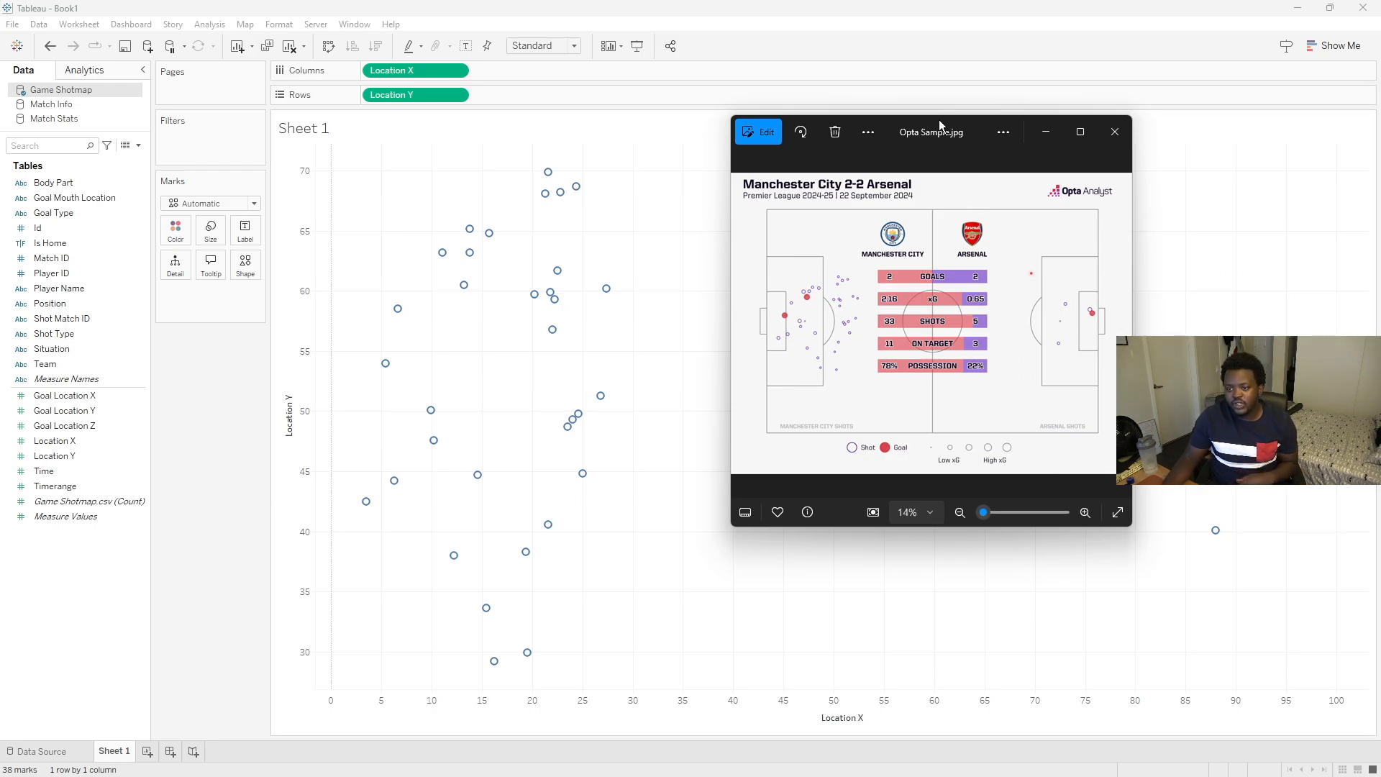
left_click_drag(934, 125, 885, 128)
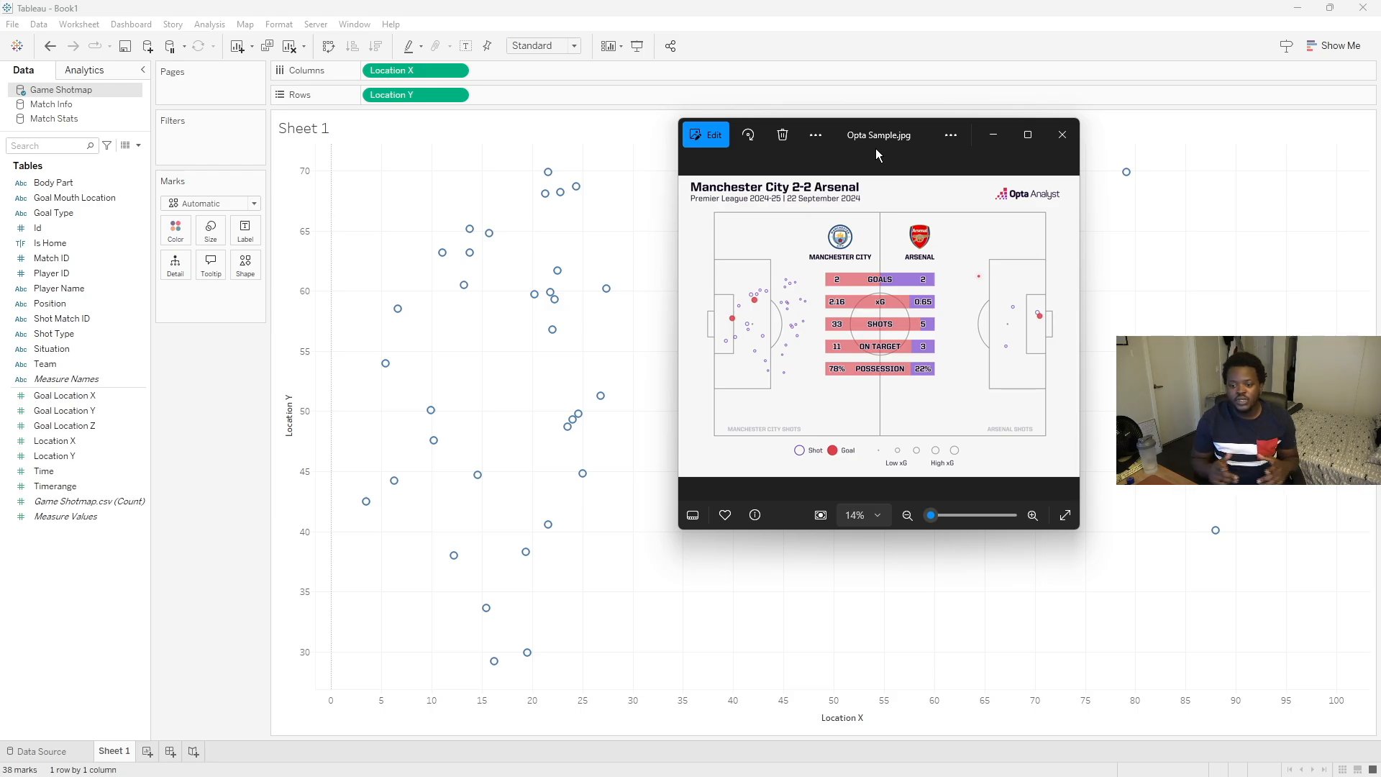
left_click(679, 7)
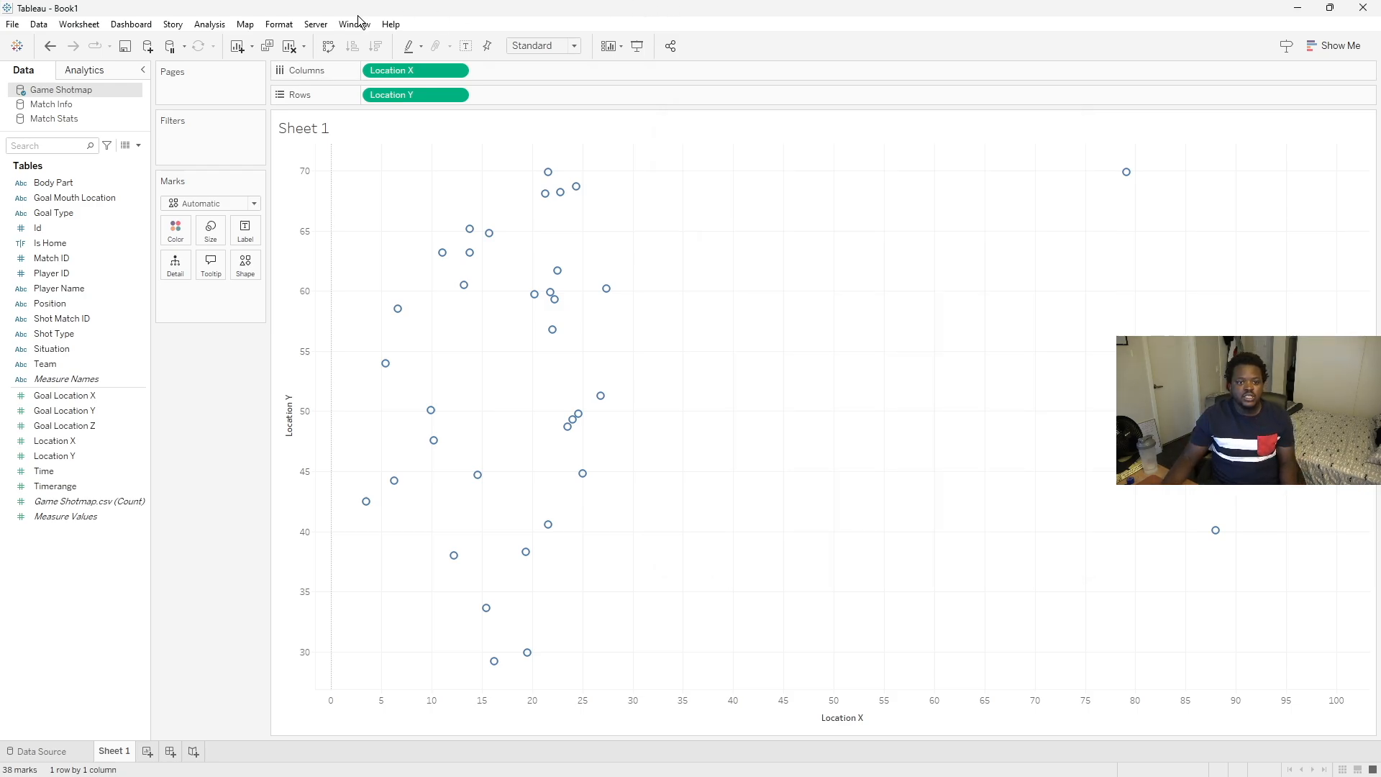
- Add a background image for the Game Shotmap data source using the Football Pitch Template-03 file
left_click(251, 25)
mouse_move(331, 59)
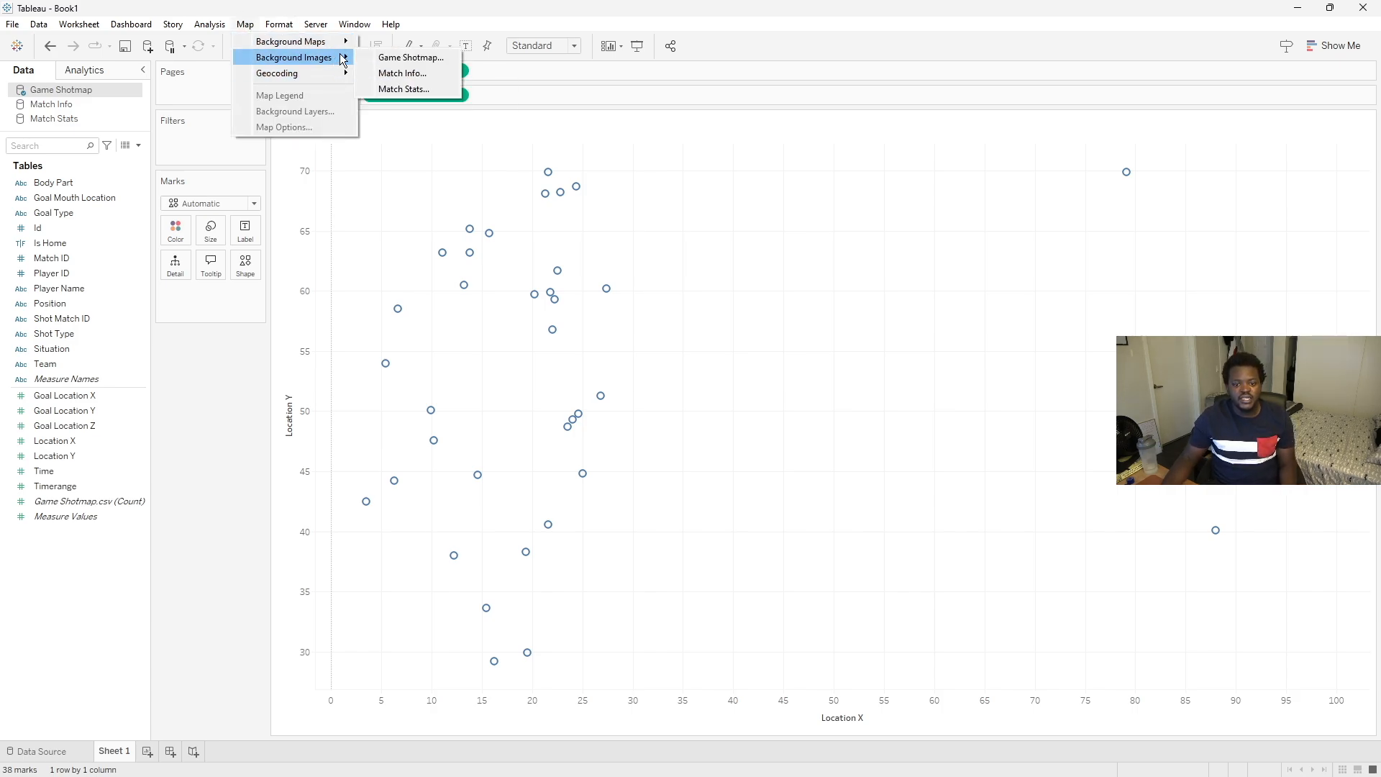
left_click(387, 59)
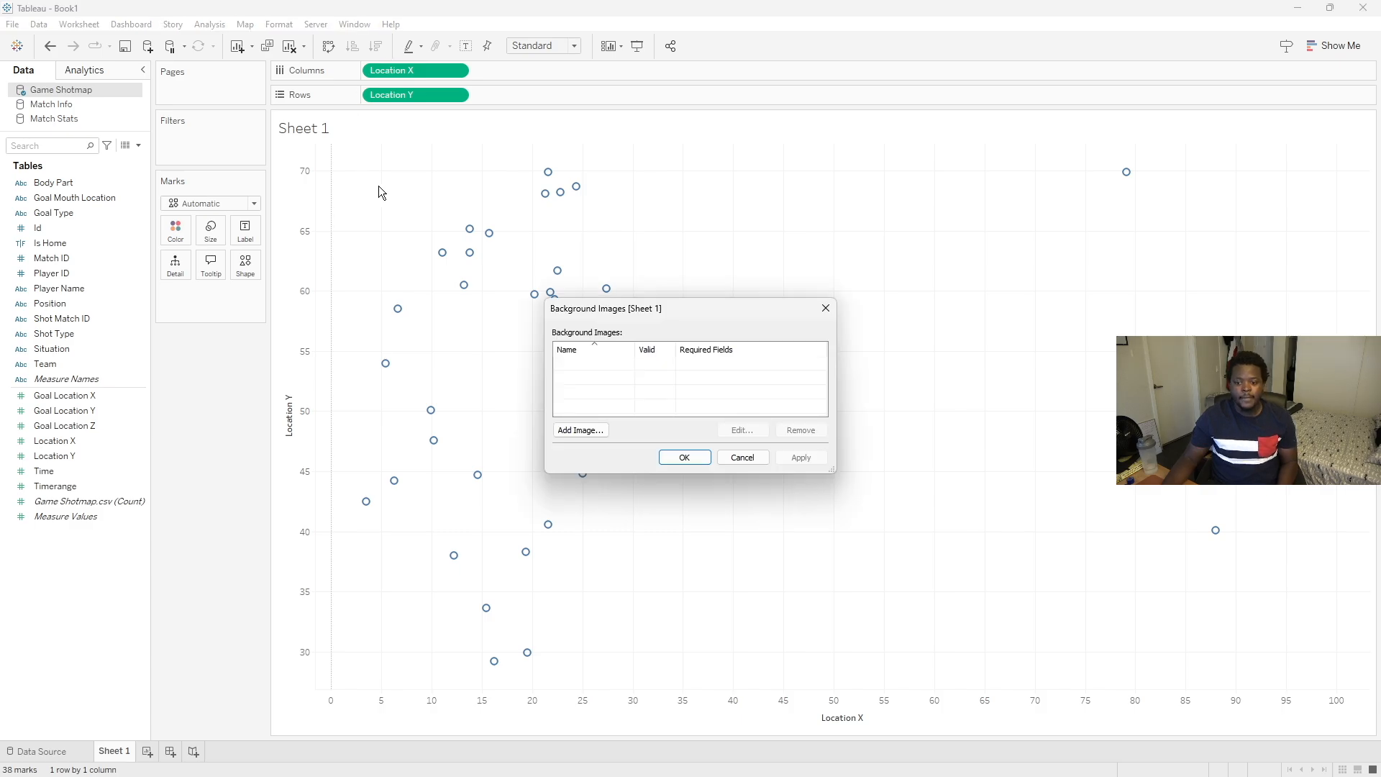
left_click(580, 430)
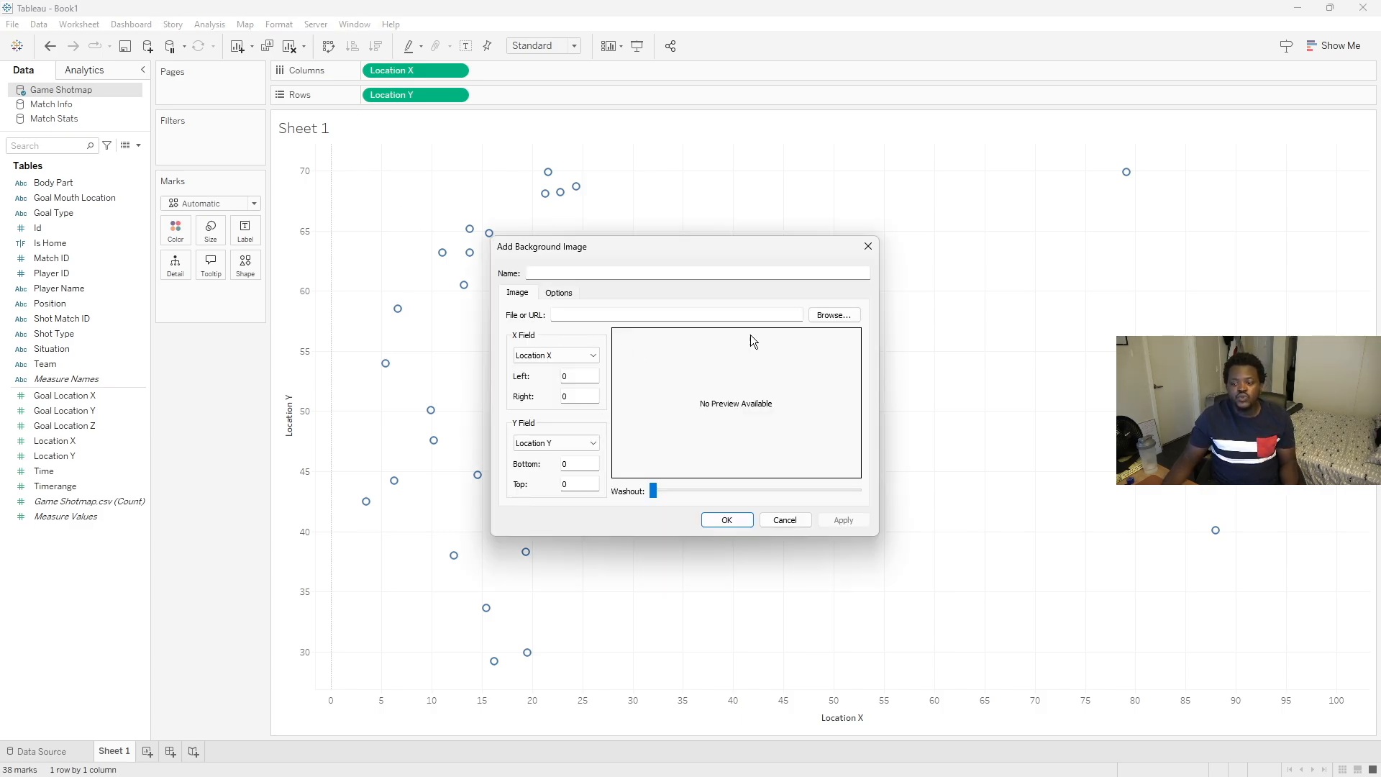
left_click(827, 316)
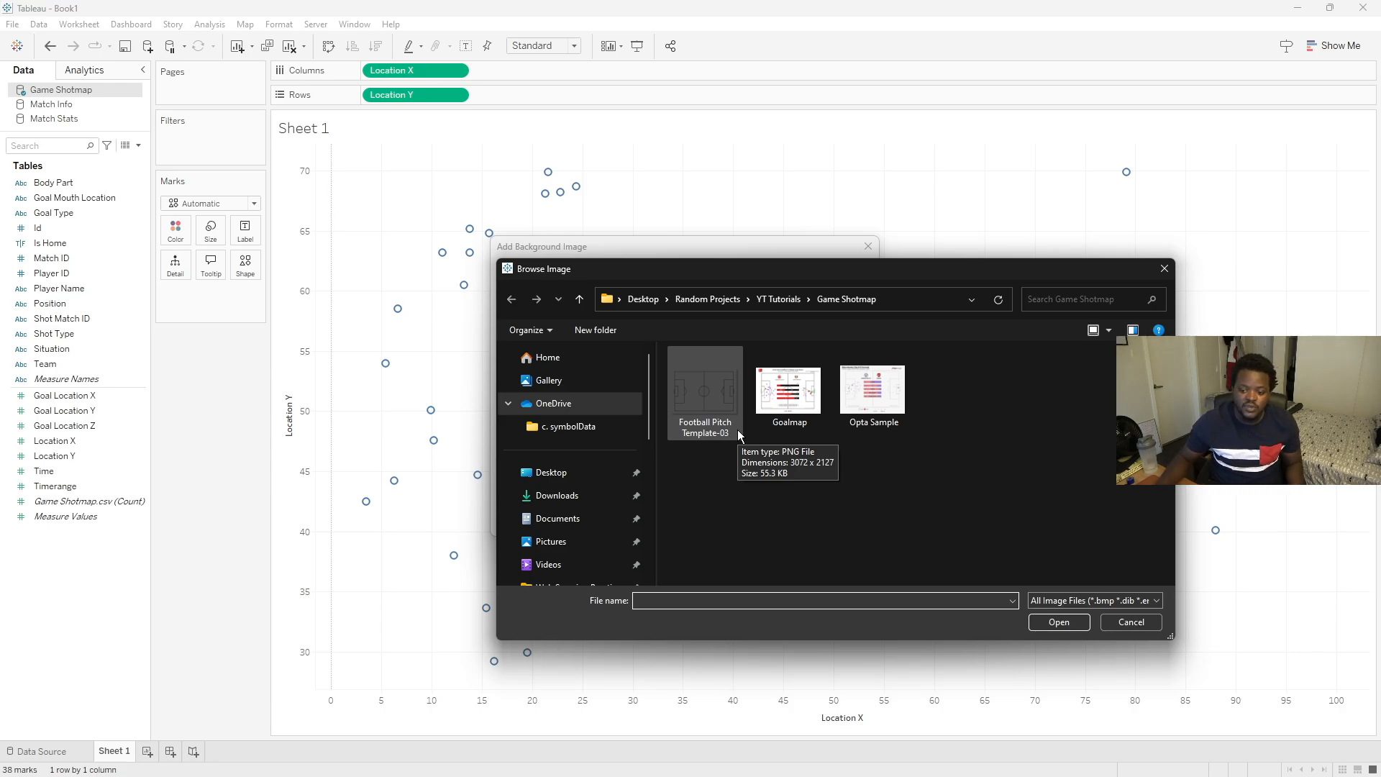
left_click(705, 389)
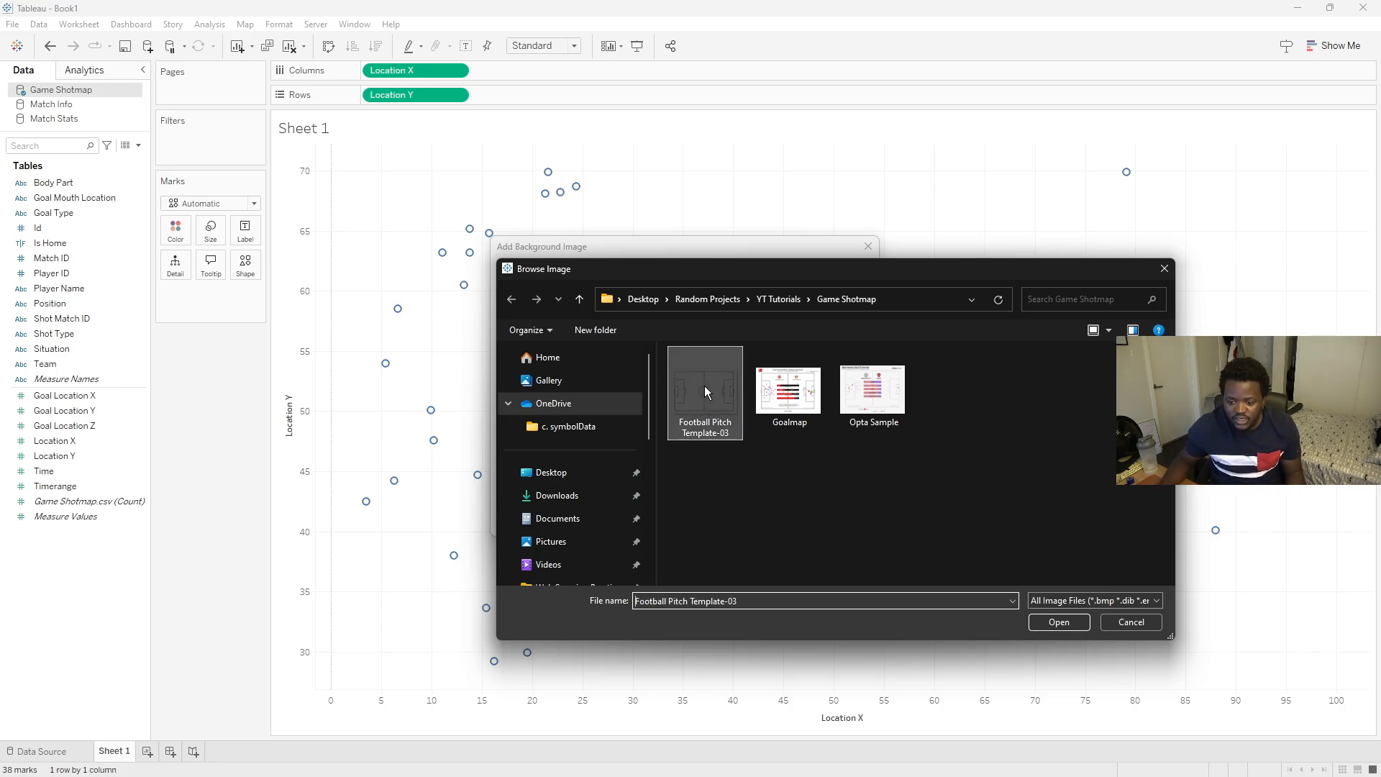
left_click(1060, 623)
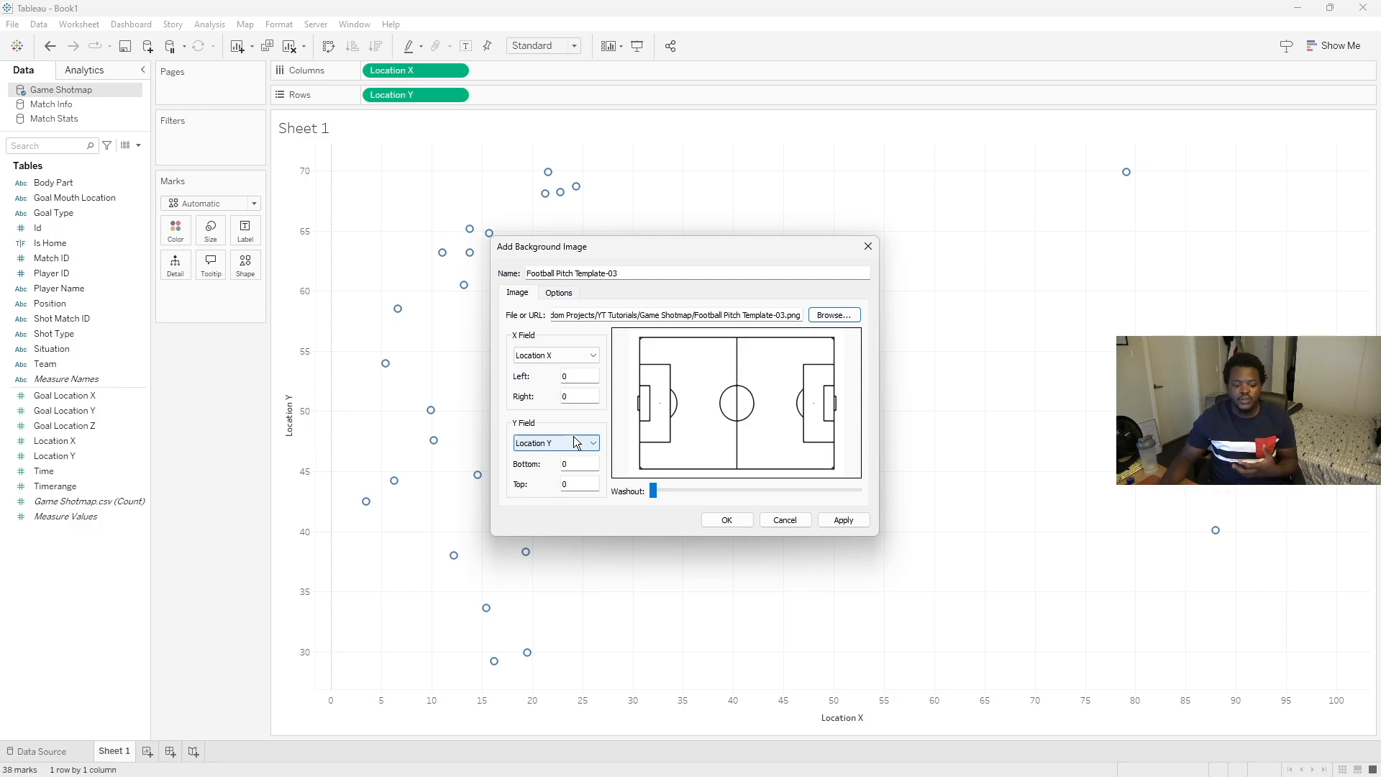
- Set the background image bounds to Left -6, Right 106, Bottom 105 and Top -5, and confirm
left_click(582, 375)
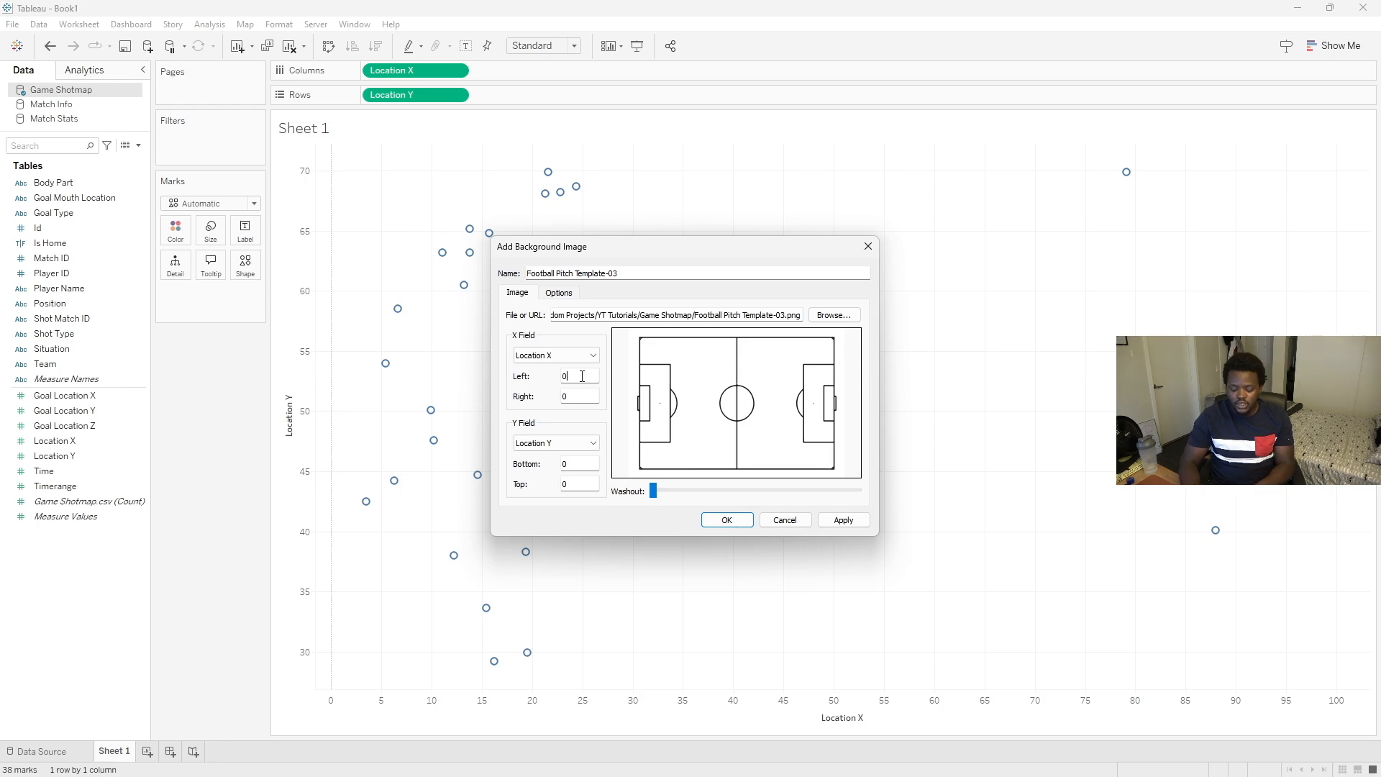
key("Tab")
type("106")
key("Tab")
key("Tab")
type("105")
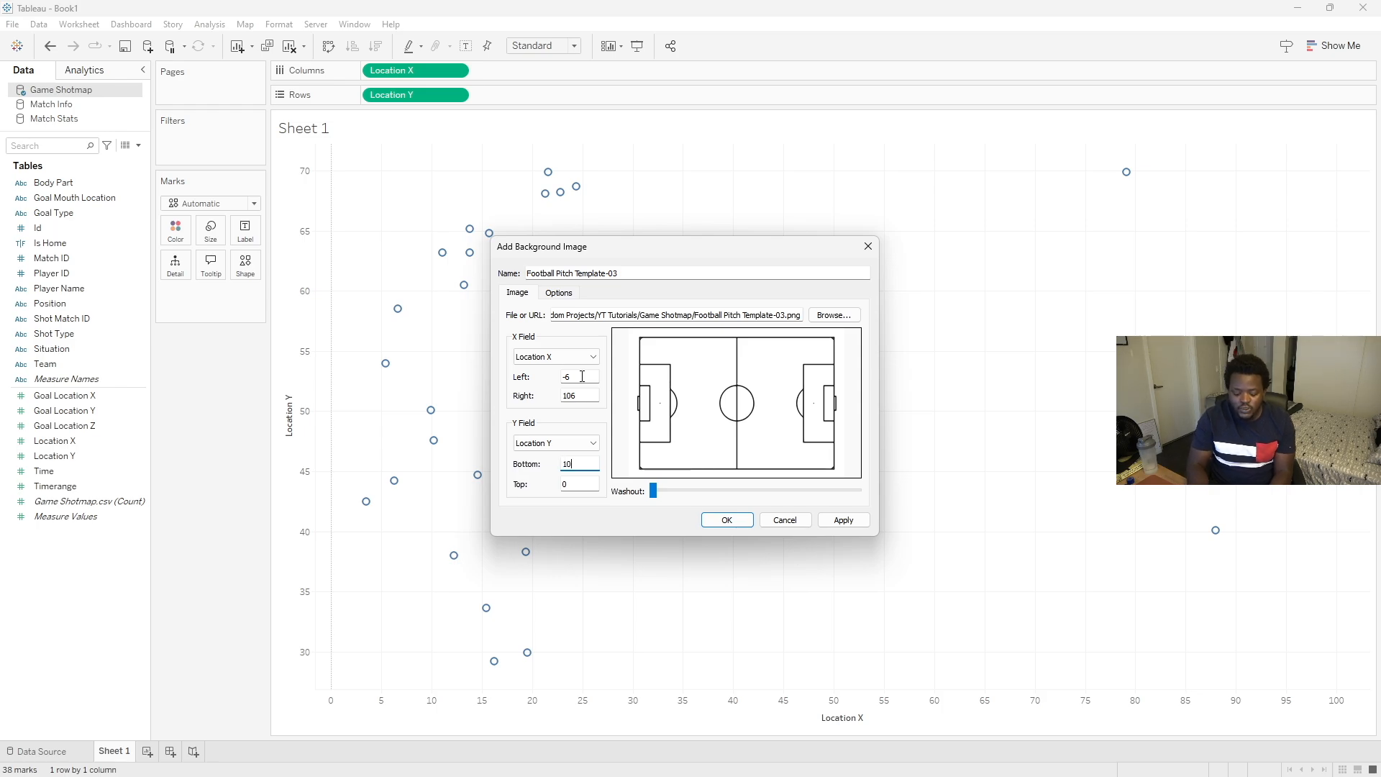
key("Tab")
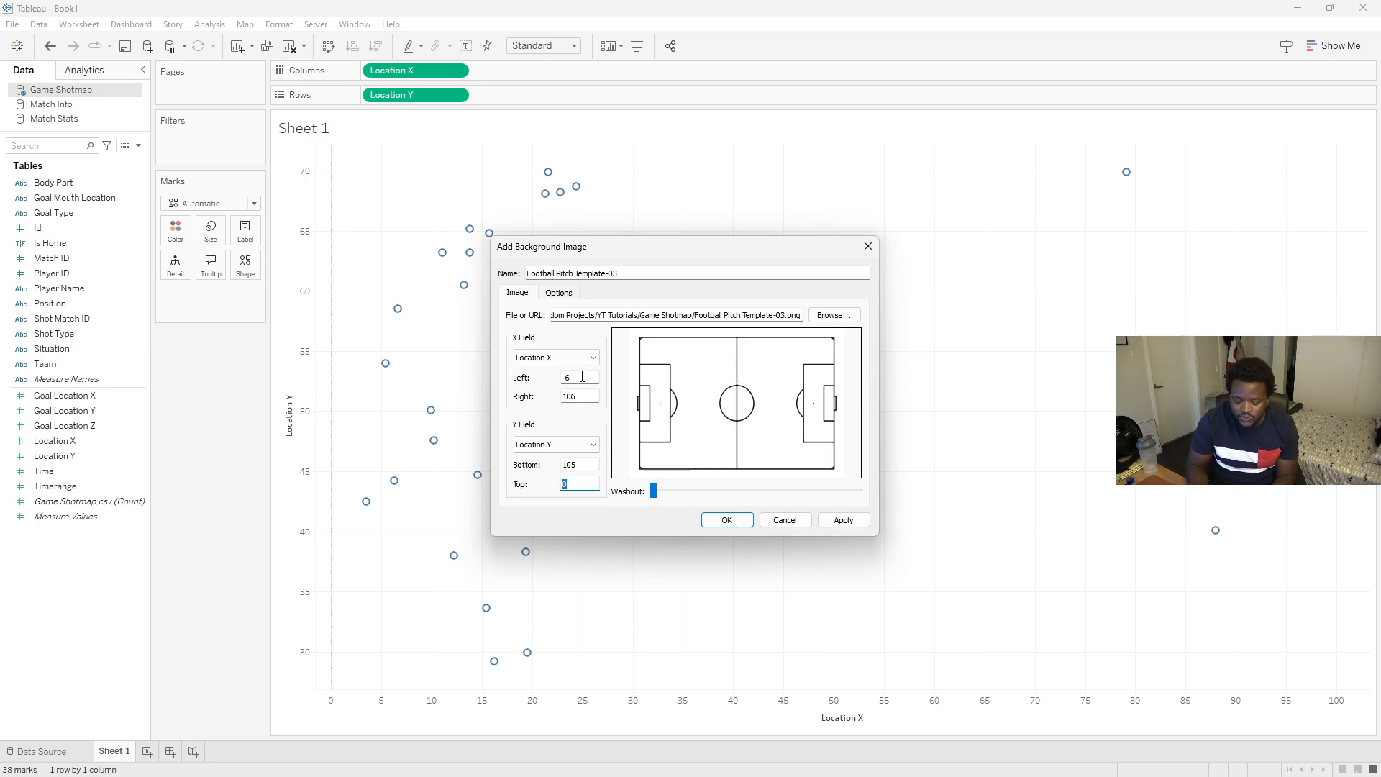
type("-5")
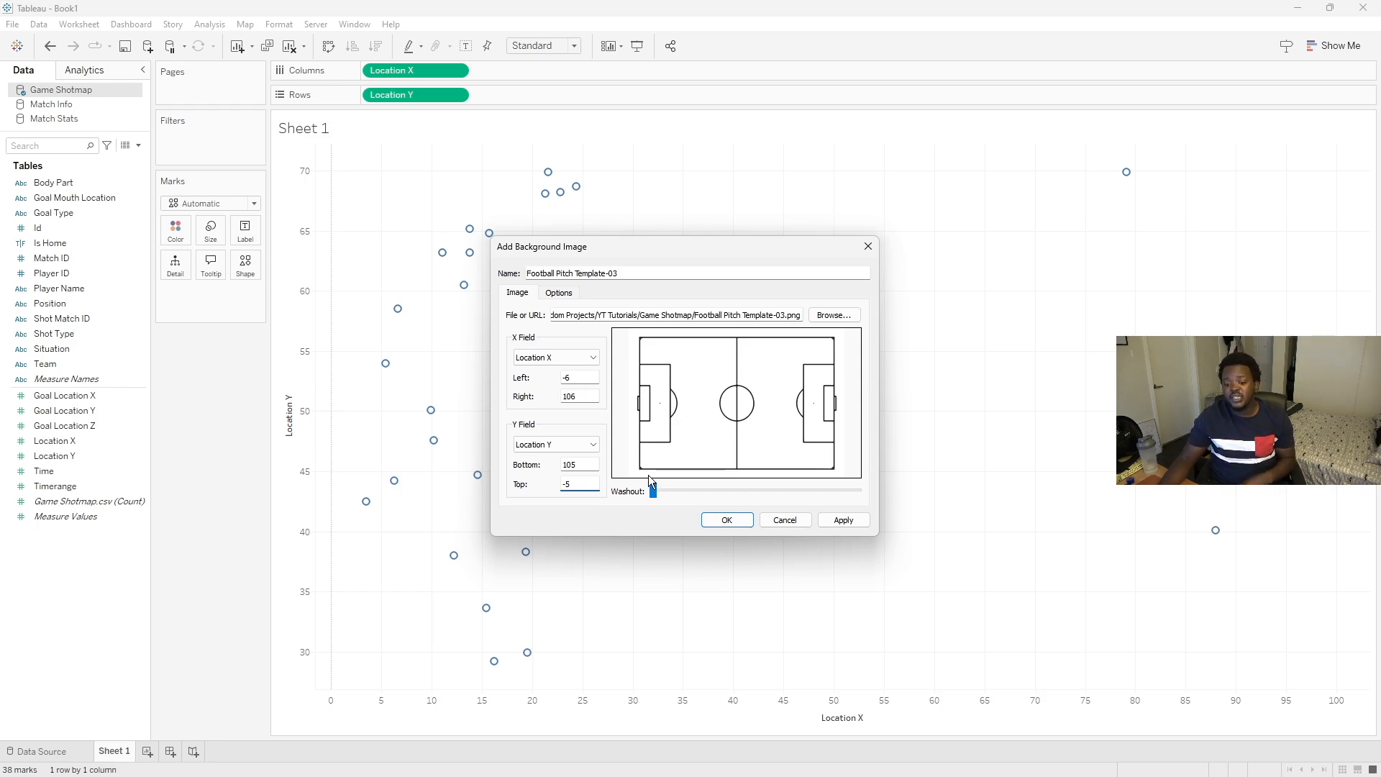
left_click(727, 520)
left_click(684, 458)
- Set the sheet to fit the Entire View
left_click(575, 47)
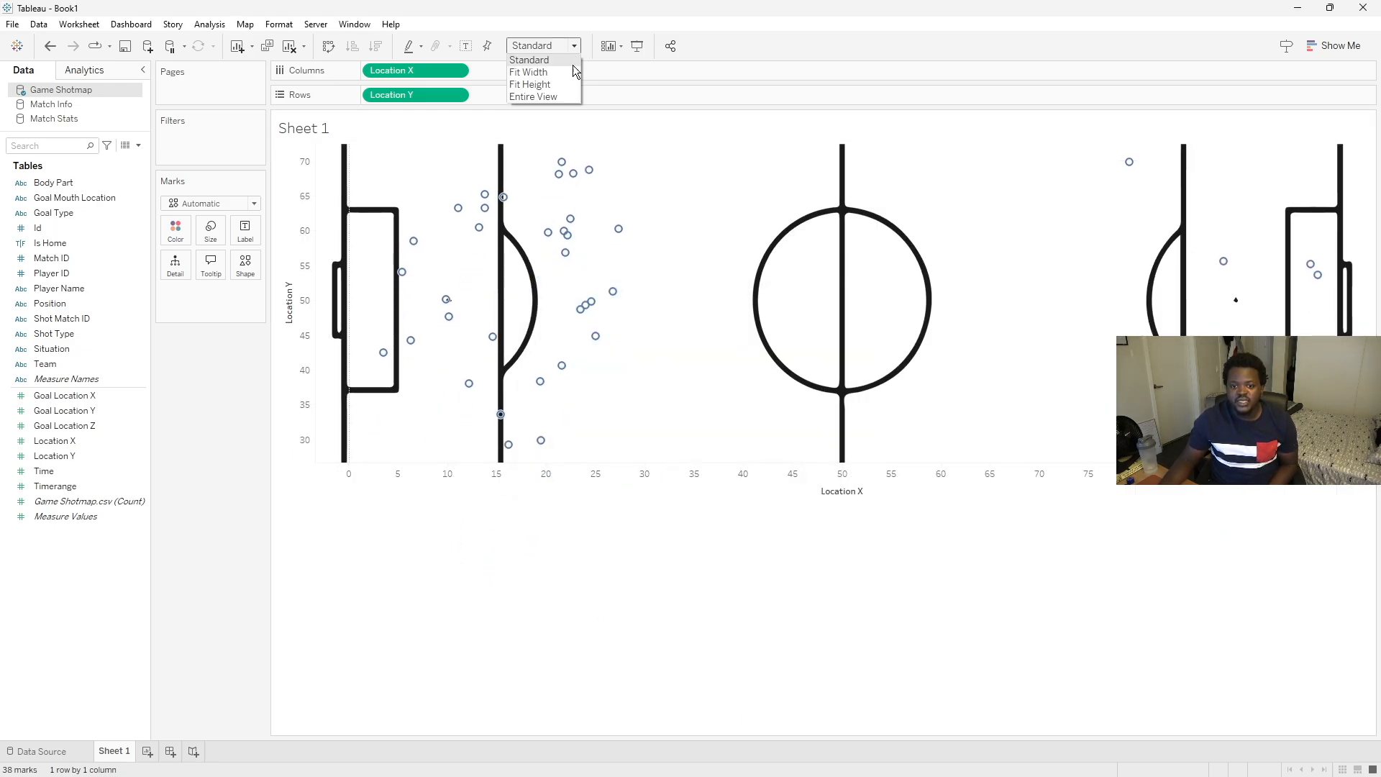
left_click(571, 98)
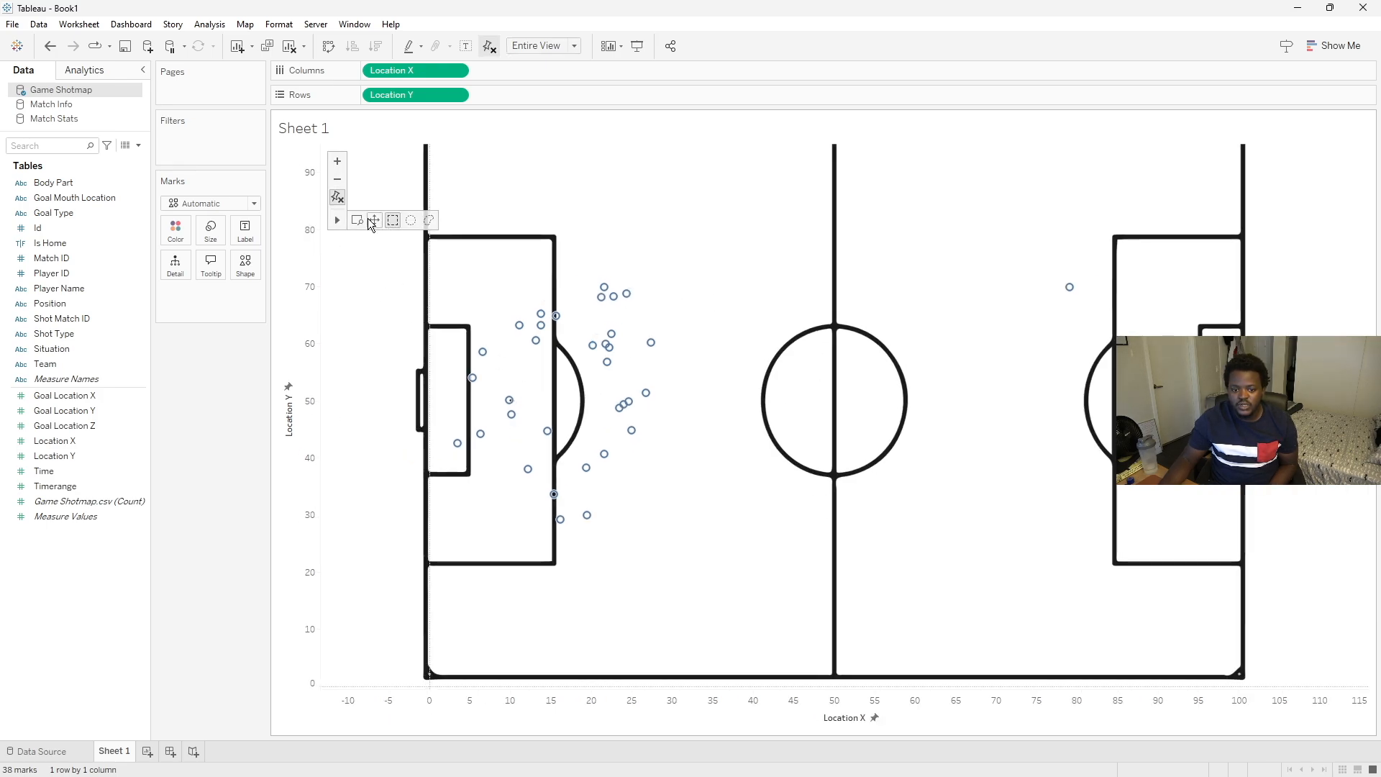
scroll(809, 300, "down", 1)
scroll(807, 331, "down", 3)
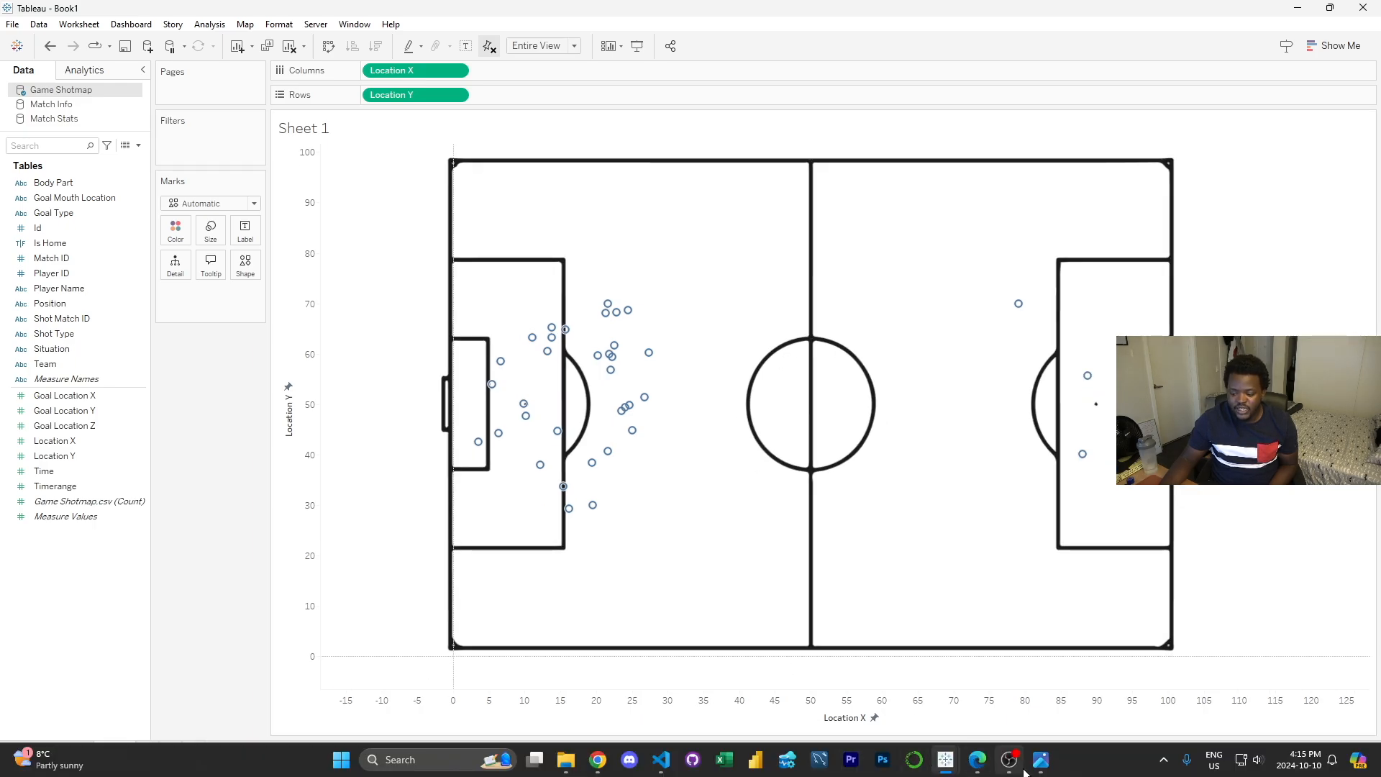
- Bring up the Opta Sample reference image next to the pitch chart for comparison
left_click(1010, 758)
left_click_drag(890, 136, 247, 148)
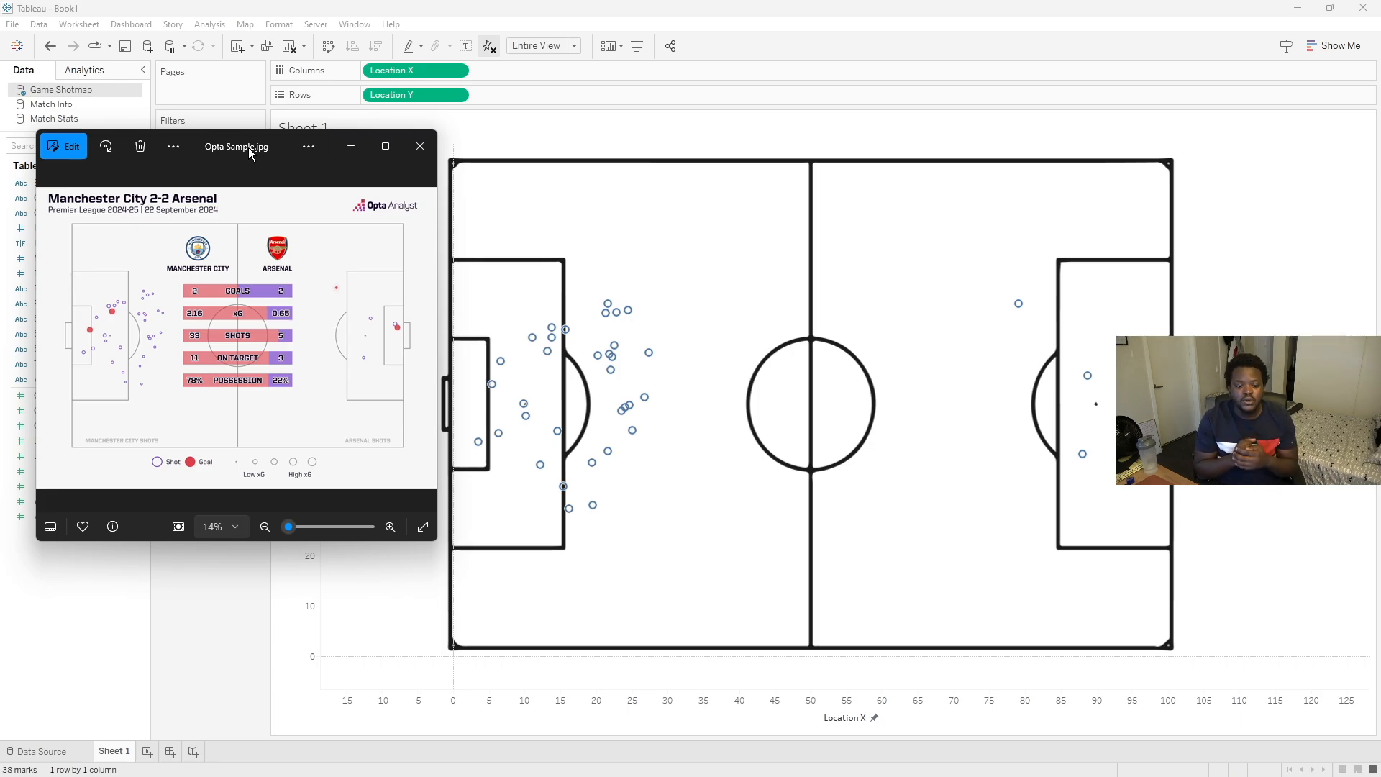
- Return to the chart and put Shot Type on the Shape marks card
left_click(359, 9)
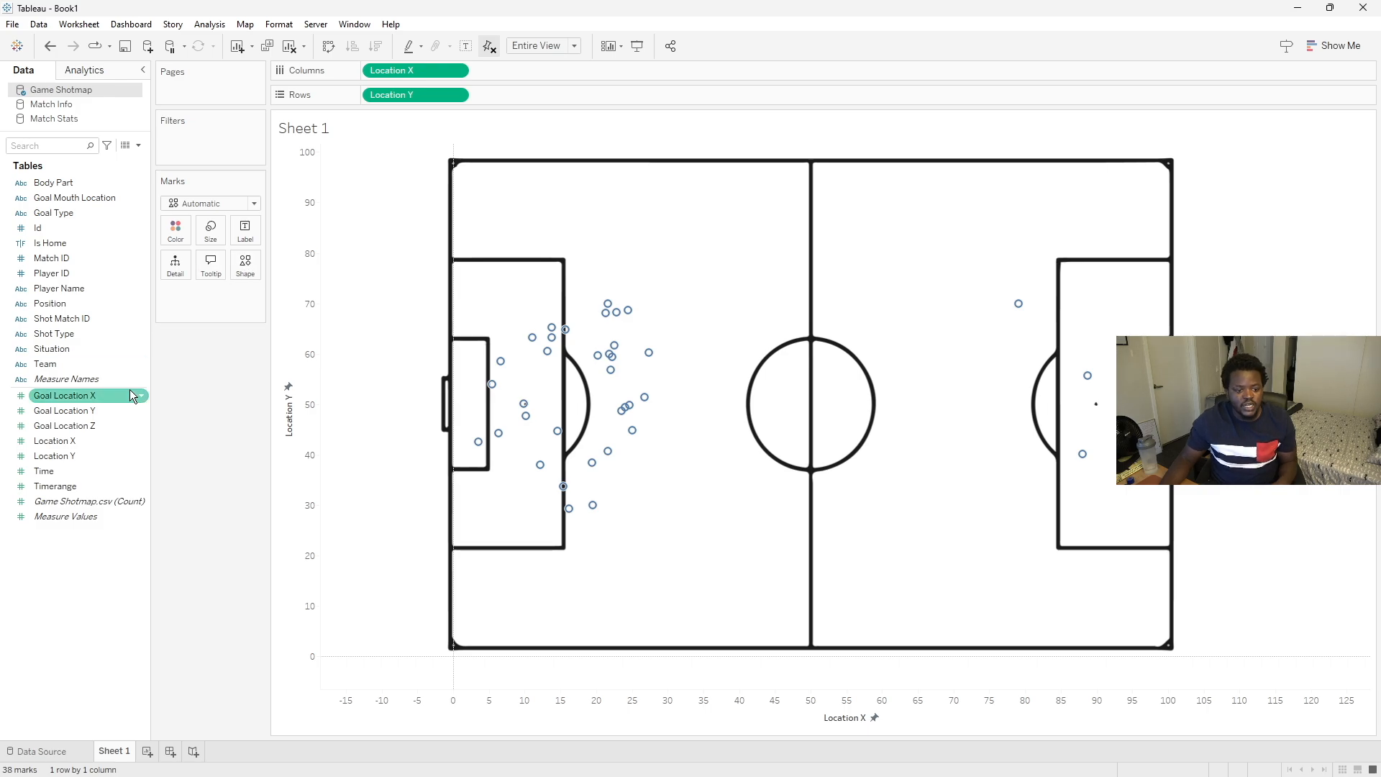
left_click(54, 337)
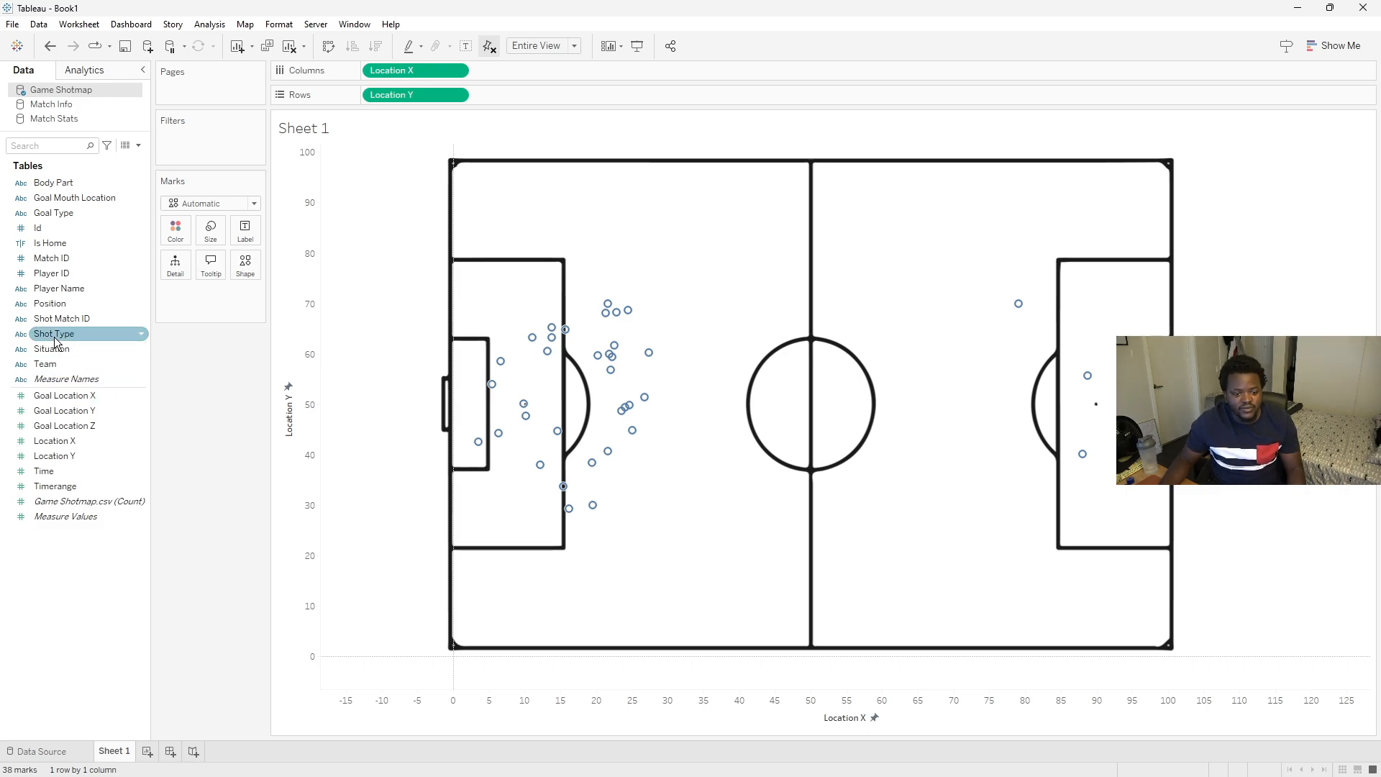
left_click_drag(54, 337, 245, 270)
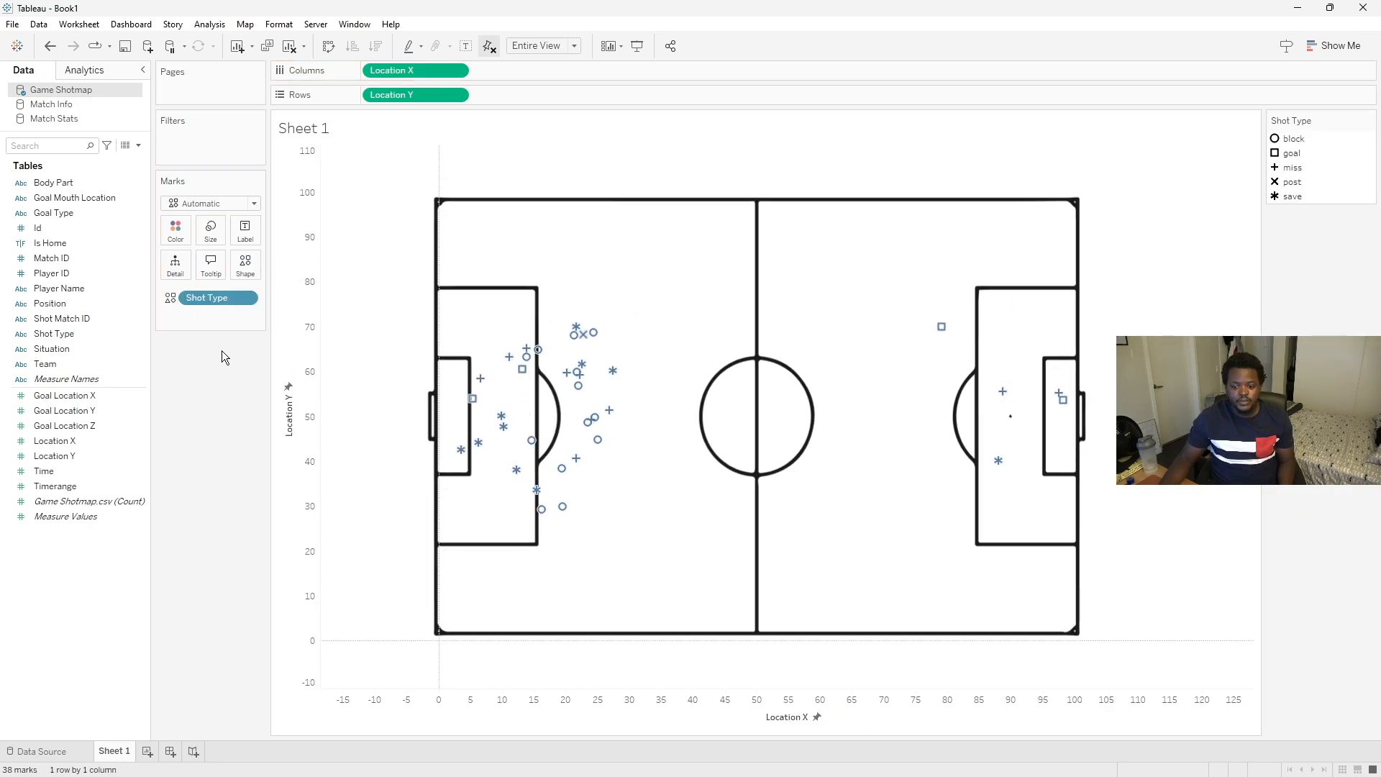
- Open the shape editor and assign the open circle shape to every shot type
left_click(246, 264)
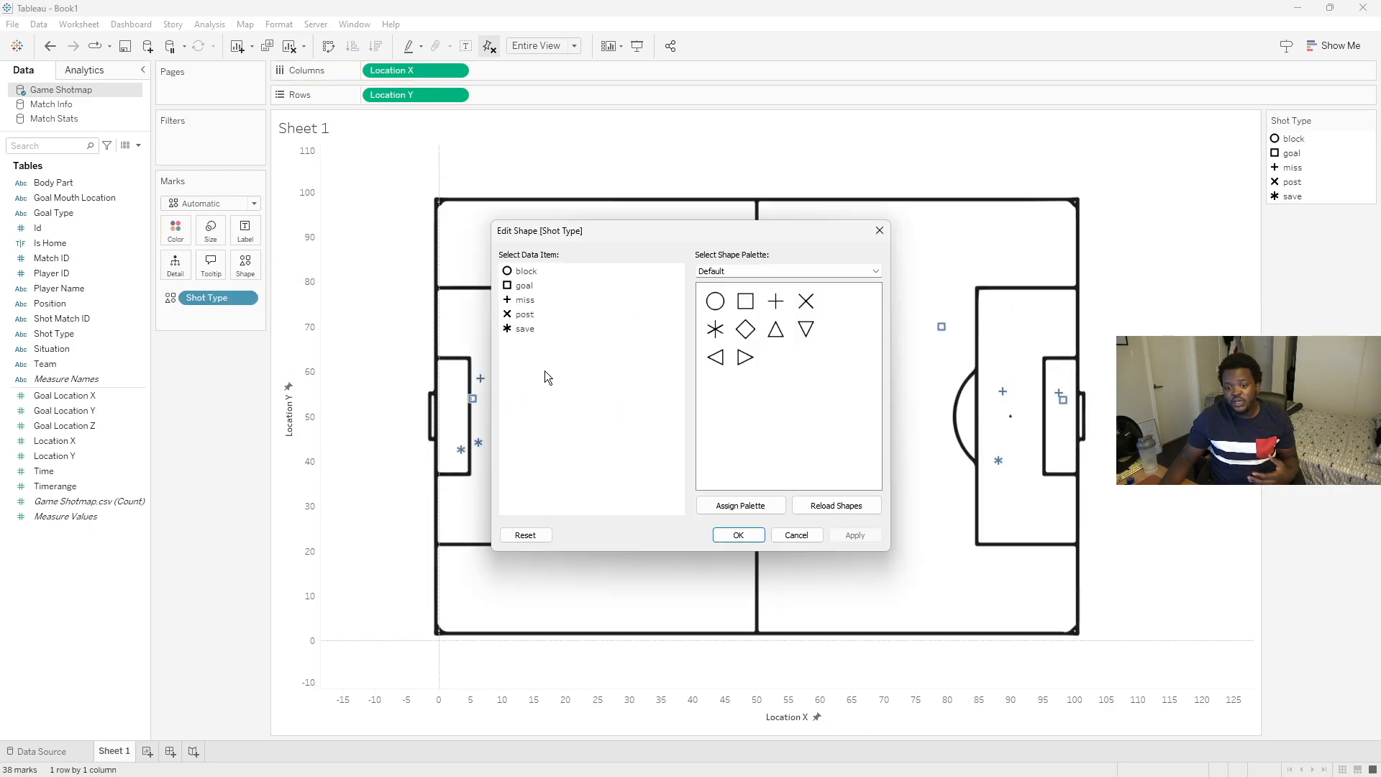
left_click(528, 275)
left_click(530, 297, "ctrl")
left_click(528, 314, "ctrl")
left_click(529, 330, "ctrl")
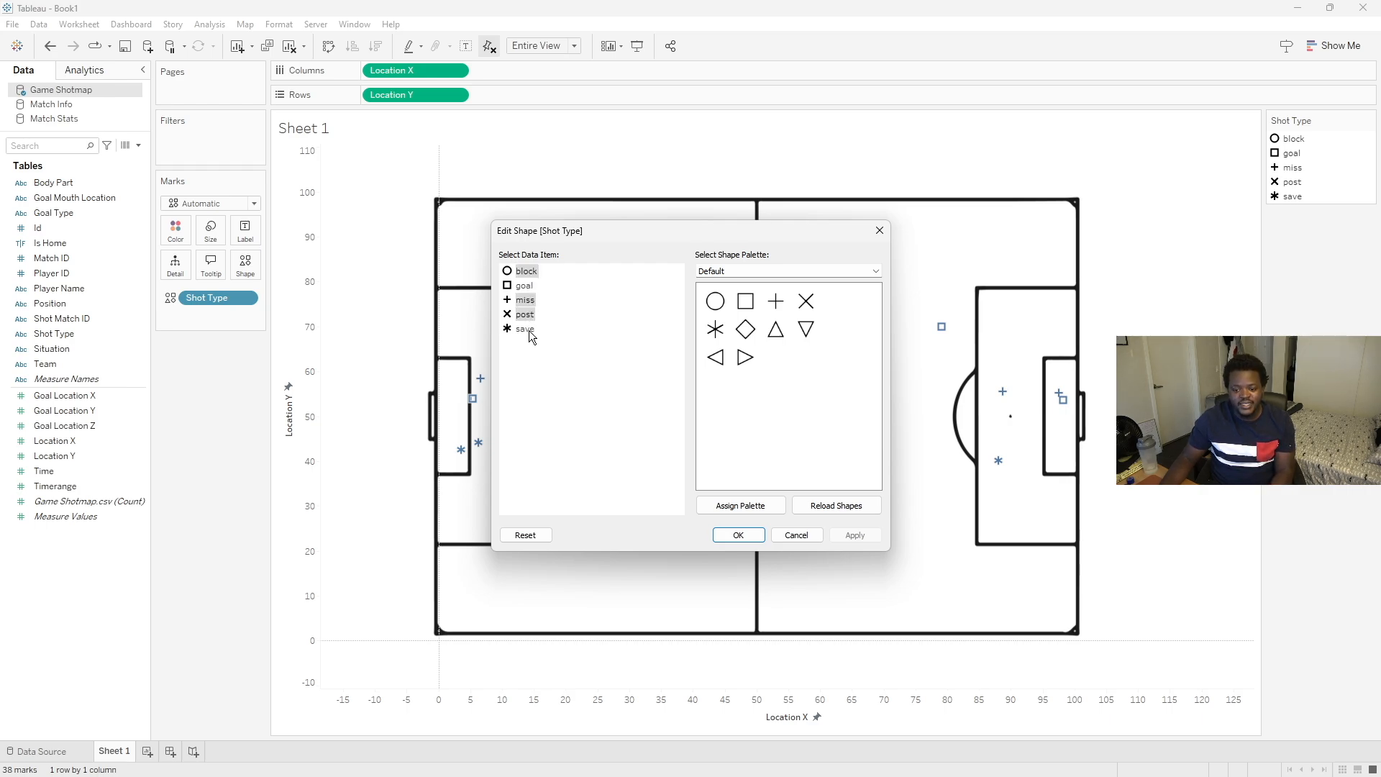
left_click(715, 301)
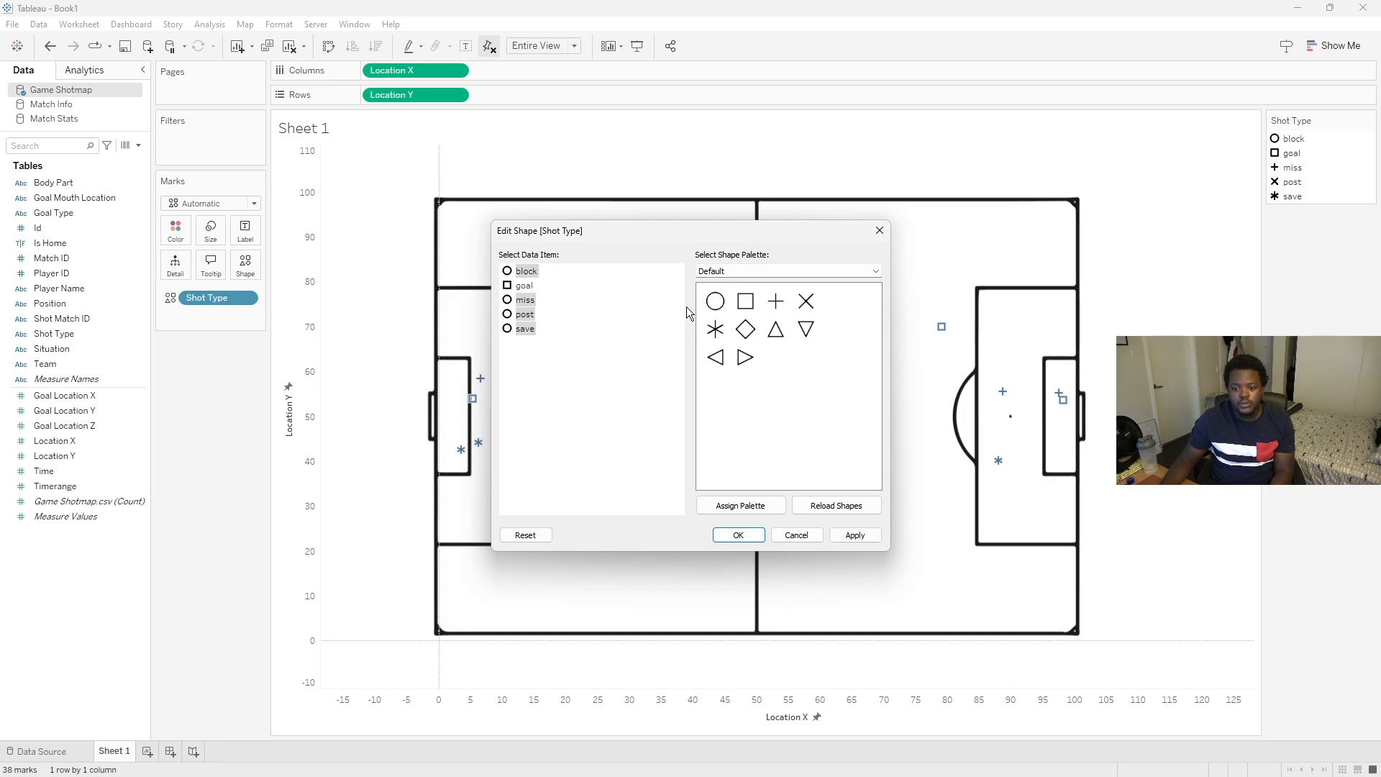
- Switch the goal shot type to a filled circle from the filled palette and confirm the shapes
left_click(714, 272)
left_click(529, 287)
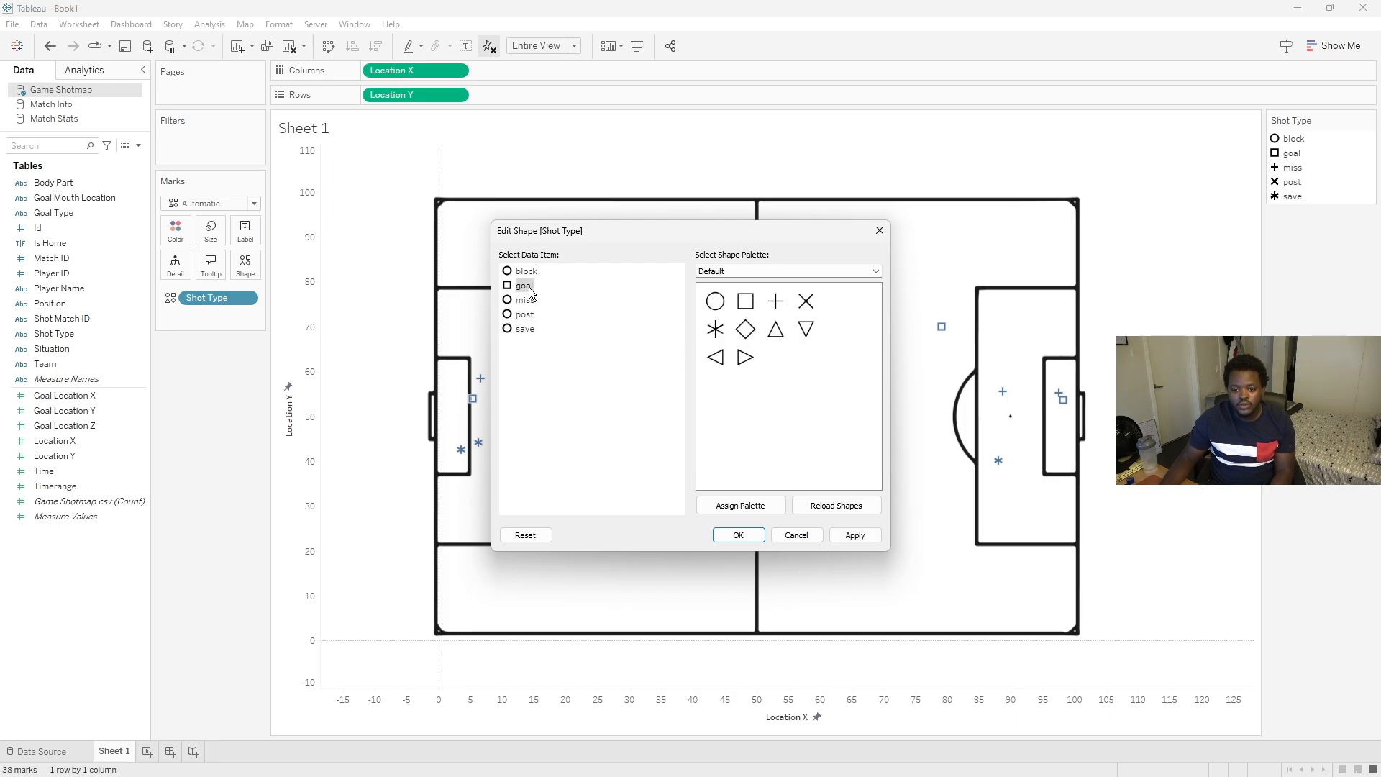
left_click(728, 270)
left_click(738, 296)
left_click(712, 300)
left_click(727, 533)
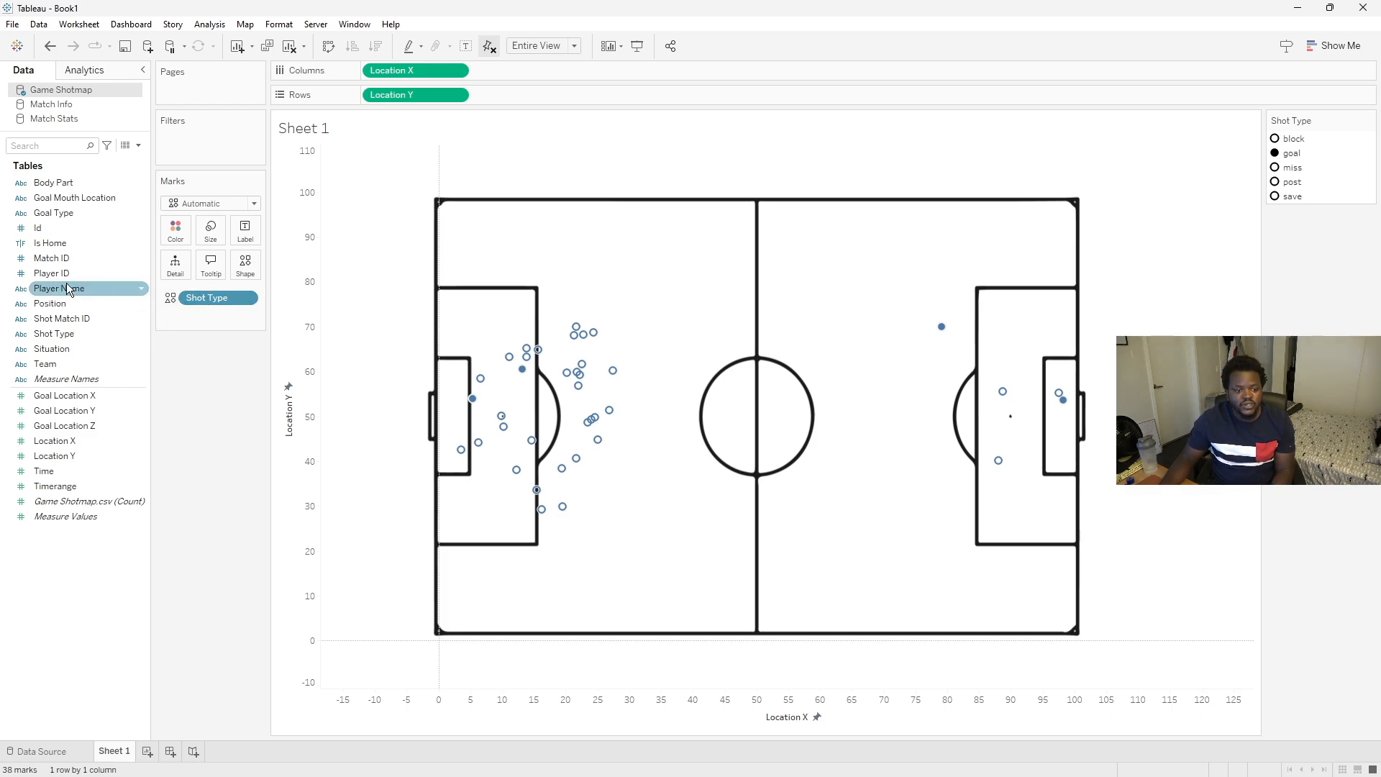
- Put Shot Type on Color and give the block shot type the custom purple colour
left_click_drag(67, 338, 180, 241)
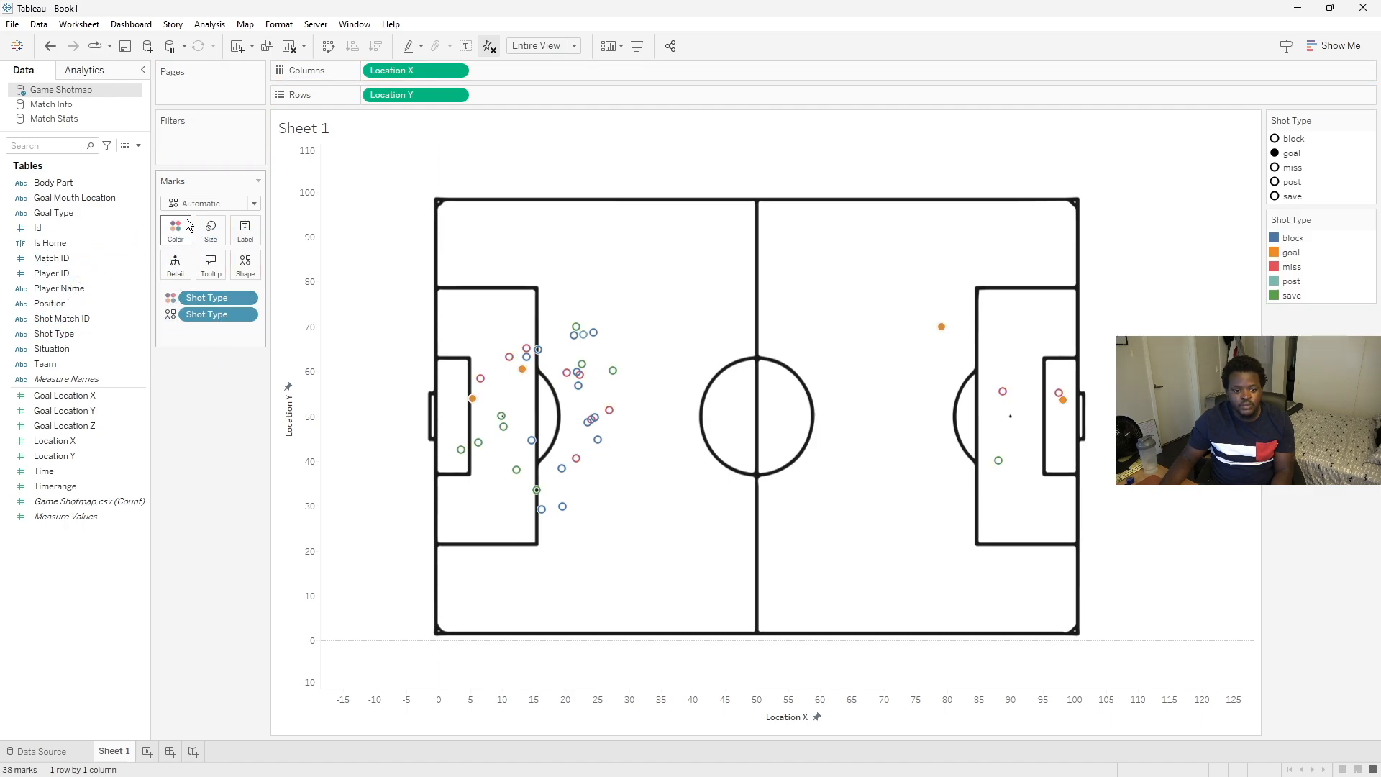
left_click(178, 232)
left_click(223, 278)
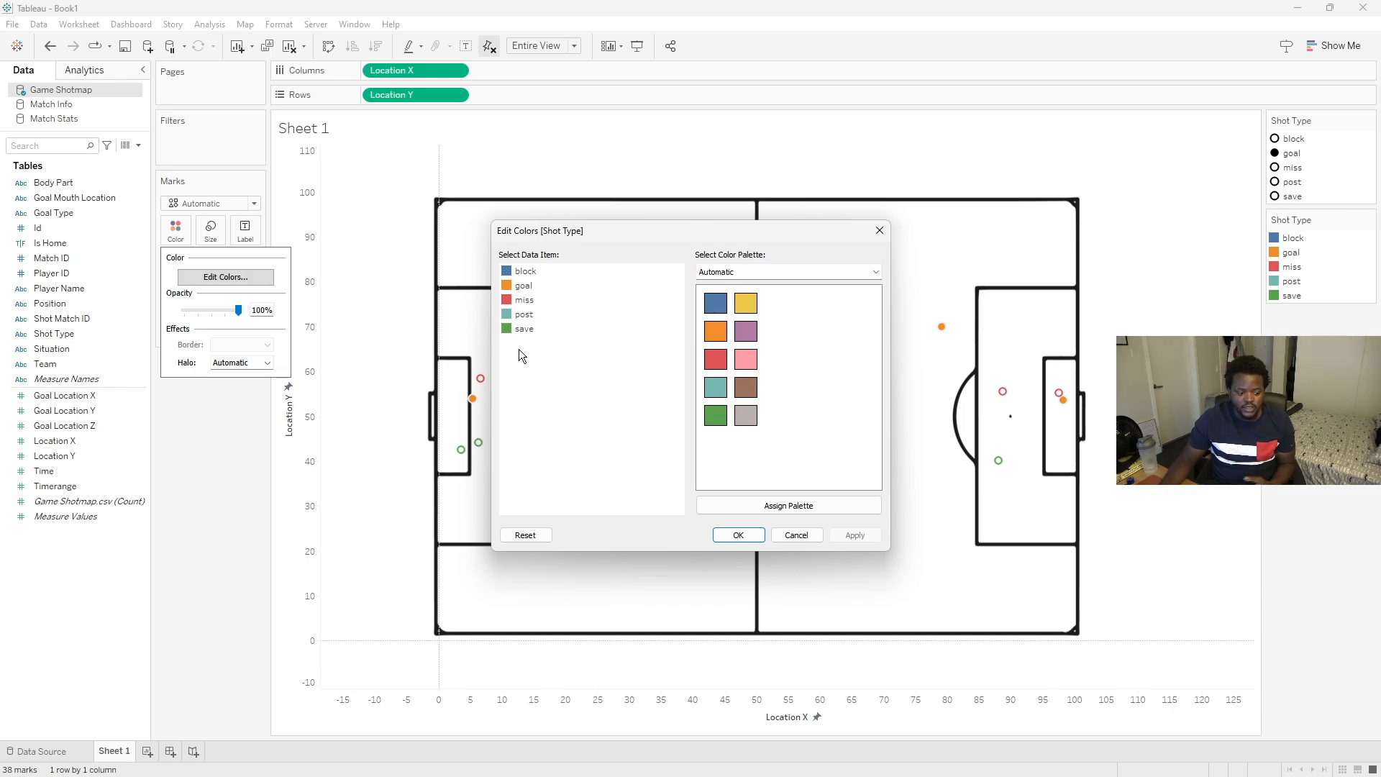
left_click(525, 275)
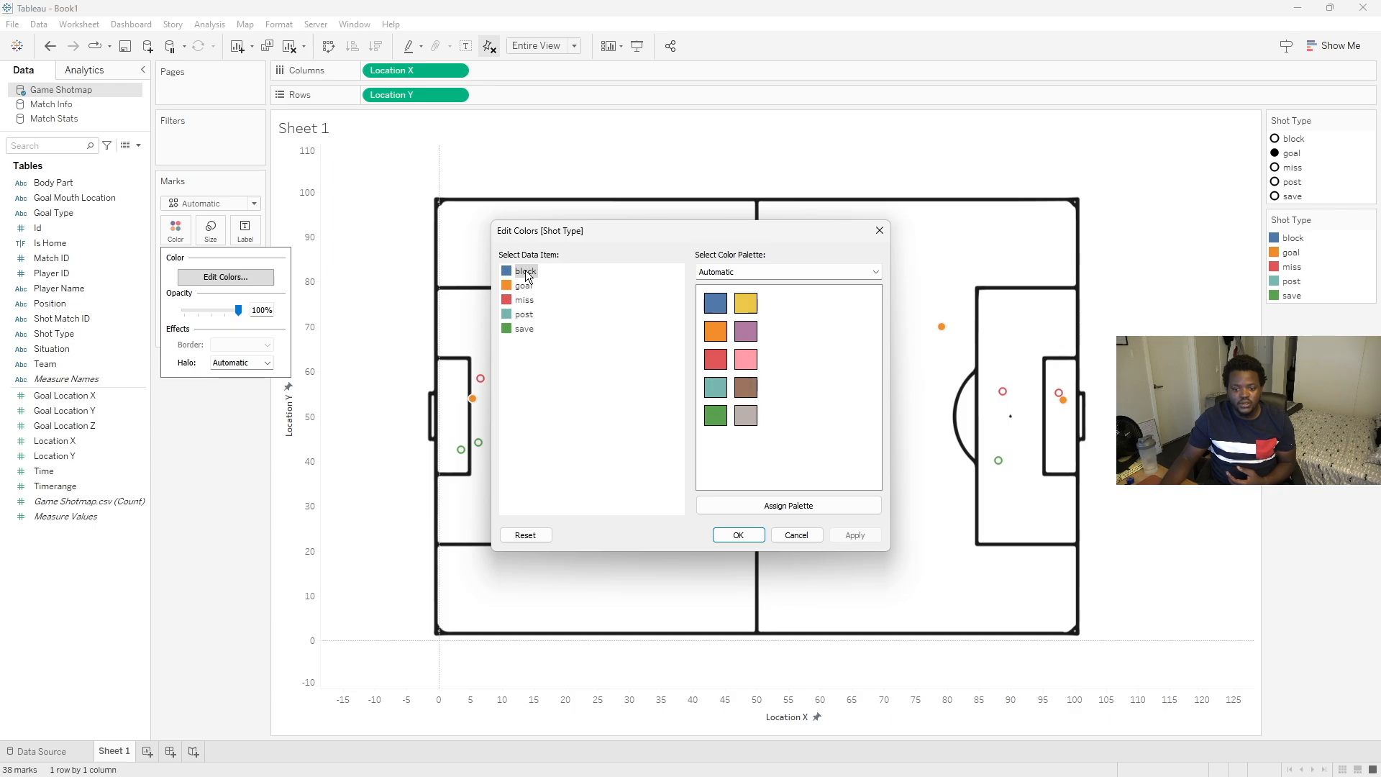
double_click(526, 274)
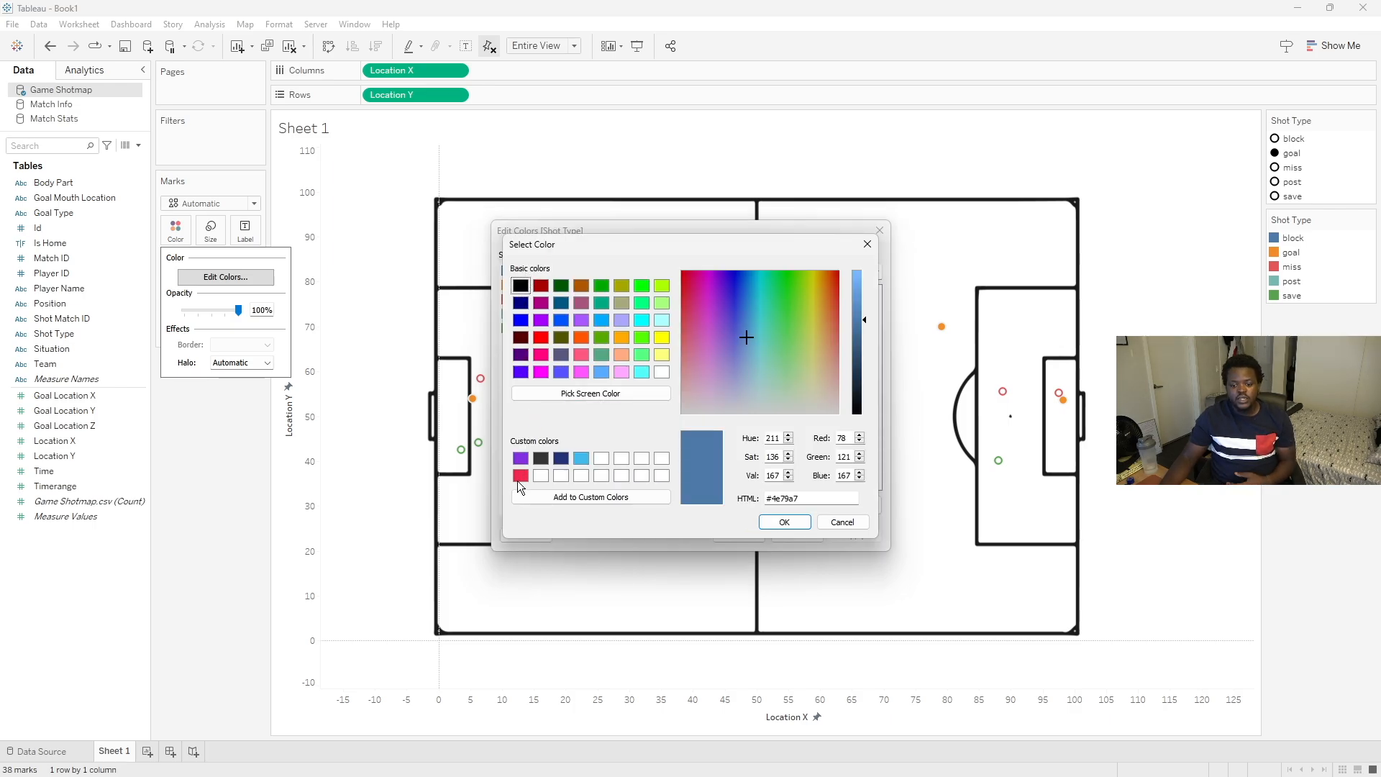
left_click(520, 458)
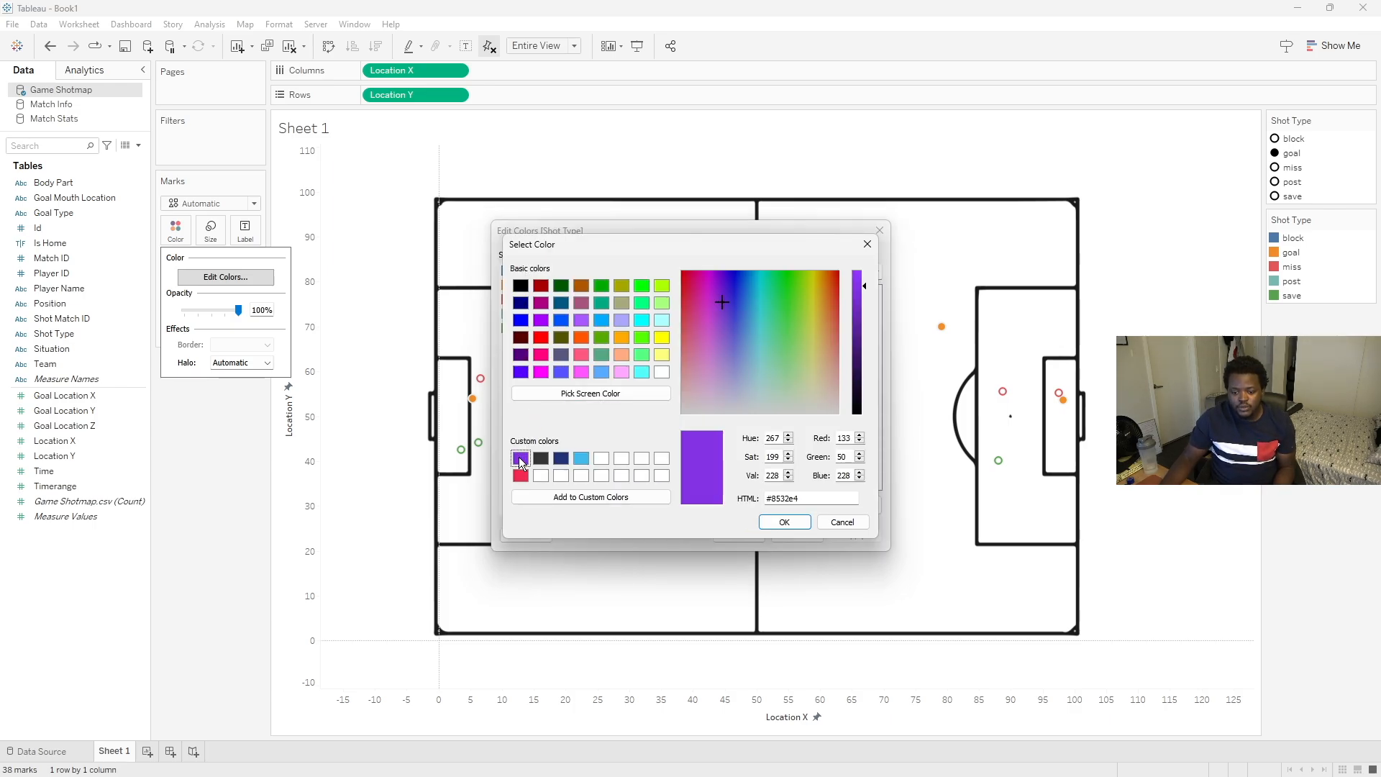
left_click(784, 521)
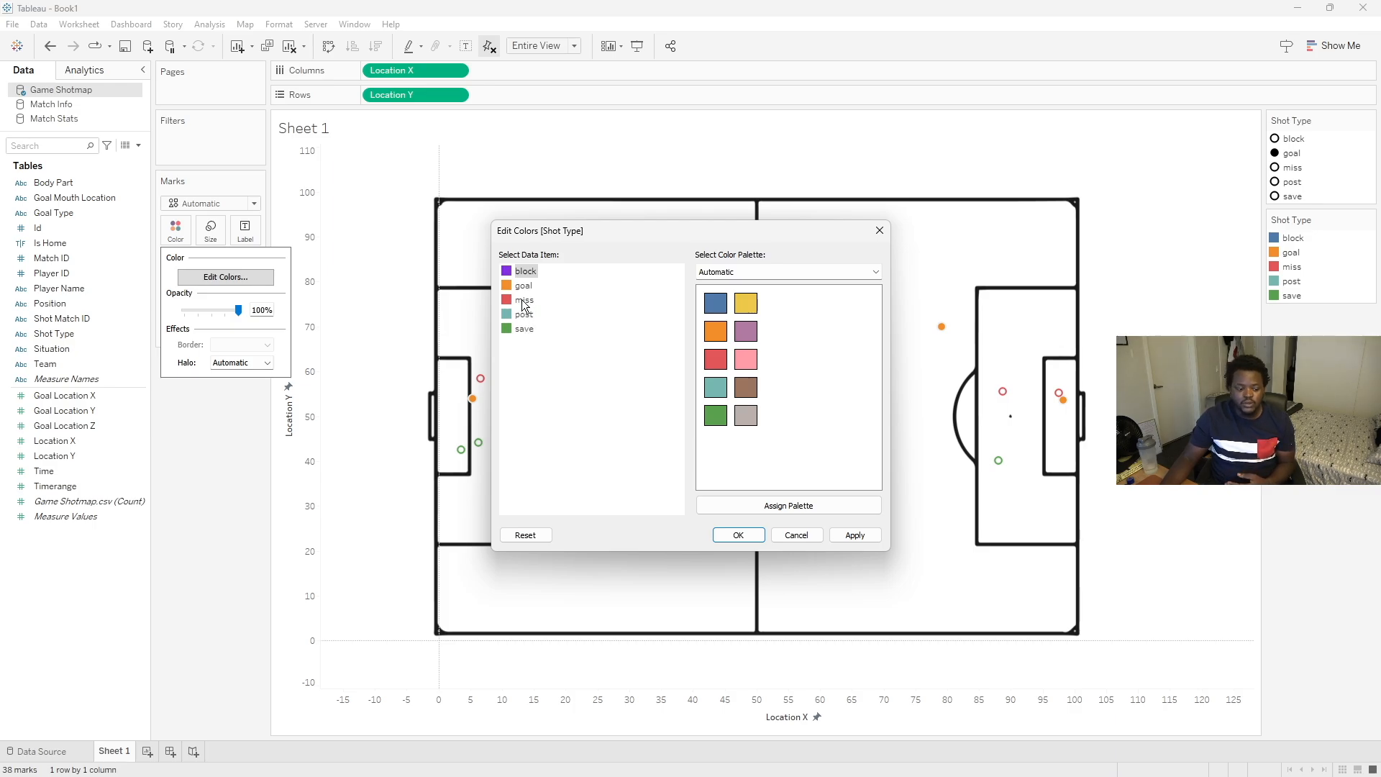
- Bring up the Opta reference image and pick its purple from the screen for the miss, post and save shot types
left_click(1040, 760)
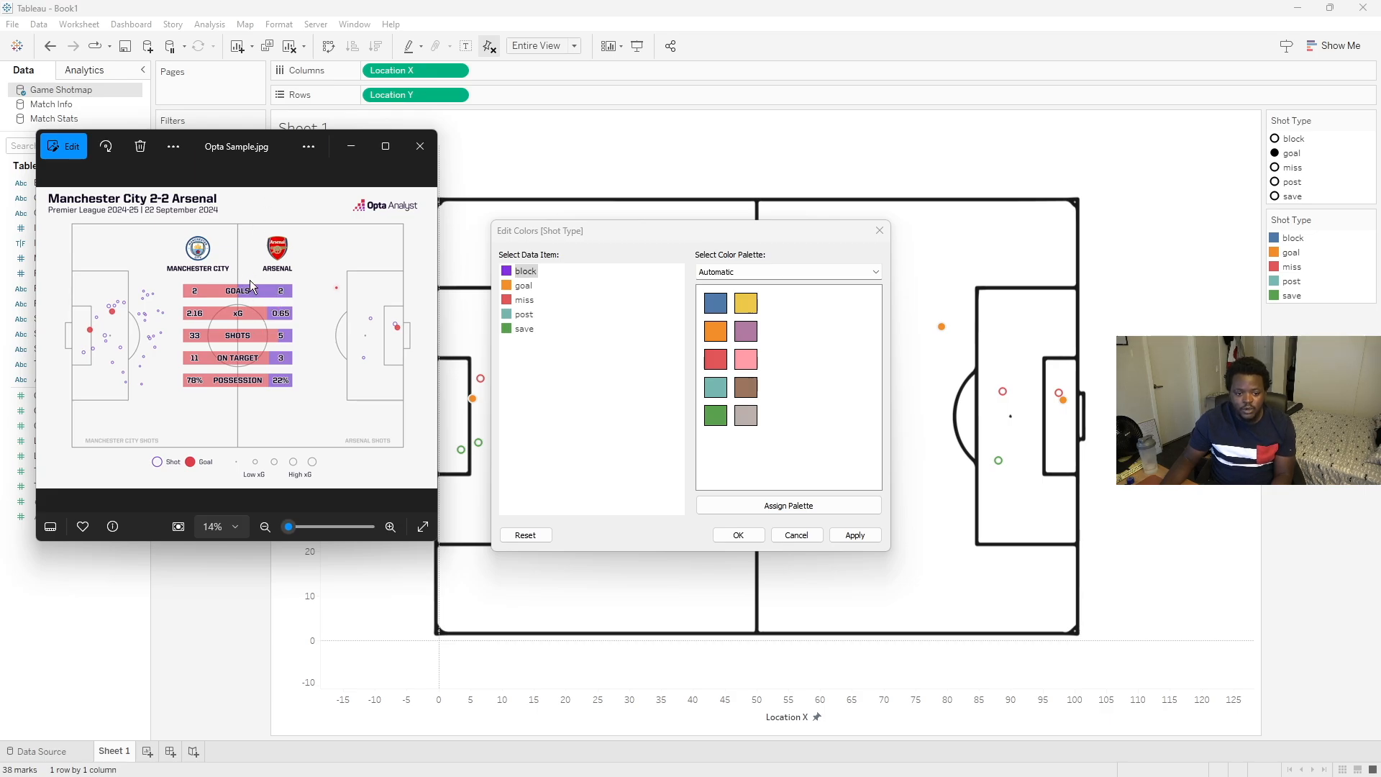
left_click_drag(274, 146, 1380, 209)
double_click(523, 298)
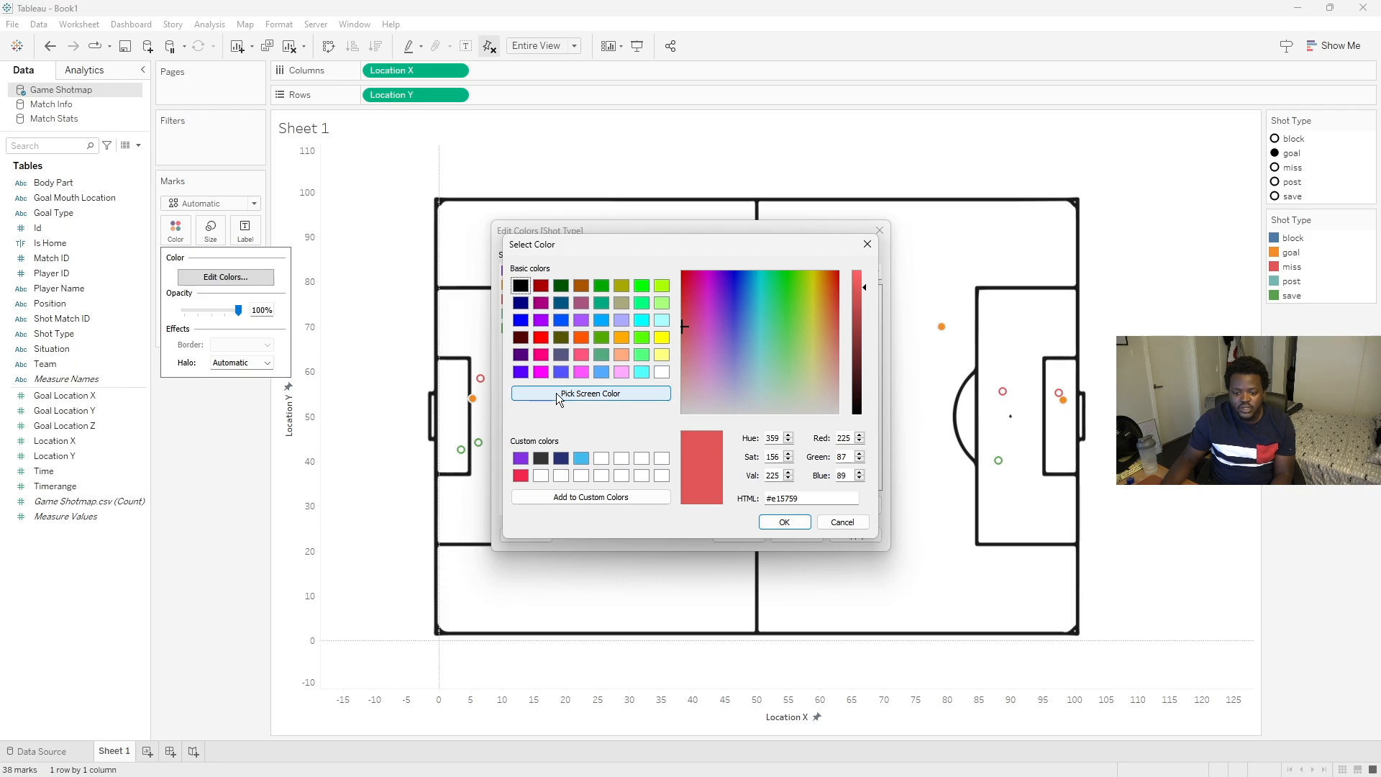
left_click(525, 393)
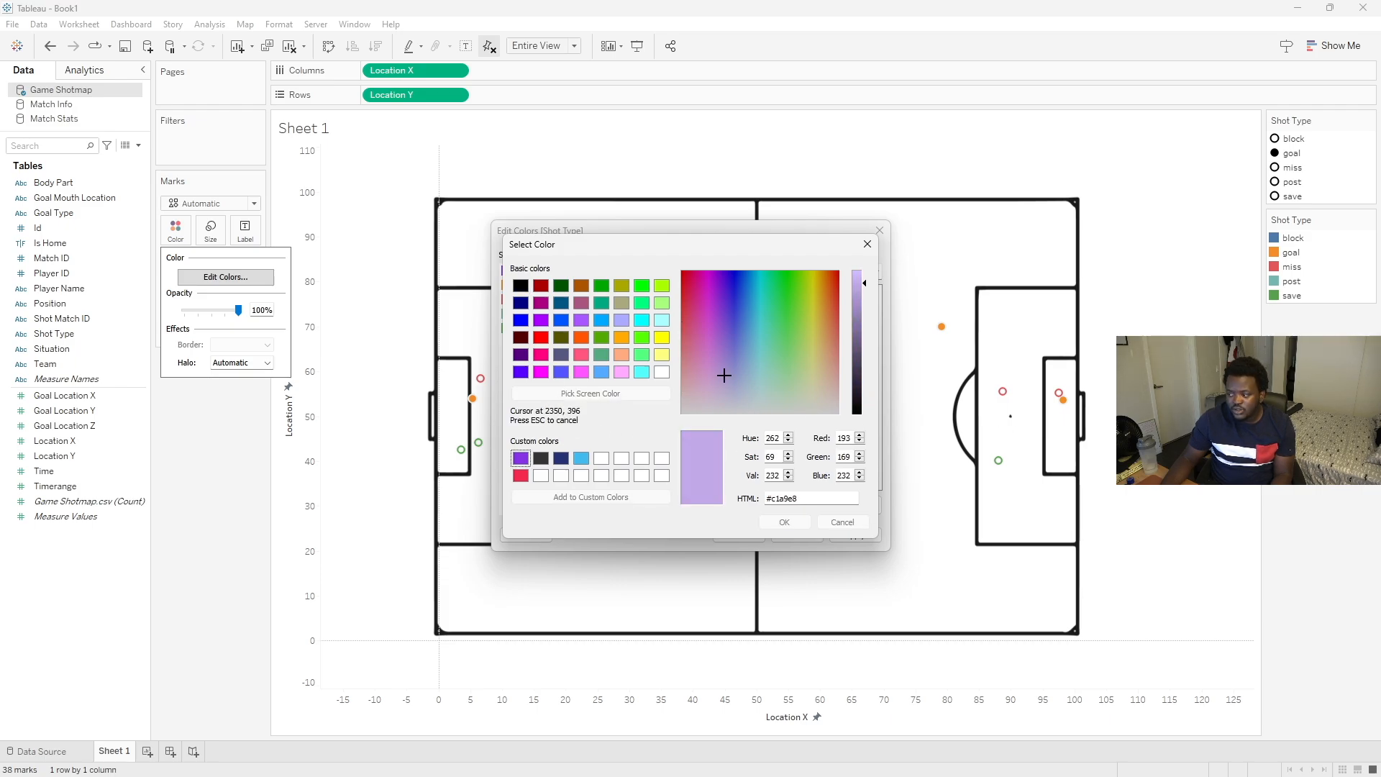
key("Return")
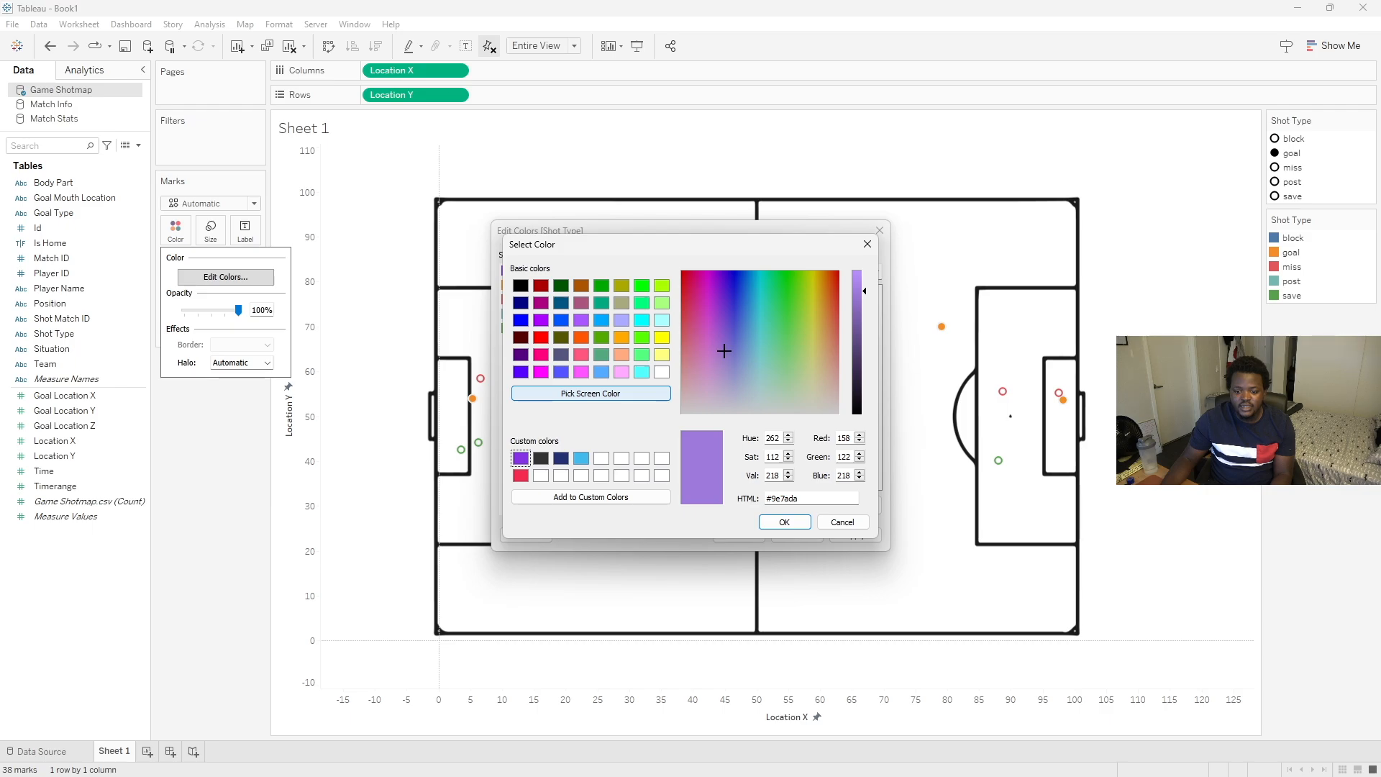
left_click(784, 521)
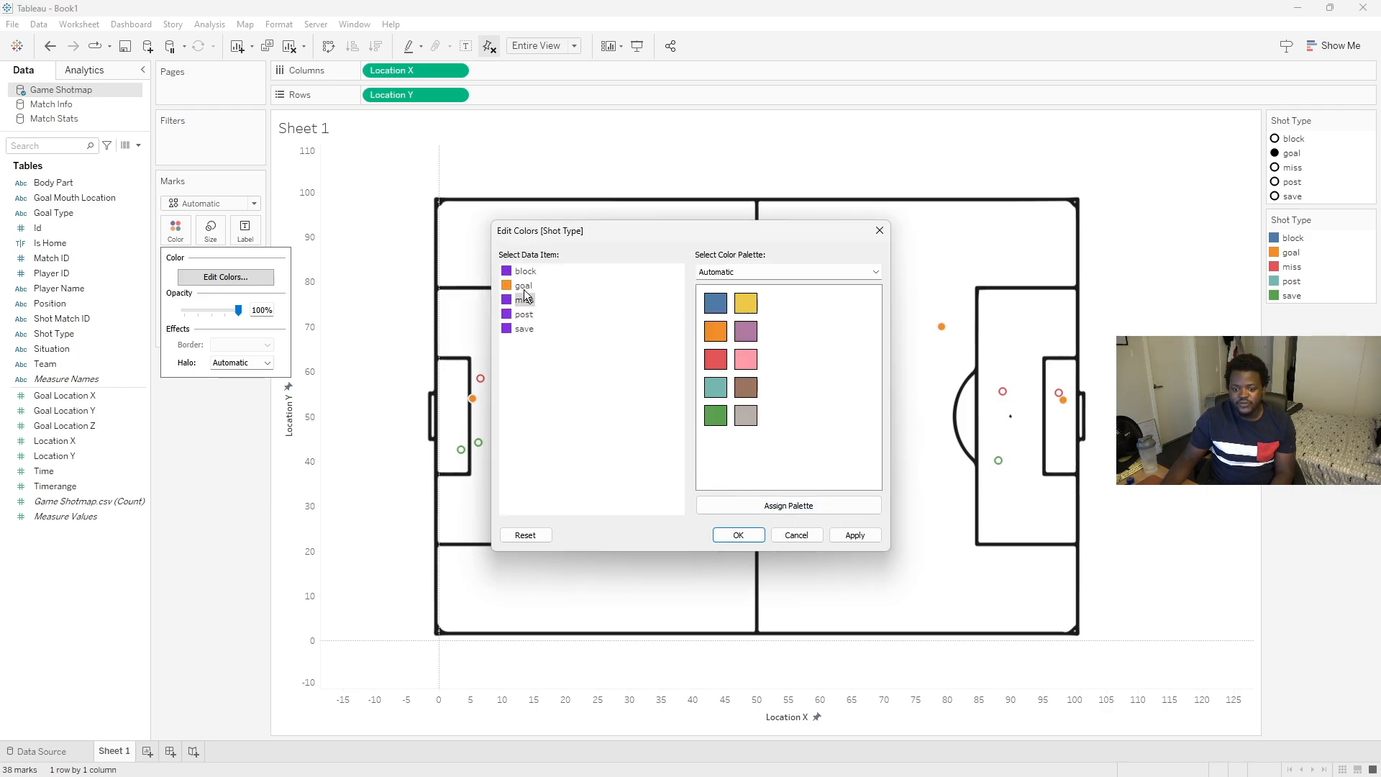
- Set the goal shot type to the custom red colour and apply the colour edits
double_click(525, 299)
left_click(520, 476)
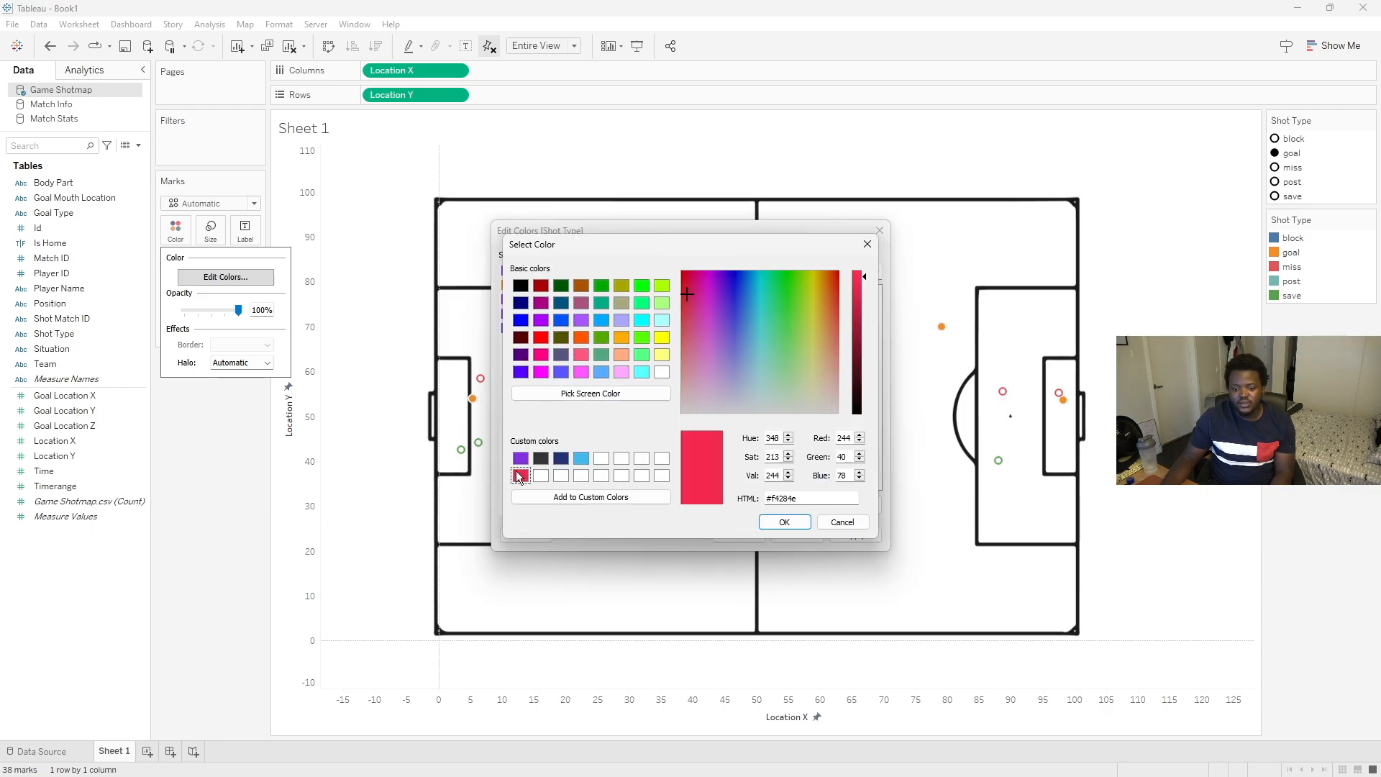
left_click(774, 525)
left_click(738, 534)
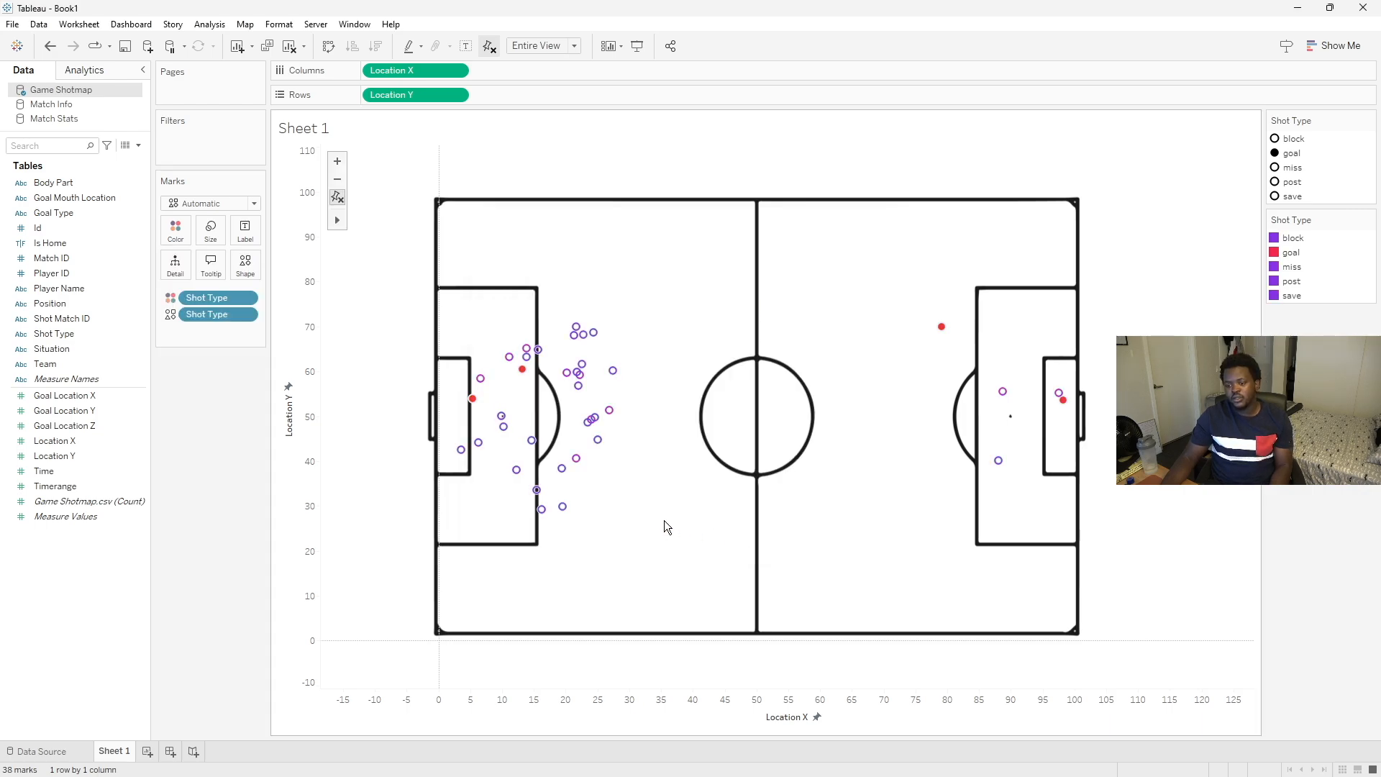
- Hide the Location X and Location Y axis headers and recentre the pitch in the view
right_click(692, 708)
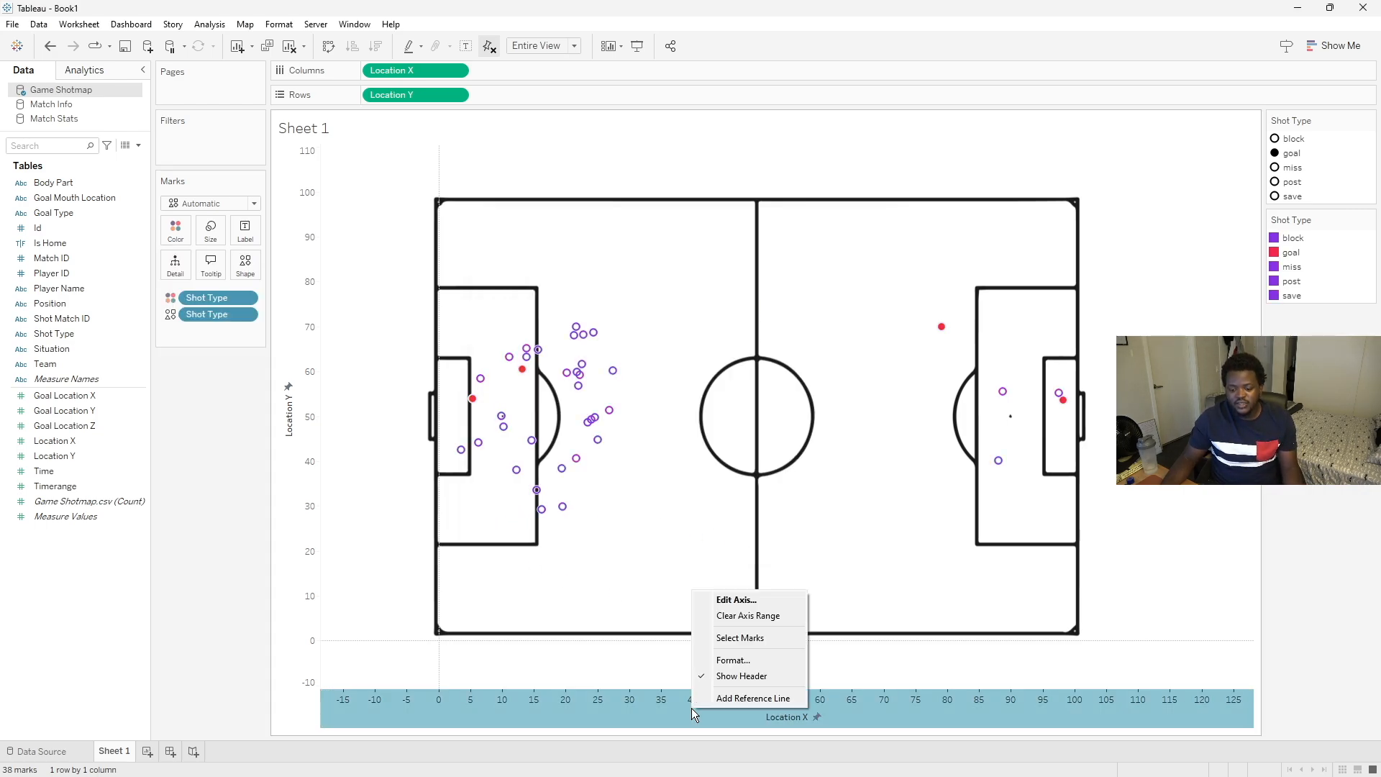
left_click(230, 514)
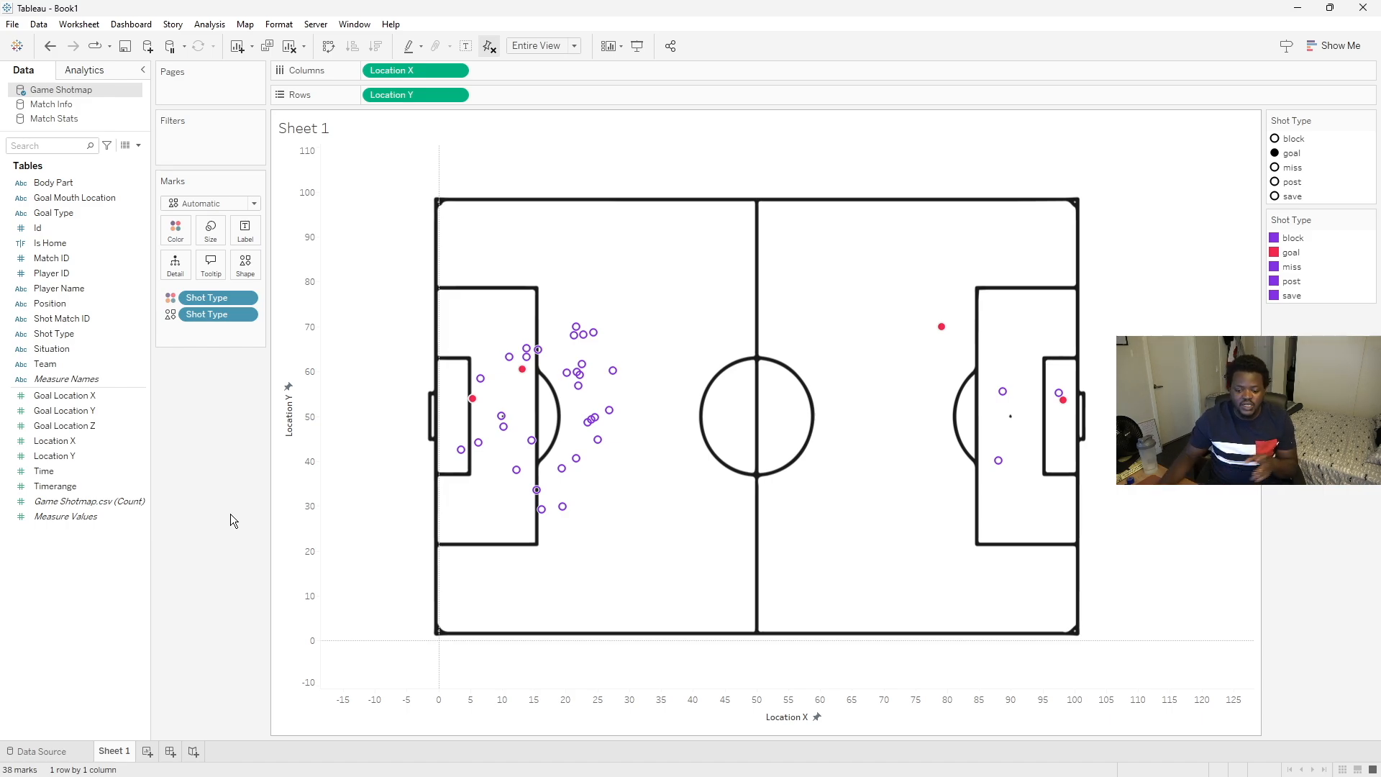
right_click(625, 690)
left_click(665, 670)
right_click(300, 450)
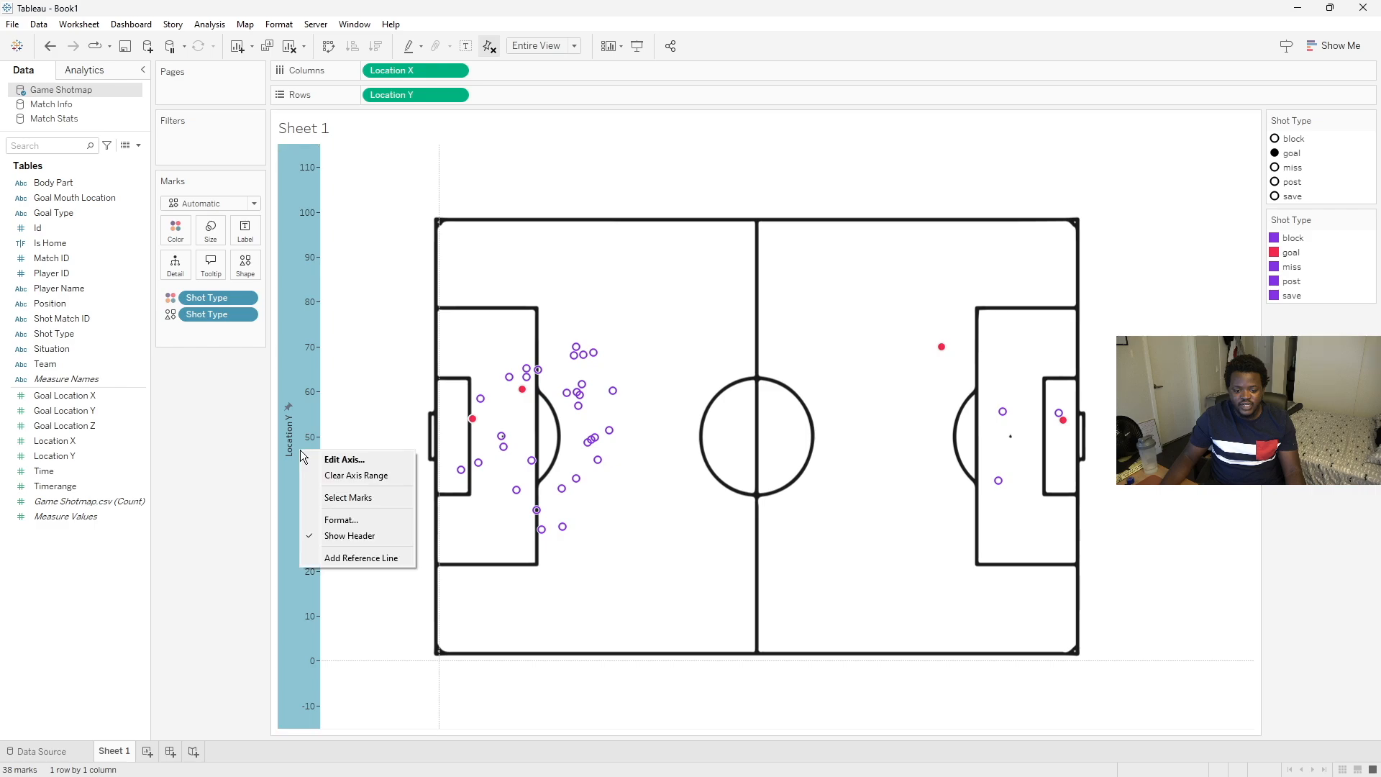
left_click(332, 536)
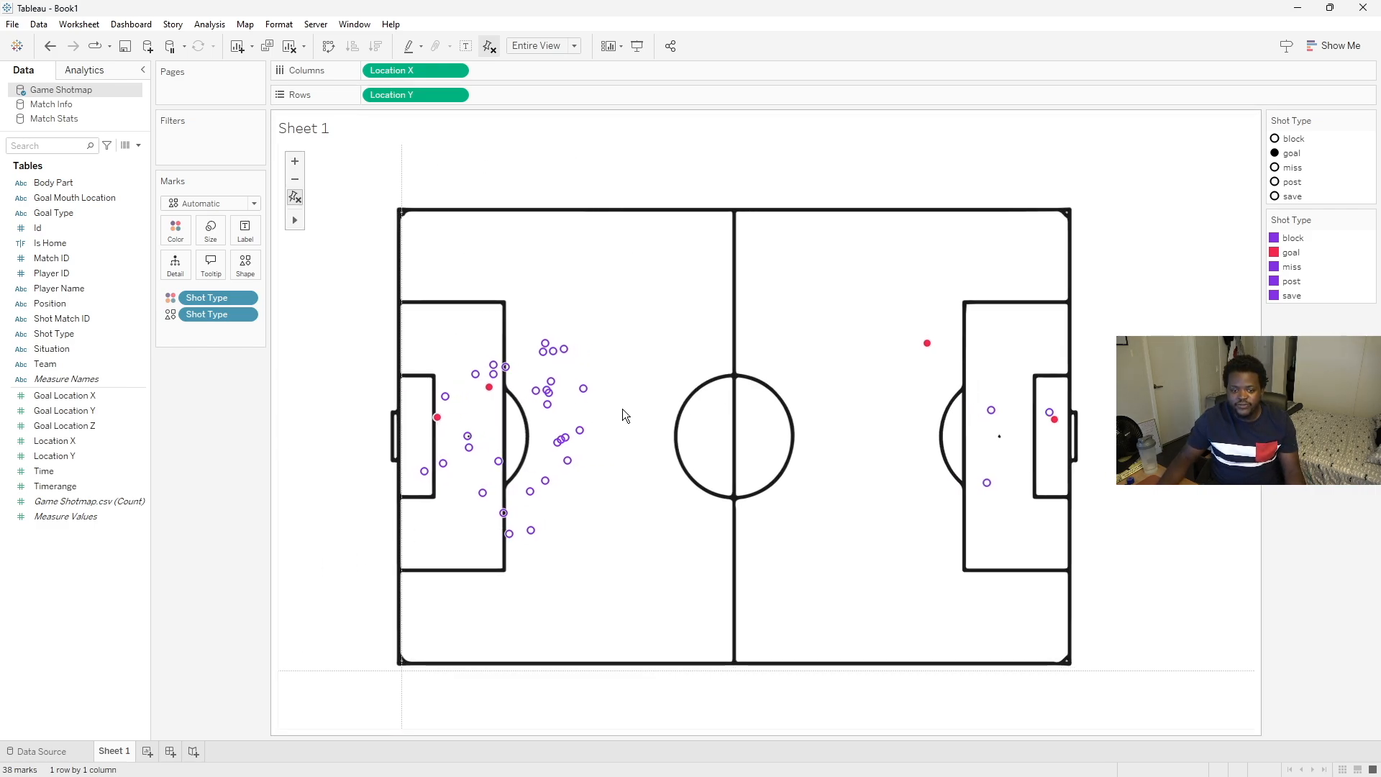
left_click_drag(732, 434, 734, 417)
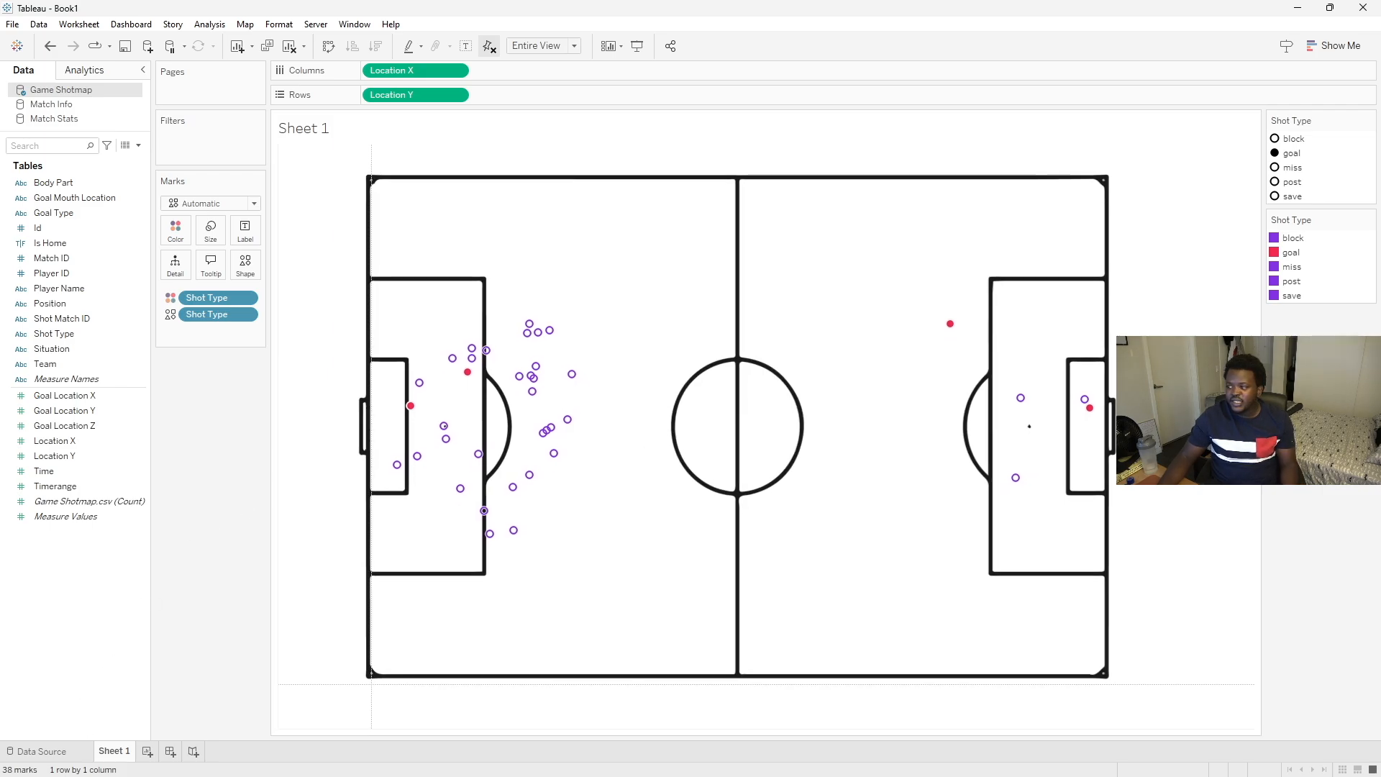
left_click_drag(0, 221, 550, 215)
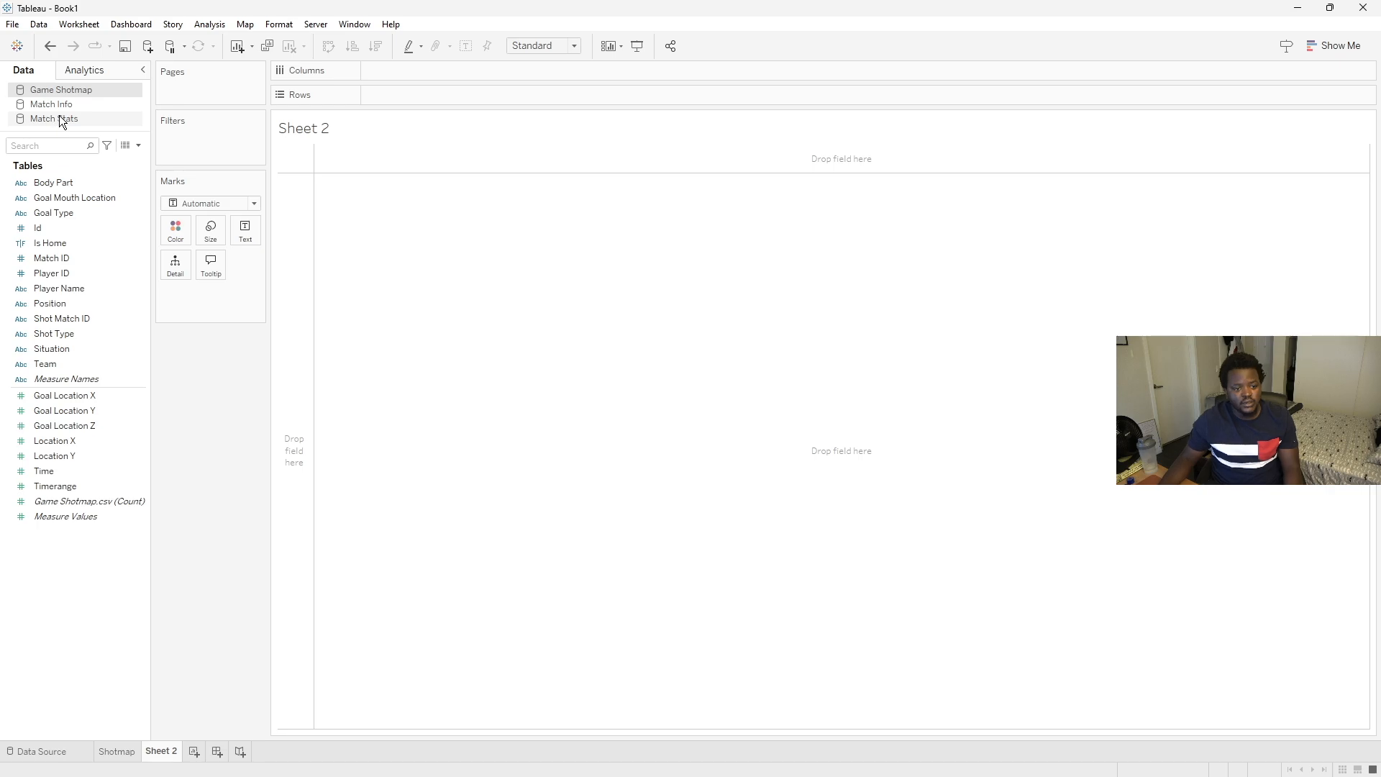
- Browse the fields of the Match Stats data source
left_click(96, 119)
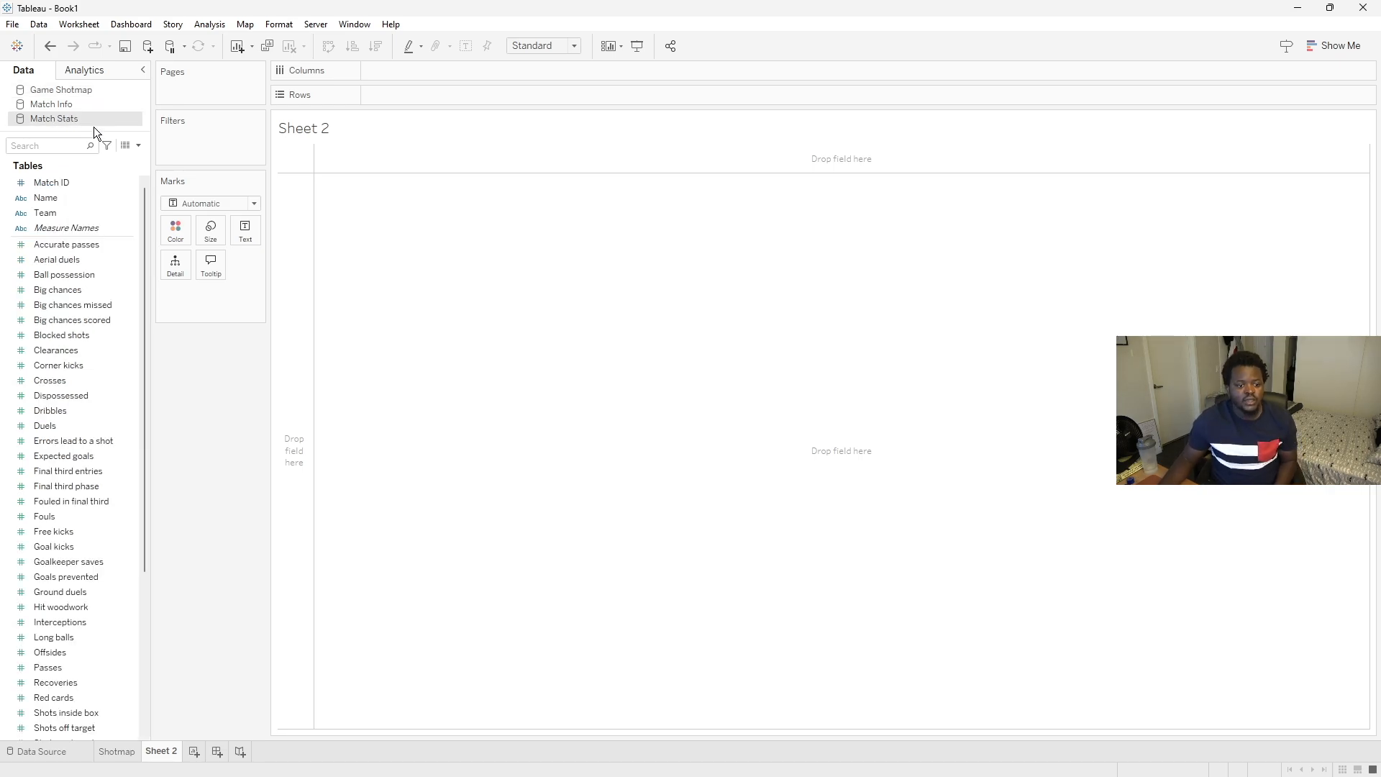
left_click_drag(148, 193, 242, 378)
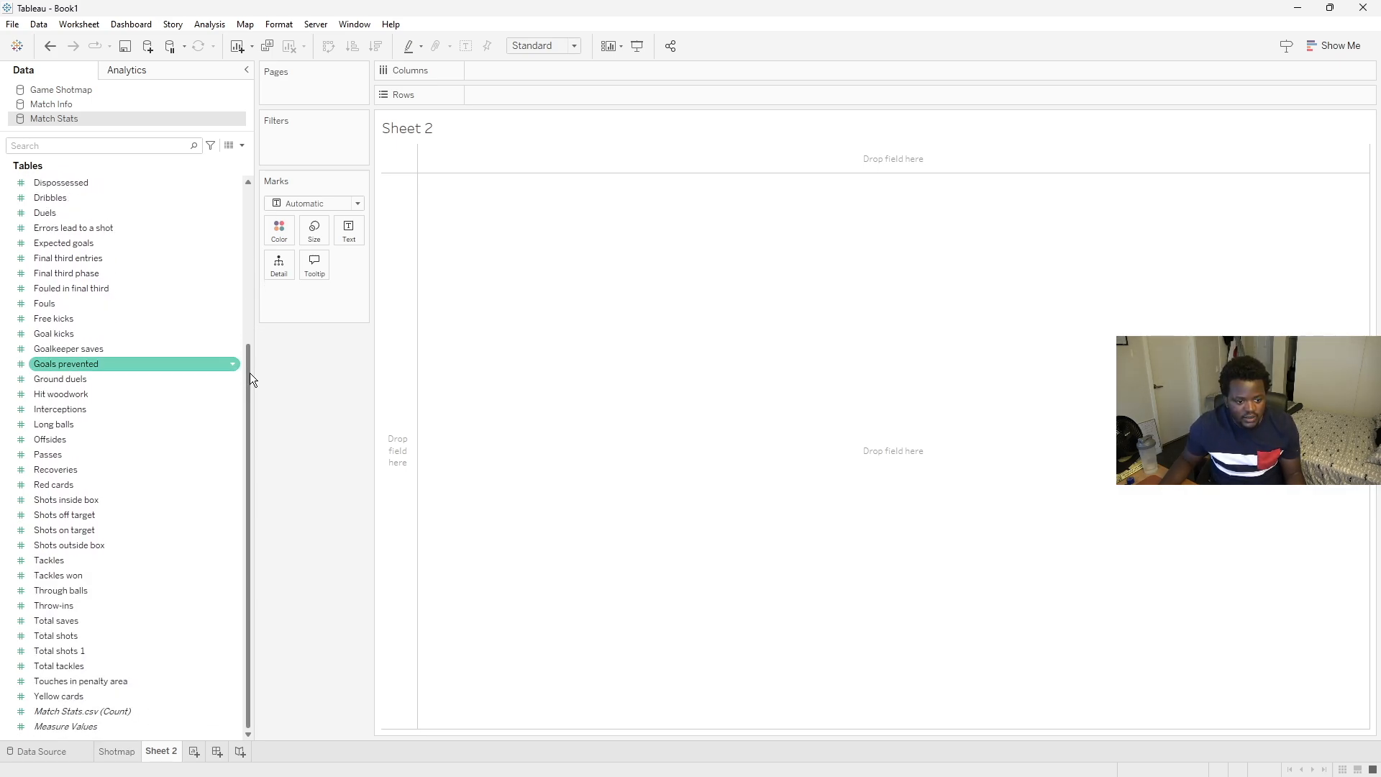
left_click_drag(250, 373, 229, 203)
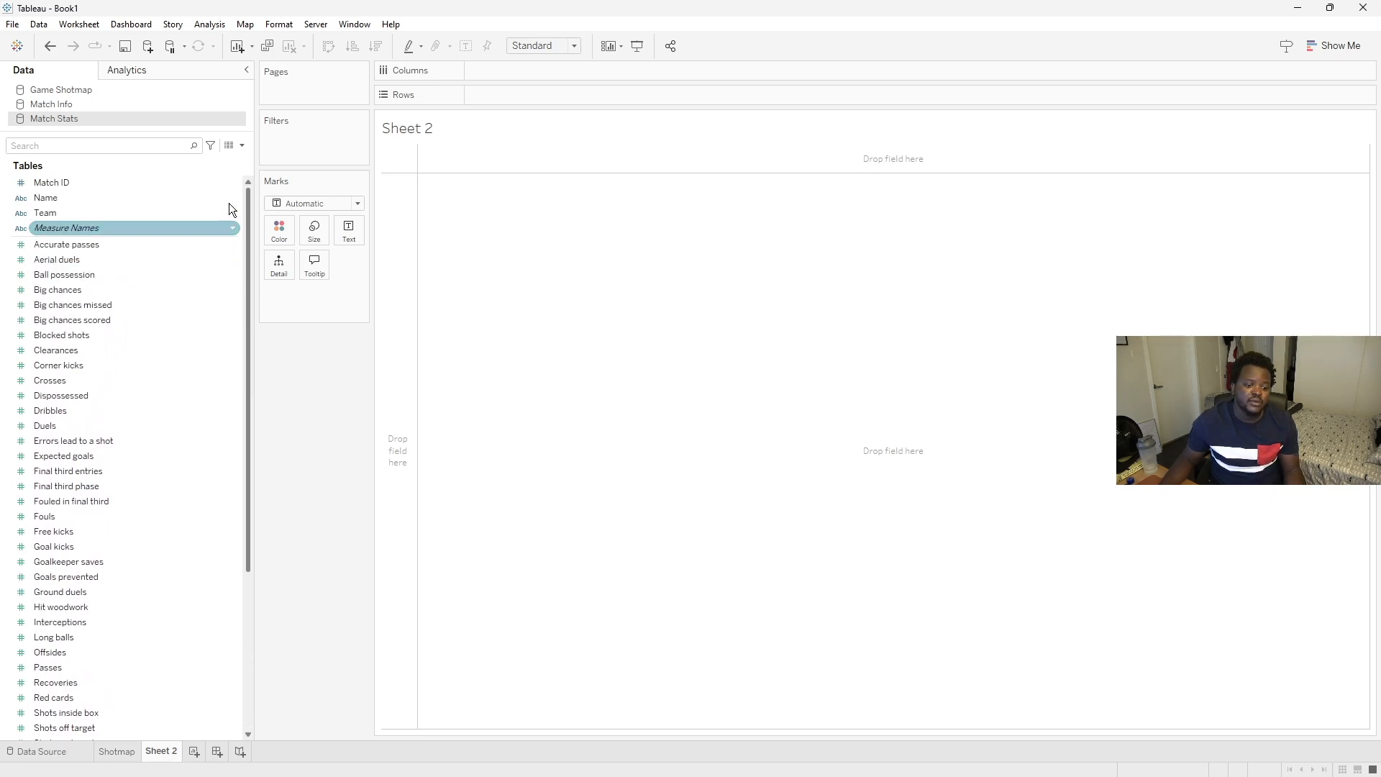
- On Sheet 2, filter Game Shotmap's Shot Type to goal only and place Id on Columns
left_click(59, 89)
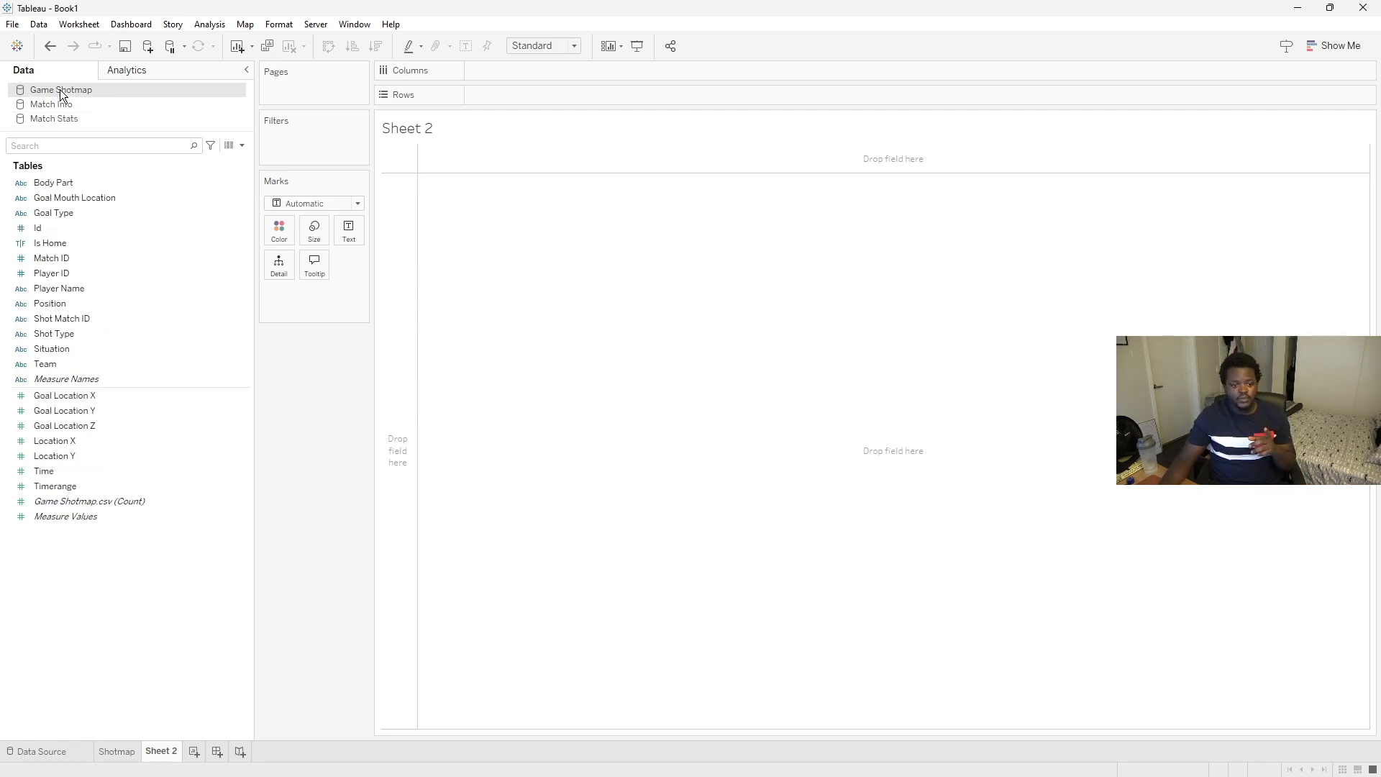
left_click_drag(54, 335, 298, 141)
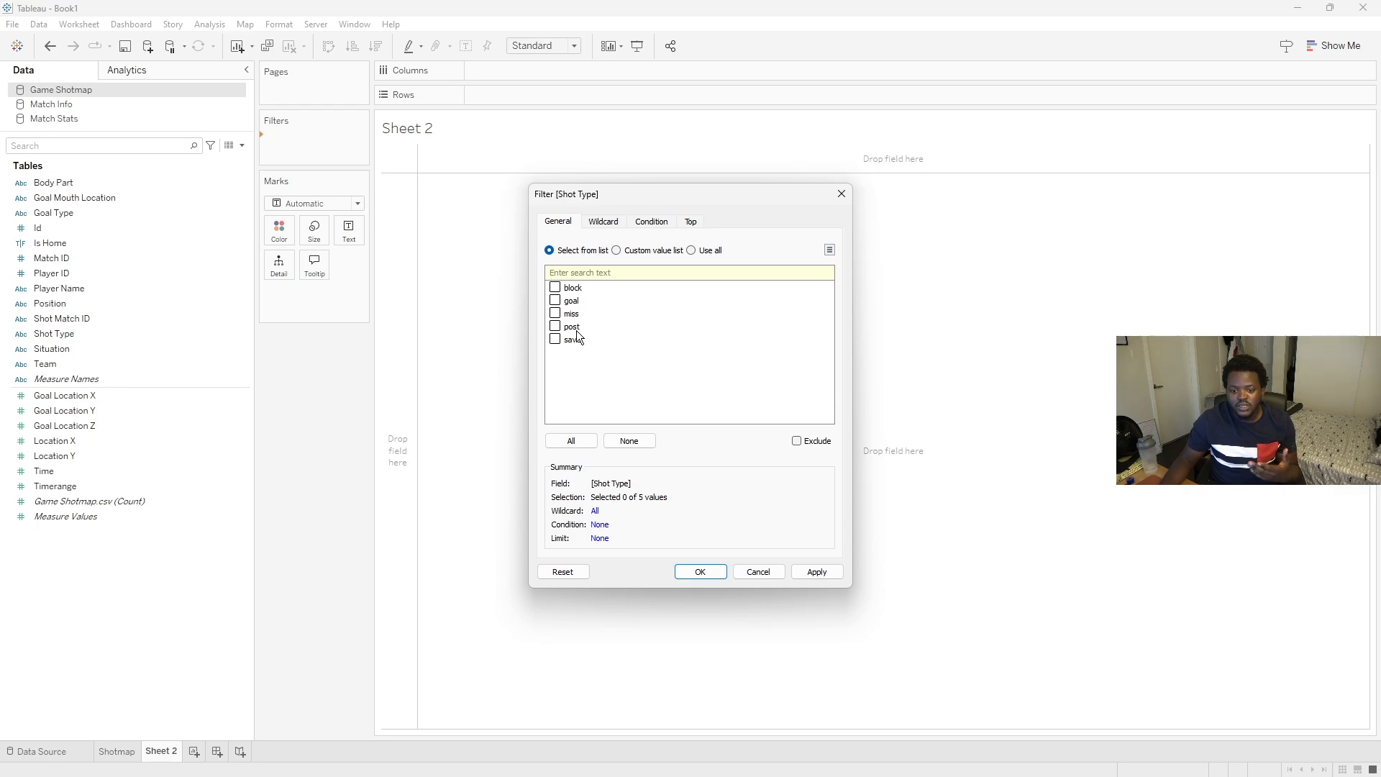
left_click(555, 300)
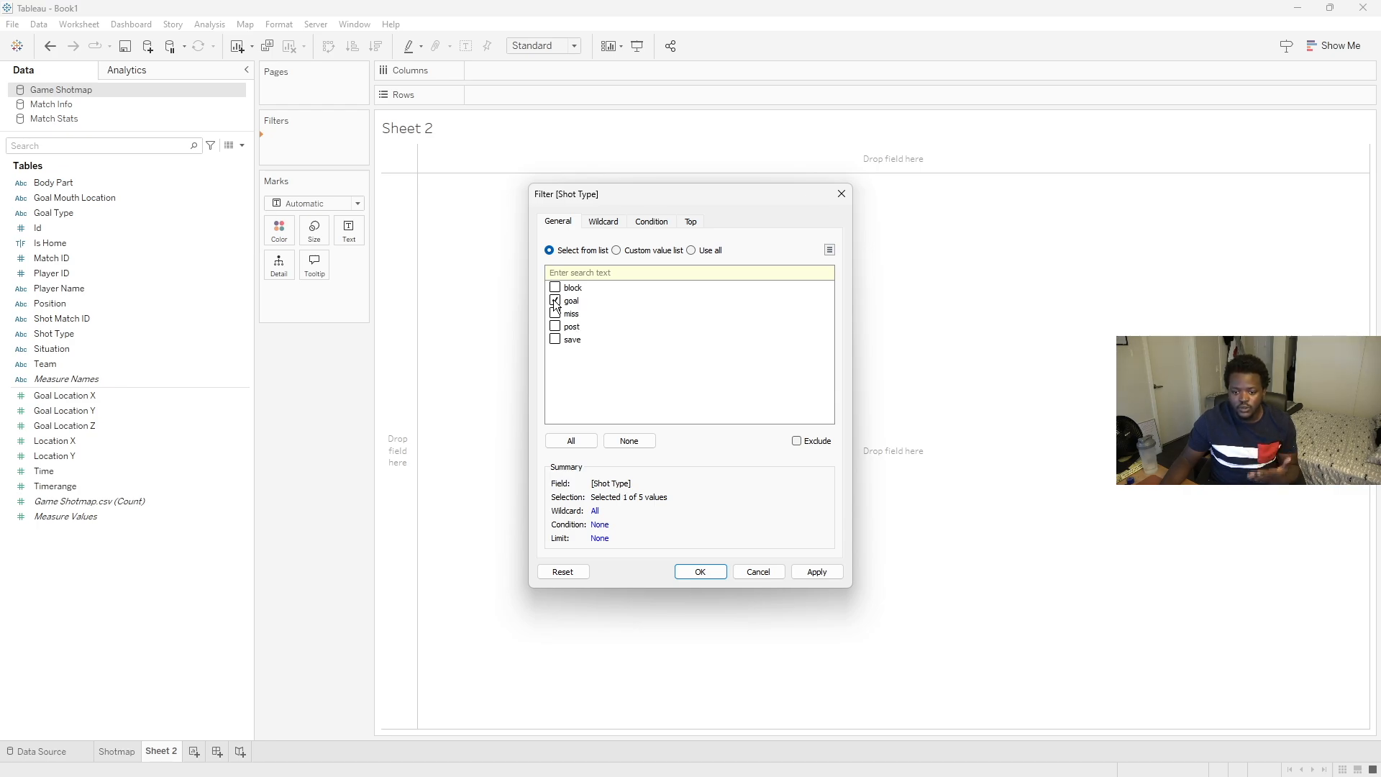
left_click(701, 578)
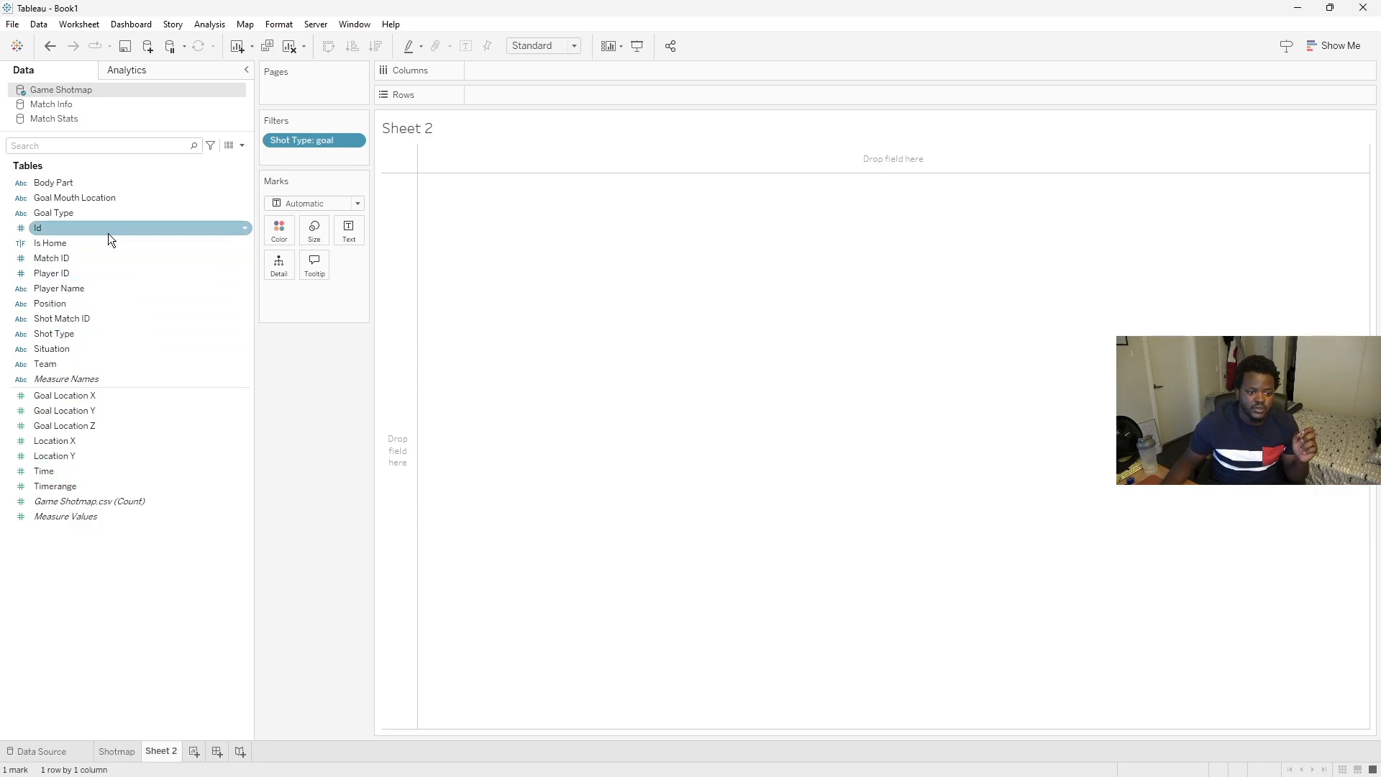
left_click_drag(105, 231, 524, 69)
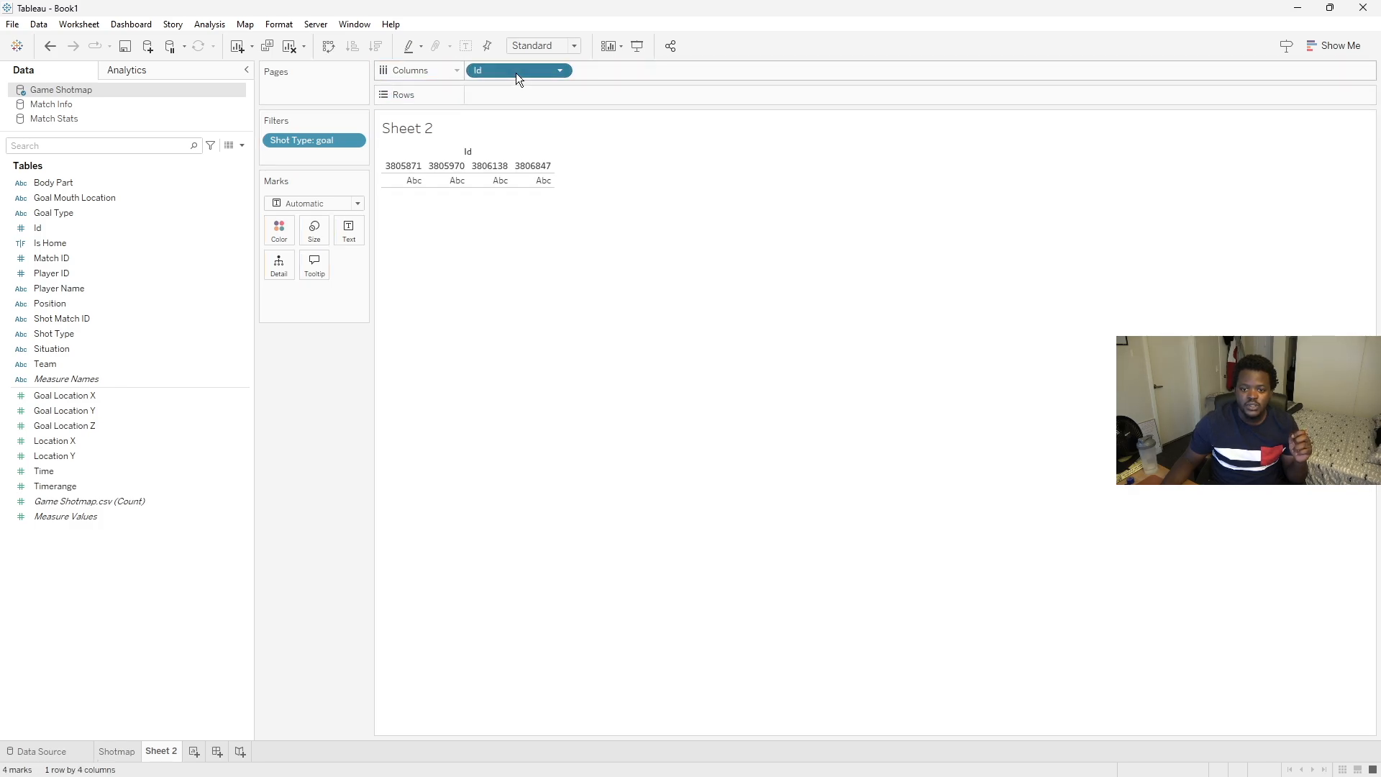
- Change the Id field on Columns into a Count measure
right_click(515, 72)
mouse_move(574, 285)
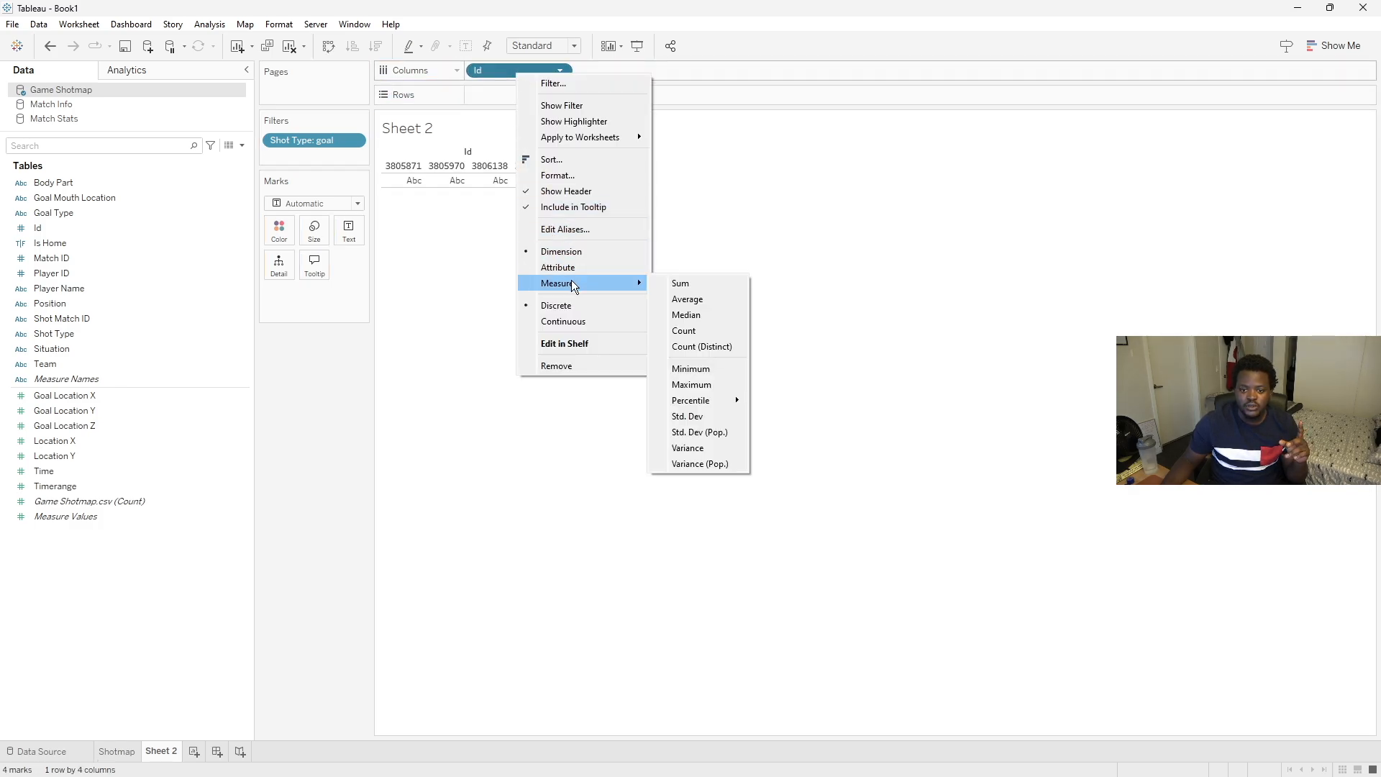
left_click(683, 332)
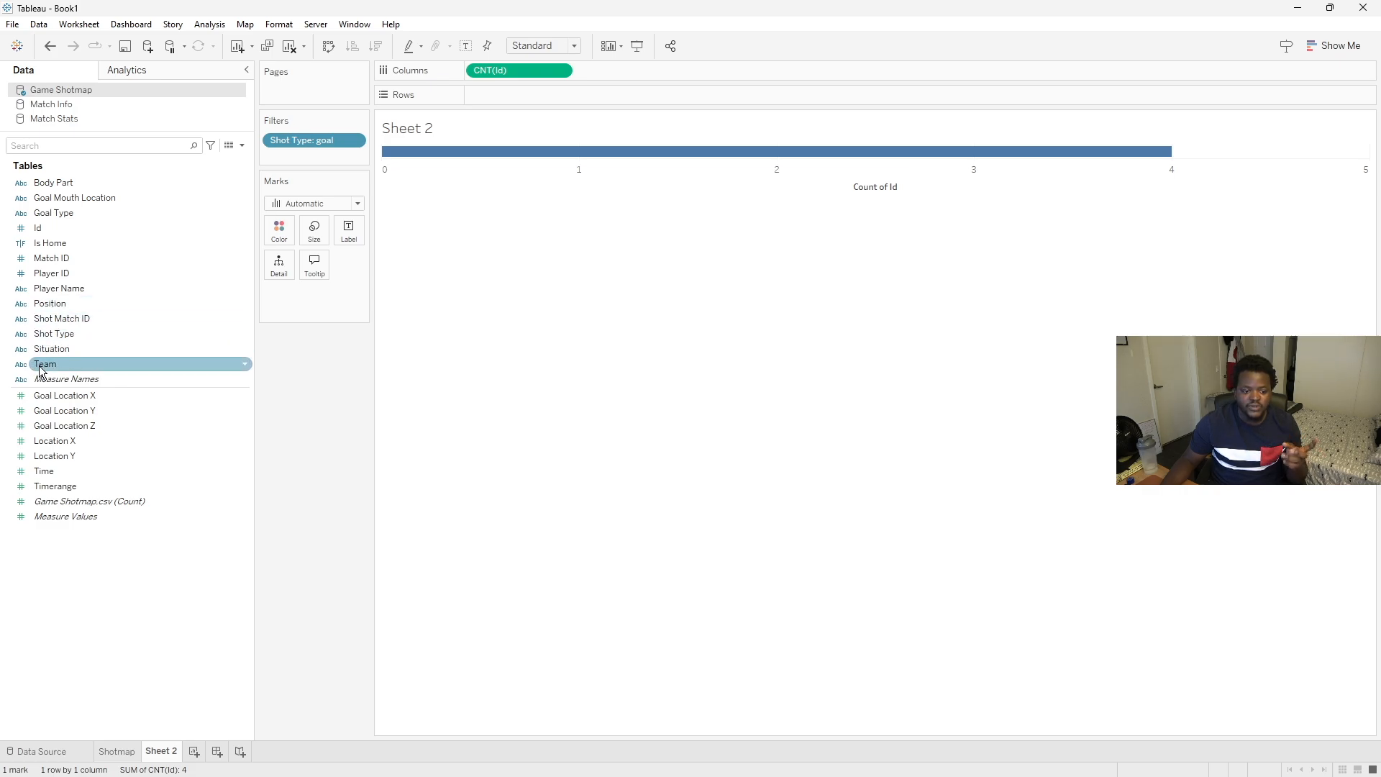
- Colour the goals bar by Team and label it with the count of Id
left_click_drag(41, 371, 286, 237)
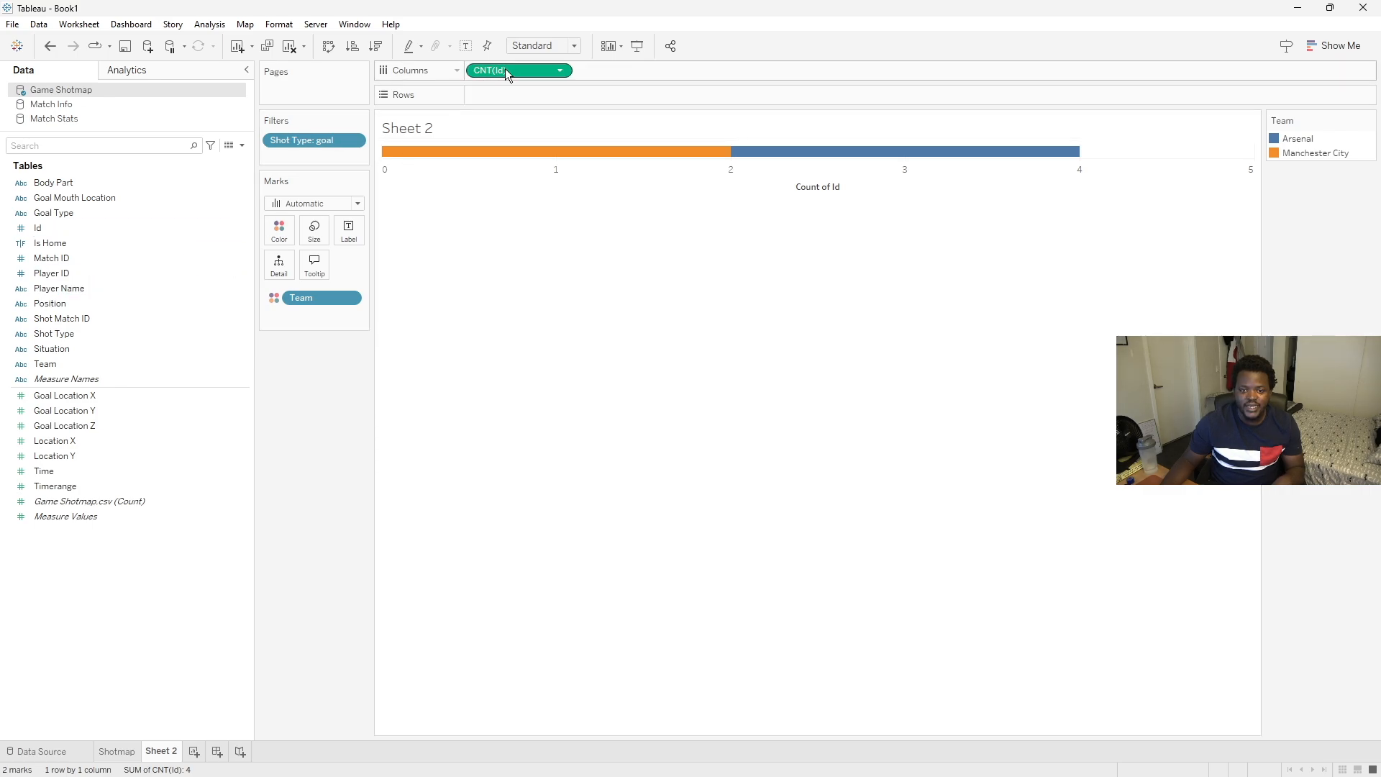
left_click_drag(506, 69, 347, 239)
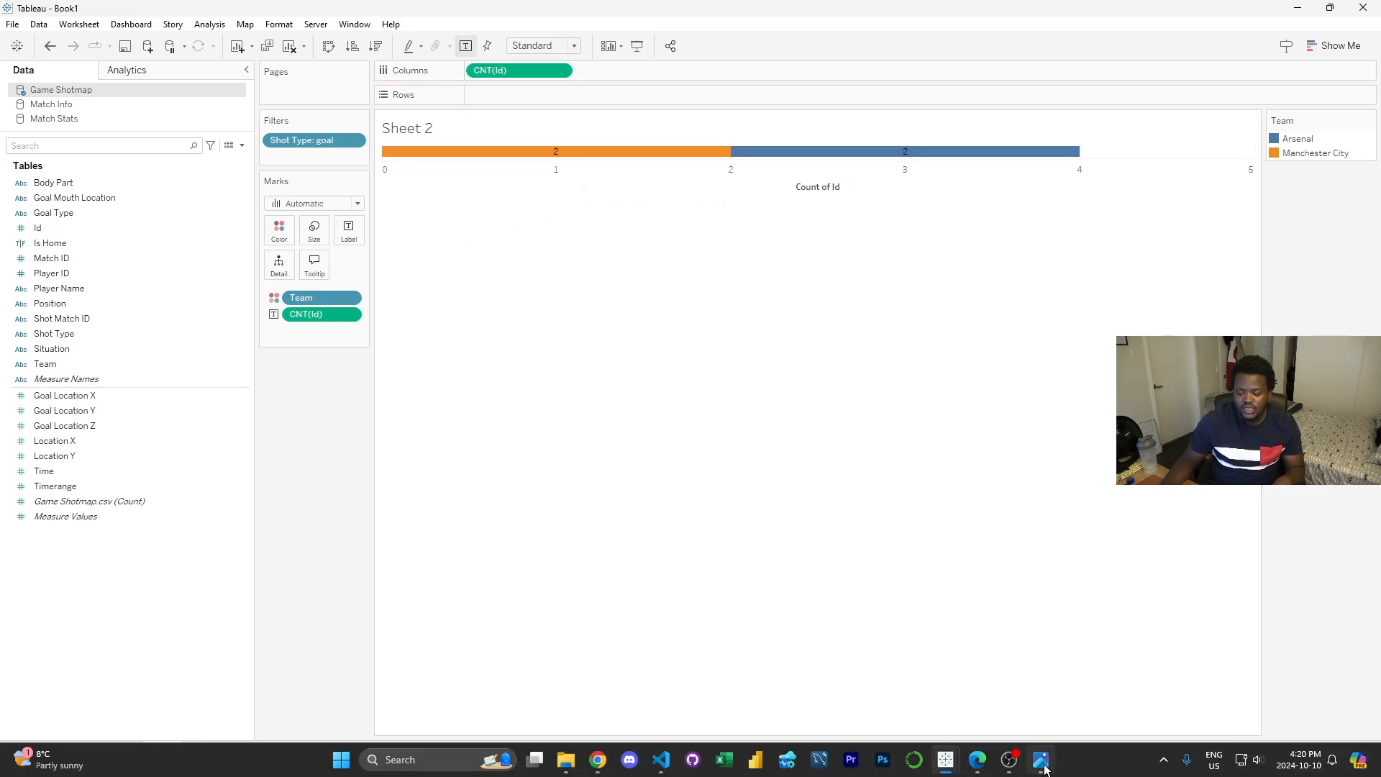
- Compare with the Opta graphic, then set Manchester City to the custom purple and Arsenal to the custom red
left_click(946, 759)
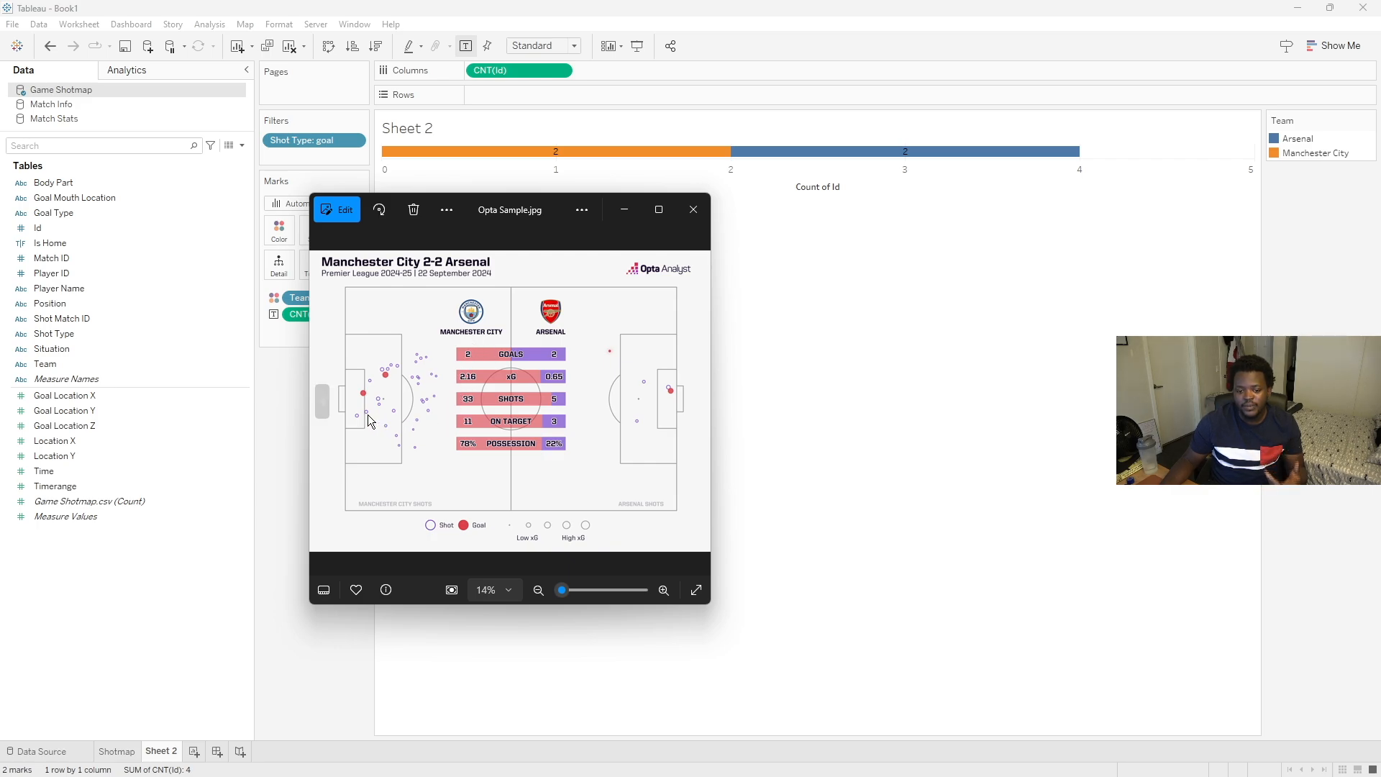
left_click(278, 413)
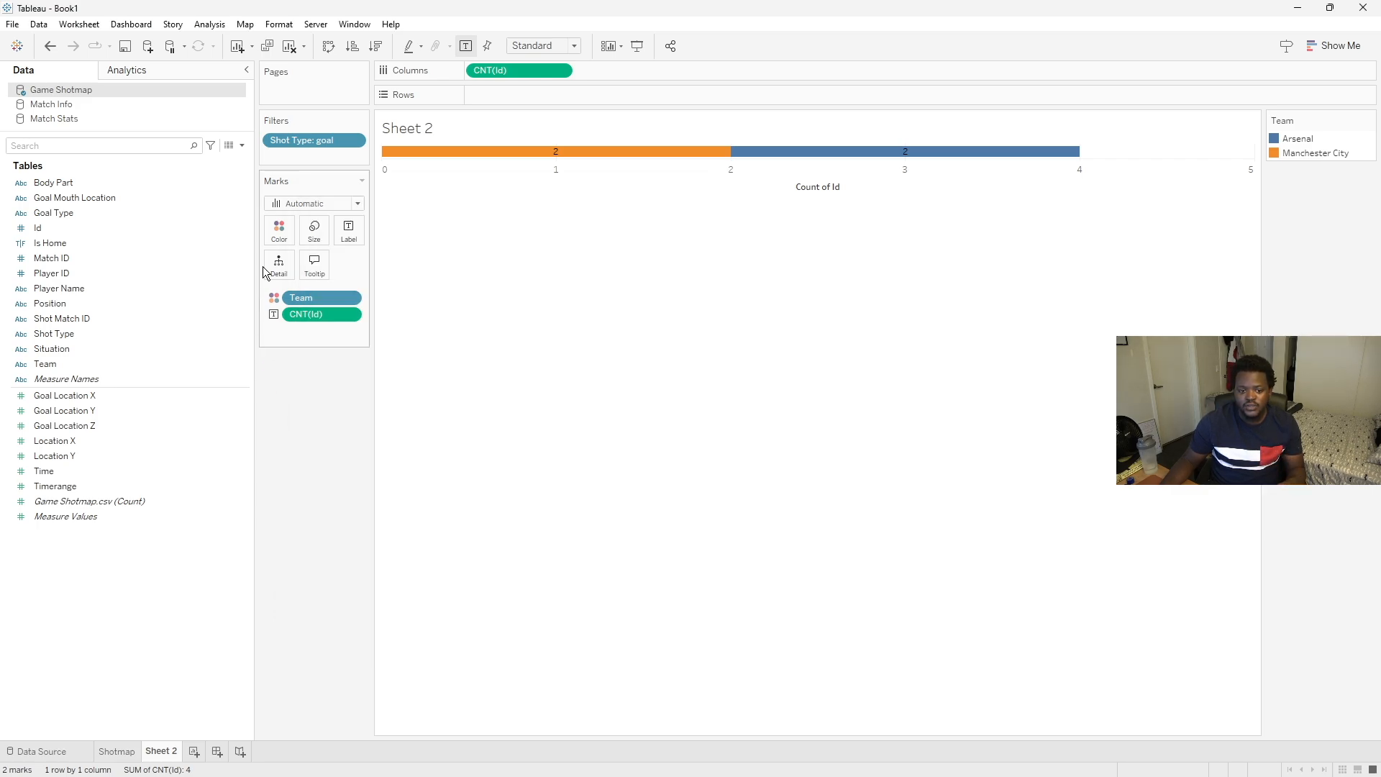
left_click(279, 230)
left_click(303, 282)
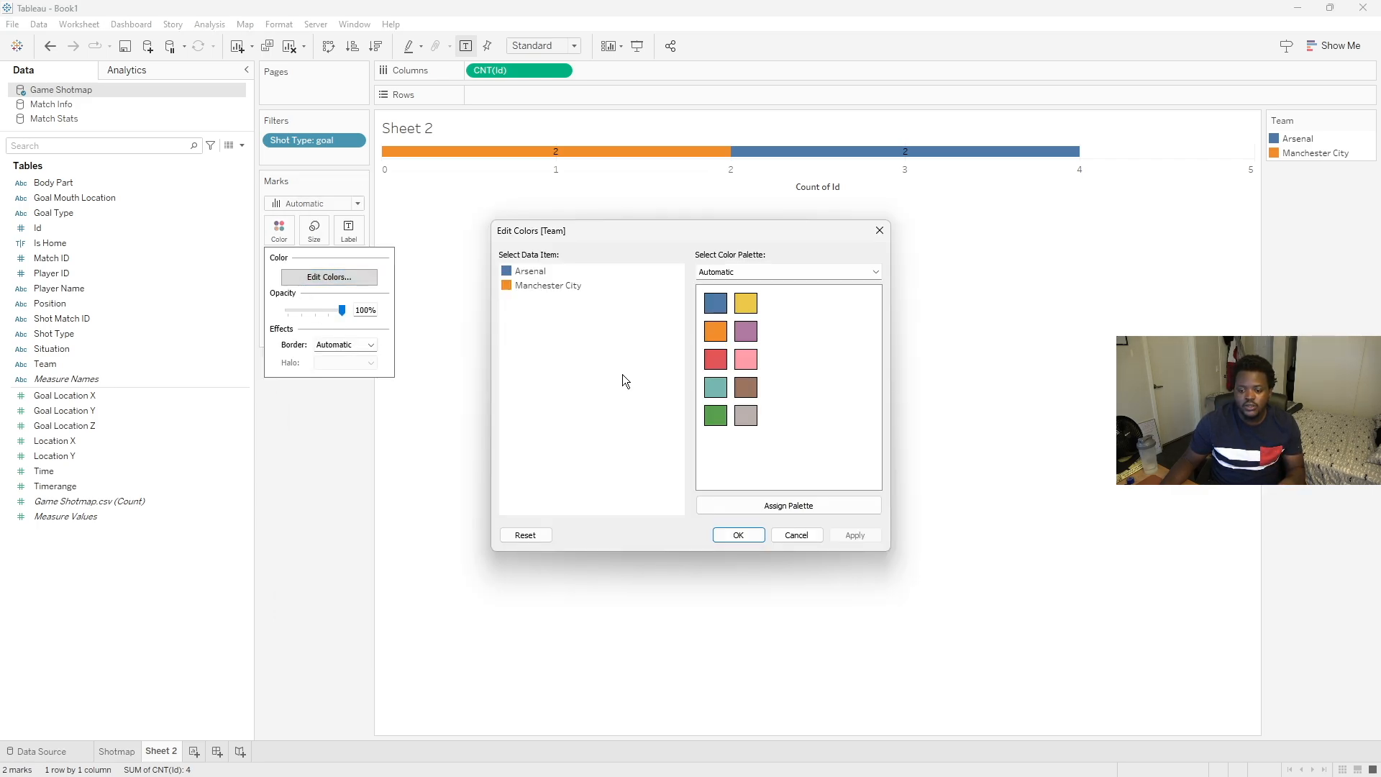
double_click(552, 283)
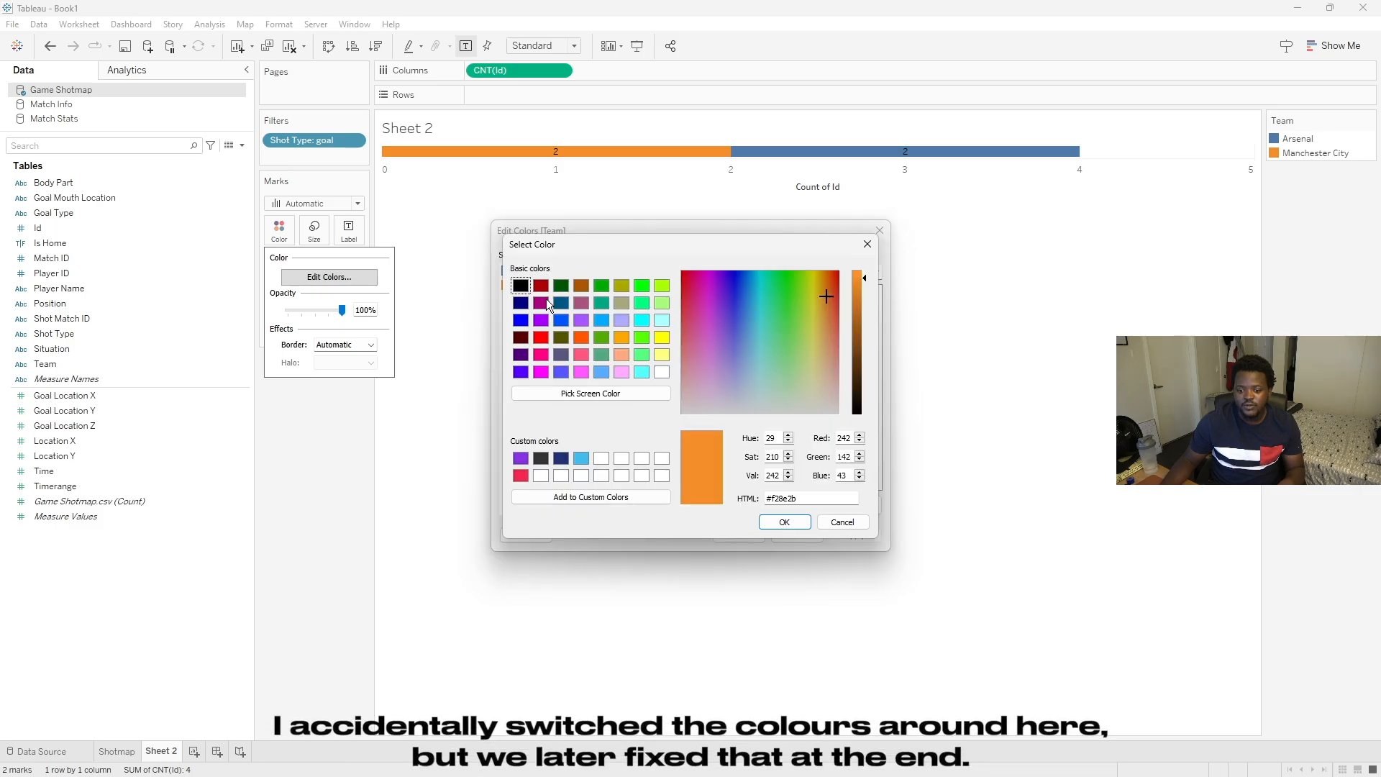
left_click(521, 458)
left_click(777, 521)
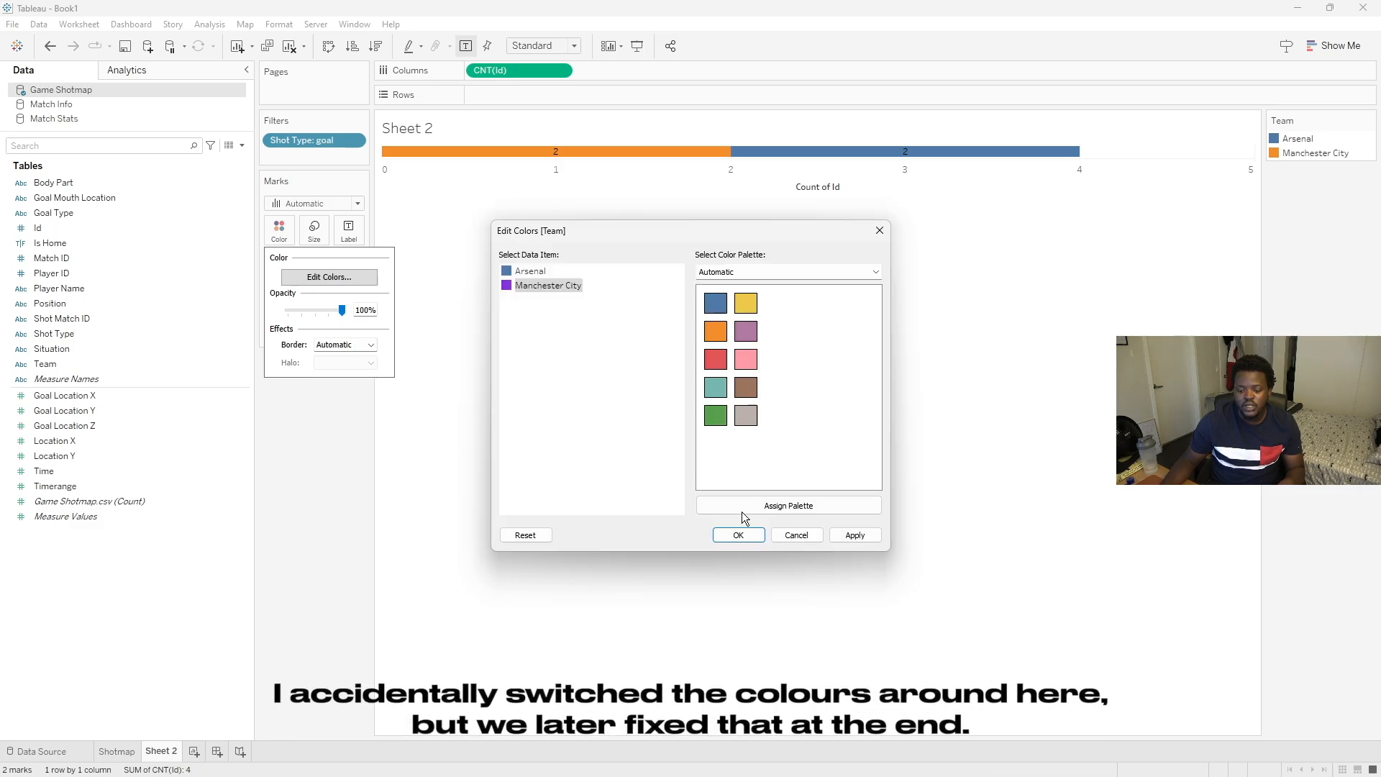
double_click(542, 270)
left_click(521, 475)
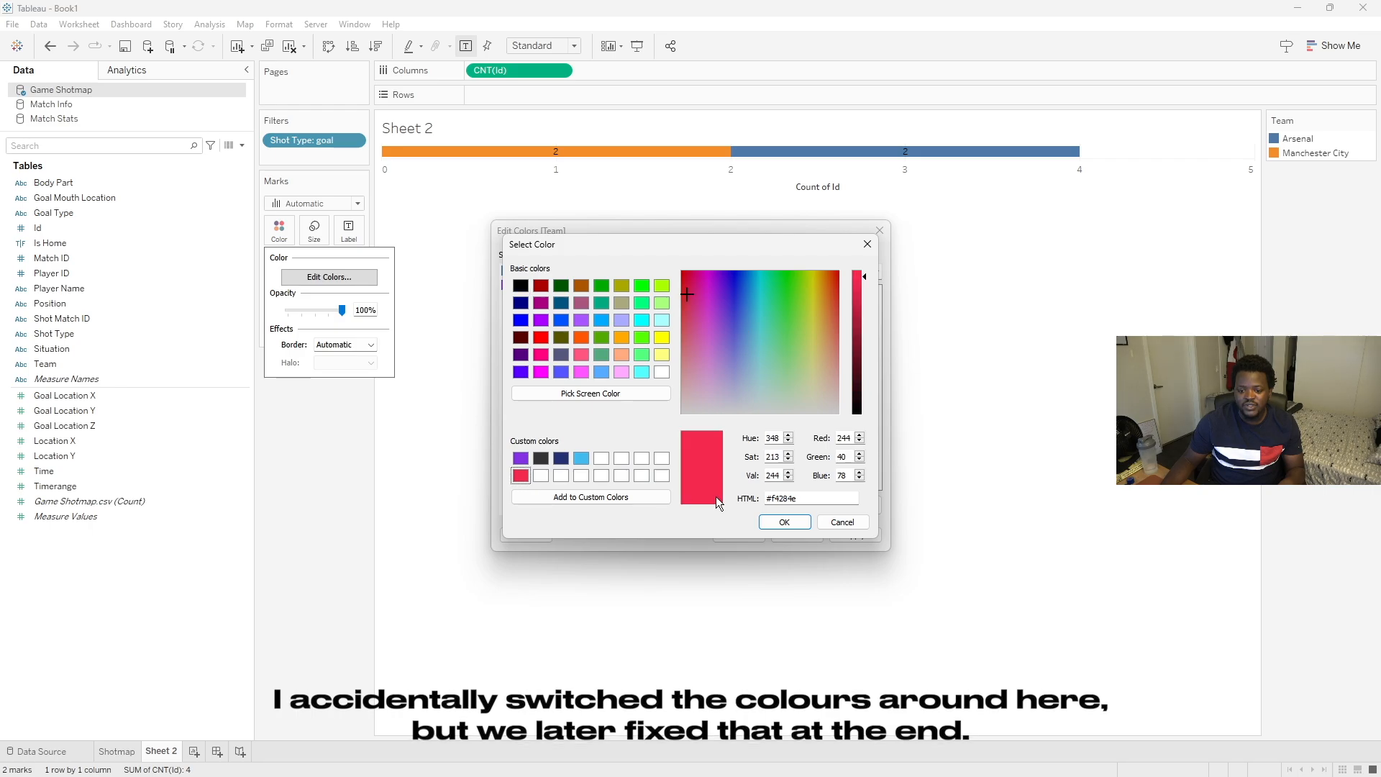
left_click(784, 521)
left_click(740, 533)
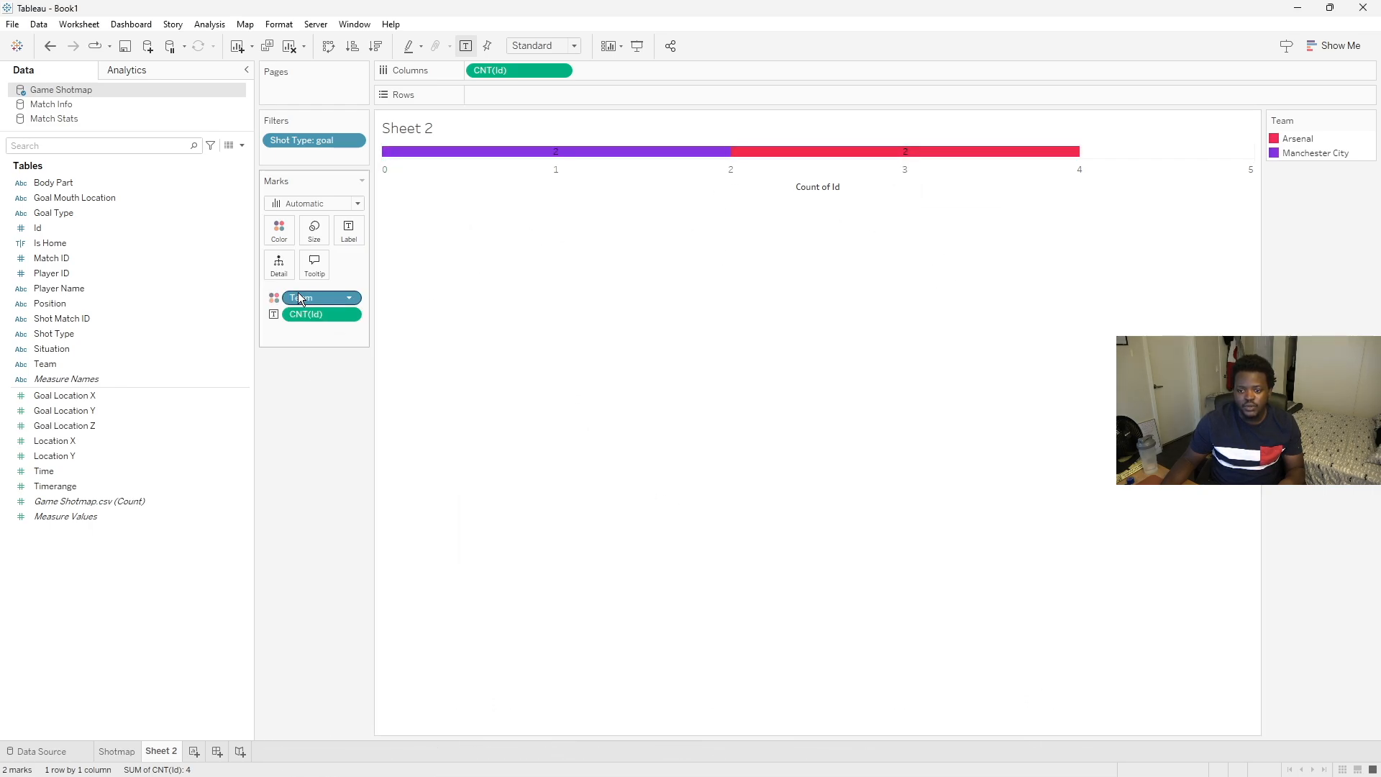
- Fit the goals chart to Entire View and lower the bars' colour opacity
left_click(575, 46)
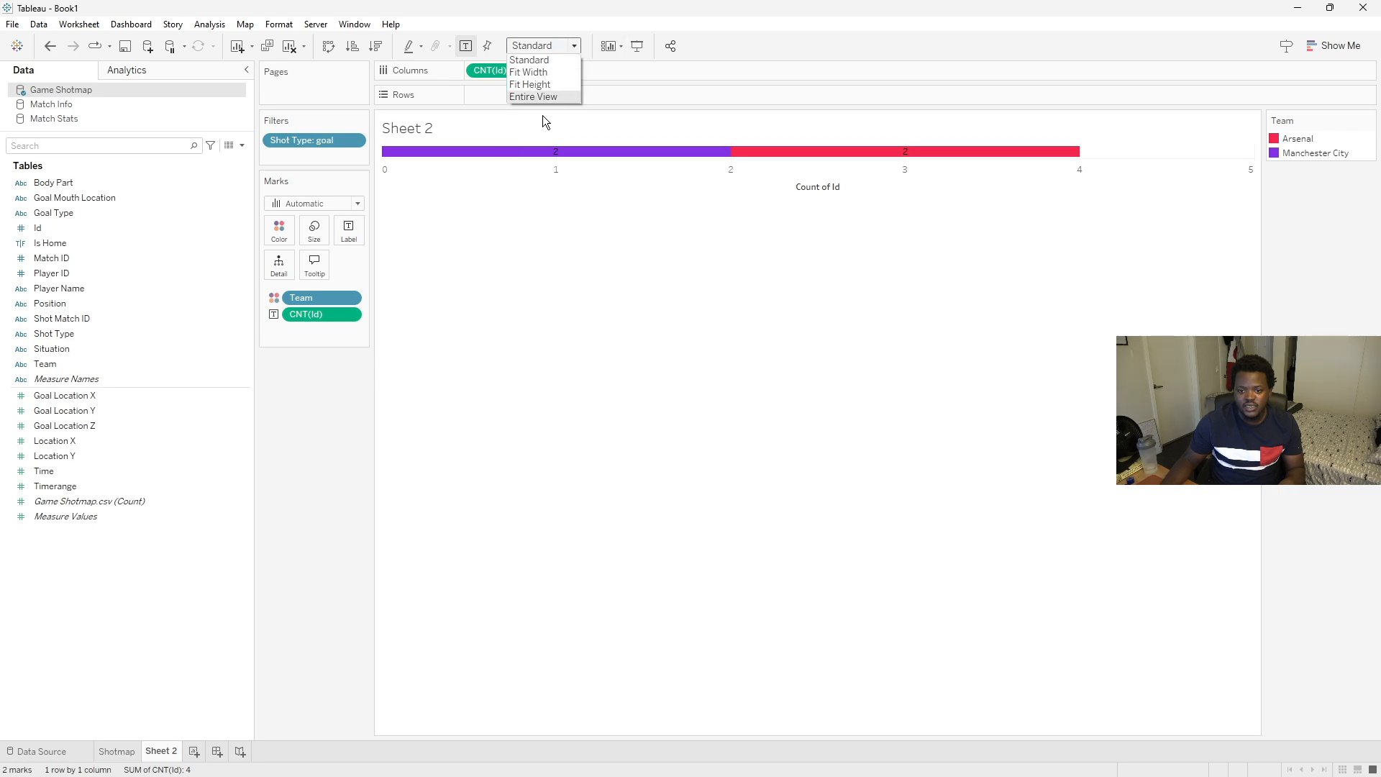
left_click(539, 121)
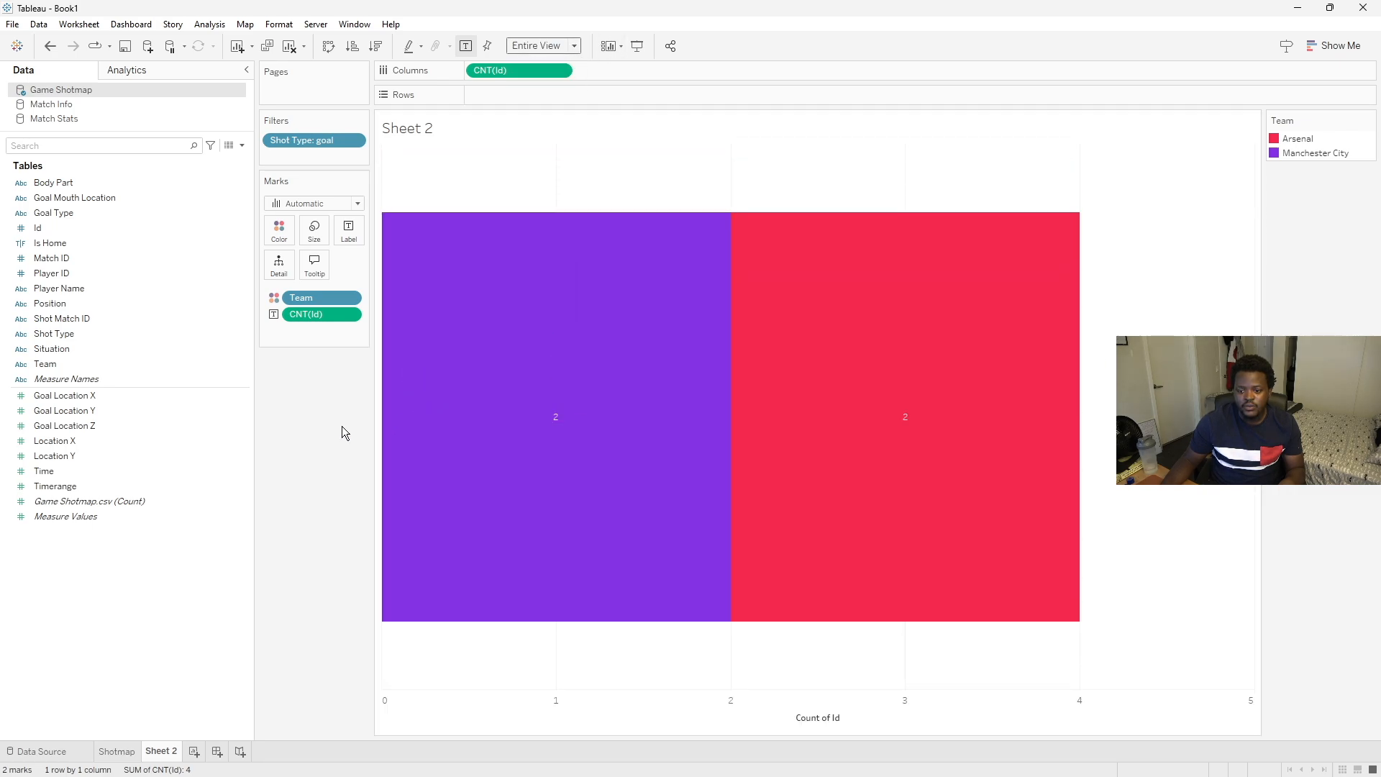
left_click(279, 230)
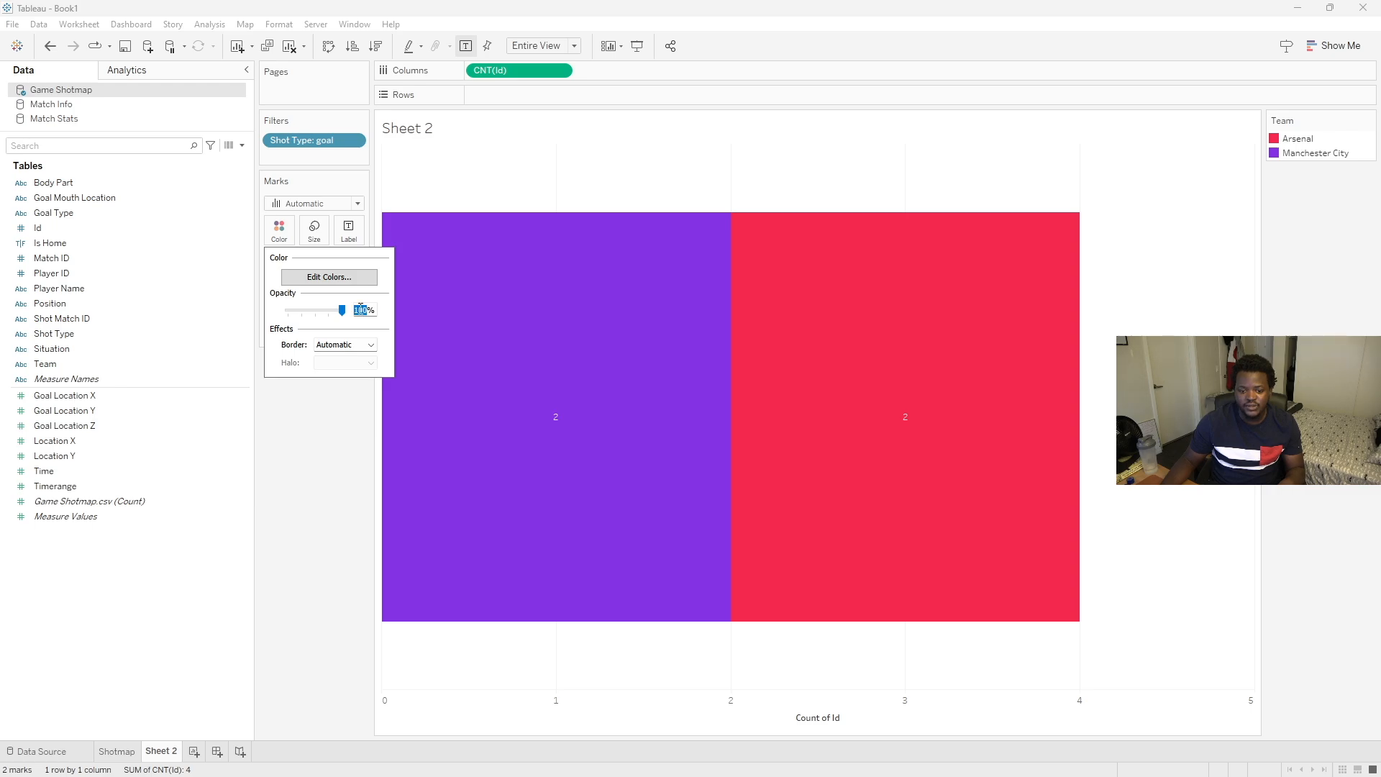
key("Return")
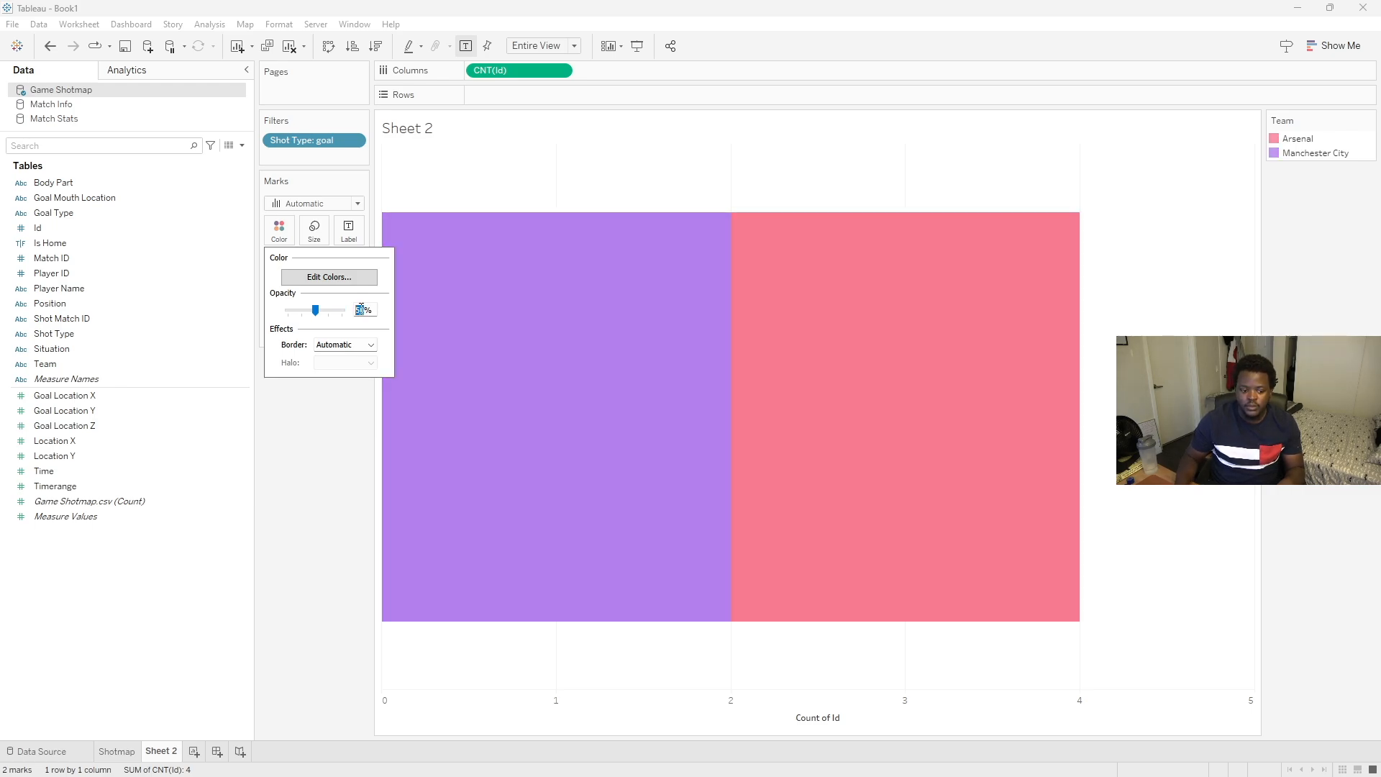
left_click(297, 460)
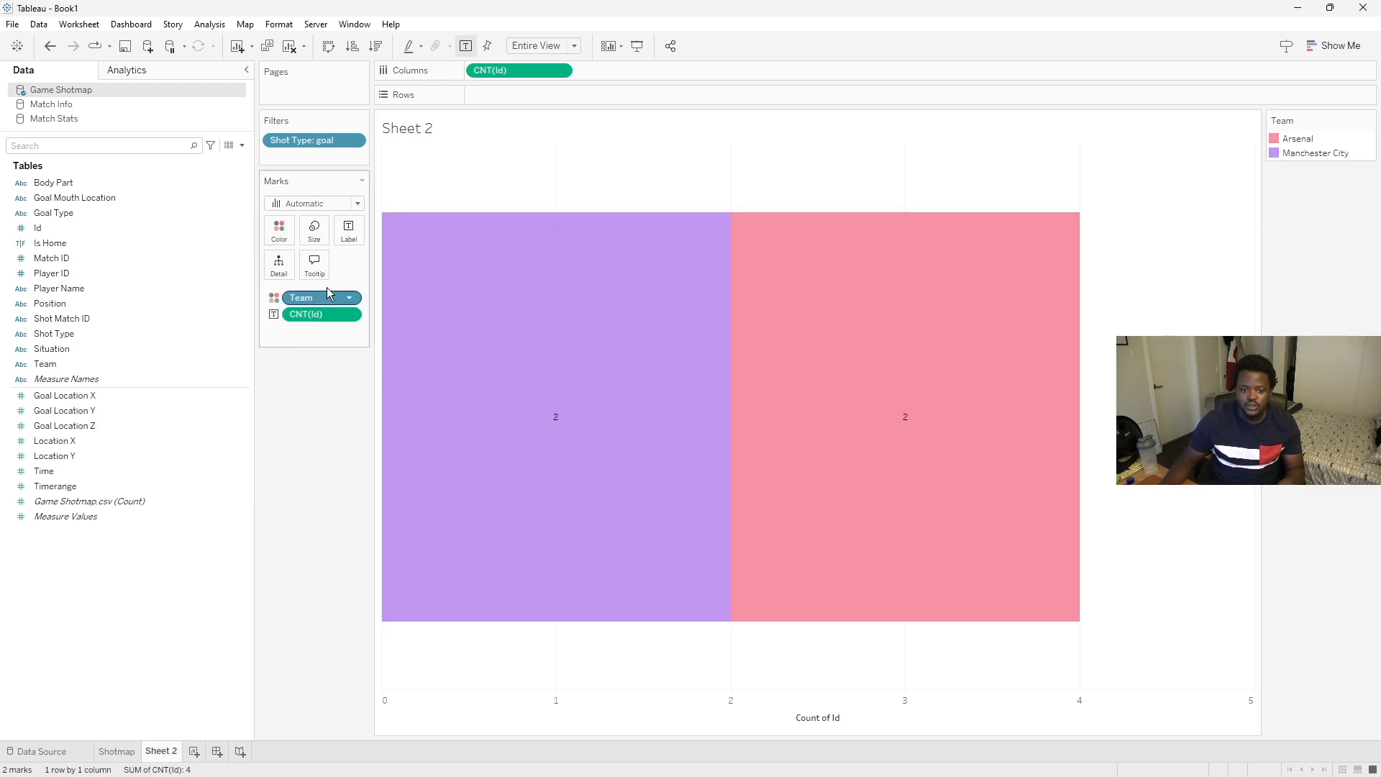
- Style the bar labels in Yu Gothic UI Semibold, size 15, bold and black
left_click(348, 230)
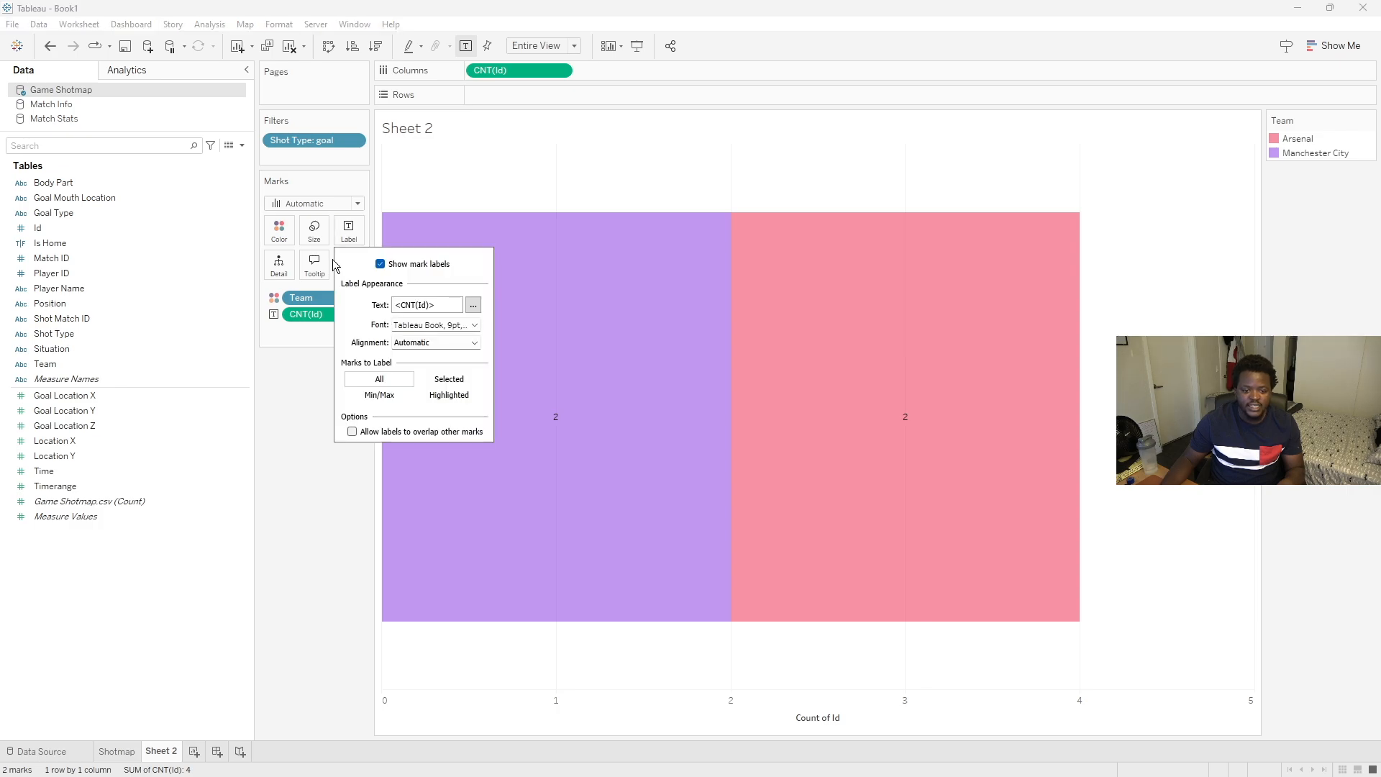
left_click(475, 326)
left_click(494, 346)
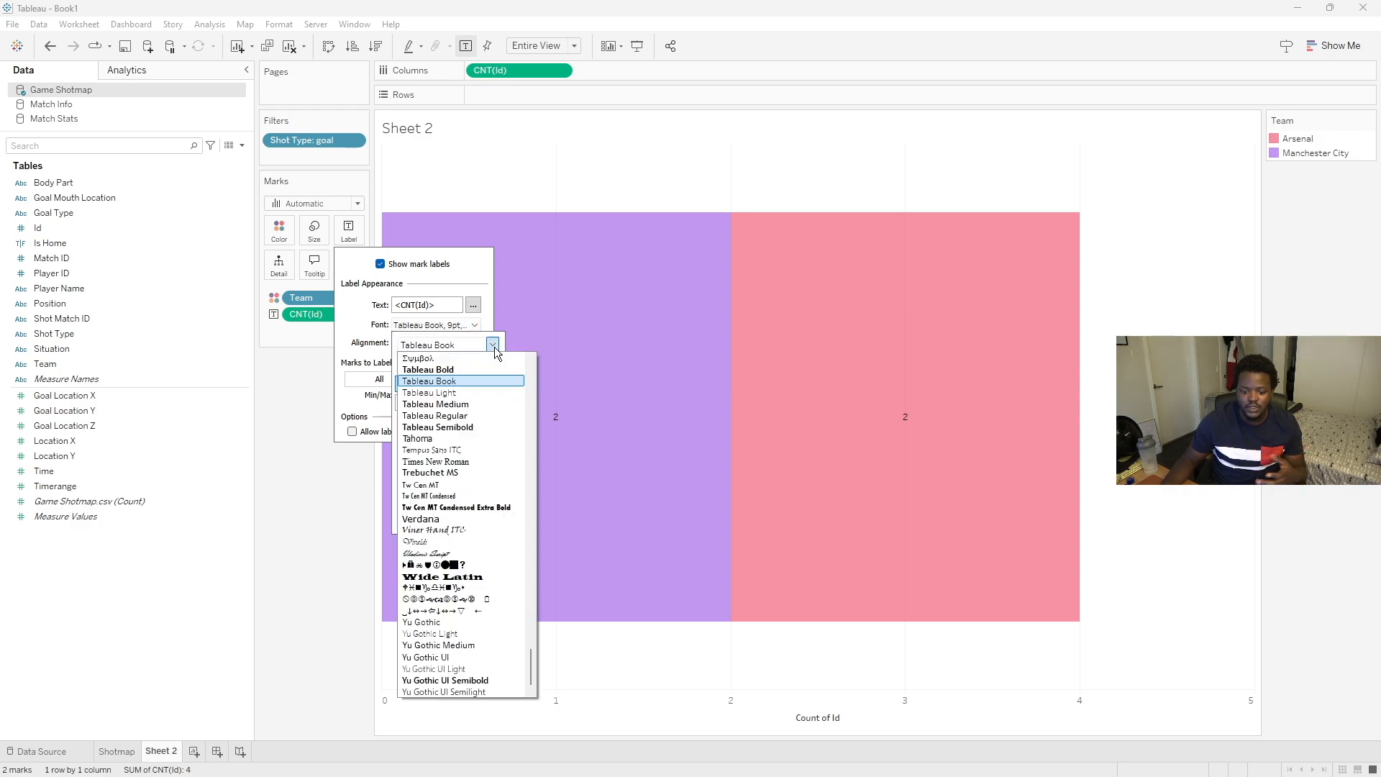
left_click(462, 678)
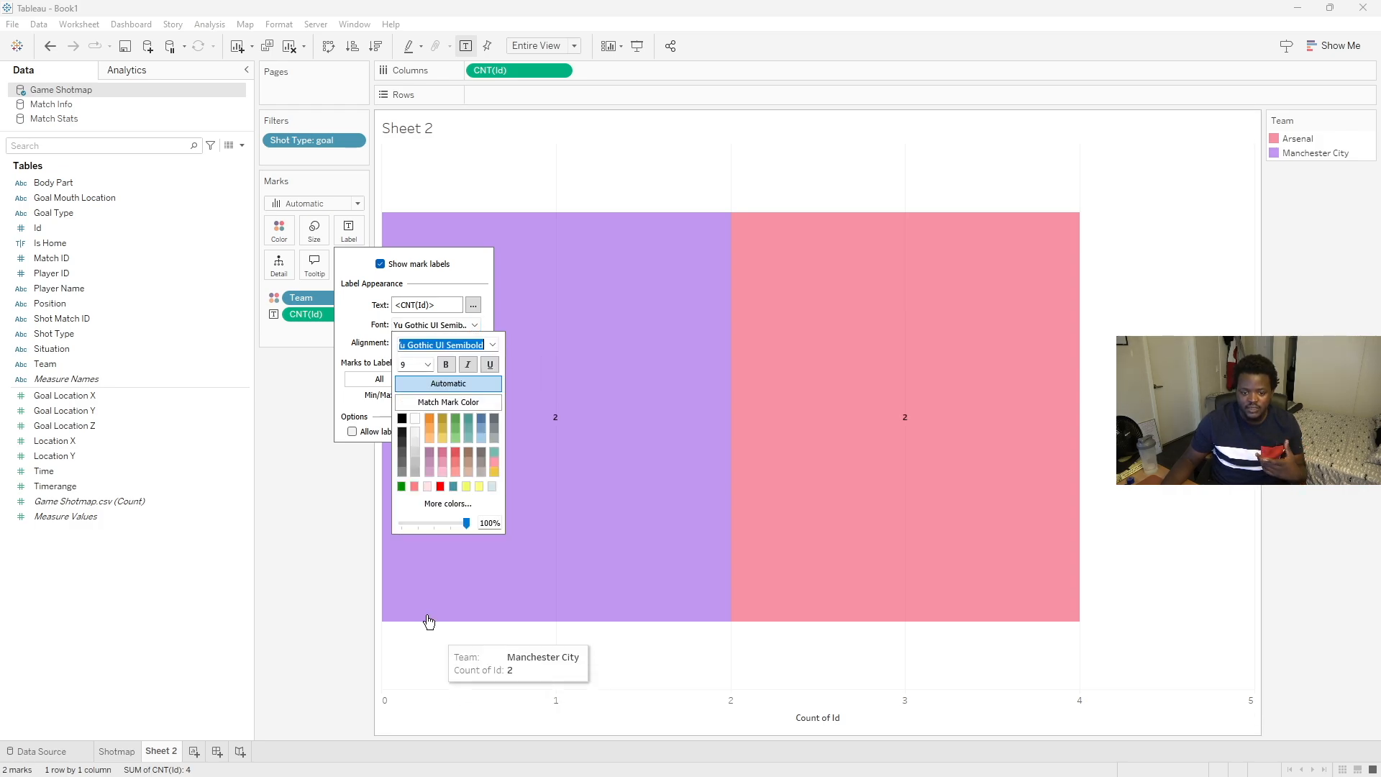
left_click(427, 365)
left_click(407, 448)
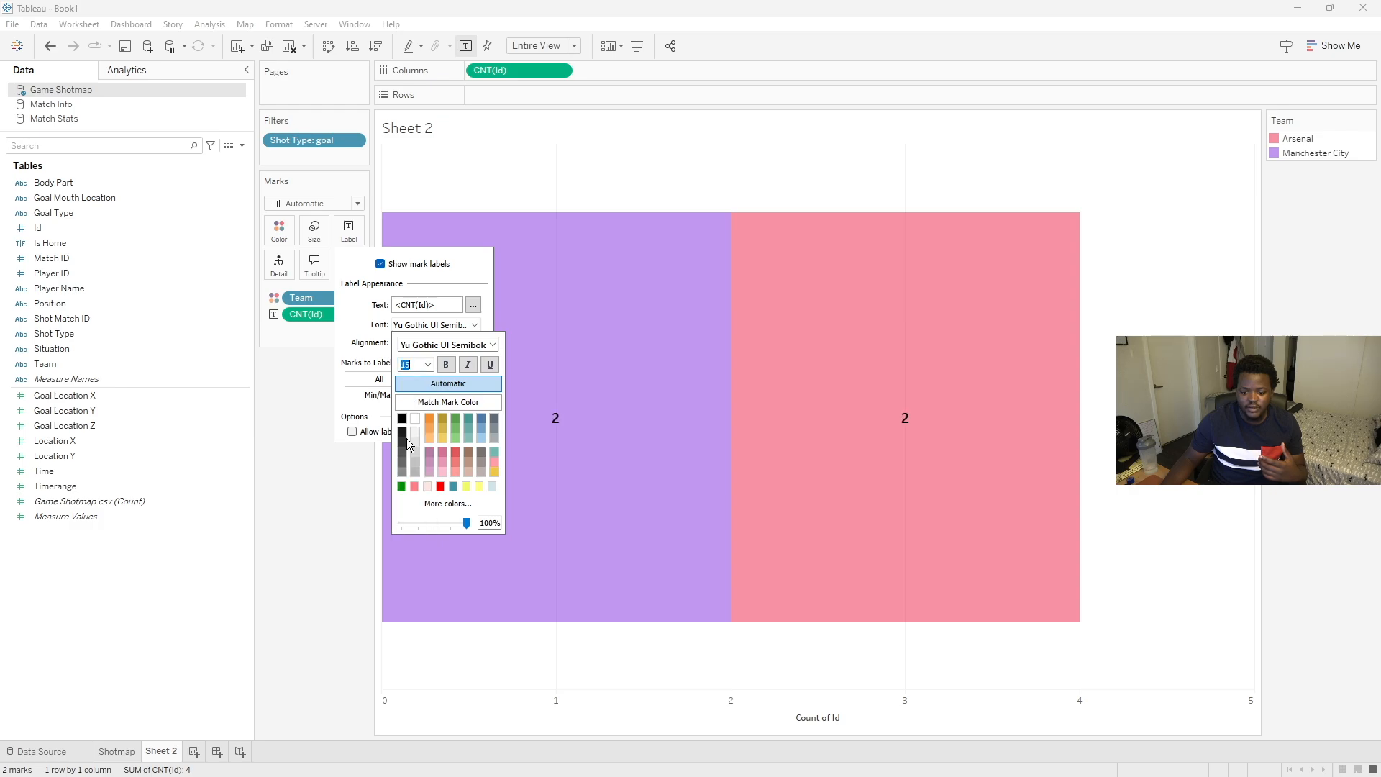
left_click(354, 343)
left_click(475, 326)
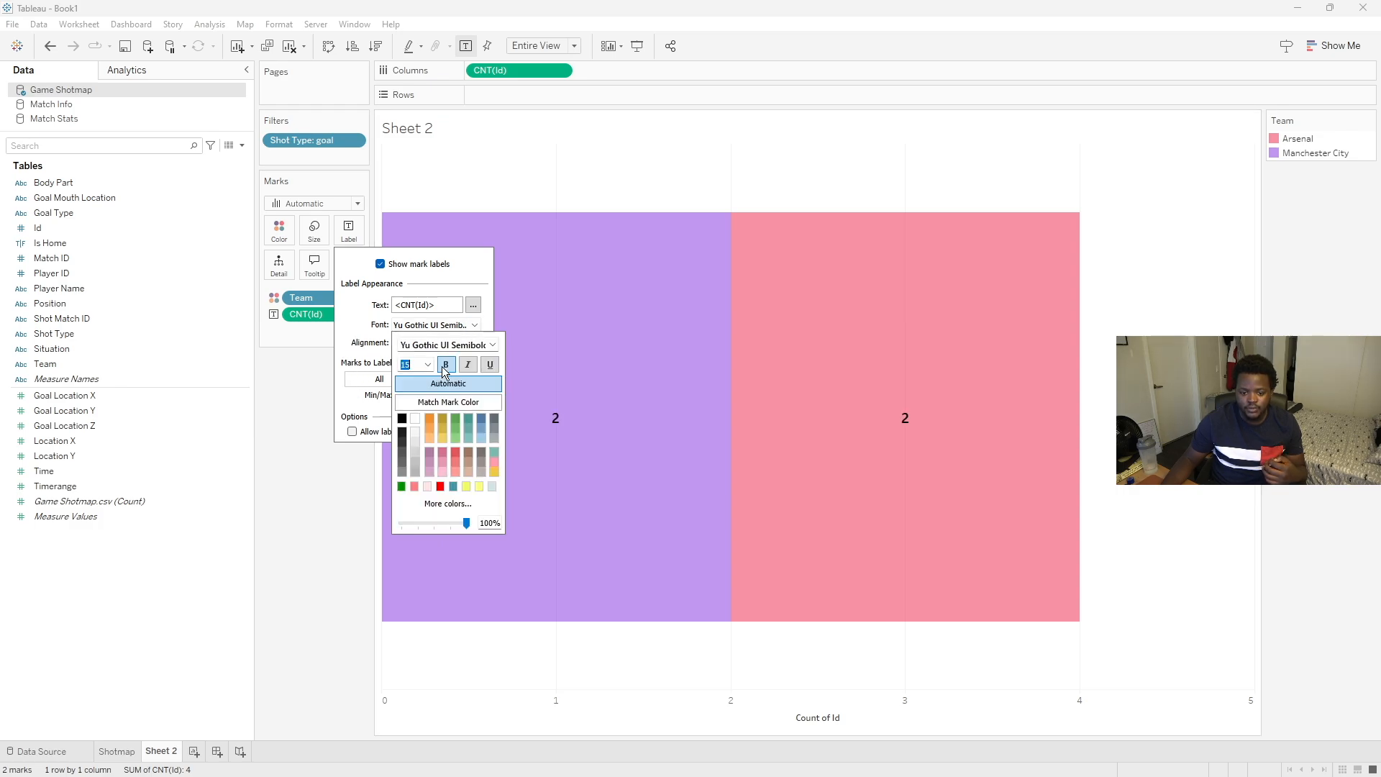
left_click(402, 419)
left_click(302, 535)
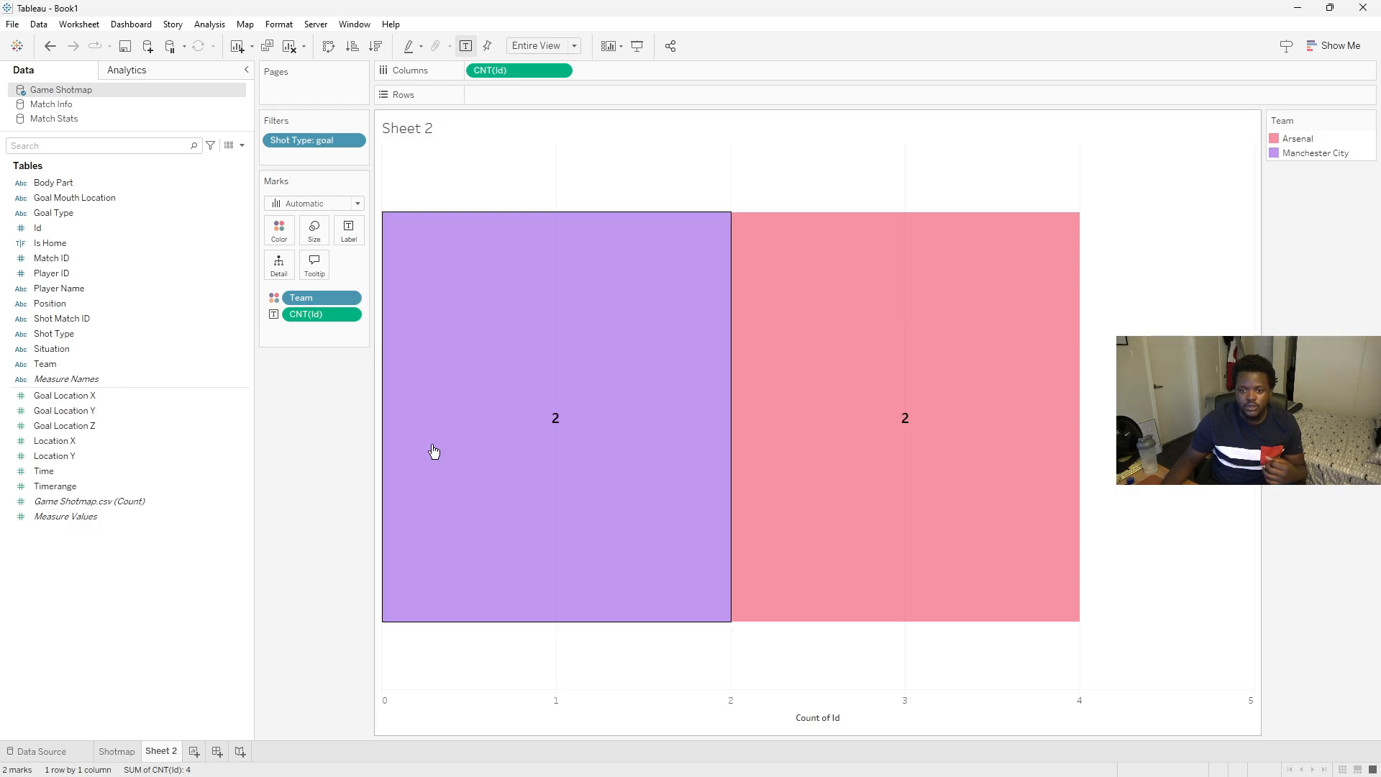
- Fix the Count of Id axis range from 0 to 4 and hide the axis header
right_click(724, 712)
left_click(783, 603)
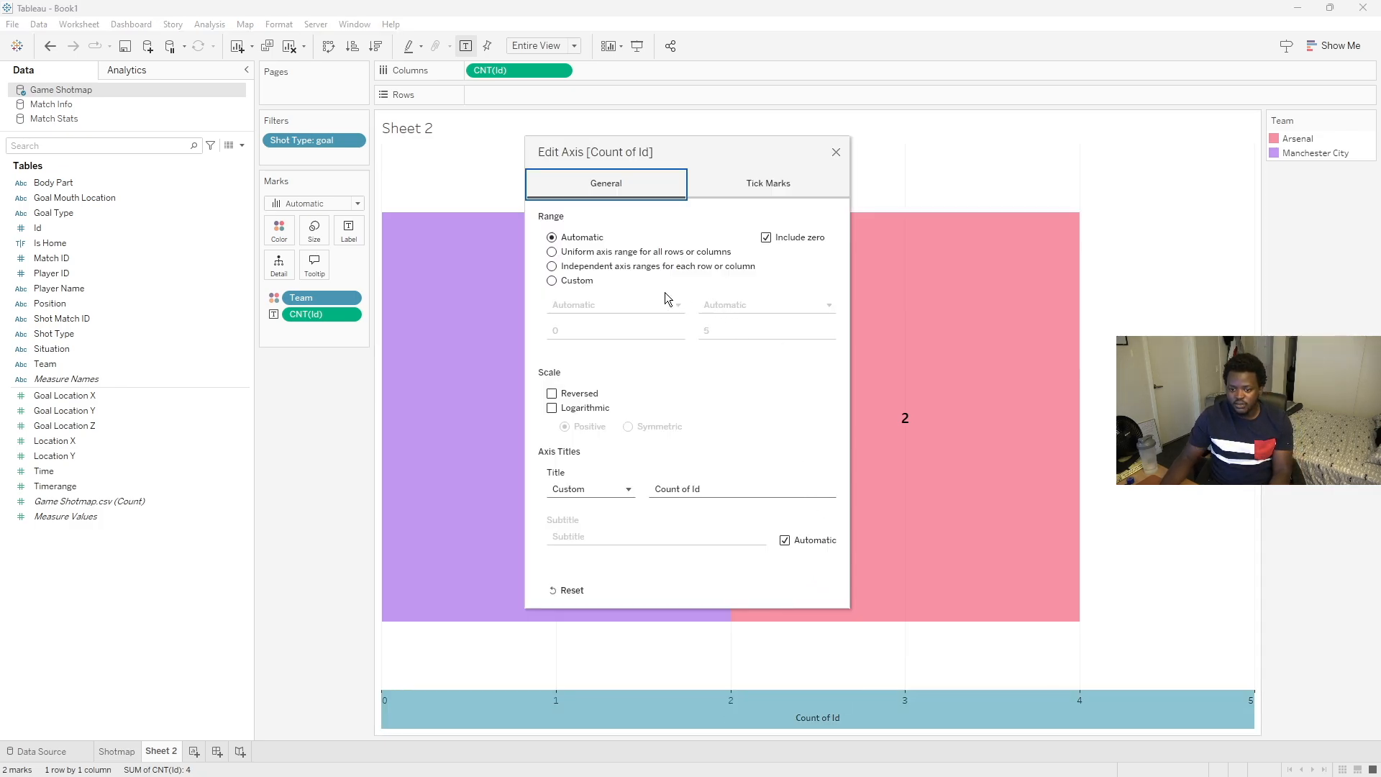
left_click(552, 281)
left_click_drag(676, 146, 256, 138)
double_click(303, 325)
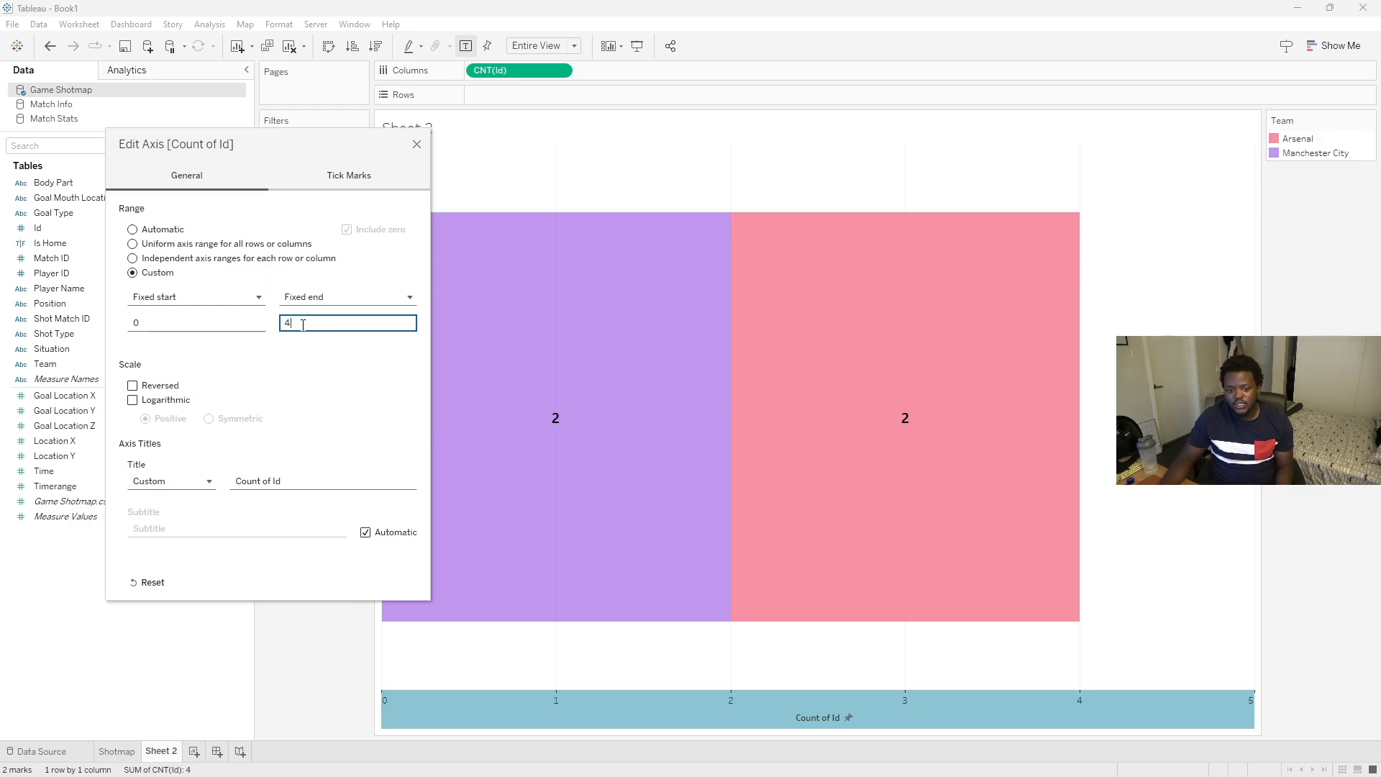
left_click(275, 344)
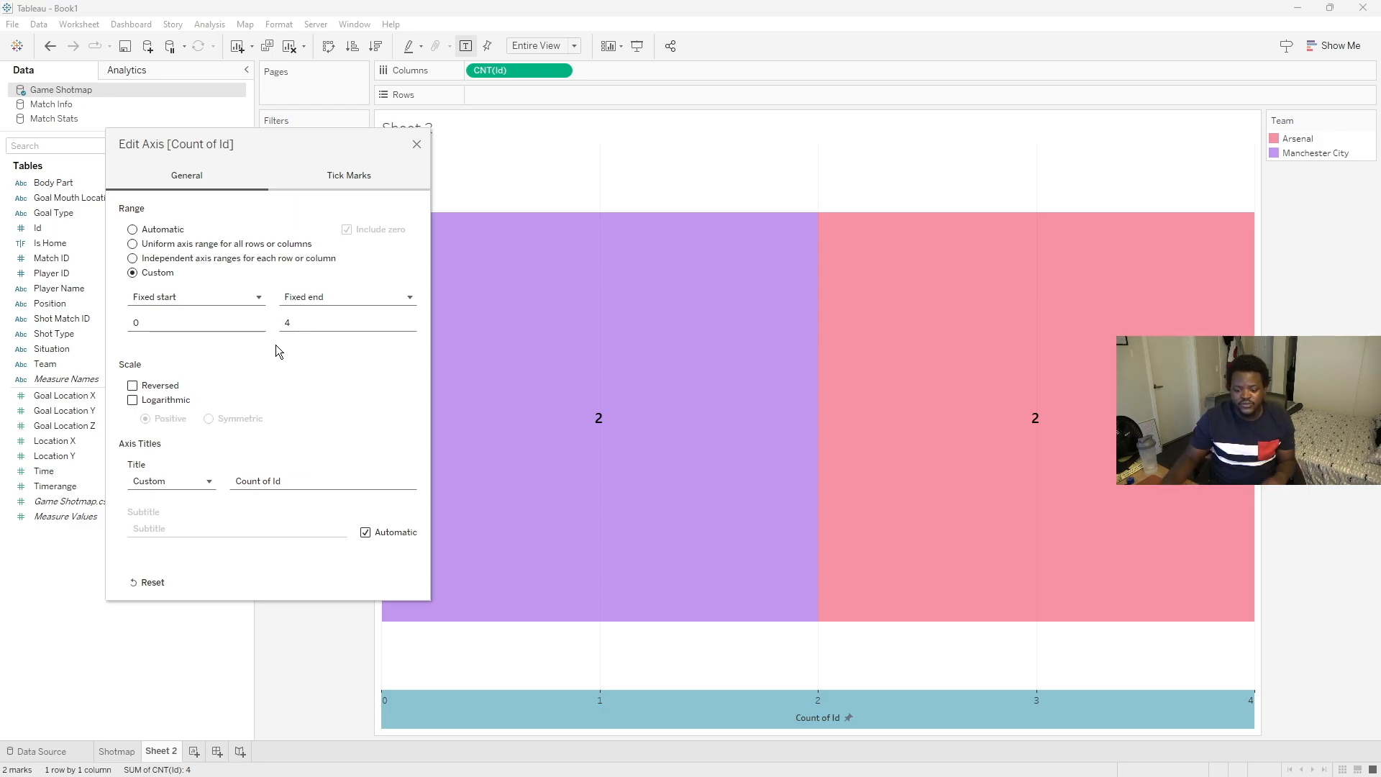
left_click(417, 148)
right_click(636, 701)
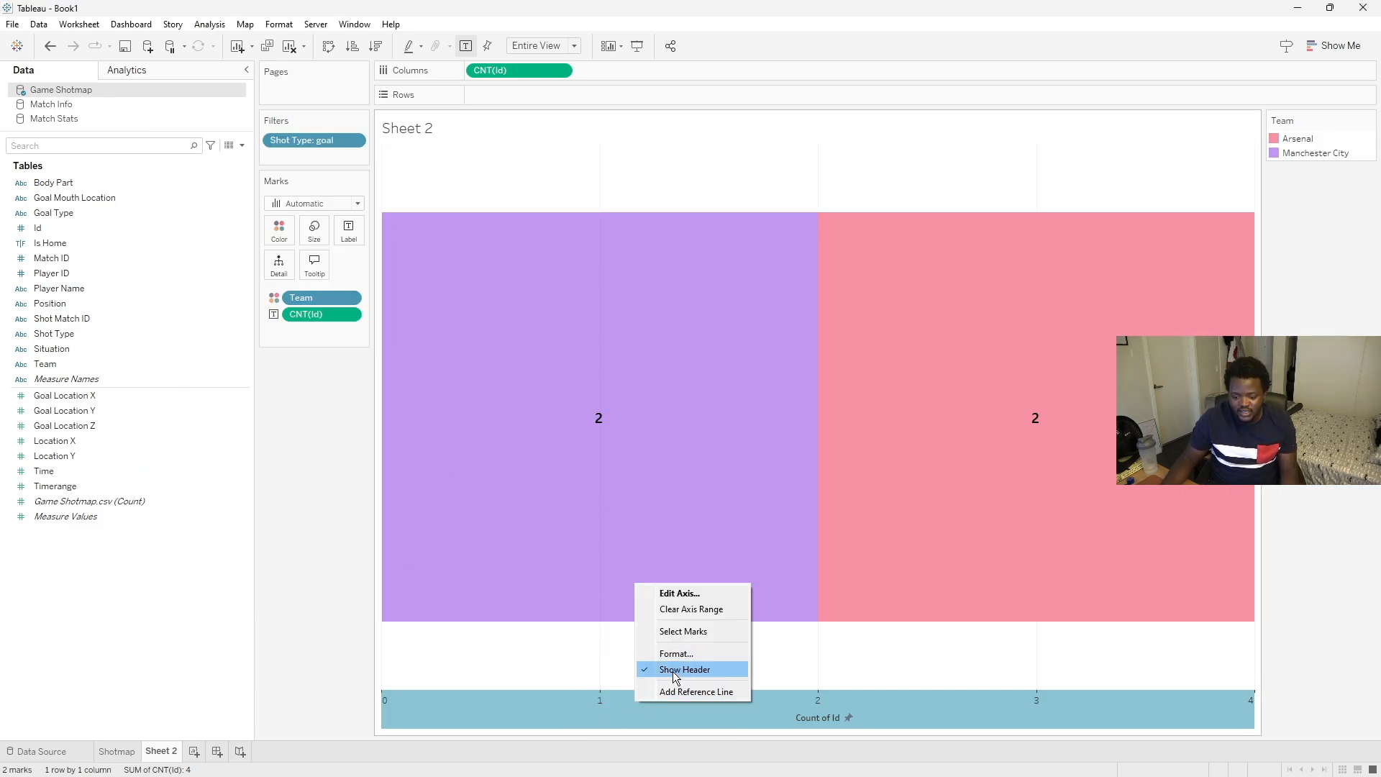
left_click(674, 671)
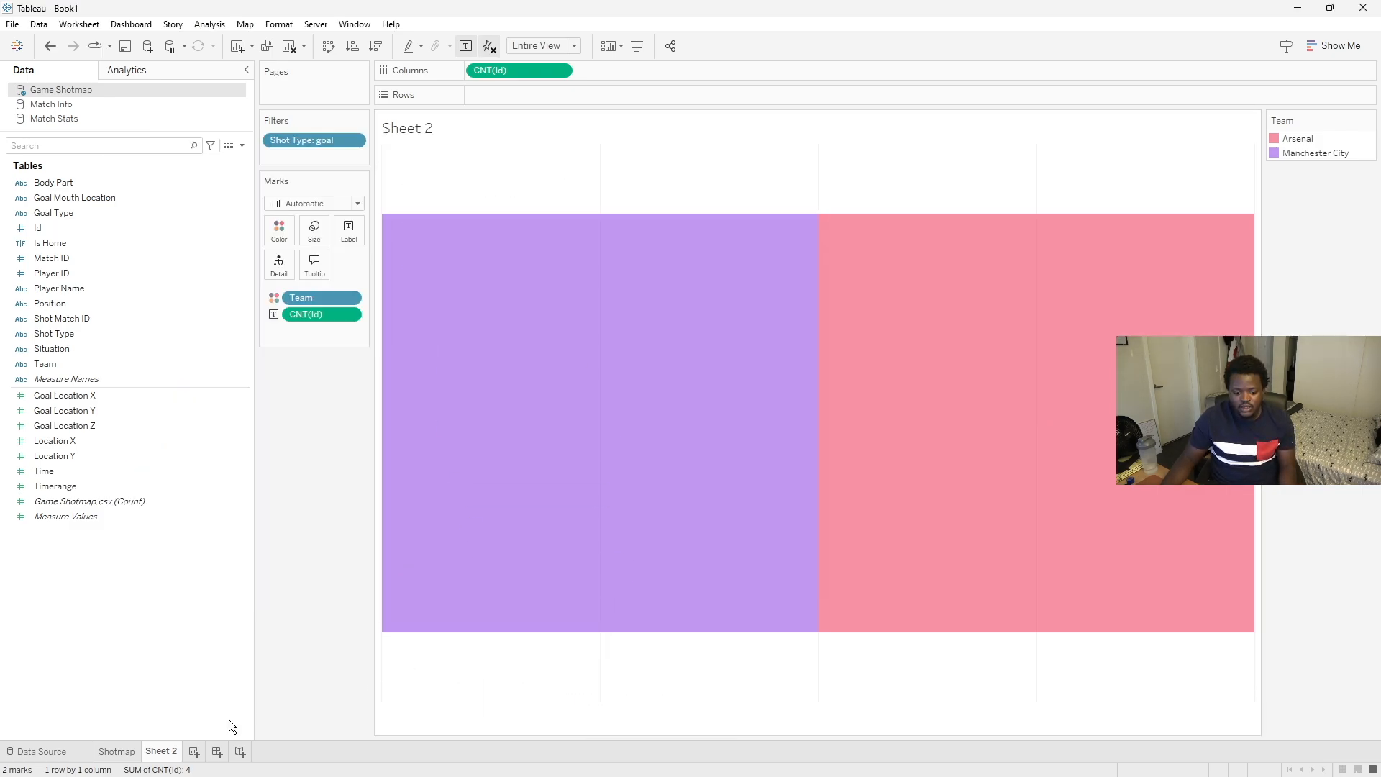
- Rename Sheet 2 as Goals
right_click(164, 757)
left_click(214, 568)
key("Caps_Lock")
key("Caps_Lock")
type("Goals")
key("Return")
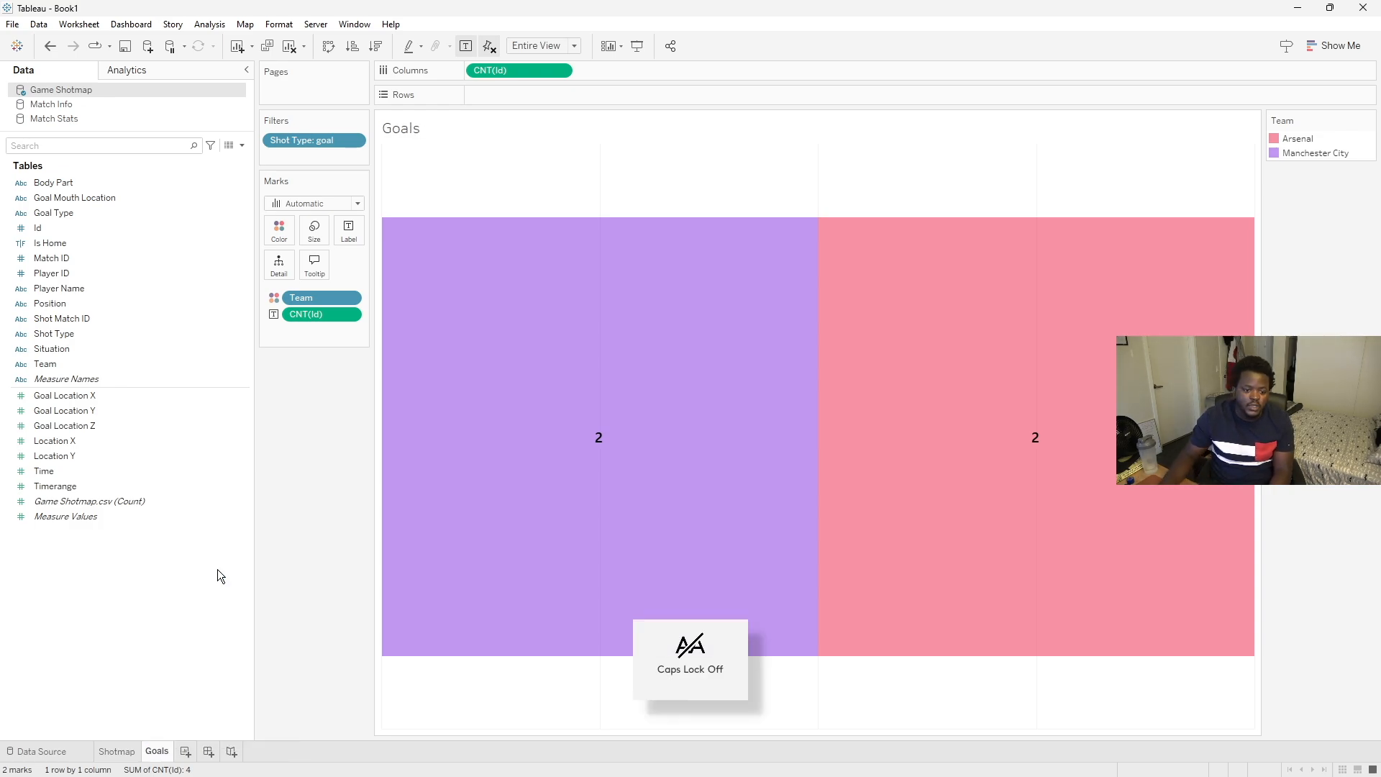
- On a new sheet, put Match Stats' Expected goals on Columns and colour it by Team
left_click(185, 751)
left_click(1041, 760)
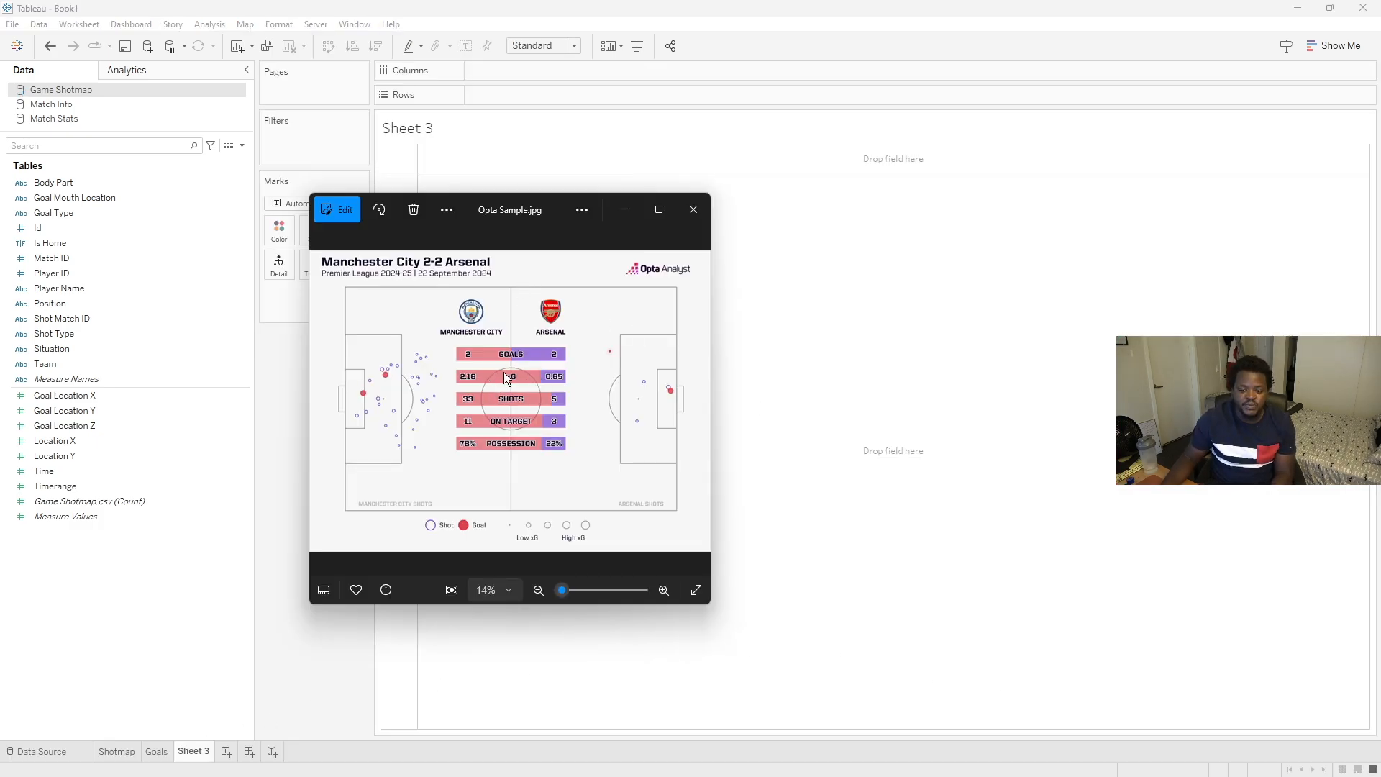
left_click_drag(555, 206, 1380, 216)
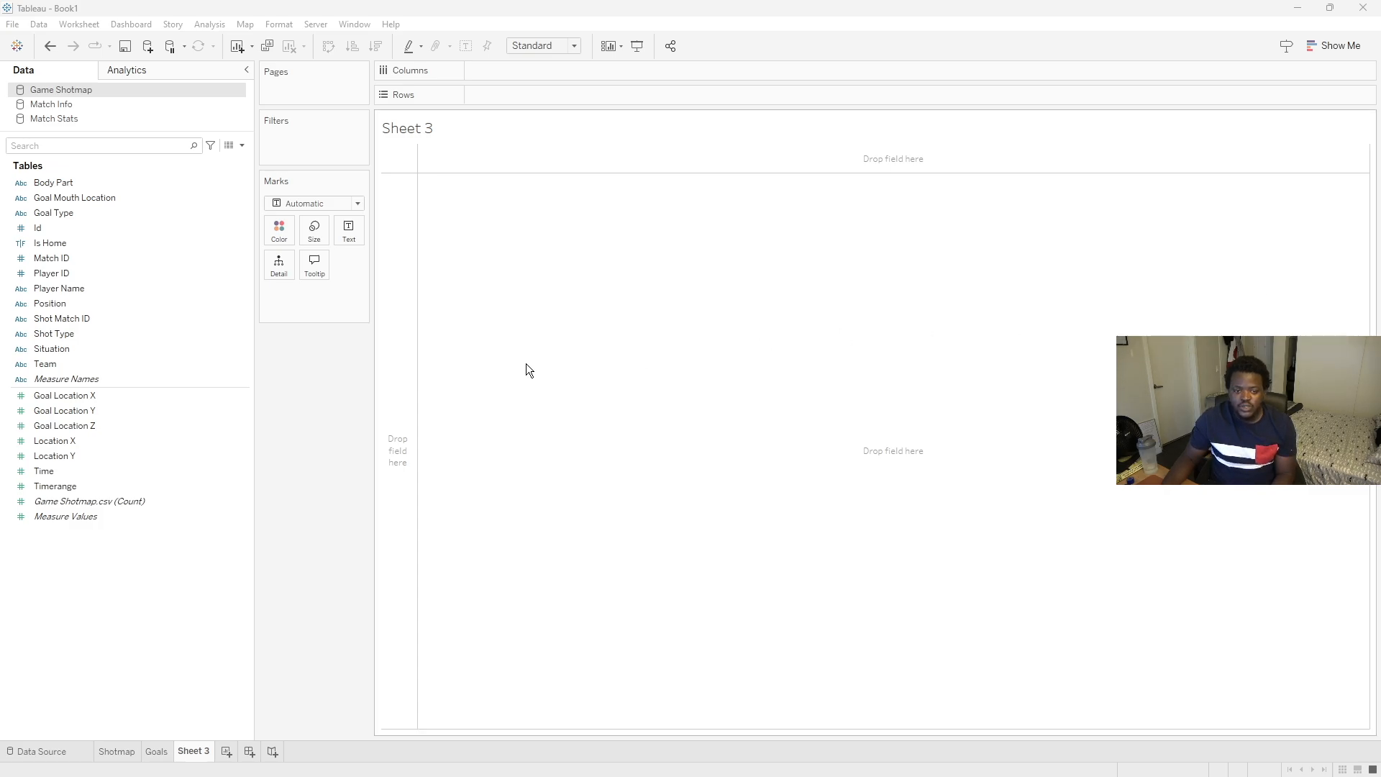
left_click(96, 119)
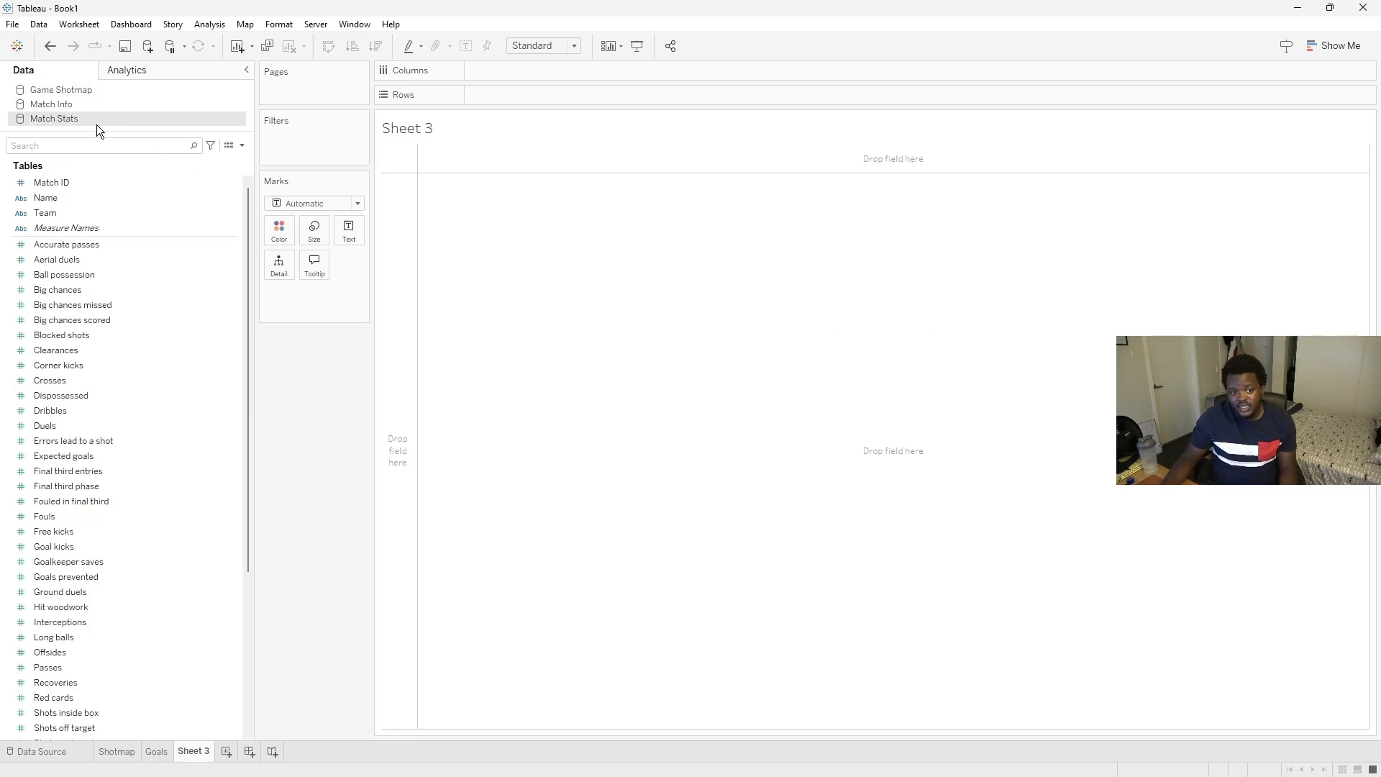
left_click_drag(251, 200, 242, 272)
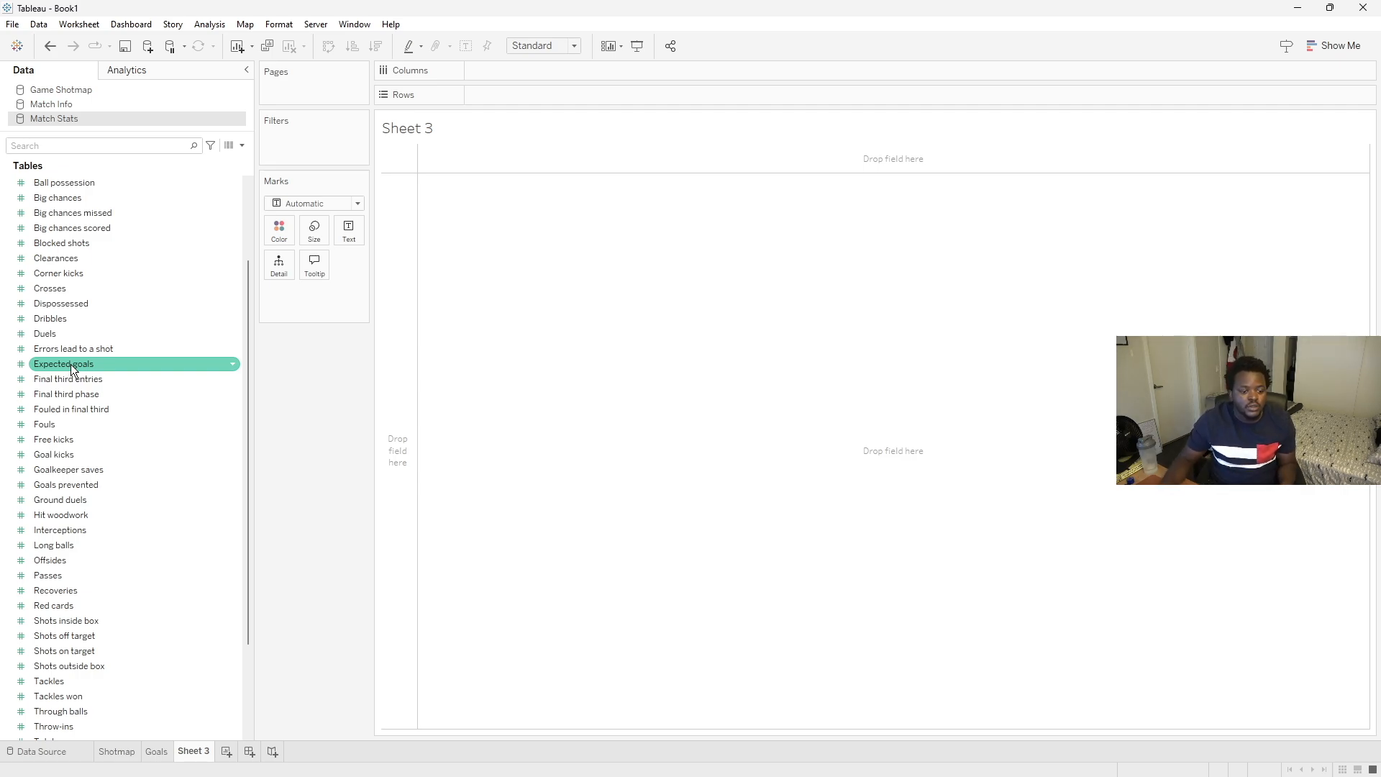
left_click_drag(71, 364, 518, 65)
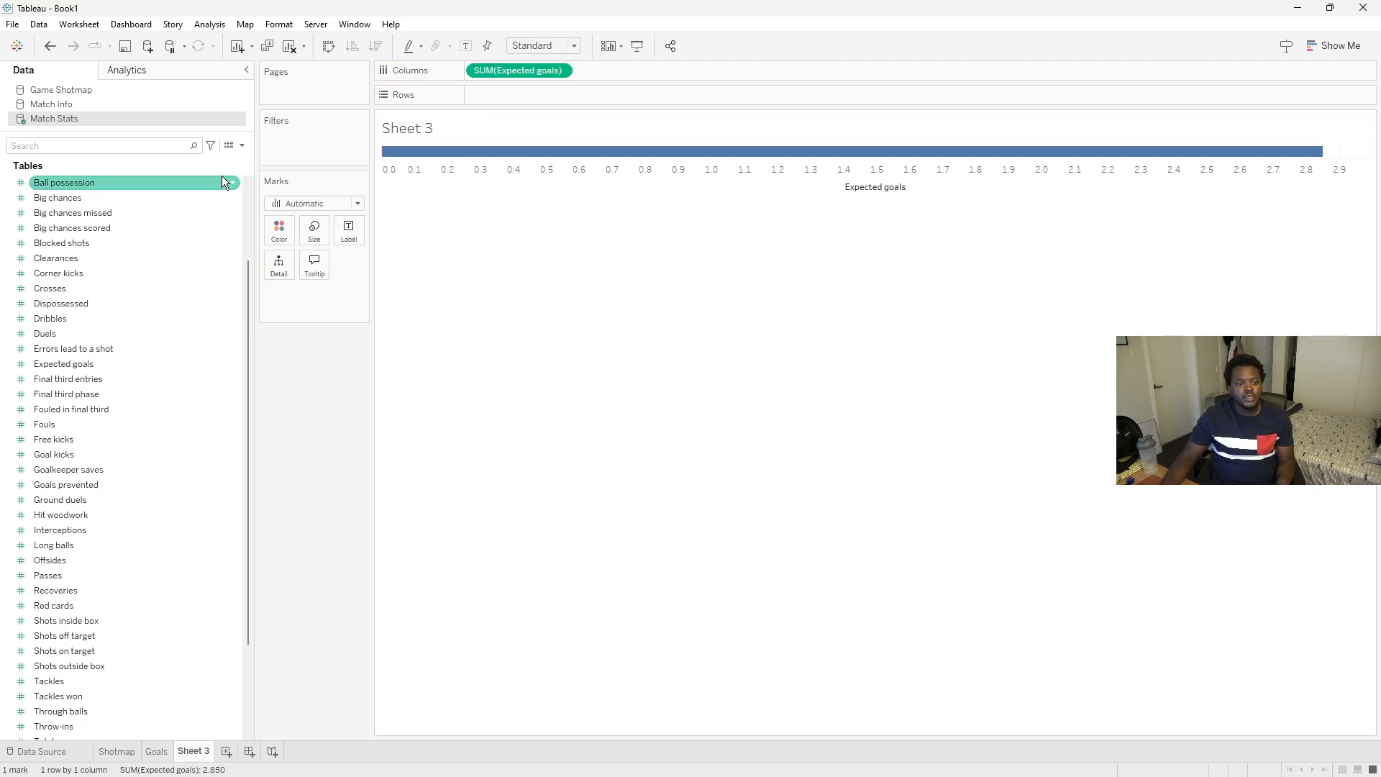
scroll(131, 252, "up", 3)
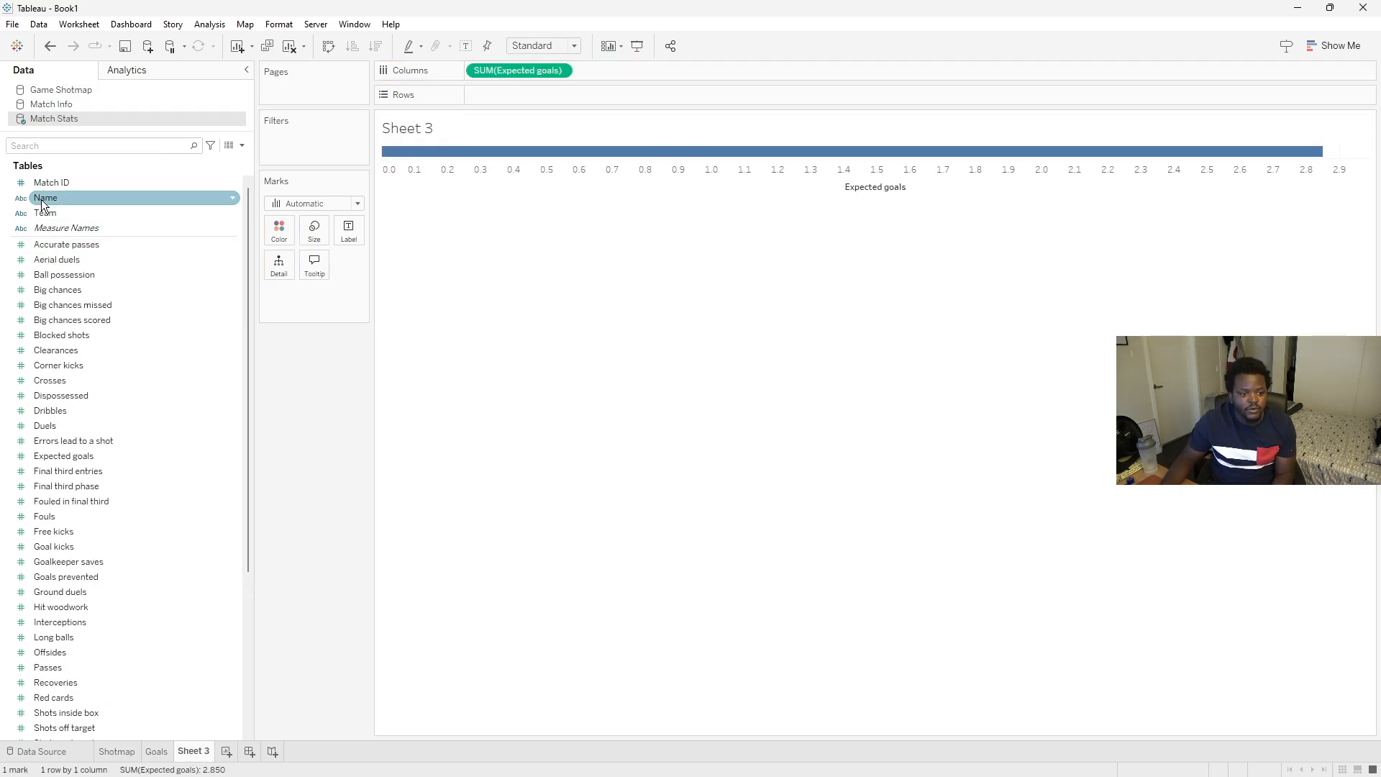
left_click_drag(36, 213, 279, 231)
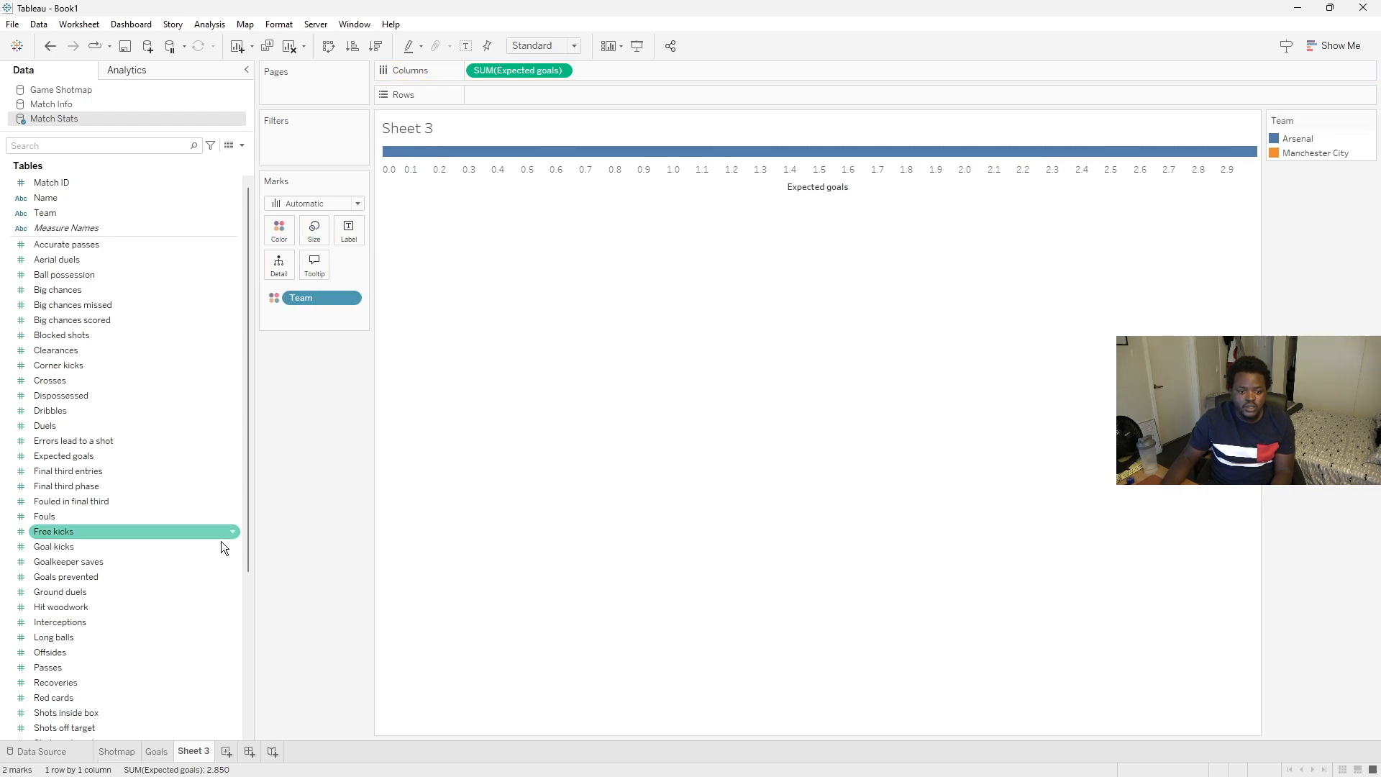
- Add Expected goals as the bar label and fit the view to Entire View
left_click_drag(496, 64, 341, 231)
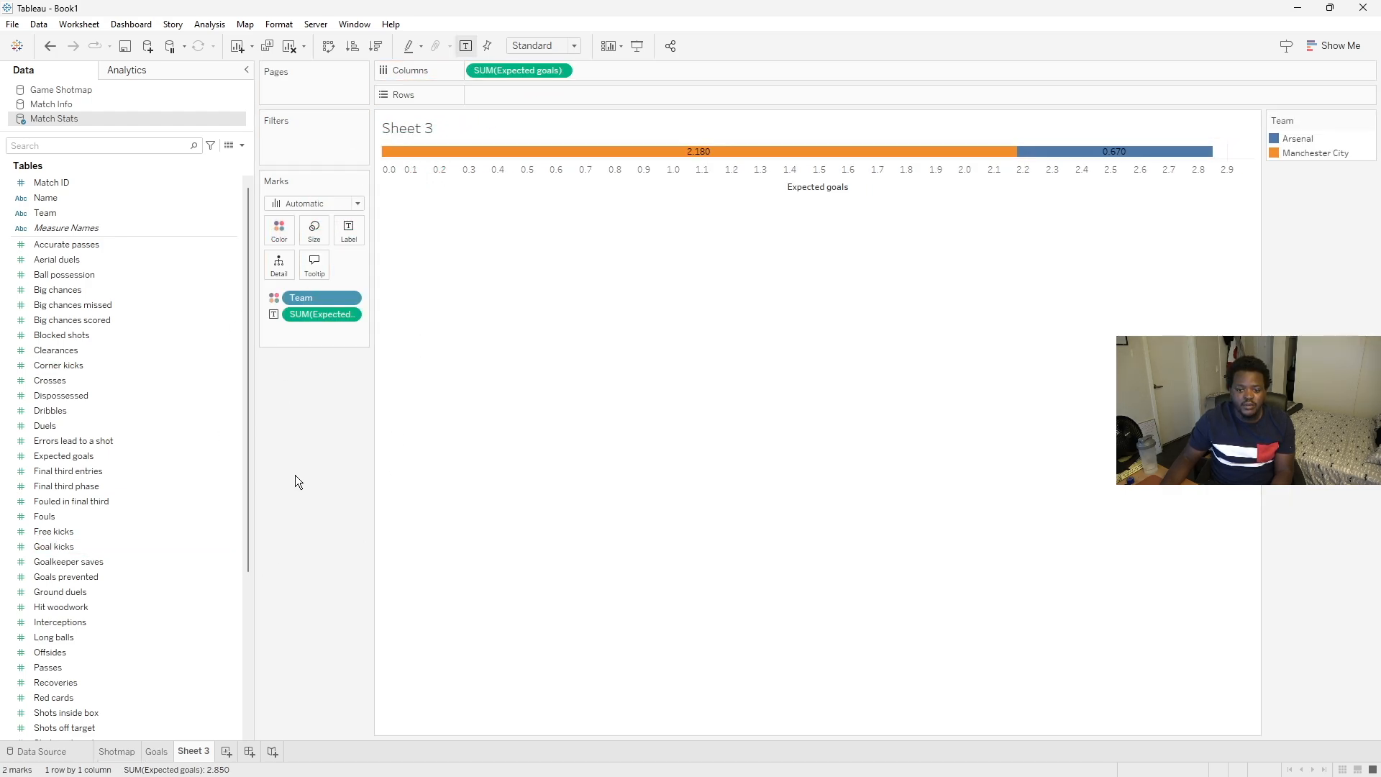
mouse_move(1055, 157)
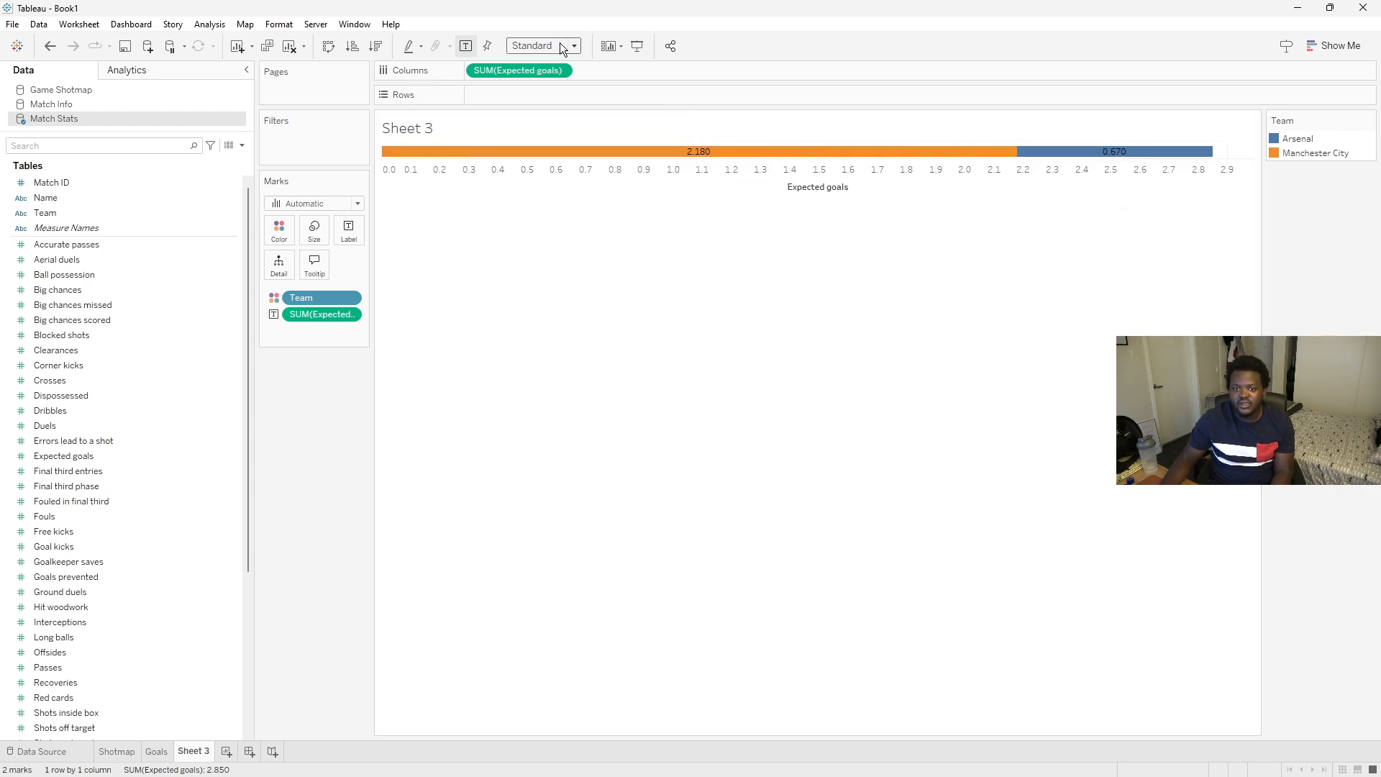
left_click(541, 98)
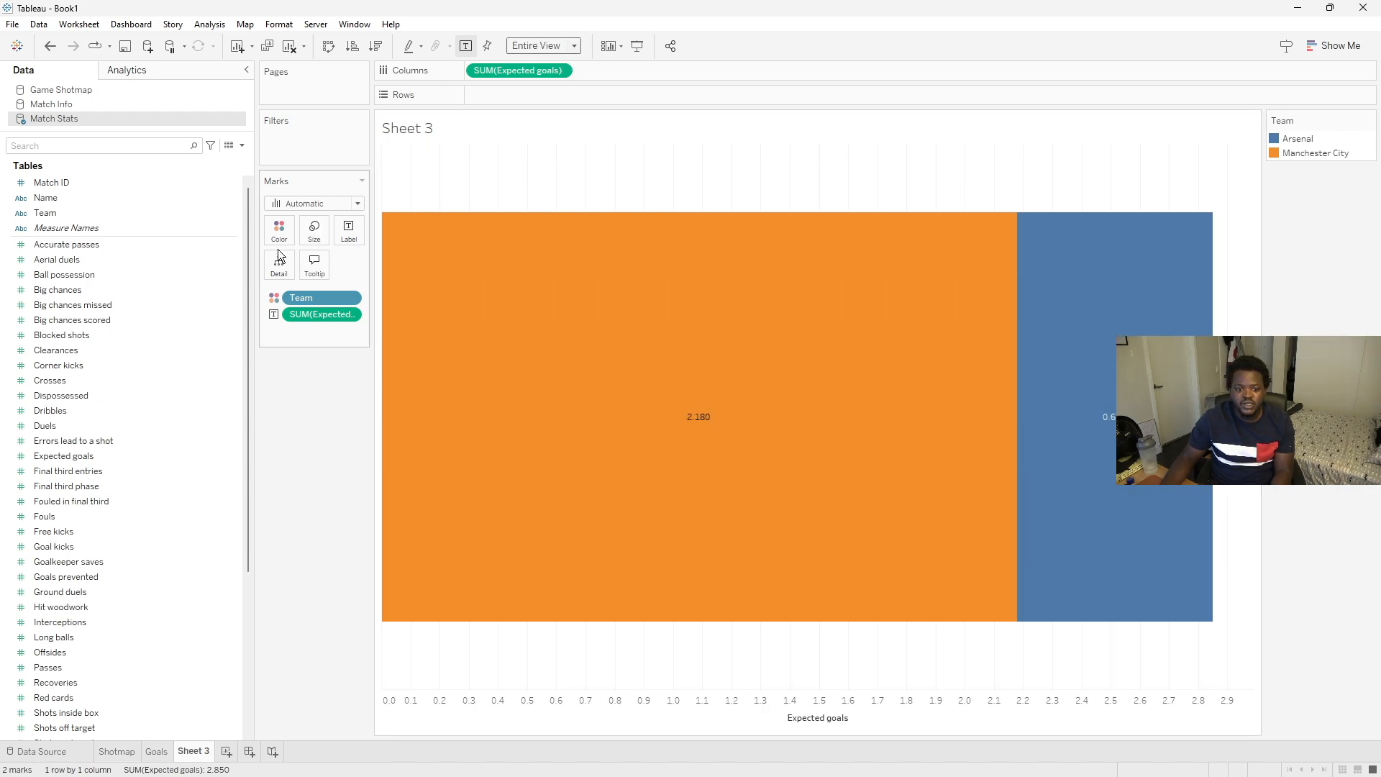
- Edit the Team colours, setting Manchester City to the custom purple and Arsenal to the custom red
left_click(279, 234)
left_click(302, 278)
double_click(551, 285)
left_click(521, 459)
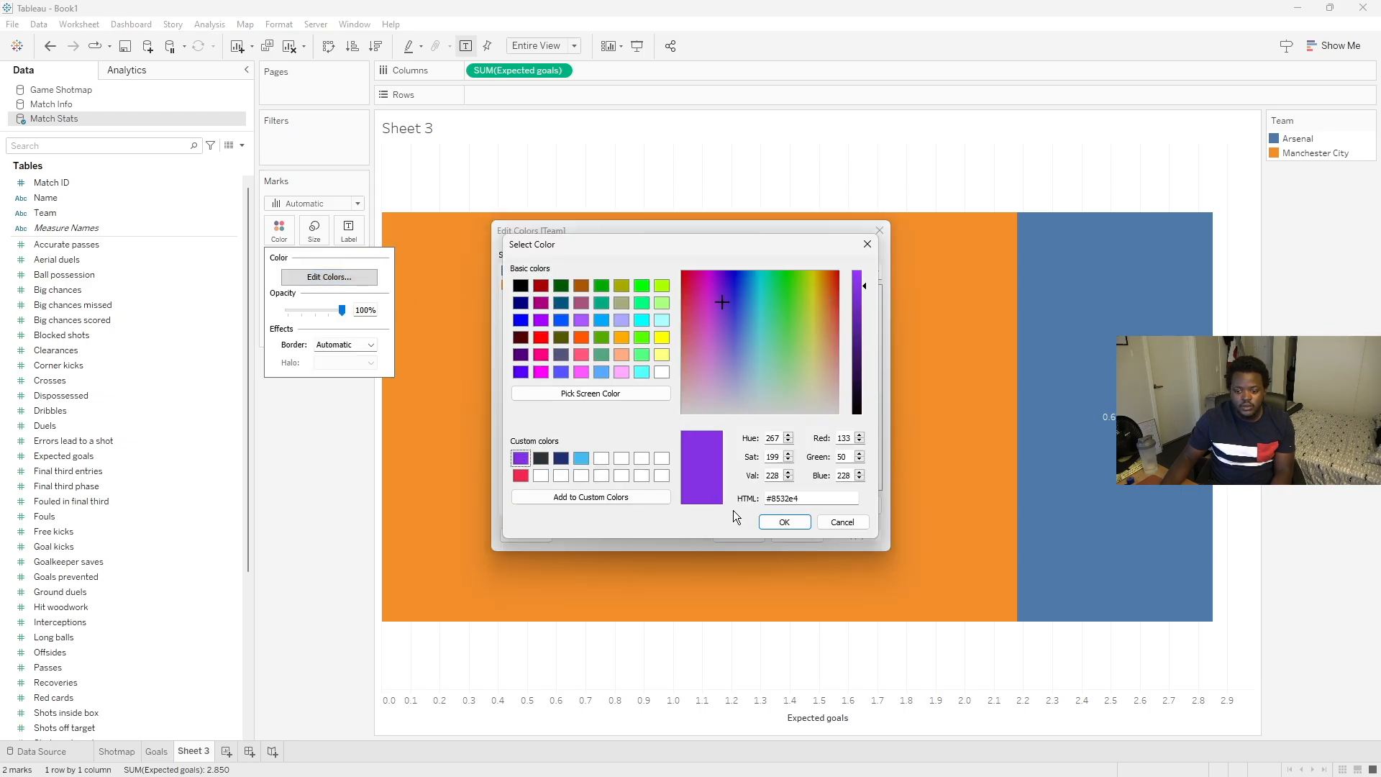
left_click(785, 522)
left_click(519, 274)
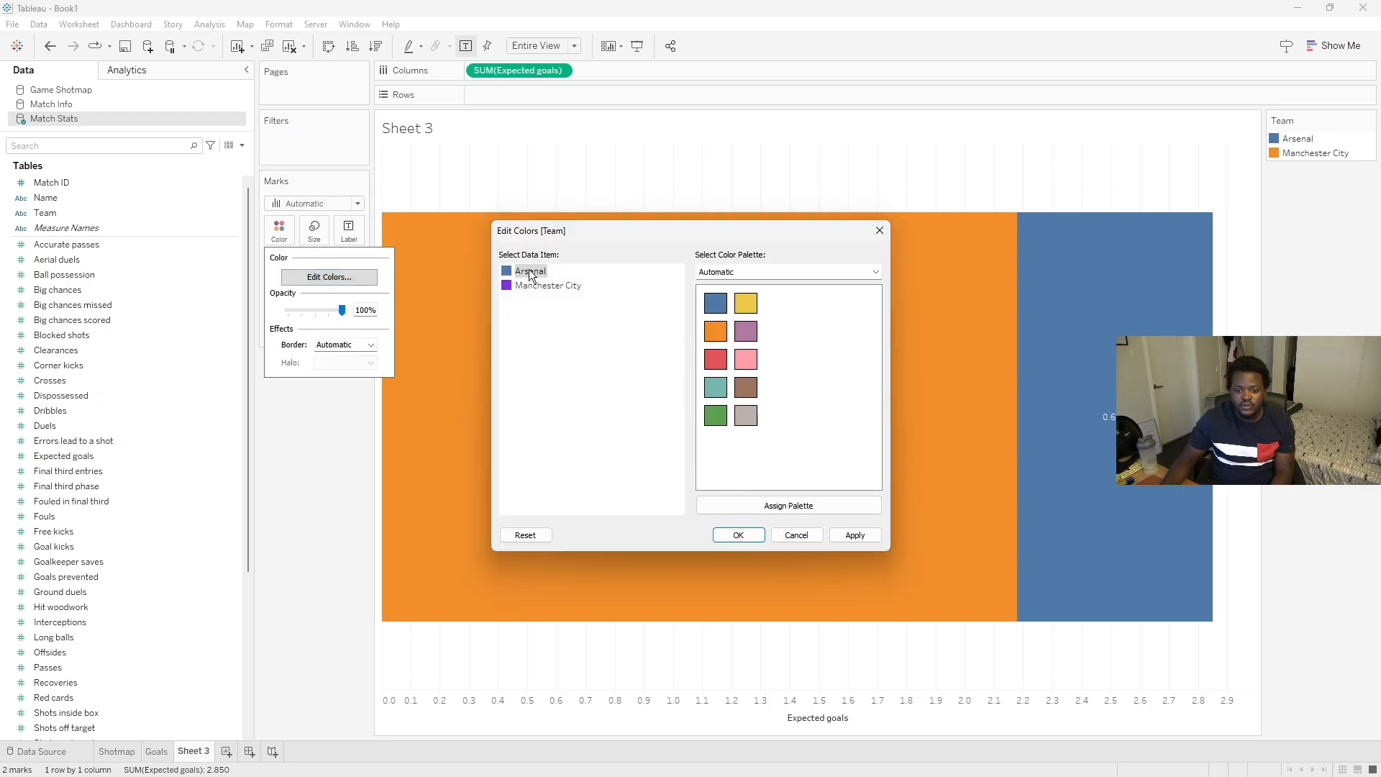
double_click(530, 274)
left_click(521, 476)
left_click(785, 522)
left_click(739, 533)
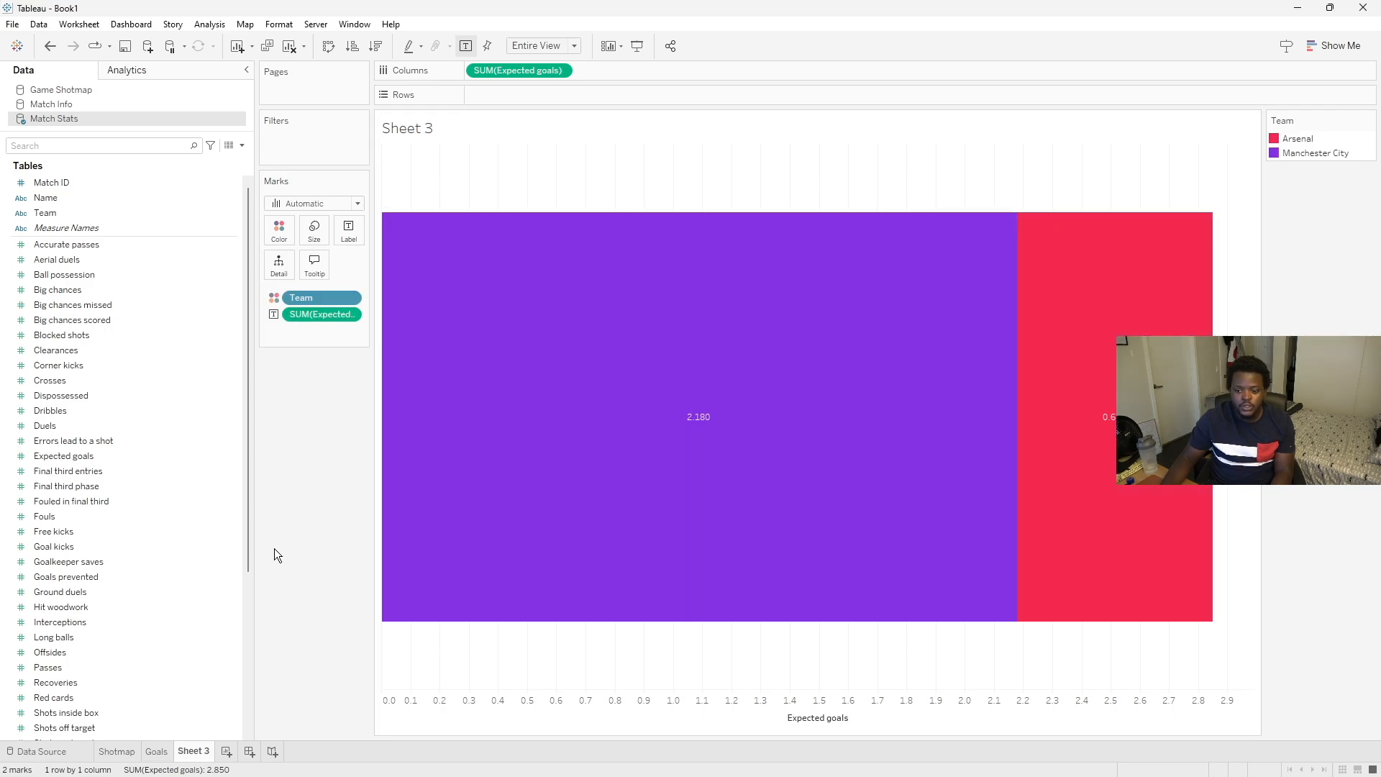
- Lower the opacity of the bar colours
left_click(279, 230)
key("Return")
left_click(278, 389)
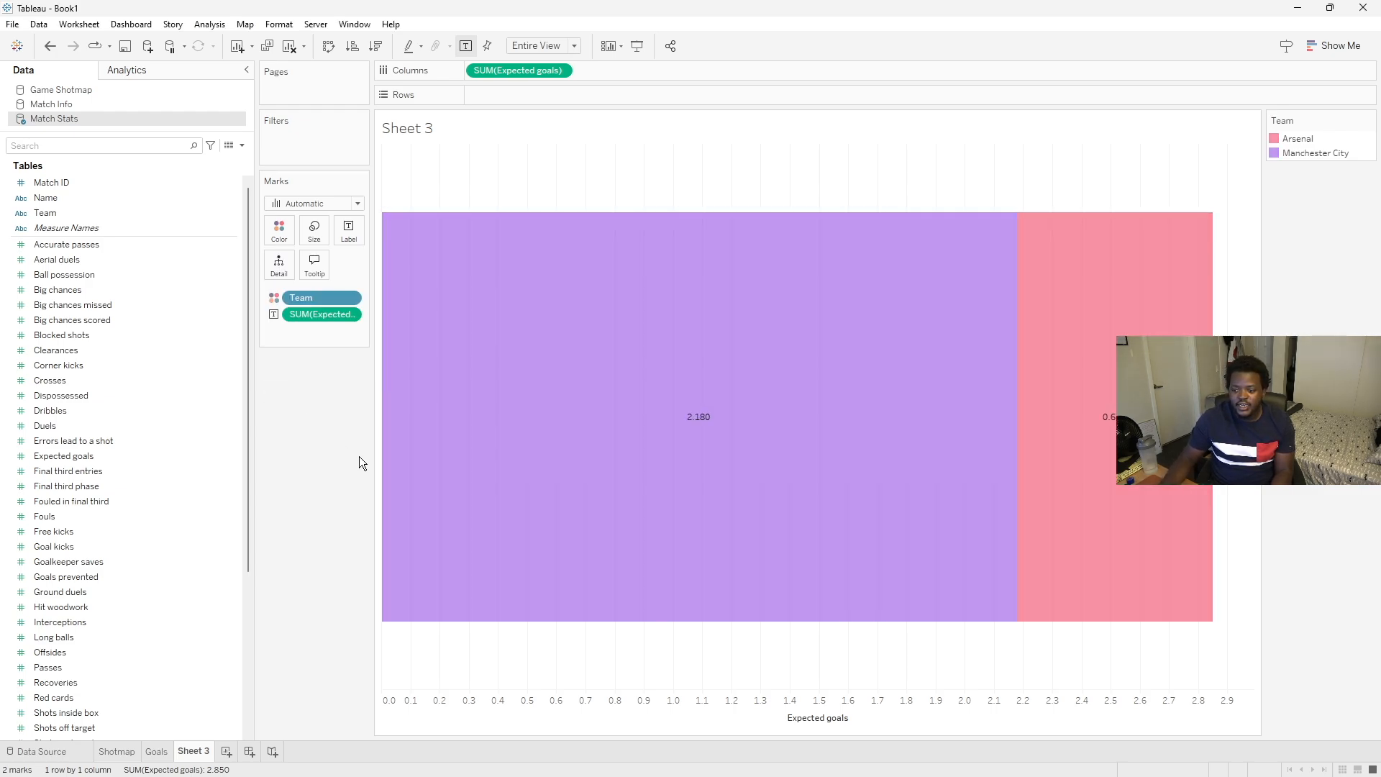
- Style the bar labels in Yu Gothic UI Semibold, size 15, coloured black
left_click(349, 230)
left_click(473, 325)
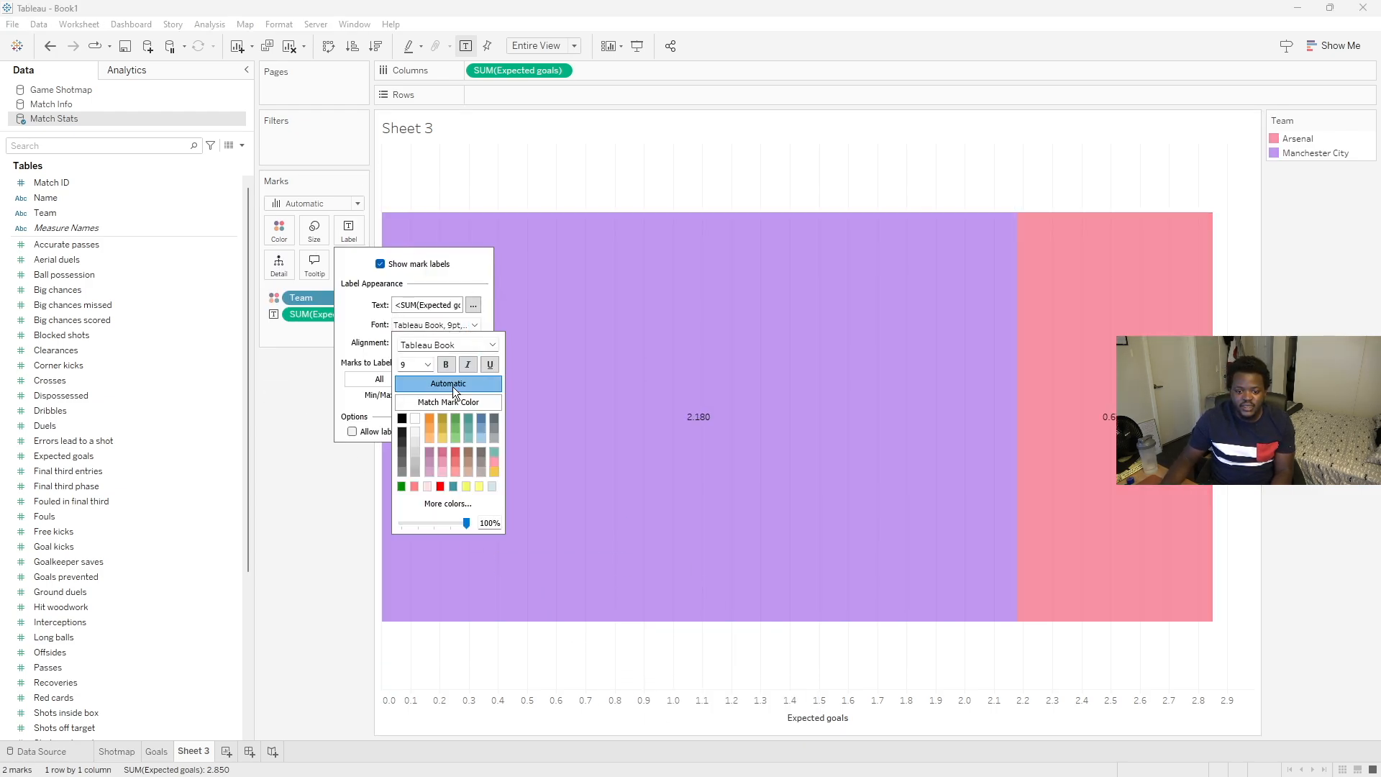
left_click(428, 364)
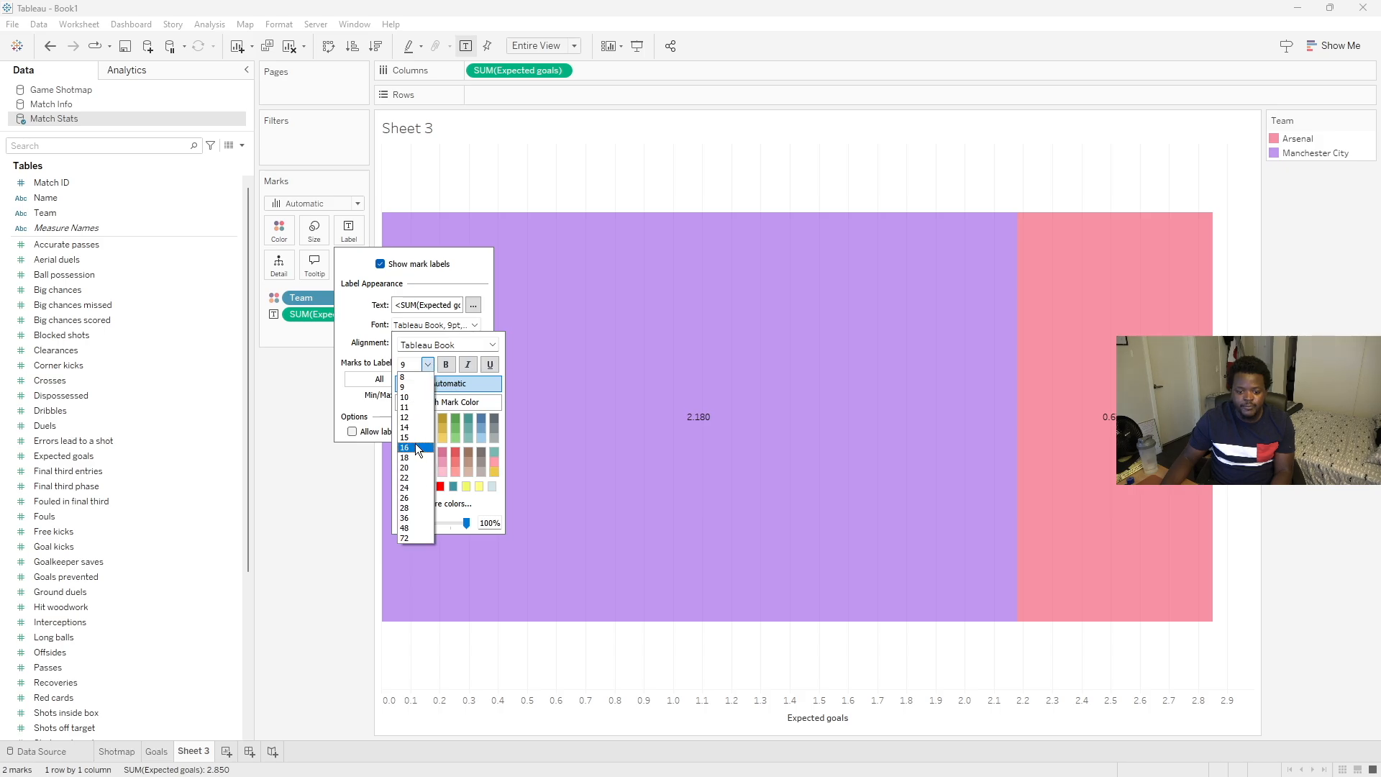
left_click(417, 437)
left_click(492, 345)
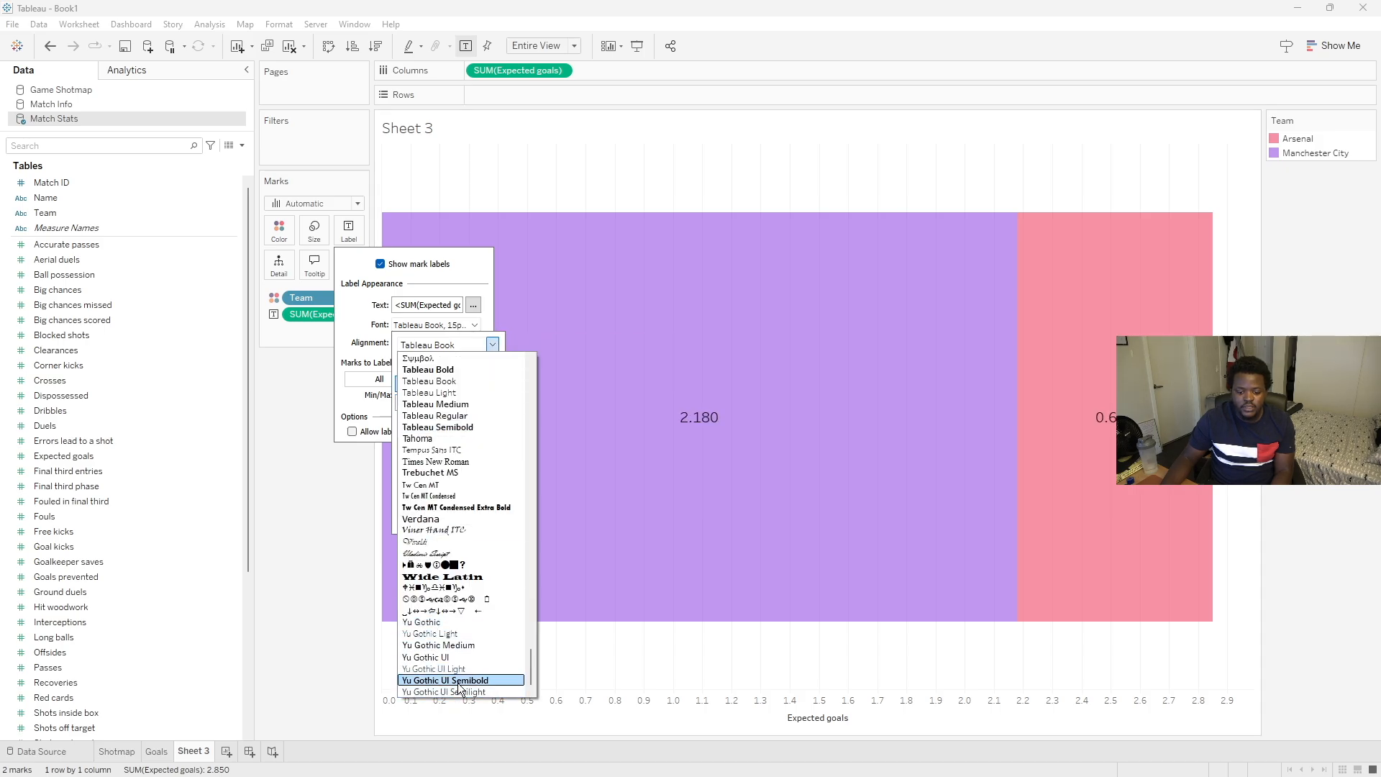
left_click(460, 680)
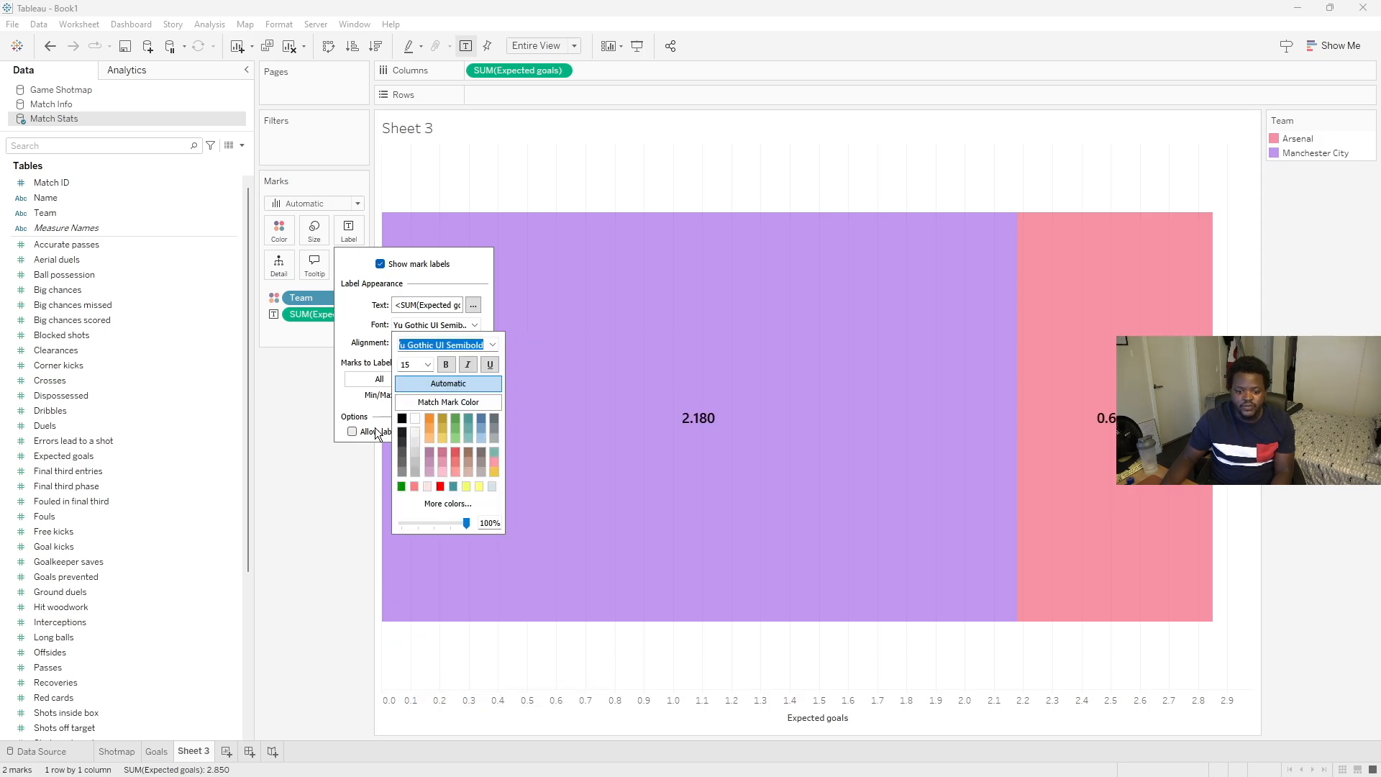
left_click(402, 419)
left_click(305, 528)
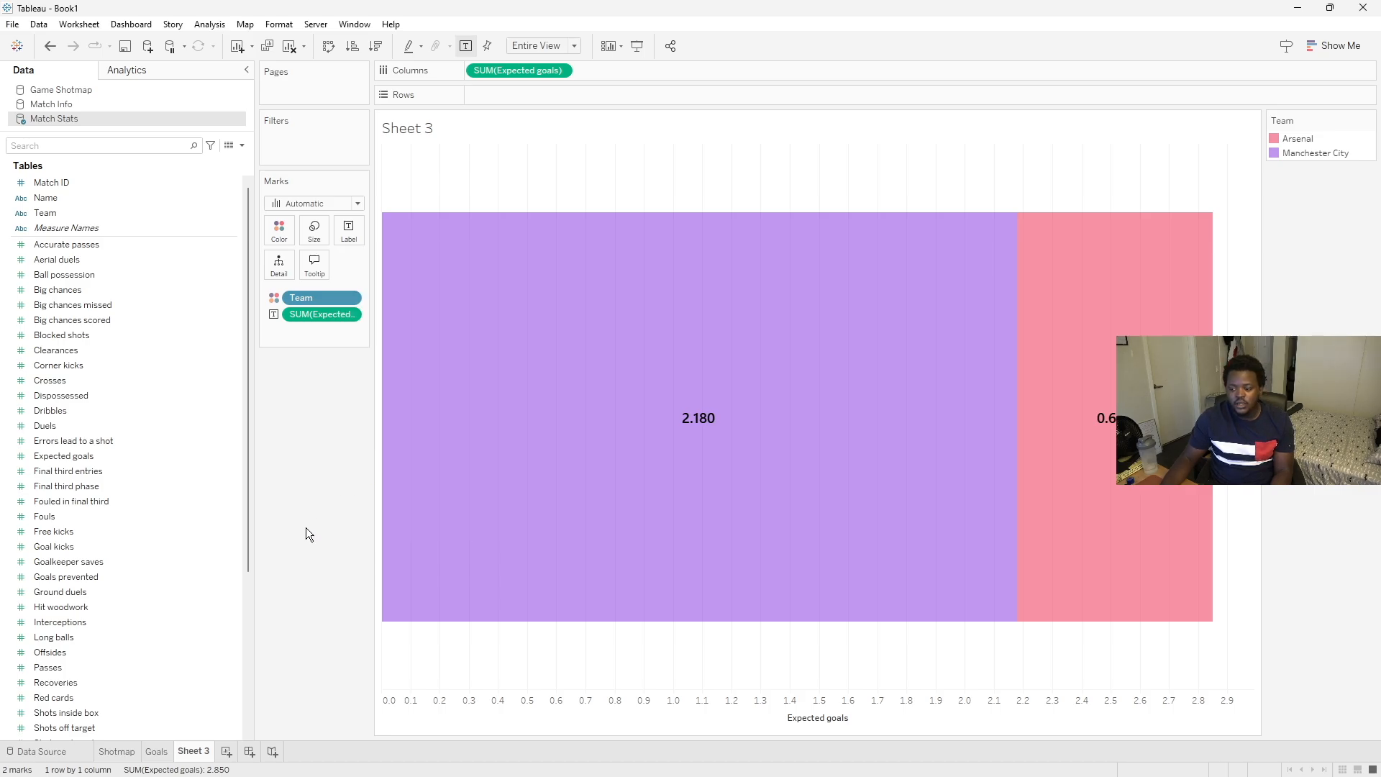
- Hide the Expected goals axis header
right_click(678, 706)
left_click(692, 673)
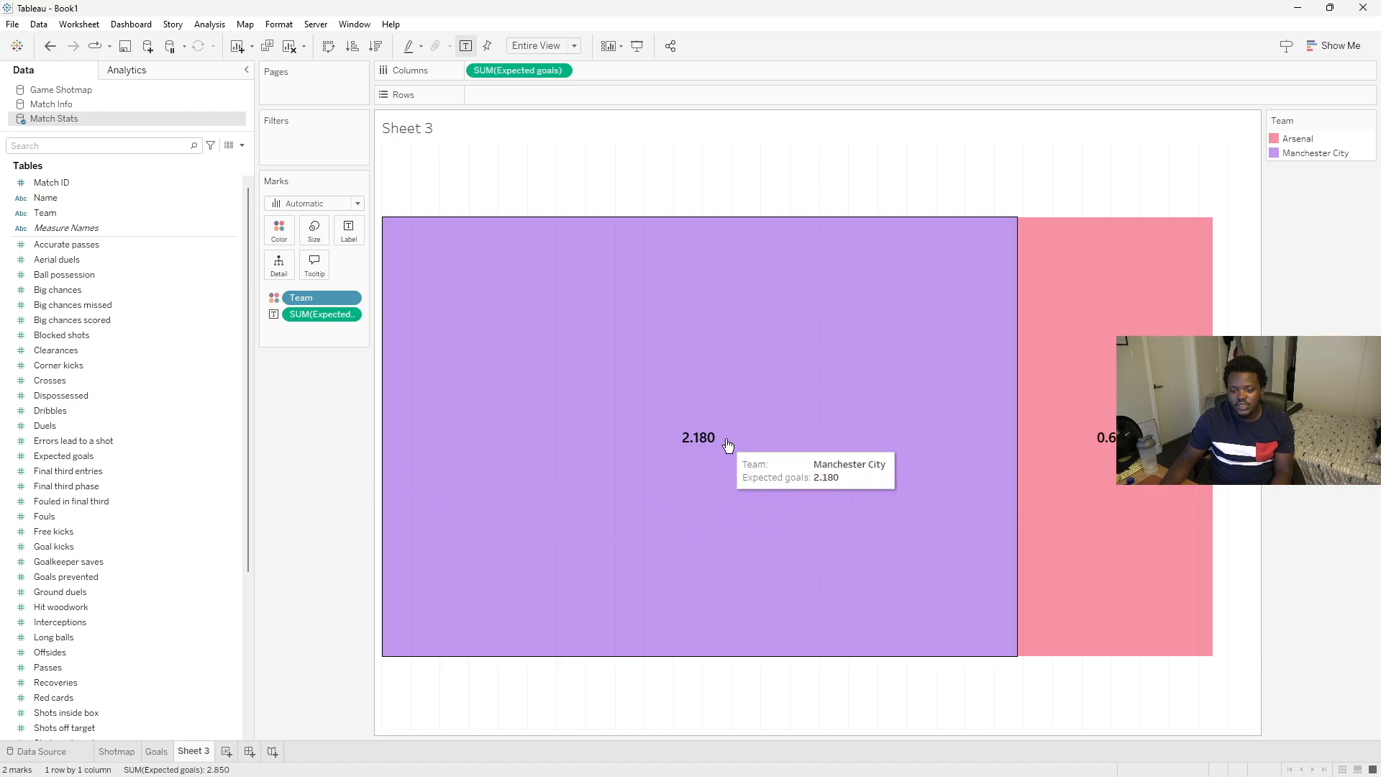
left_click_drag(1380, 191, 822, 186)
left_click(299, 449)
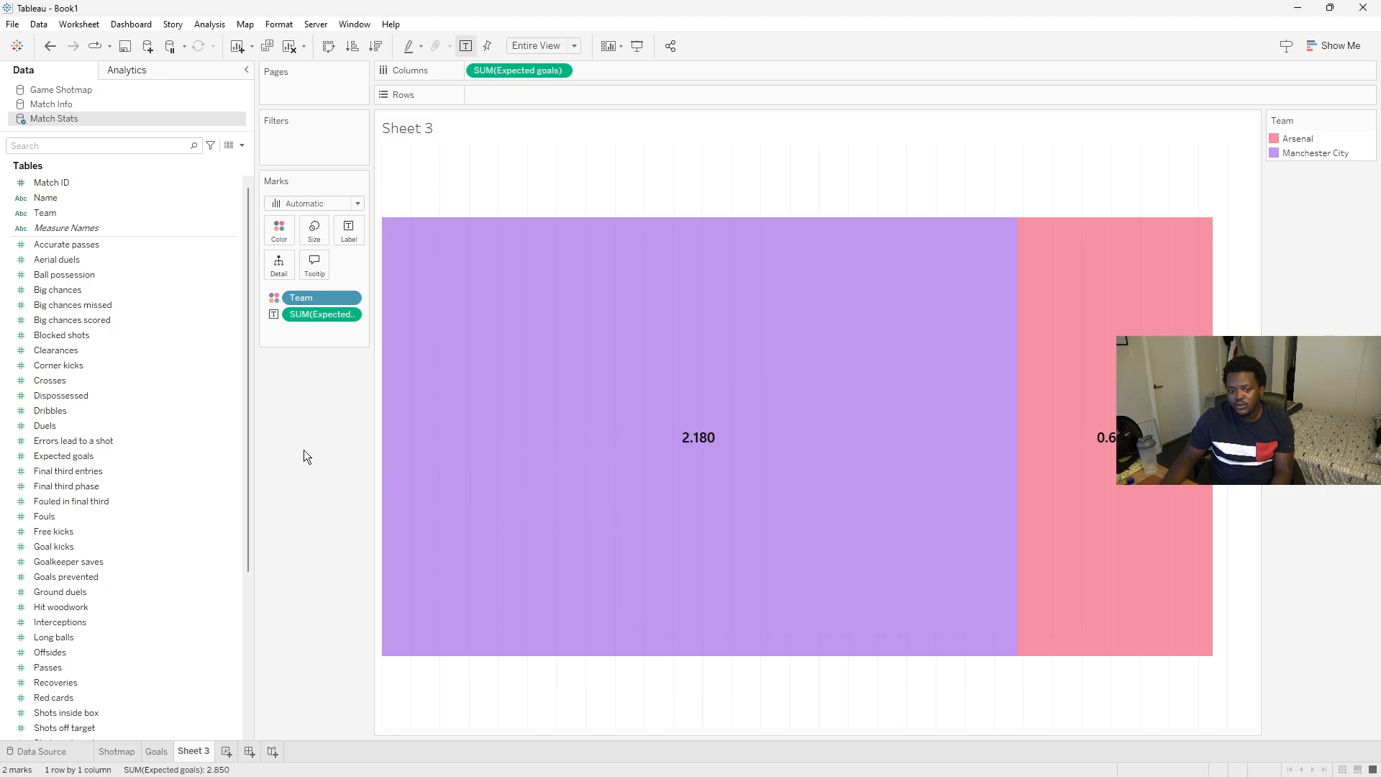
- Format the SUM(Expected goals) pane numbers as Number (Custom) with 2 decimal places
right_click(698, 446)
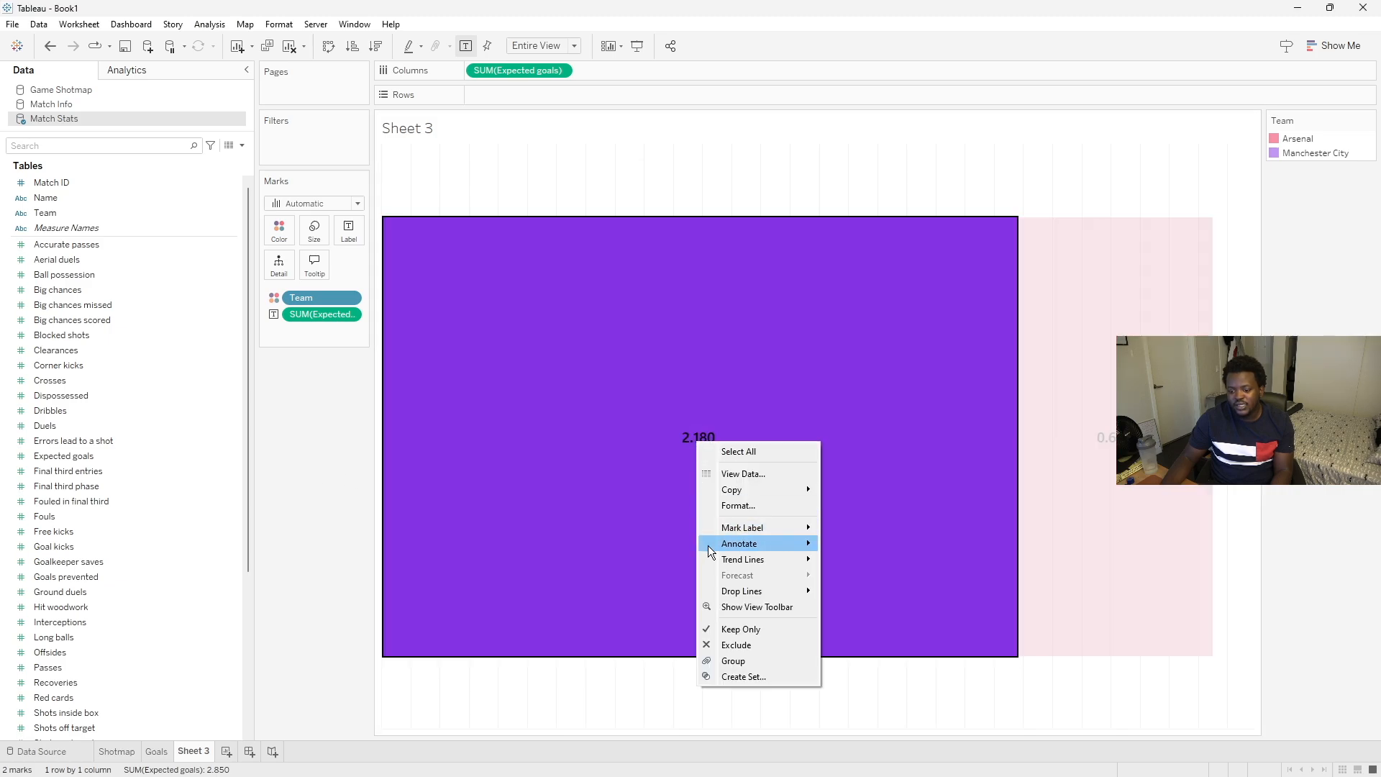
left_click(736, 507)
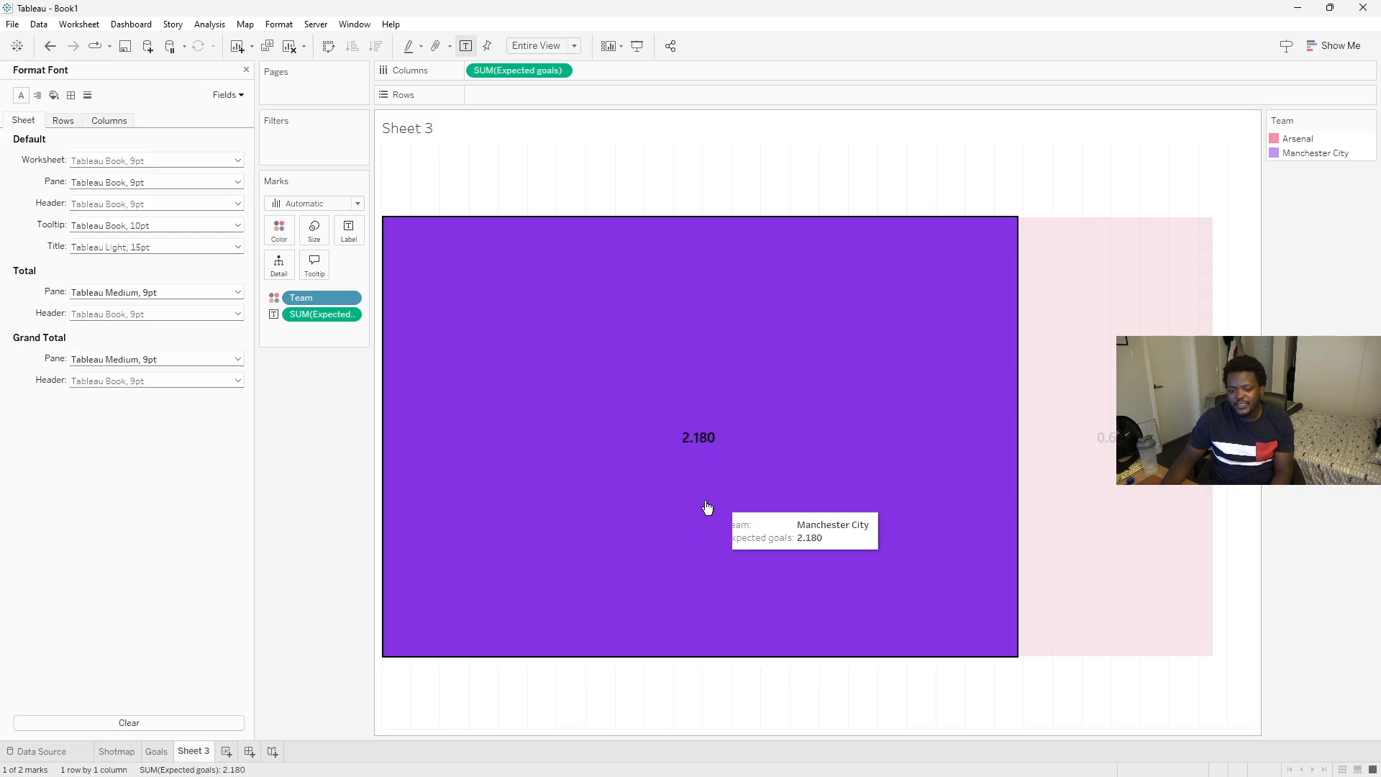
left_click(221, 102)
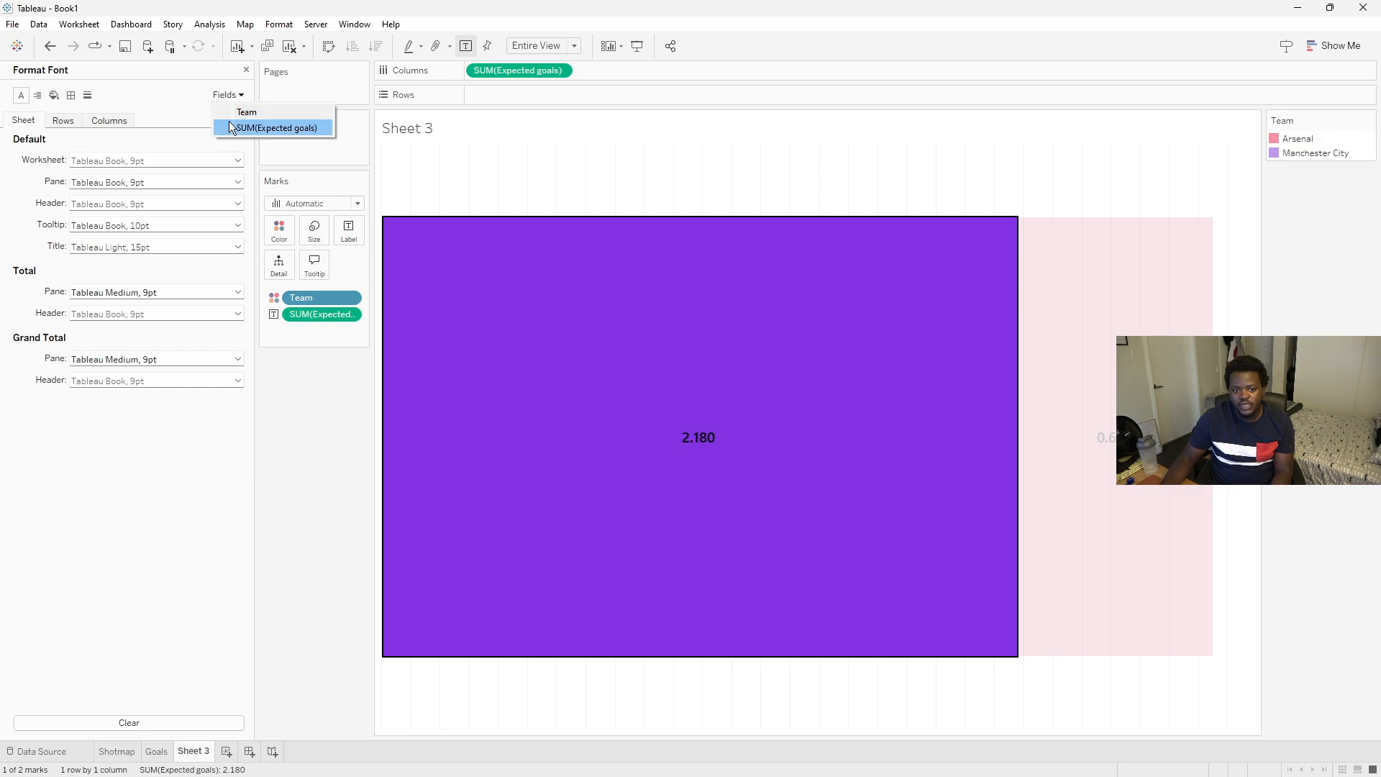
left_click(235, 130)
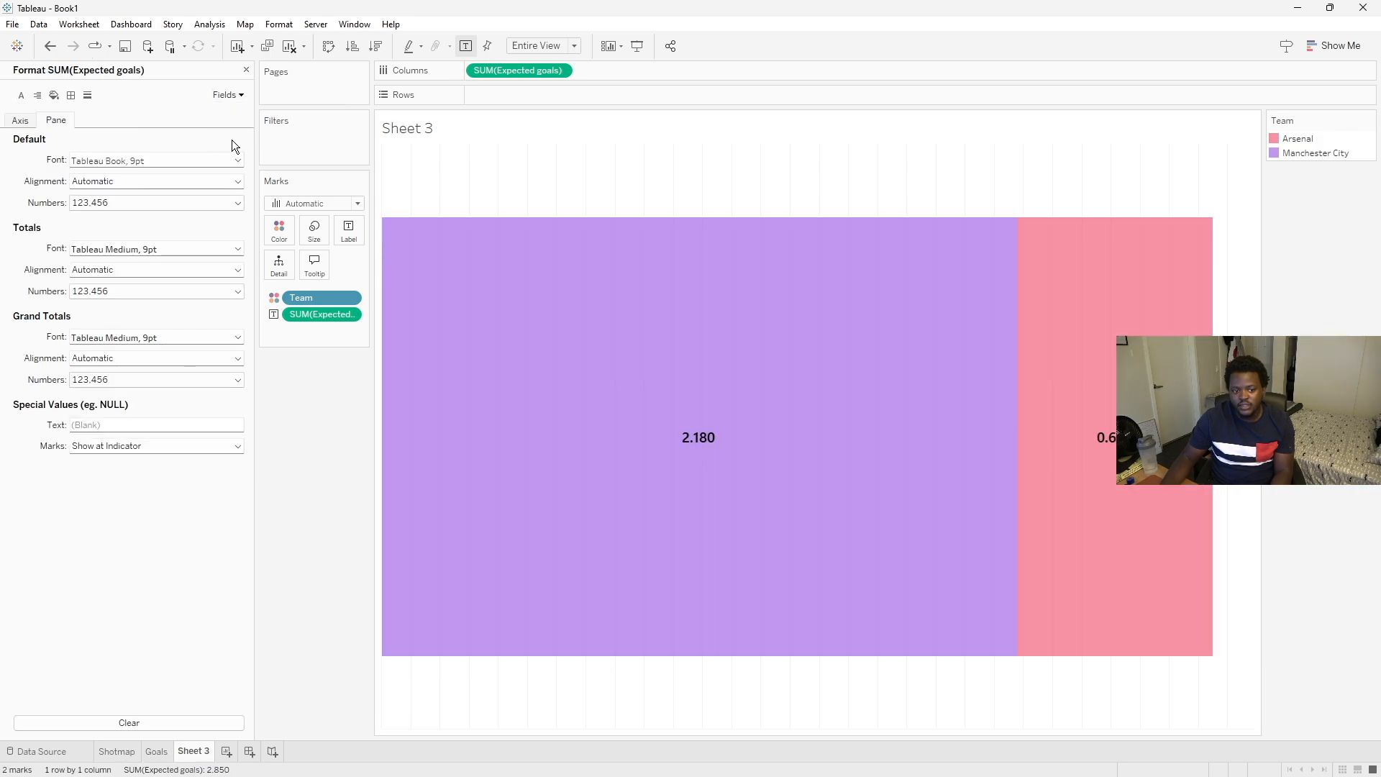
left_click(222, 202)
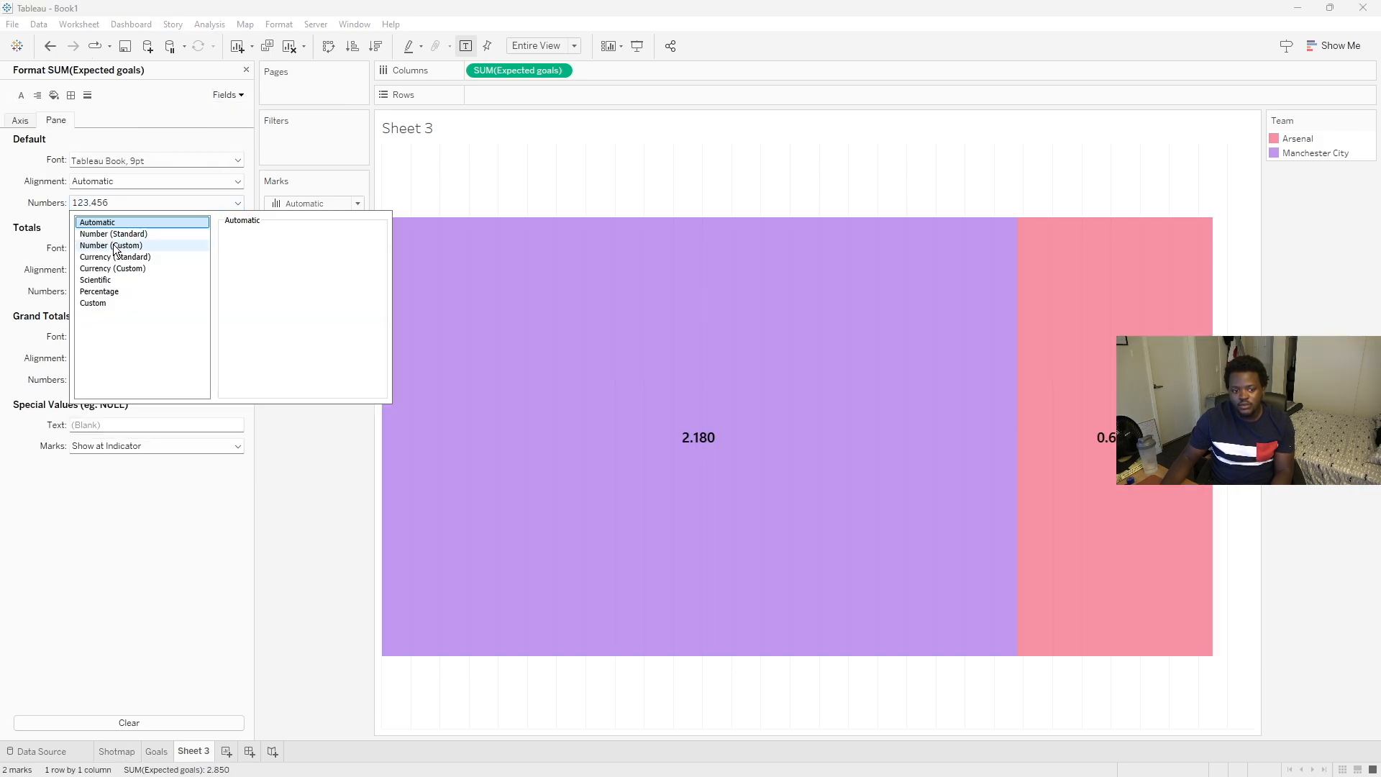
left_click(115, 245)
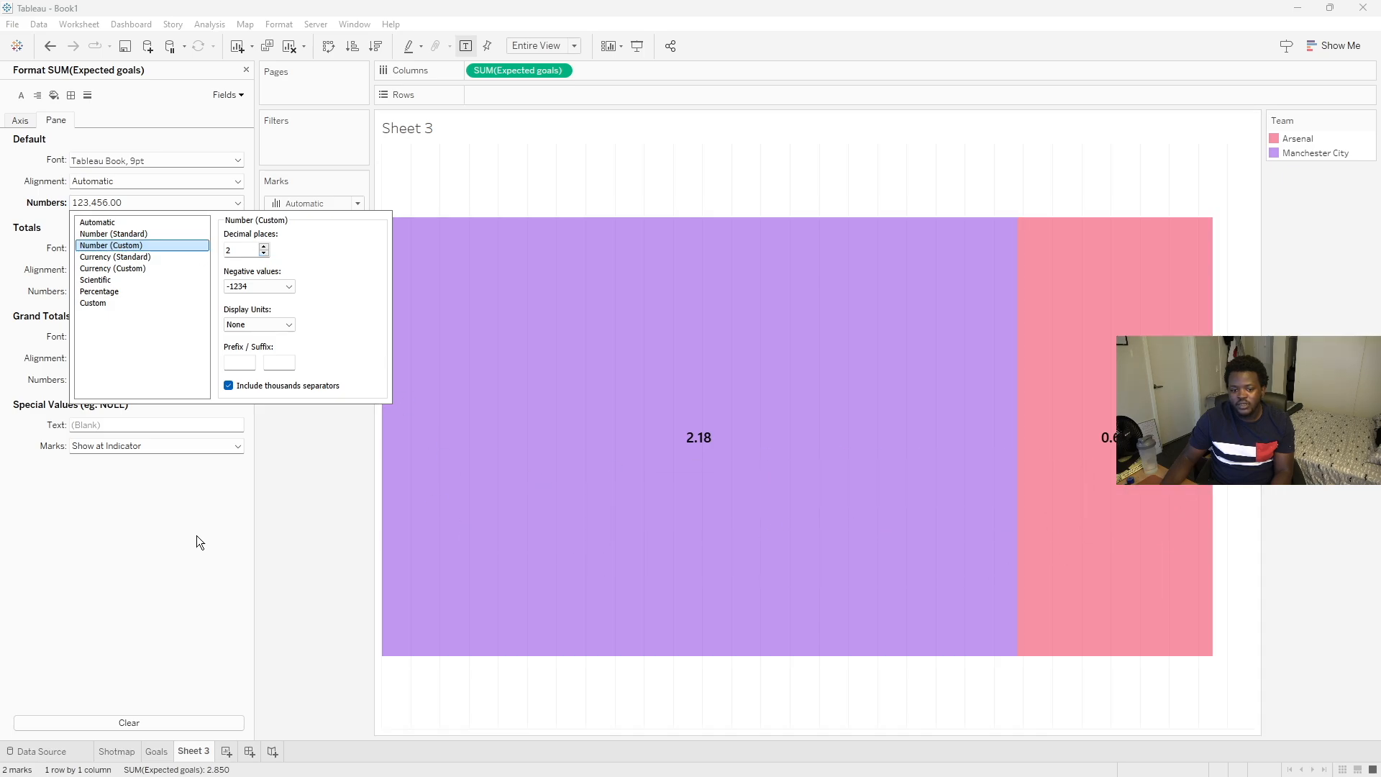
left_click(295, 556)
left_click(246, 69)
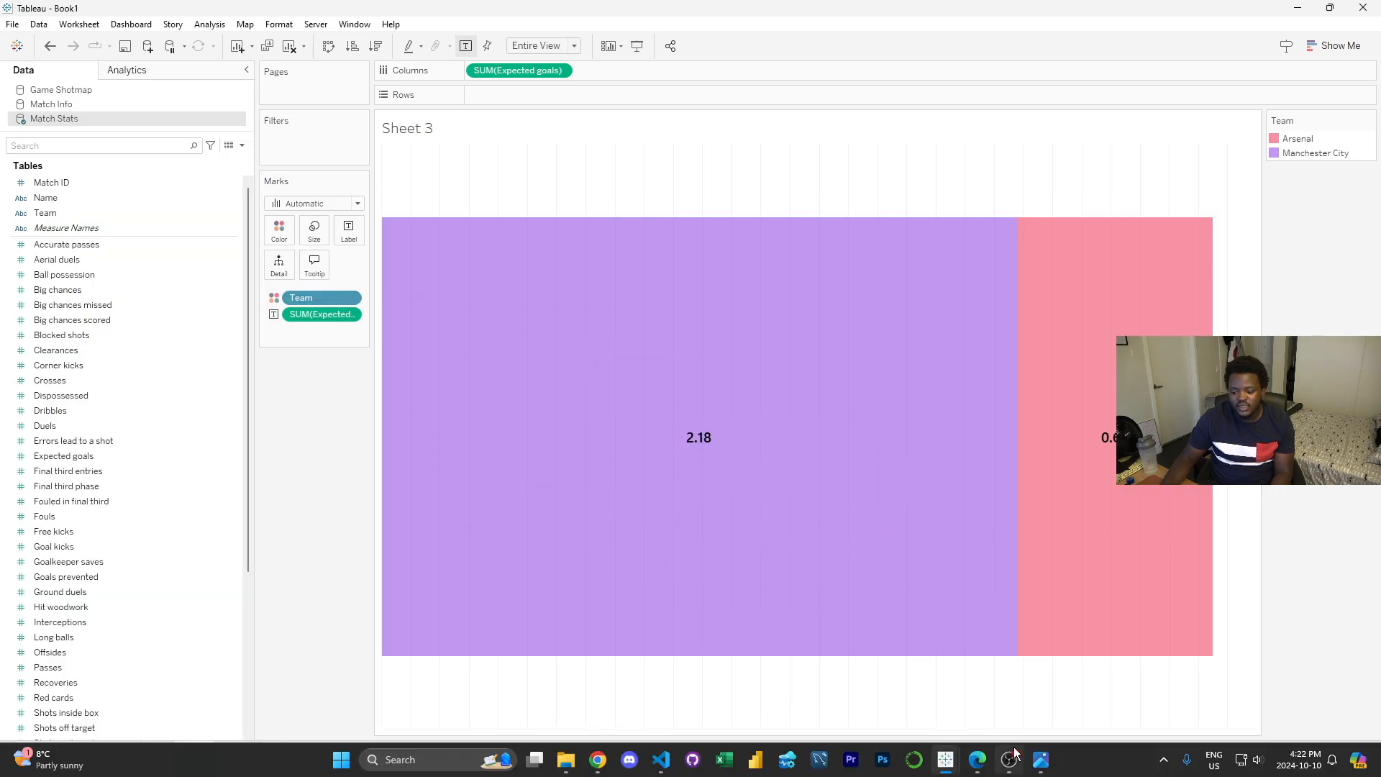
- Open the Opta sample image to compare against the reference graphic
left_click(944, 760)
left_click_drag(857, 178, 519, 179)
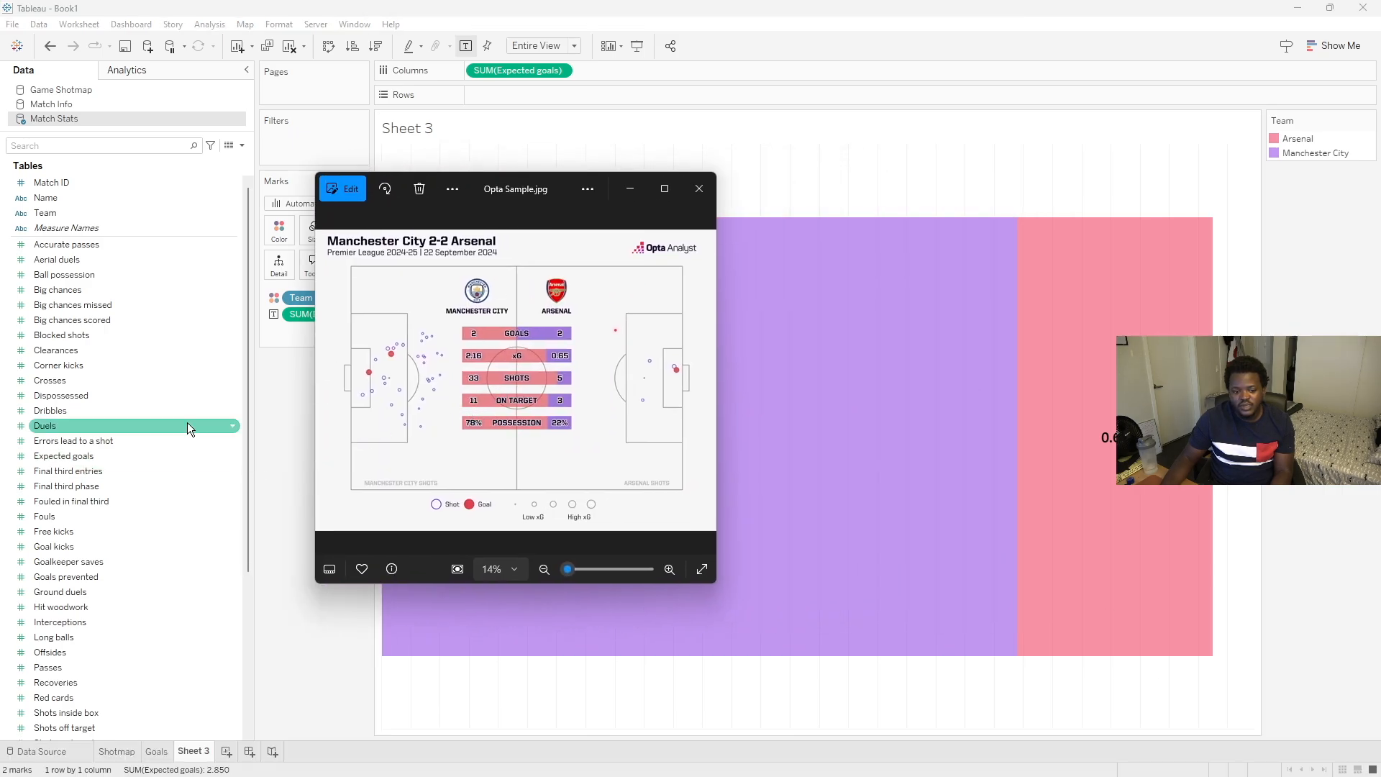
left_click(272, 463)
scroll(115, 362, "down", 5)
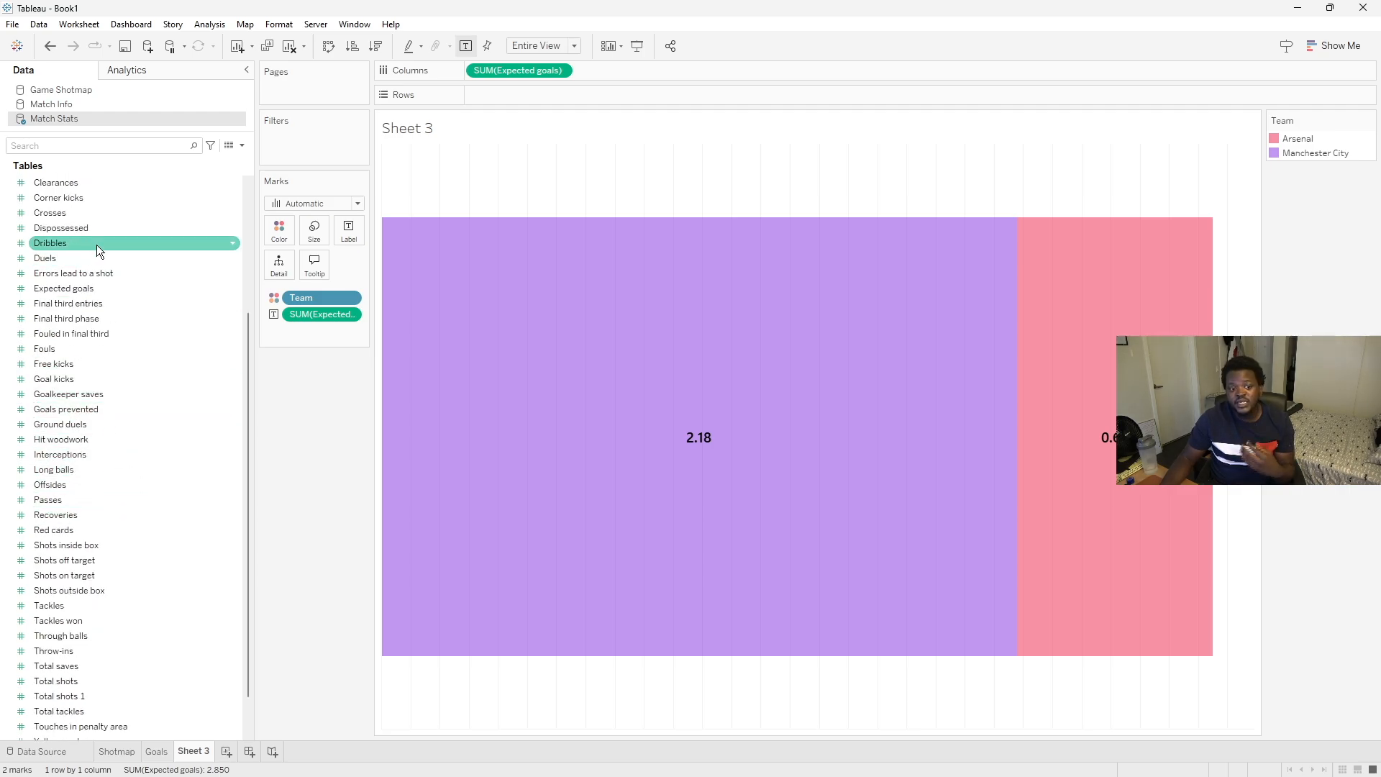
- Rename Sheet 3 as xG
right_click(198, 761)
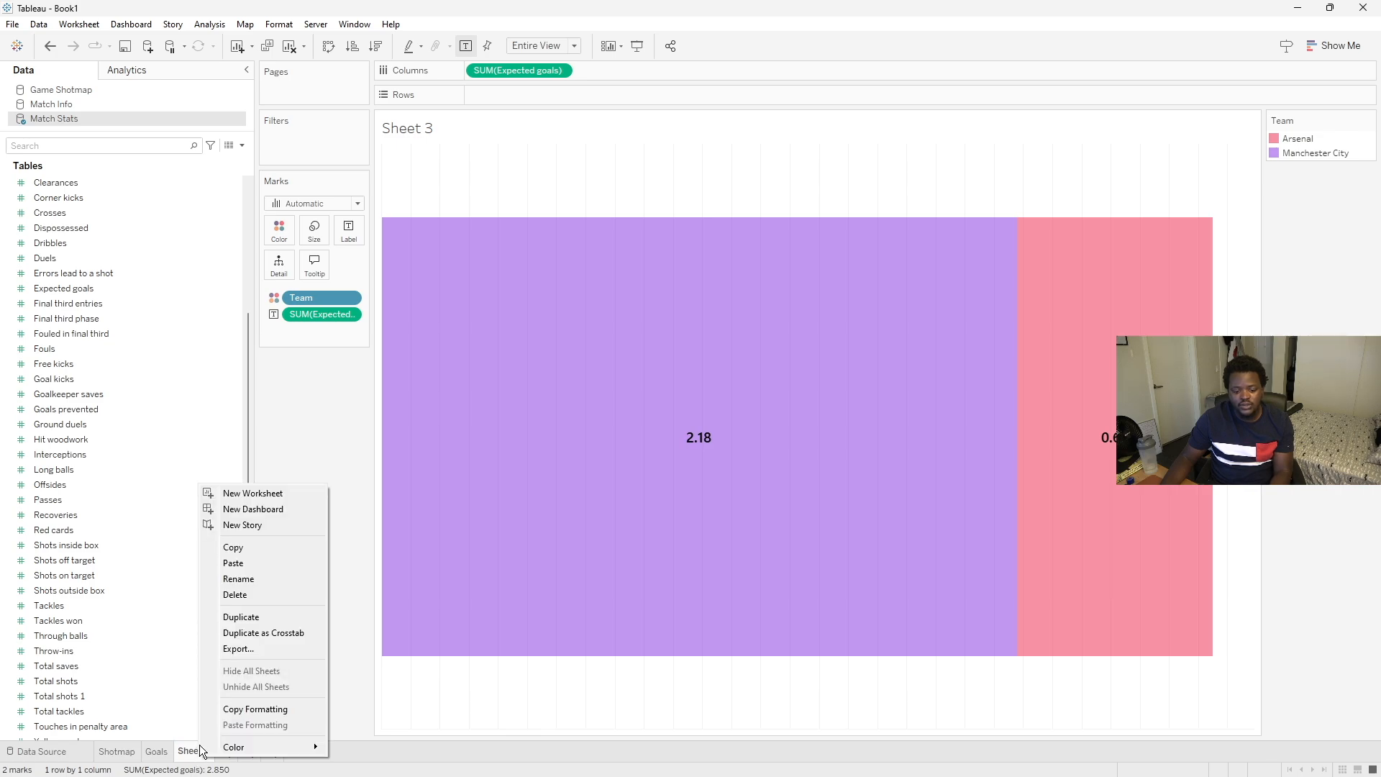
left_click(252, 584)
key("Caps_Lock")
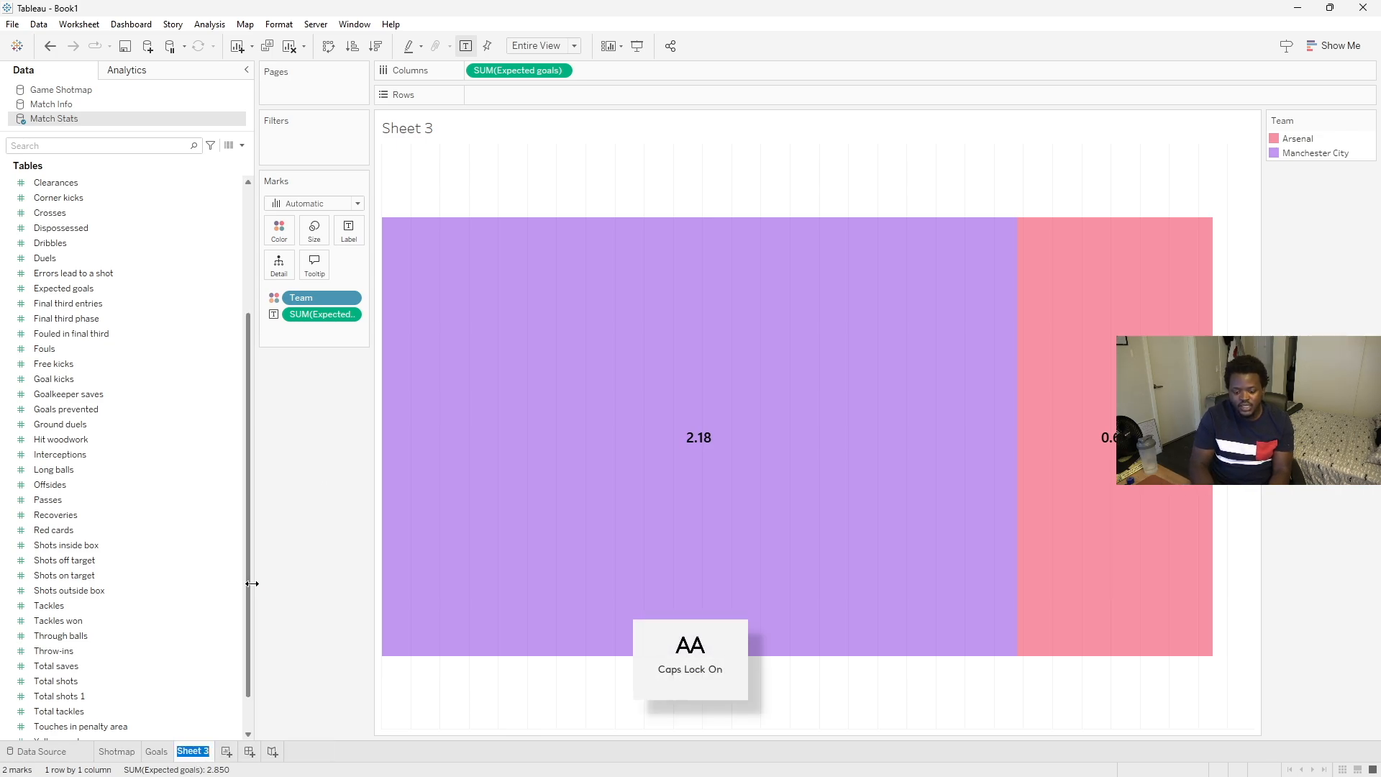
type("X")
key("Caps_Lock")
type("xG")
key("Return")
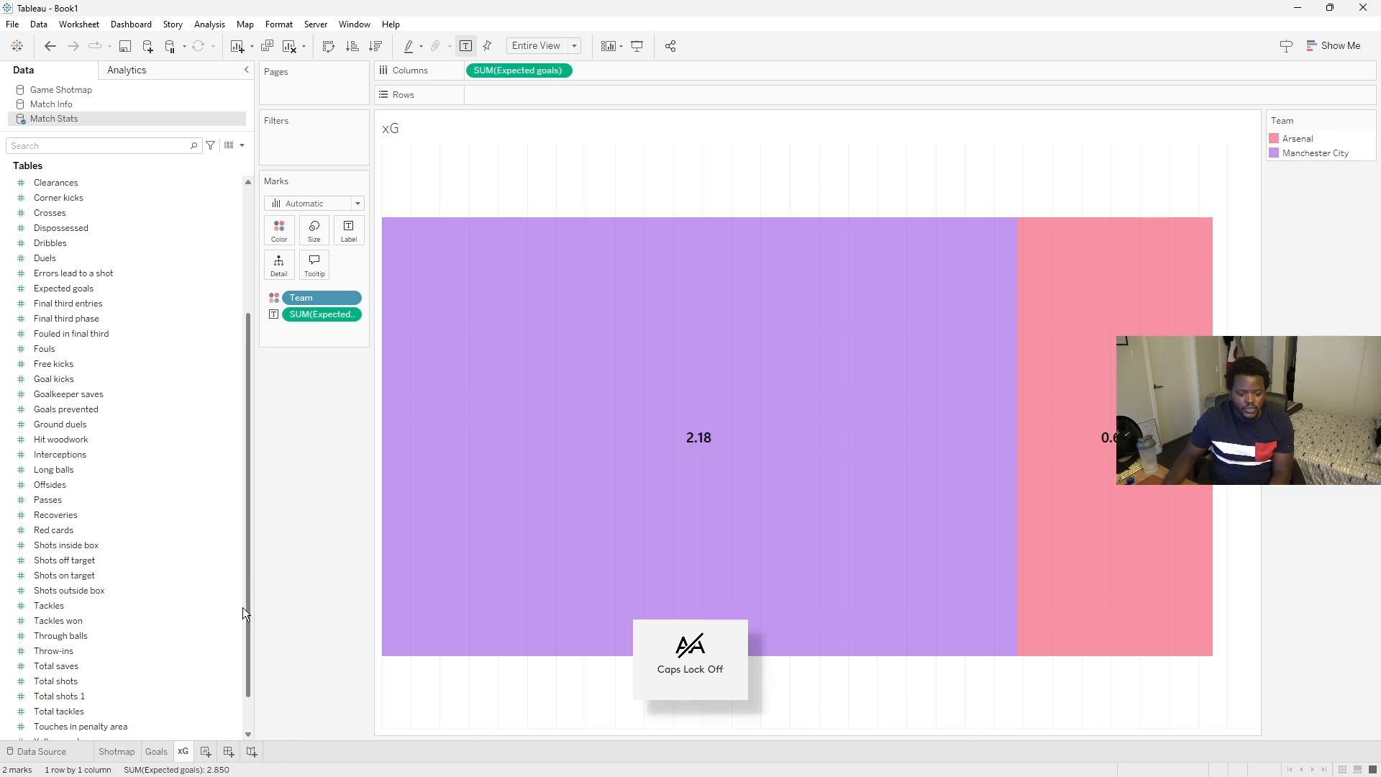
- Duplicate the xG sheet and rename the copy as Shots
right_click(191, 748)
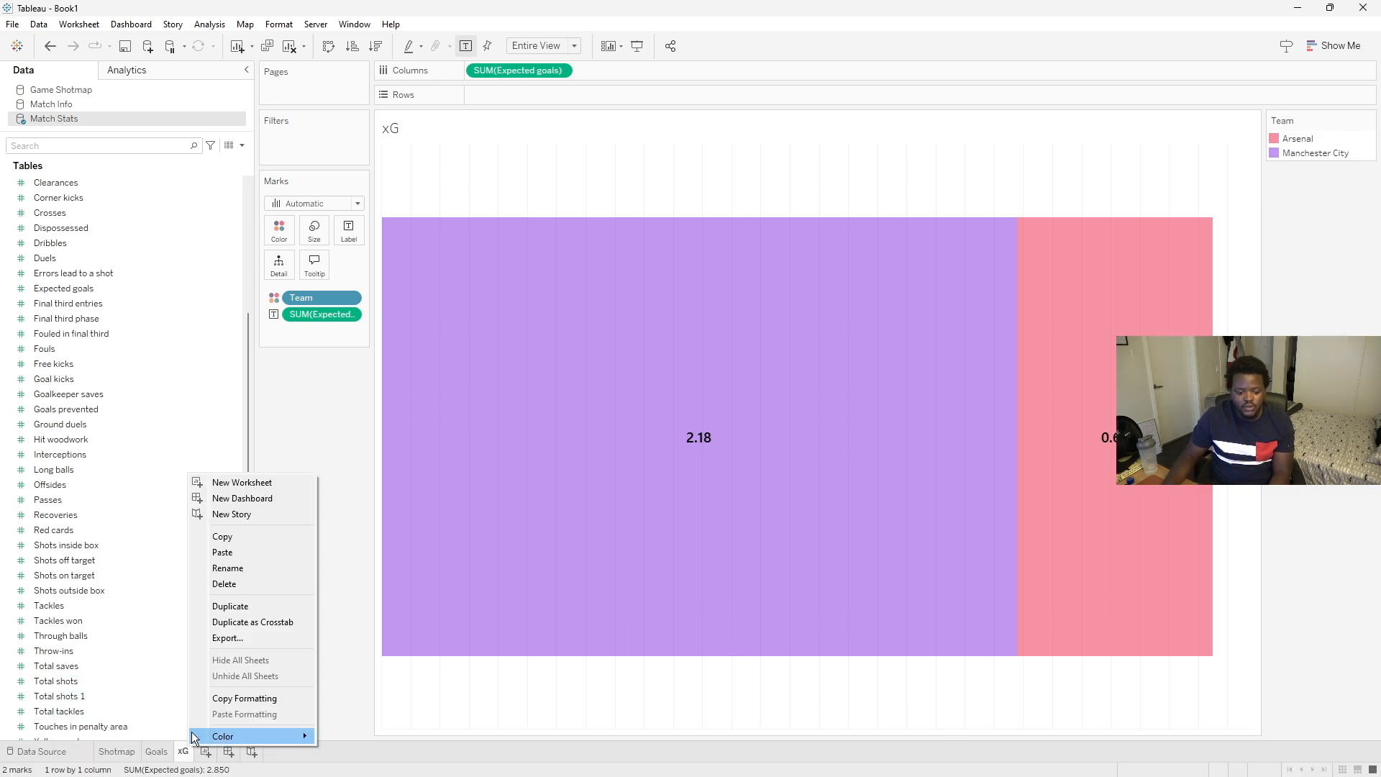
left_click(223, 606)
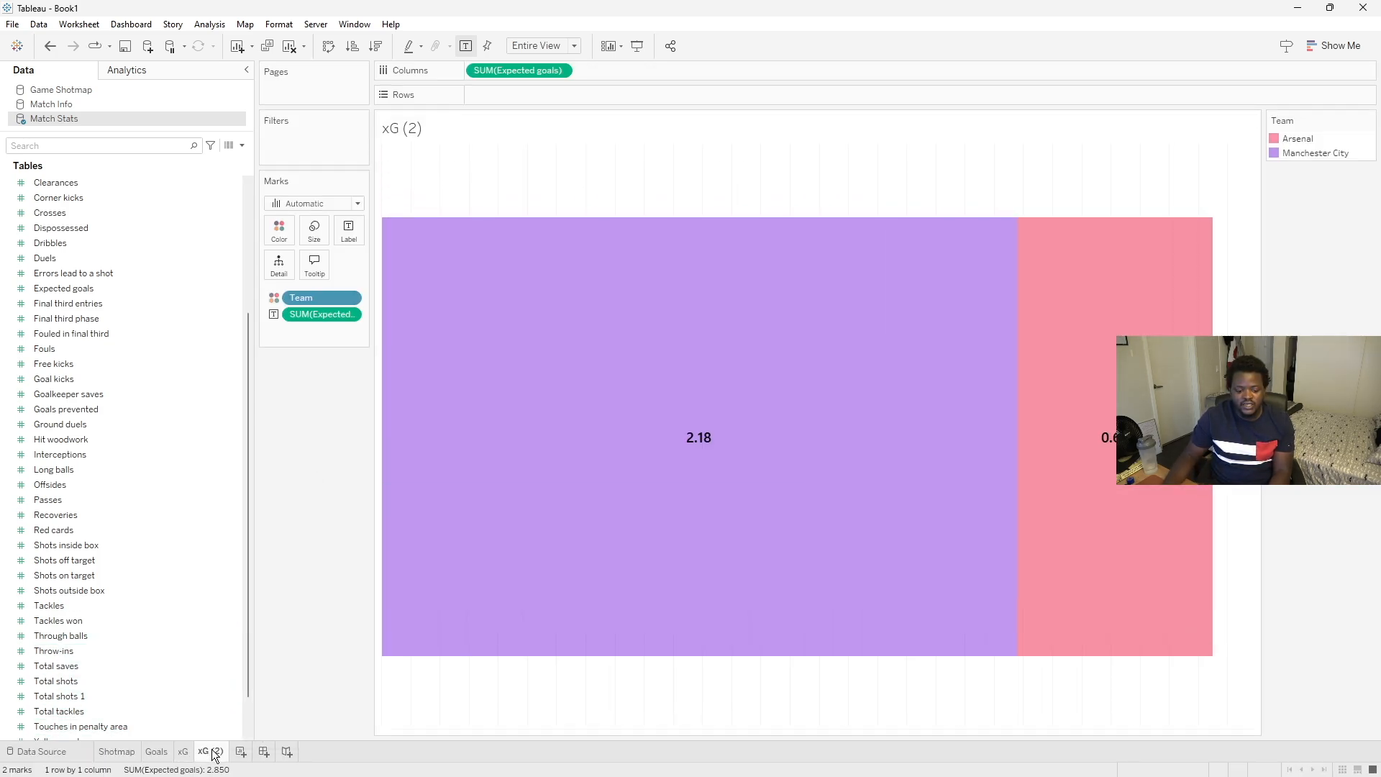
right_click(214, 753)
left_click(268, 570)
type("Shots")
key("Return")
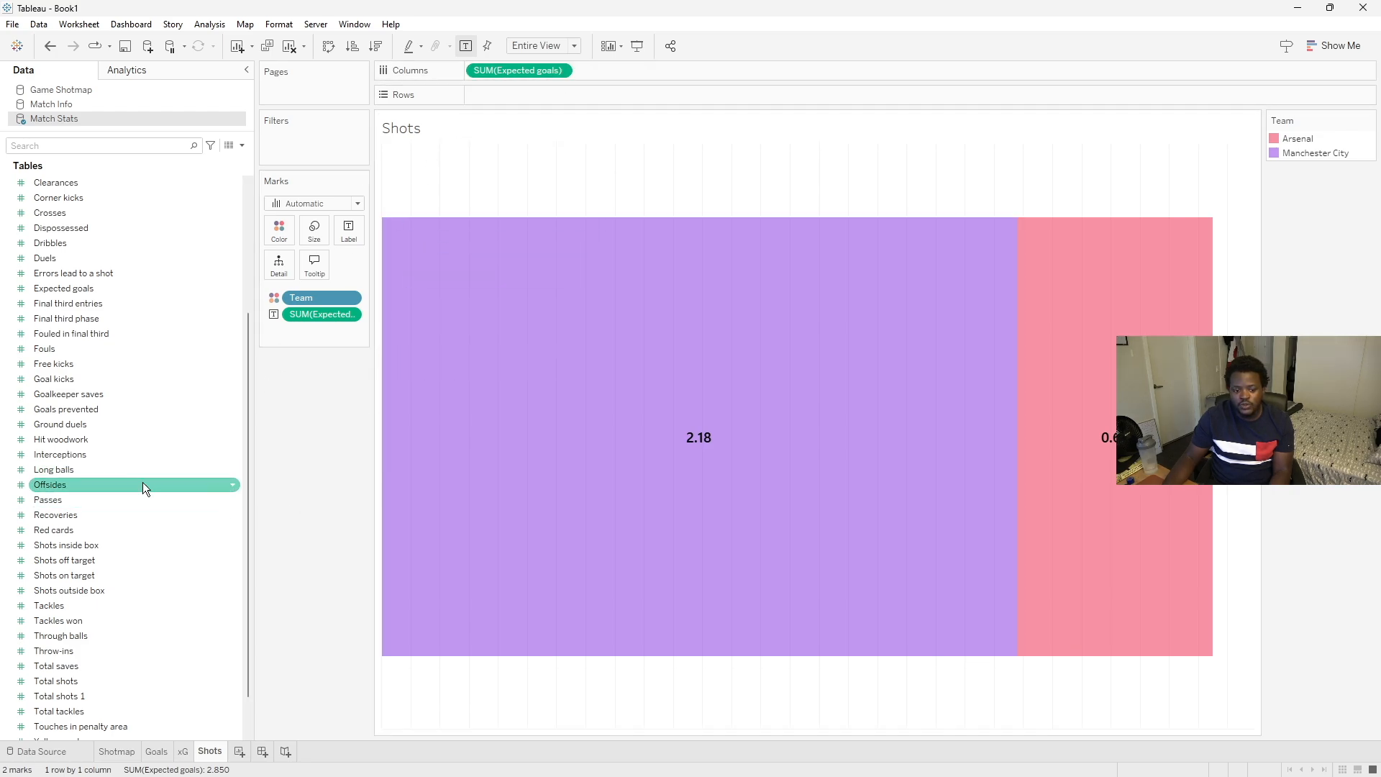
- Replace Expected goals with Total shots on Columns and on the bar labels
scroll(246, 572, "down", 1)
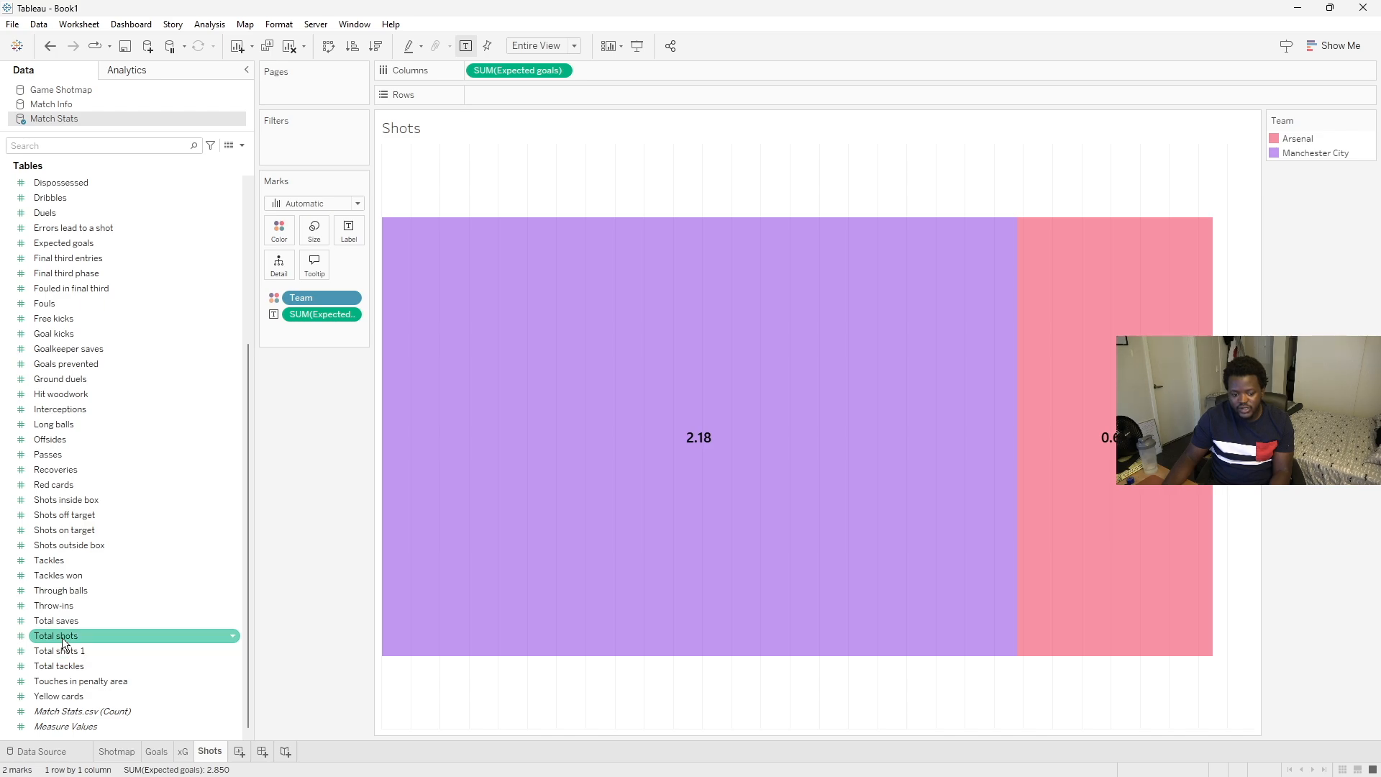
left_click_drag(56, 637, 504, 68)
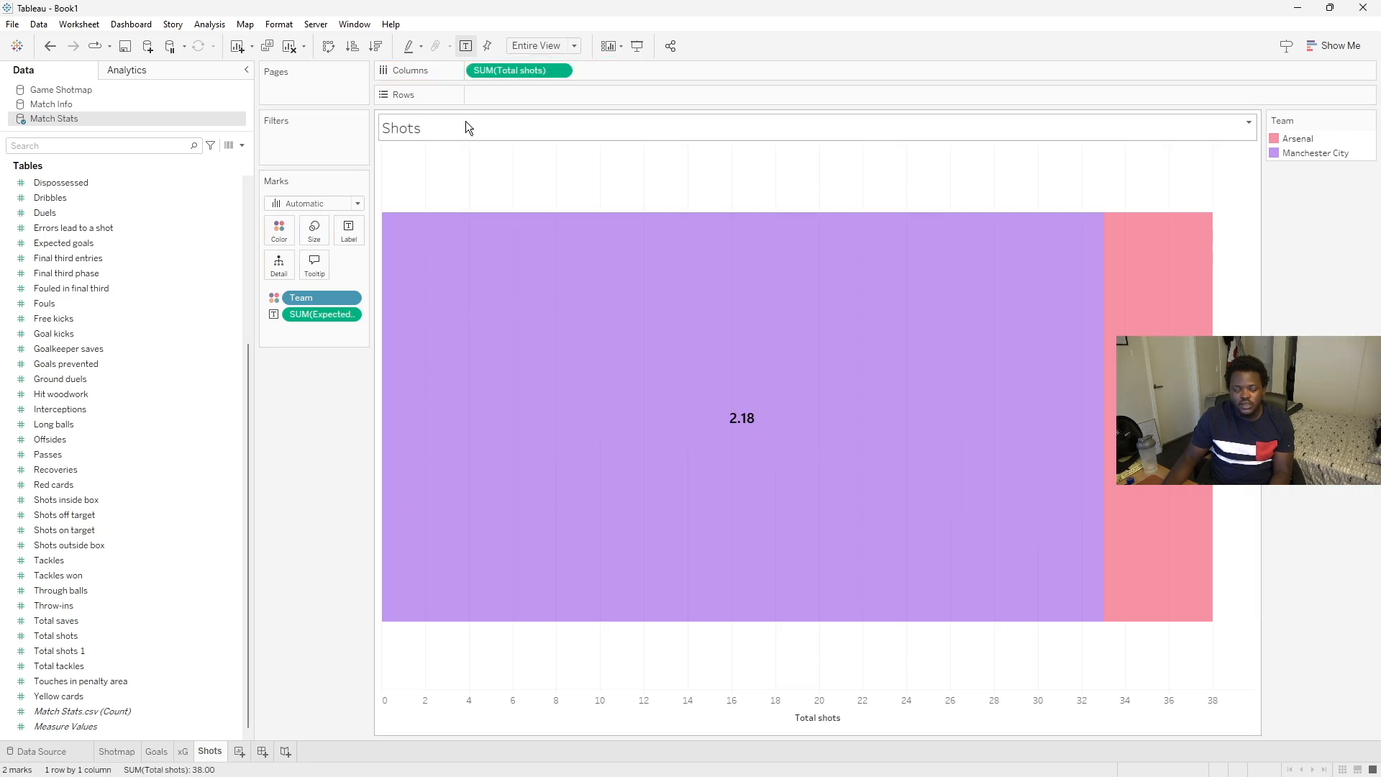
left_click_drag(494, 68, 306, 312)
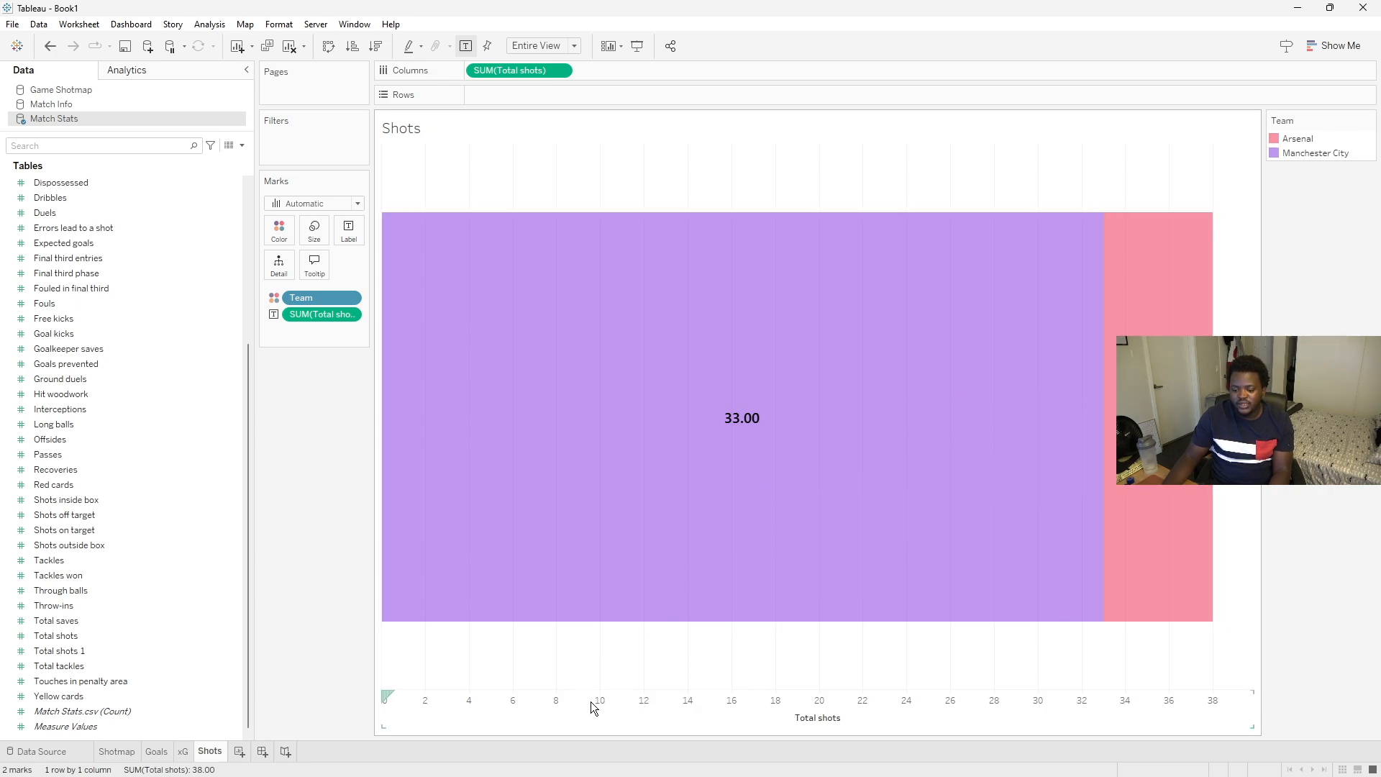
- Hide the Total shots axis header
left_click(655, 710)
right_click(654, 710)
left_click(698, 674)
- Format the Total shots bar labels as whole numbers without decimals
left_click(697, 430)
right_click(726, 438)
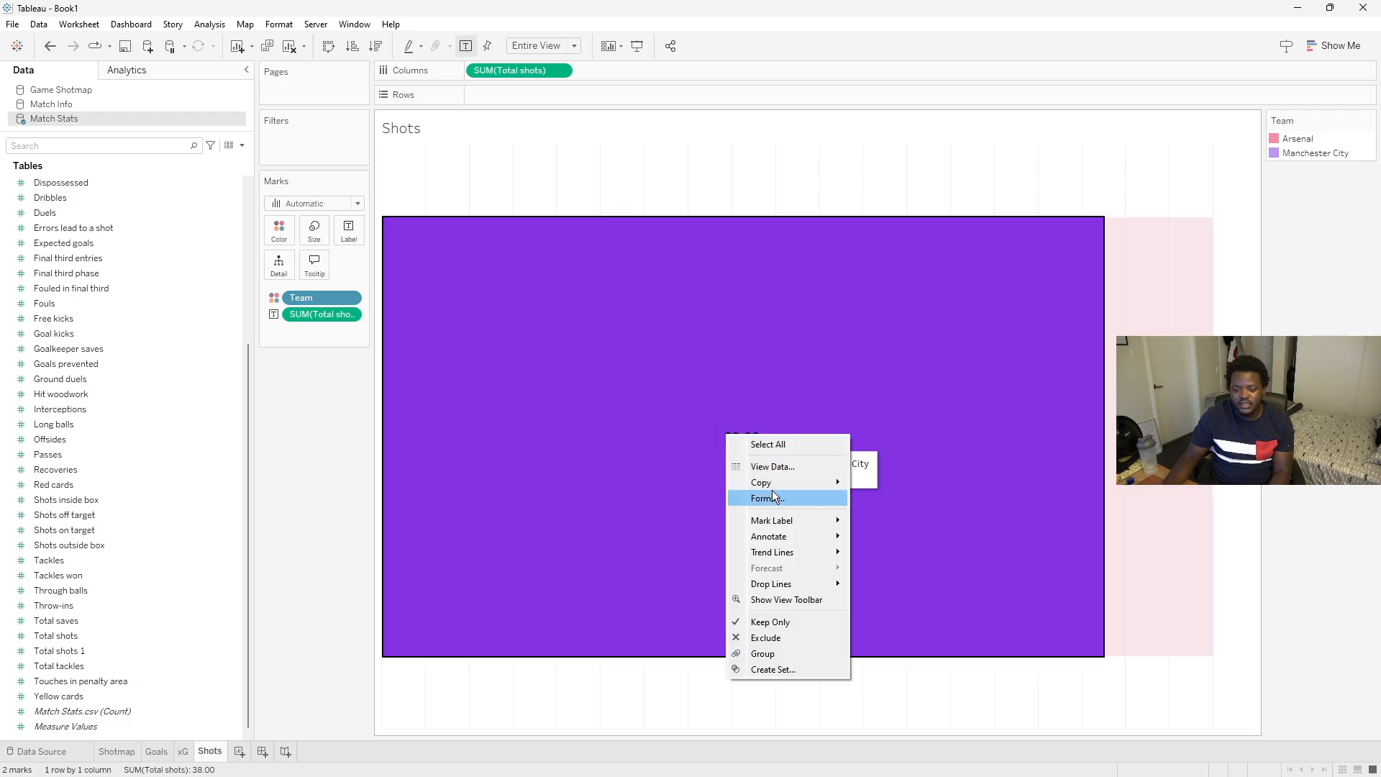
left_click(763, 497)
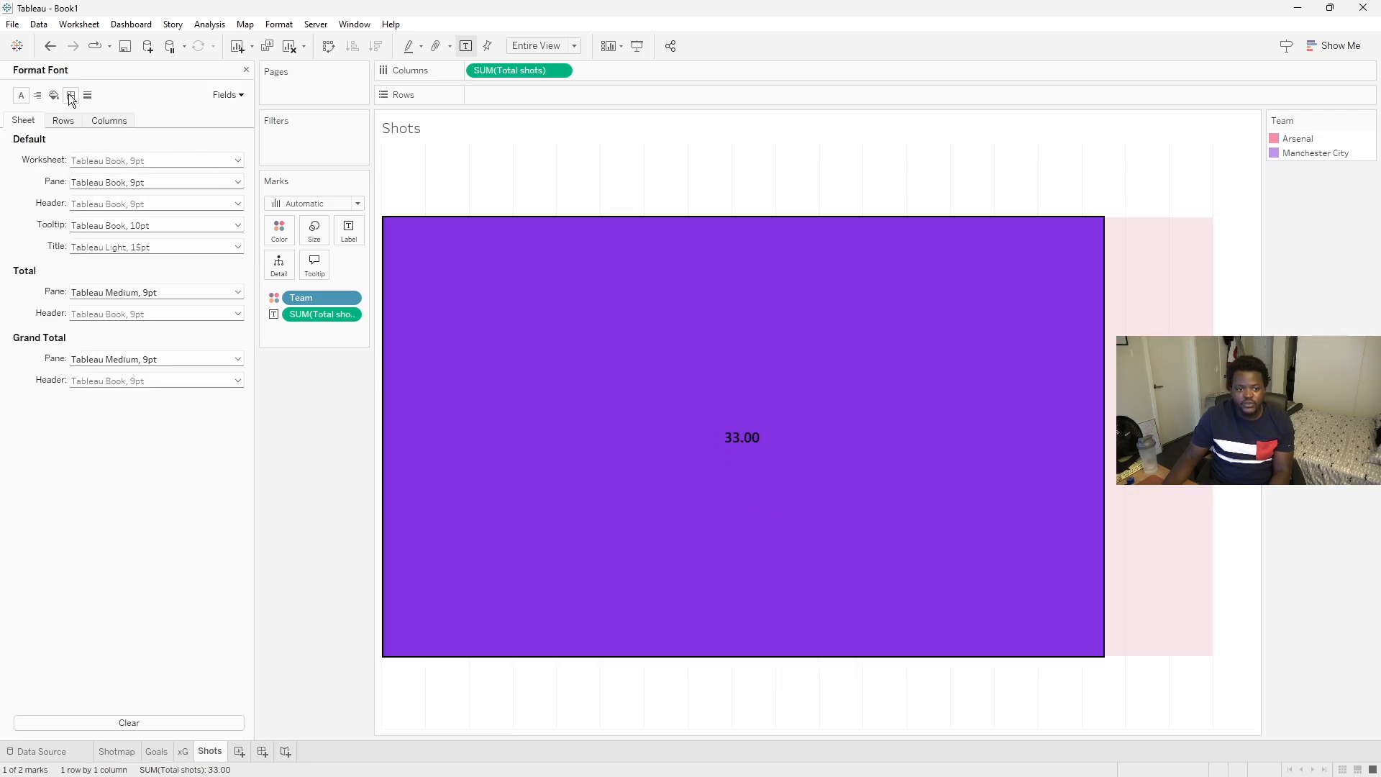
left_click(227, 95)
left_click(229, 128)
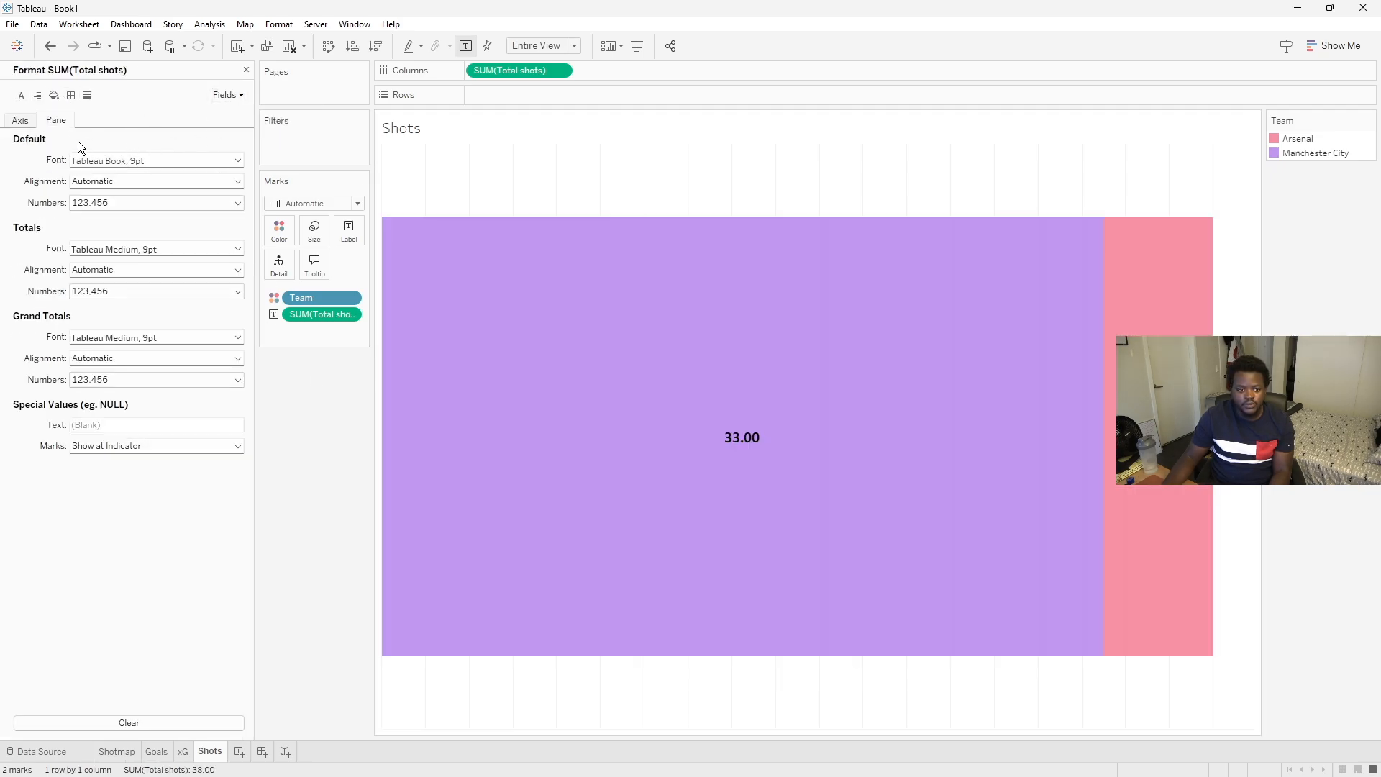
left_click(122, 203)
left_click(115, 233)
left_click(290, 519)
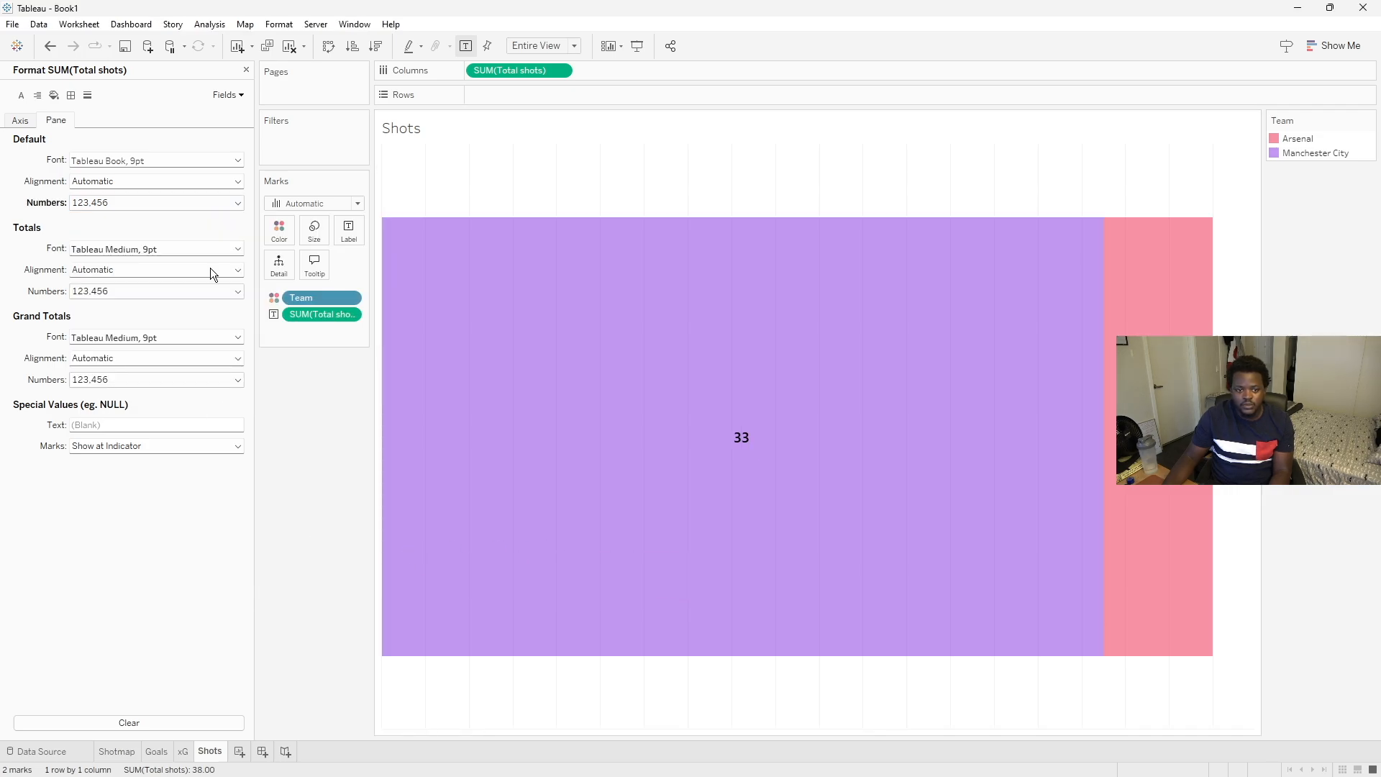
left_click(246, 70)
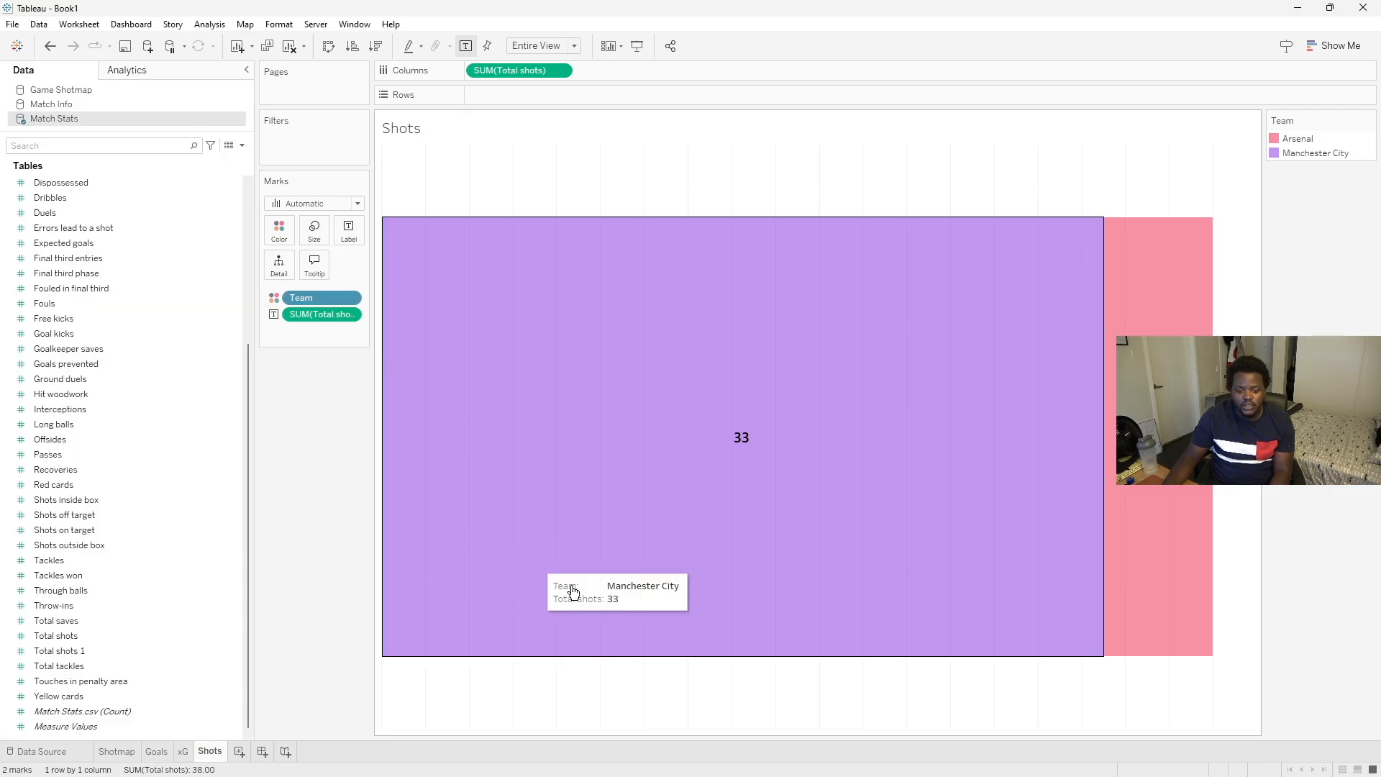
- Duplicate the Shots sheet and rename the copy as On Target
right_click(213, 760)
left_click(265, 615)
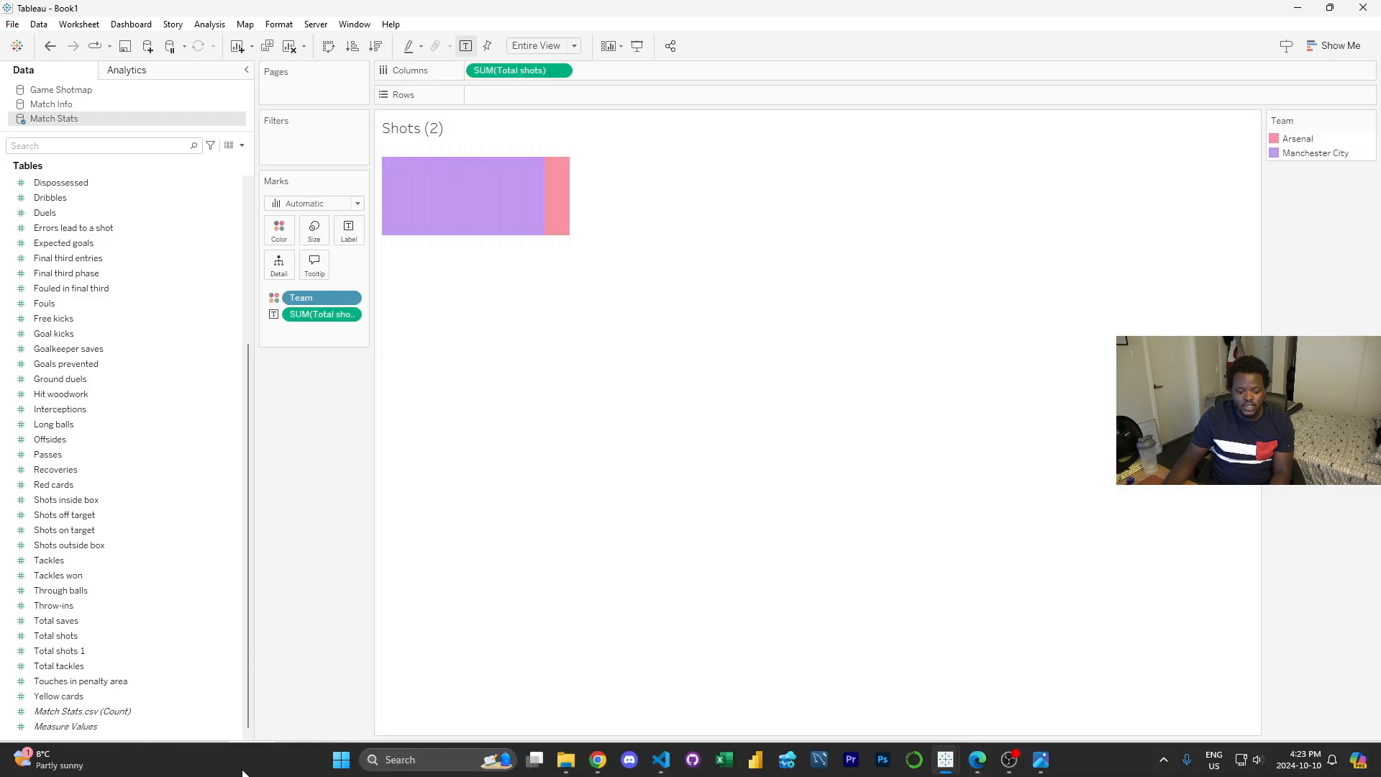
right_click(252, 751)
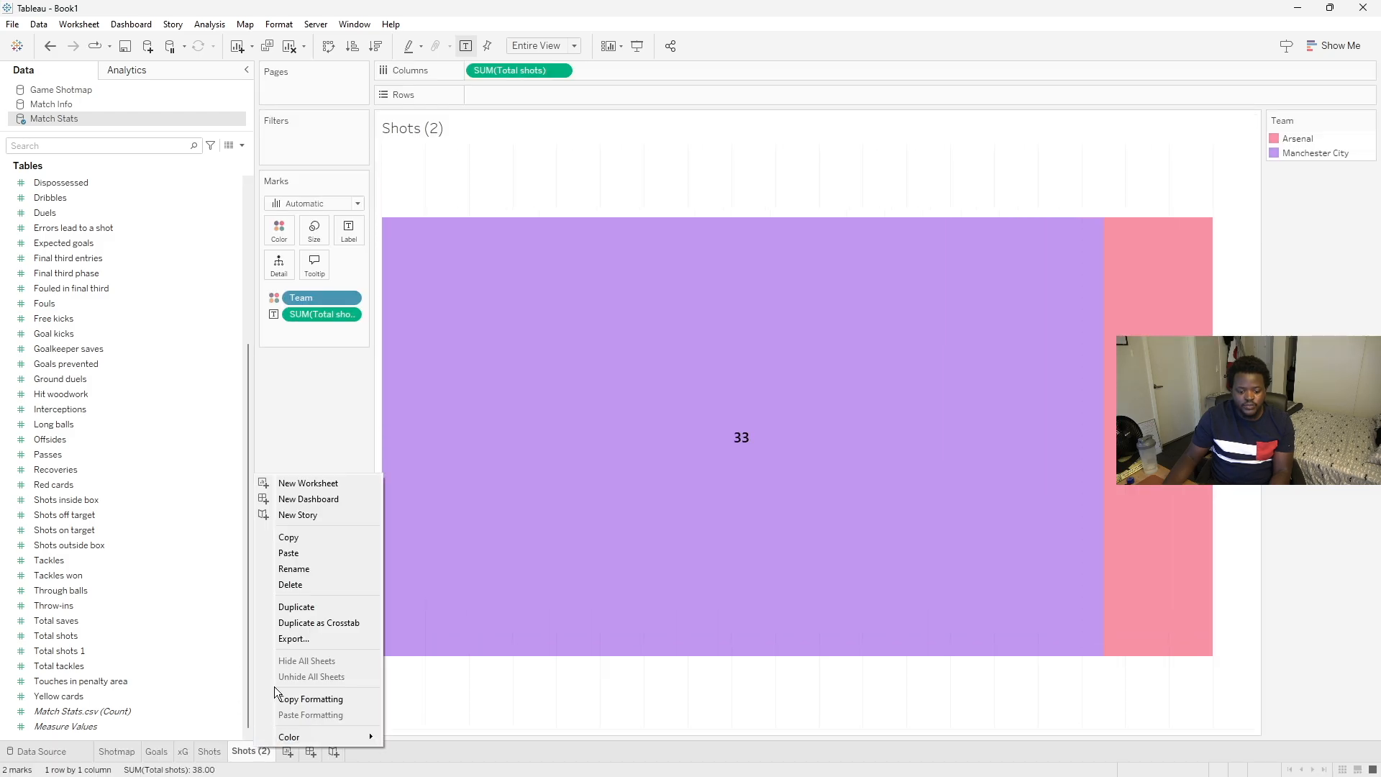
left_click(312, 564)
key("Caps_Lock")
type("O")
key("Caps_Lock")
type("n Target")
key("Return")
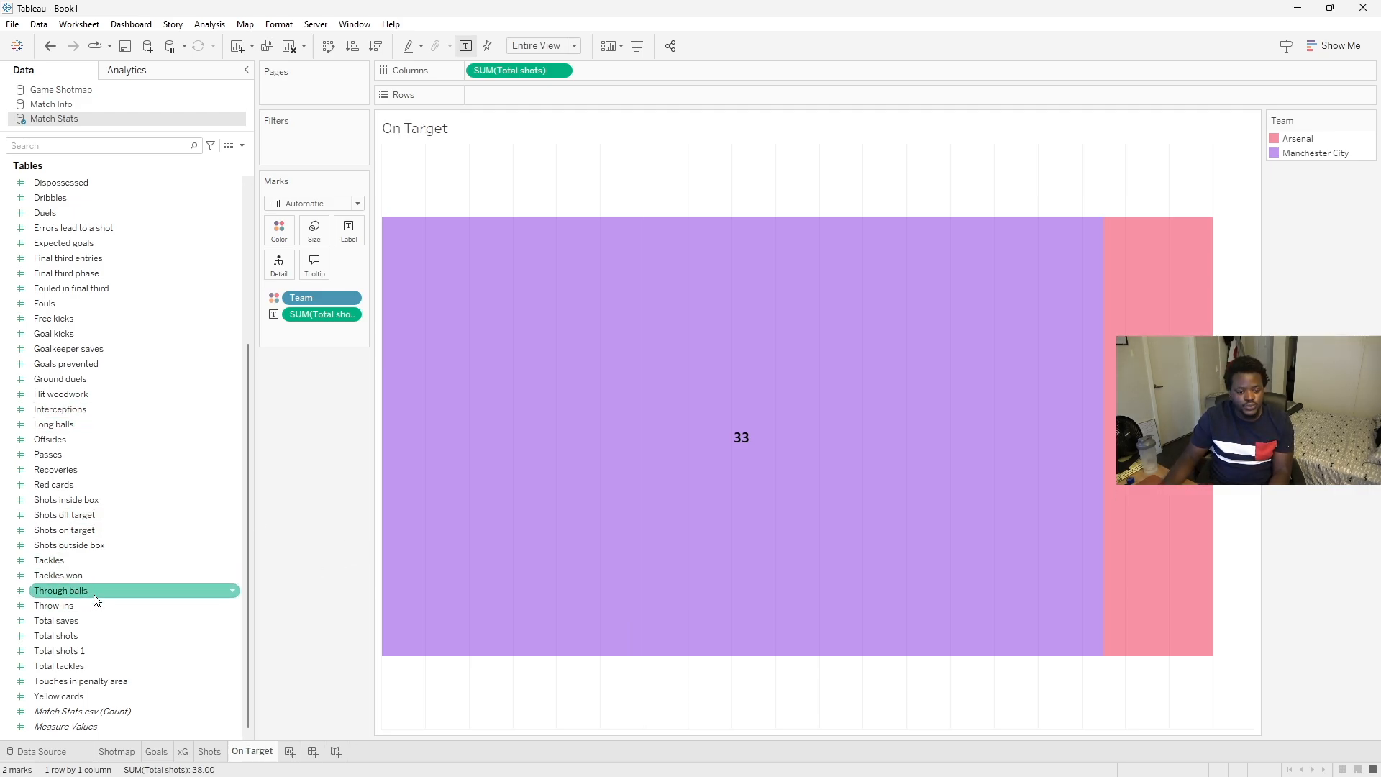
- Replace Total shots with Shots on target on Columns and on the bar labels
scroll(108, 279, "up", 3)
scroll(107, 279, "down", 1)
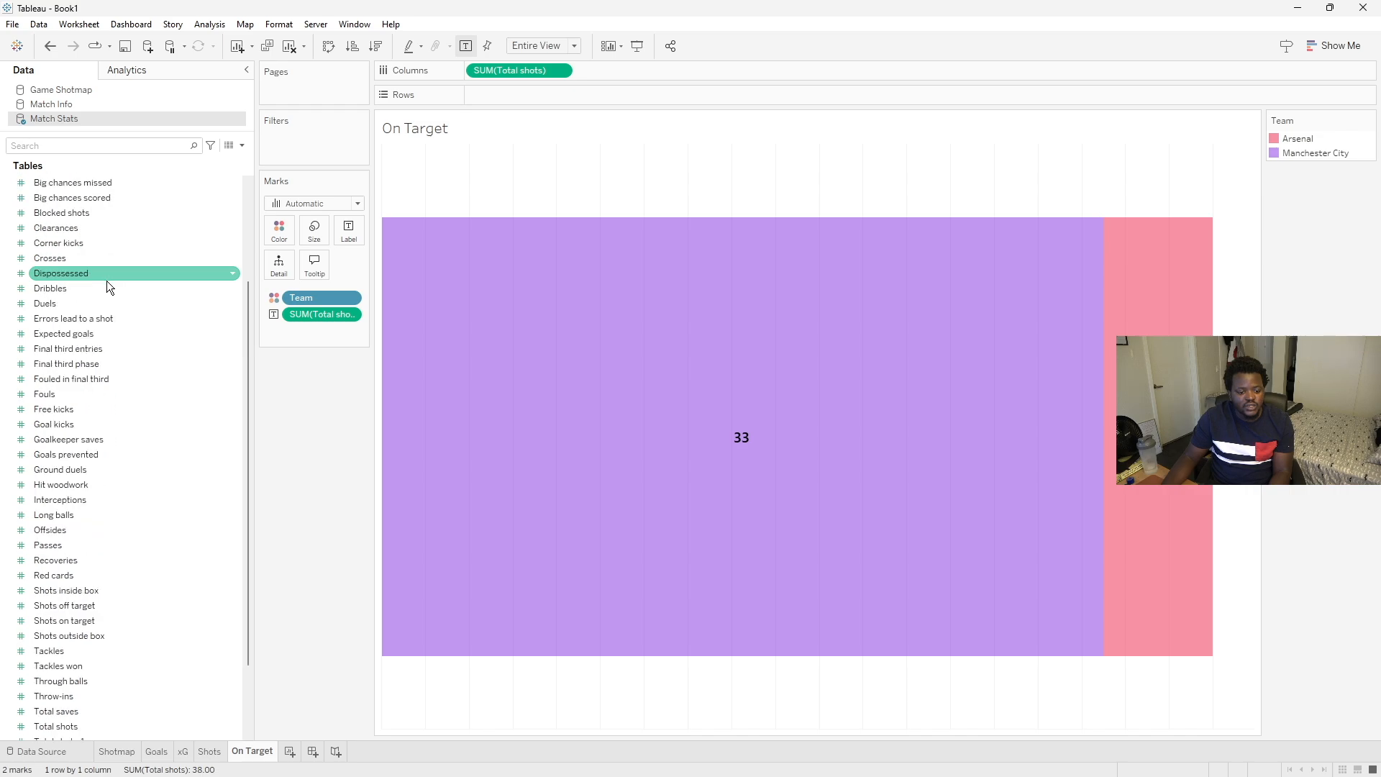
scroll(106, 286, "down", 2)
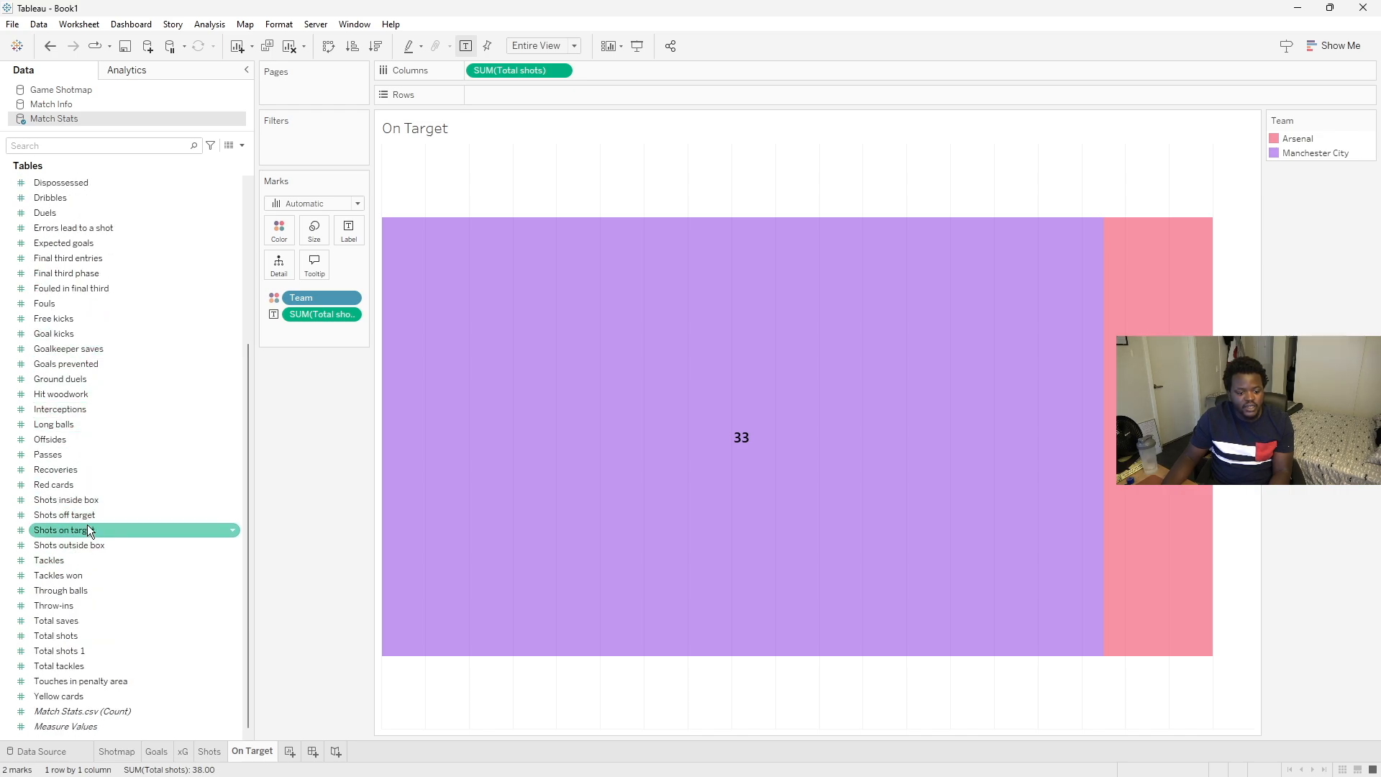
left_click_drag(75, 533, 304, 315)
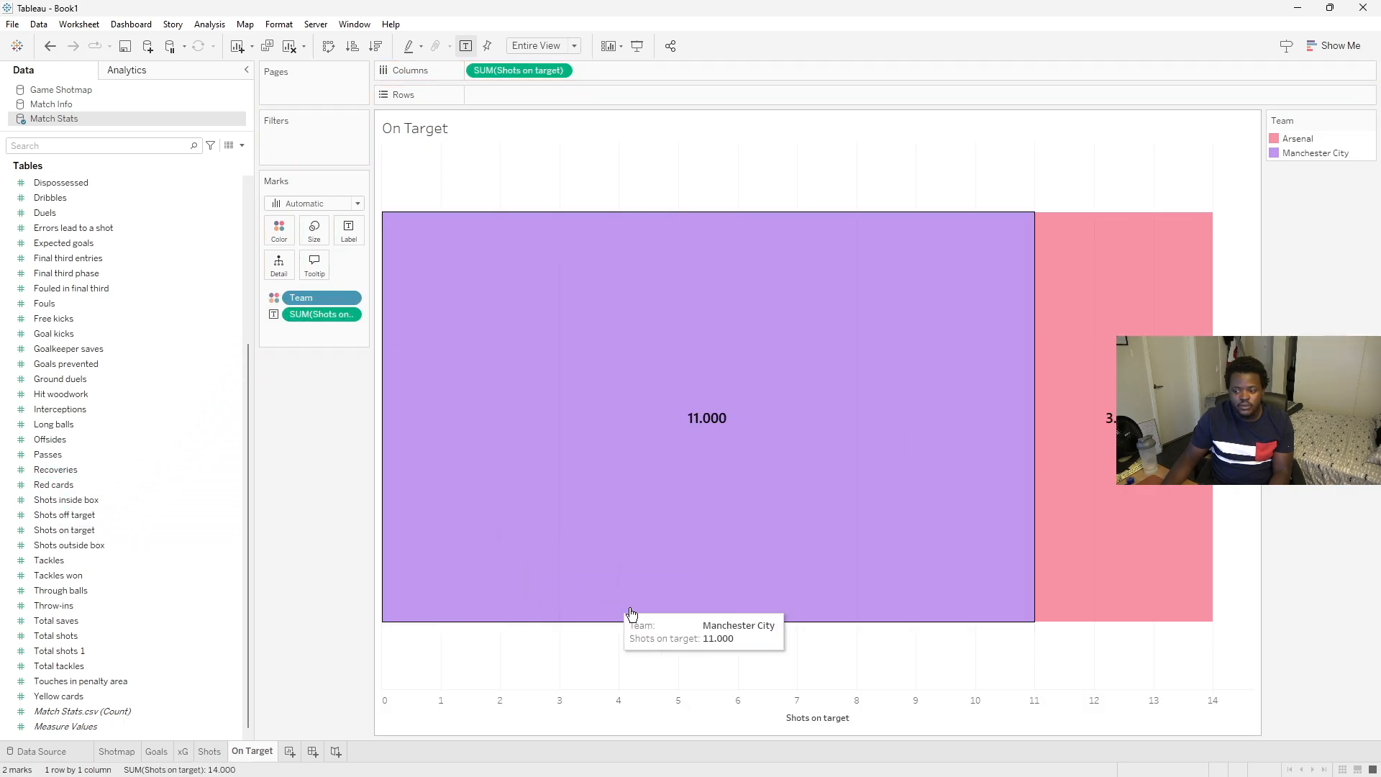
- Hide the Shots on target axis header and format the bar labels as whole numbers
right_click(627, 714)
left_click(658, 682)
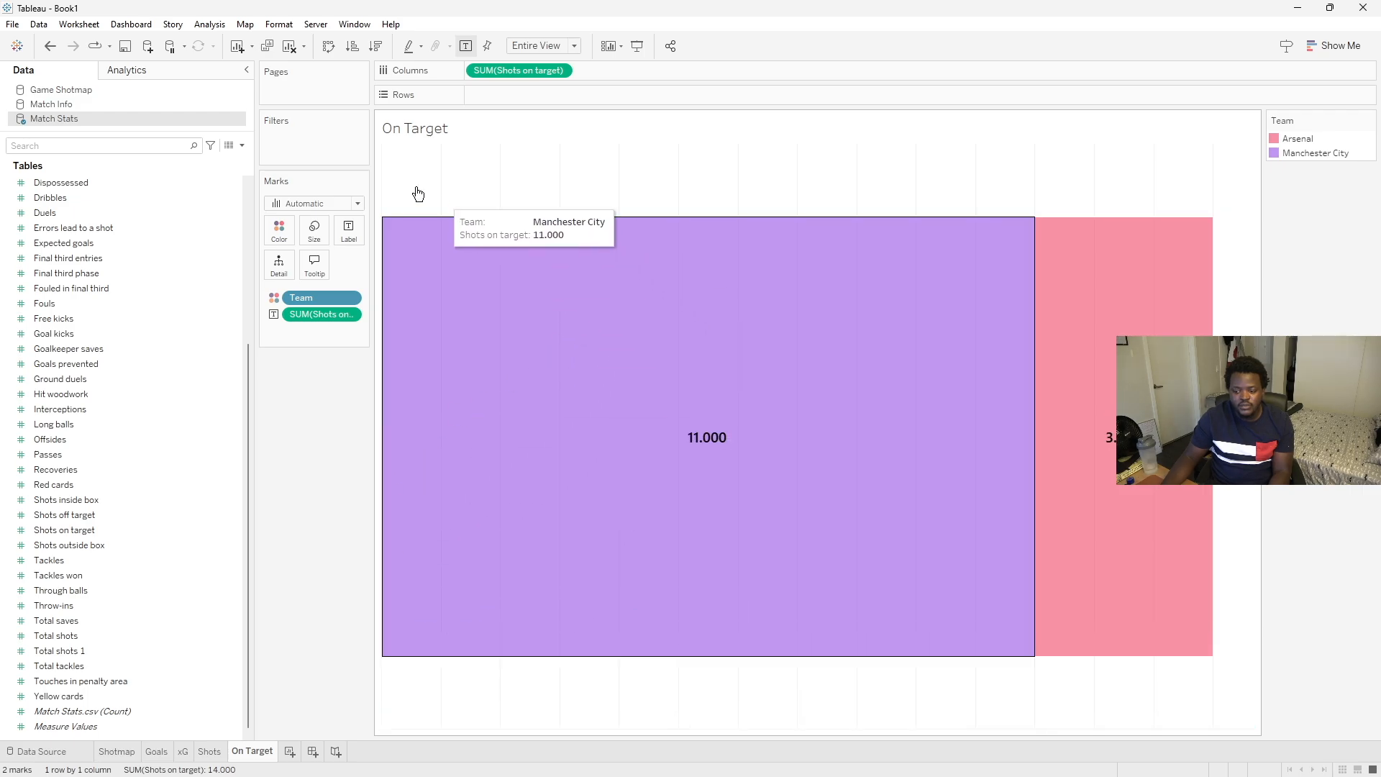
right_click(676, 437)
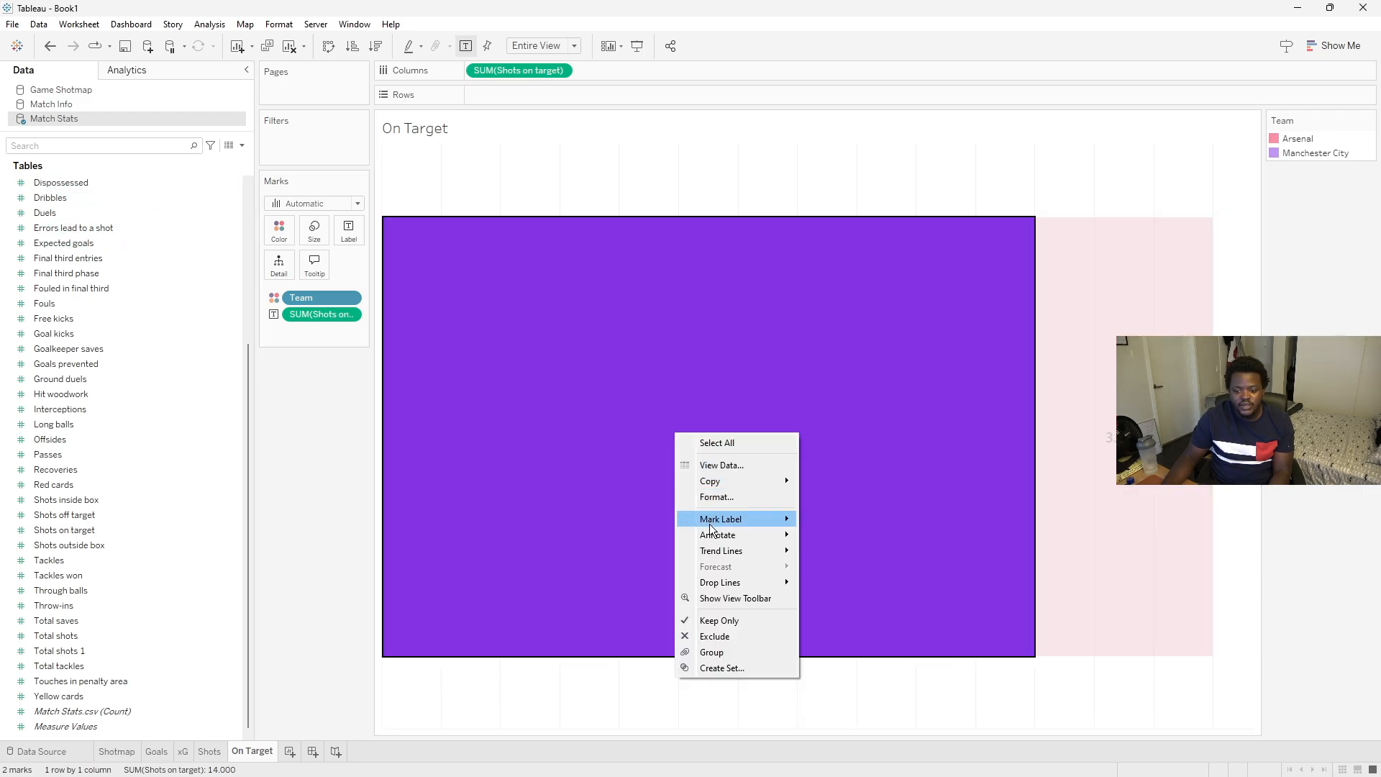
left_click(714, 497)
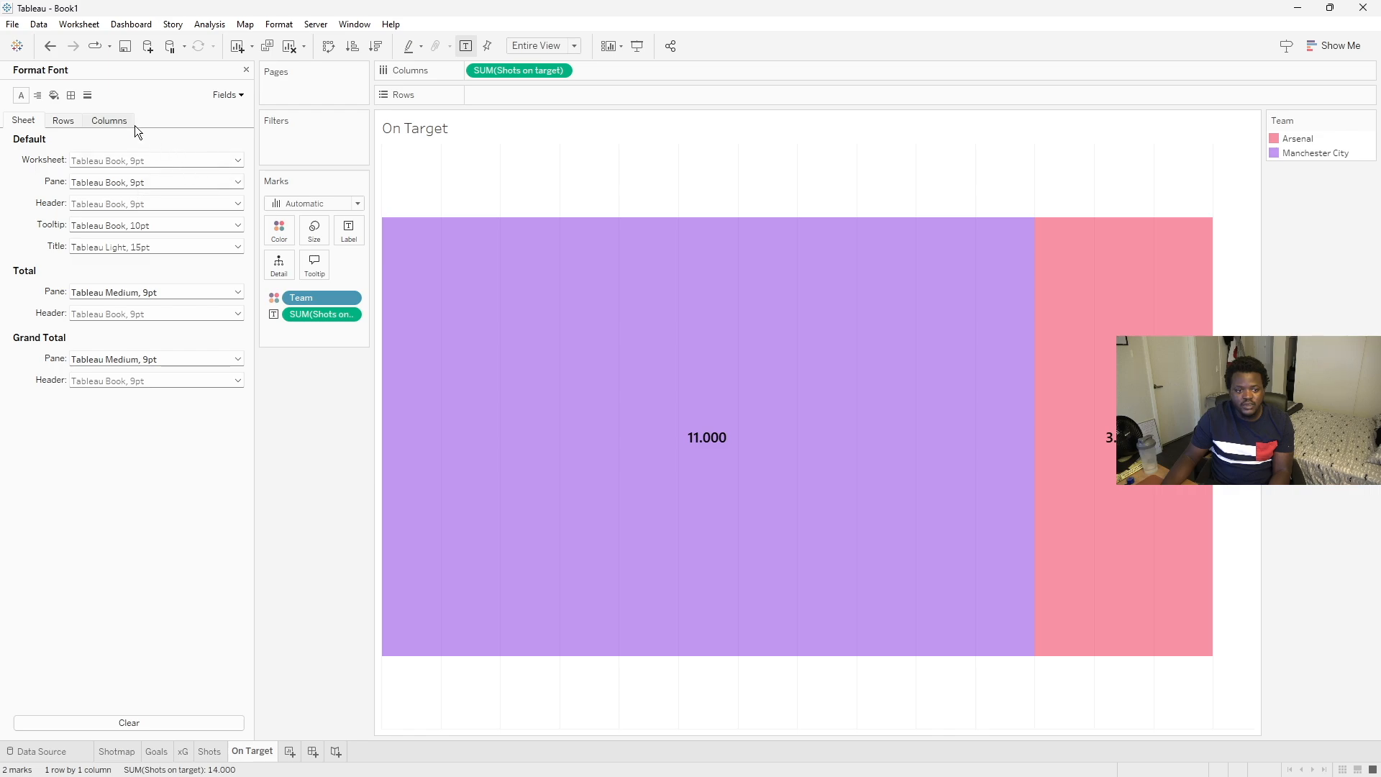
left_click(232, 94)
left_click(231, 127)
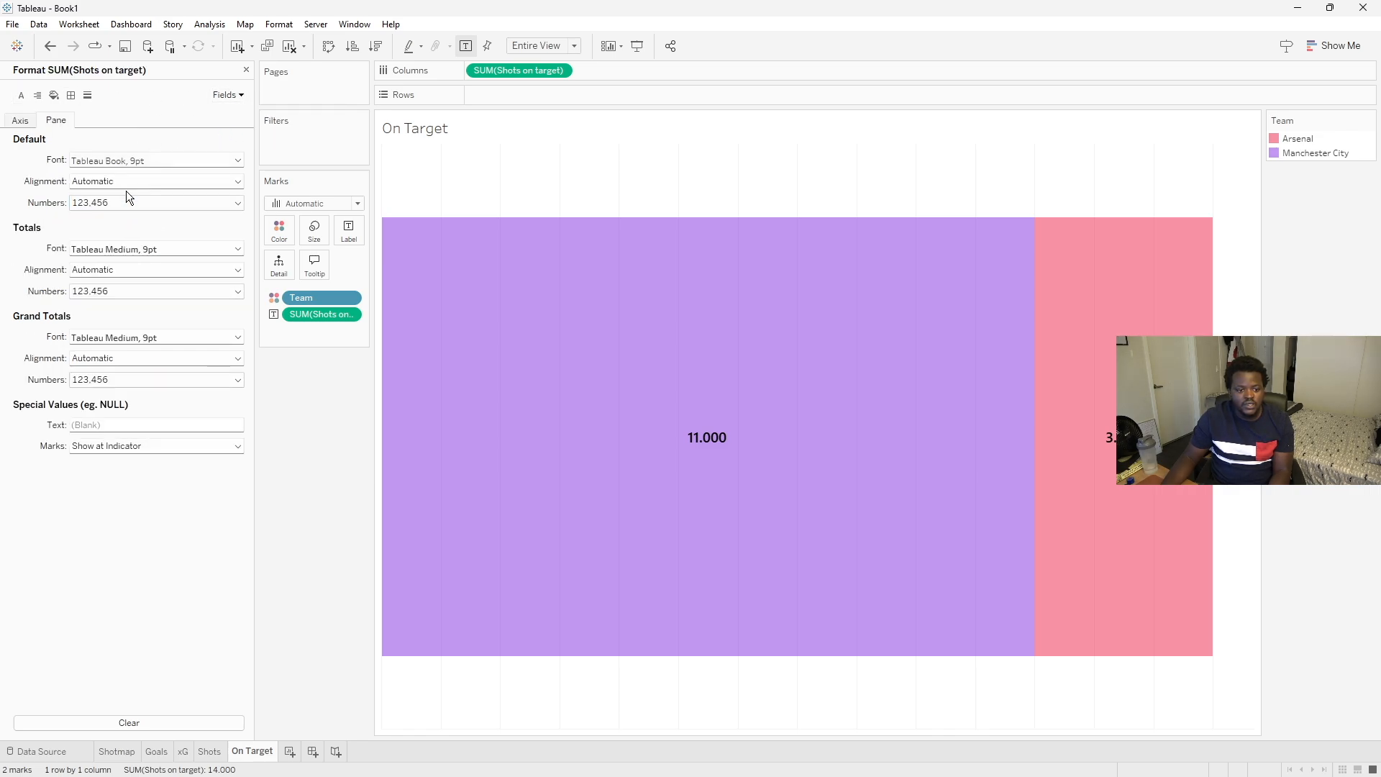
left_click(115, 203)
left_click(113, 235)
left_click(320, 546)
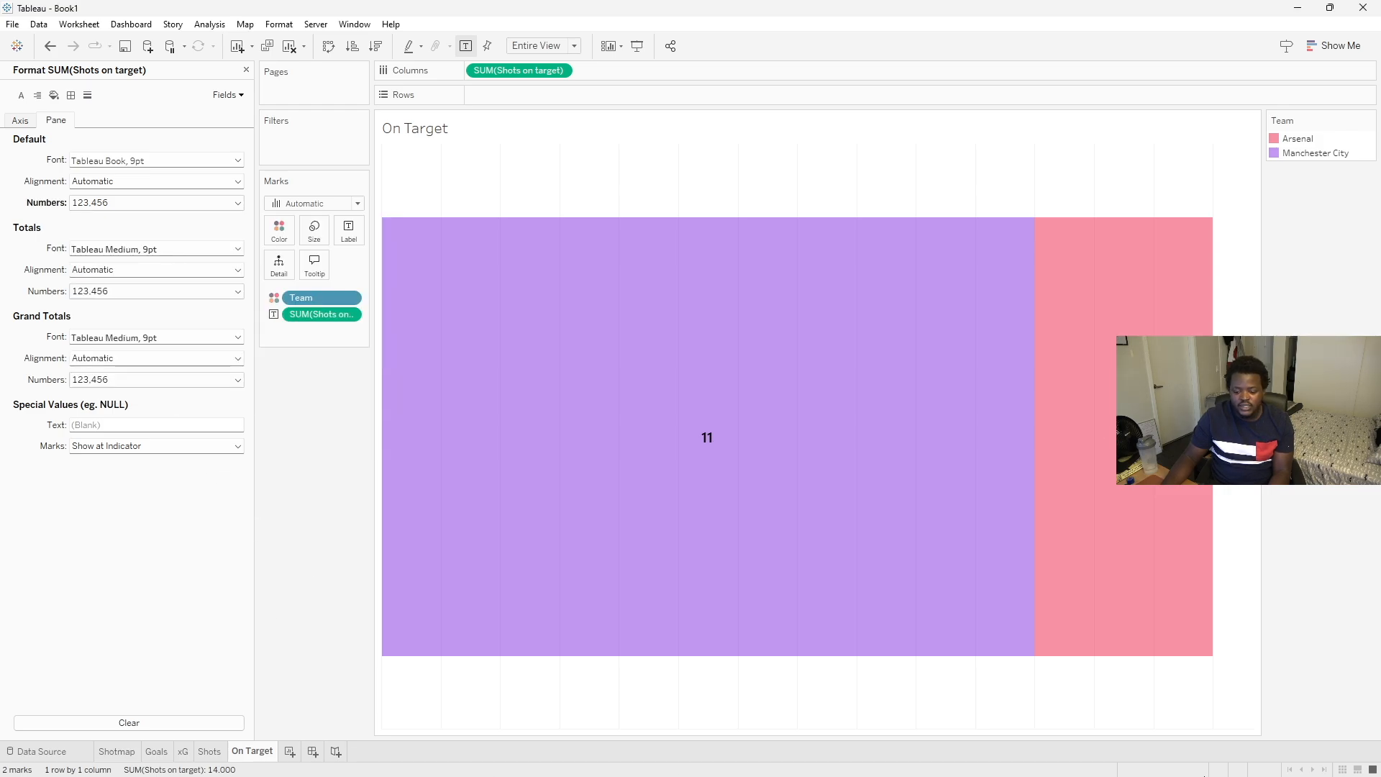
- Check the Opta reference image for the next stat row
mouse_move(1205, 775)
left_click(1042, 760)
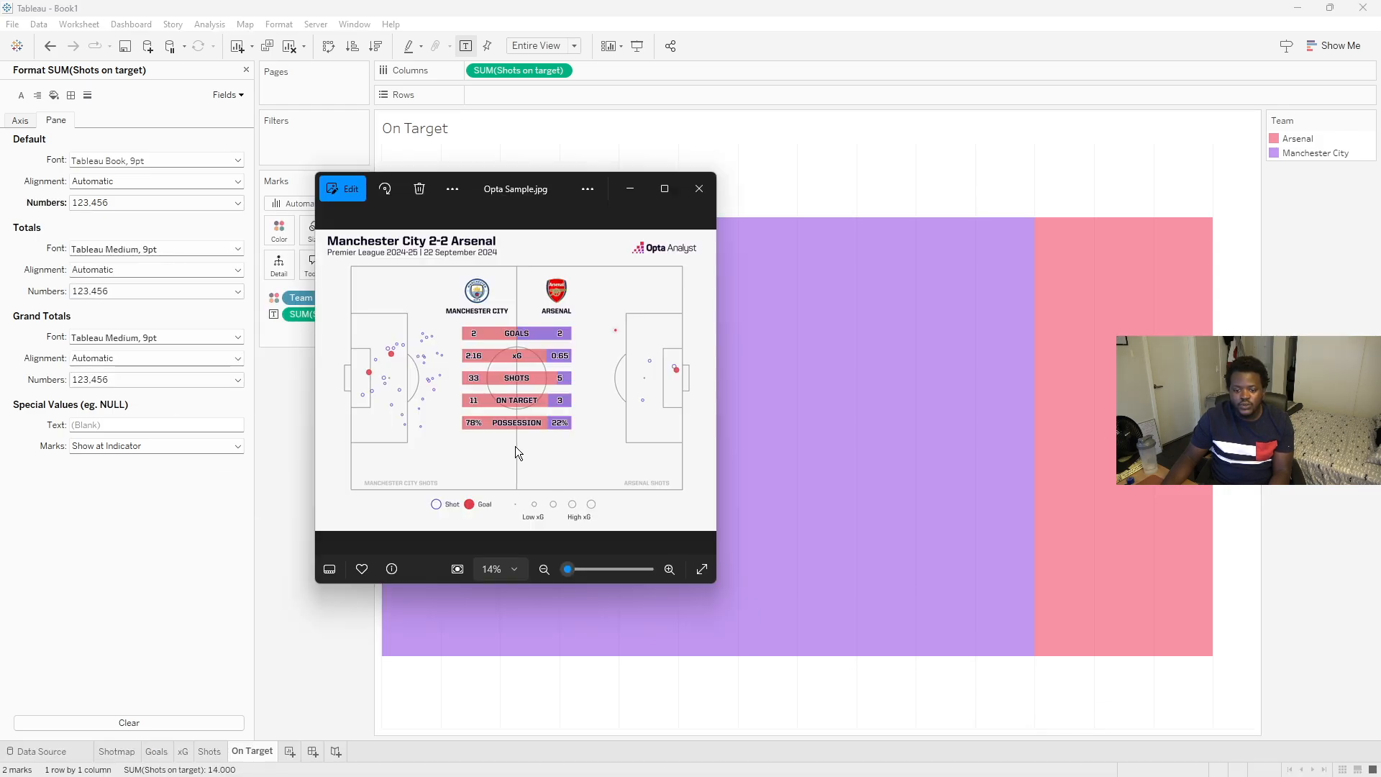
left_click(312, 606)
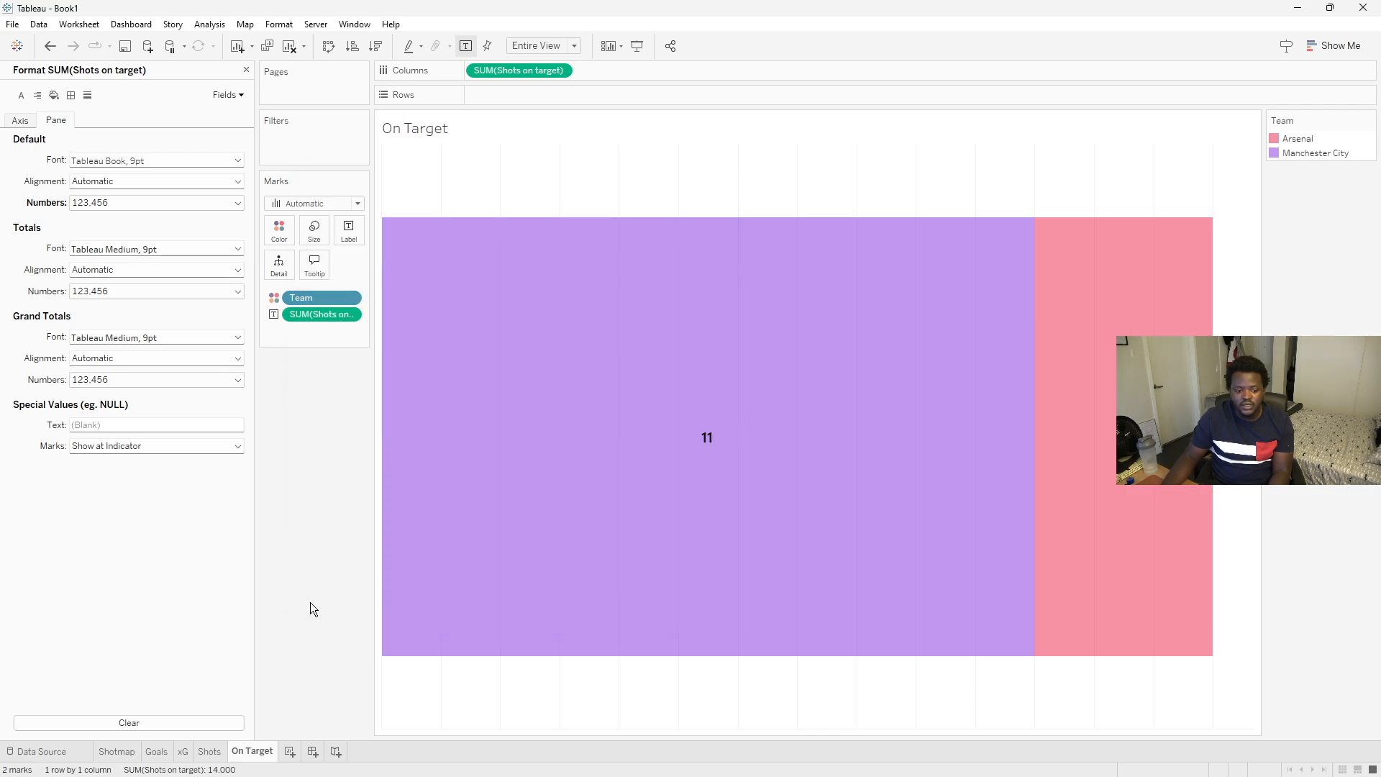
left_click(246, 70)
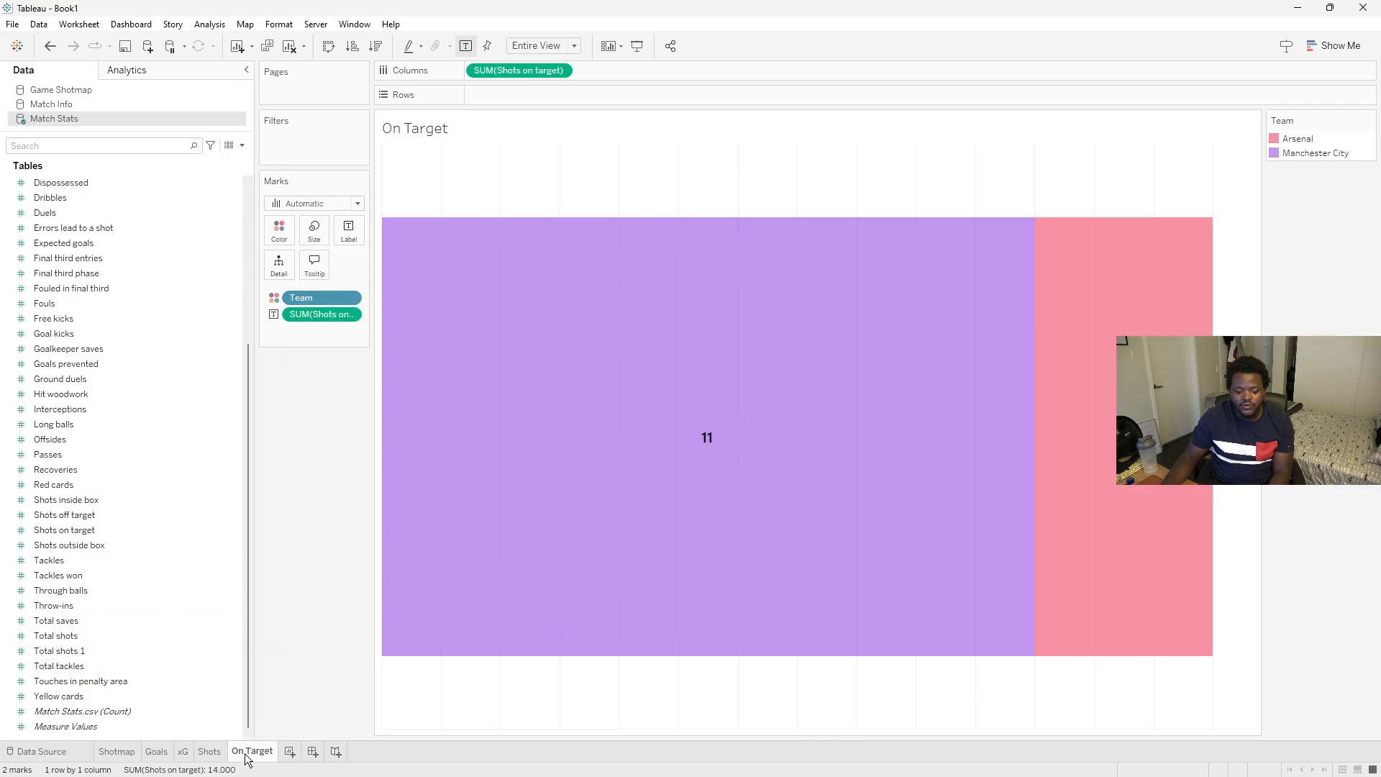
- Duplicate the On Target sheet and rename the copy as Possession
right_click(246, 755)
left_click(292, 611)
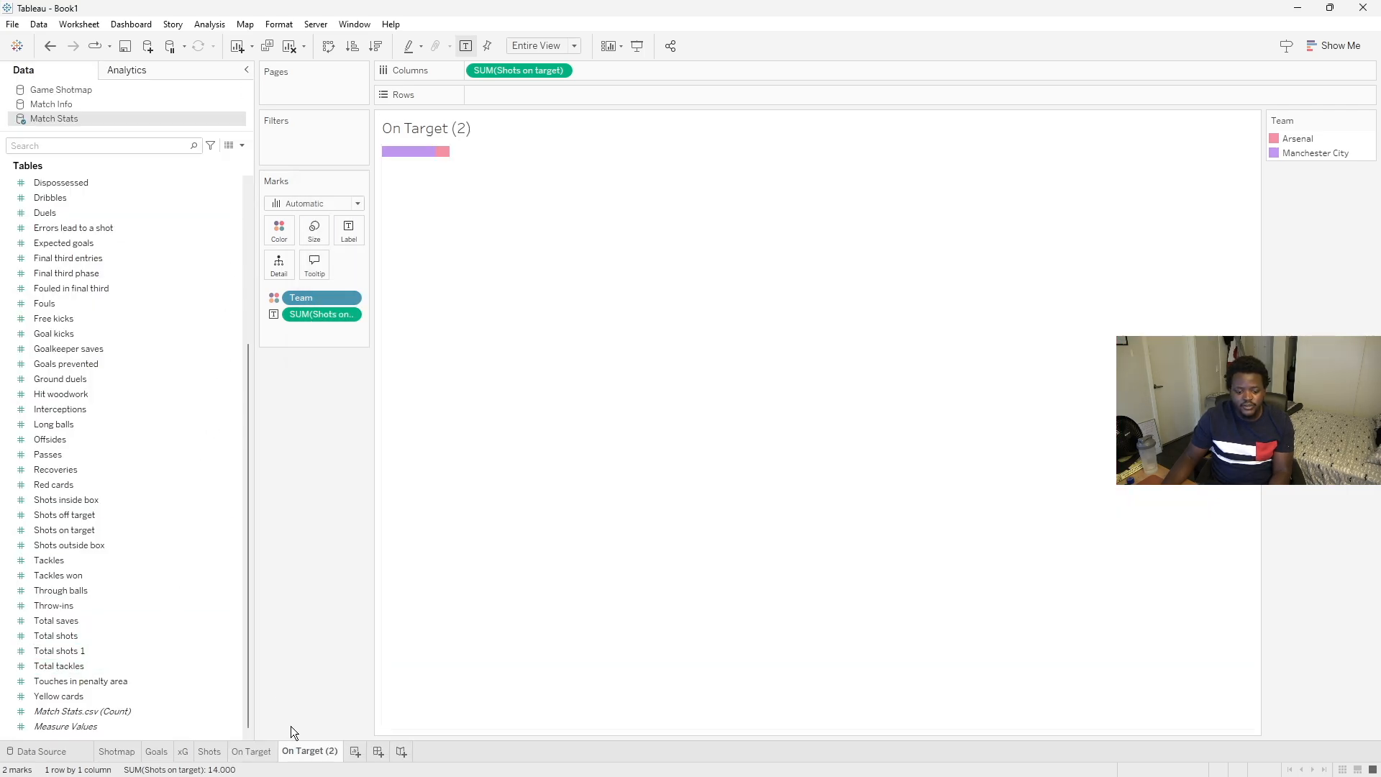
right_click(300, 751)
left_click(342, 597)
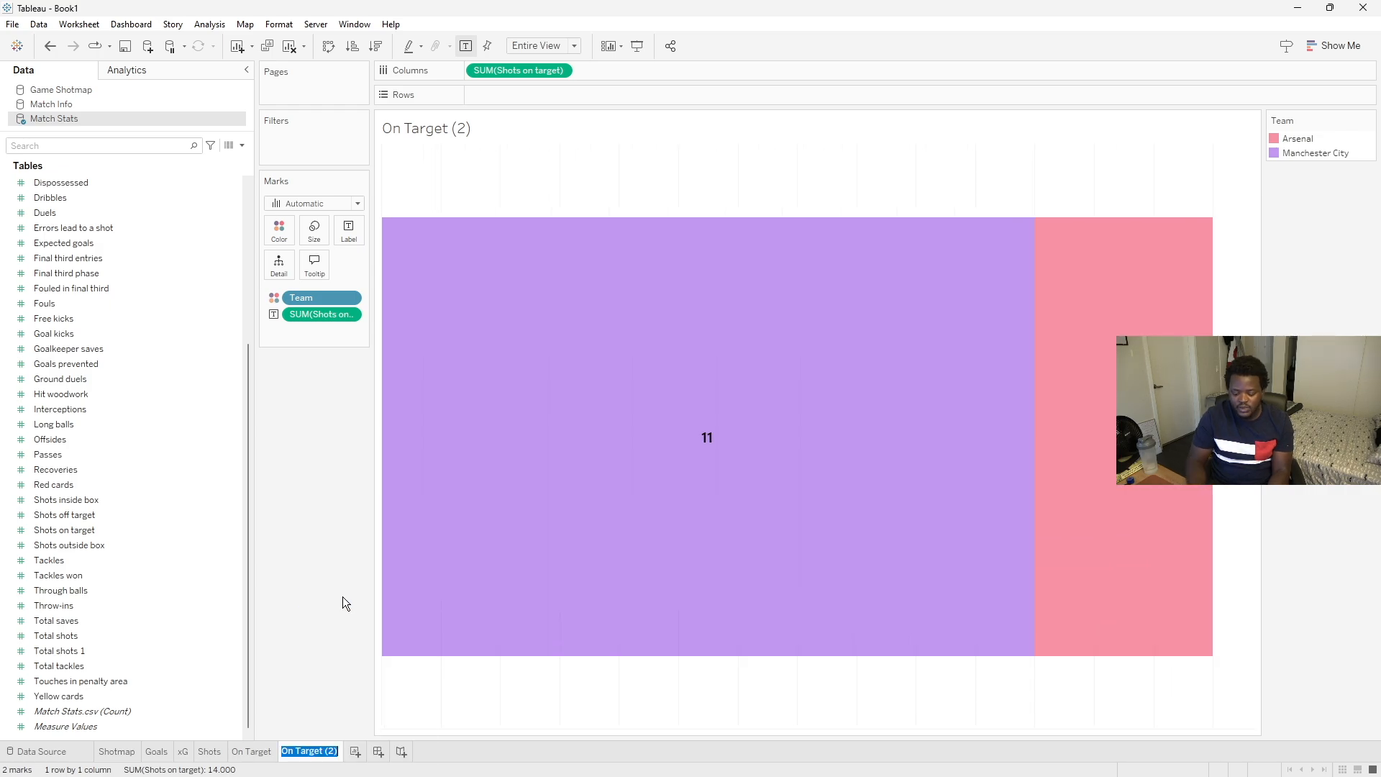
key("Caps_Lock")
type("P")
key("Caps_Lock")
type("ossession")
key("Return")
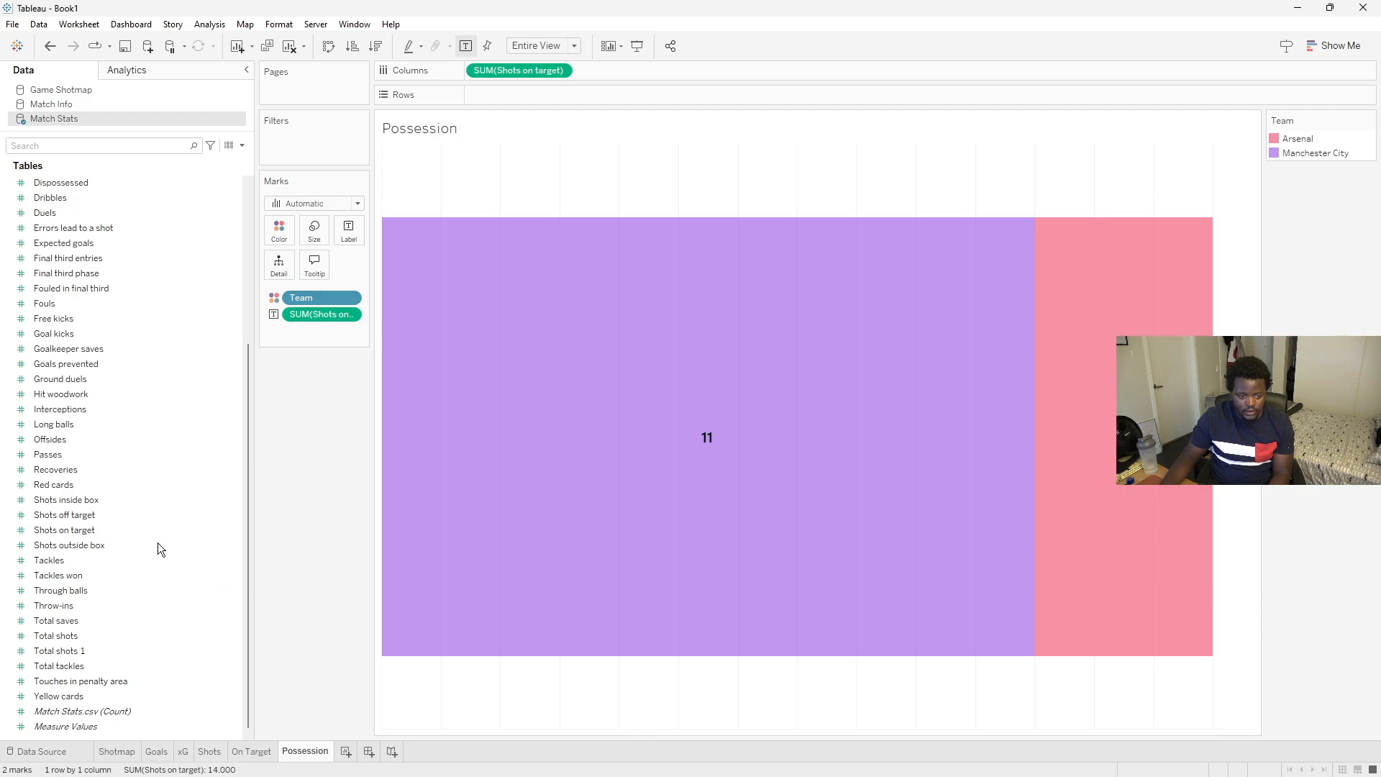
- Search the fields for pos and replace Shots on target with Ball possession on Columns and the bar labels
scroll(144, 647, "up", 5)
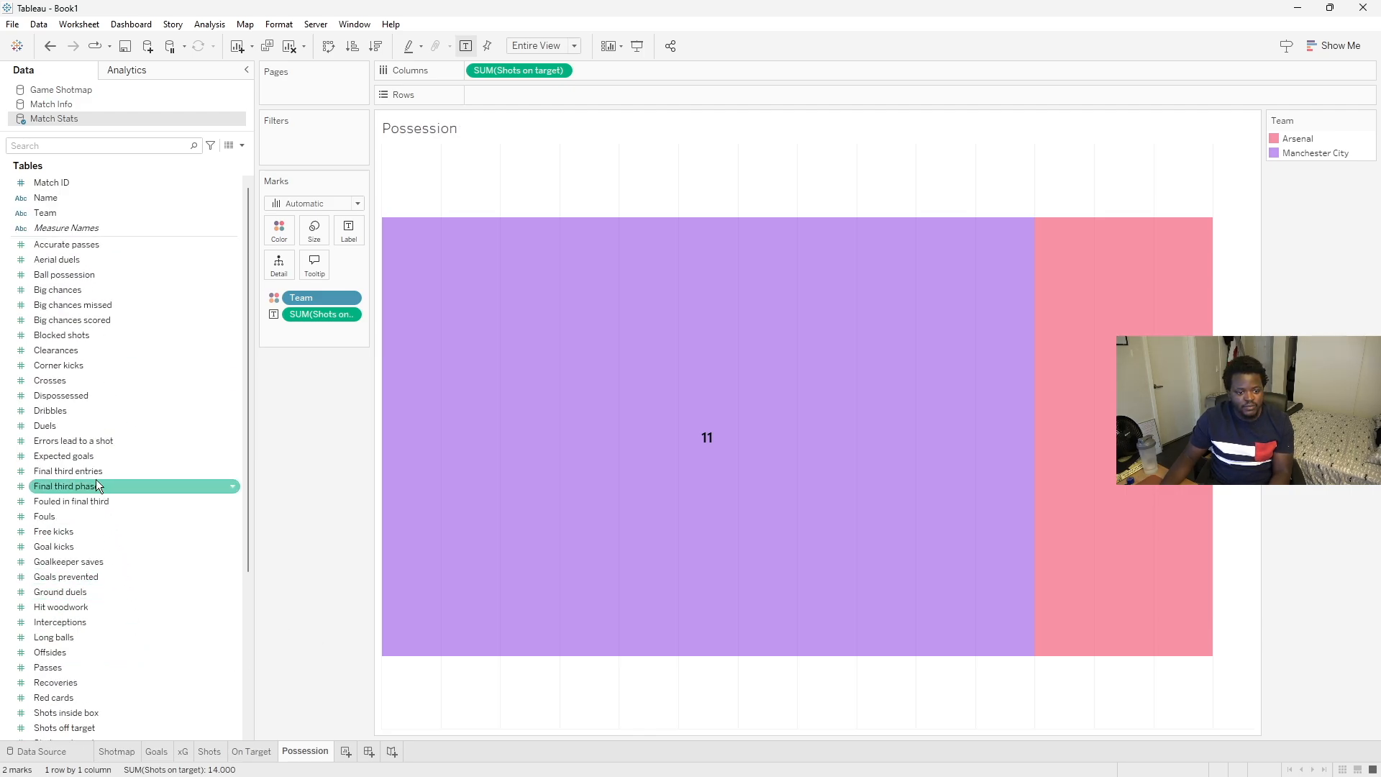
left_click(79, 145)
type("pos")
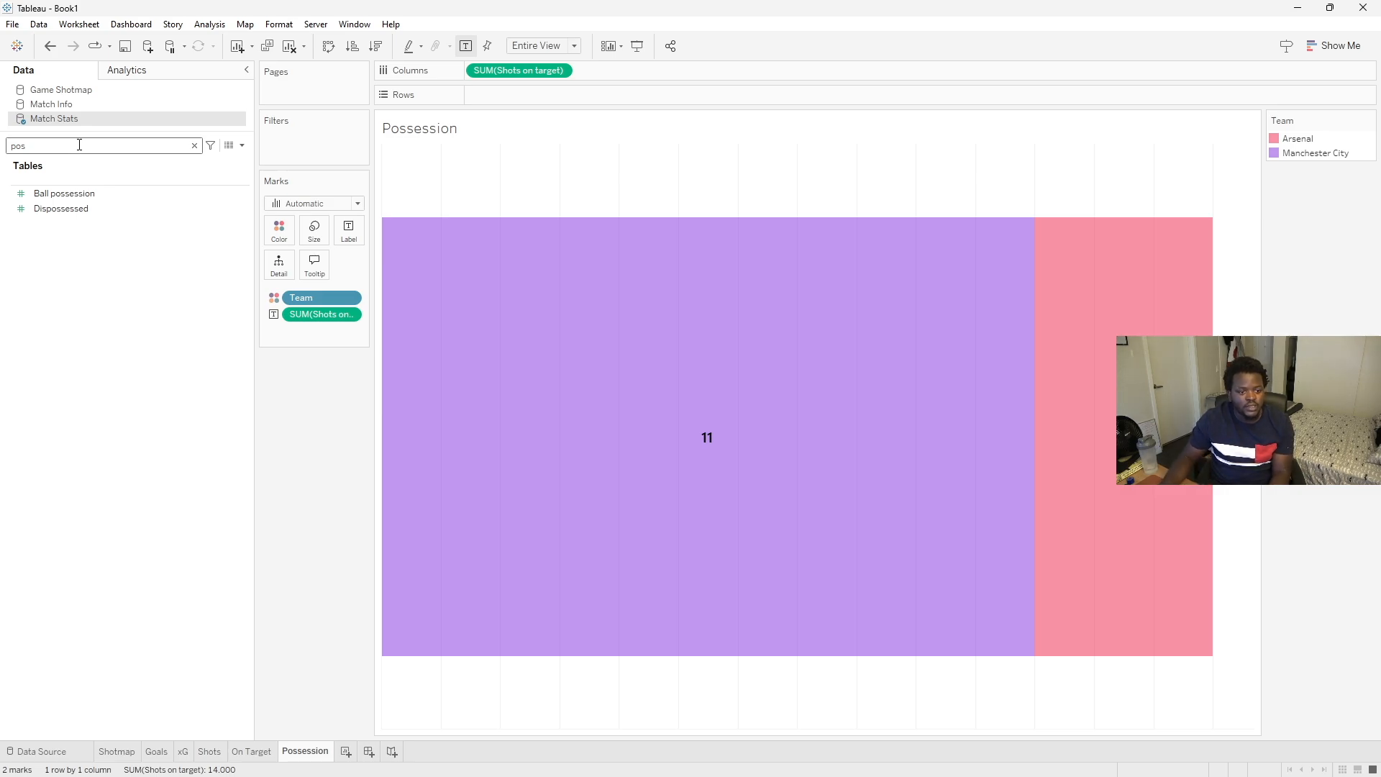
left_click(58, 196)
left_click_drag(59, 197, 502, 68)
left_click_drag(33, 193, 299, 310)
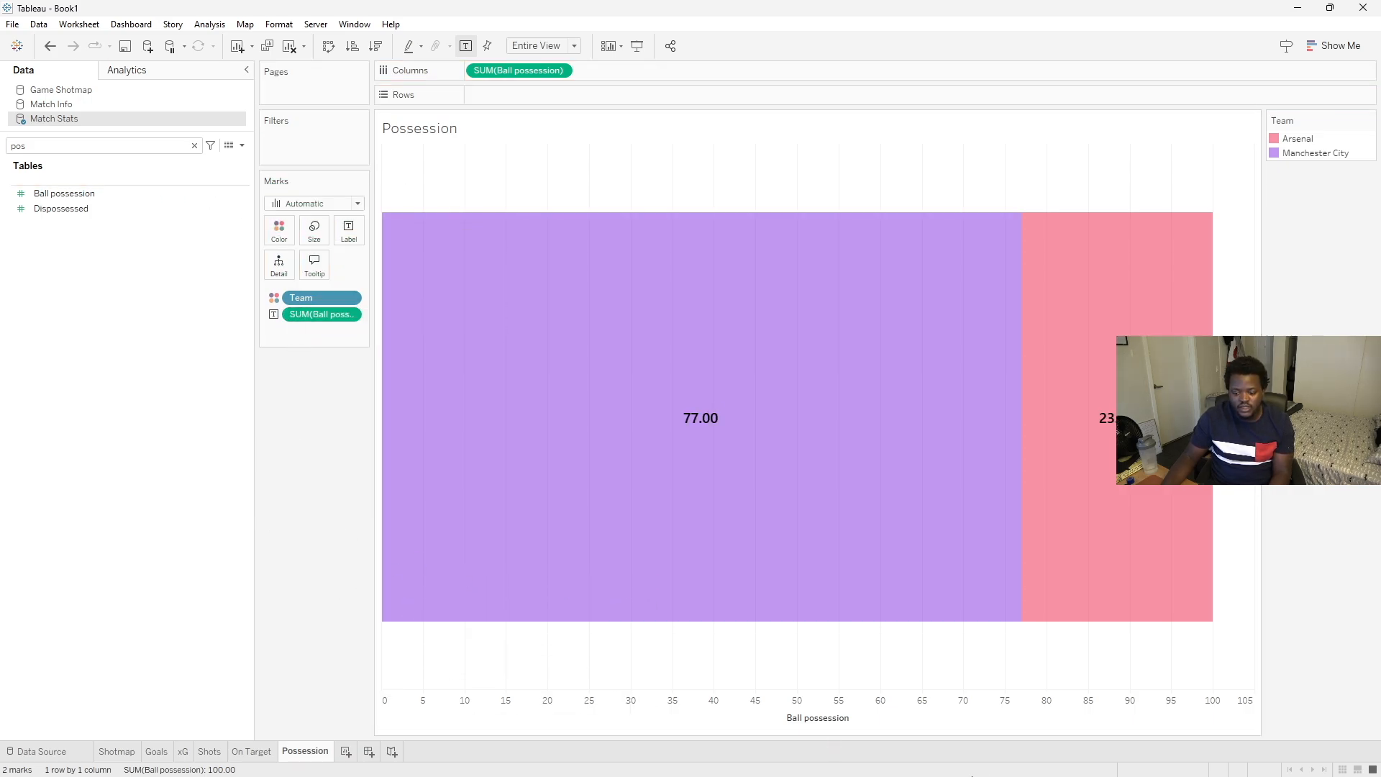
- Format the Ball possession labels as custom numbers with no decimals and a % suffix
left_click(1040, 764)
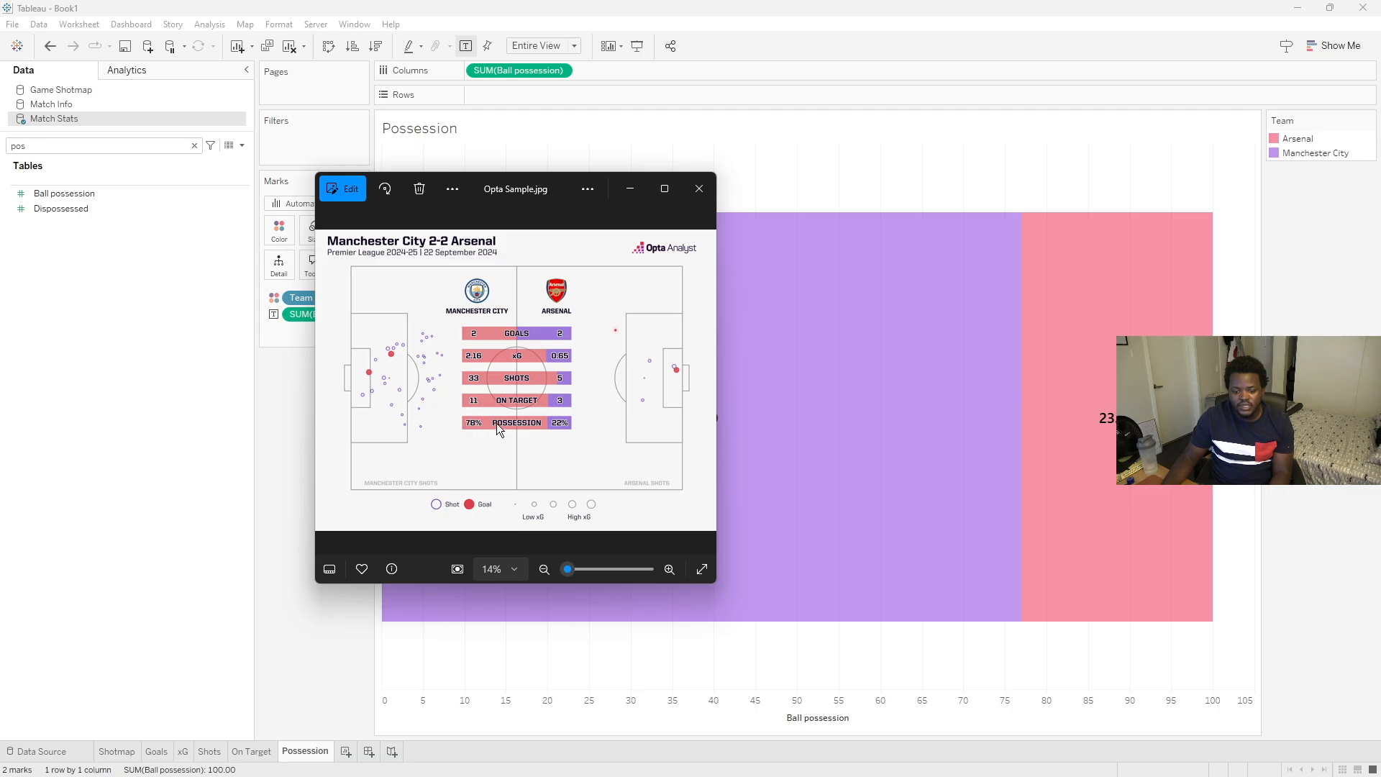
left_click(286, 444)
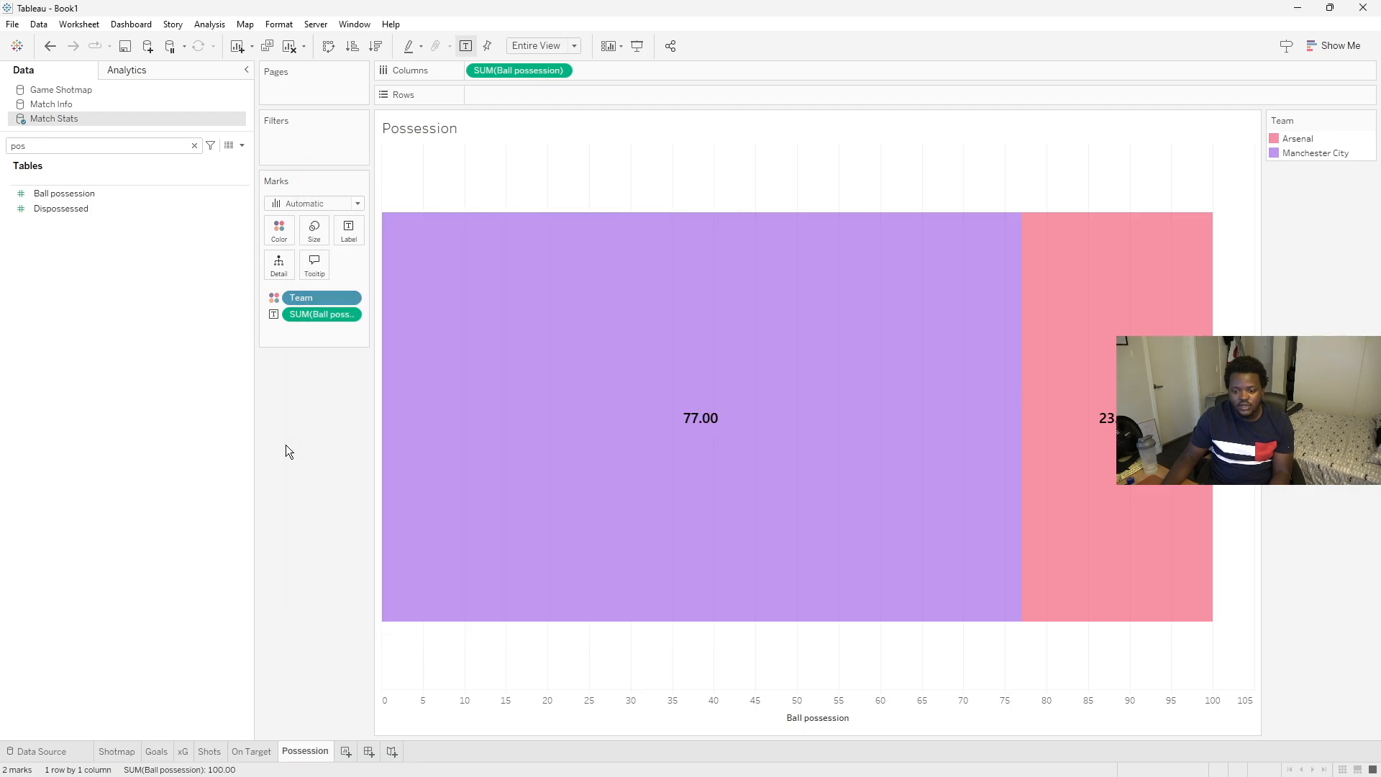
right_click(691, 419)
left_click(742, 483)
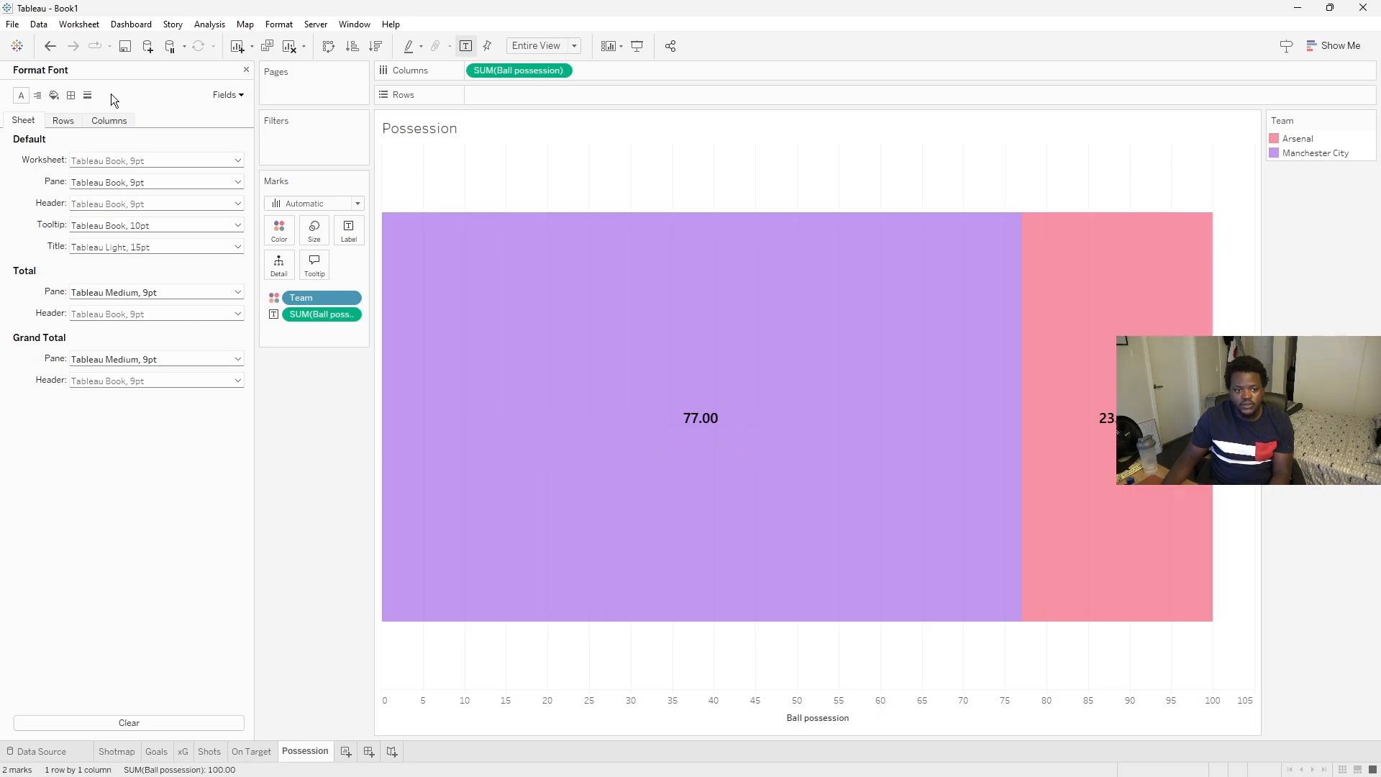
left_click(228, 96)
left_click(245, 127)
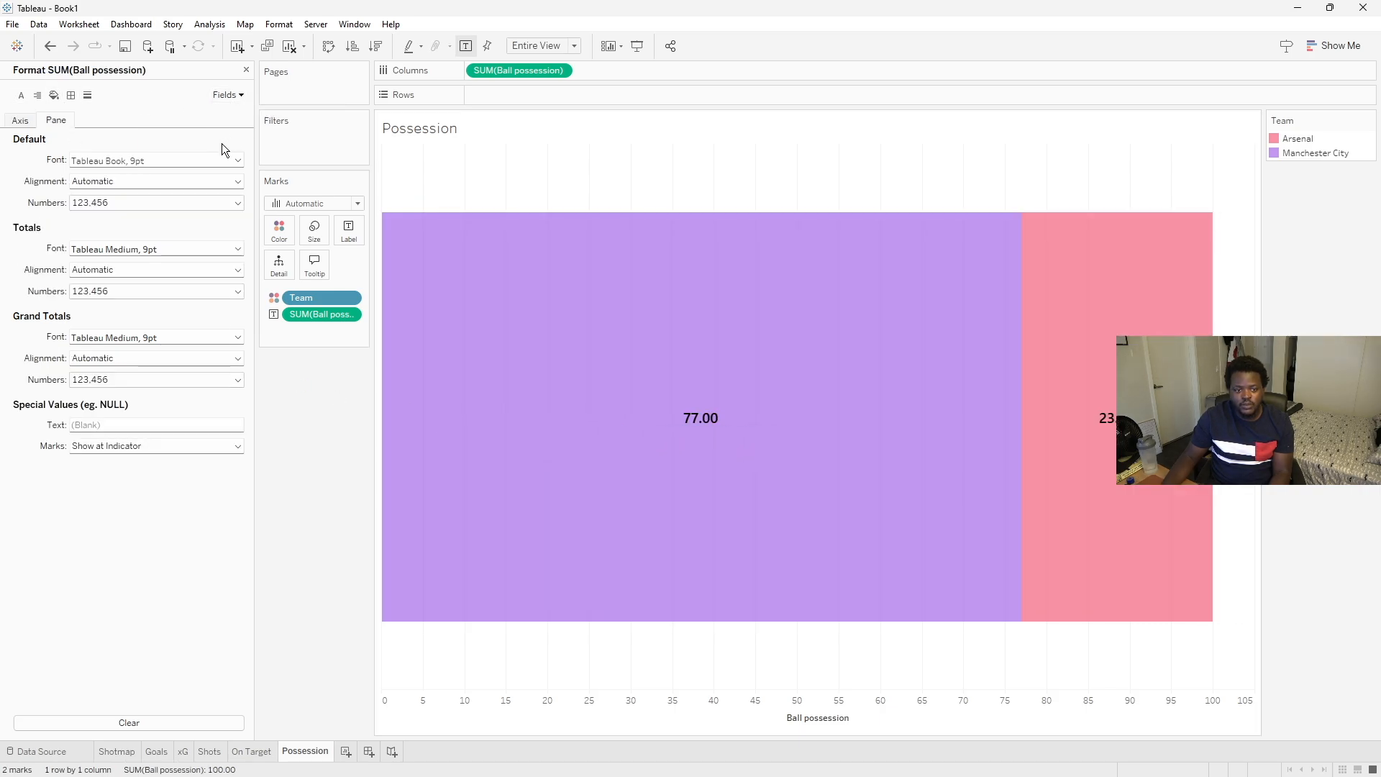
left_click(209, 204)
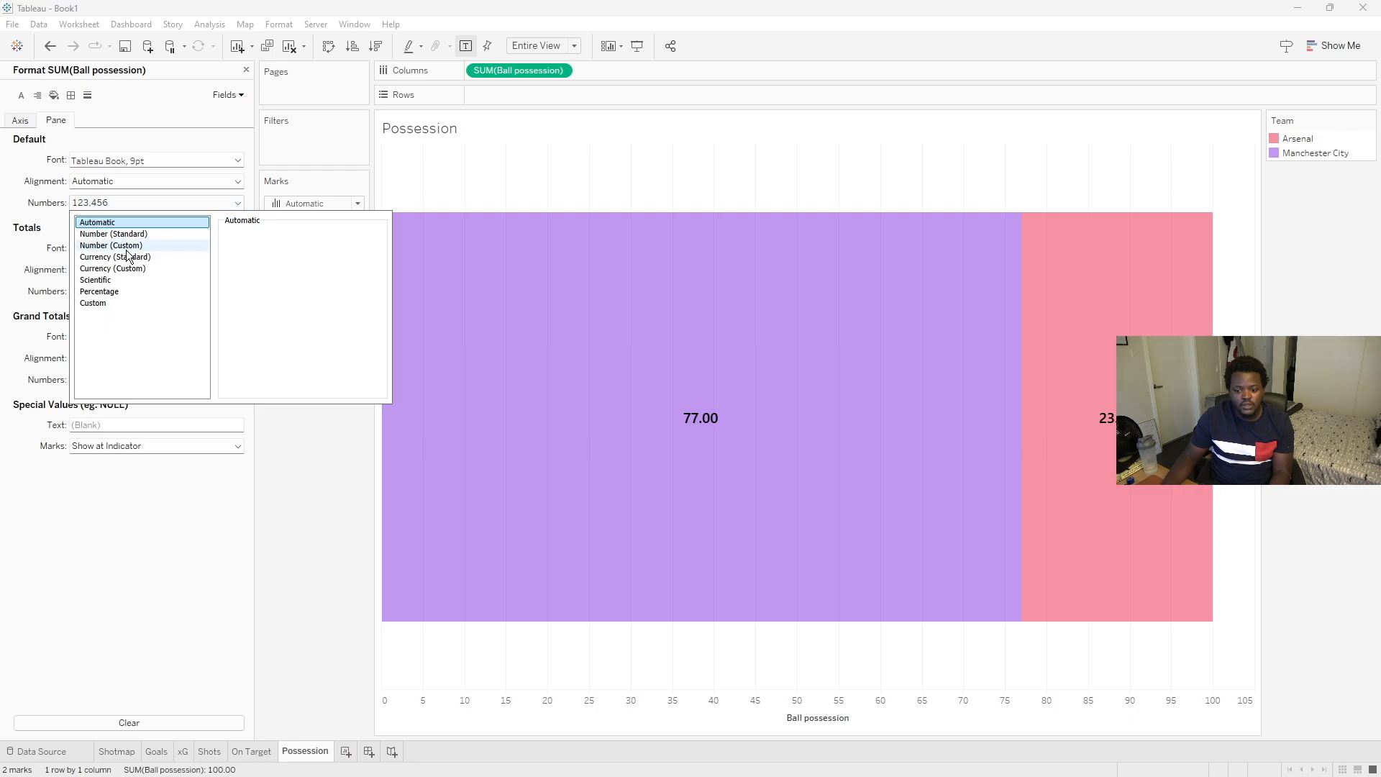
left_click(126, 249)
left_click(264, 253)
left_click(264, 253)
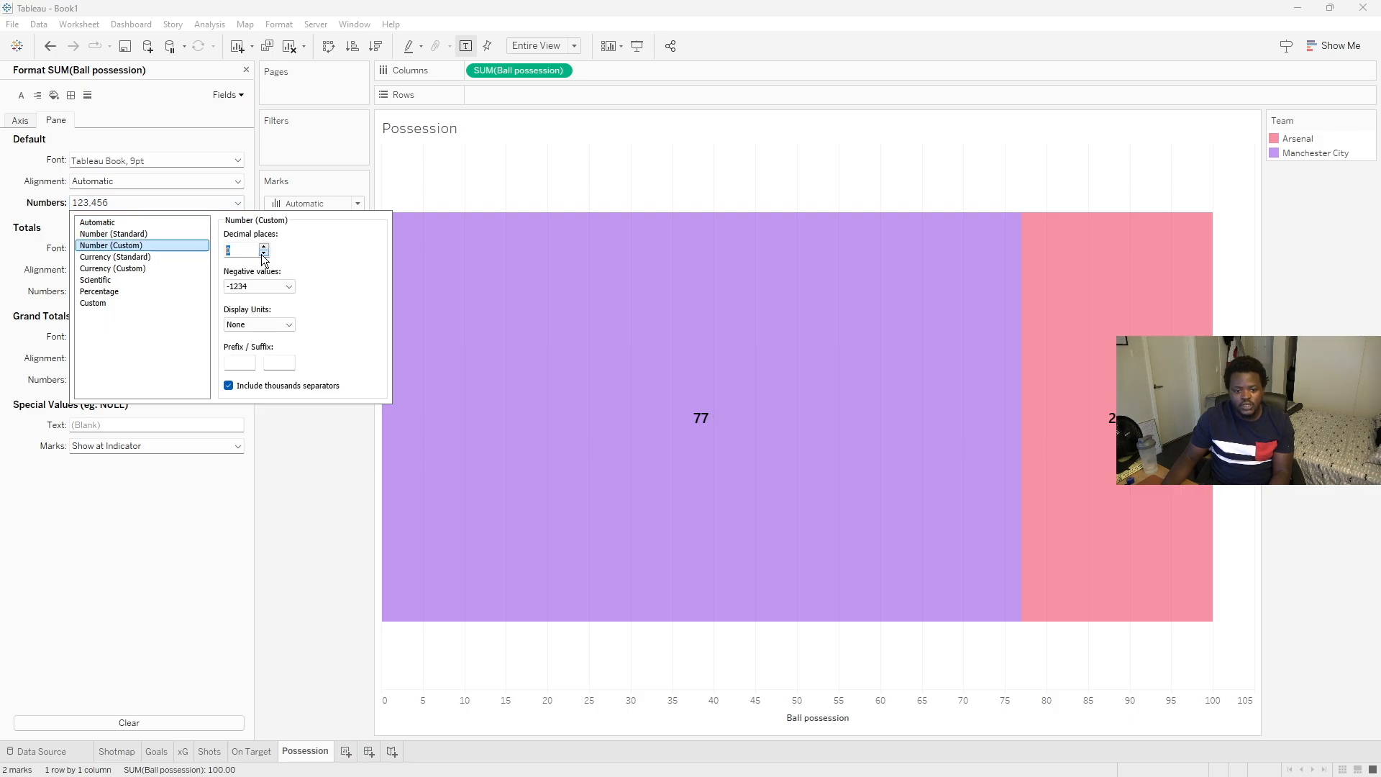
type("%")
left_click(296, 585)
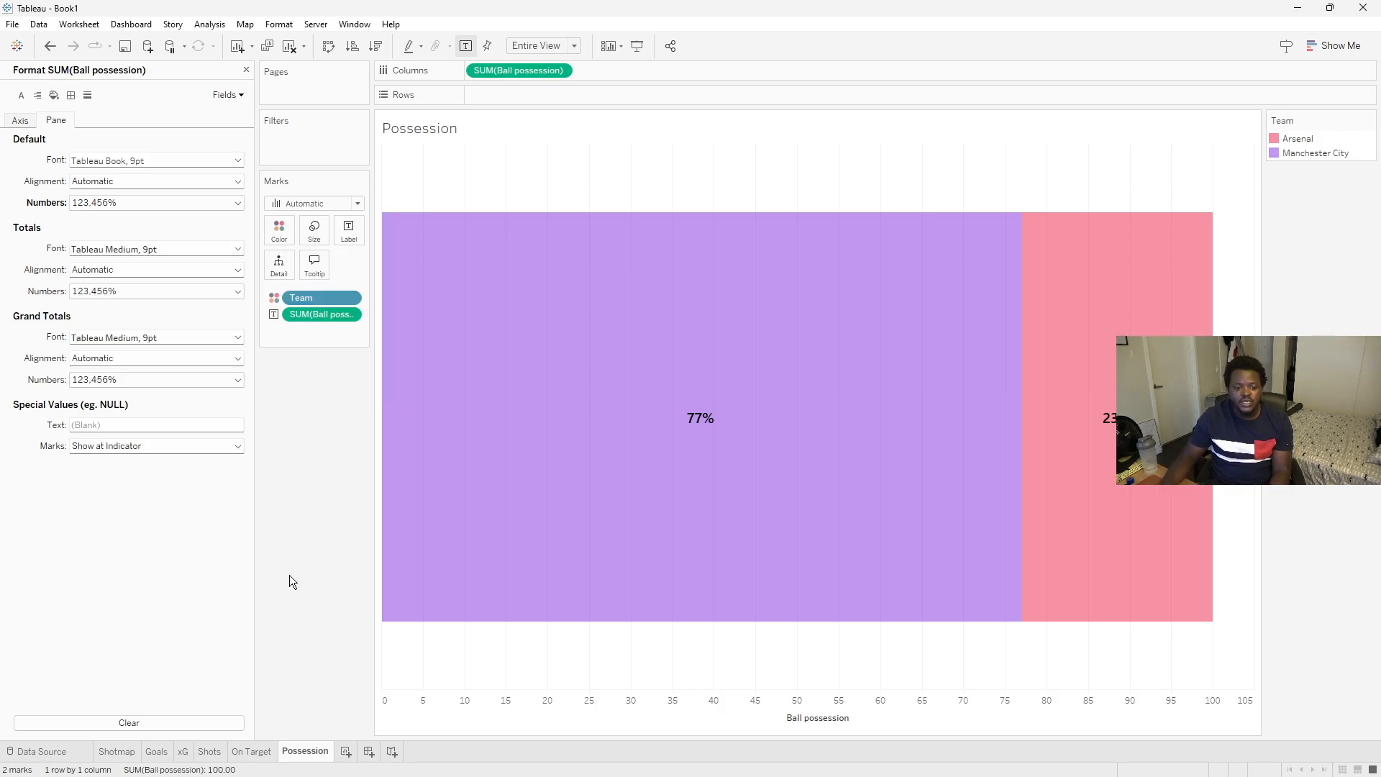
left_click(247, 70)
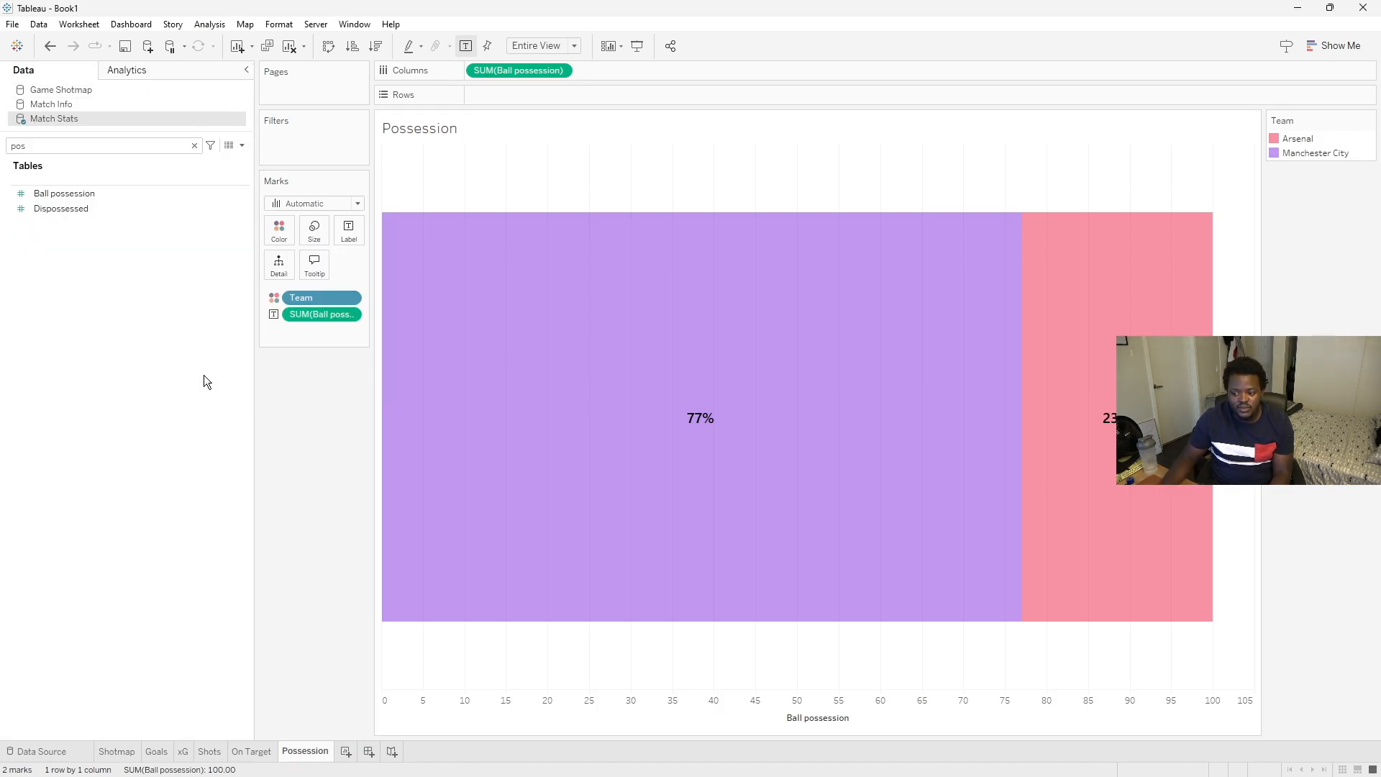
- Fix the Ball possession axis to a custom range ending at 100, then hide the axis header
right_click(614, 727)
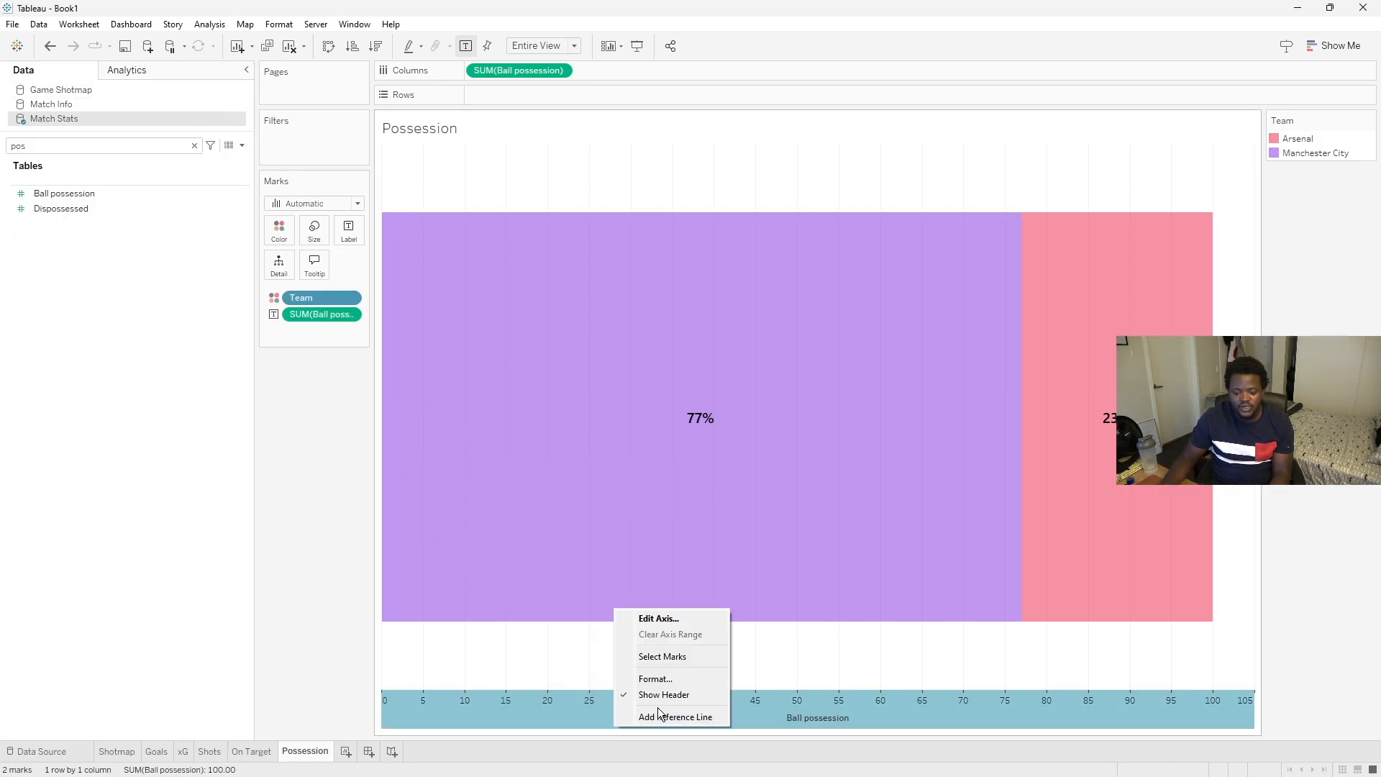
left_click(650, 619)
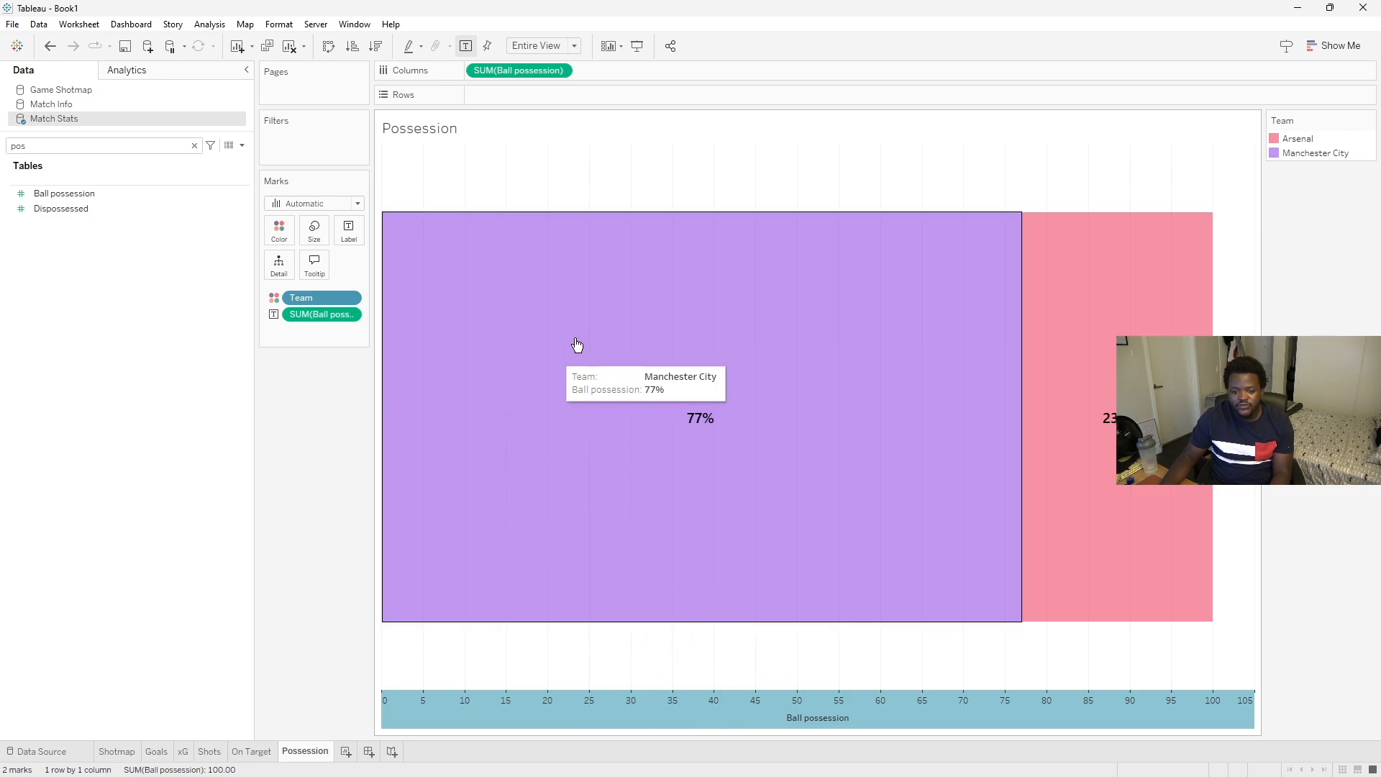
left_click(552, 280)
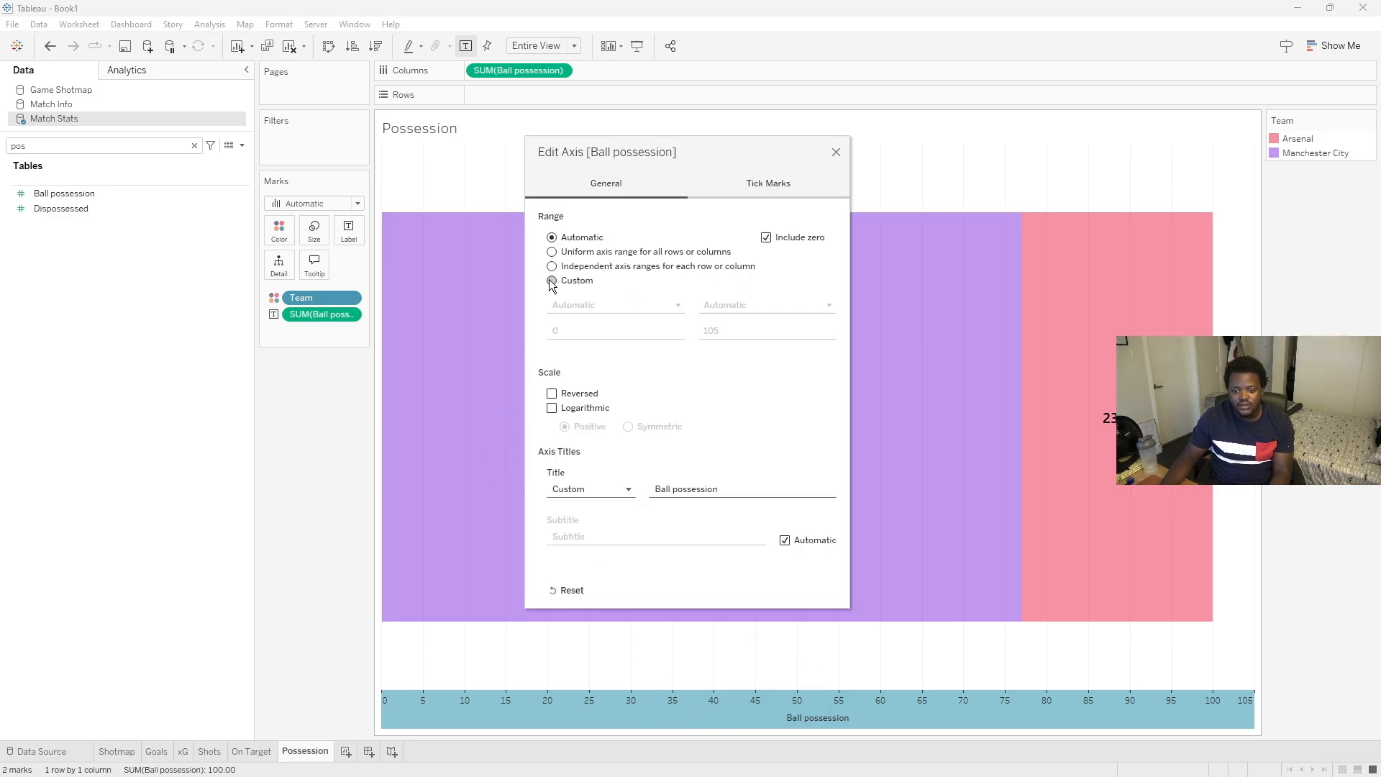
left_click(759, 337)
type("100")
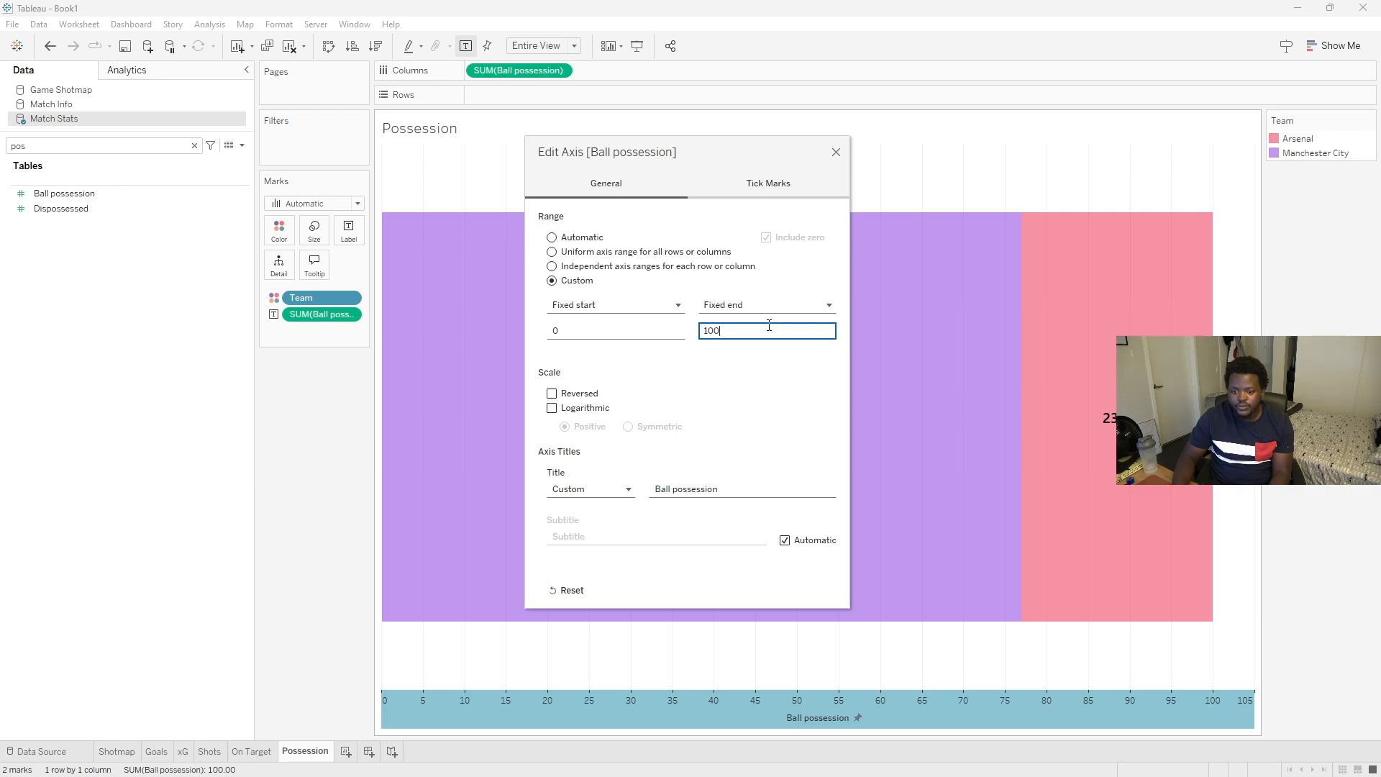
left_click(642, 341)
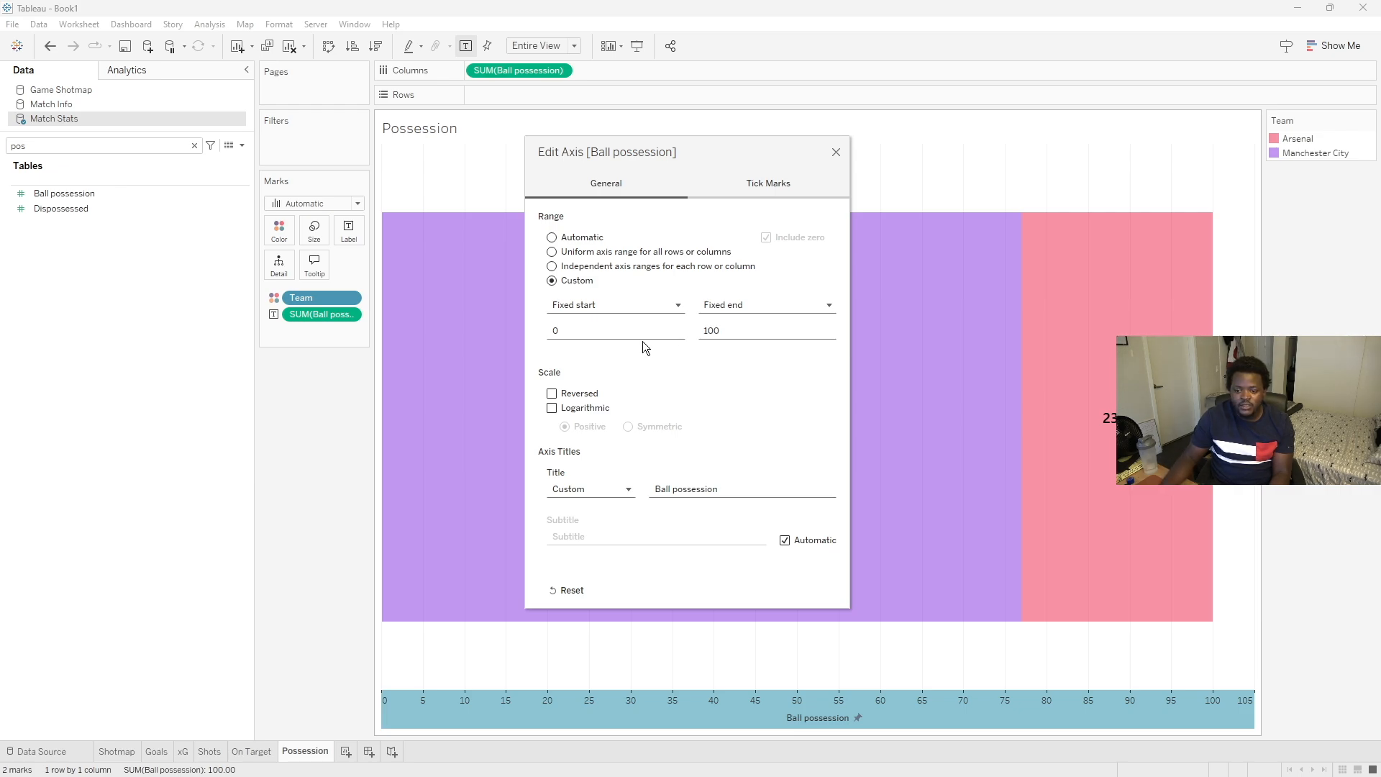
left_click(837, 153)
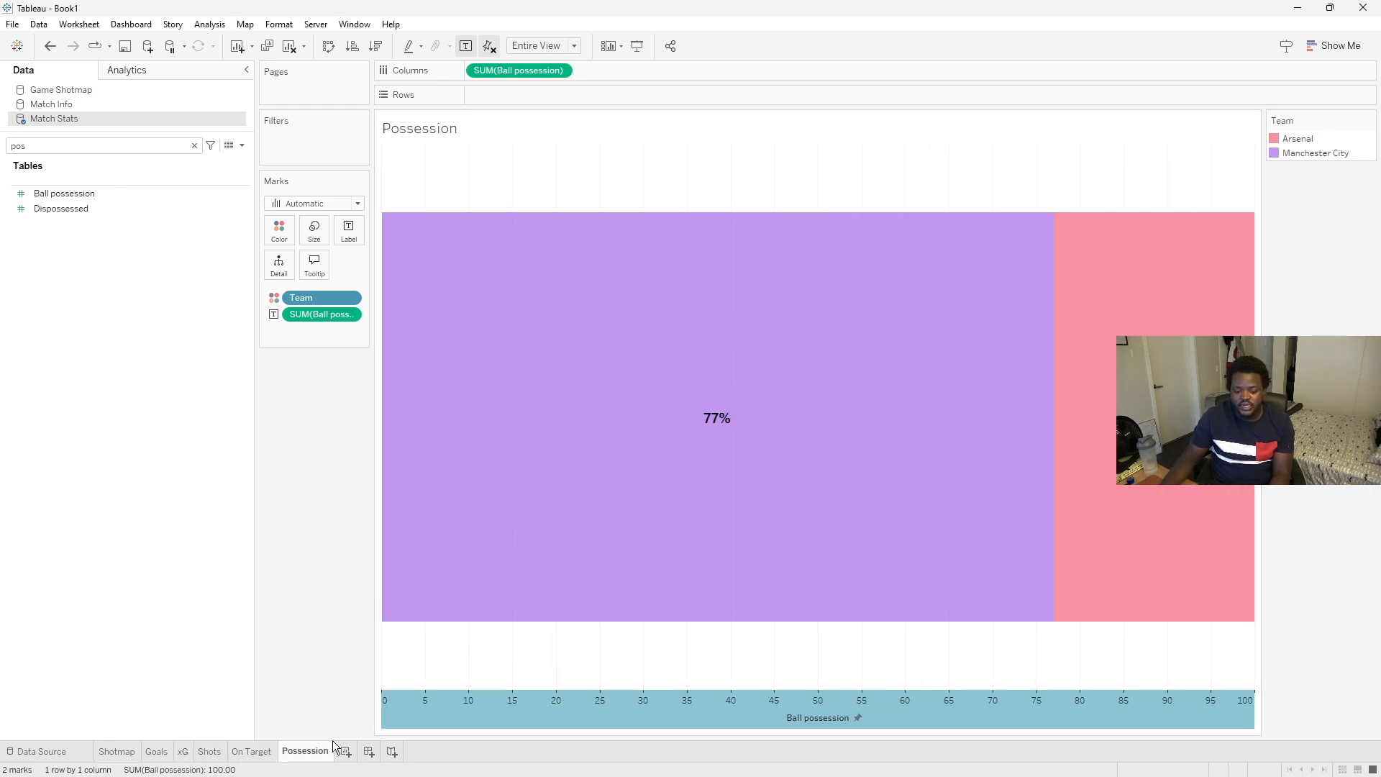
right_click(539, 715)
left_click(610, 680)
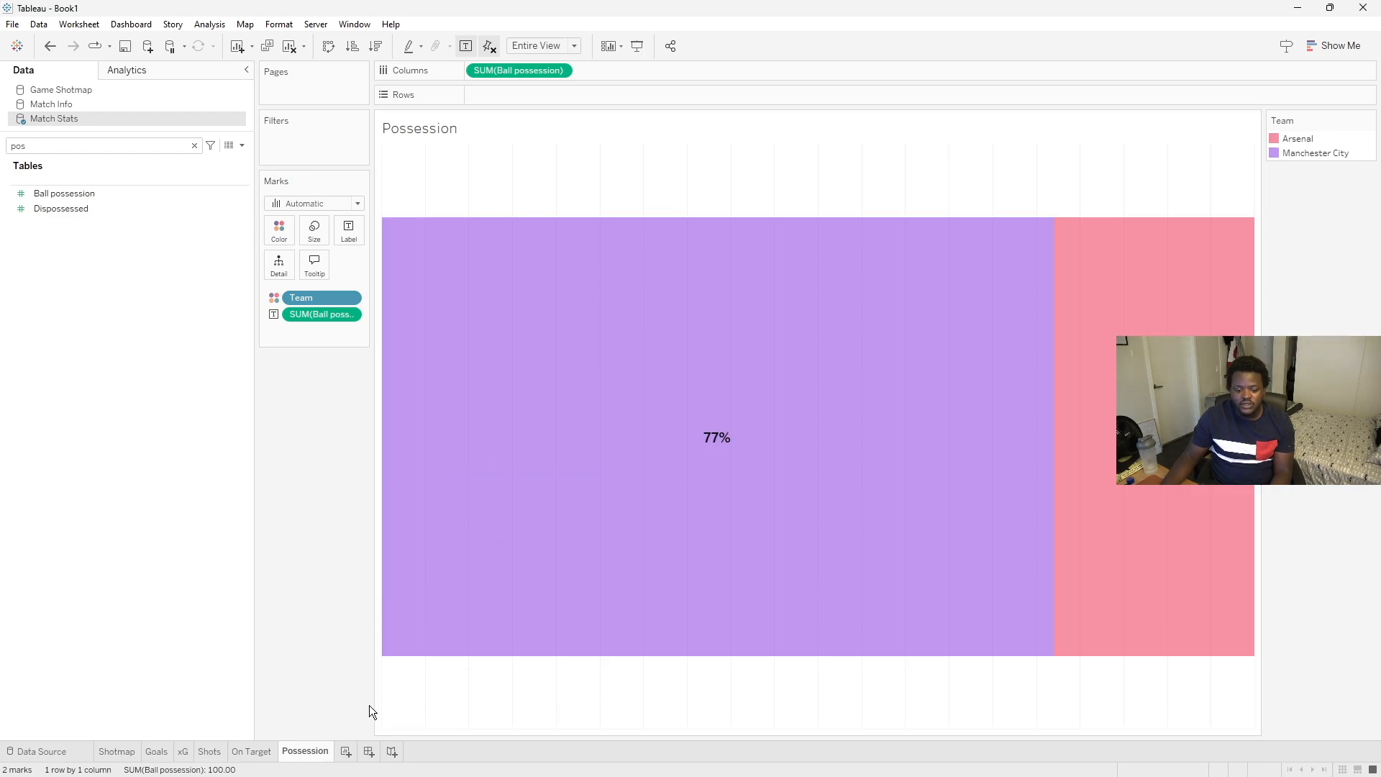
- Check the Opta reference image, add a new worksheet and switch to the Match Info data source with the search cleared
left_click(1040, 761)
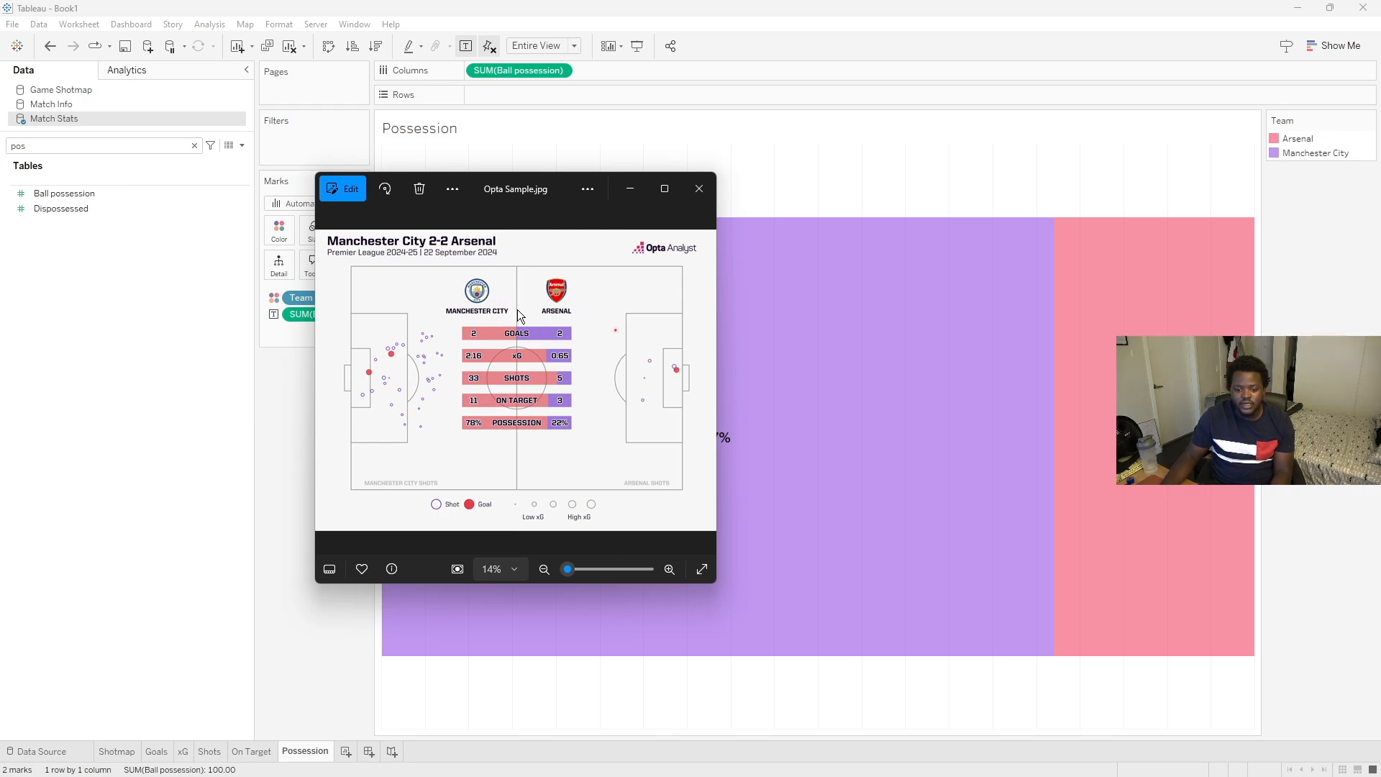
left_click(296, 389)
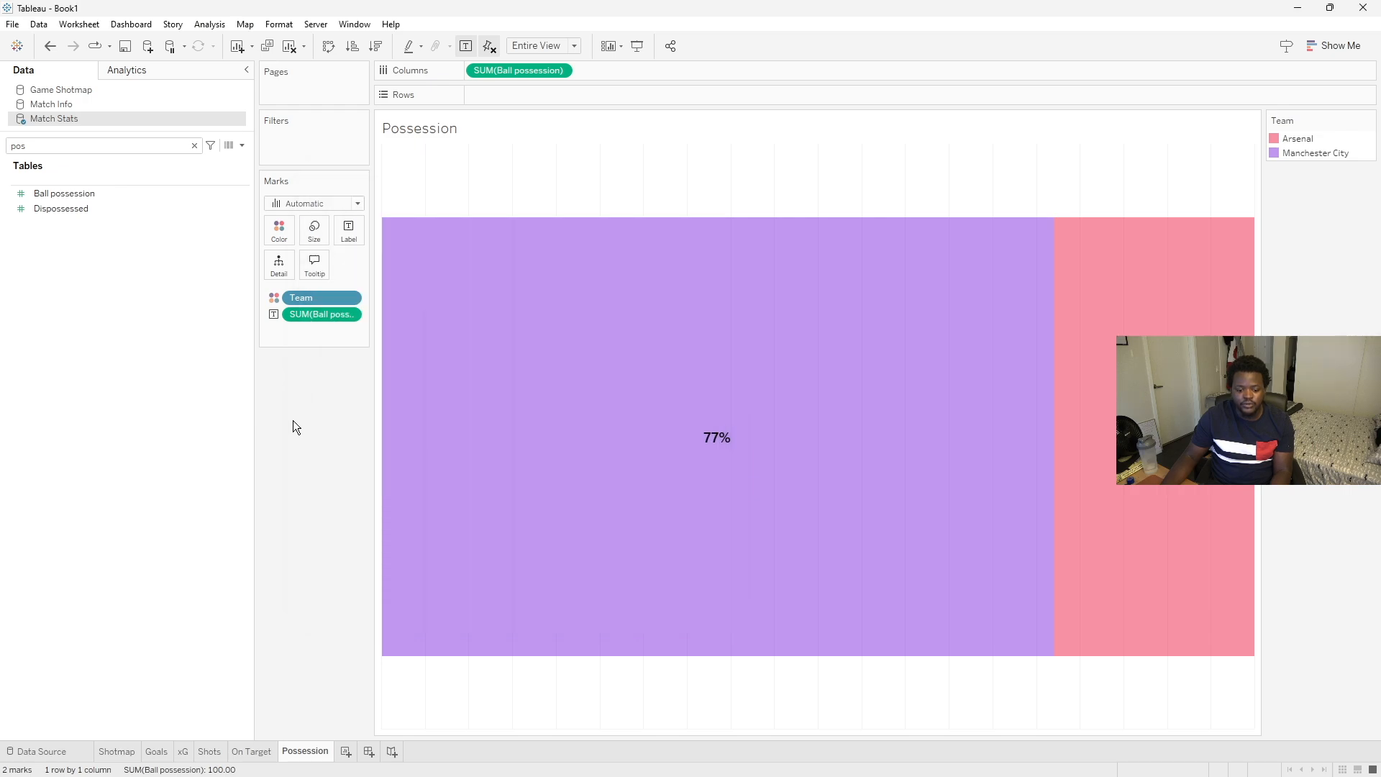
left_click(346, 753)
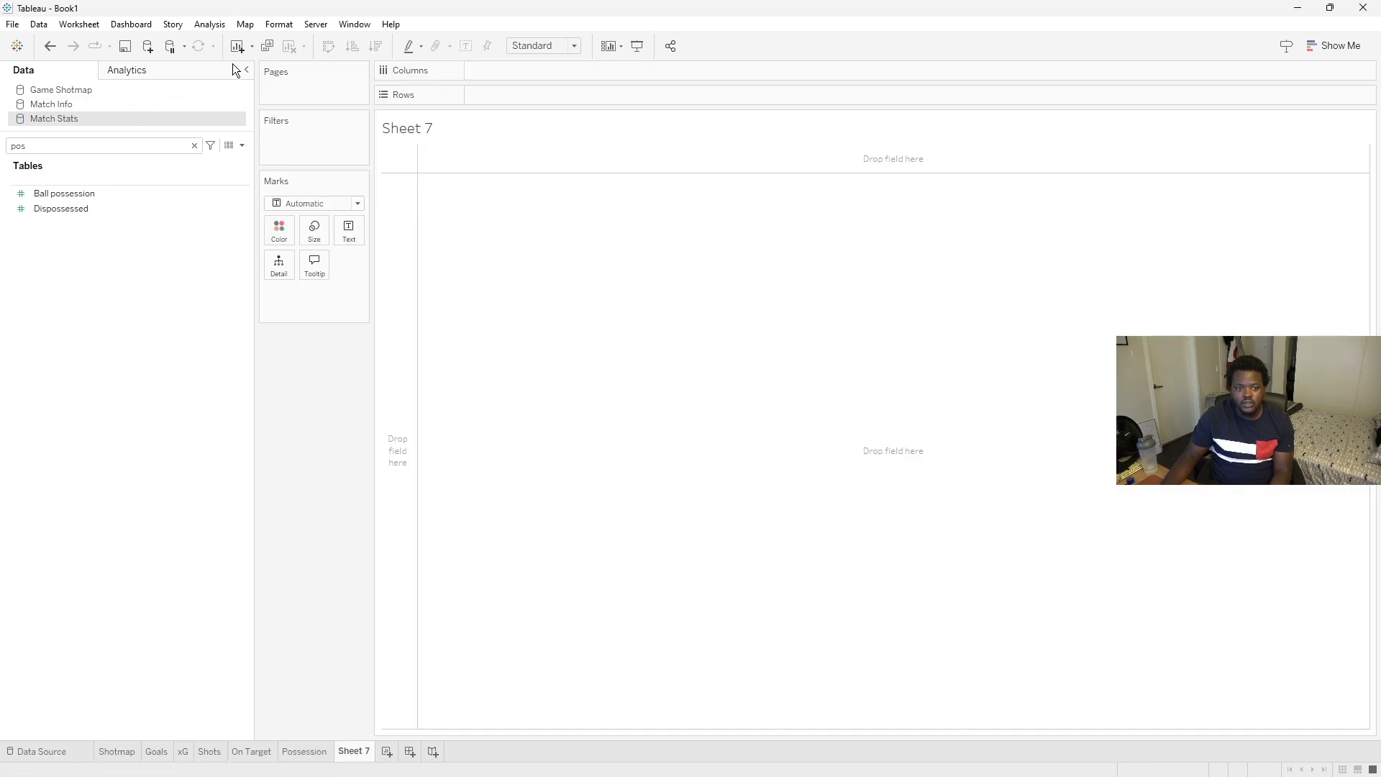
left_click(195, 145)
left_click(84, 108)
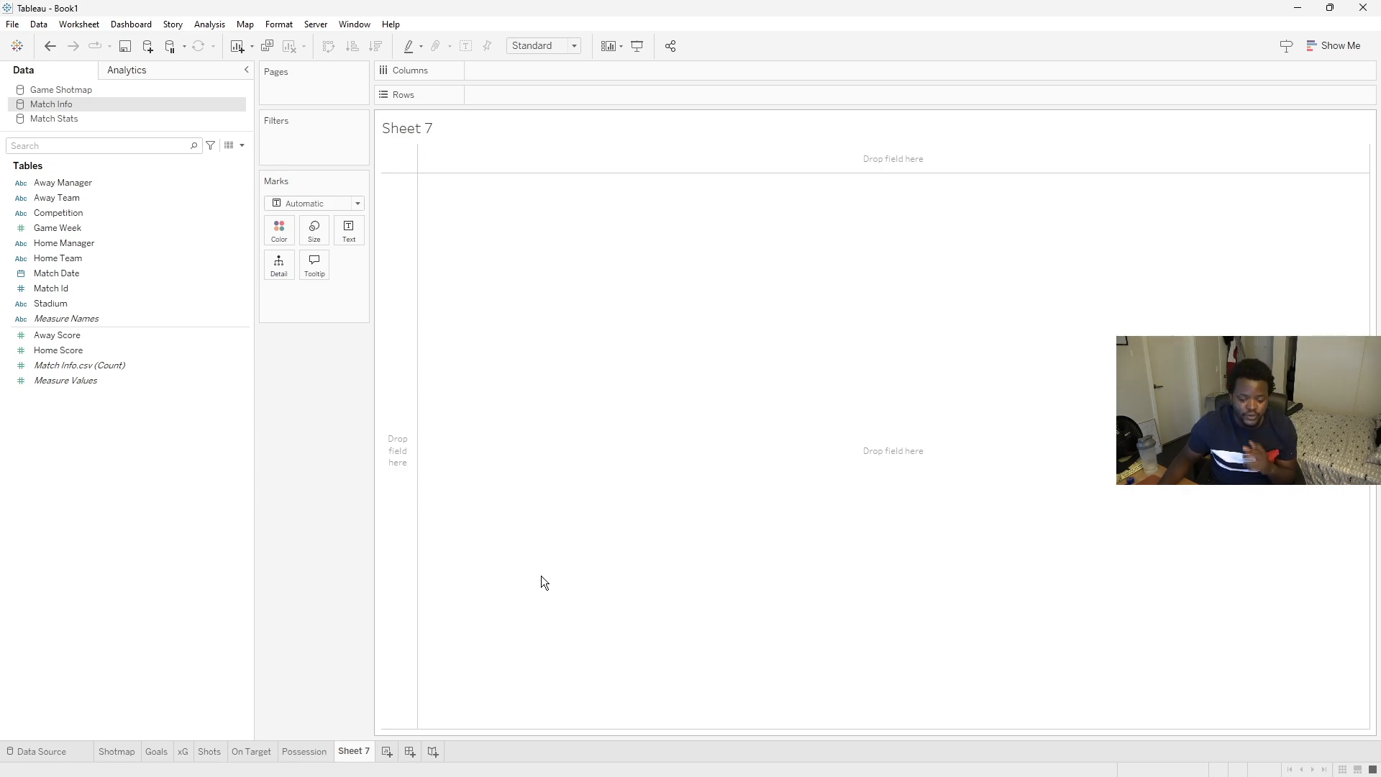
- Browse the Tableau repository's Shapes folder to look through the Premier League club logo images
left_click(564, 759)
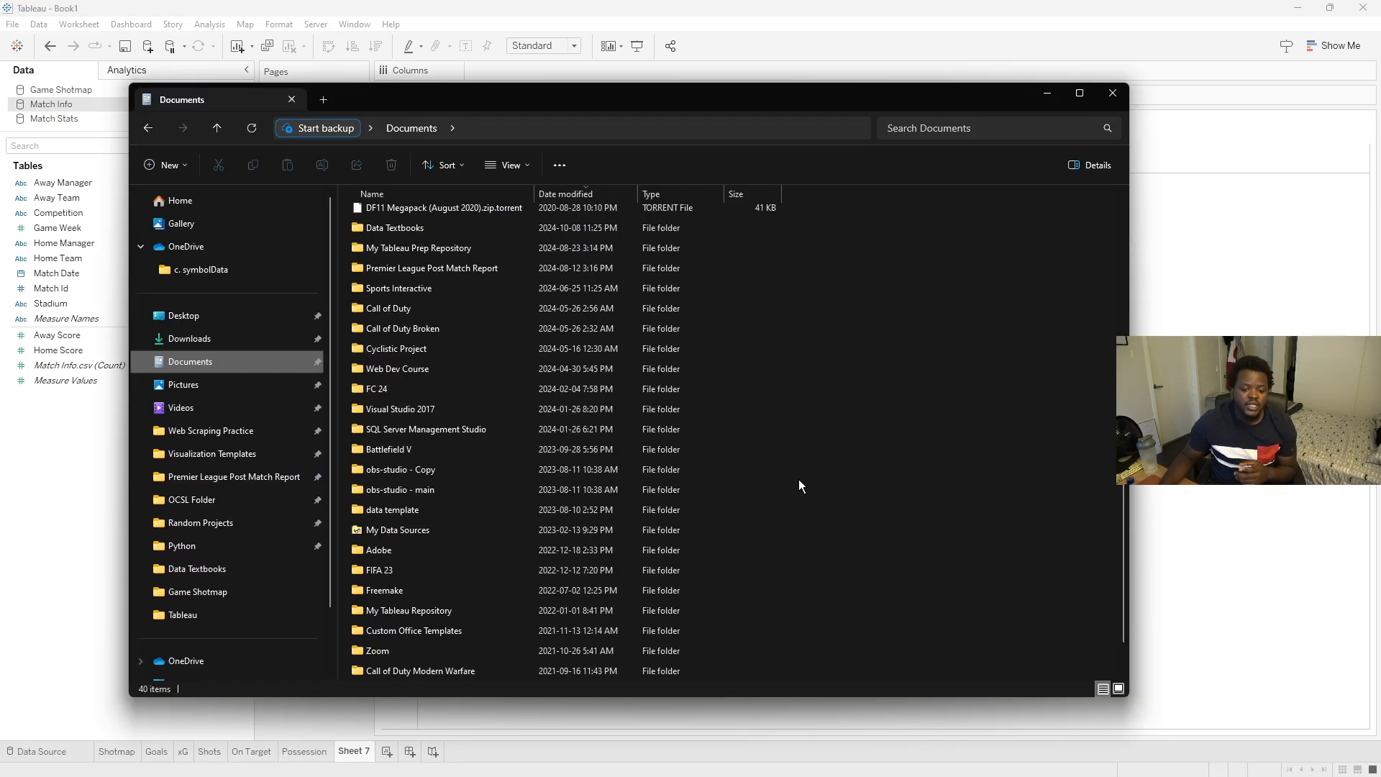
scroll(454, 568, "down", 1)
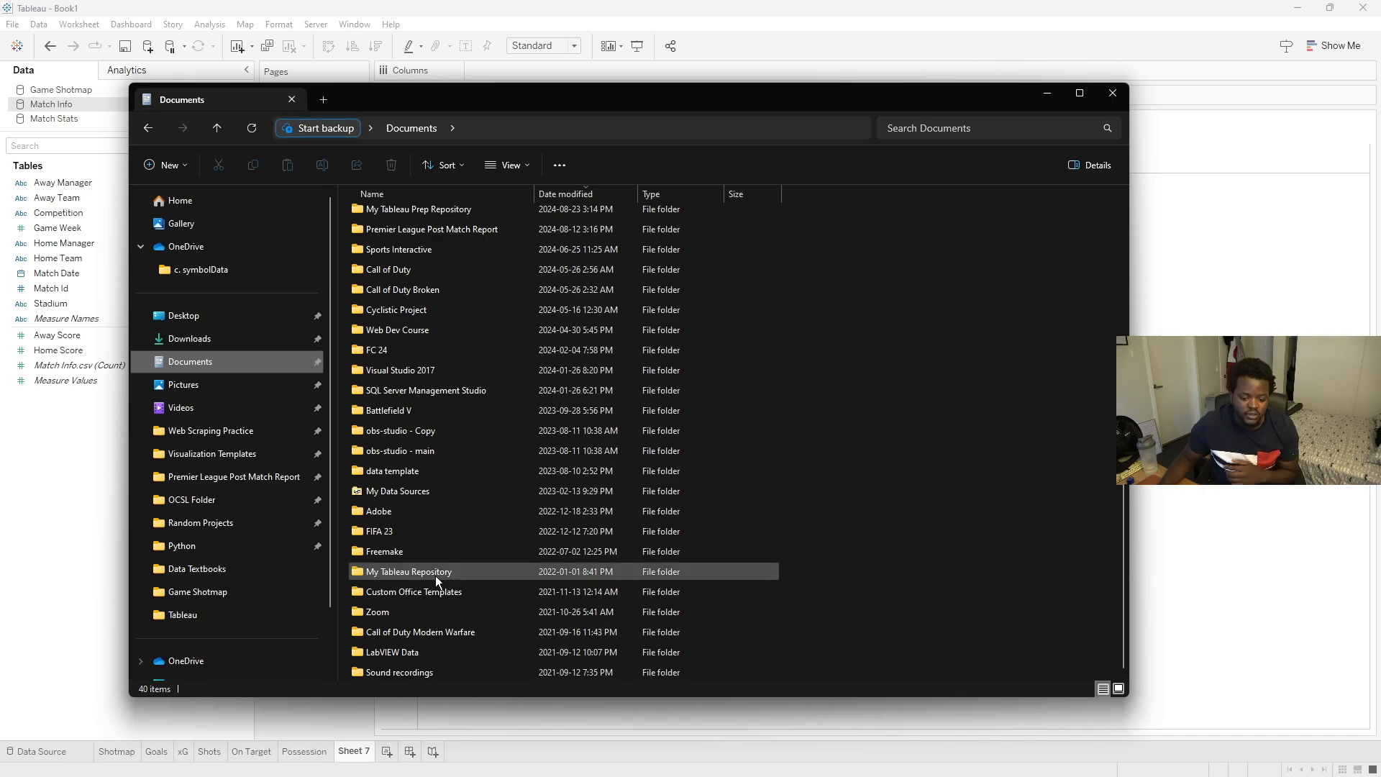
double_click(436, 577)
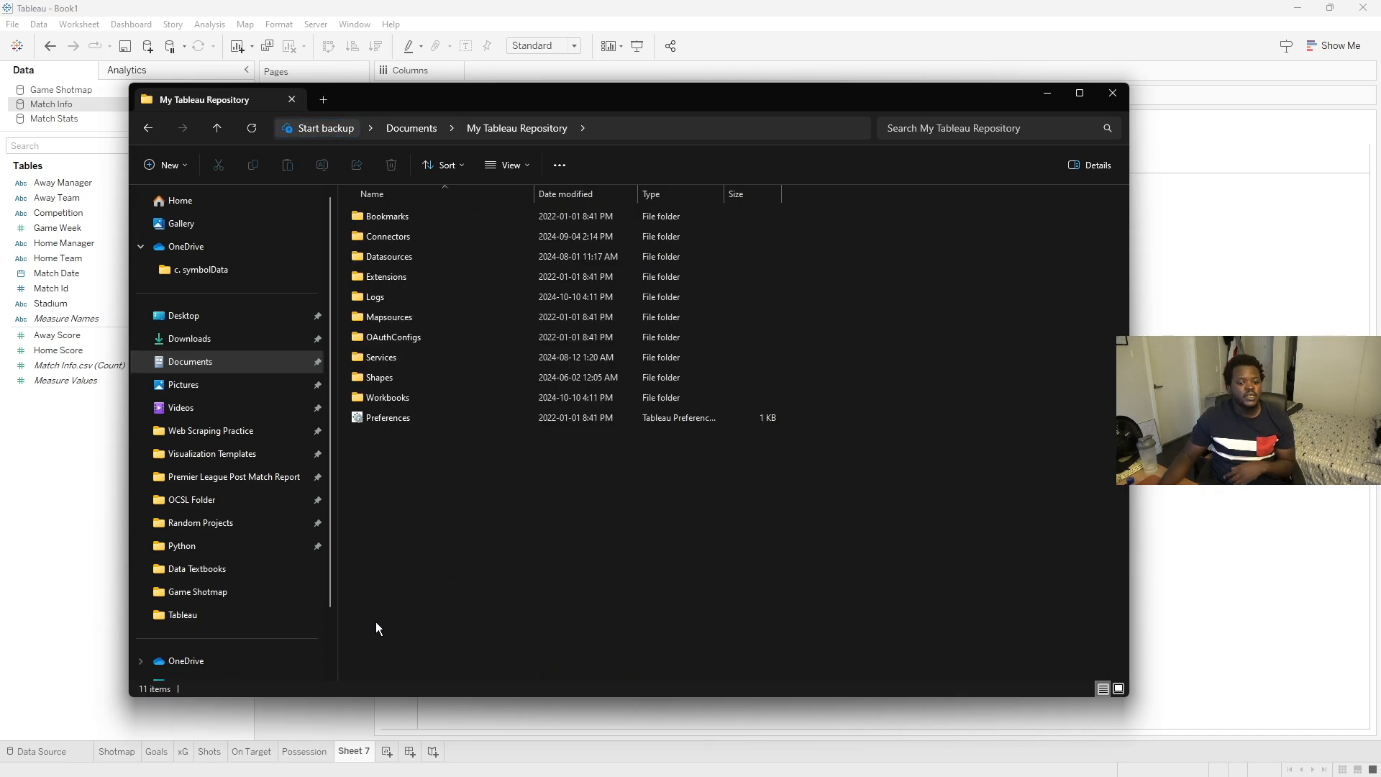
double_click(395, 381)
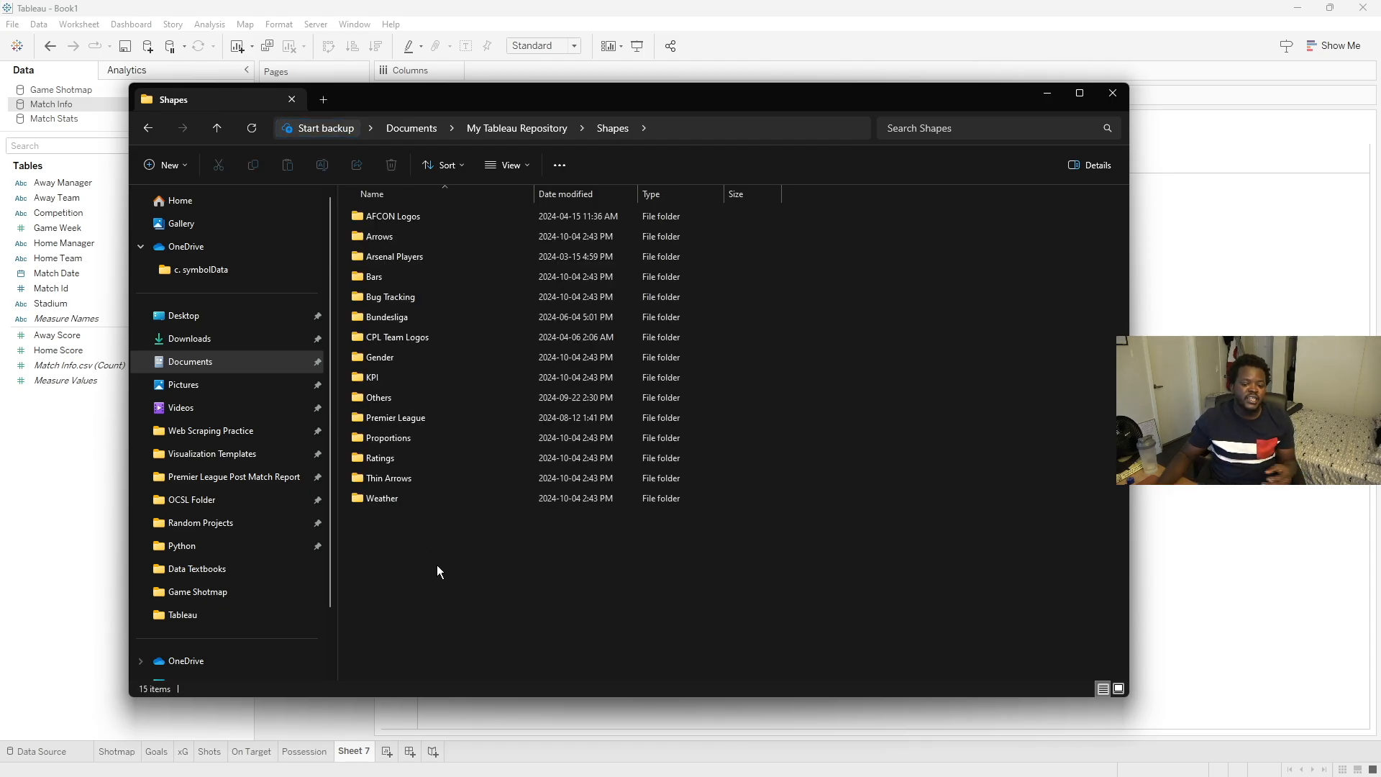
double_click(376, 422)
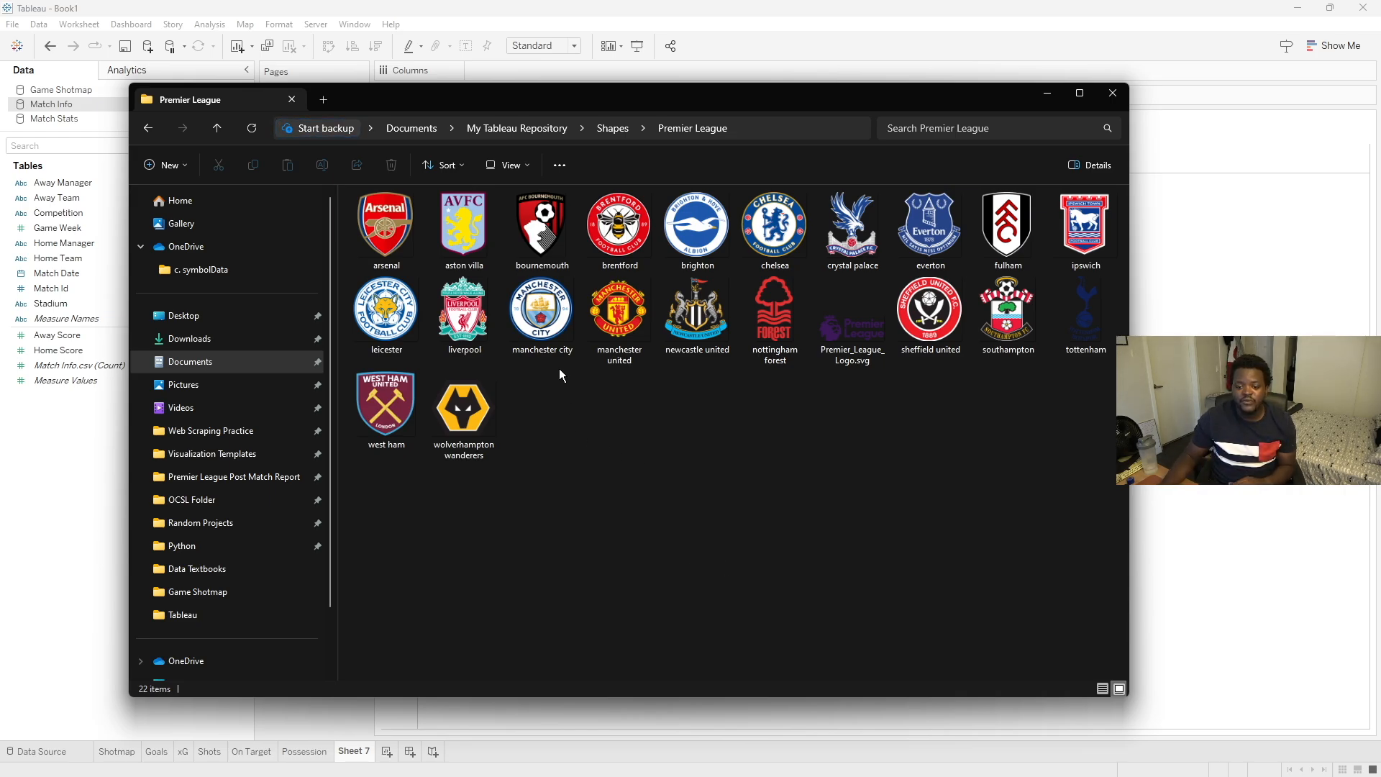
left_click(539, 320)
left_click(357, 227)
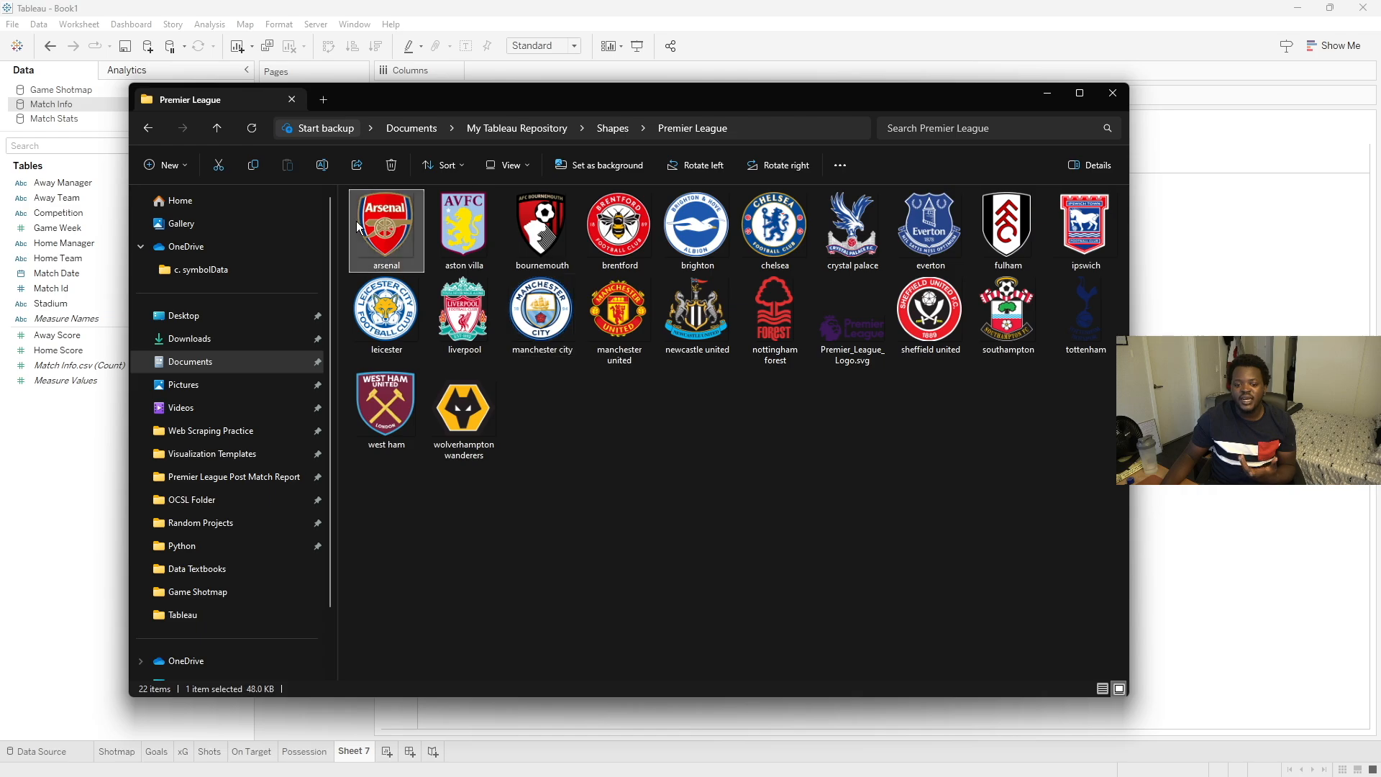
left_click(671, 534)
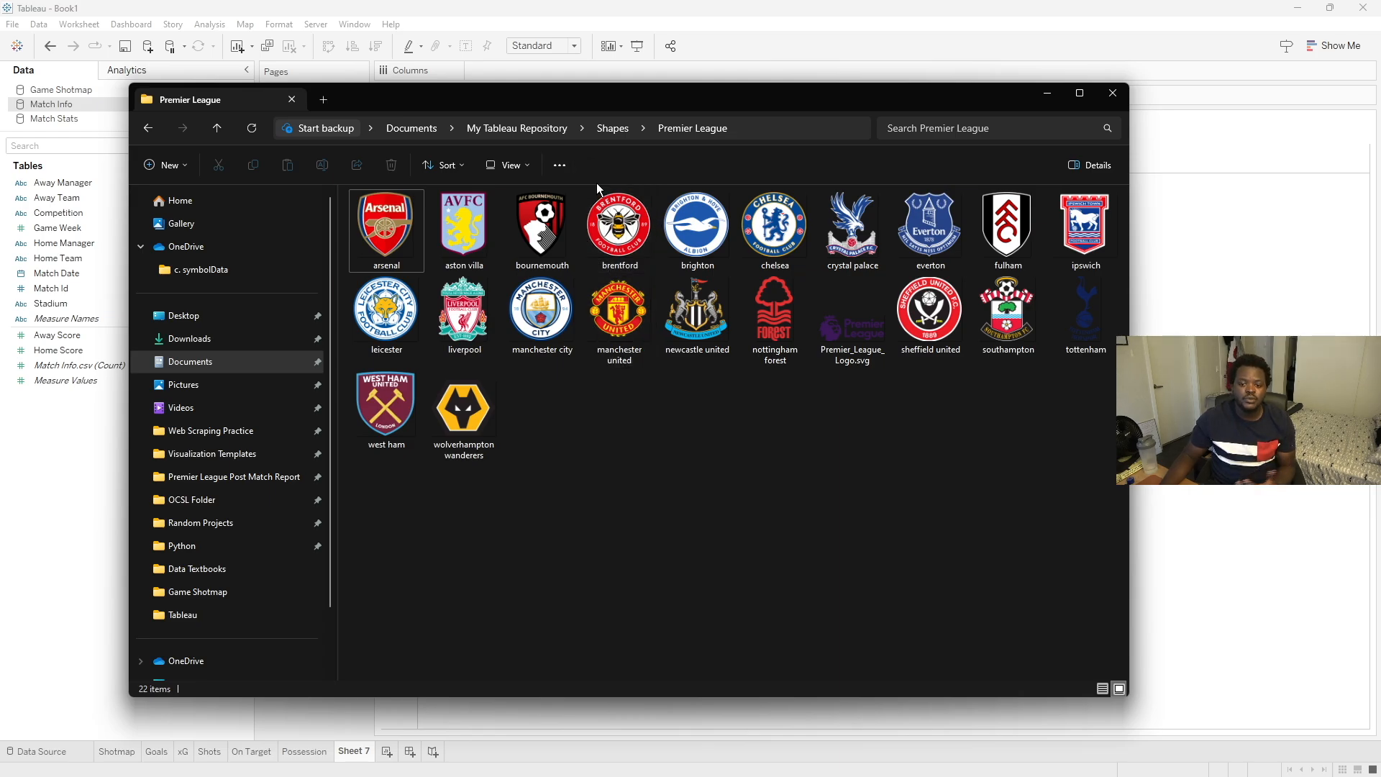
left_click(553, 7)
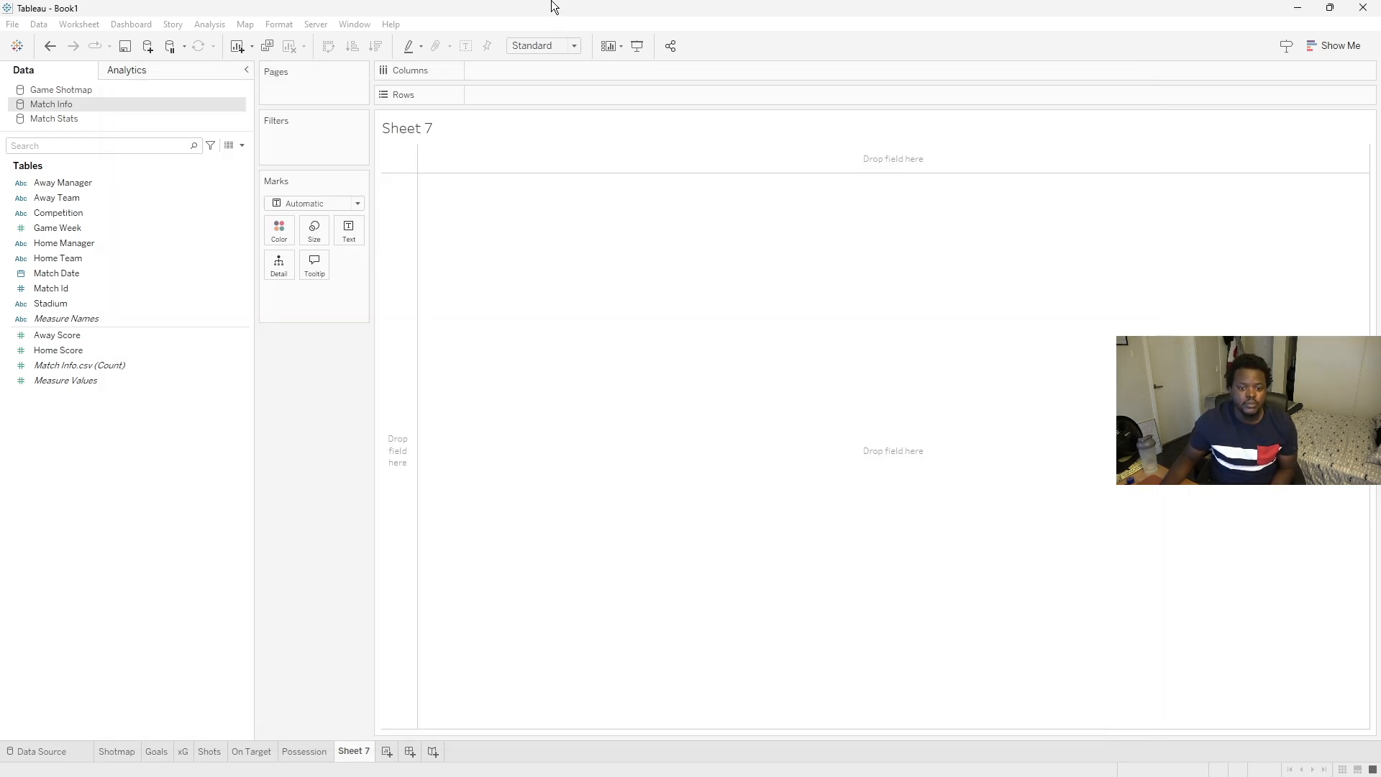
- Change the mark type to Shape and place Home Team on Shape
left_click(88, 261)
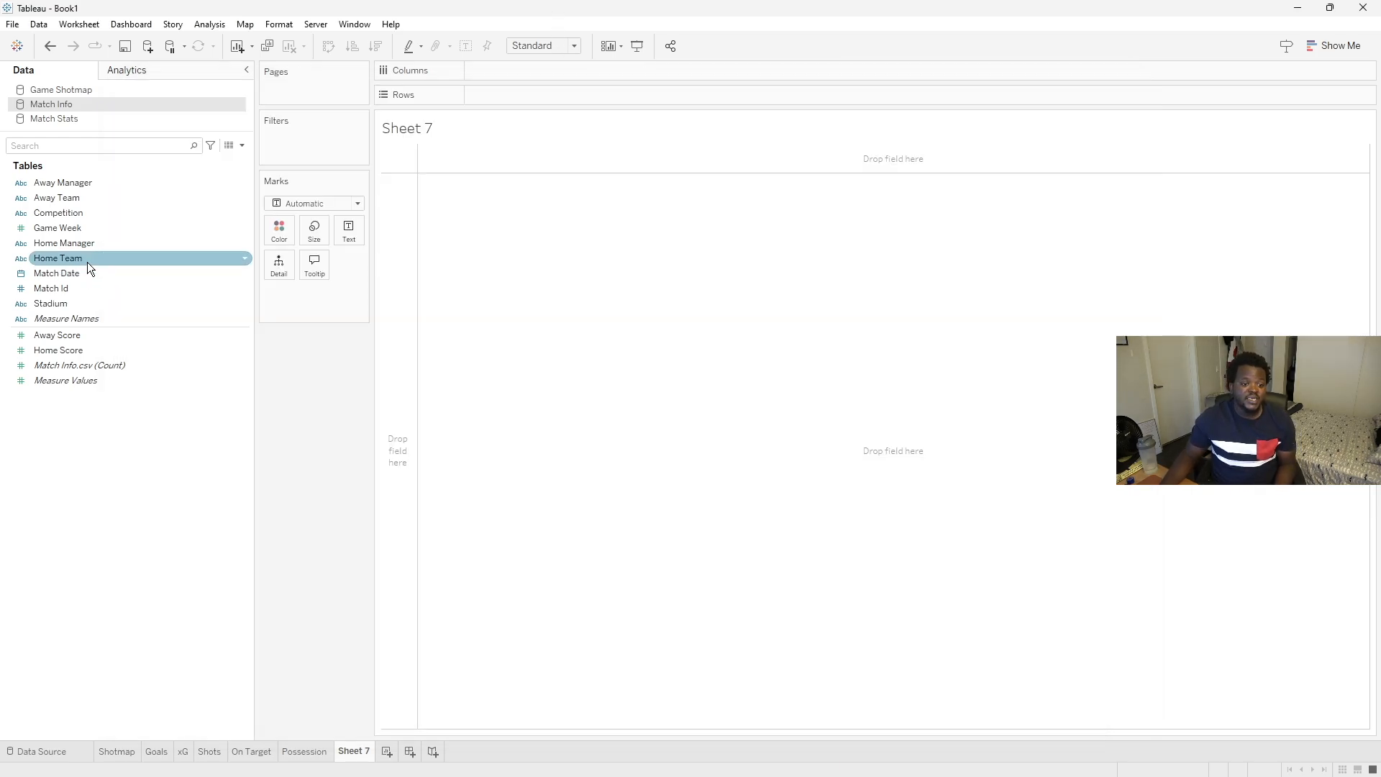
left_click(356, 203)
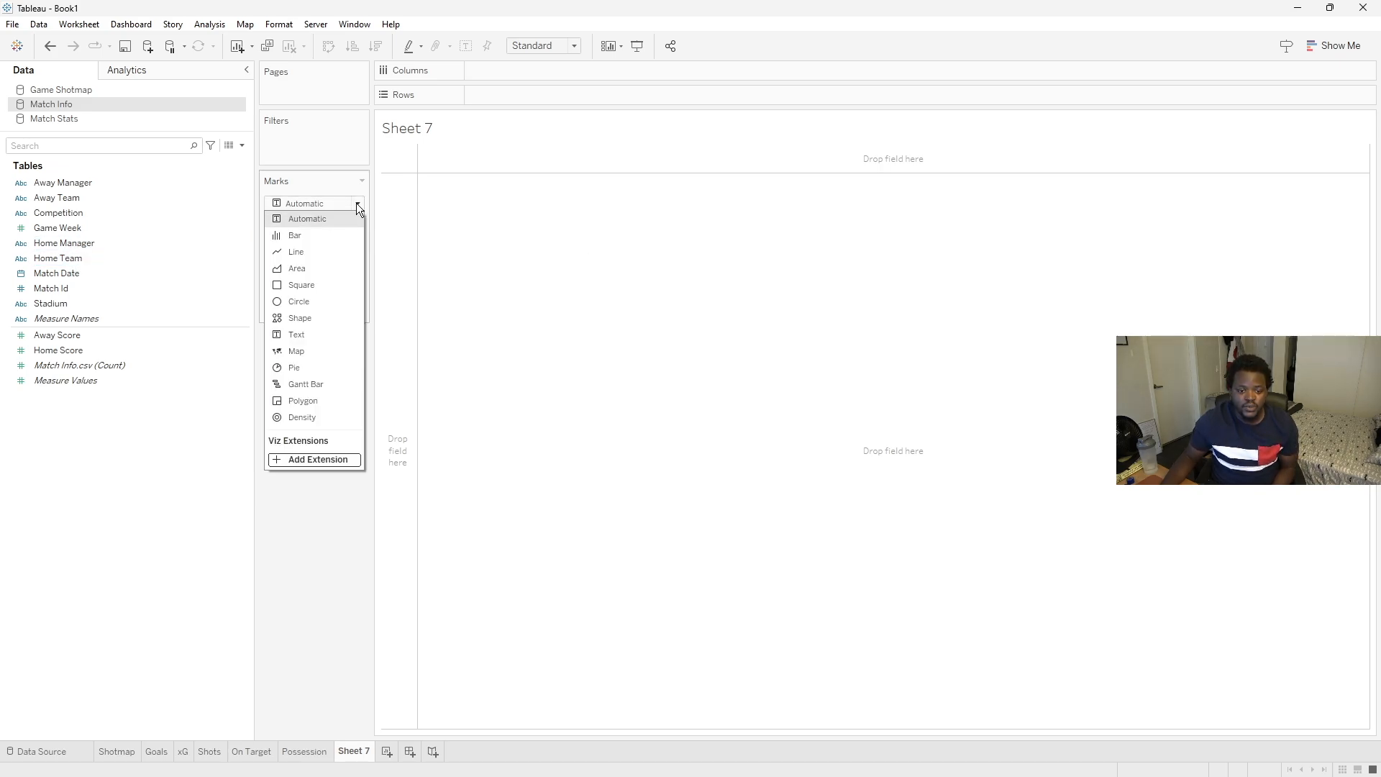
left_click(322, 318)
left_click_drag(64, 262, 348, 265)
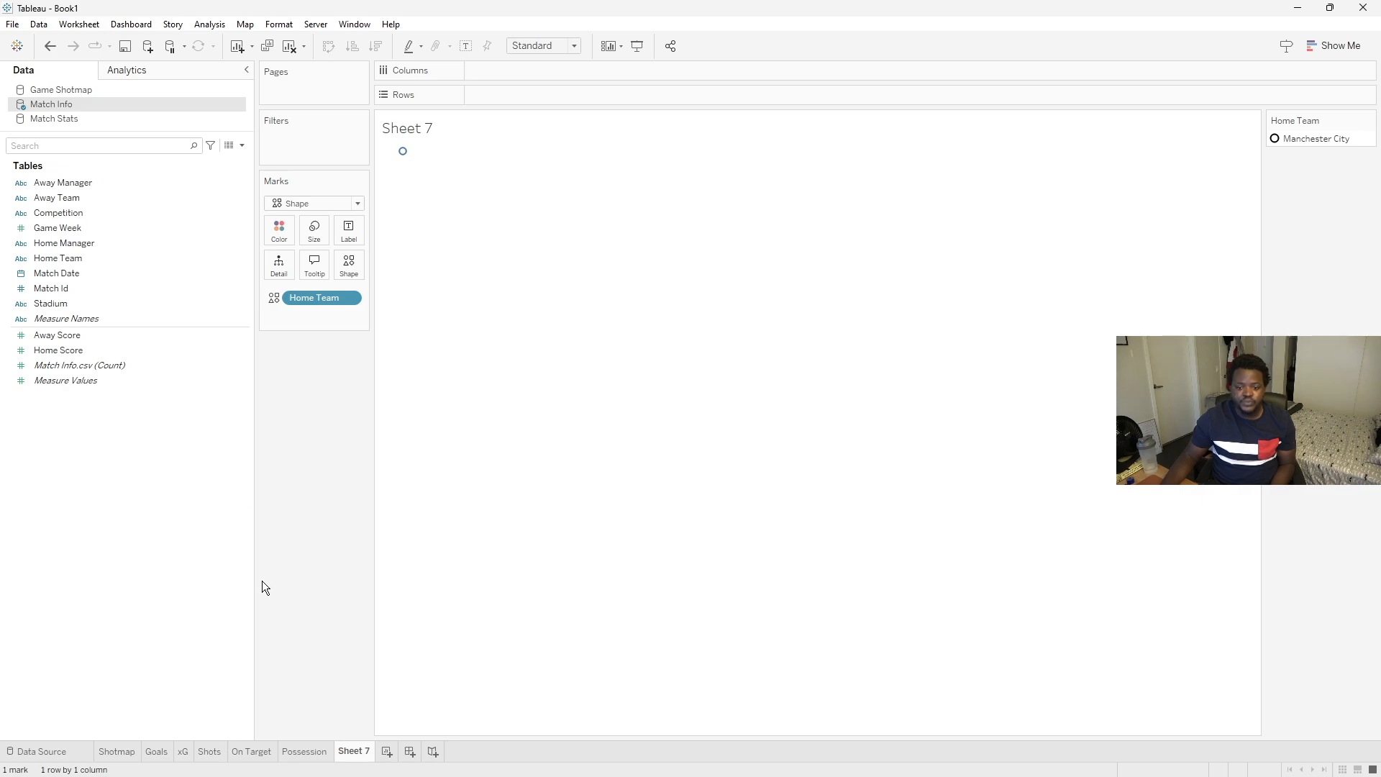
- Reload shapes and assign the Manchester City logo from the Premier League palette to the Manchester City mark
left_click(348, 265)
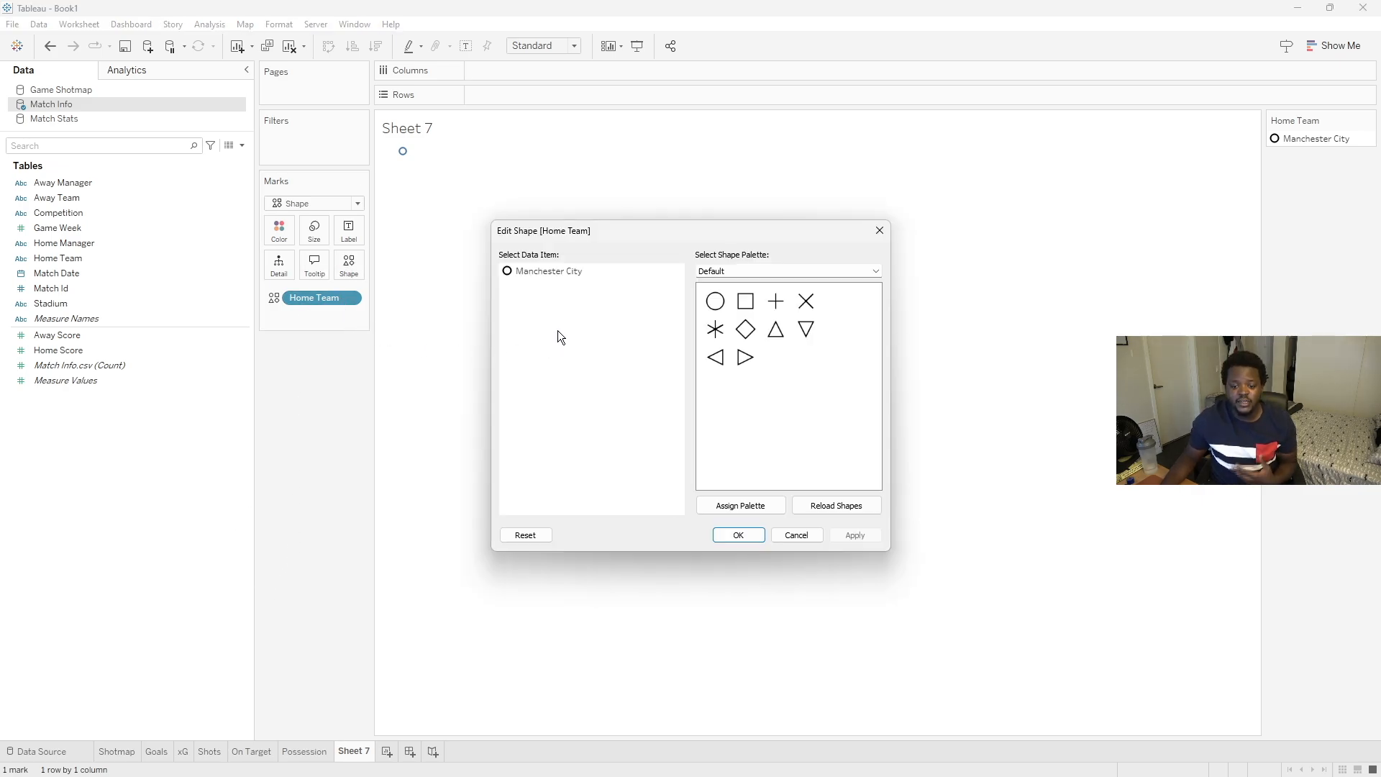
left_click(854, 503)
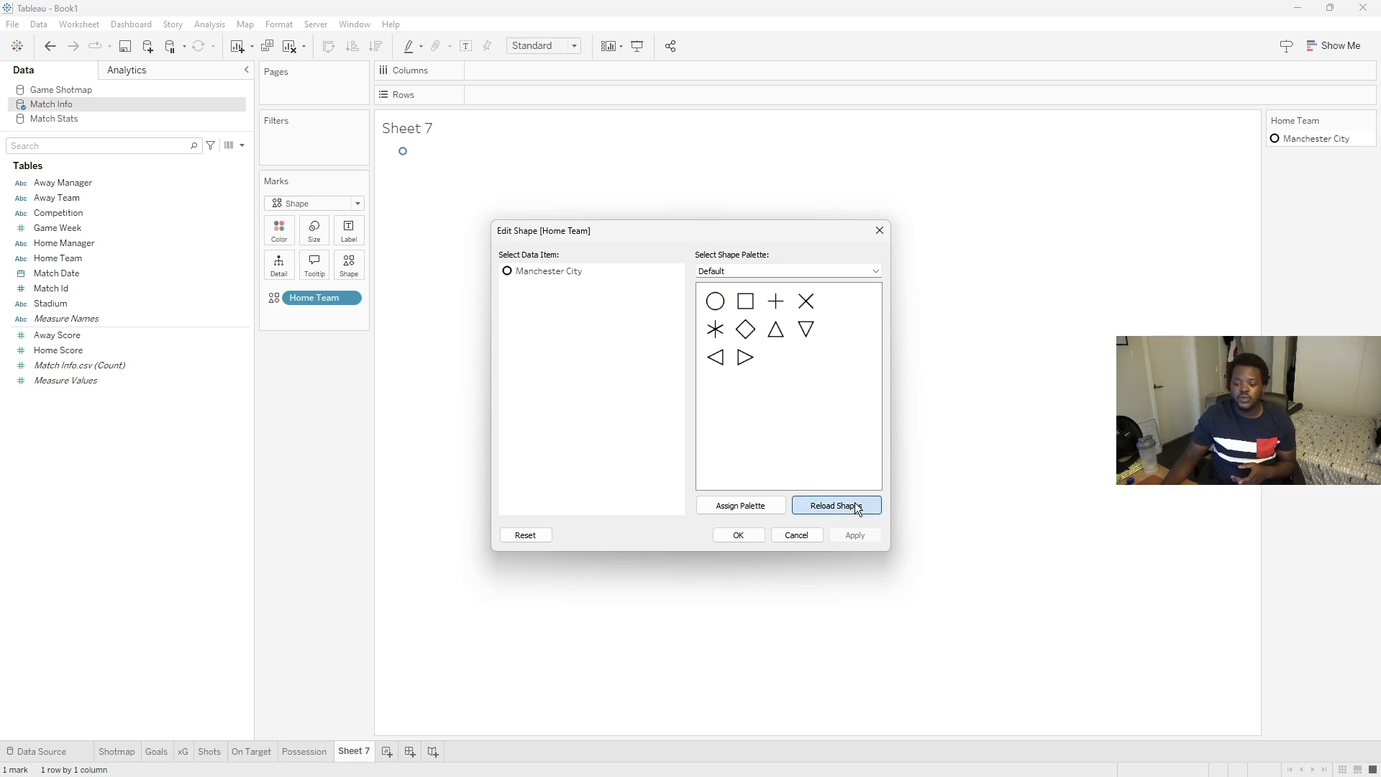
left_click(740, 270)
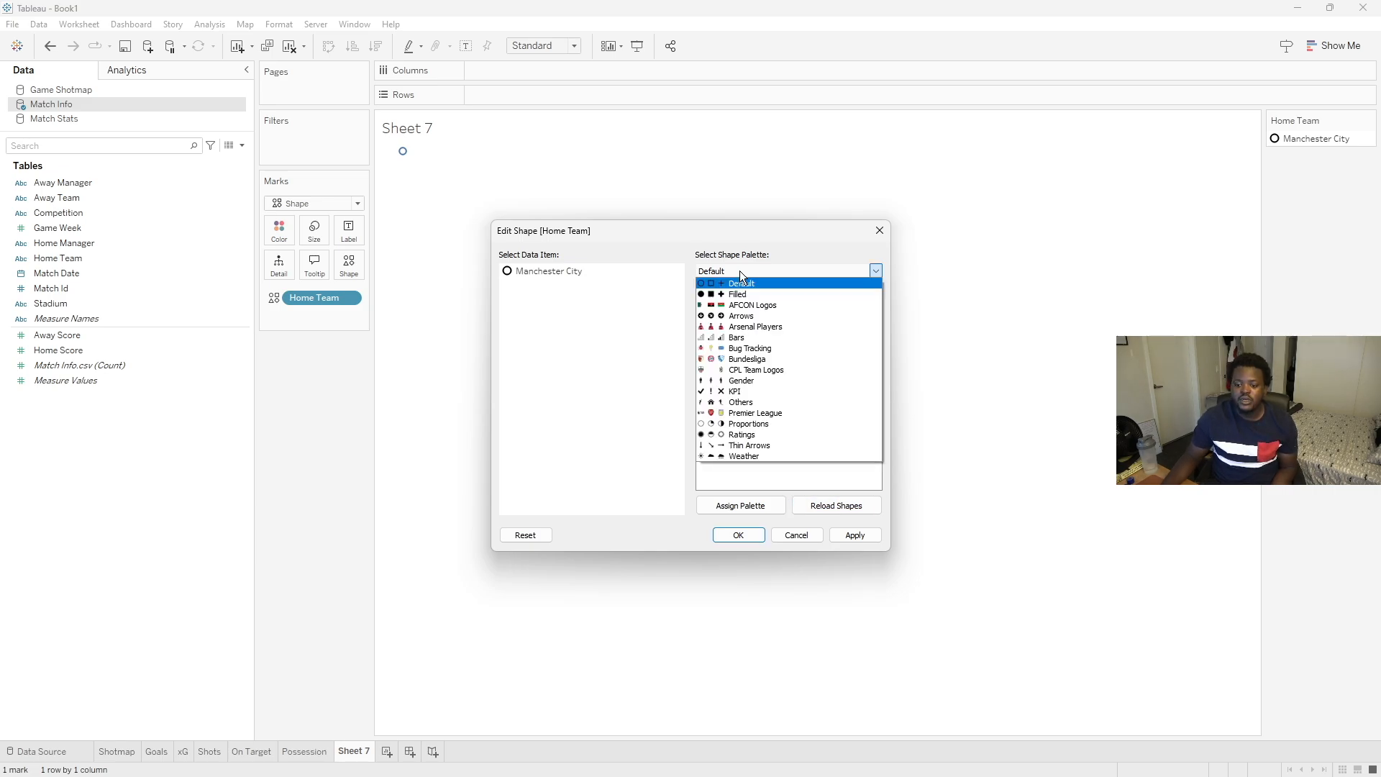
left_click(774, 413)
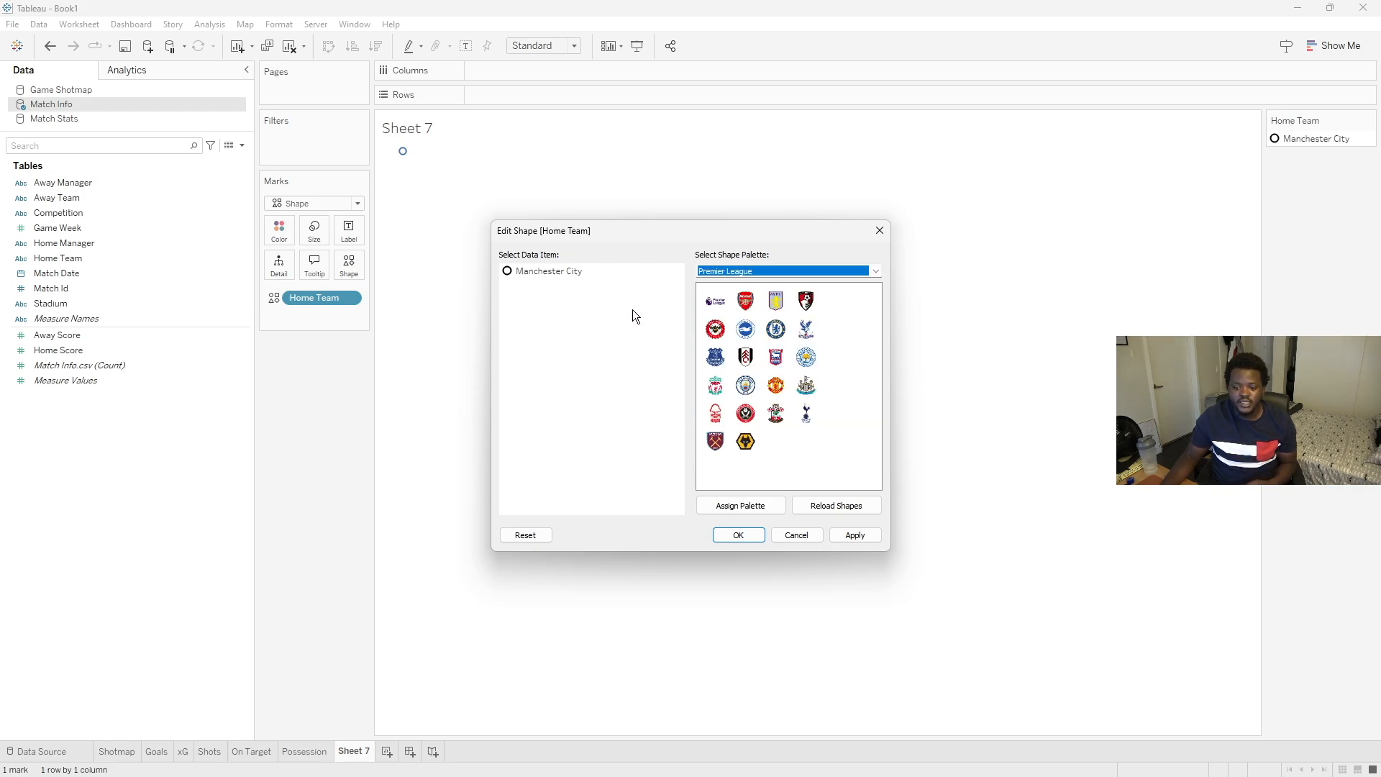
left_click(546, 271)
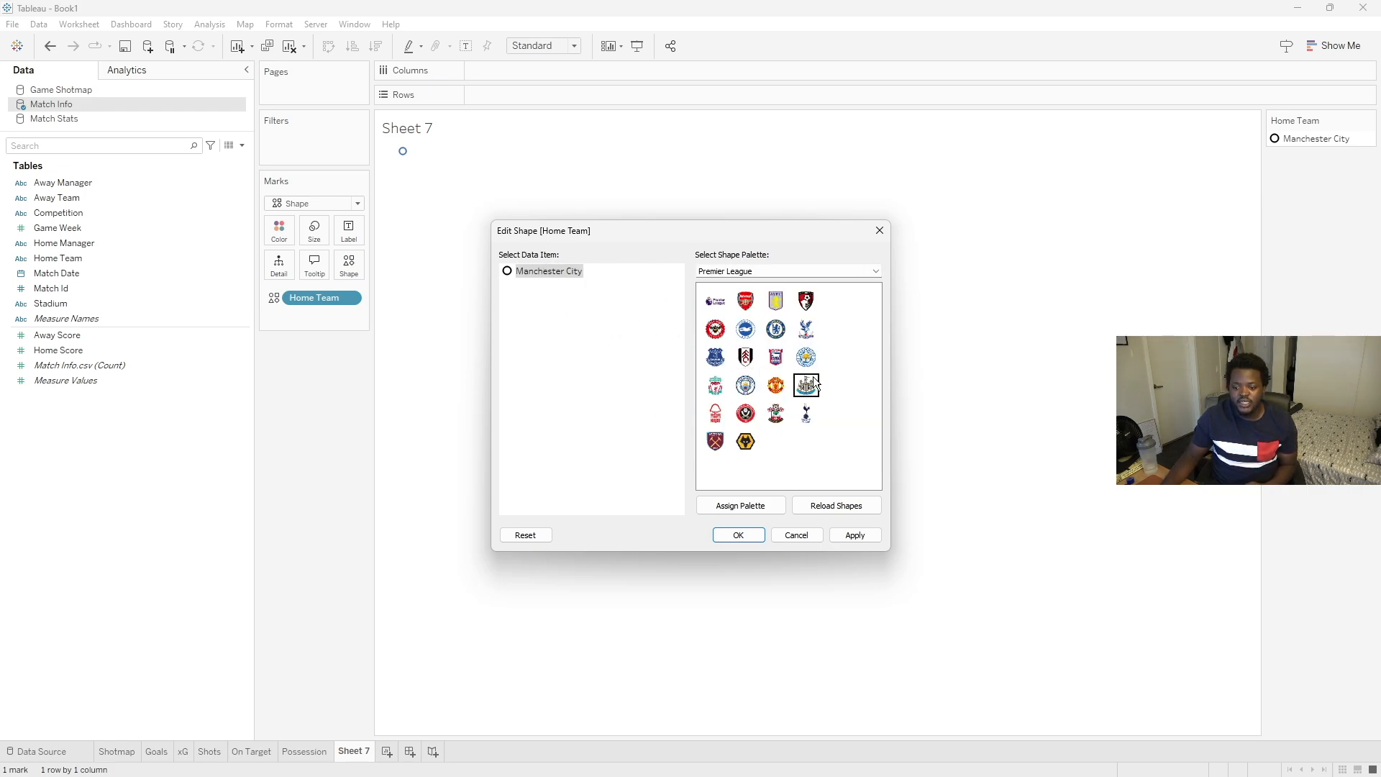
left_click(757, 387)
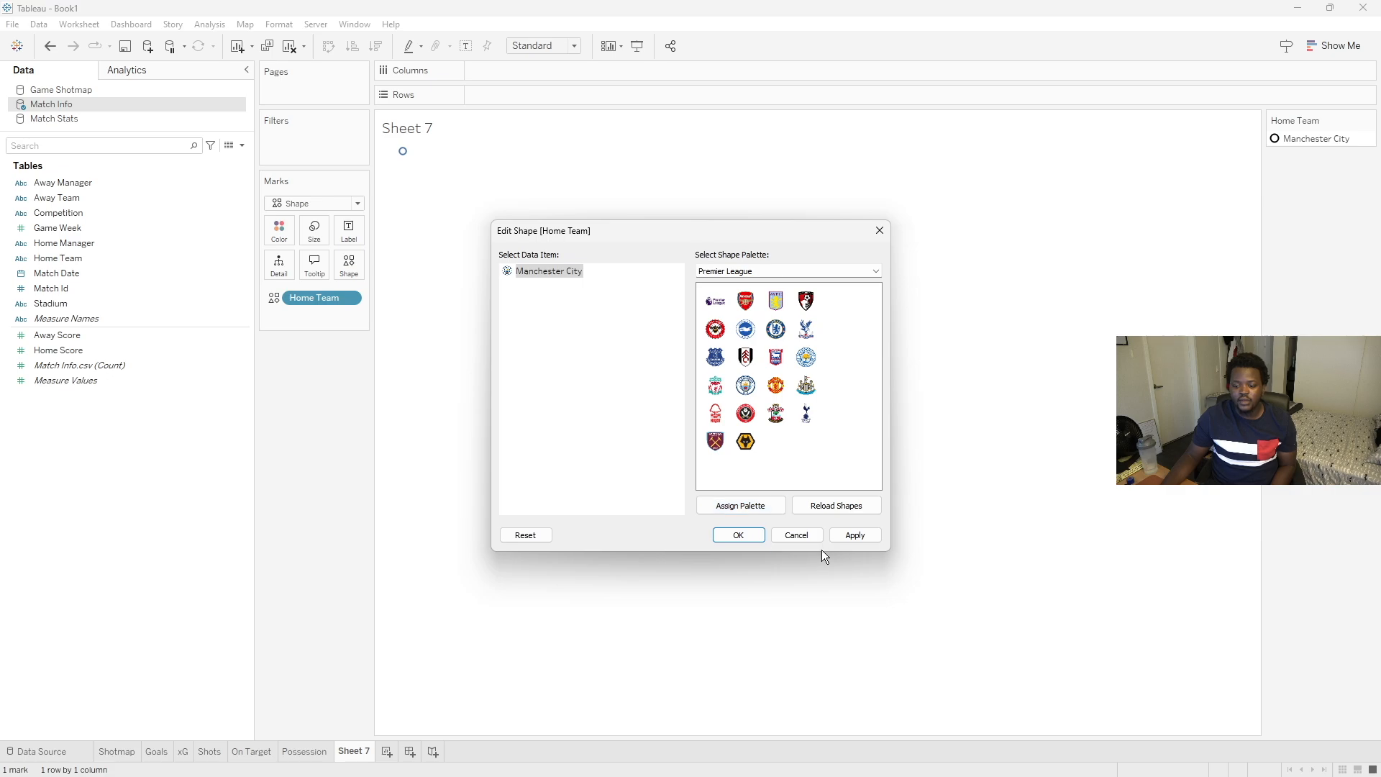
left_click(738, 535)
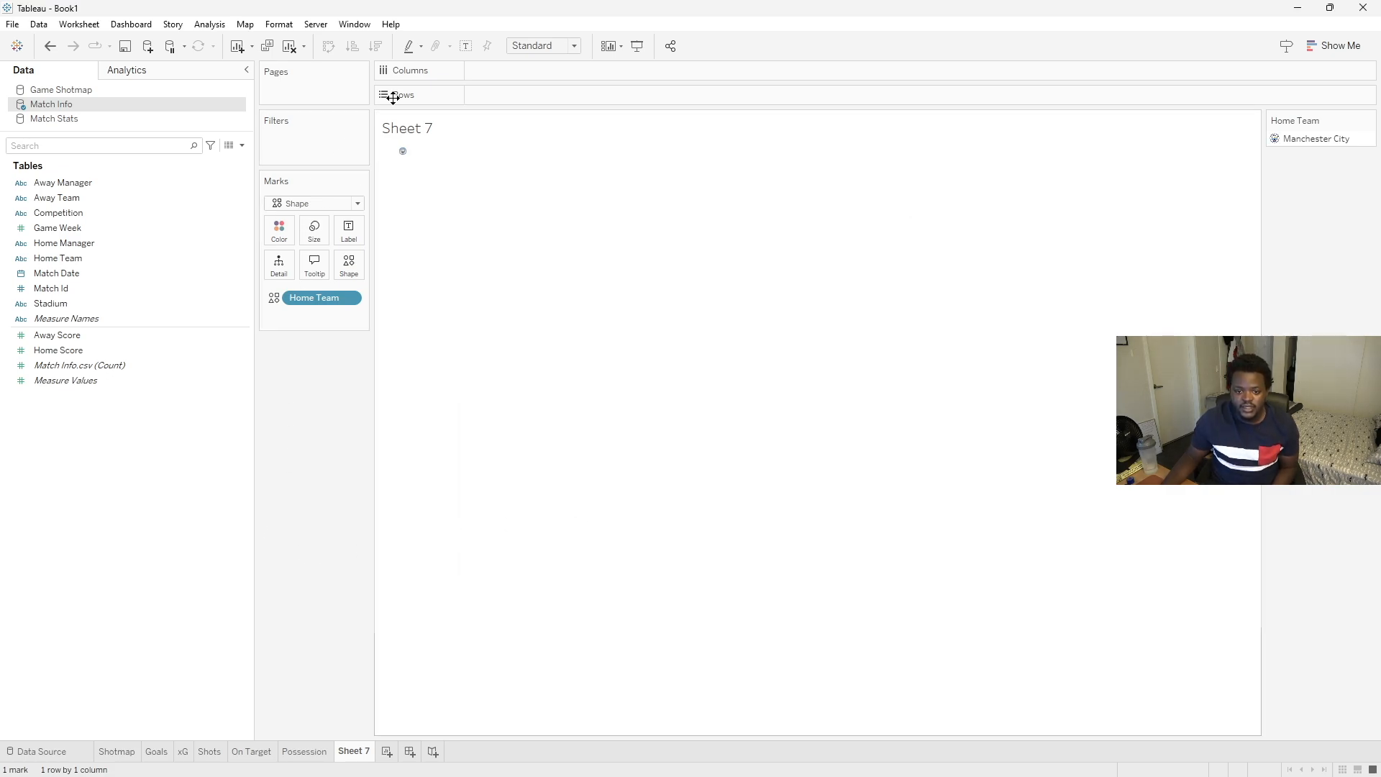
- Fit the sheet to Entire View and compare the logo with the Opta reference image
left_click(574, 46)
left_click(556, 98)
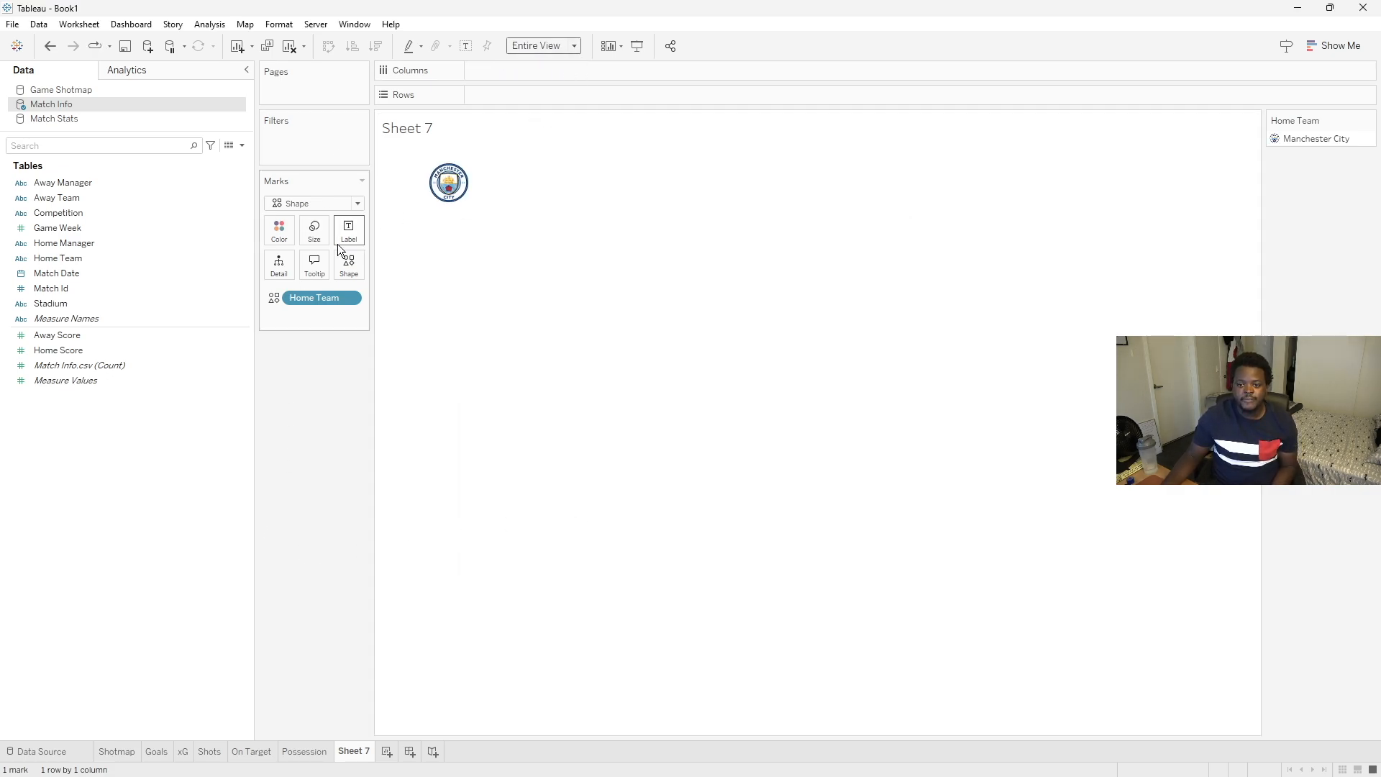
left_click(1047, 771)
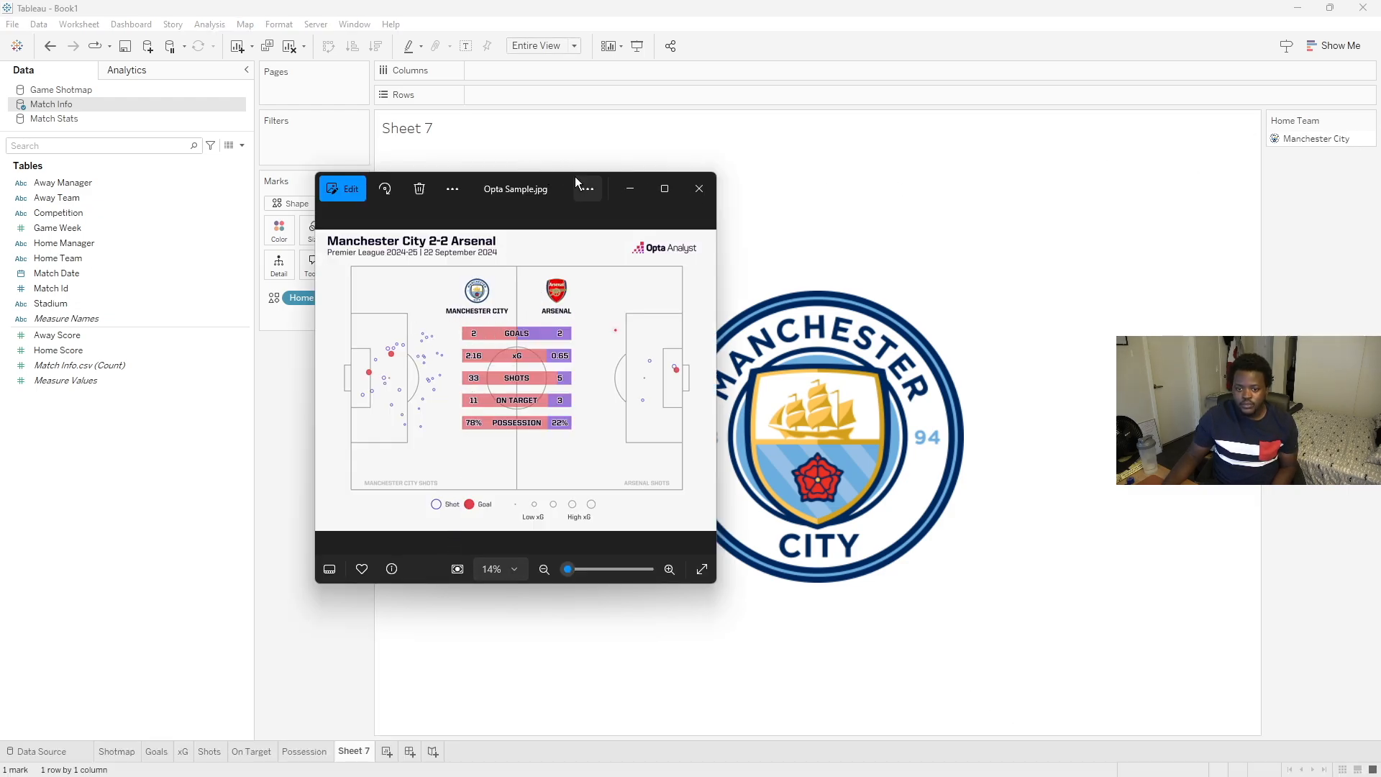
left_click_drag(563, 179, 1380, 166)
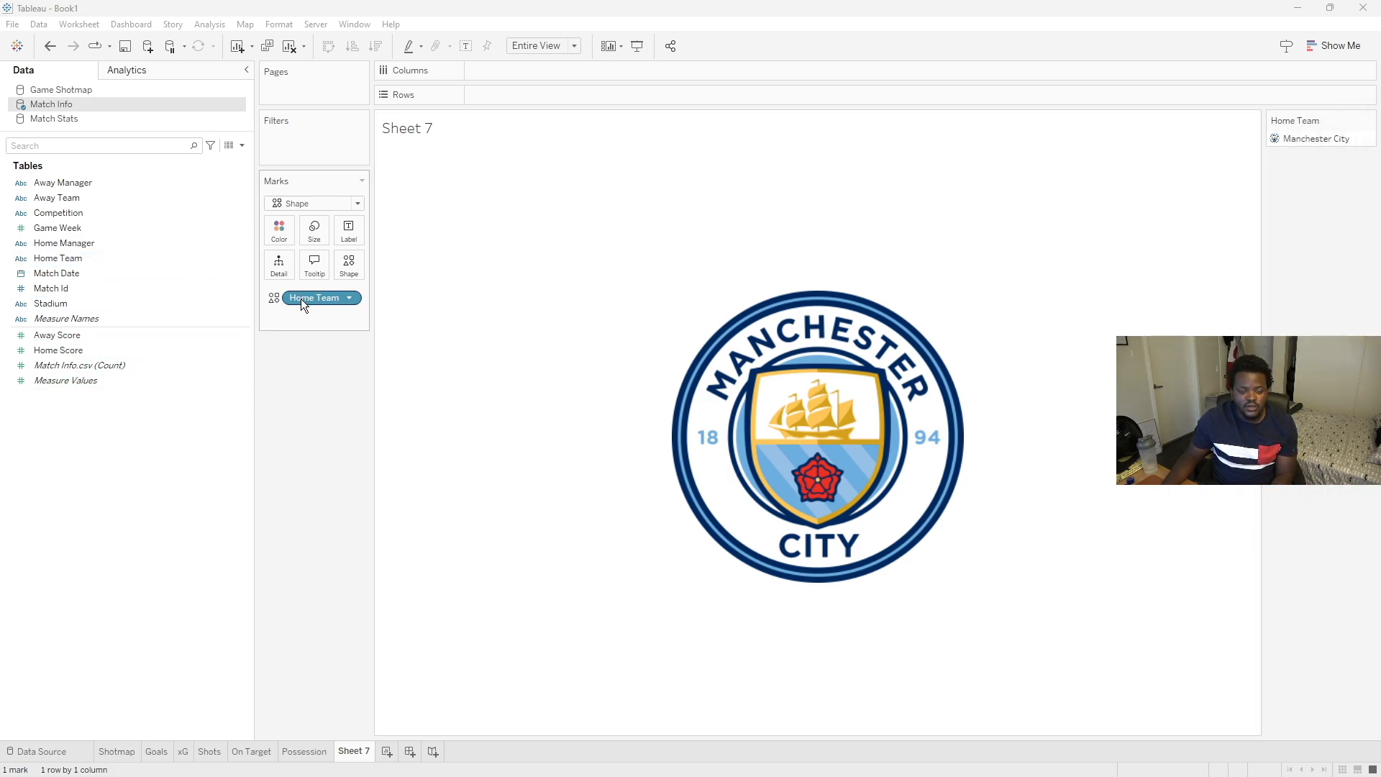
- Add Home Team to the label and align the label to the bottom centre of the logo
left_click_drag(302, 301, 356, 233)
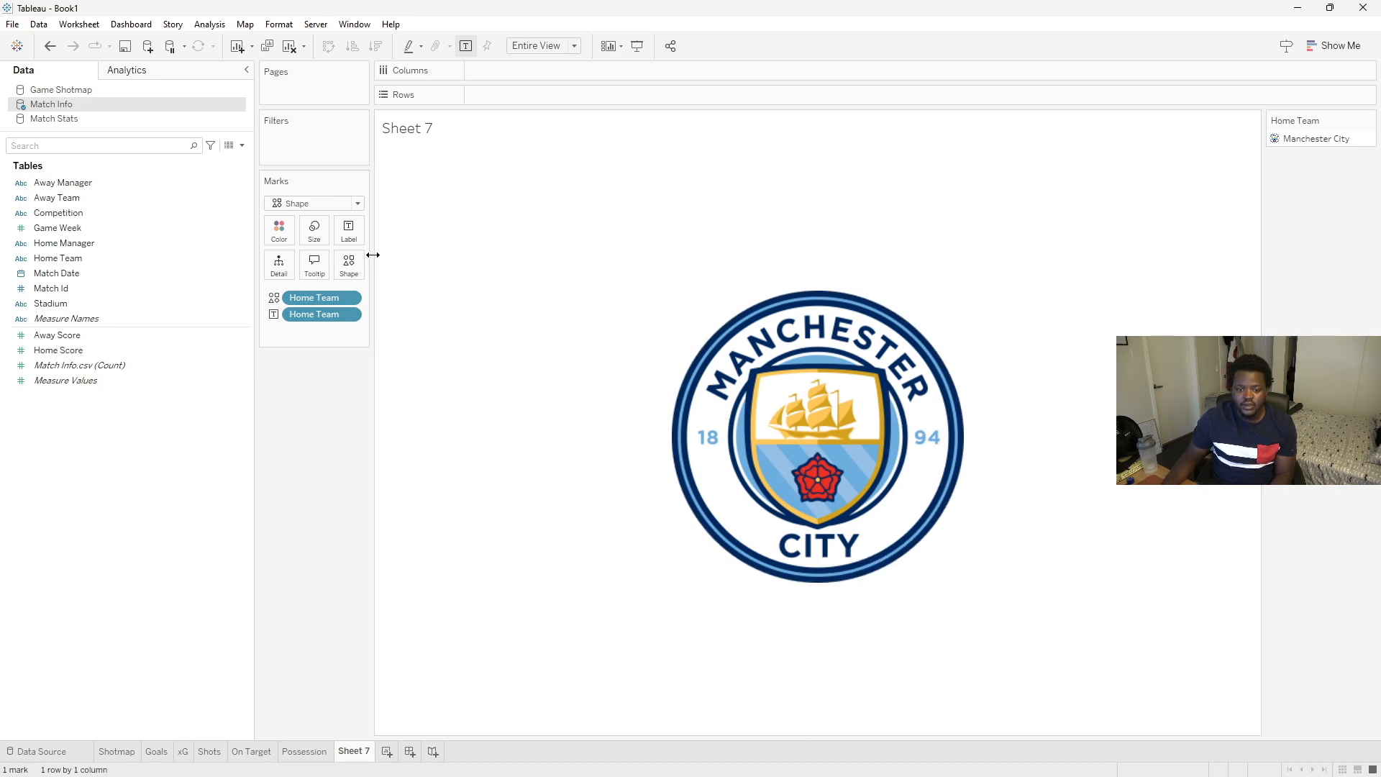
left_click(348, 230)
left_click(474, 342)
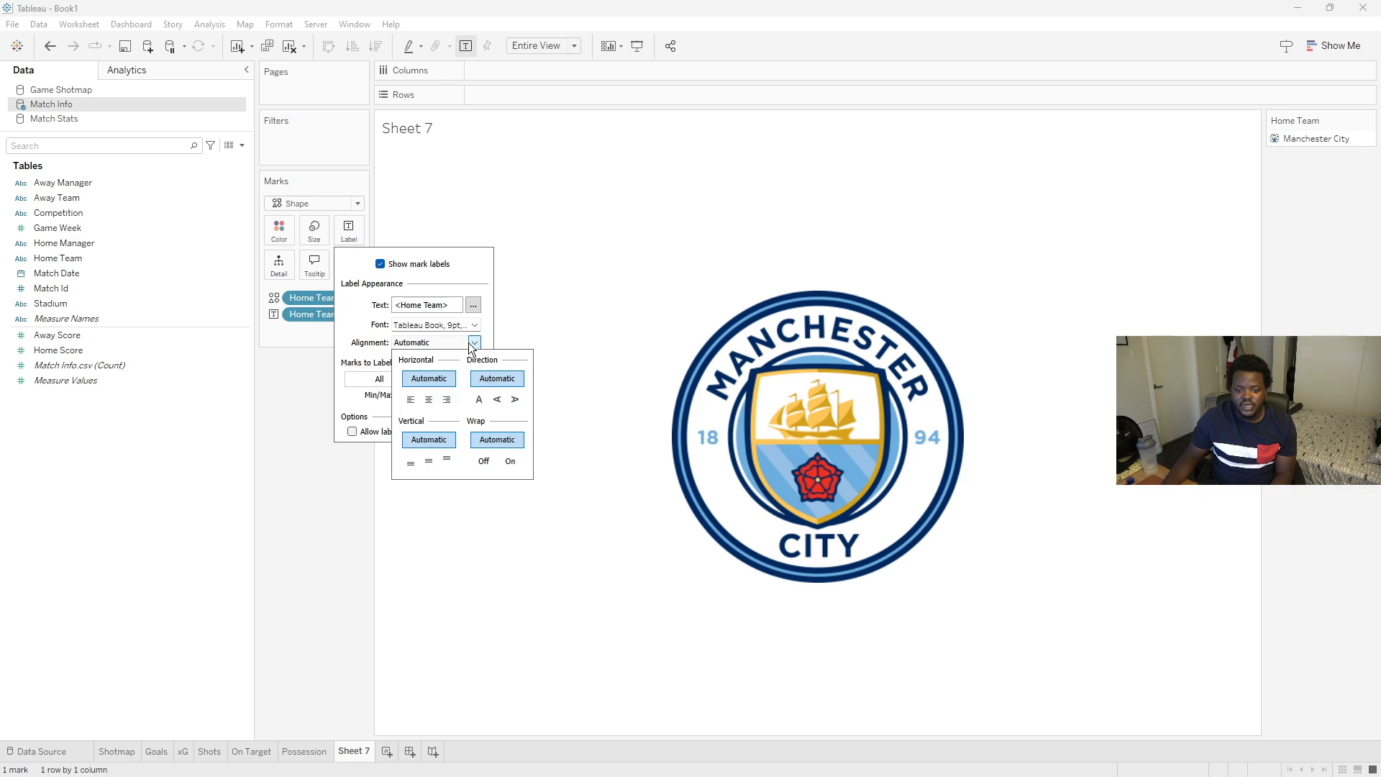
left_click(410, 465)
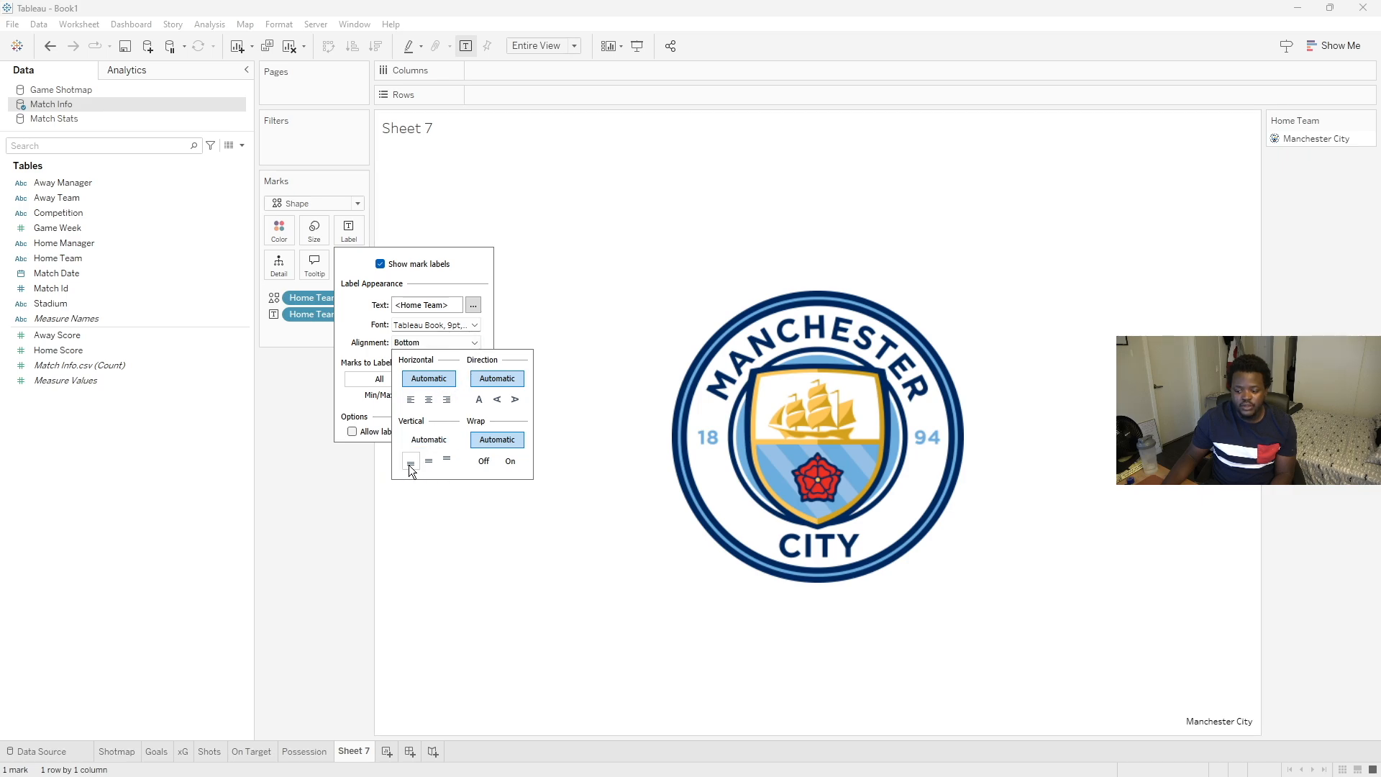
left_click(429, 399)
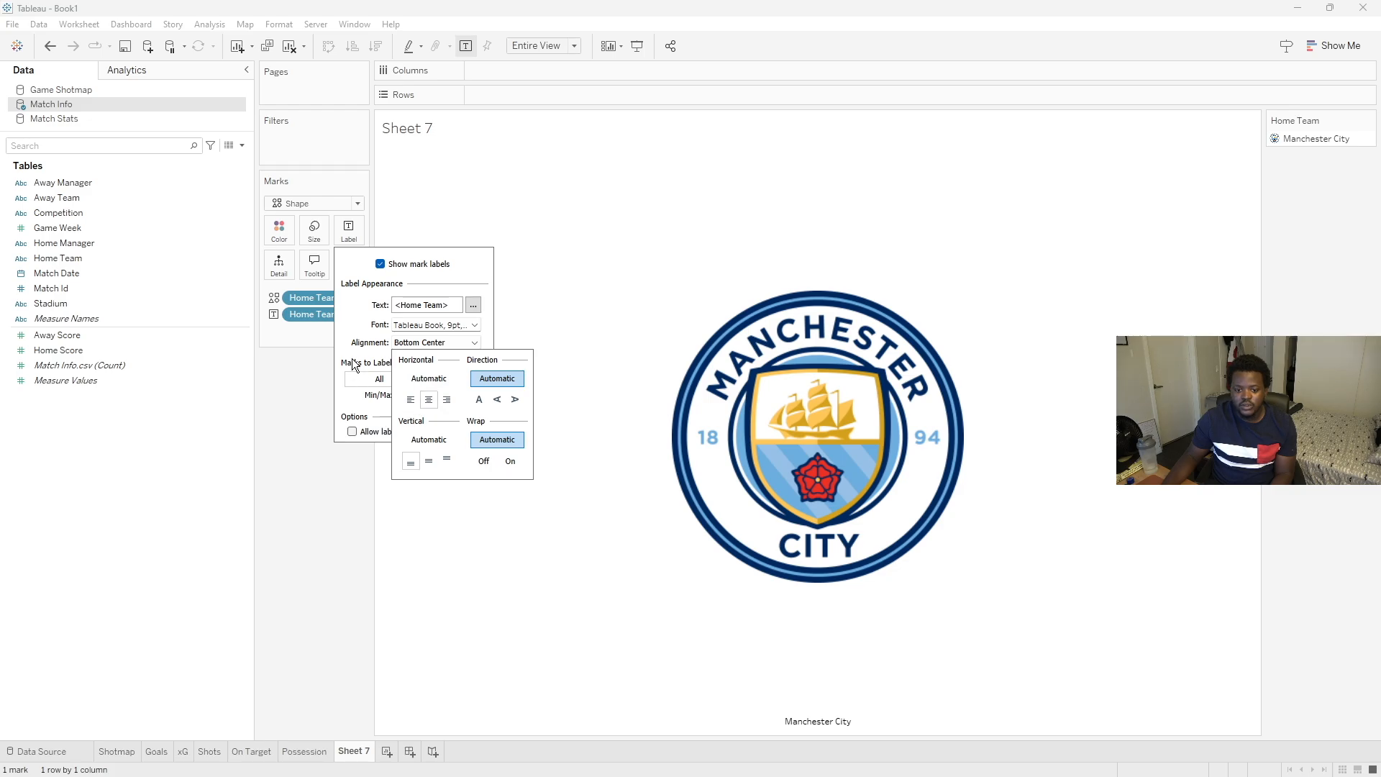
left_click(425, 340)
- Set the home label font to Yu Gothic UI Semibold at size 18
left_click(474, 325)
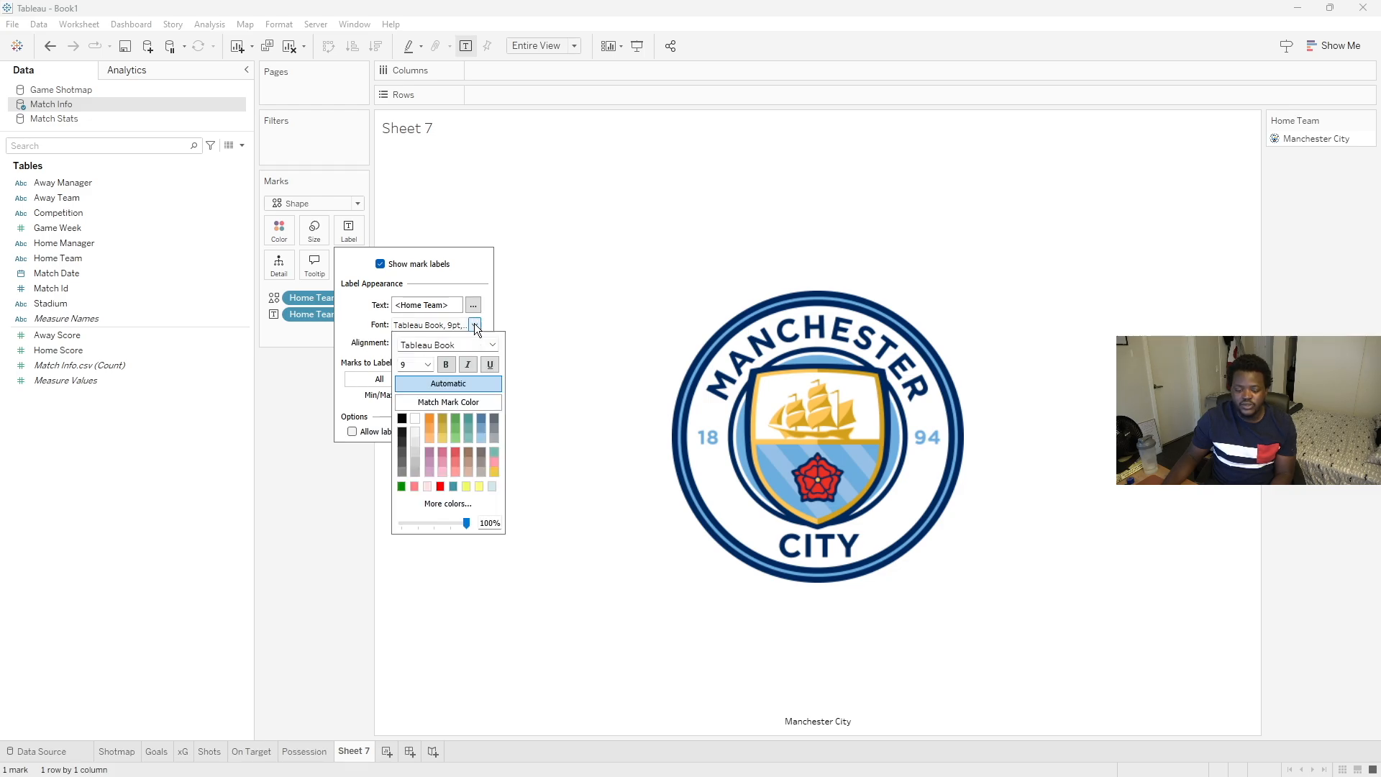
left_click(492, 344)
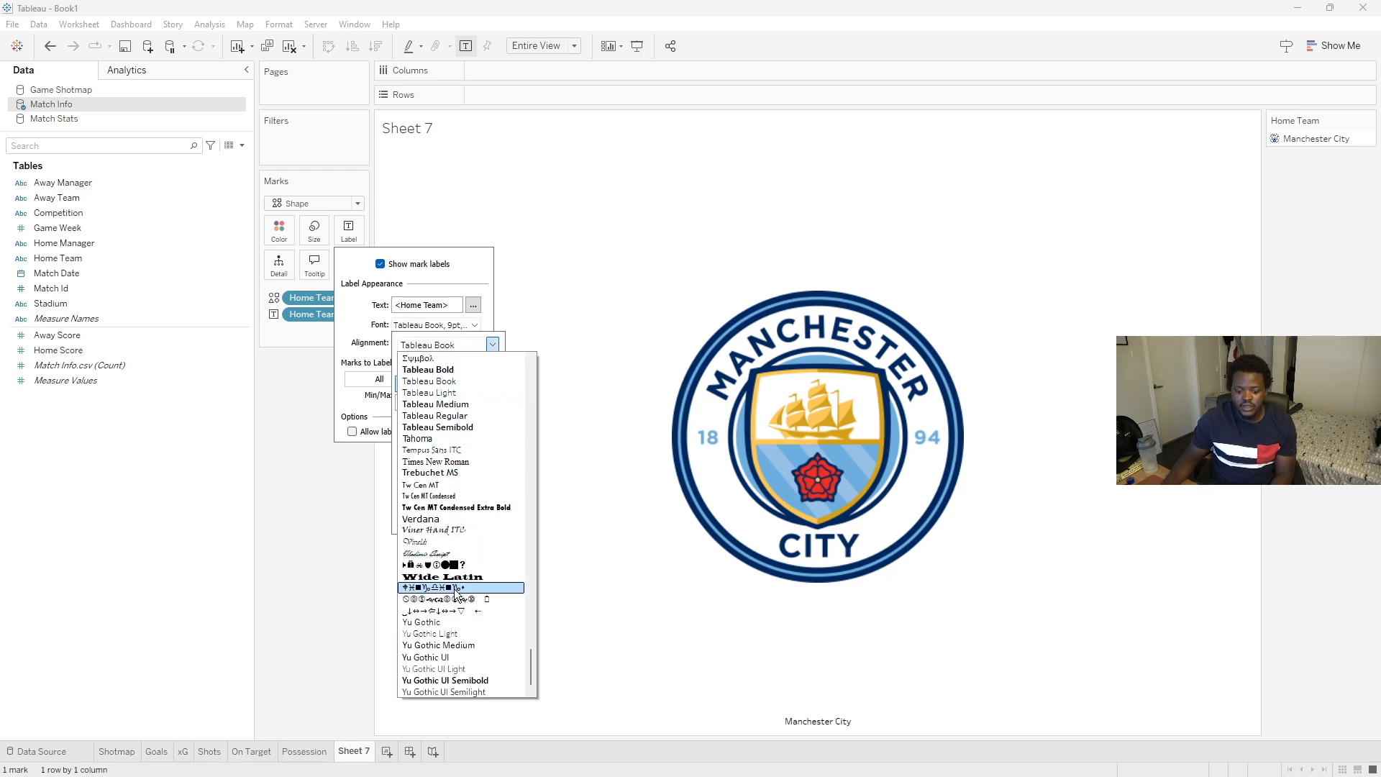
left_click(446, 680)
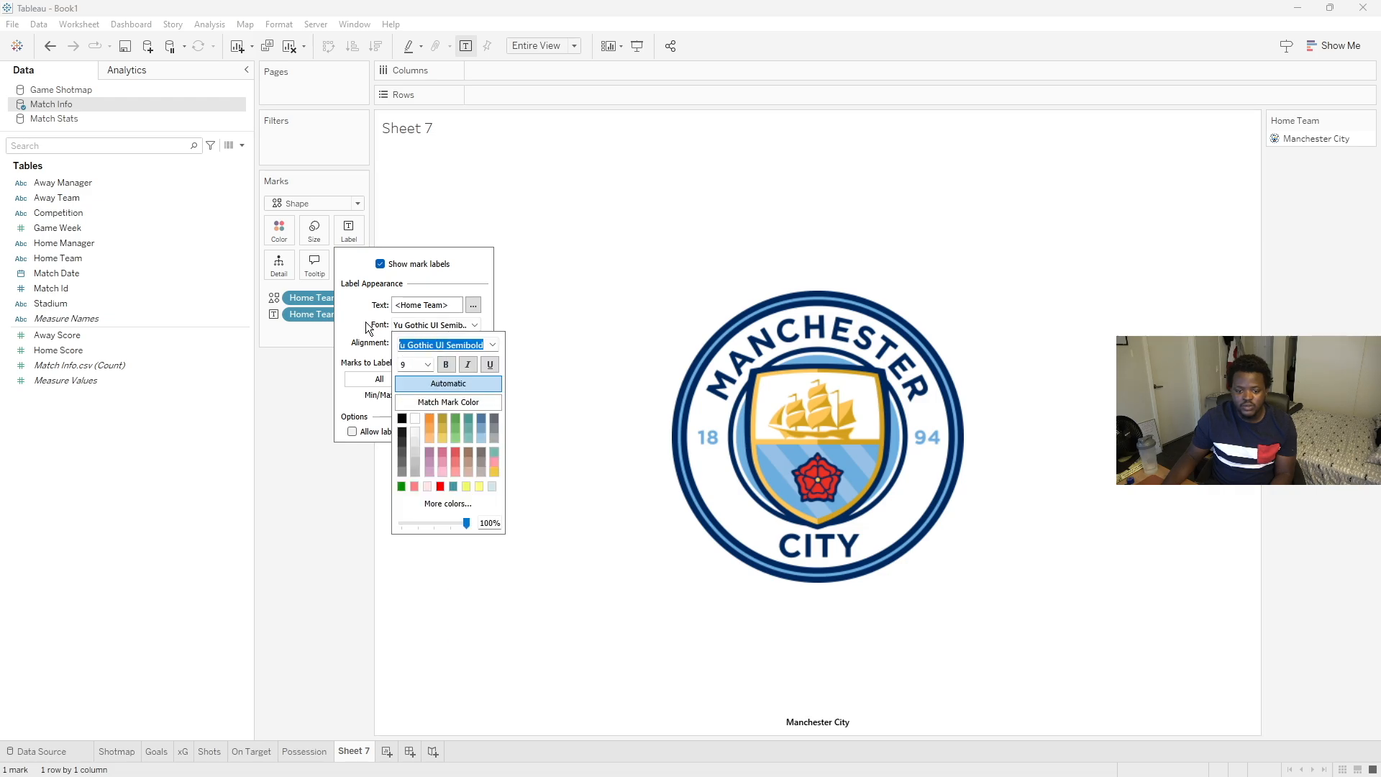
left_click(428, 364)
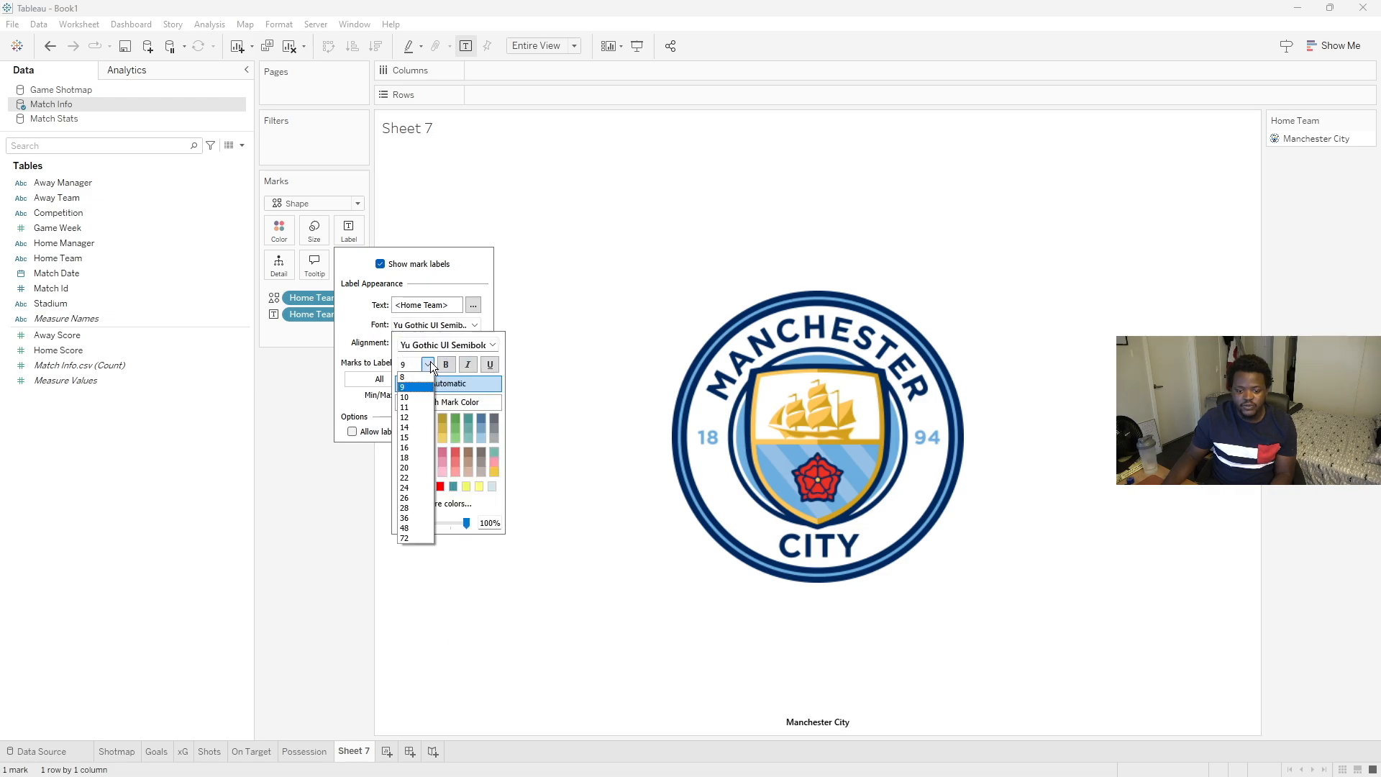
left_click(405, 457)
left_click(347, 363)
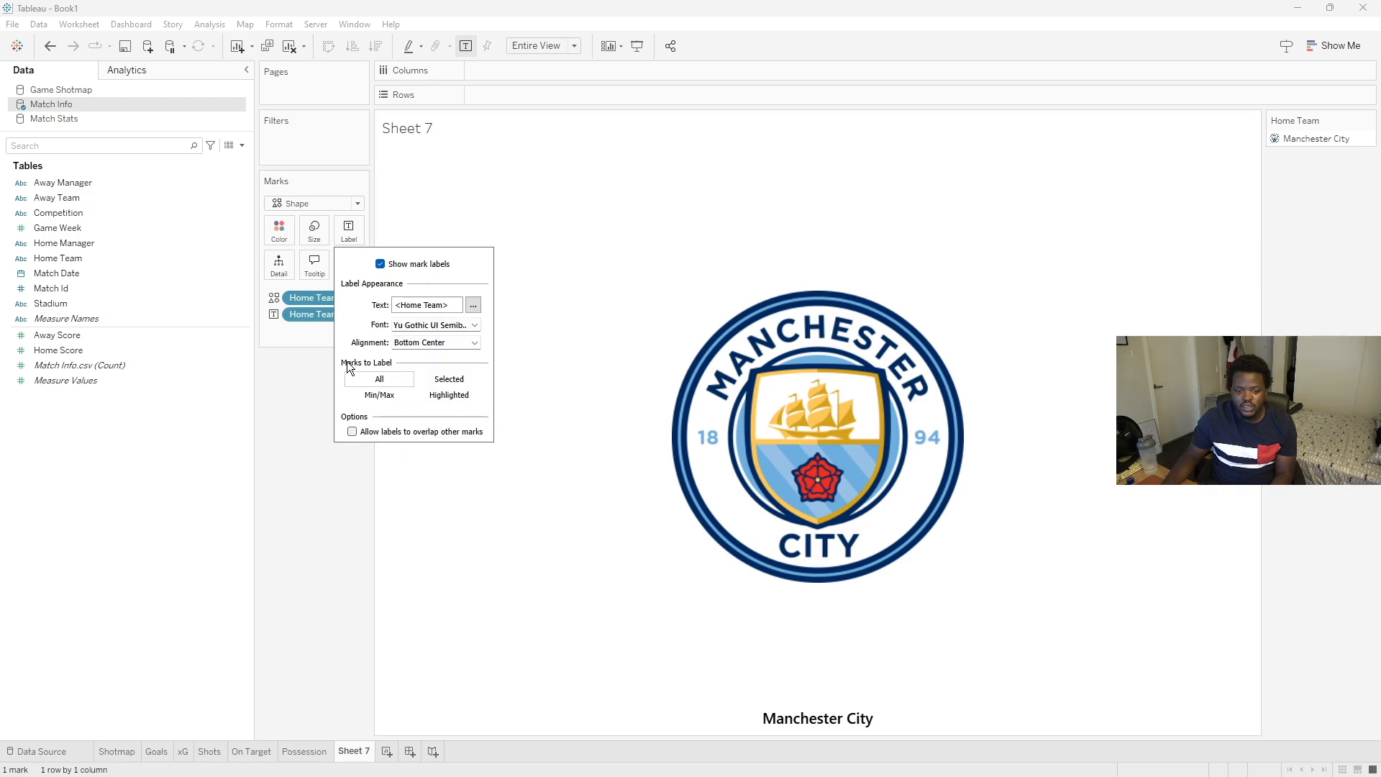
left_click(263, 381)
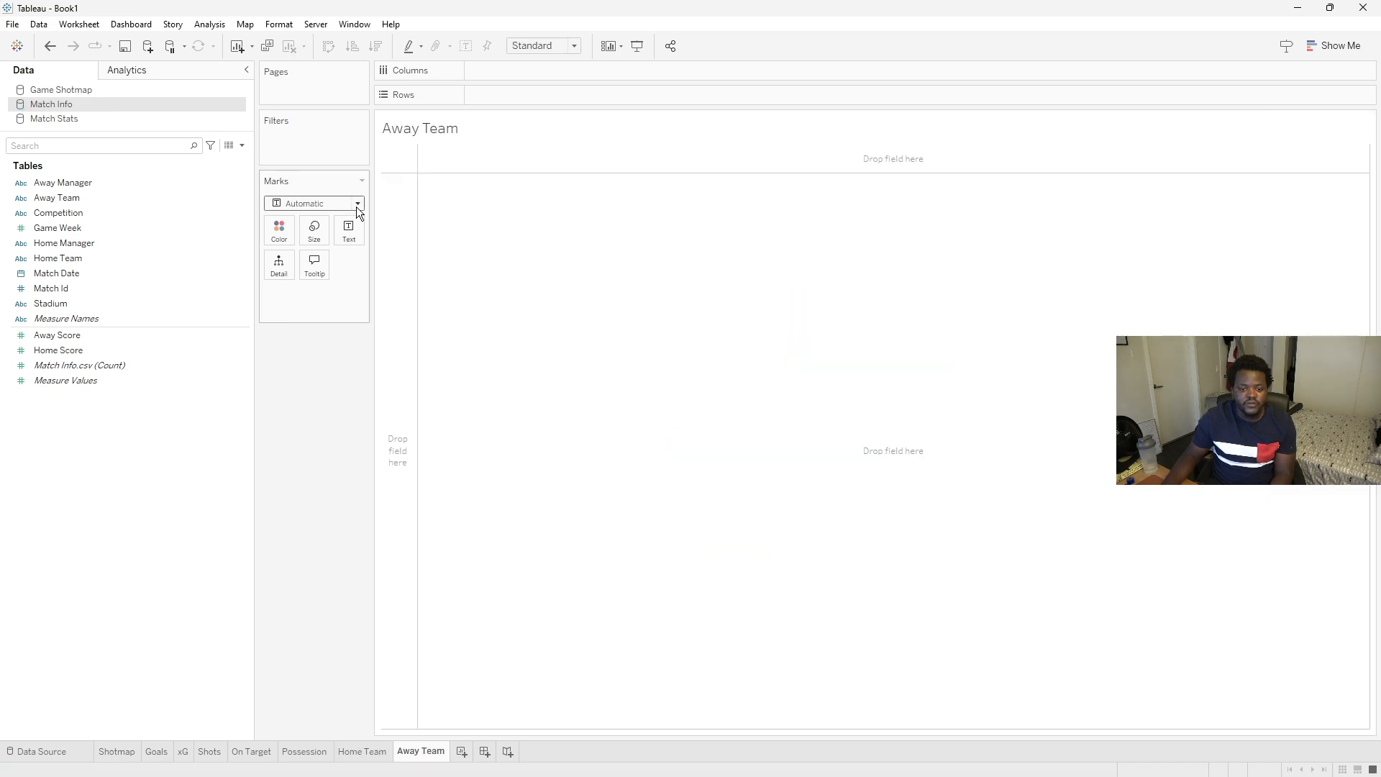
- On the Away Team sheet, change the mark type to Shape and place Away Team on Shape
left_click(358, 203)
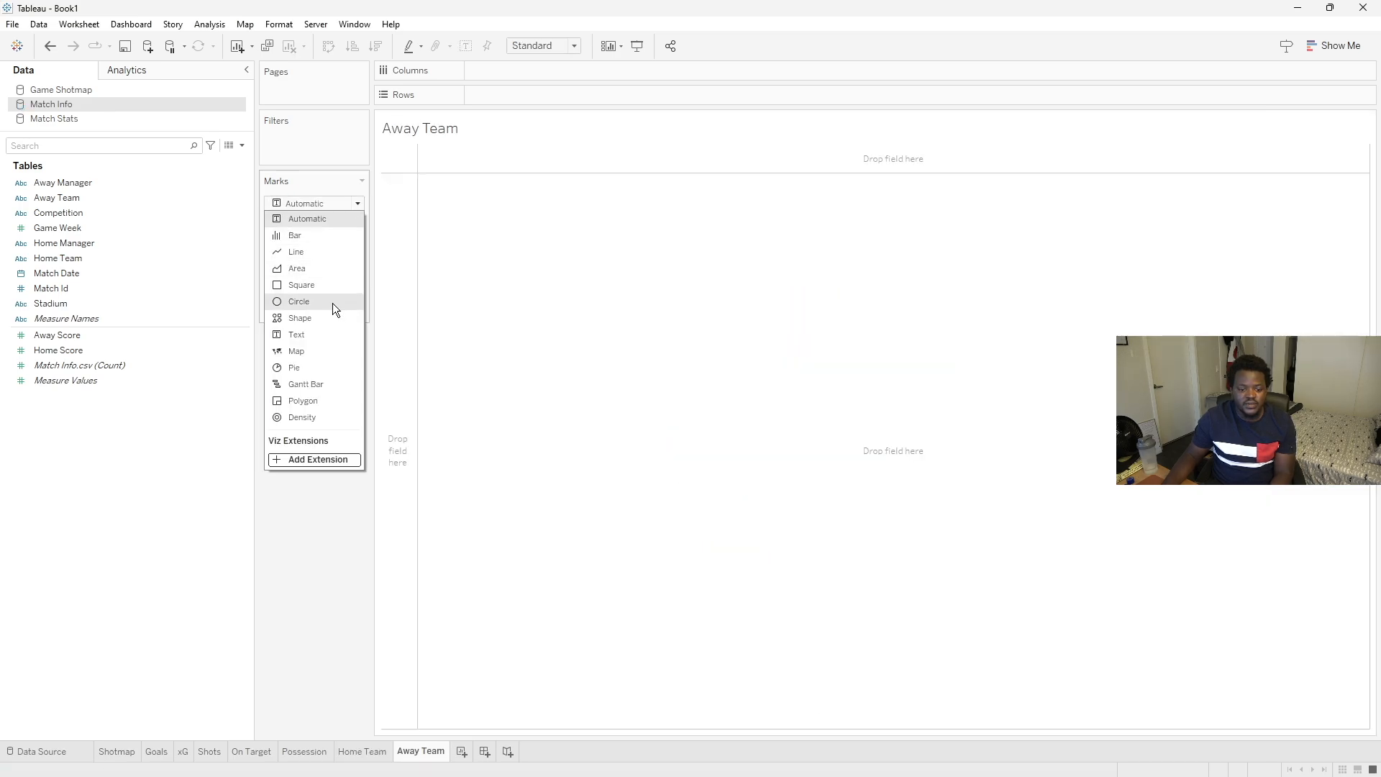
left_click(305, 321)
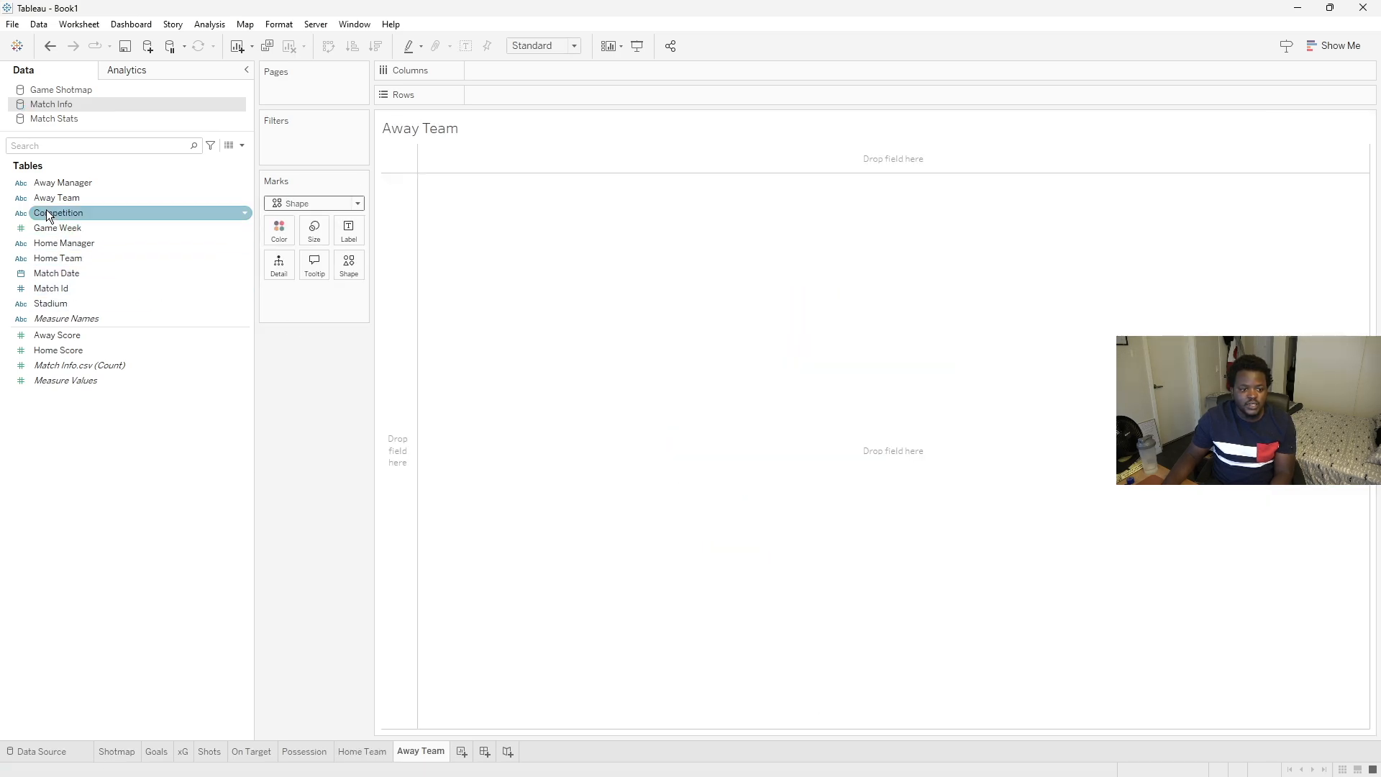
left_click_drag(48, 200, 345, 259)
- Assign the Arsenal logo from the Premier League shape palette to the Arsenal mark
left_click(345, 259)
left_click(522, 272)
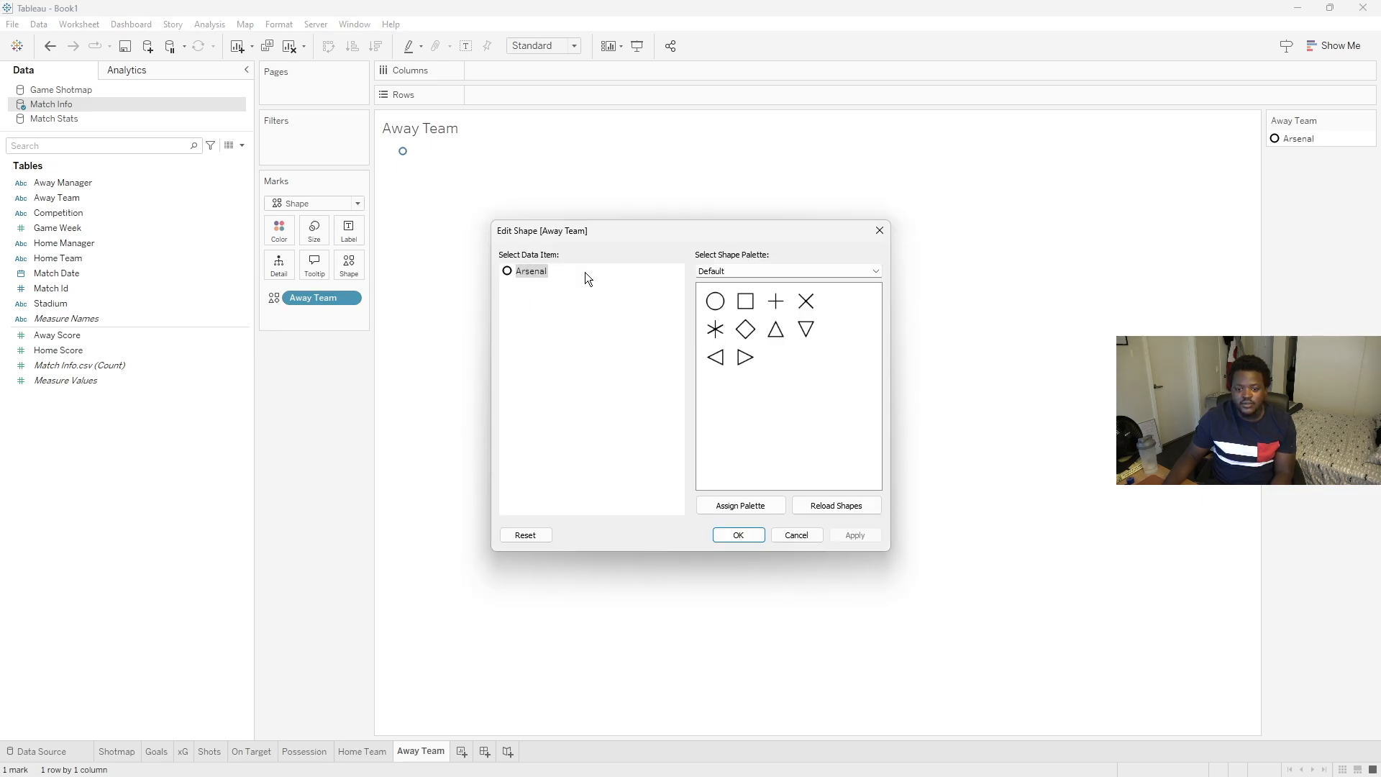
left_click(735, 276)
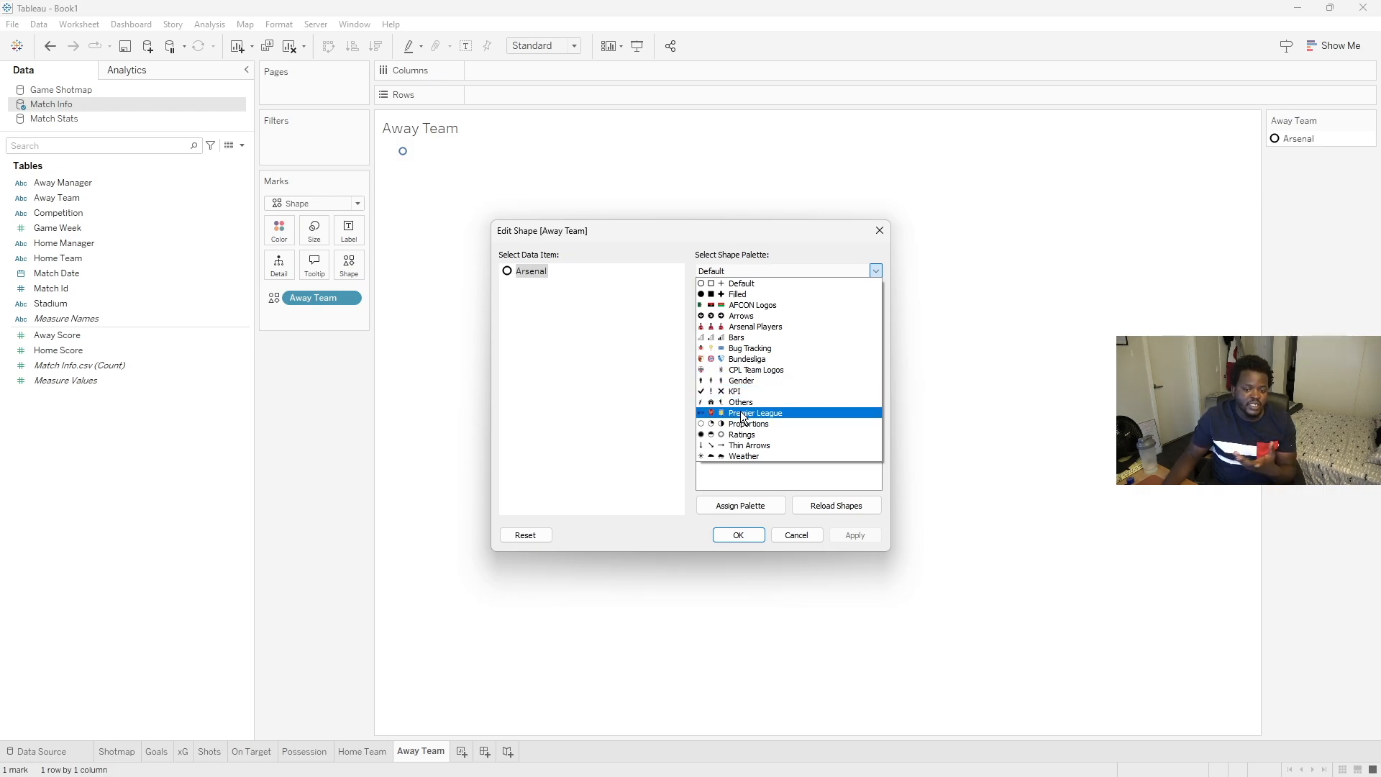
left_click(742, 414)
left_click(745, 302)
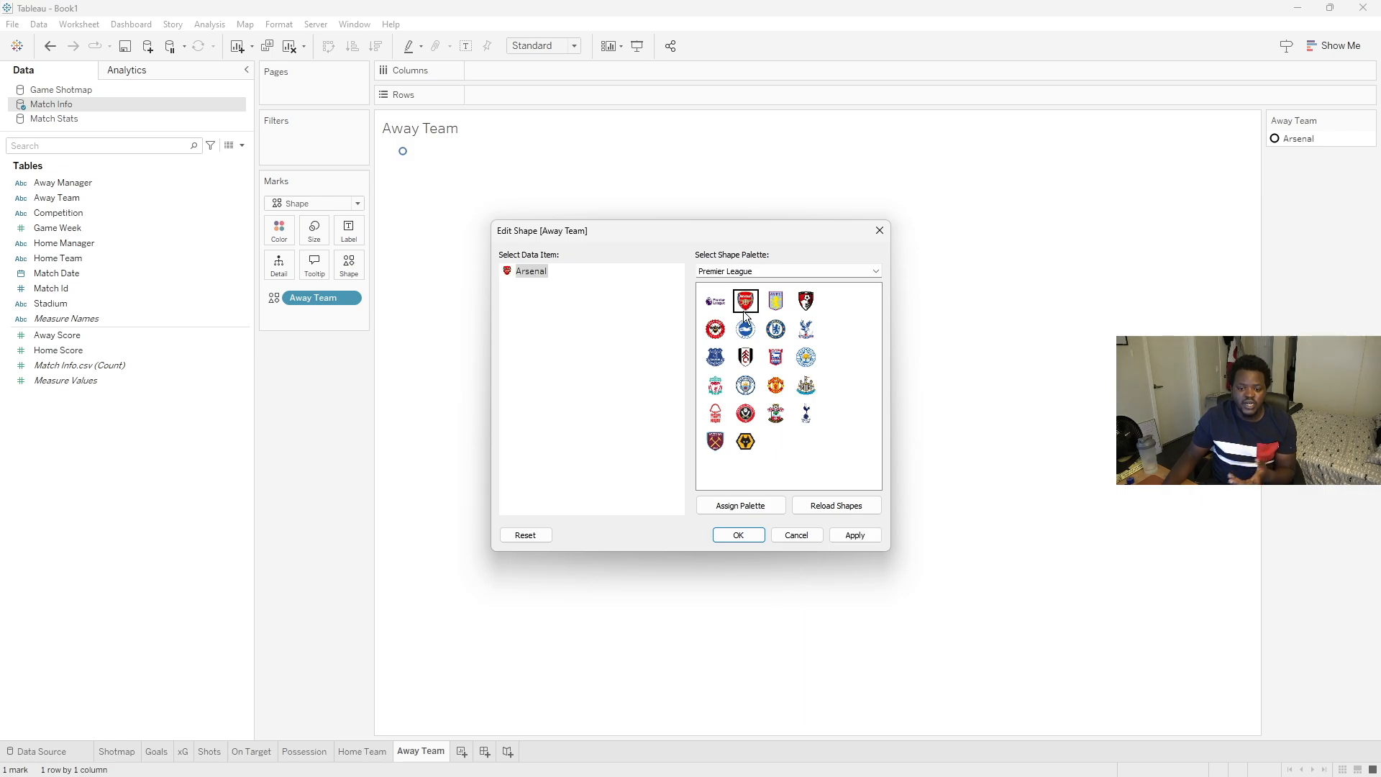
left_click(739, 534)
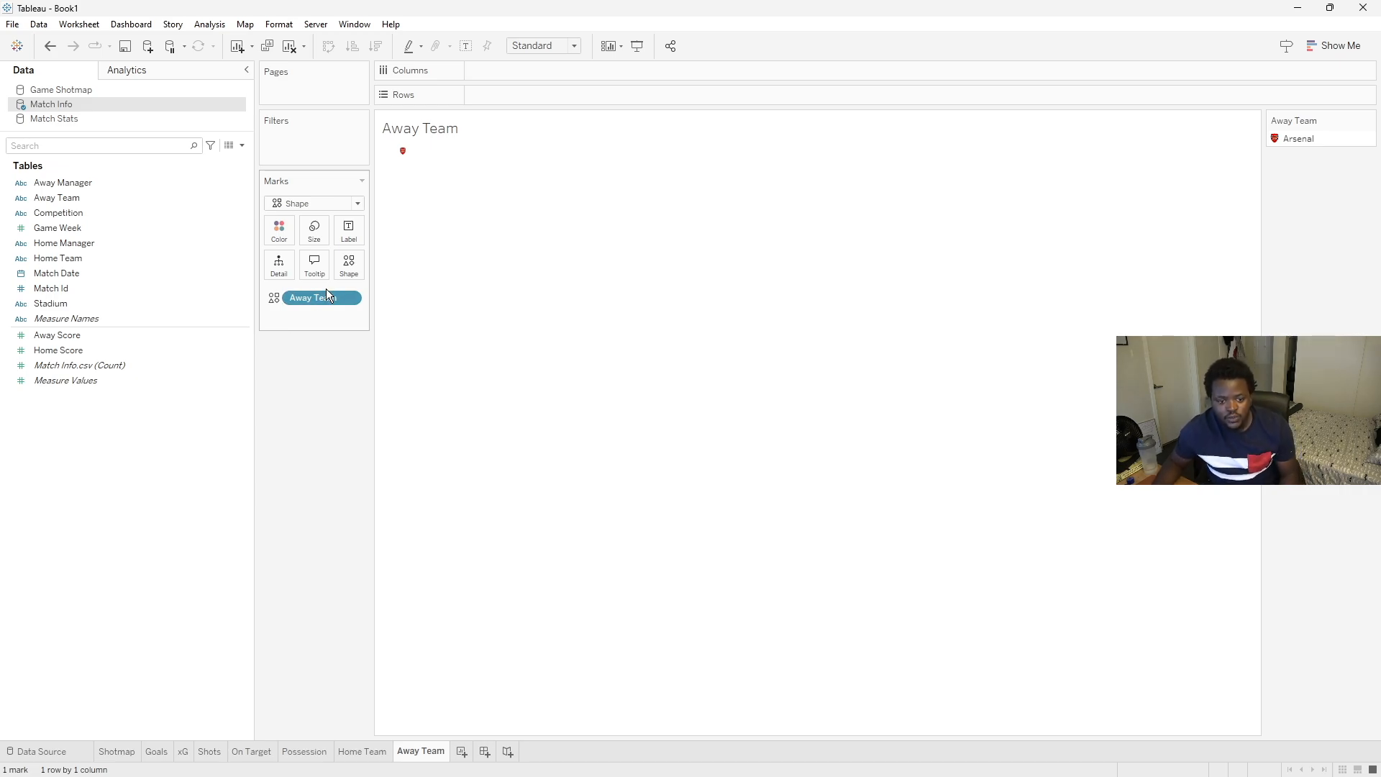
- Add Away Team to the label and fit the sheet to Entire View
left_click_drag(72, 199, 348, 232)
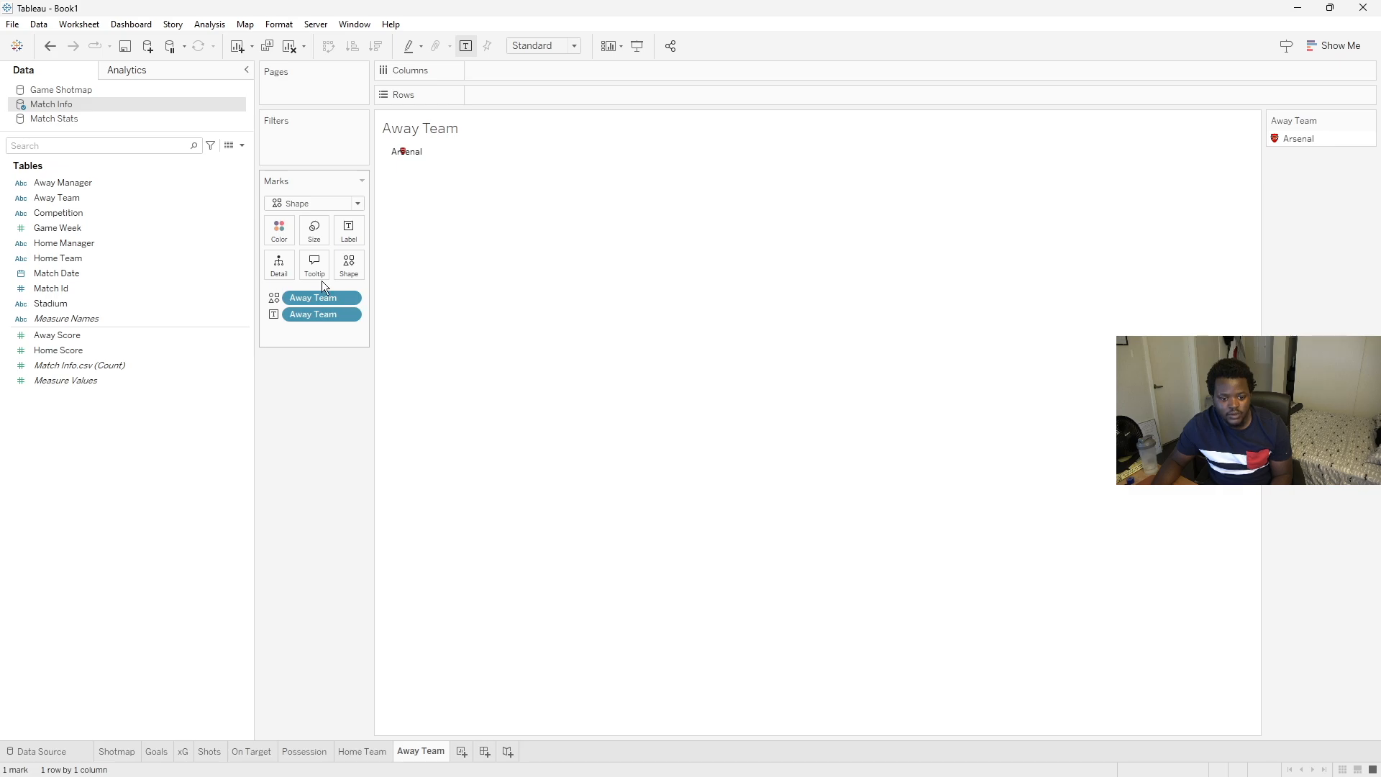
left_click(575, 49)
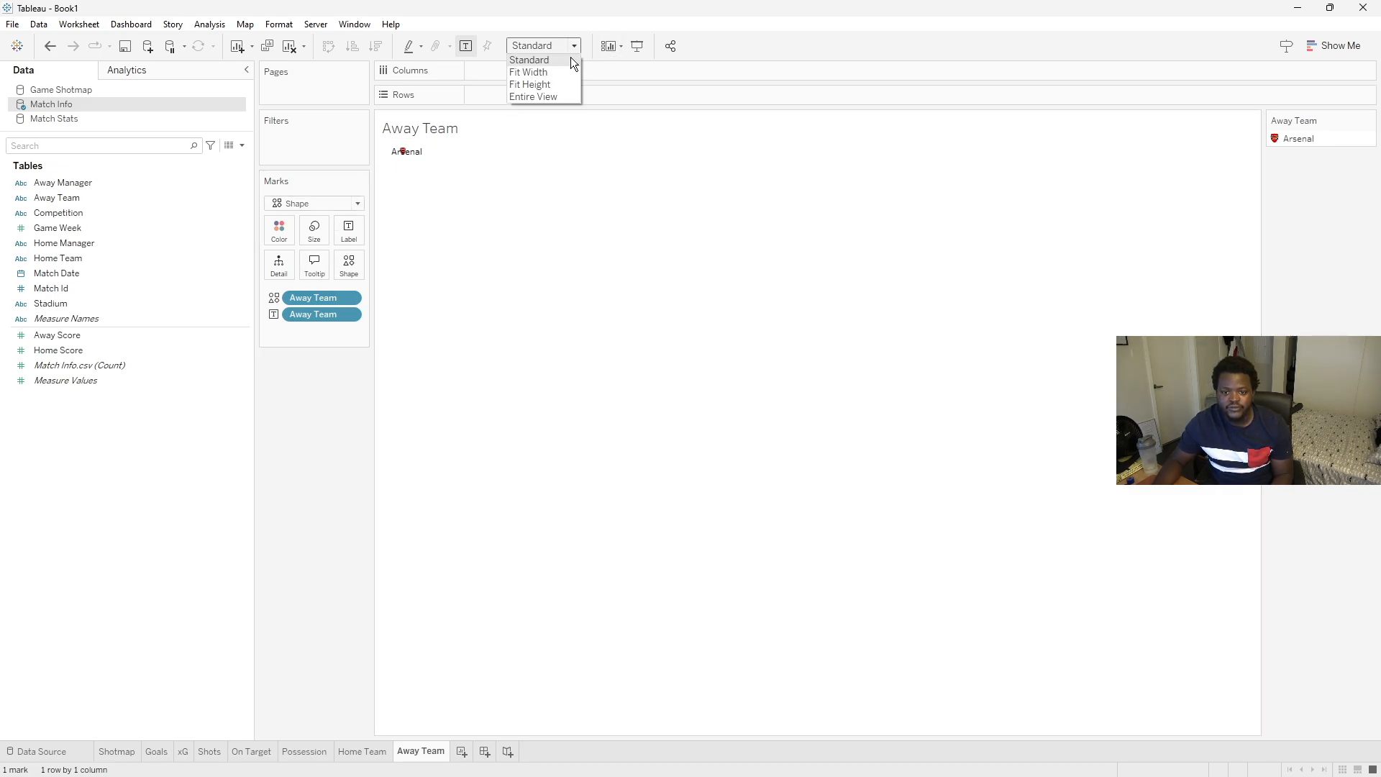
left_click(562, 93)
- Align the away label to the bottom centre of the logo
left_click(349, 231)
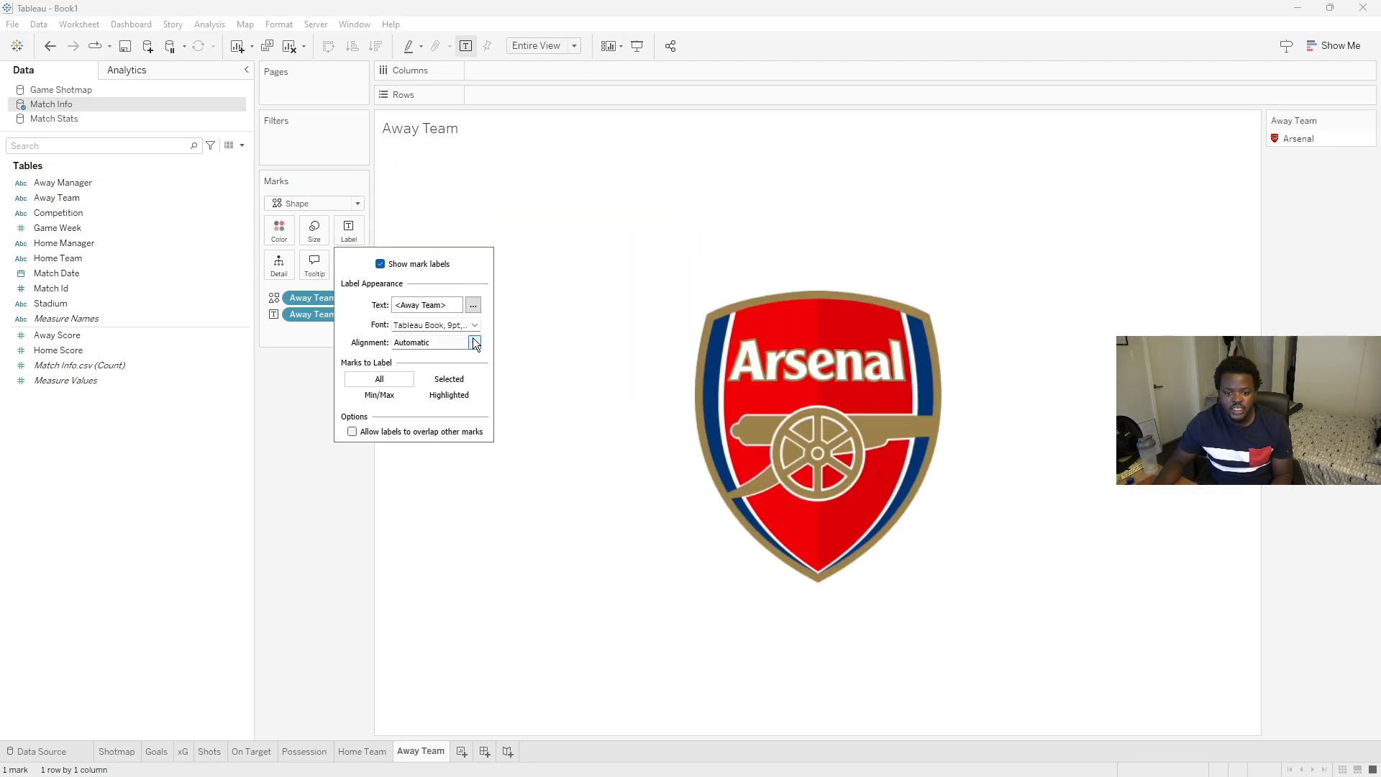
left_click(474, 342)
left_click(410, 462)
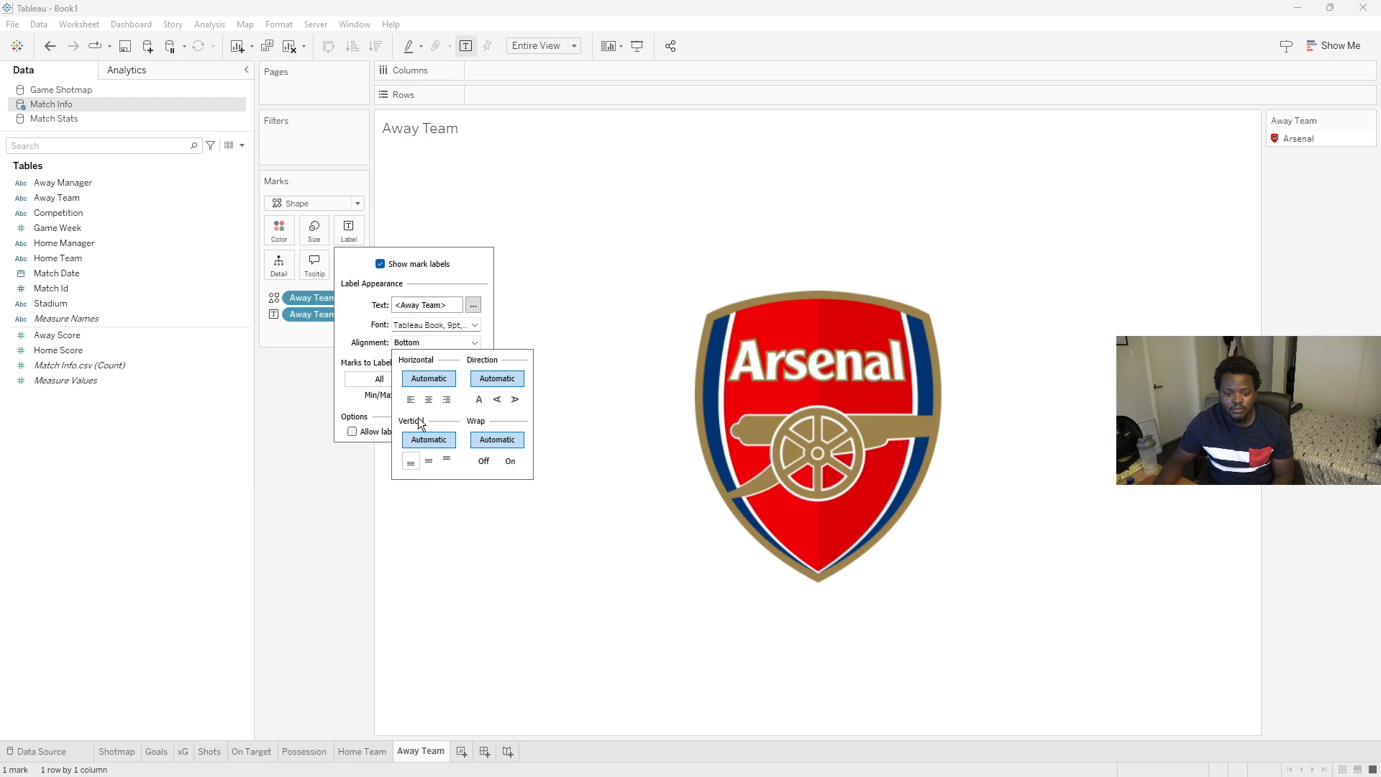
left_click(428, 399)
- Enlarge the away label's font size and set its font to Yu Gothic UI Semibold
left_click(474, 325)
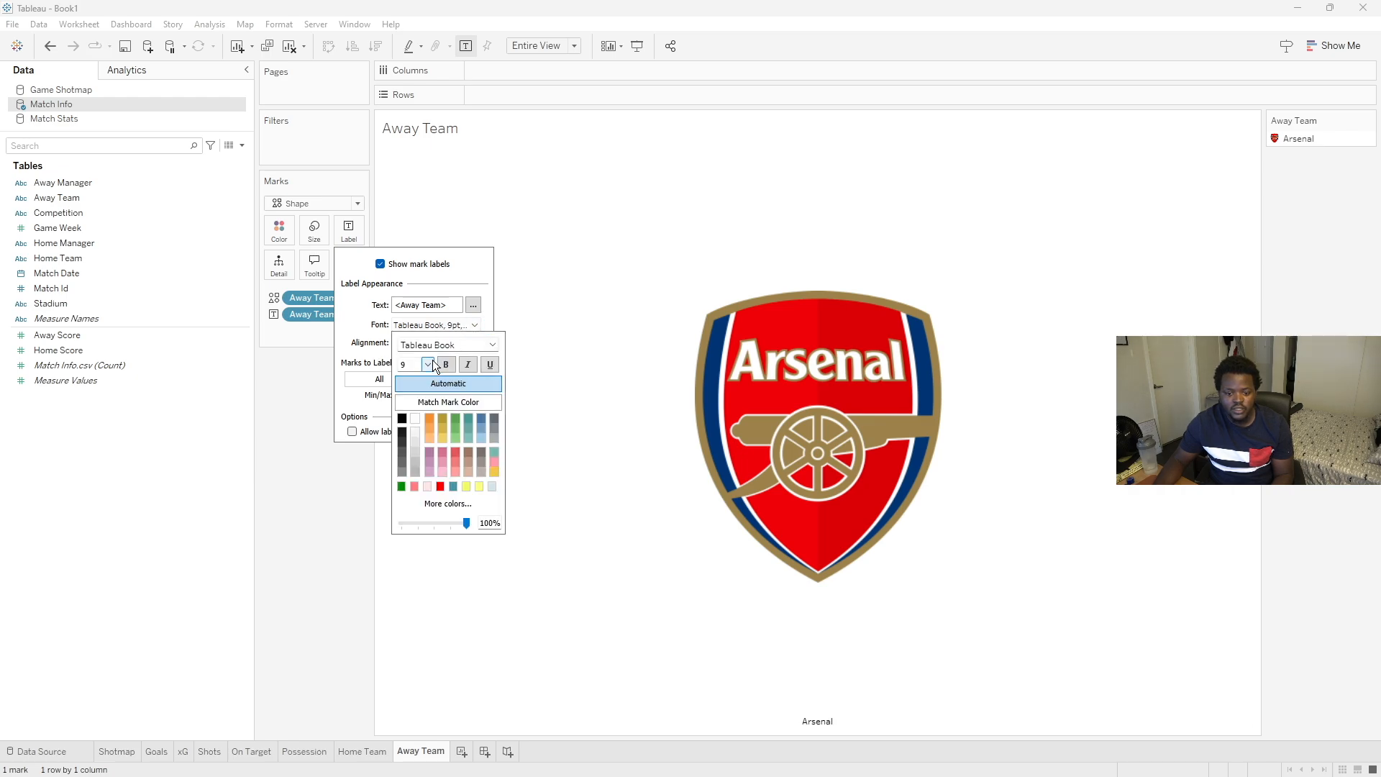
left_click(428, 363)
left_click(416, 435)
left_click(492, 345)
left_click(442, 680)
left_click(291, 499)
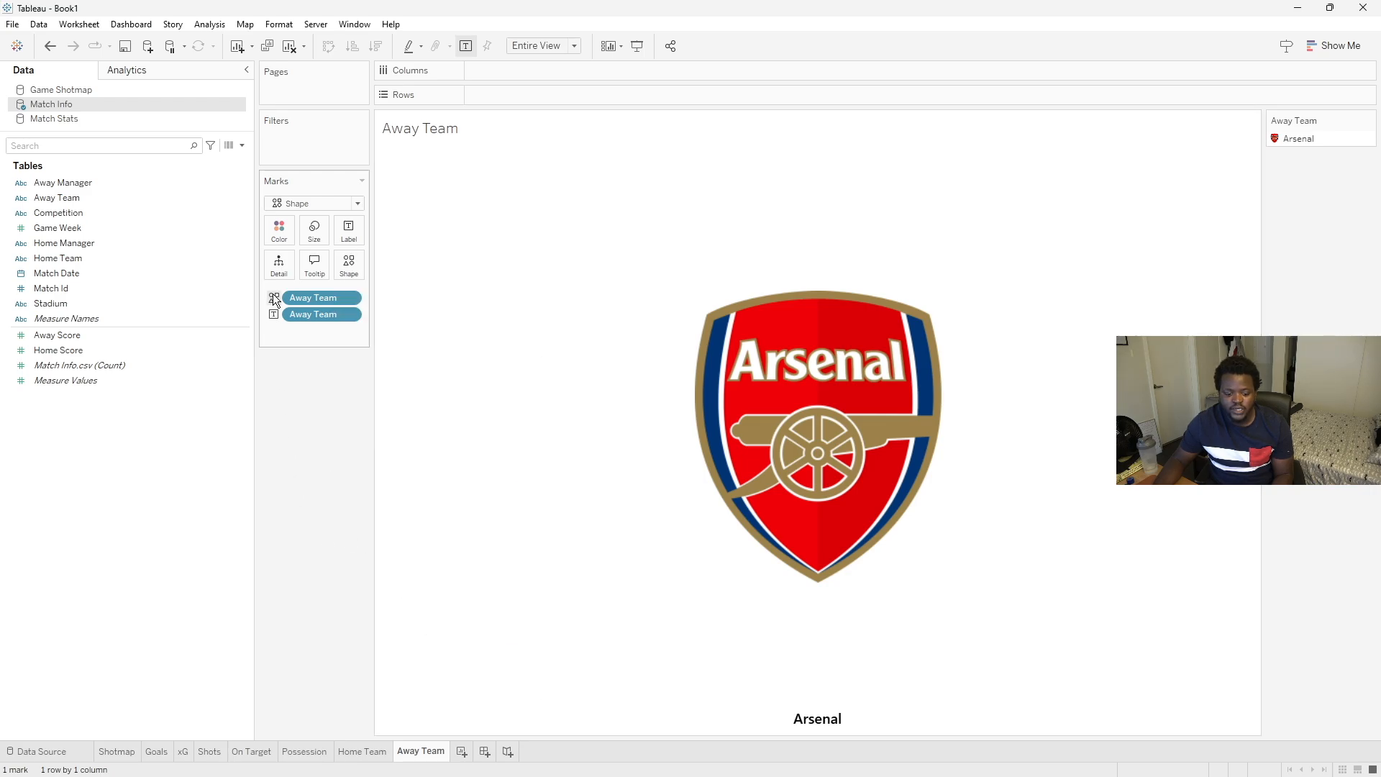
left_click(281, 231)
left_click(1039, 370)
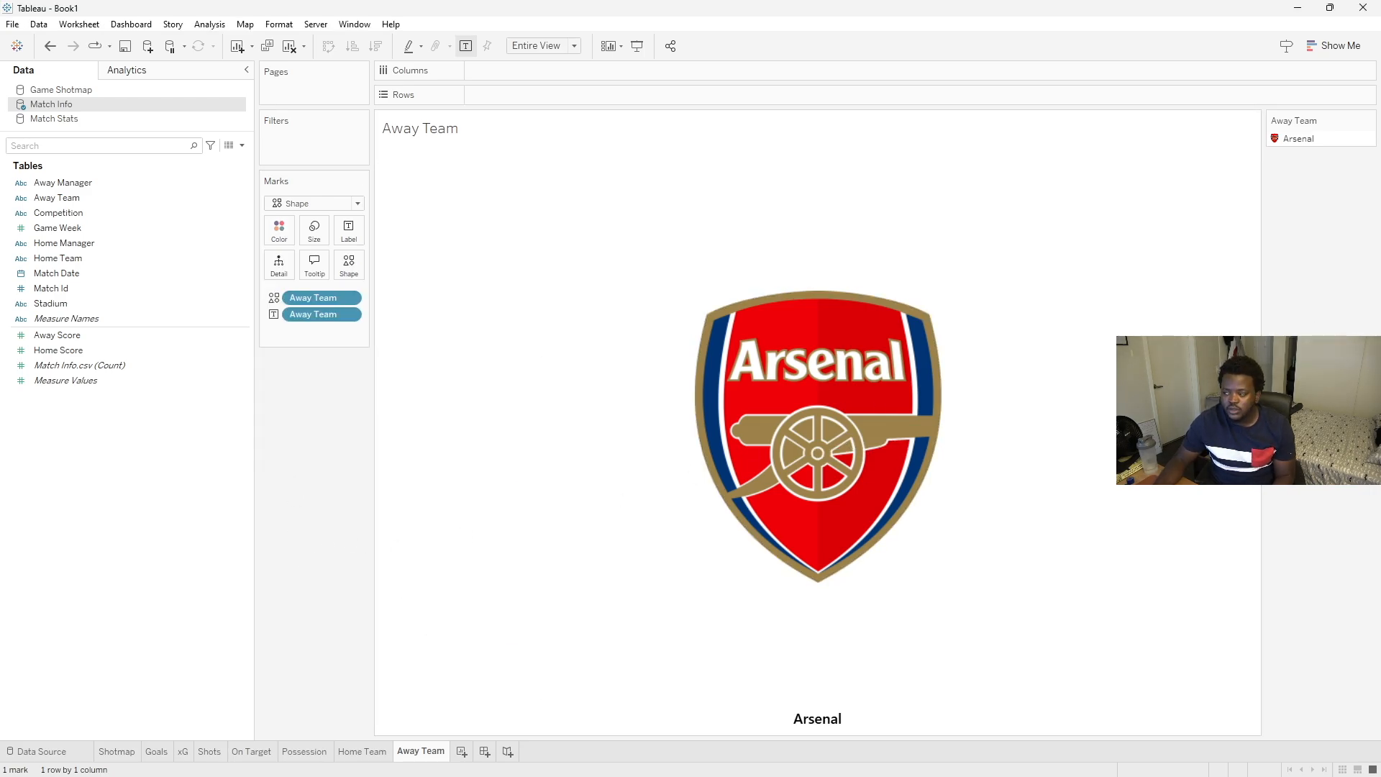
- Bring up the Opta reference image to compare it with the Away Team sheet
left_click_drag(1380, 208, 374, 180)
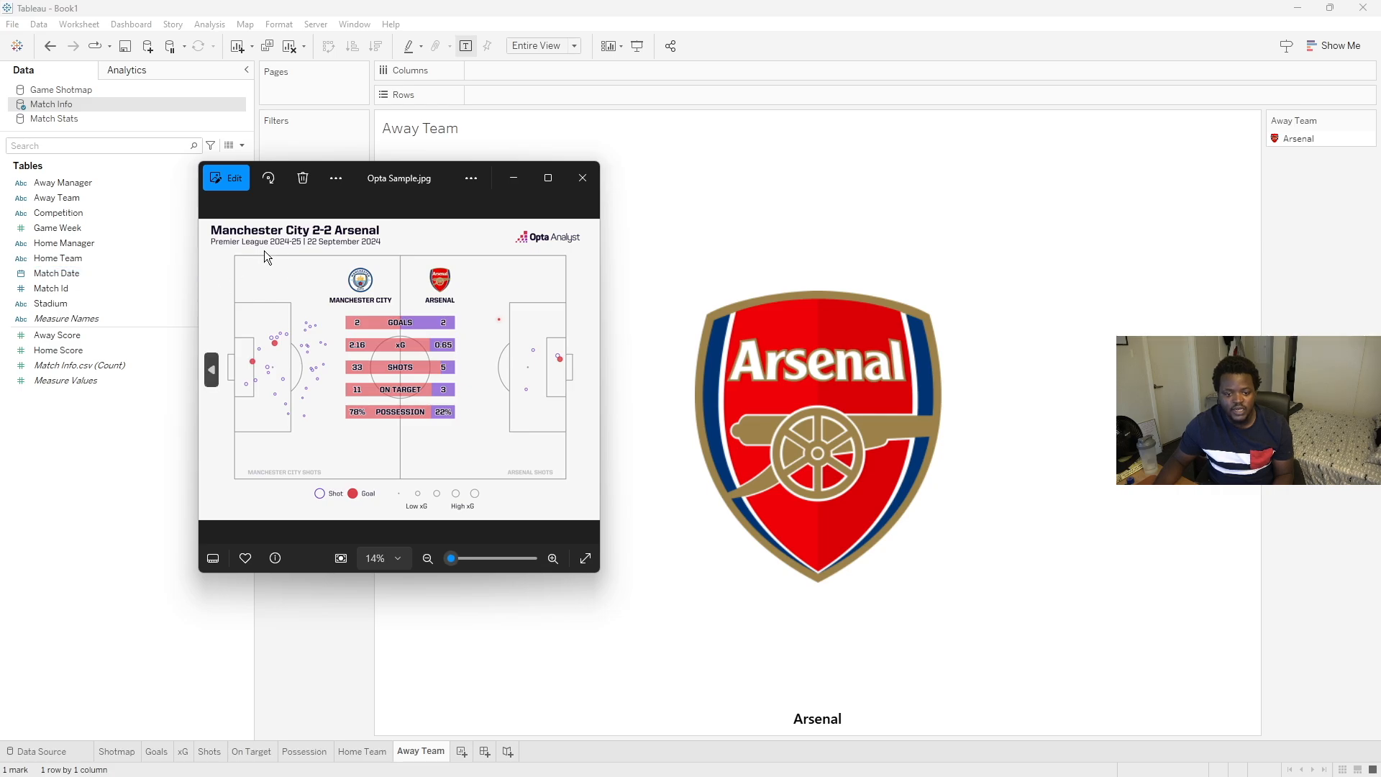
left_click(330, 633)
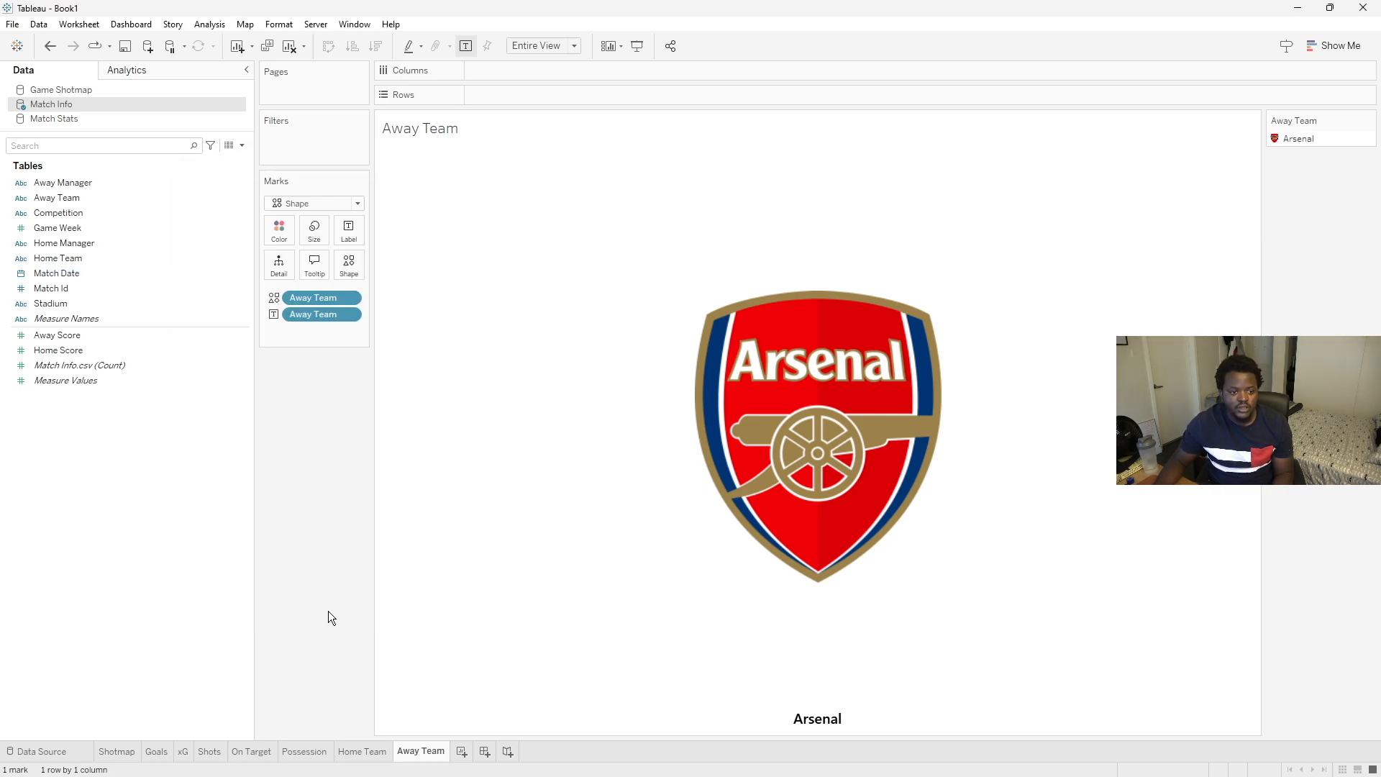
- Create a new sheet with Home Team, Home Score and Away Score as text, fitted to Entire View
left_click(461, 752)
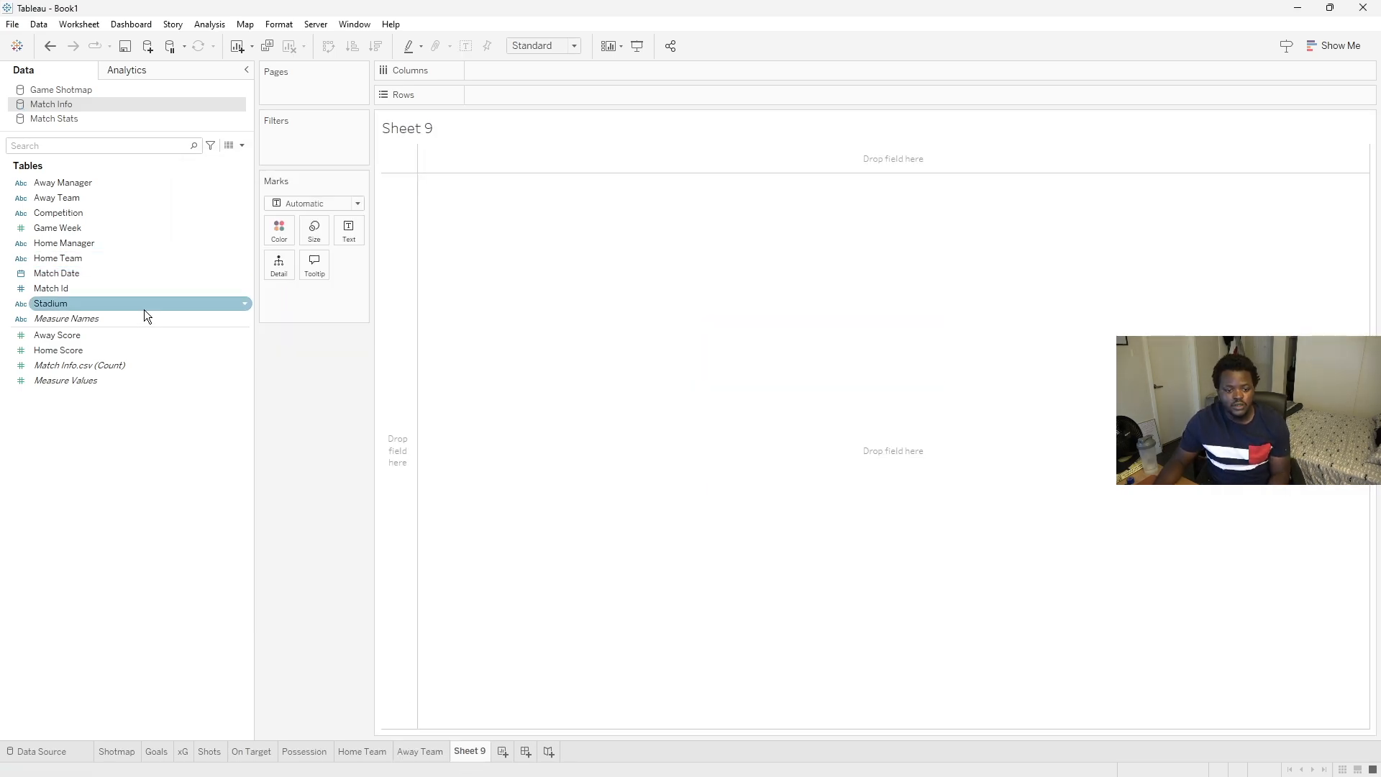
left_click(71, 262)
left_click_drag(71, 261, 349, 236)
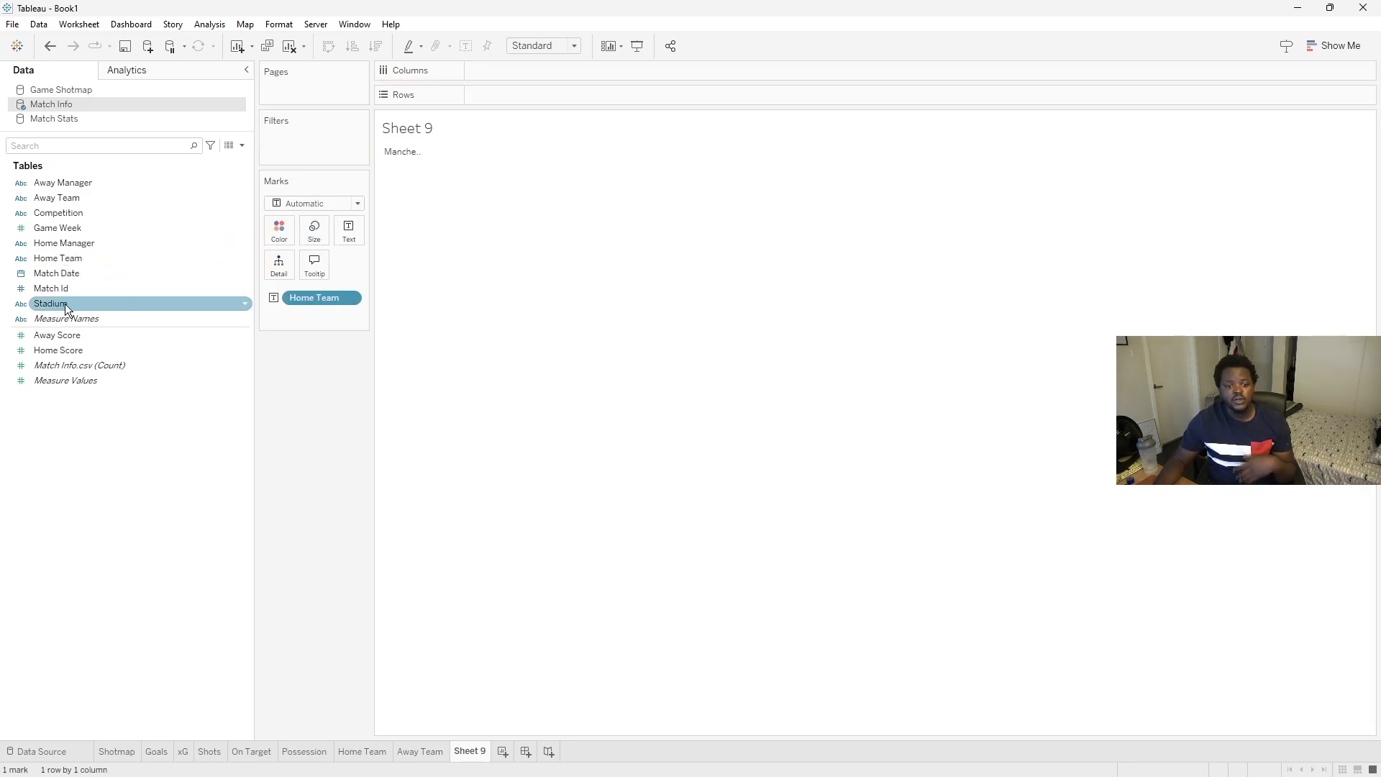
left_click_drag(58, 348, 349, 234)
left_click_drag(115, 337, 360, 235)
left_click(574, 45)
left_click(550, 95)
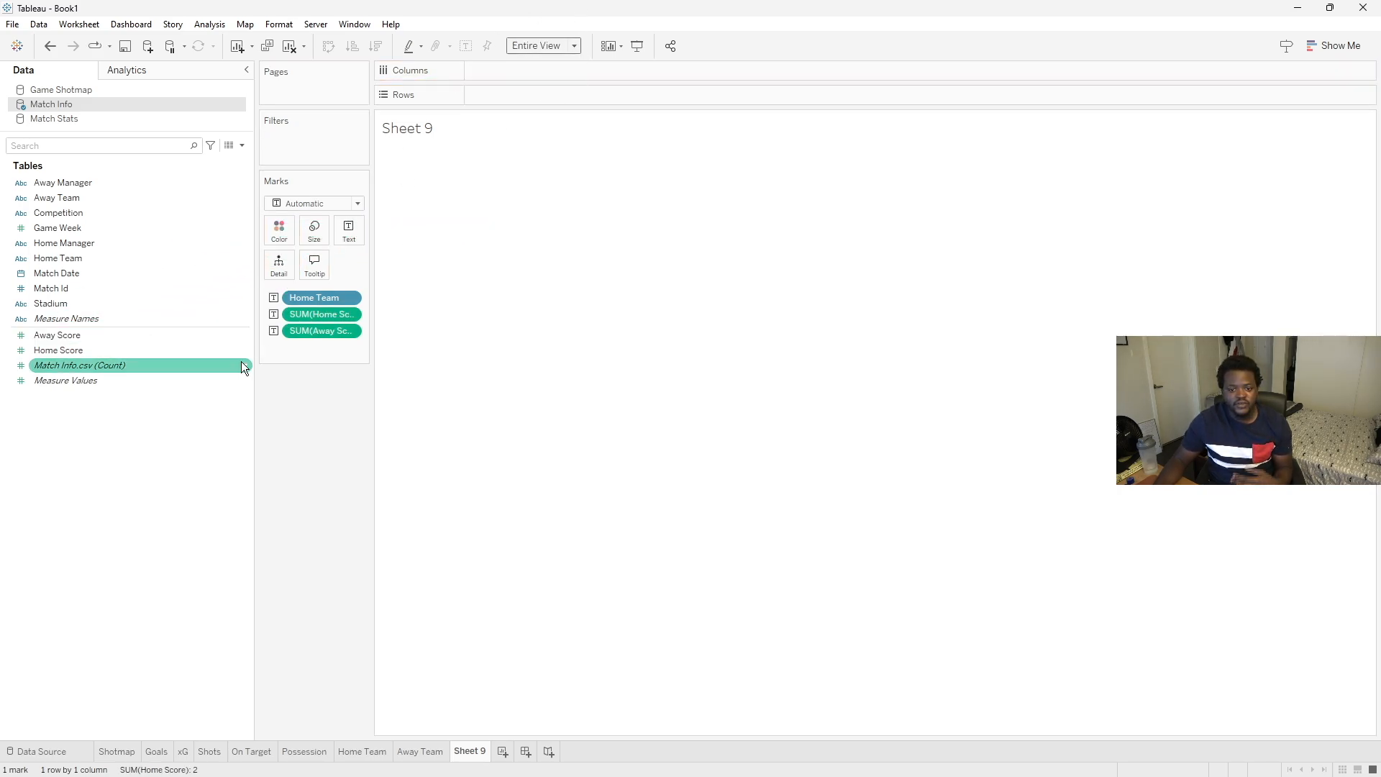
- Add Away Team, Competition and Match Date to the text marks
left_click_drag(72, 198, 350, 234)
left_click_drag(75, 201, 351, 235)
left_click_drag(41, 272, 348, 234)
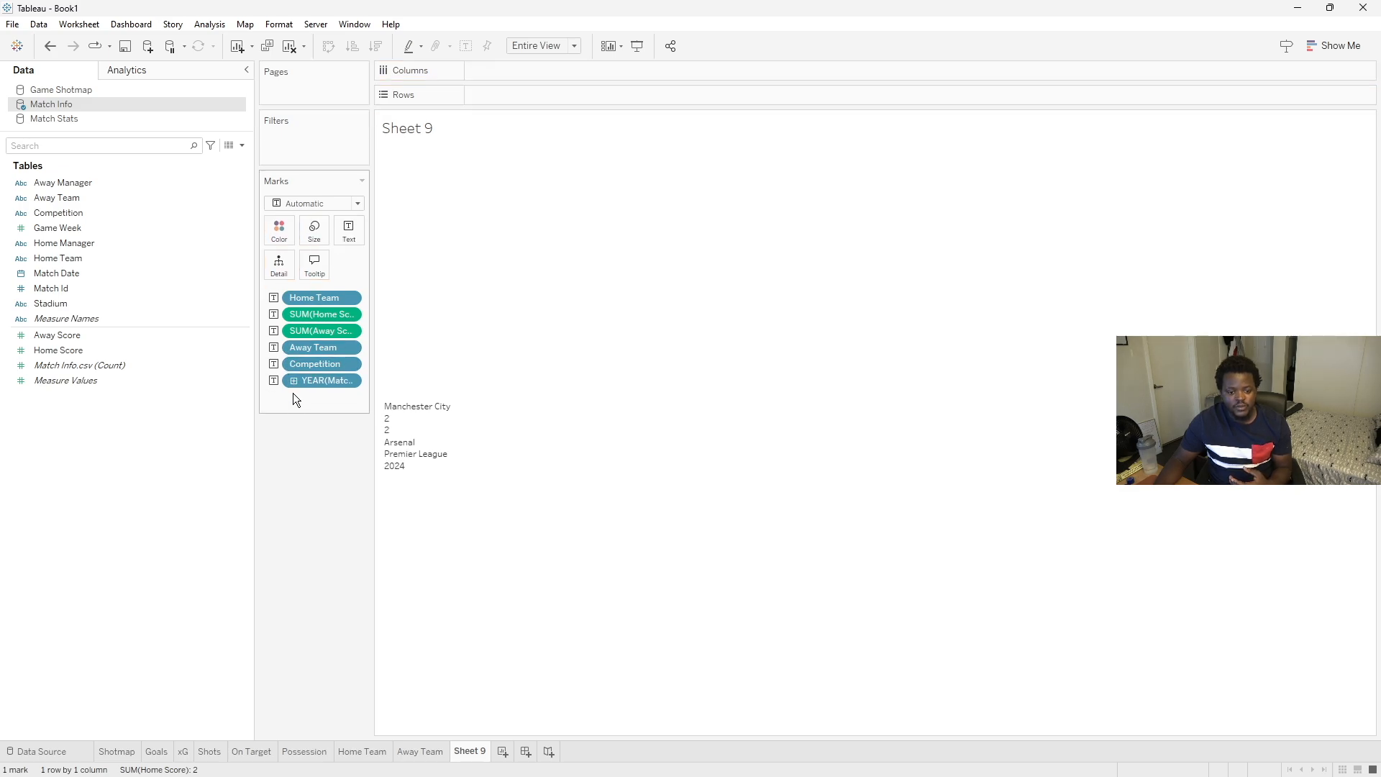
- Drill Match Date down to month and day, then remove the quarter field
left_click(294, 380)
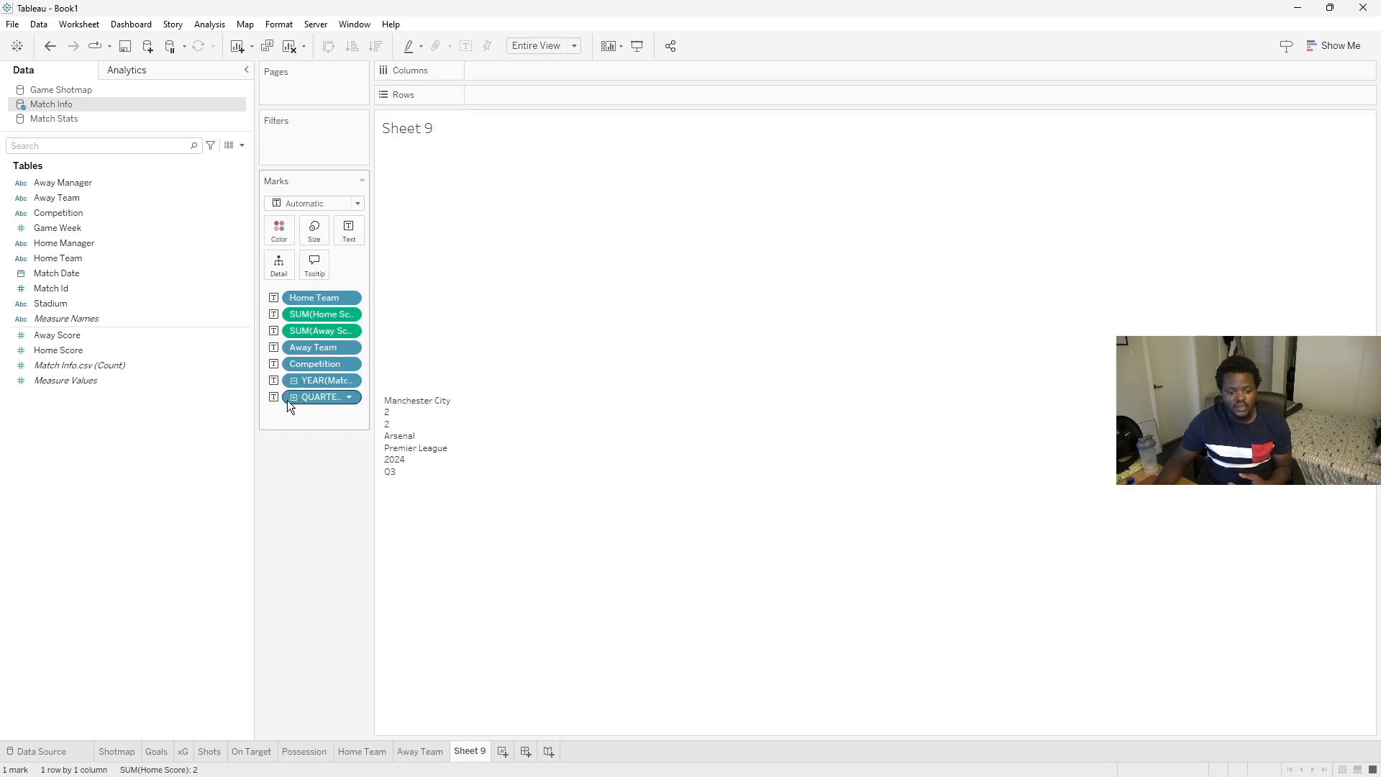
left_click(290, 398)
left_click(291, 413)
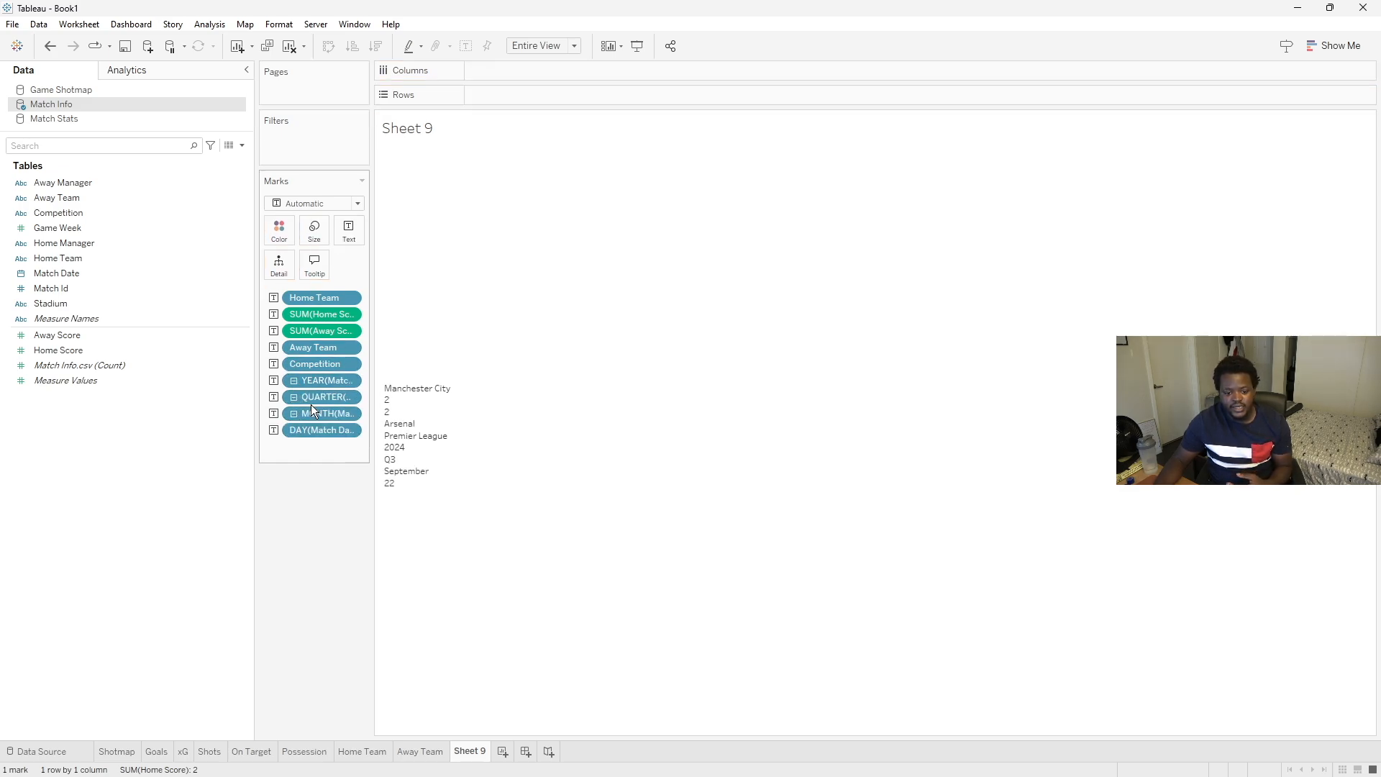
left_click_drag(312, 398, 172, 388)
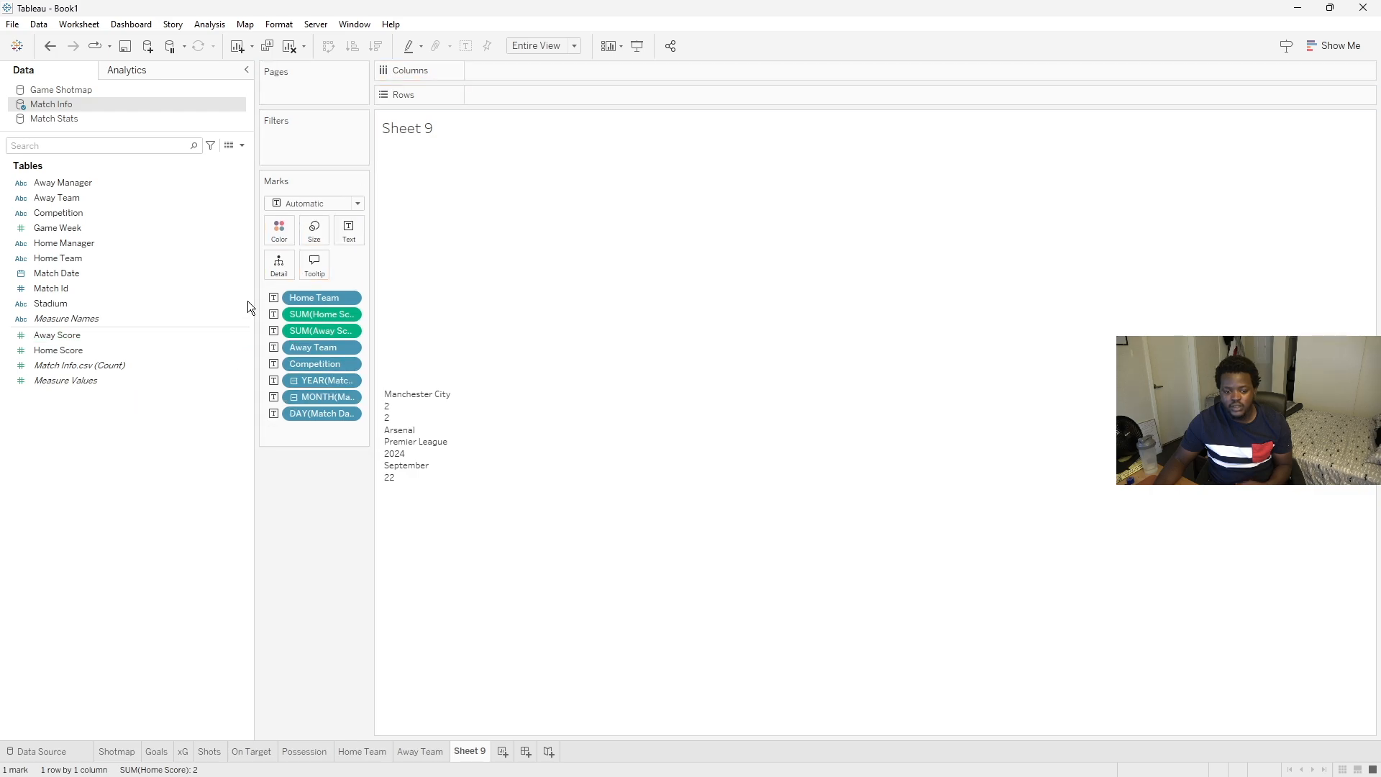
- Open the text label editor for the marks and bring up the Opta reference image for the header layout
left_click(345, 239)
left_click(471, 263)
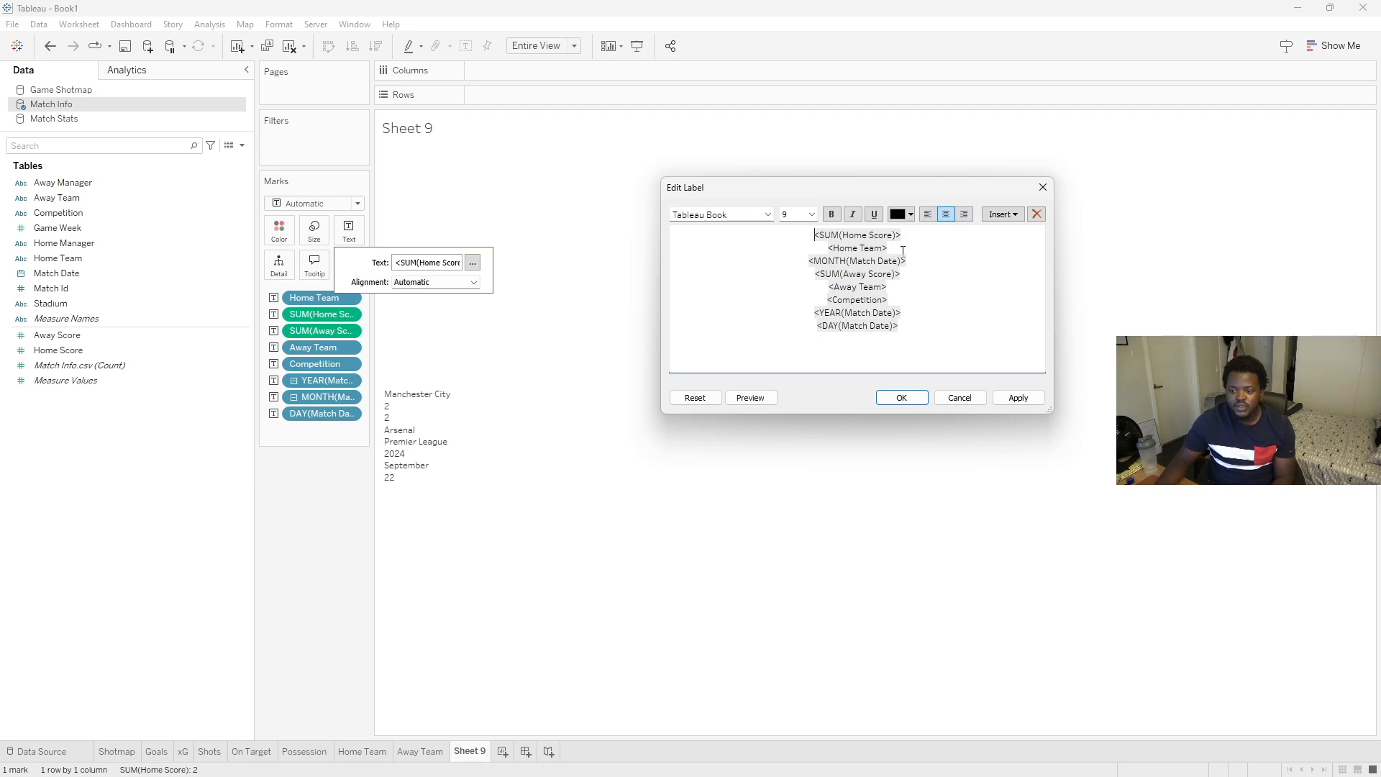
mouse_move(923, 775)
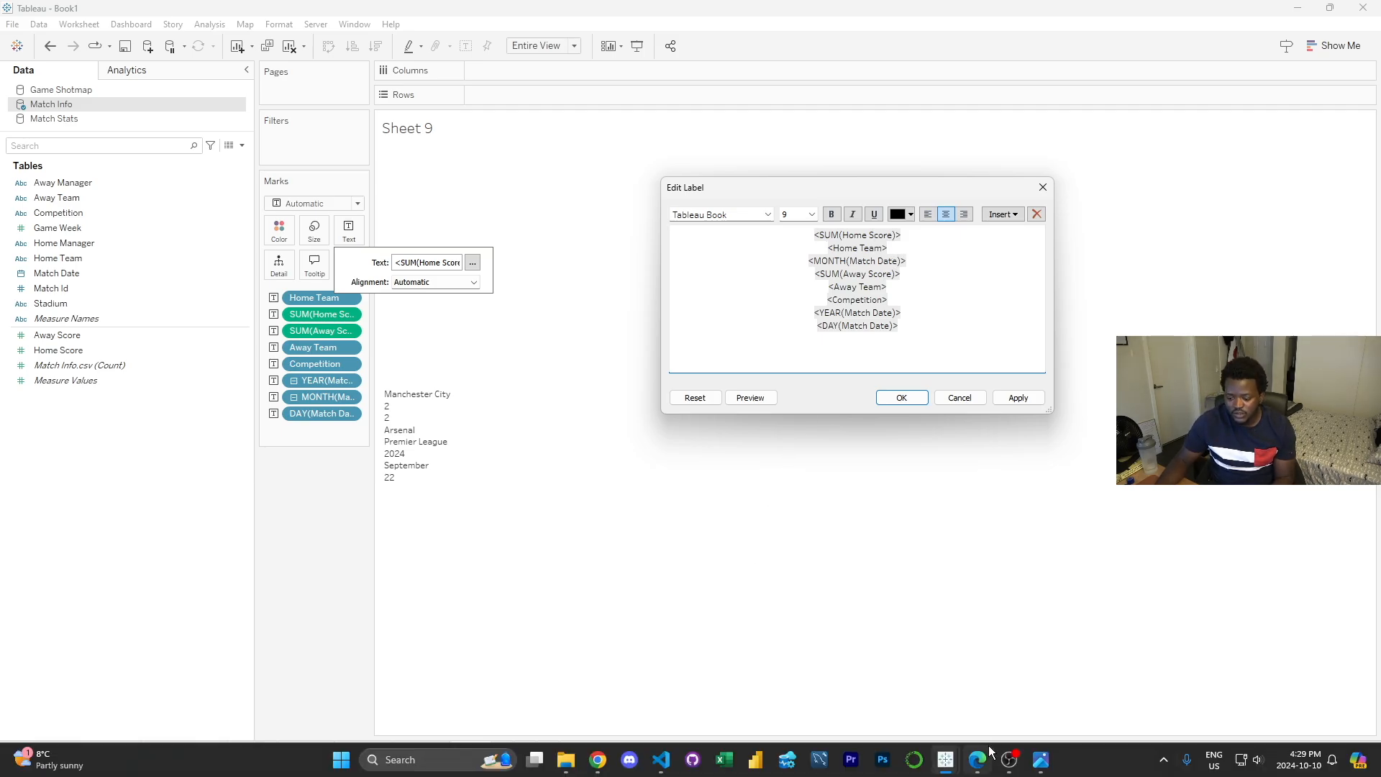
left_click(1040, 760)
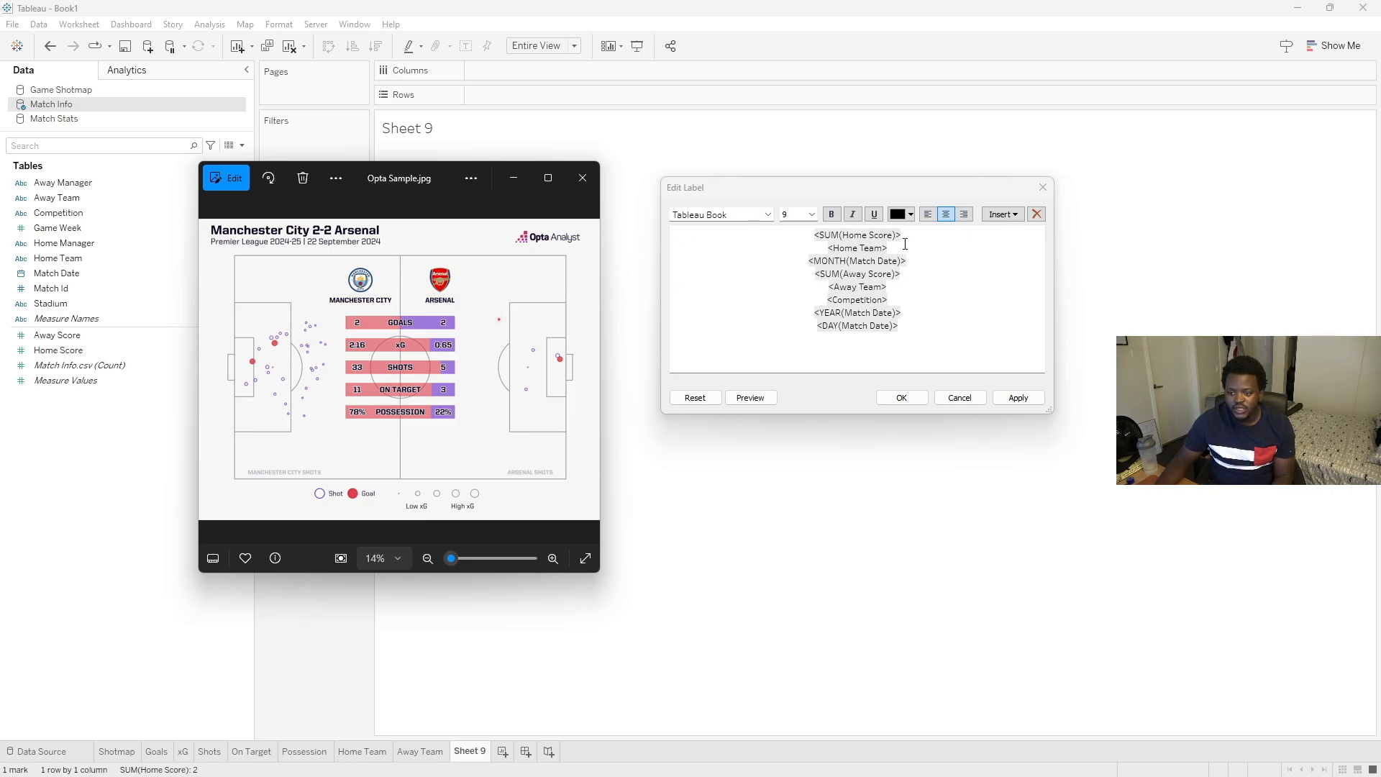
- Rearrange the label's first line as Home Team, Home Score-Away Score, Away Team
left_click_drag(905, 244, 827, 248)
key("ctrl+c")
key("BackSpace")
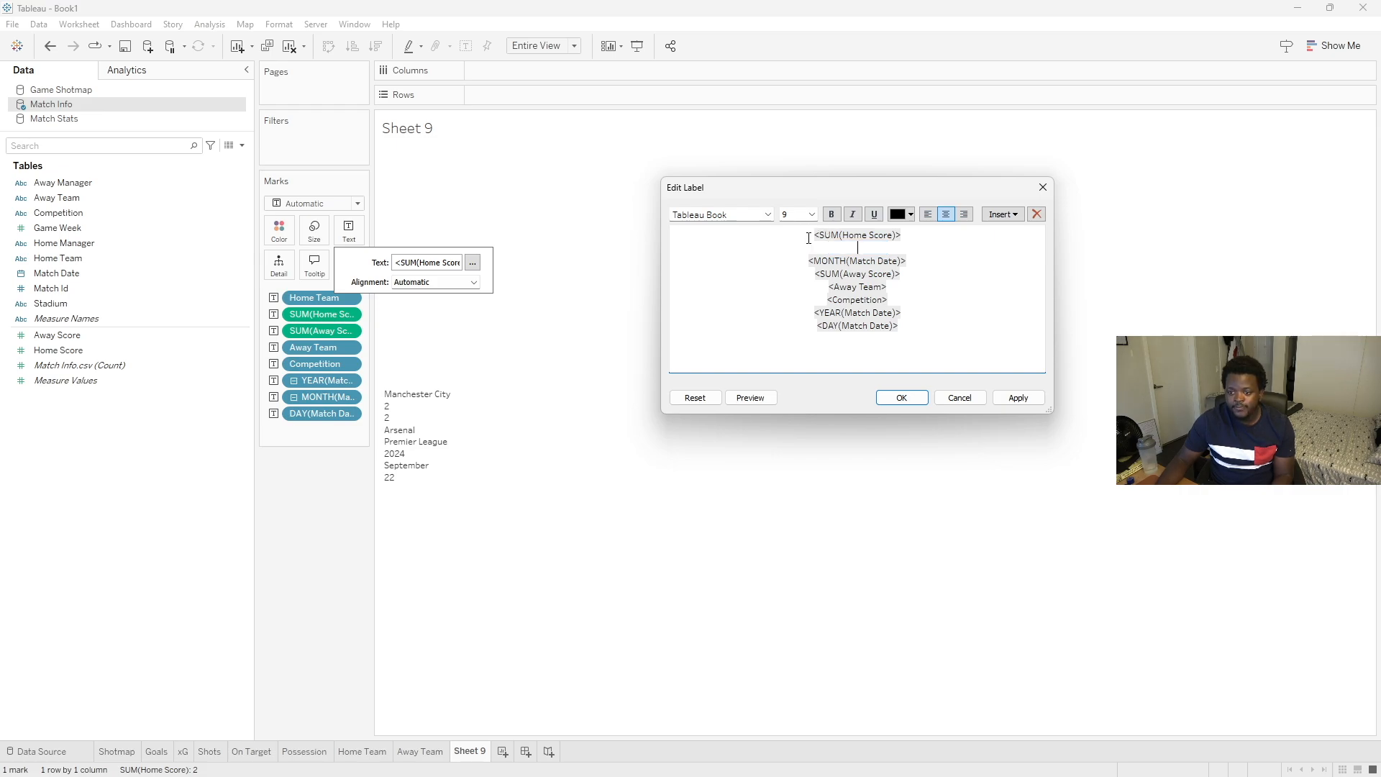
left_click(808, 238)
key("Return")
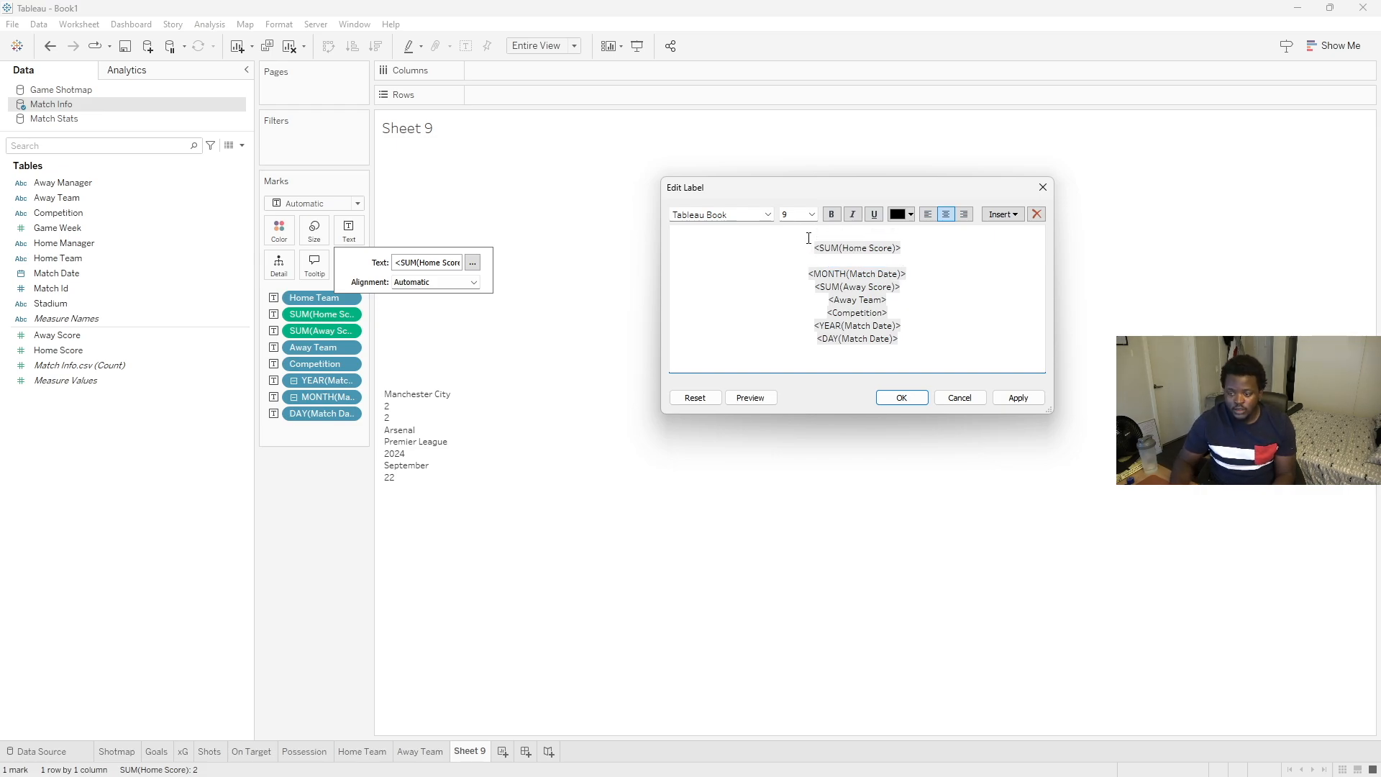
key("ctrl+v")
double_click(703, 236)
left_click(938, 218)
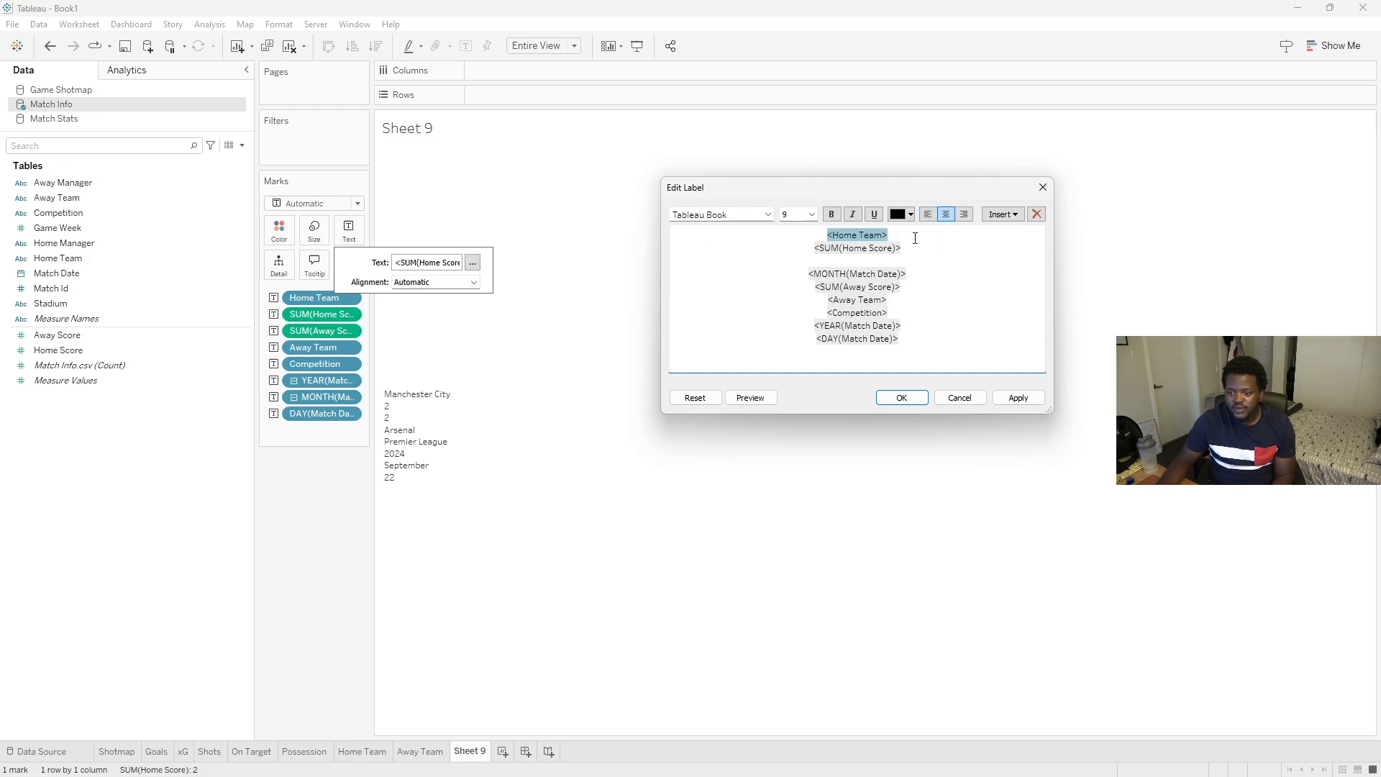
left_click(807, 248)
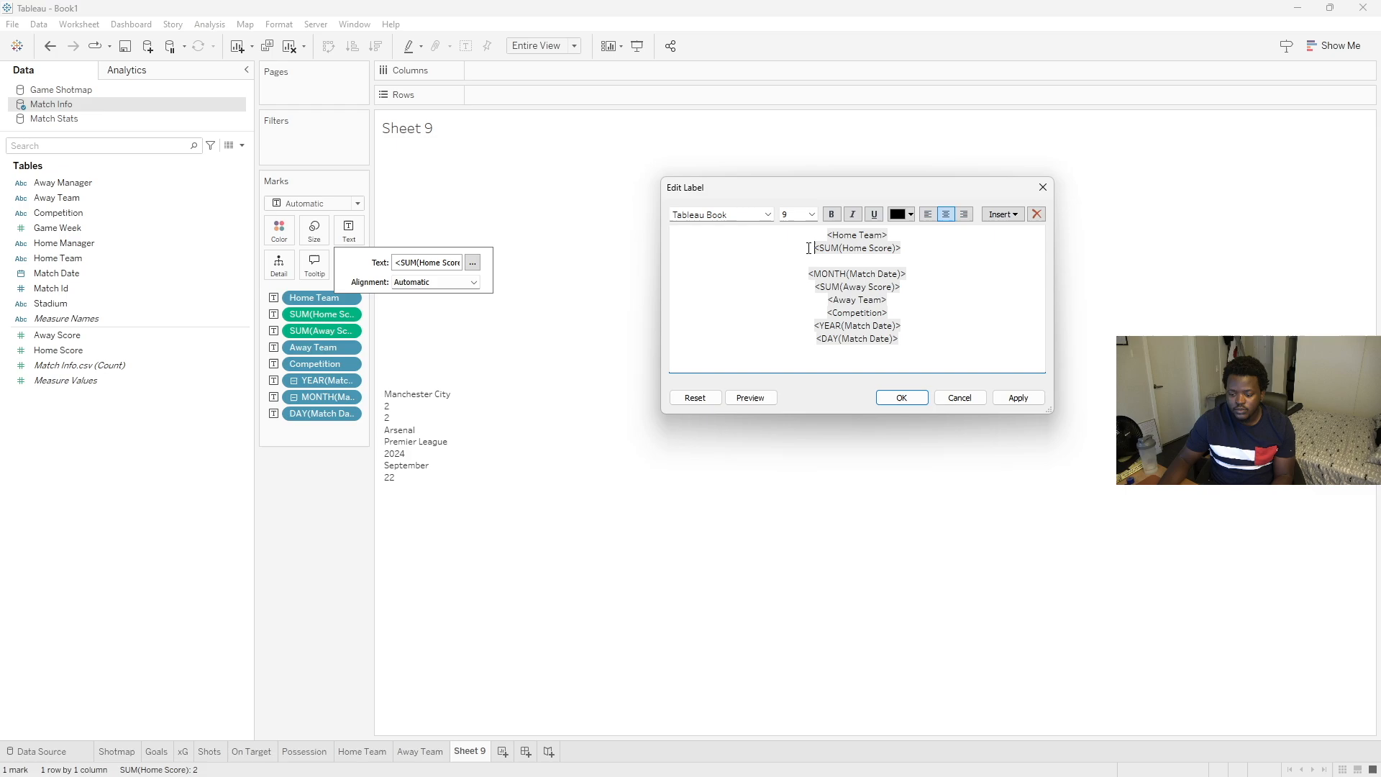
key("BackSpace")
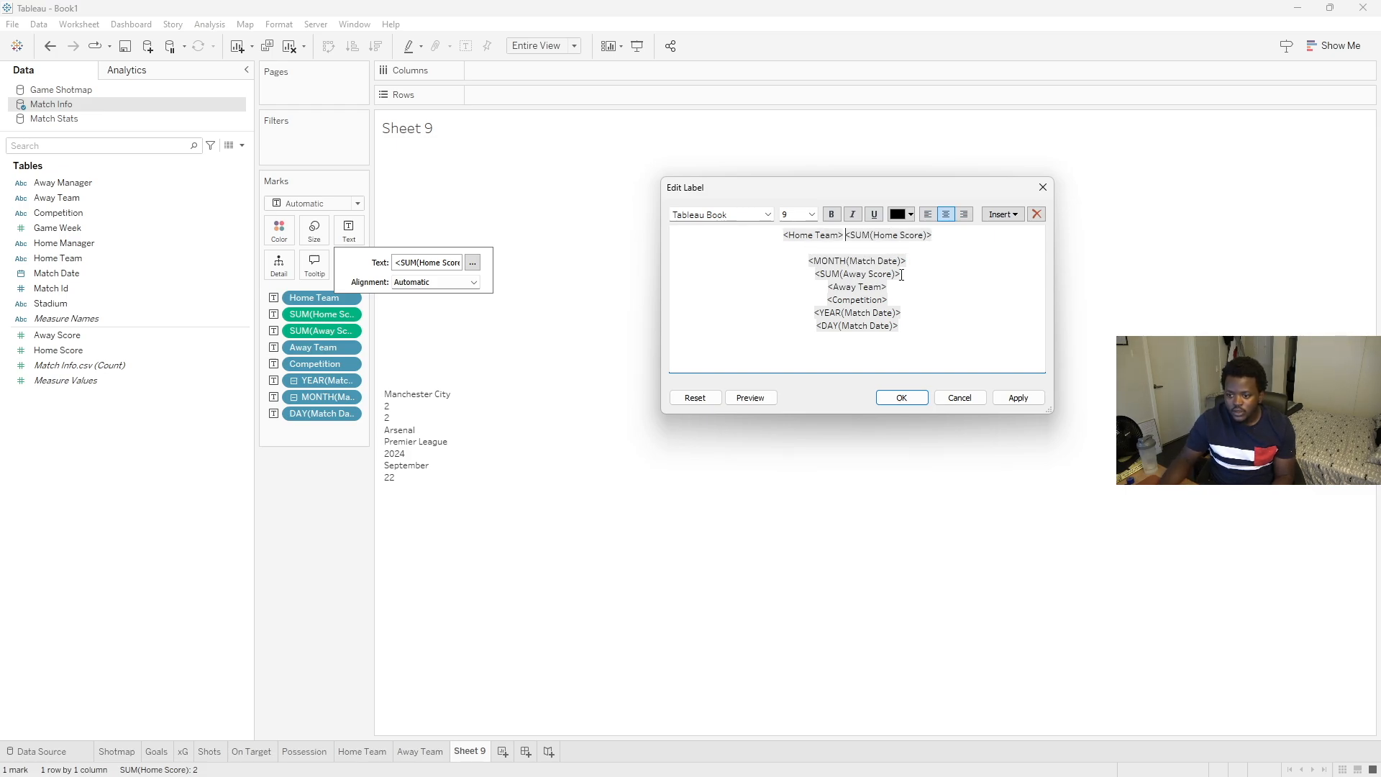
left_click_drag(901, 275, 842, 275)
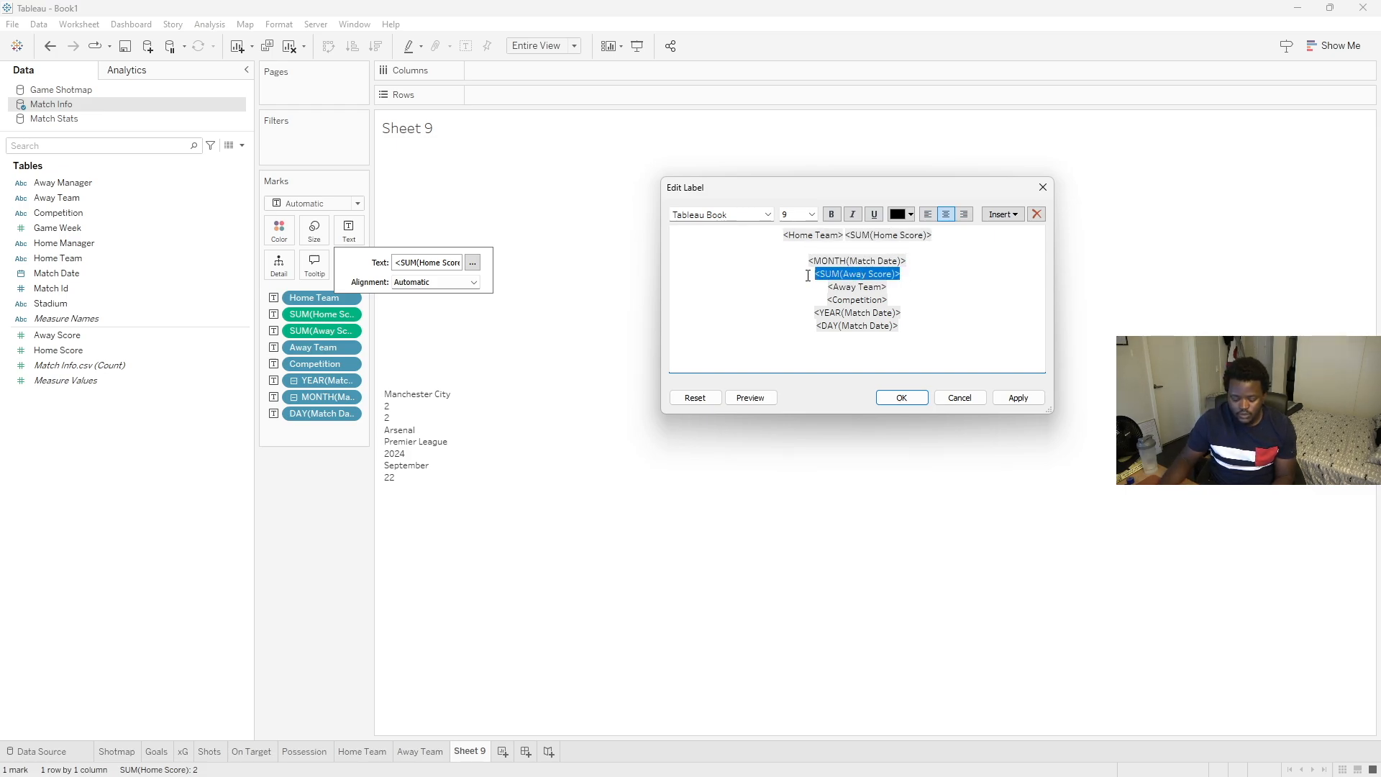
key("Delete")
type("-")
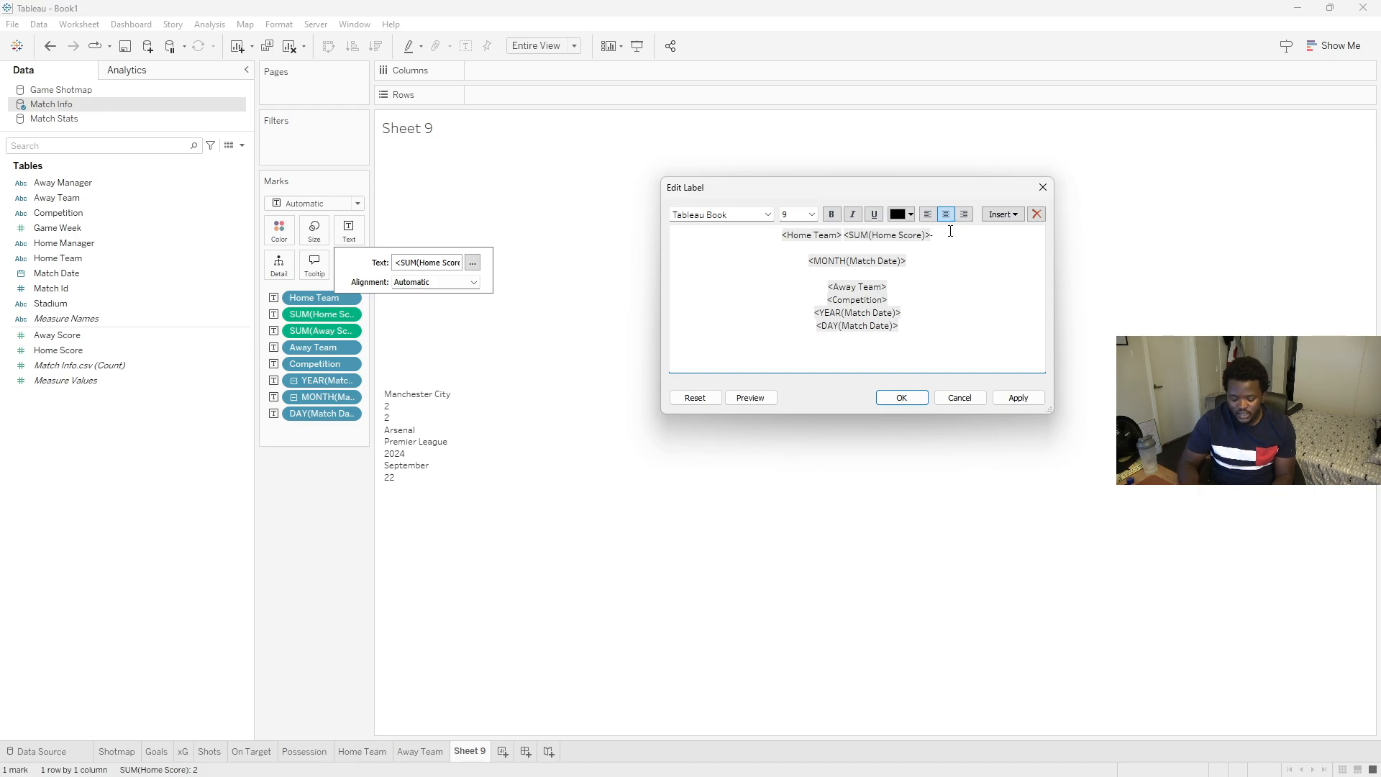
key("ctrl+v")
left_click_drag(879, 285, 783, 280)
key("ctrl+c")
key("BackSpace")
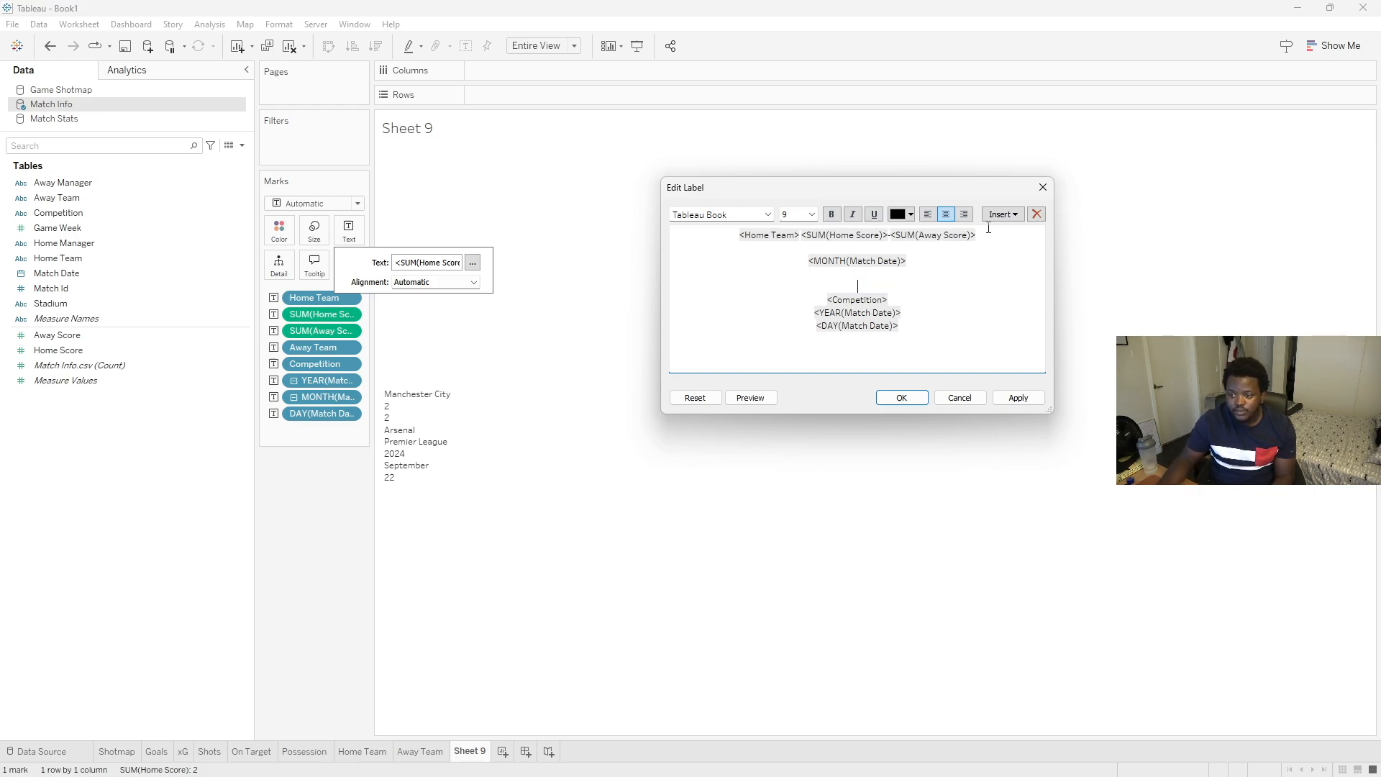
left_click(994, 236)
key("ctrl+v")
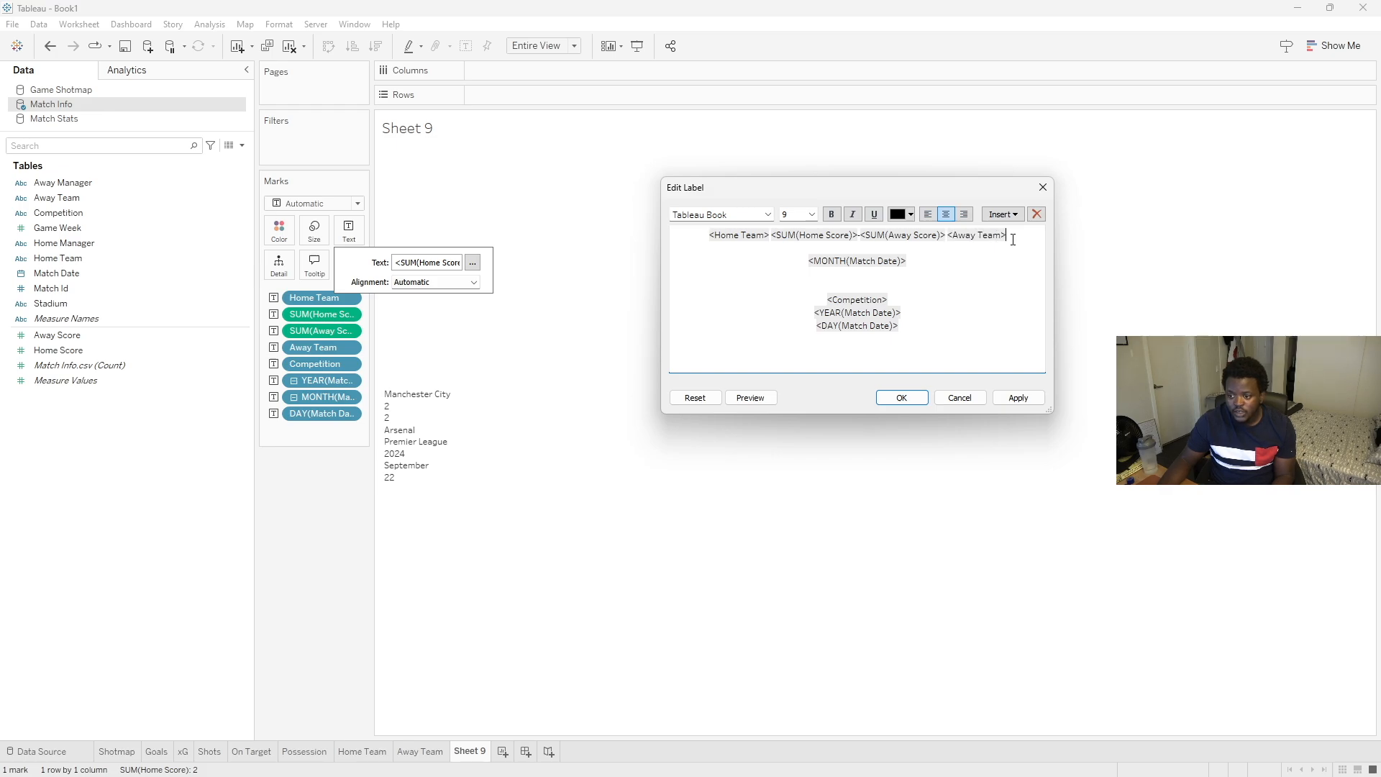
key("Return")
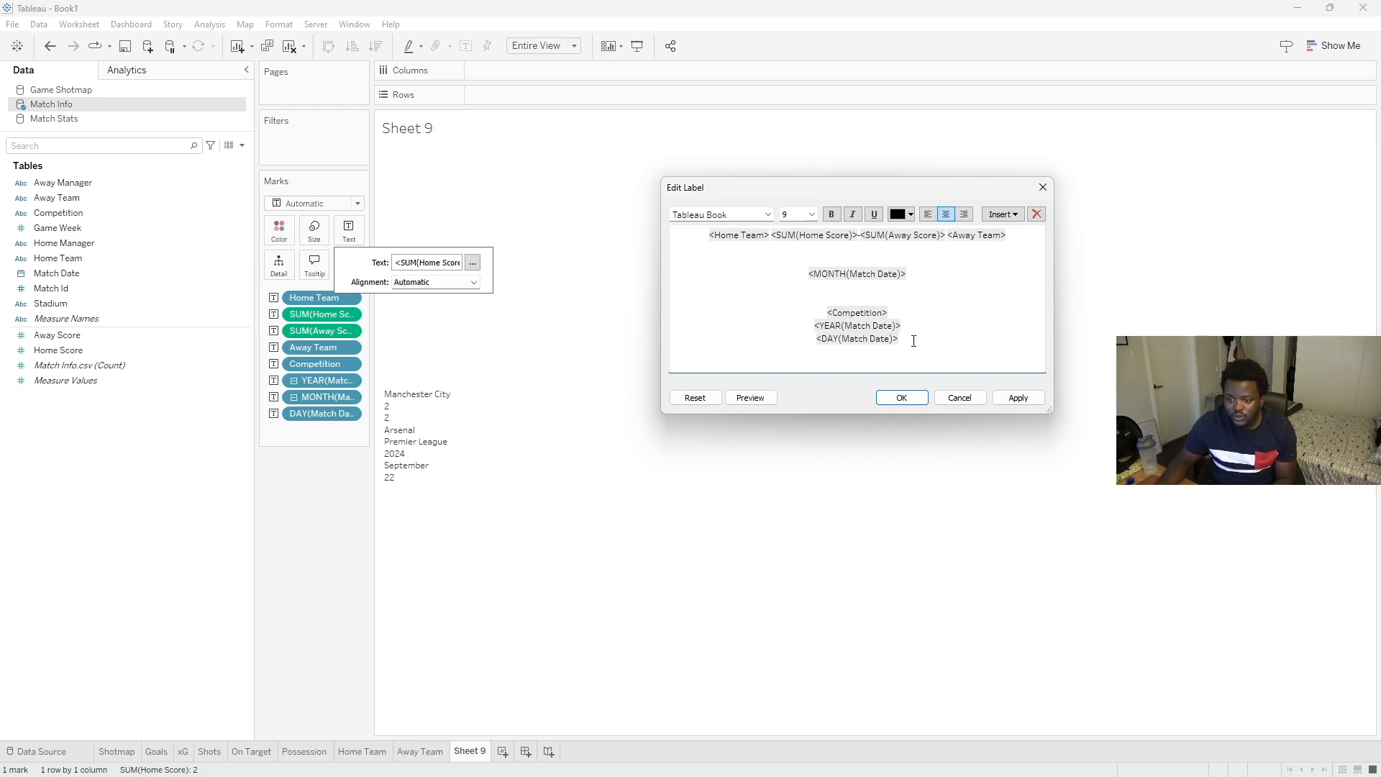
- Build the label's second line as Competition | Day Month Year of Match Date
left_click_drag(901, 317, 806, 316)
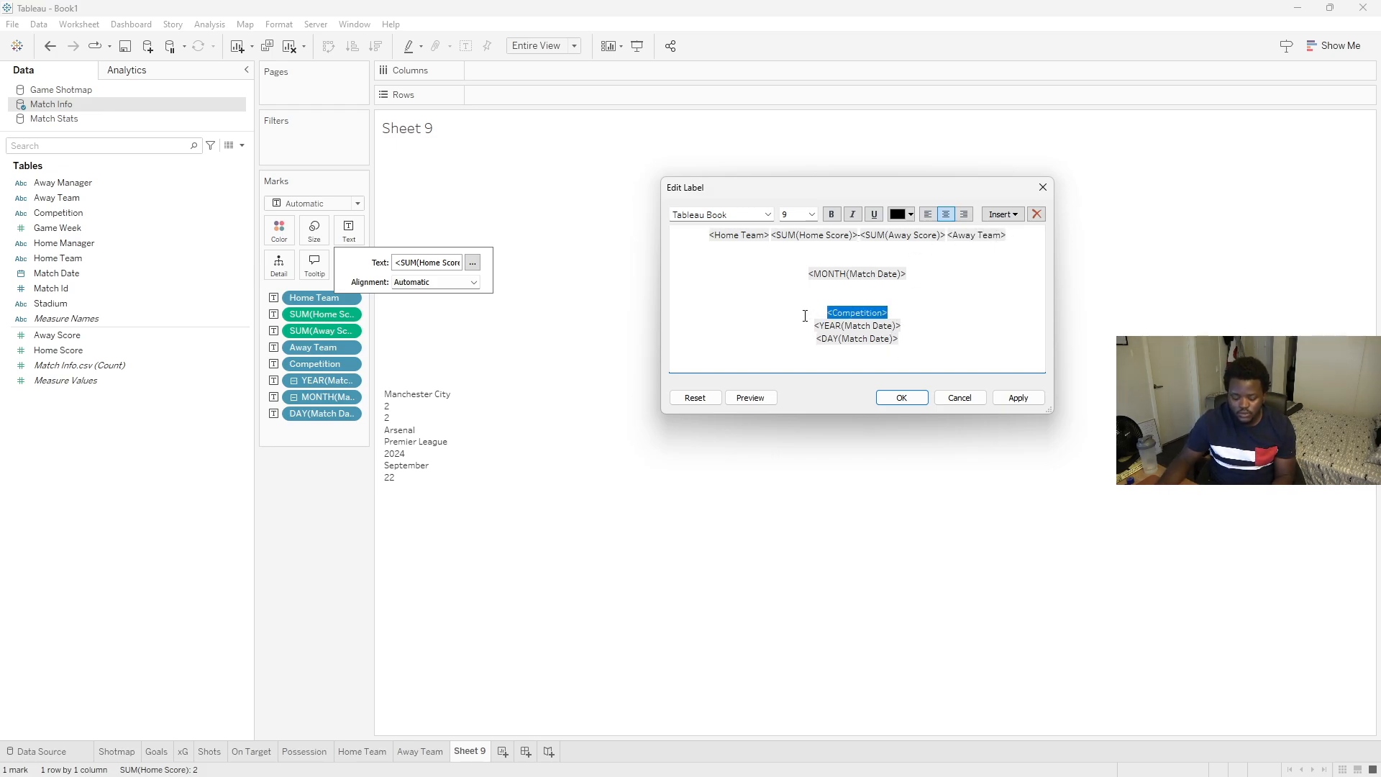
key("ctrl+x")
left_click(866, 251)
key("ctrl+v")
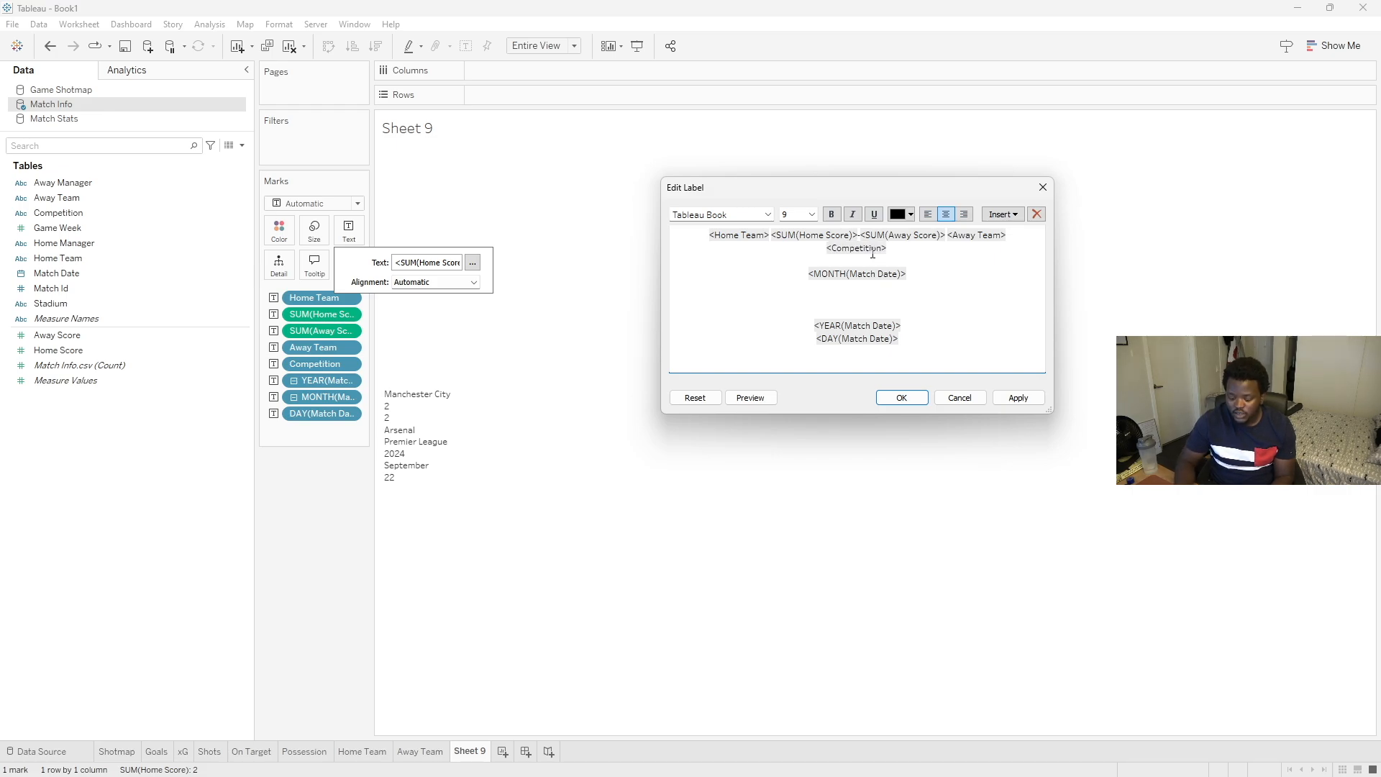
type("|")
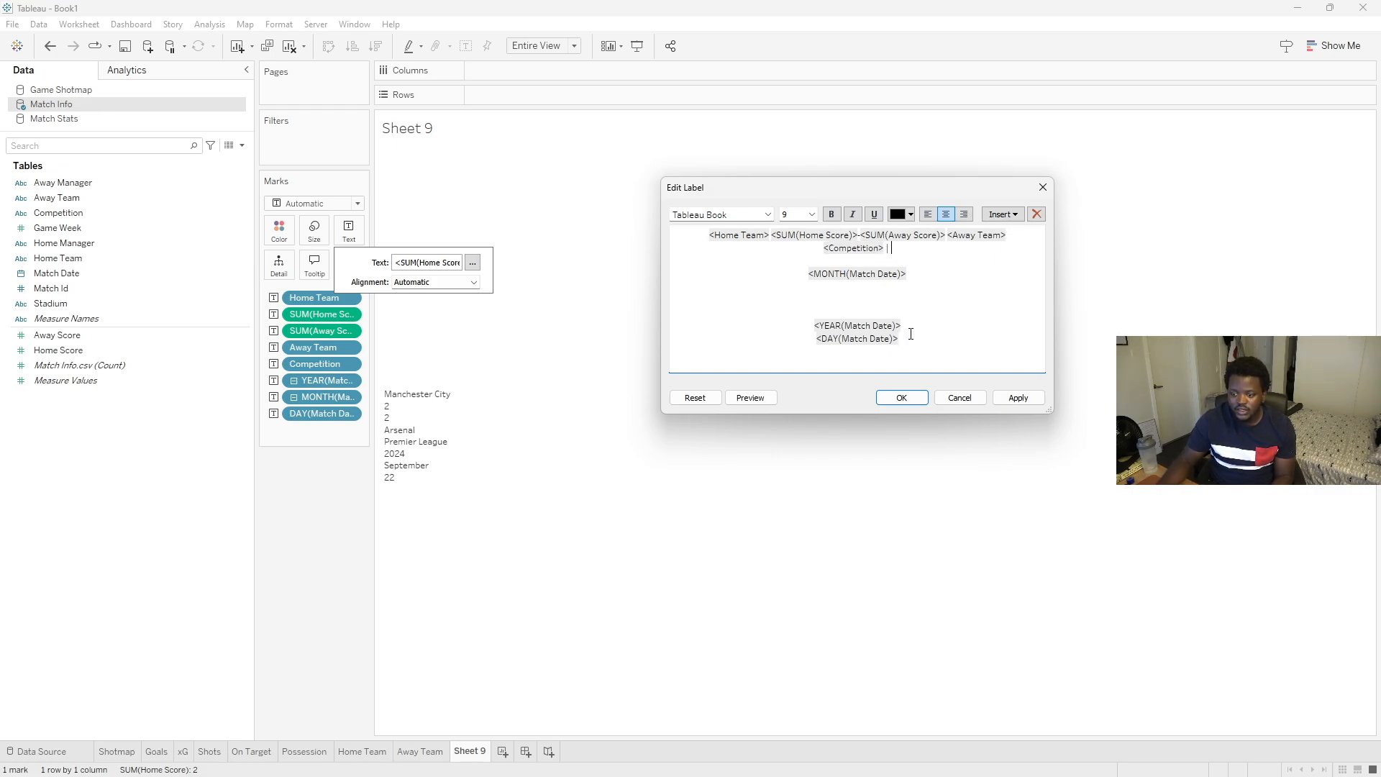
left_click_drag(824, 348, 797, 342)
key("ctrl+x")
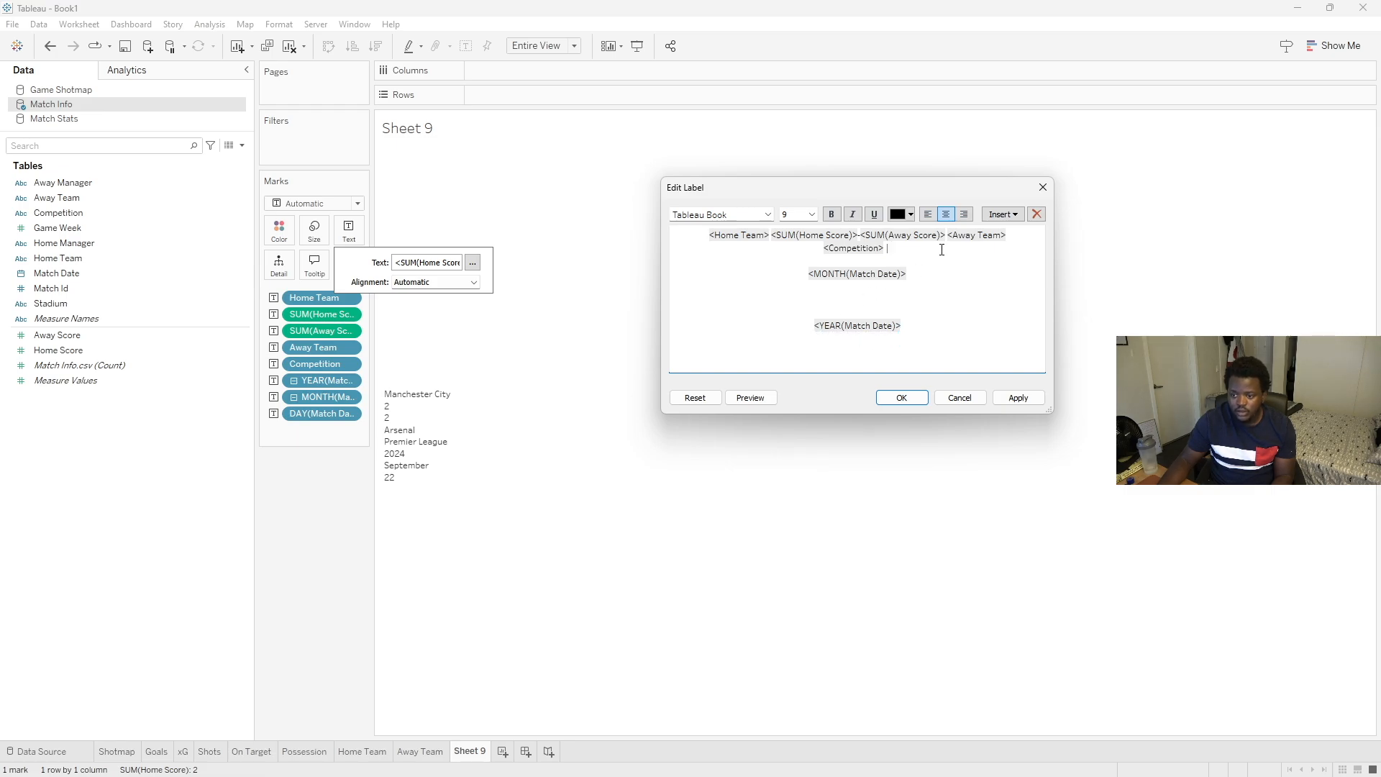
key("ctrl+v")
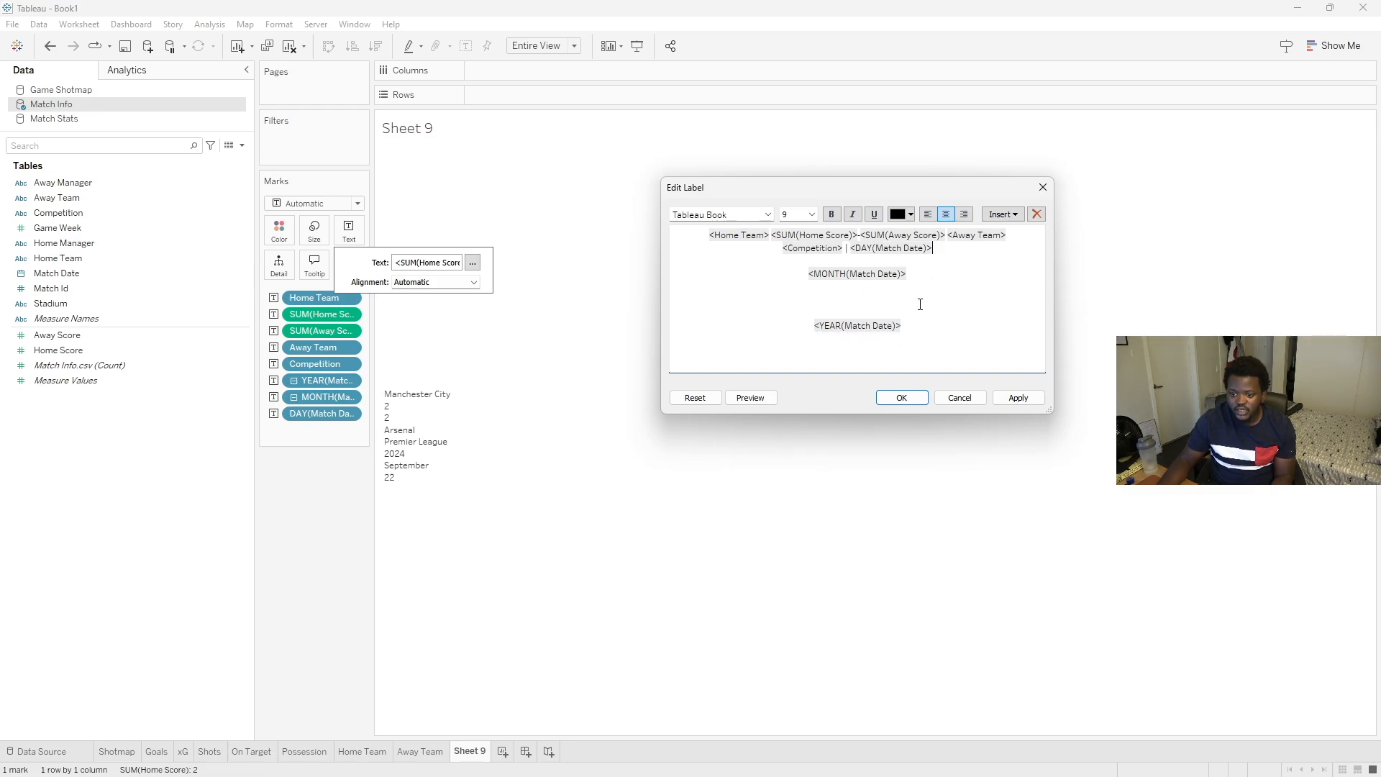
left_click_drag(925, 273, 803, 273)
key("ctrl+x")
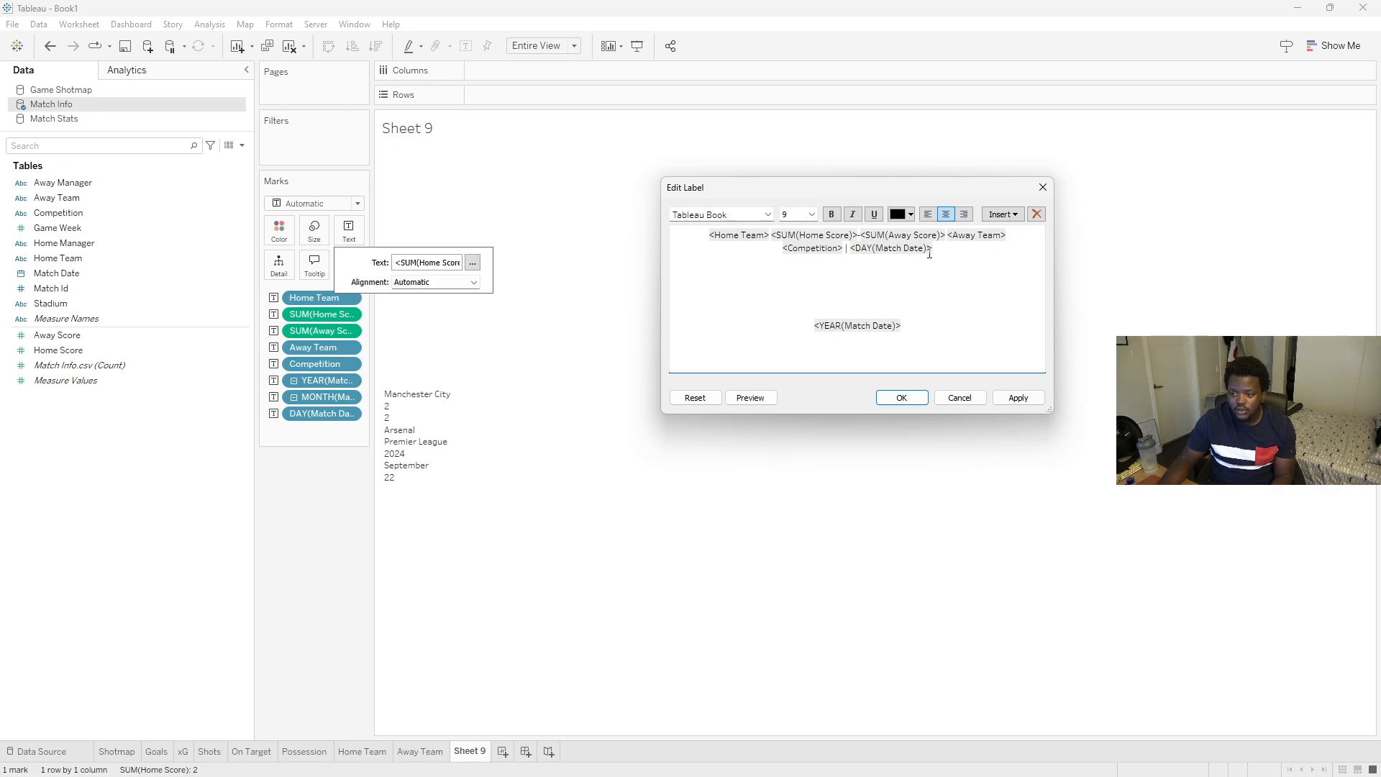
key("ctrl+v")
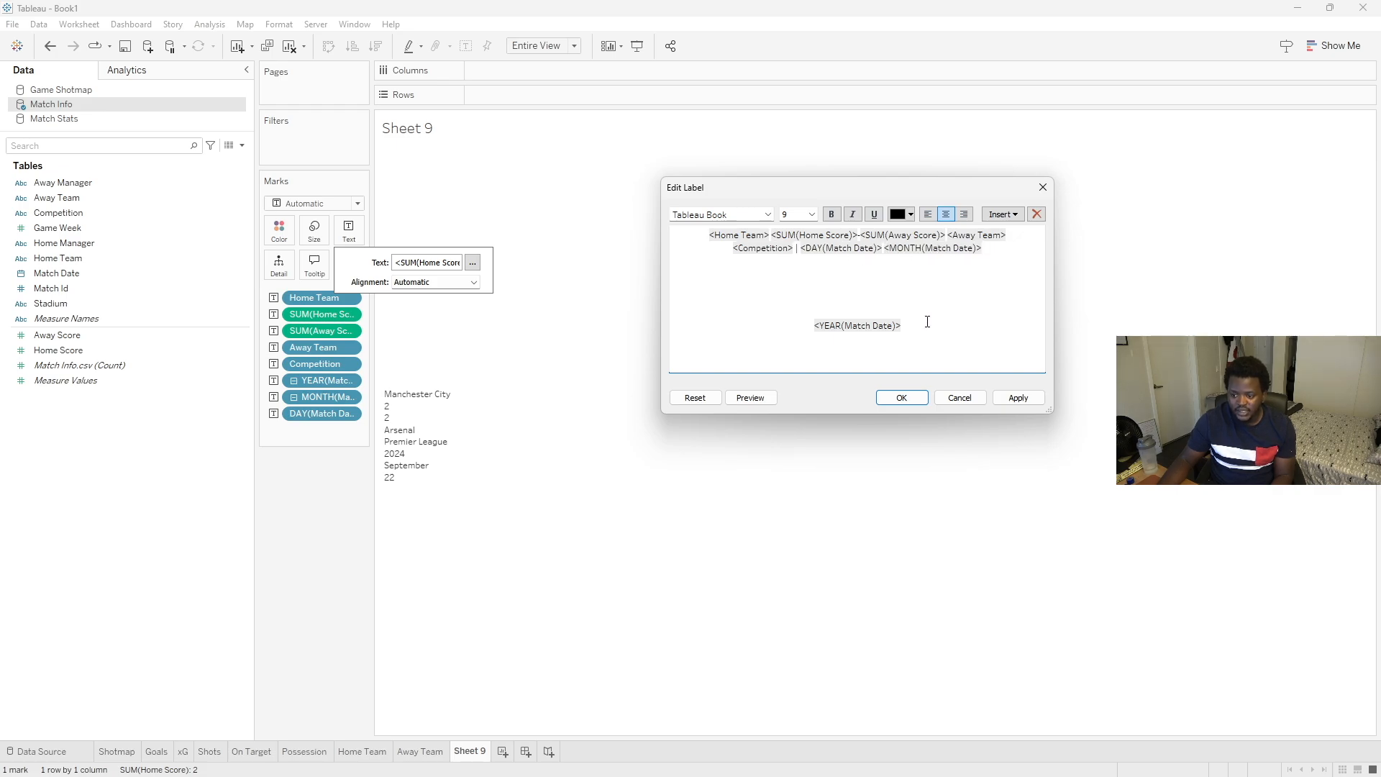
left_click_drag(927, 321, 765, 327)
key("ctrl+x")
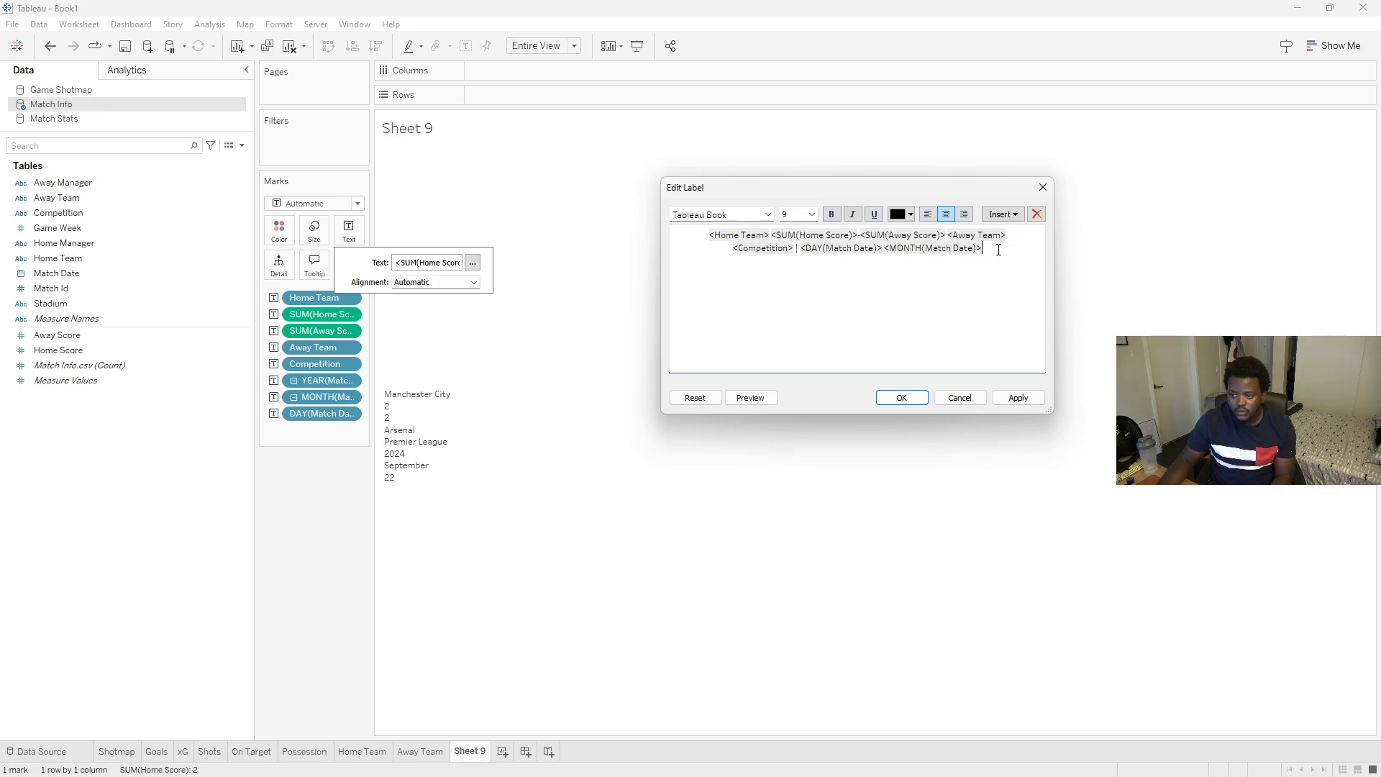
key("ctrl+v")
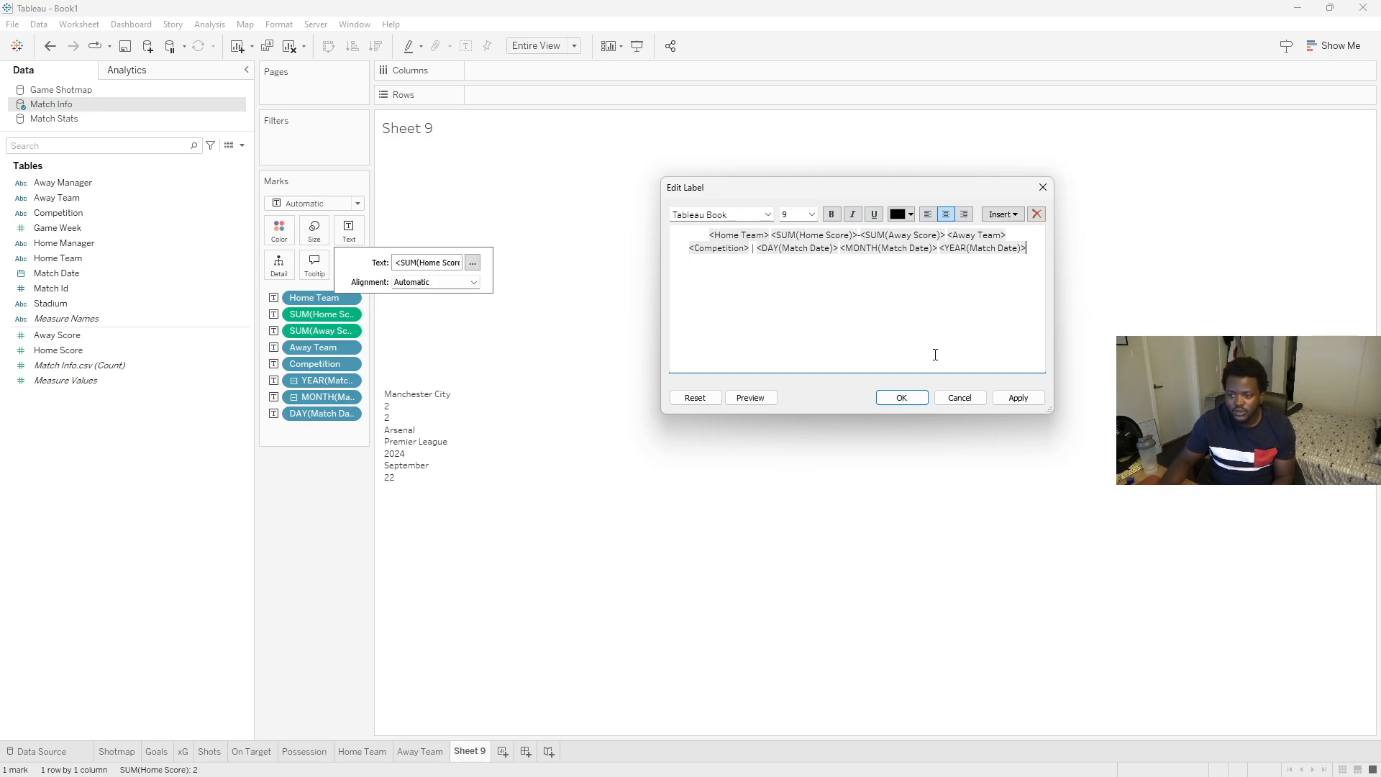
- Set the first label line's font to Yu Gothic UI Semibold and enlarge its size
left_click_drag(1026, 229, 832, 223)
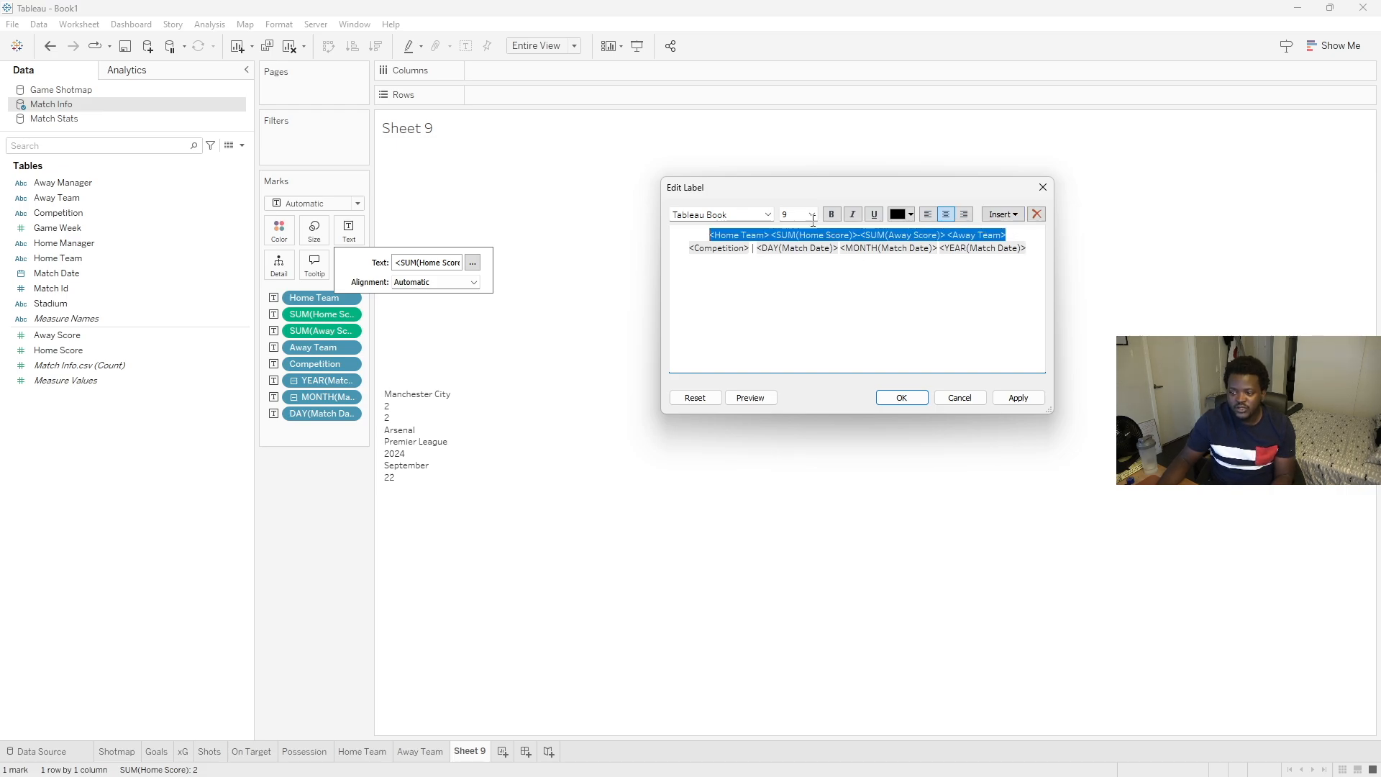
left_click(767, 215)
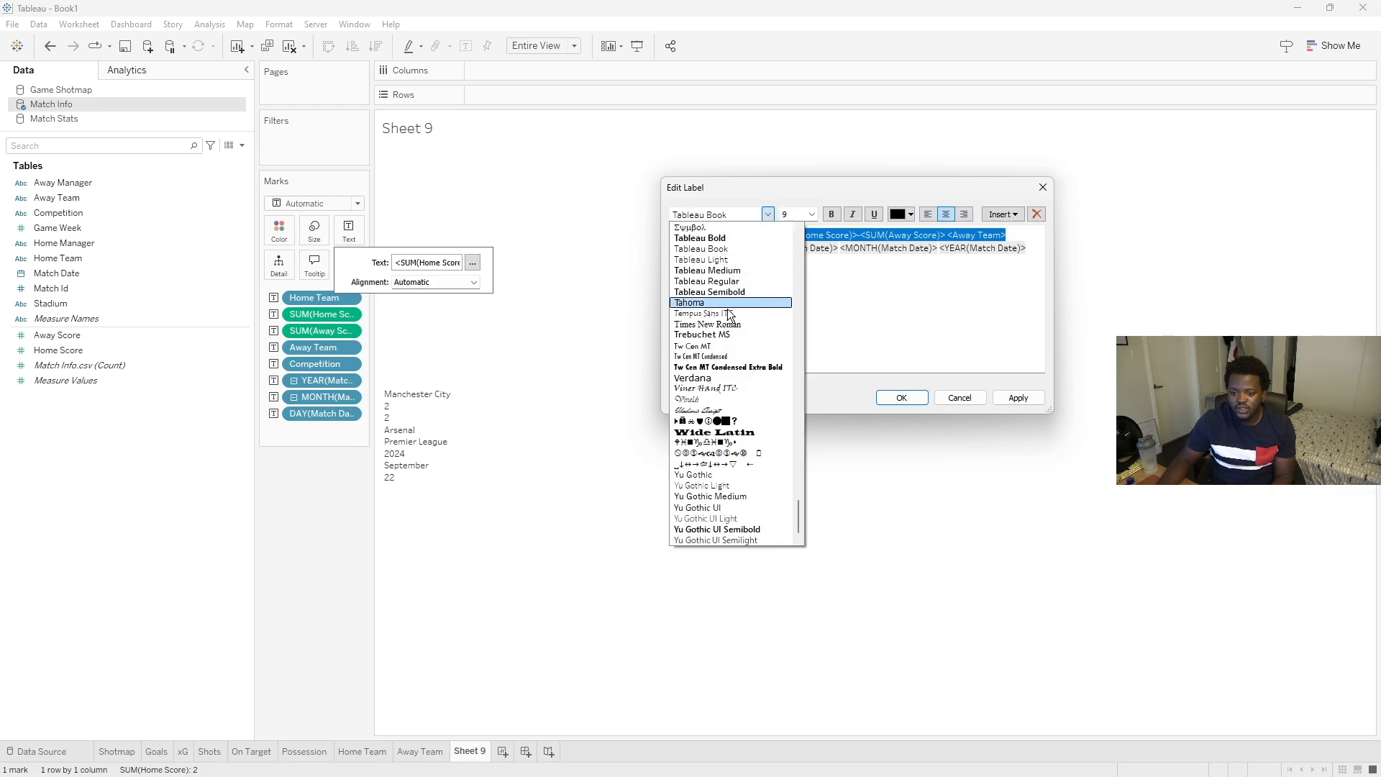
left_click(715, 519)
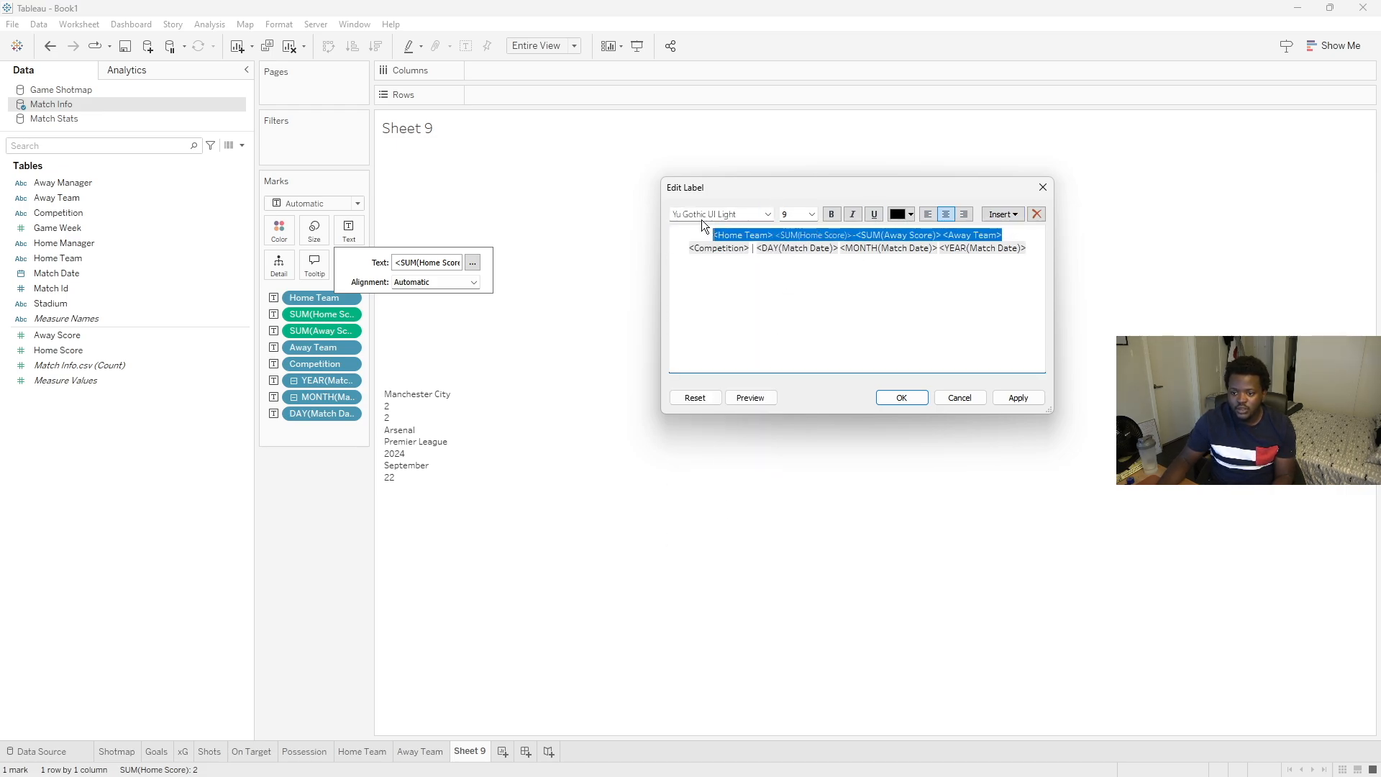
left_click(766, 214)
left_click(718, 534)
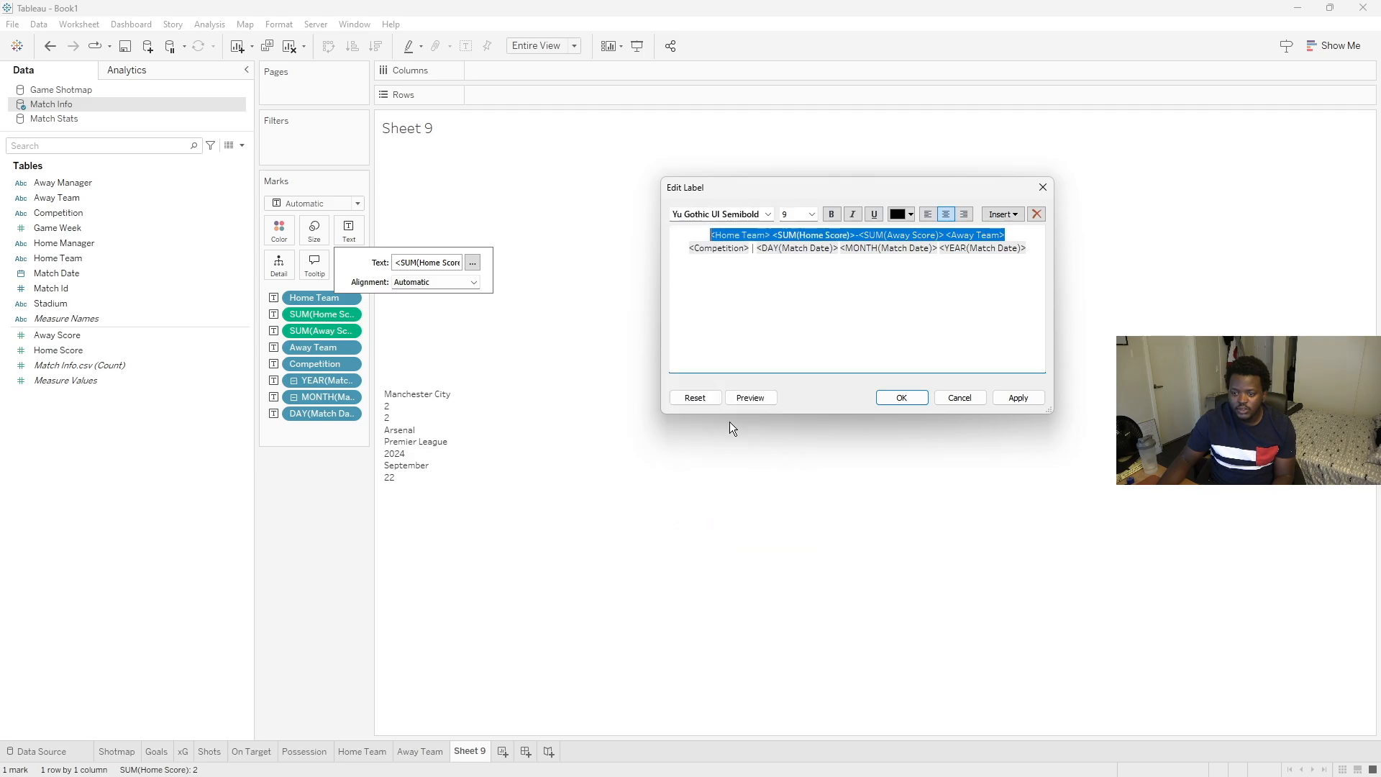
left_click(811, 214)
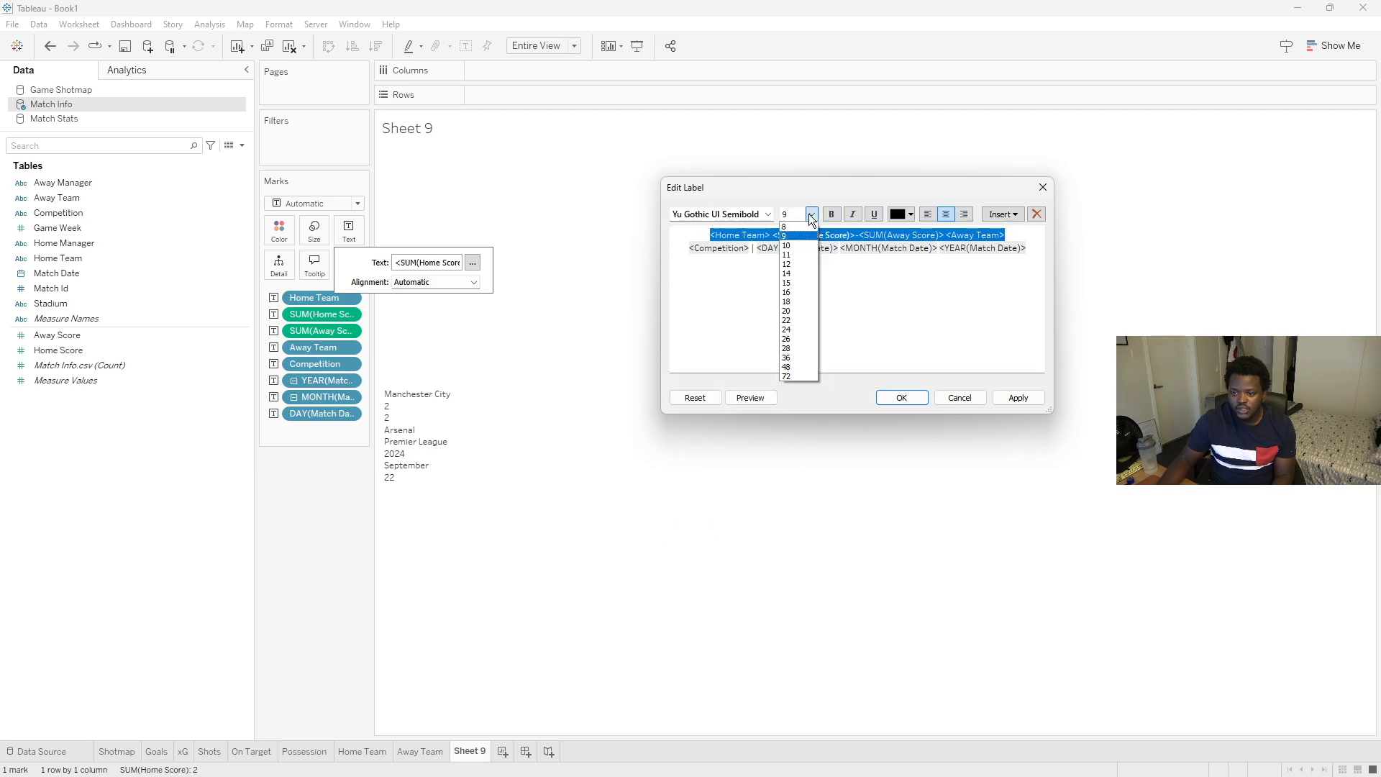
left_click(799, 302)
- Set the second label line to Yu Gothic Medium at size 16 and apply the label
left_click_drag(1031, 288, 685, 284)
left_click(761, 214)
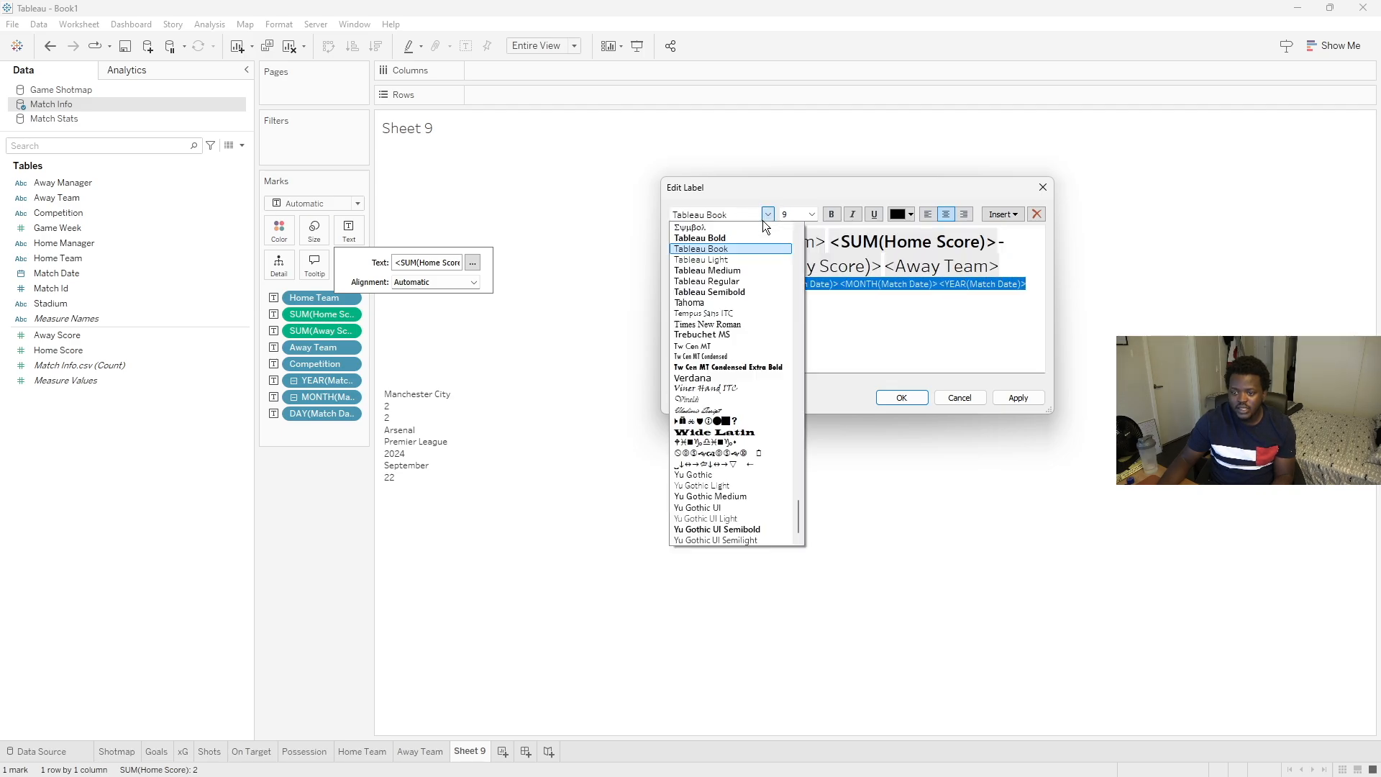
left_click(738, 500)
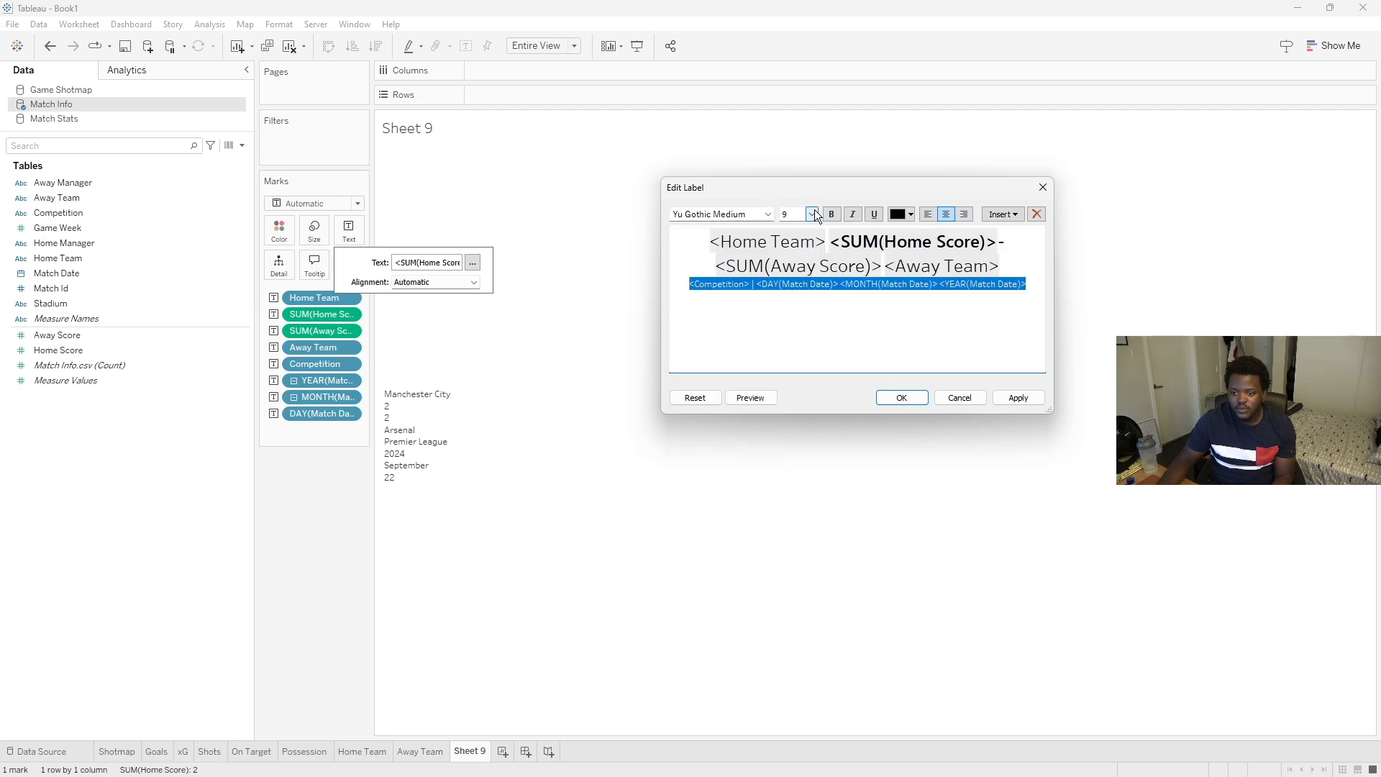
left_click(813, 211)
left_click(798, 302)
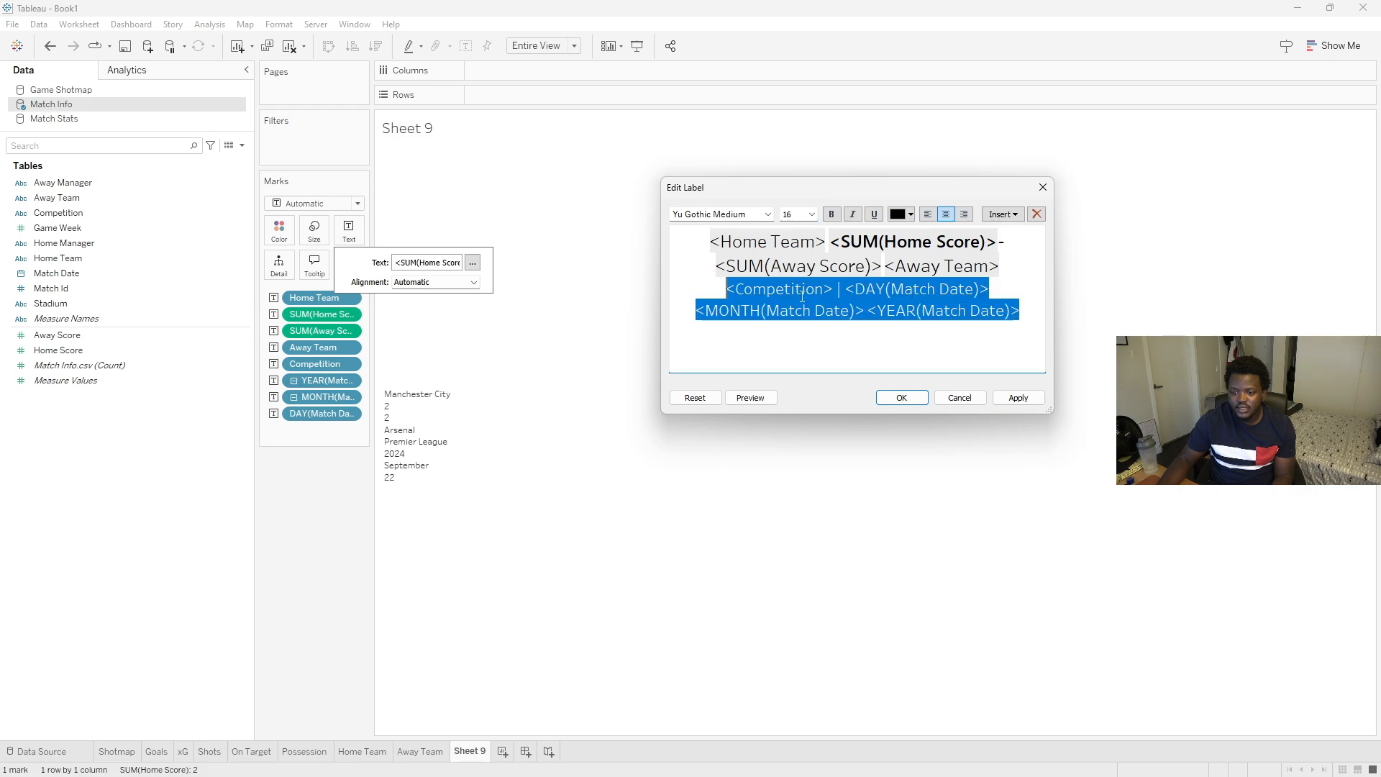
left_click(892, 397)
- Bring up the Opta reference image to compare it with the match header sheet
left_click(352, 503)
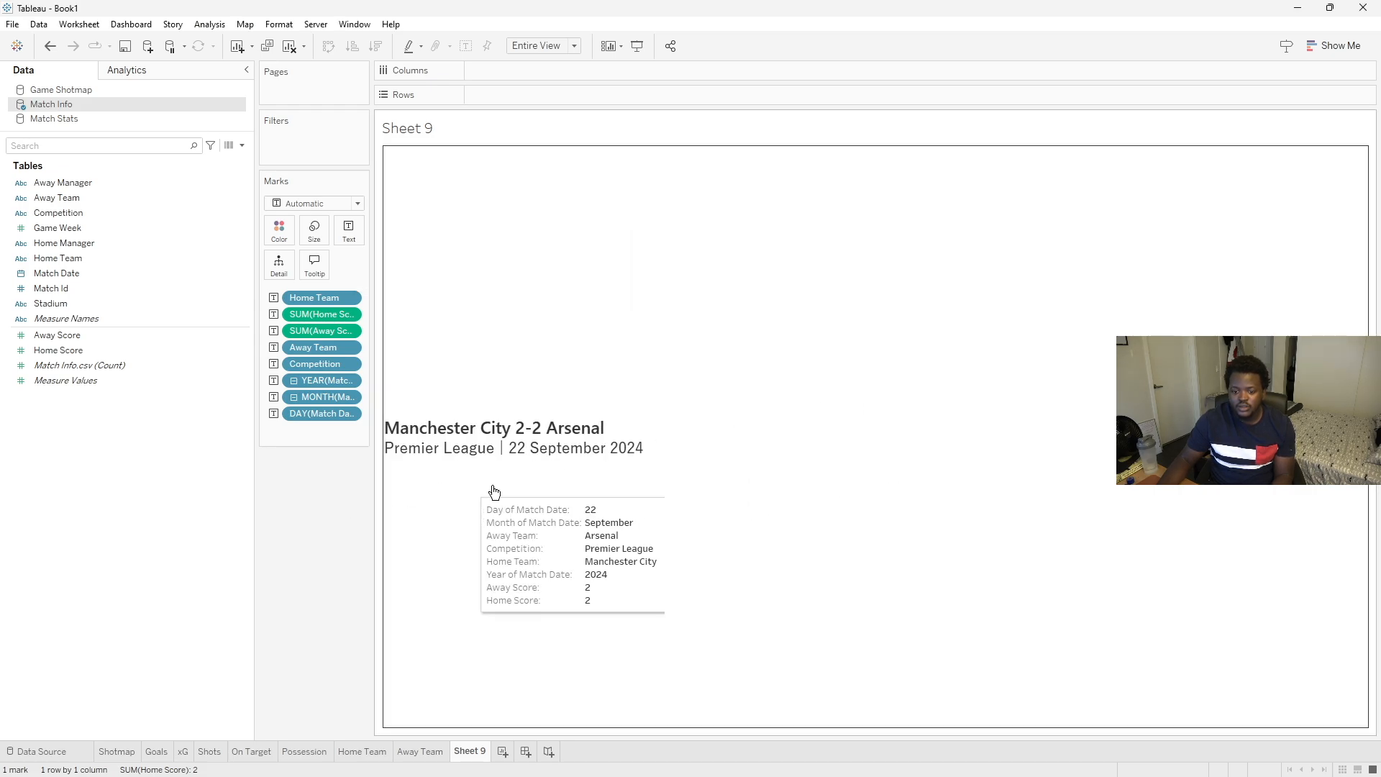
left_click(276, 247)
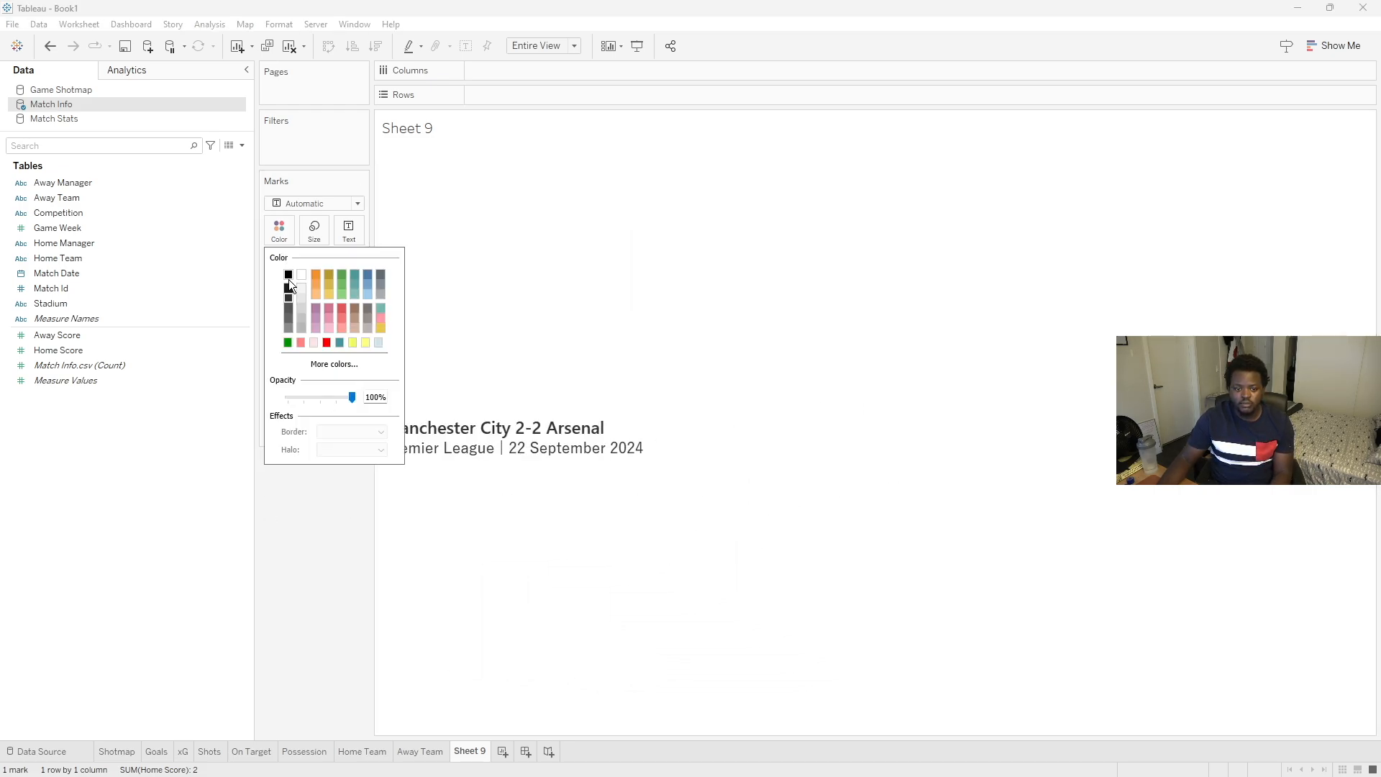
left_click(423, 573)
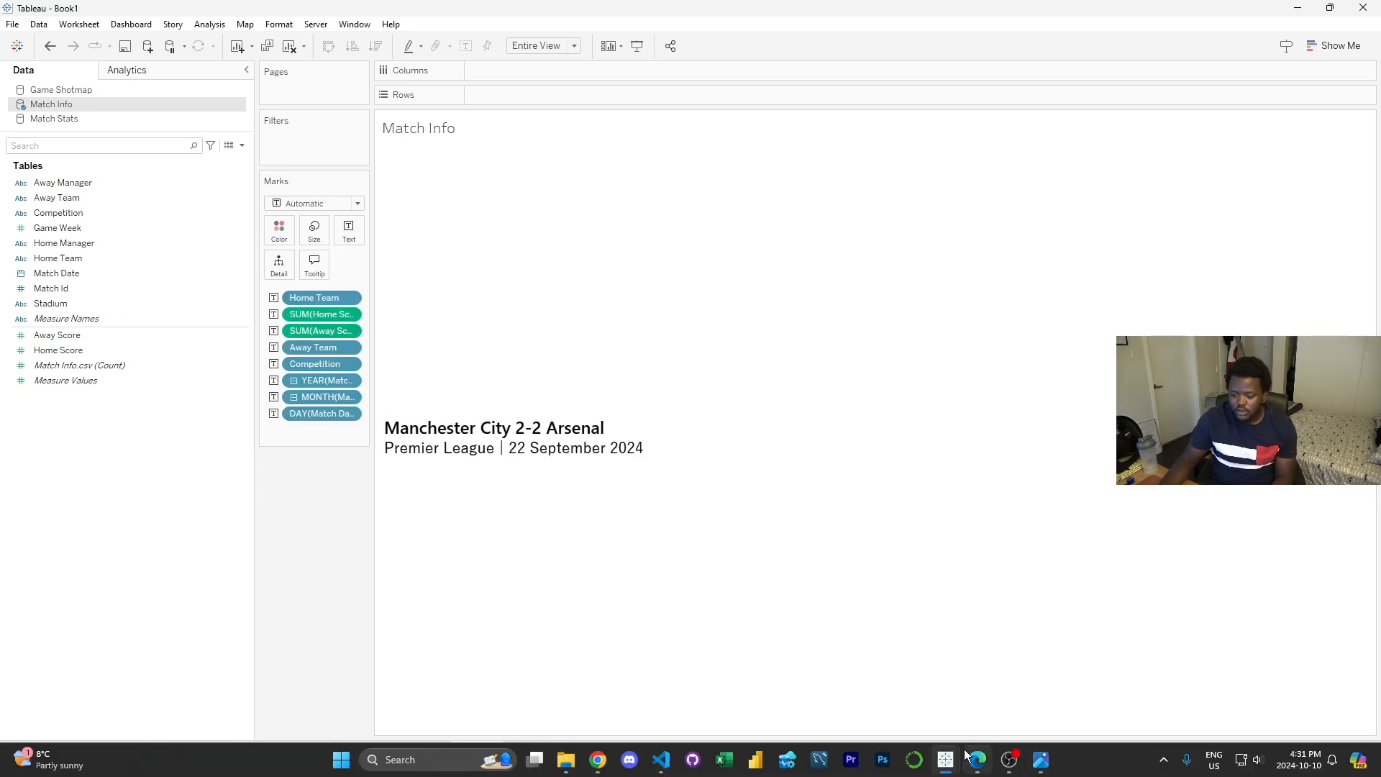
left_click(1040, 759)
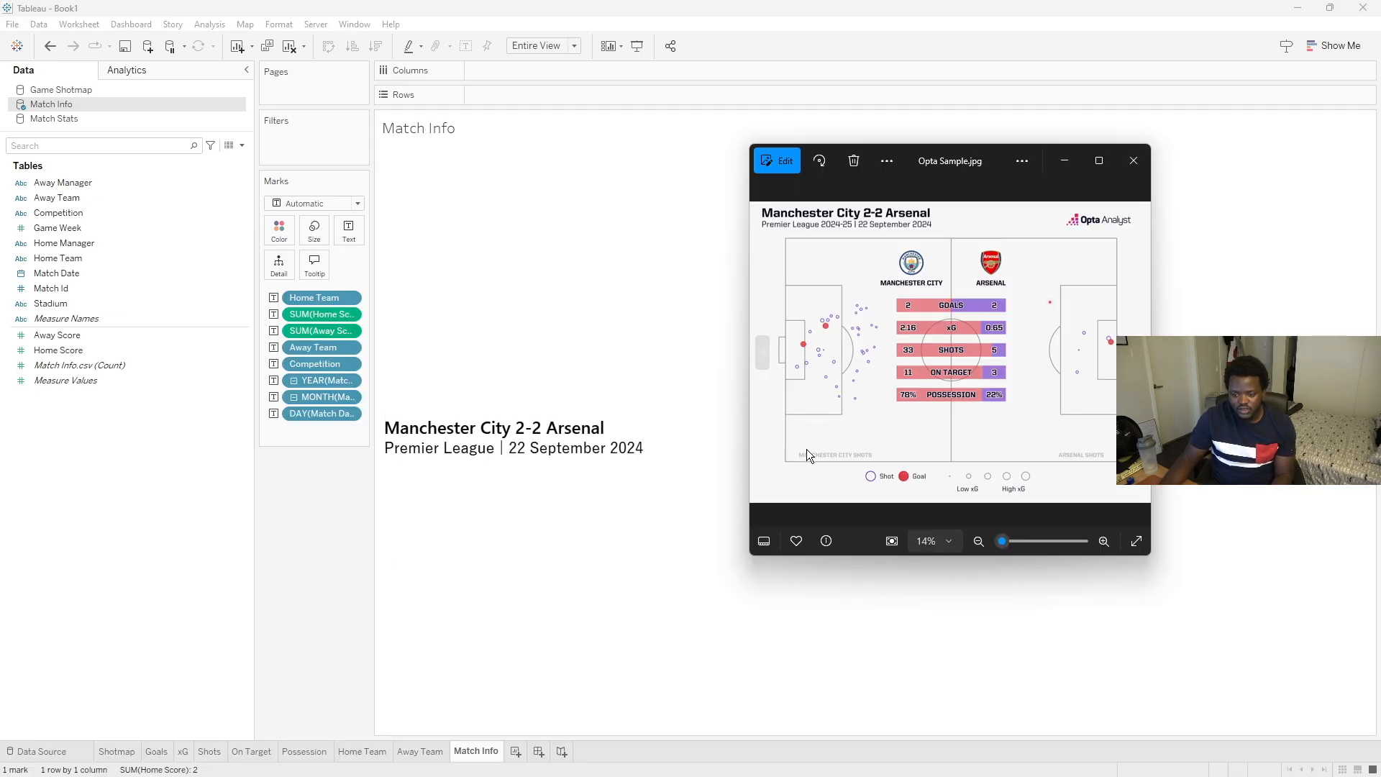
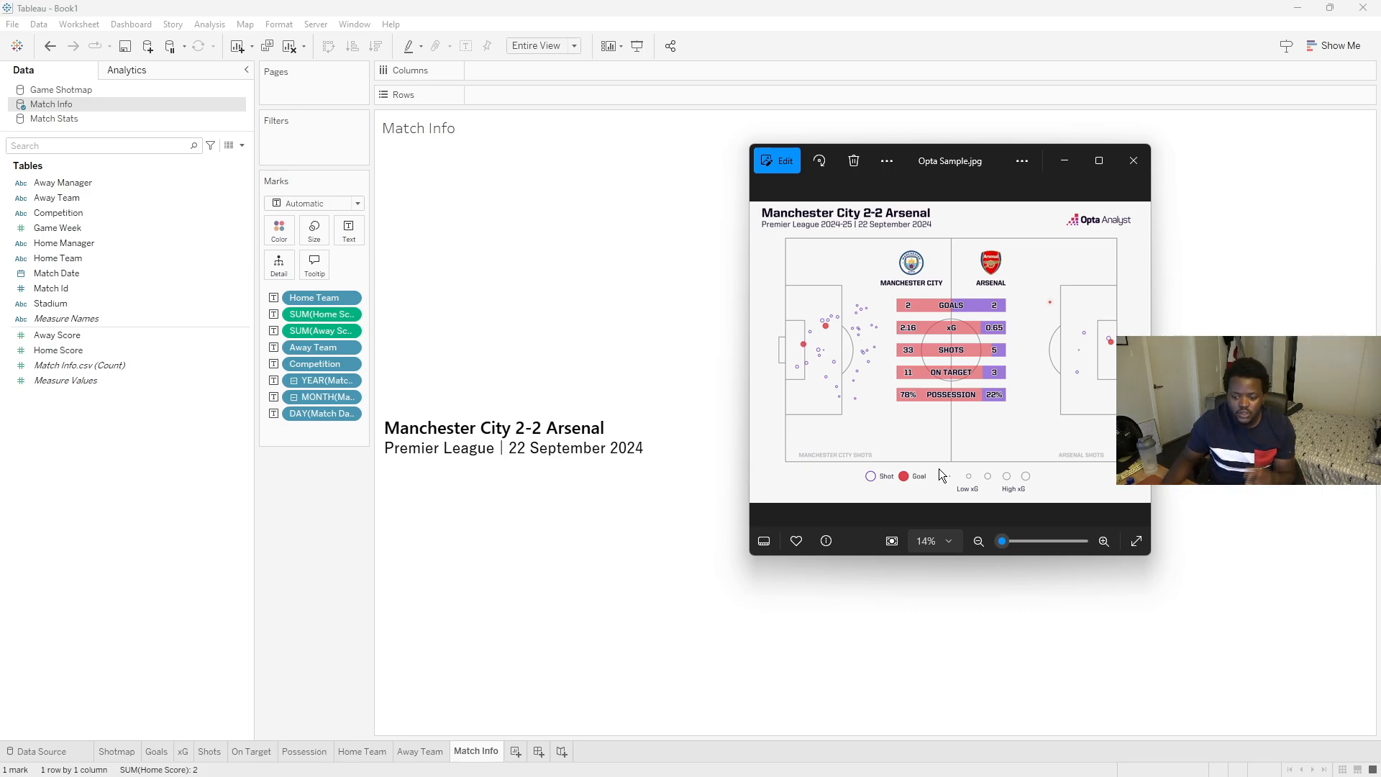
- Create a new sheet whose label shows Home Team followed by SHOTS, fitted to Entire View
left_click(321, 506)
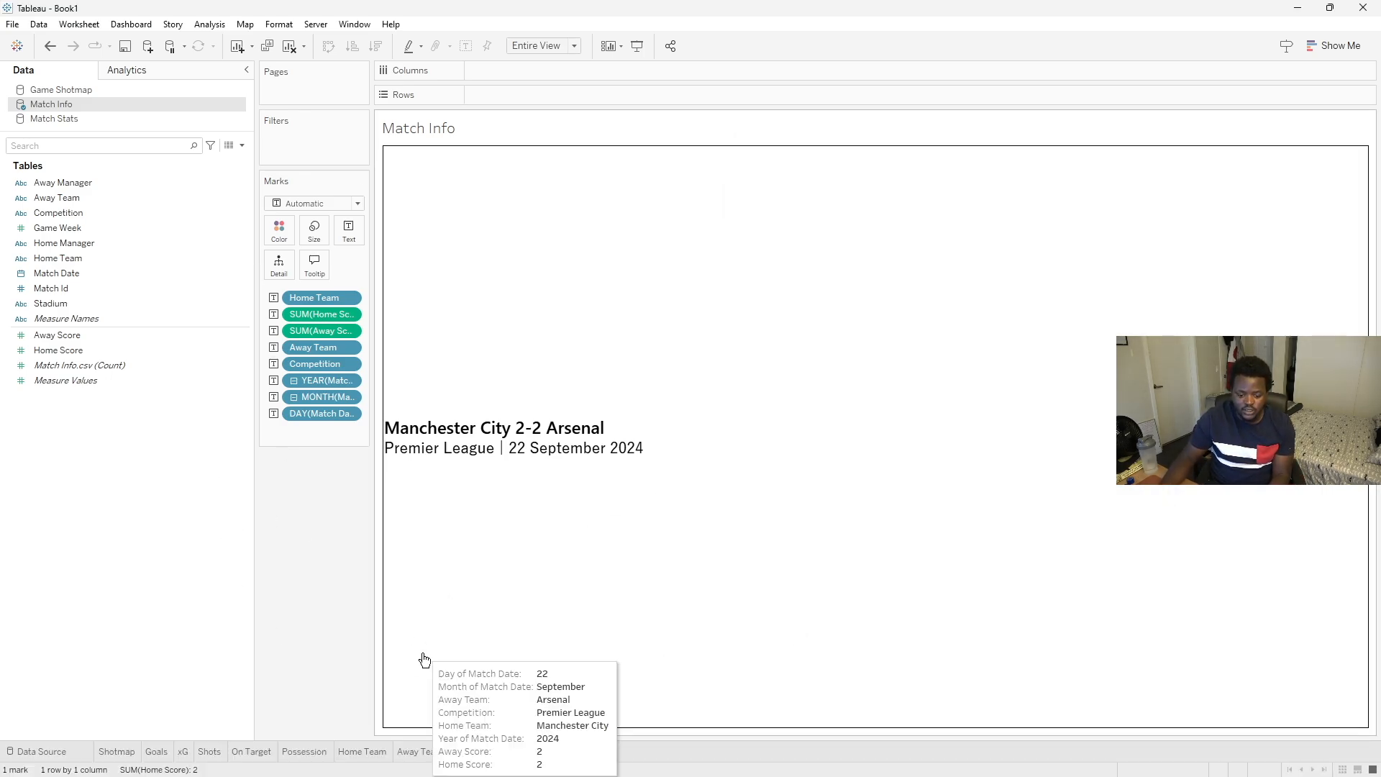
left_click(519, 751)
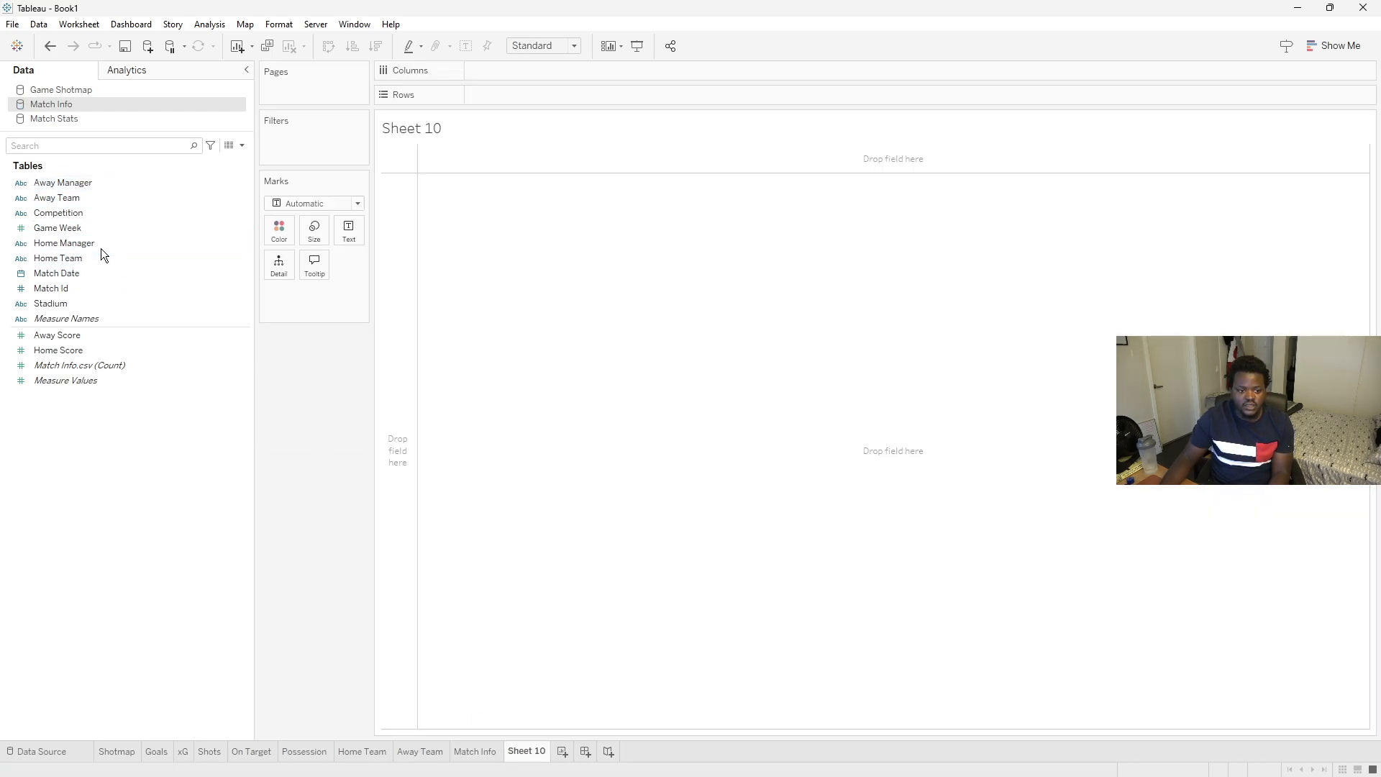
left_click_drag(88, 253, 341, 234)
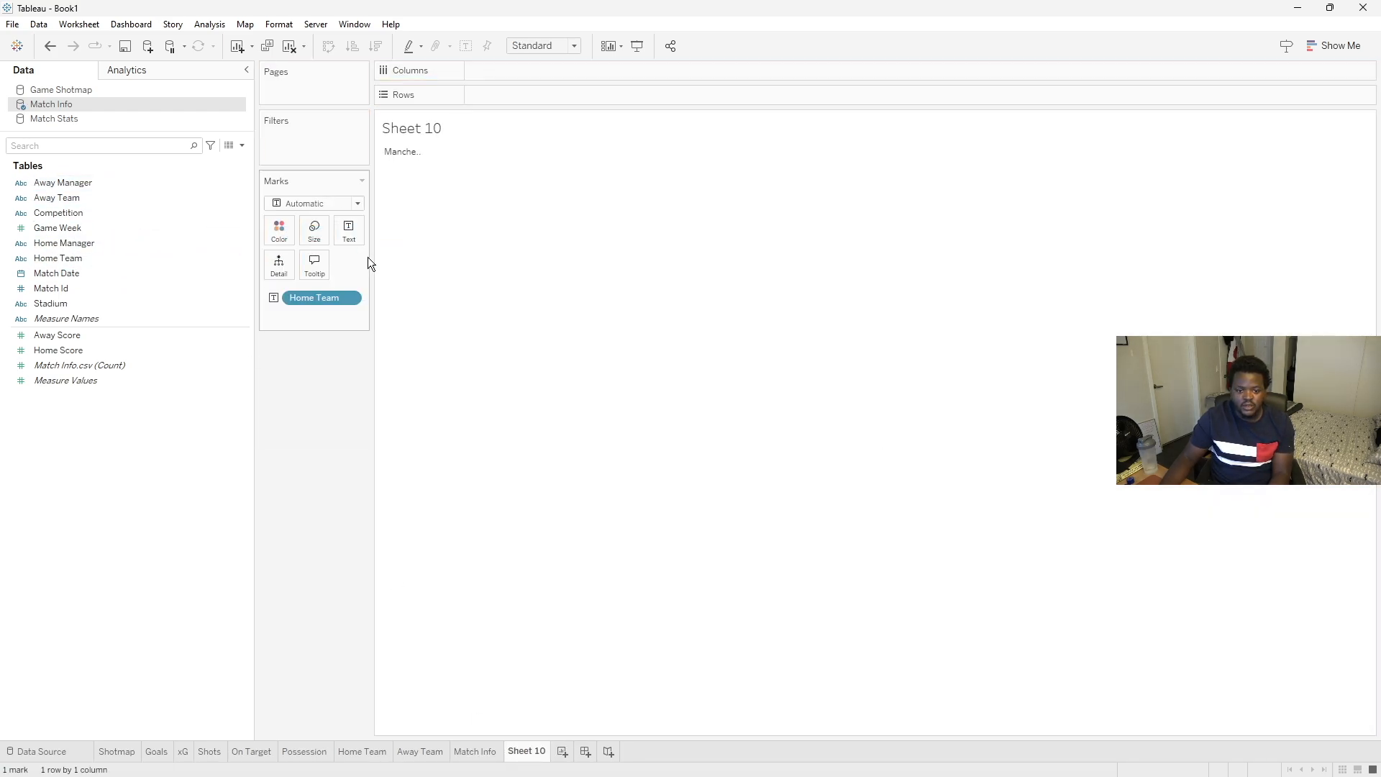
left_click(345, 231)
left_click(472, 262)
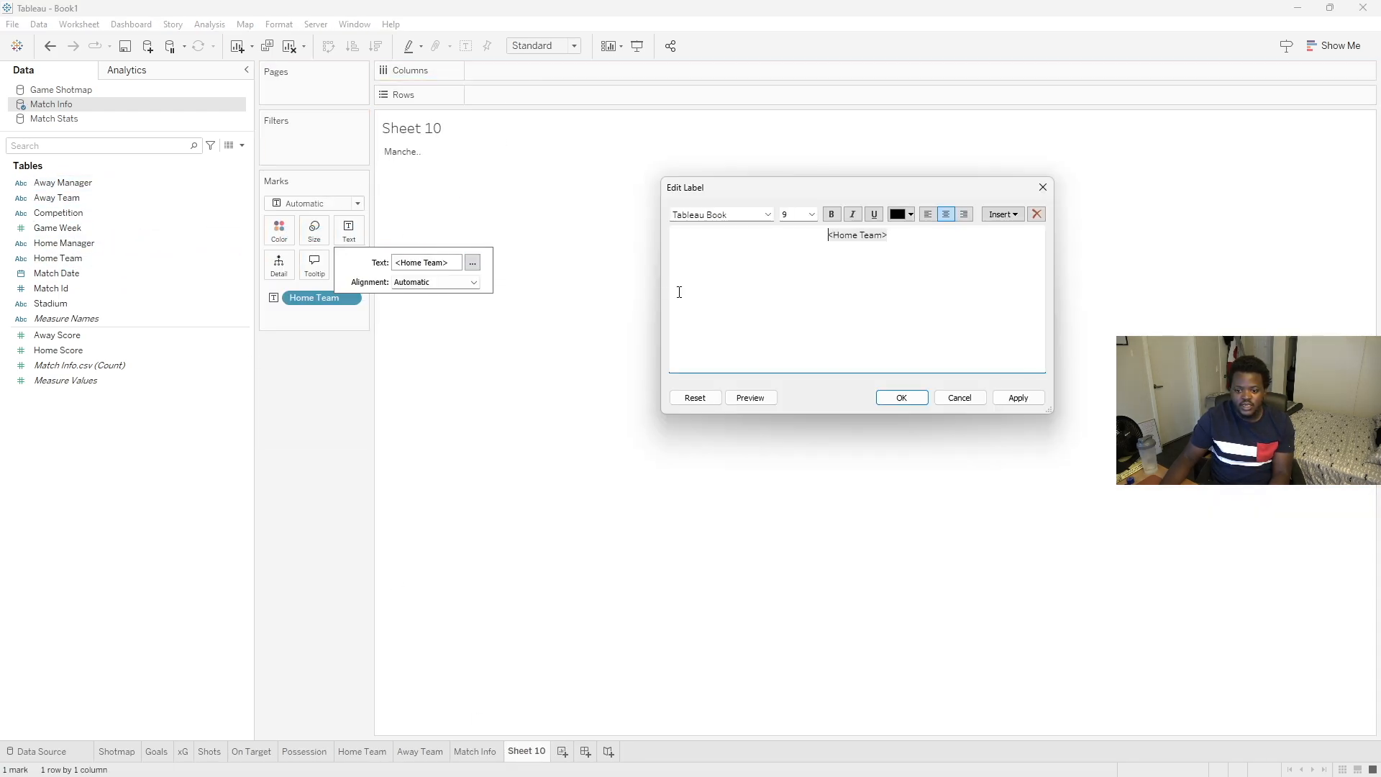
left_click(936, 242)
key("Caps_Lock")
type("SHOTS")
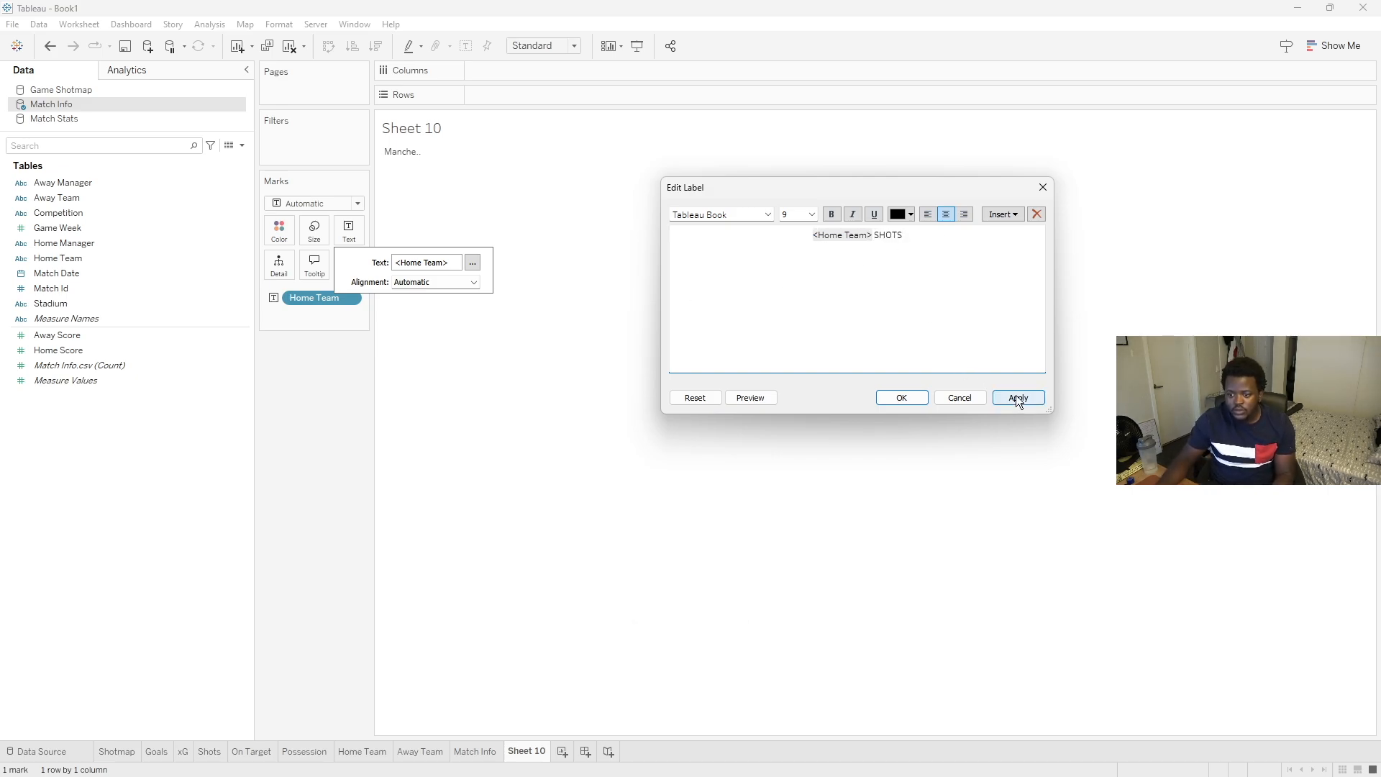
left_click(917, 402)
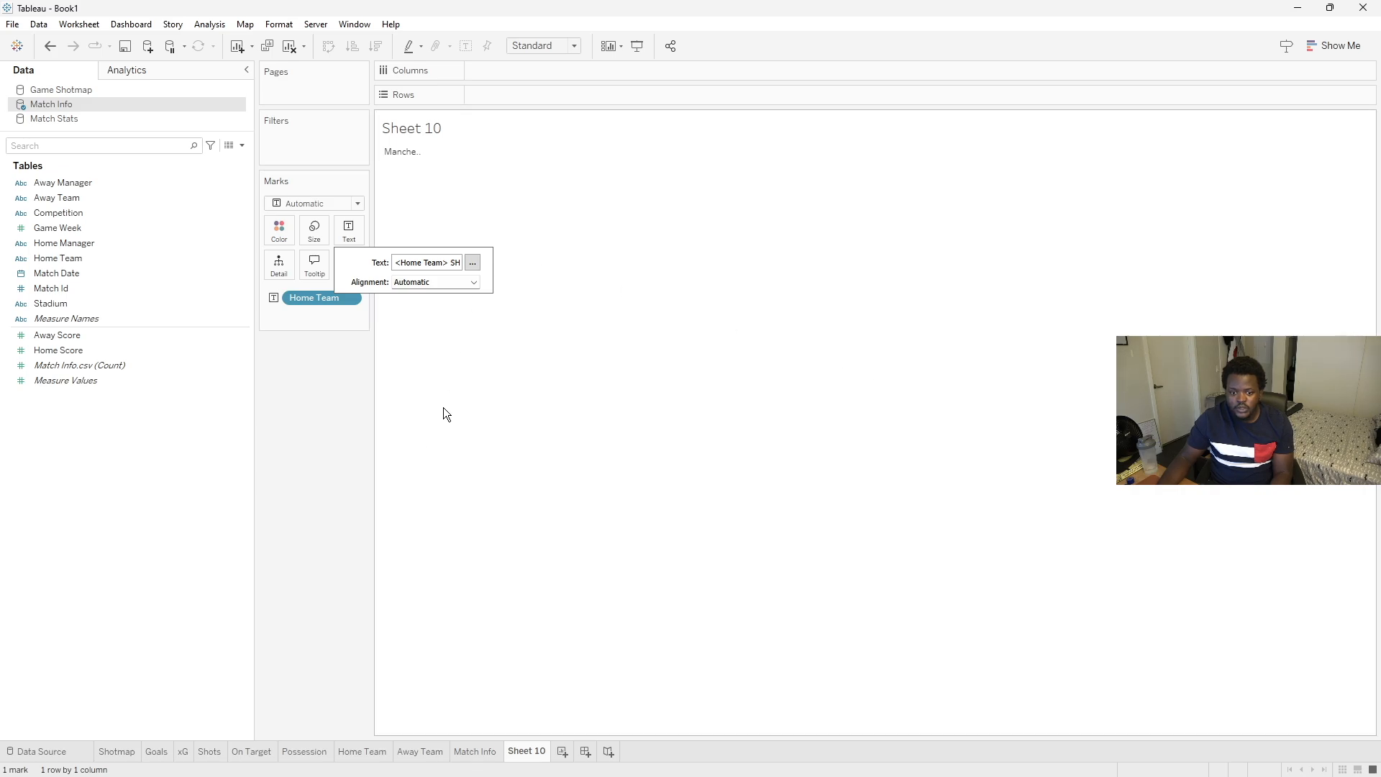
left_click(543, 46)
left_click(537, 94)
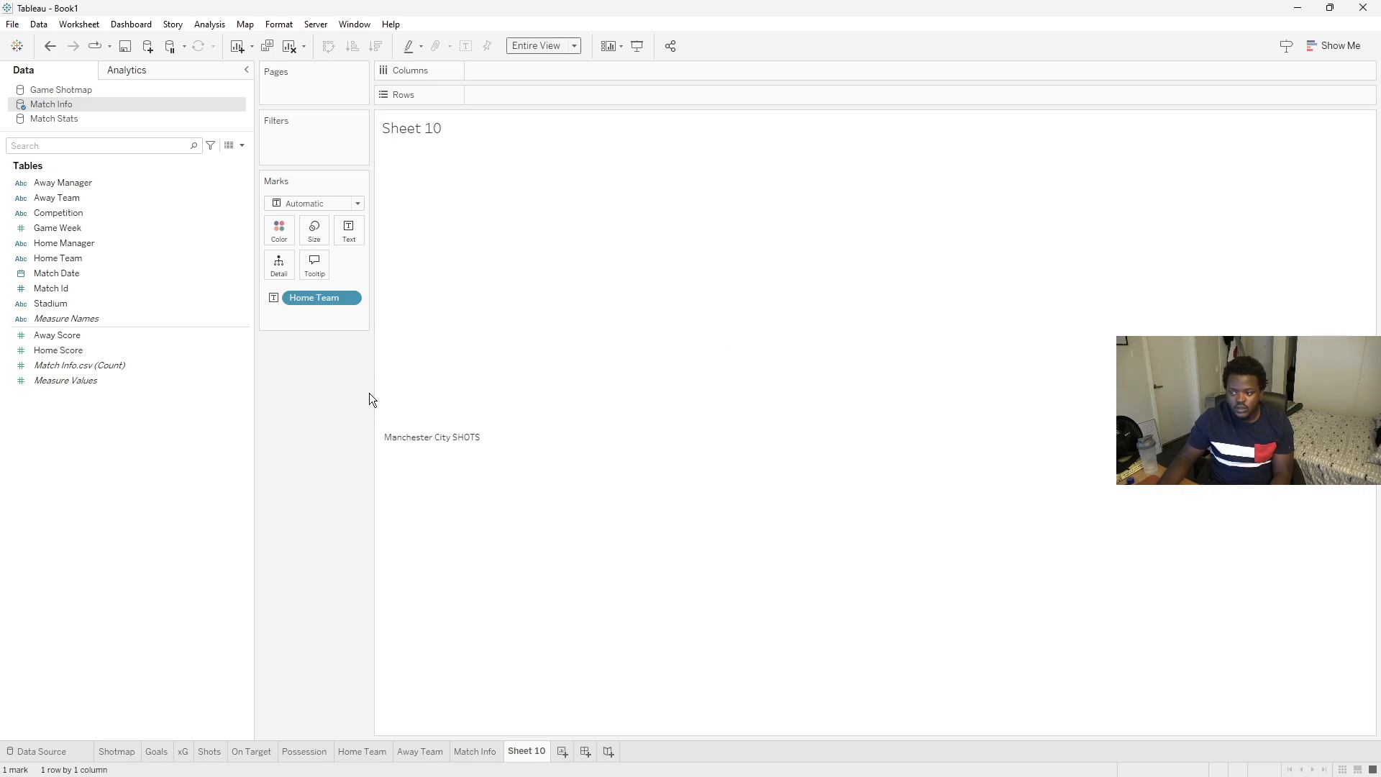
- Create a calculated field named "Home - Upper" as UPPER([Home Team]) and use it in place of Home Team on the label
right_click(74, 436)
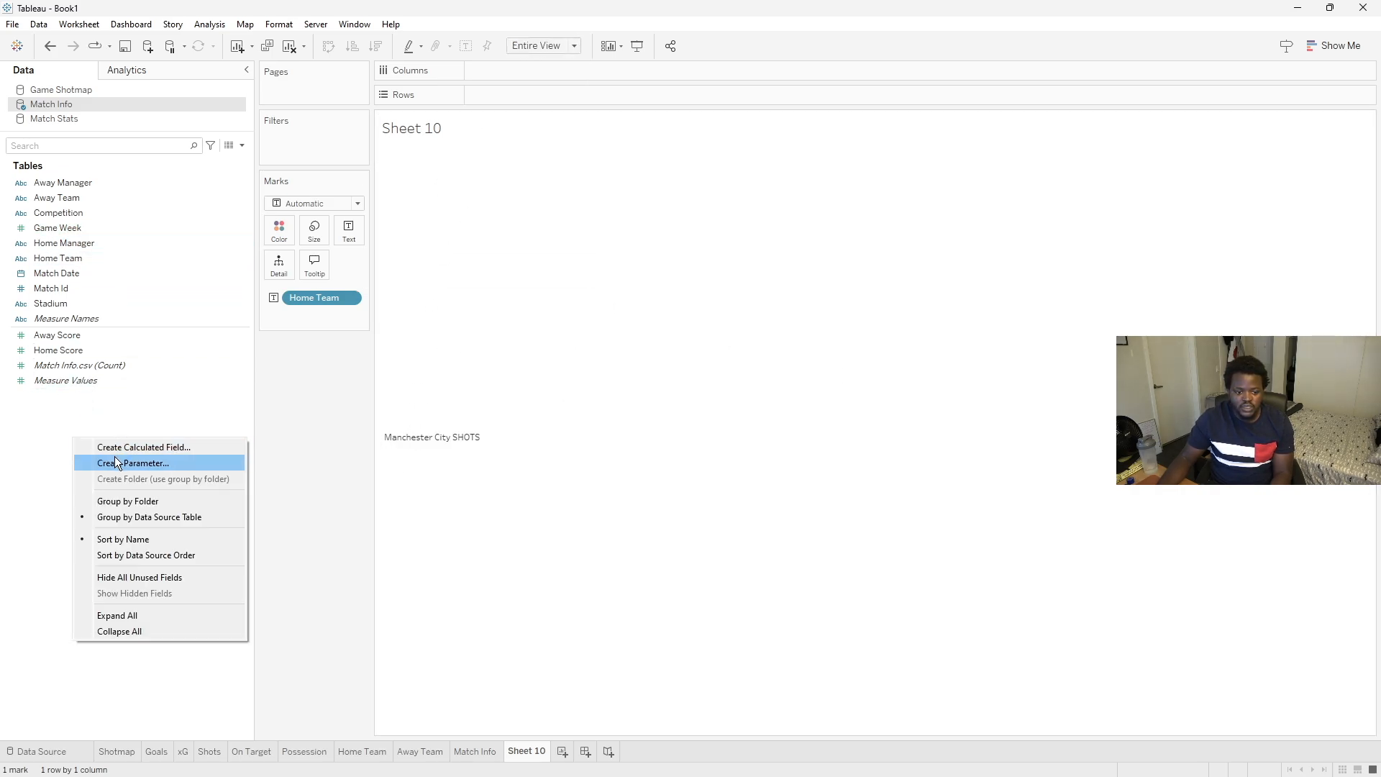
left_click(123, 446)
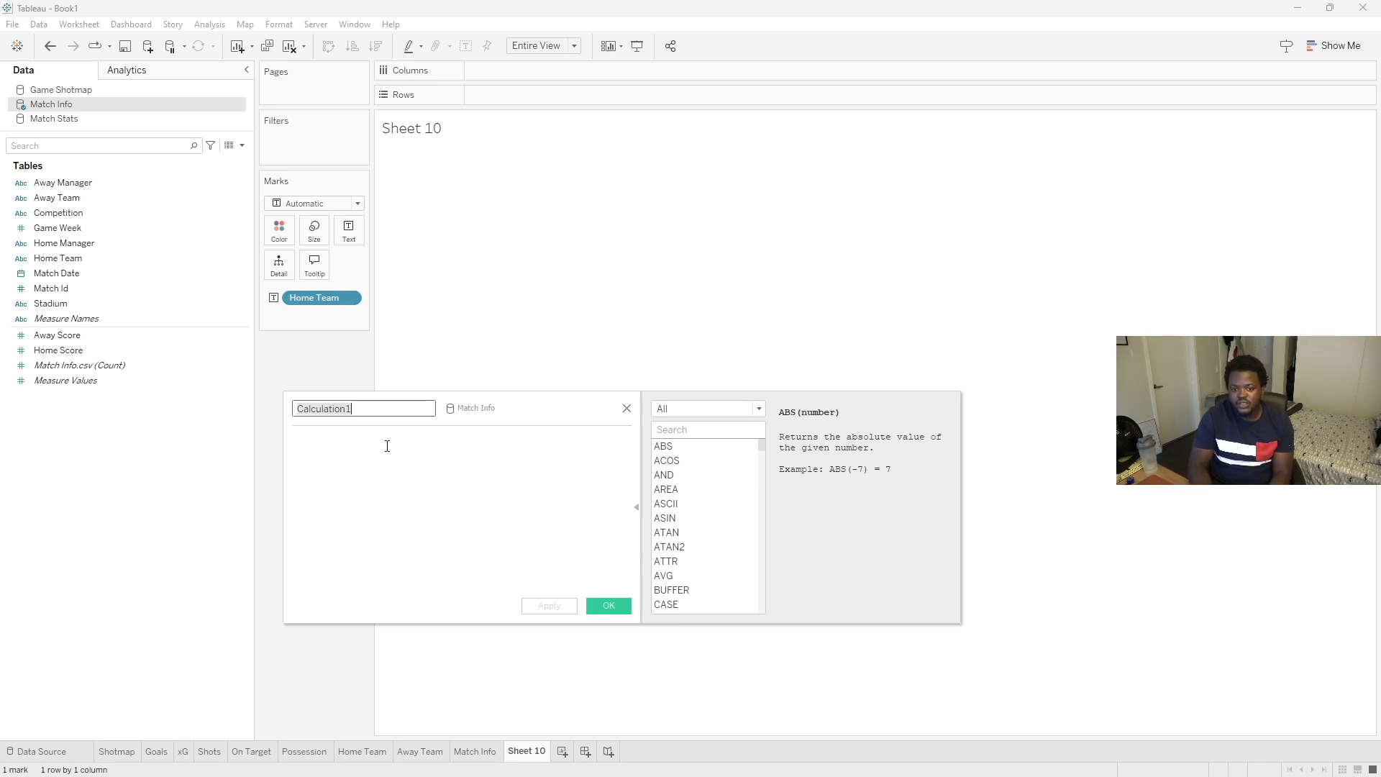
left_click(387, 446)
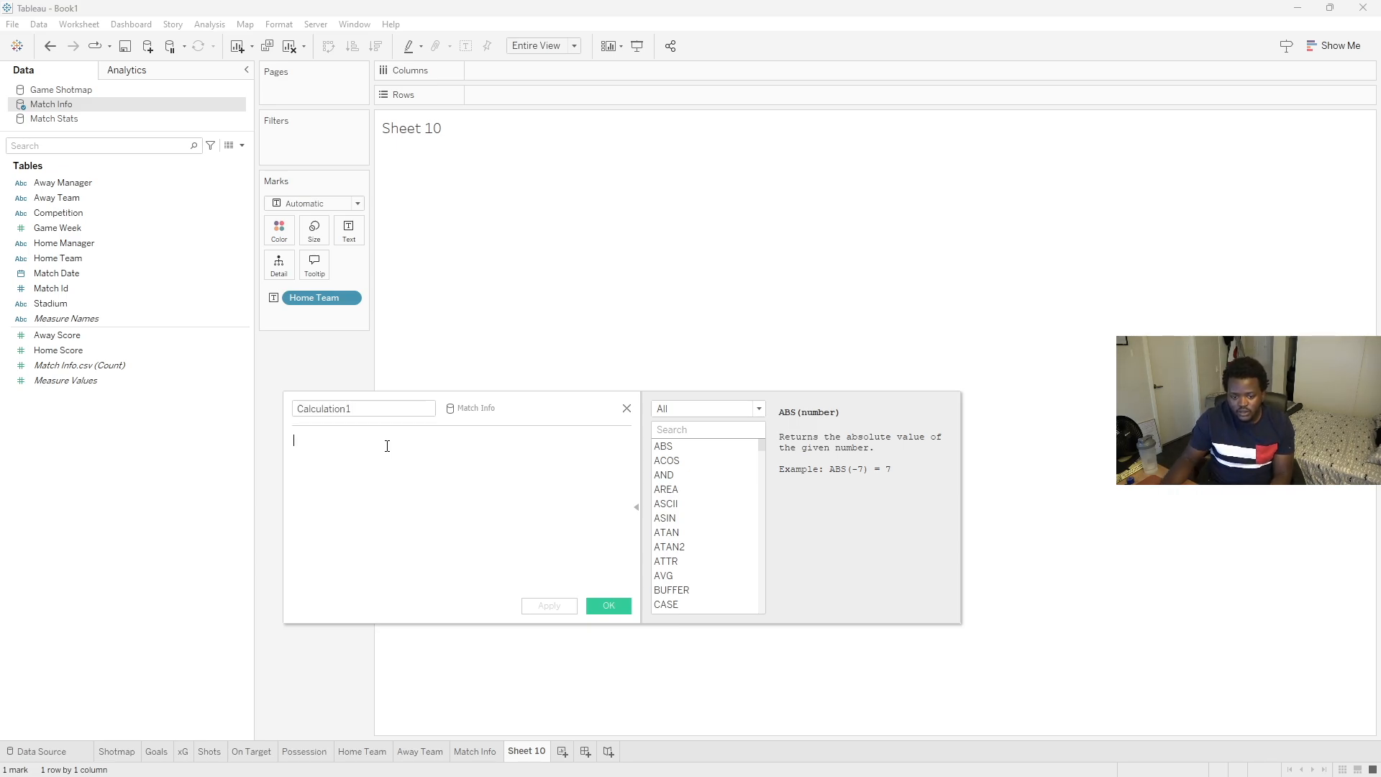
type("upp")
key("Return")
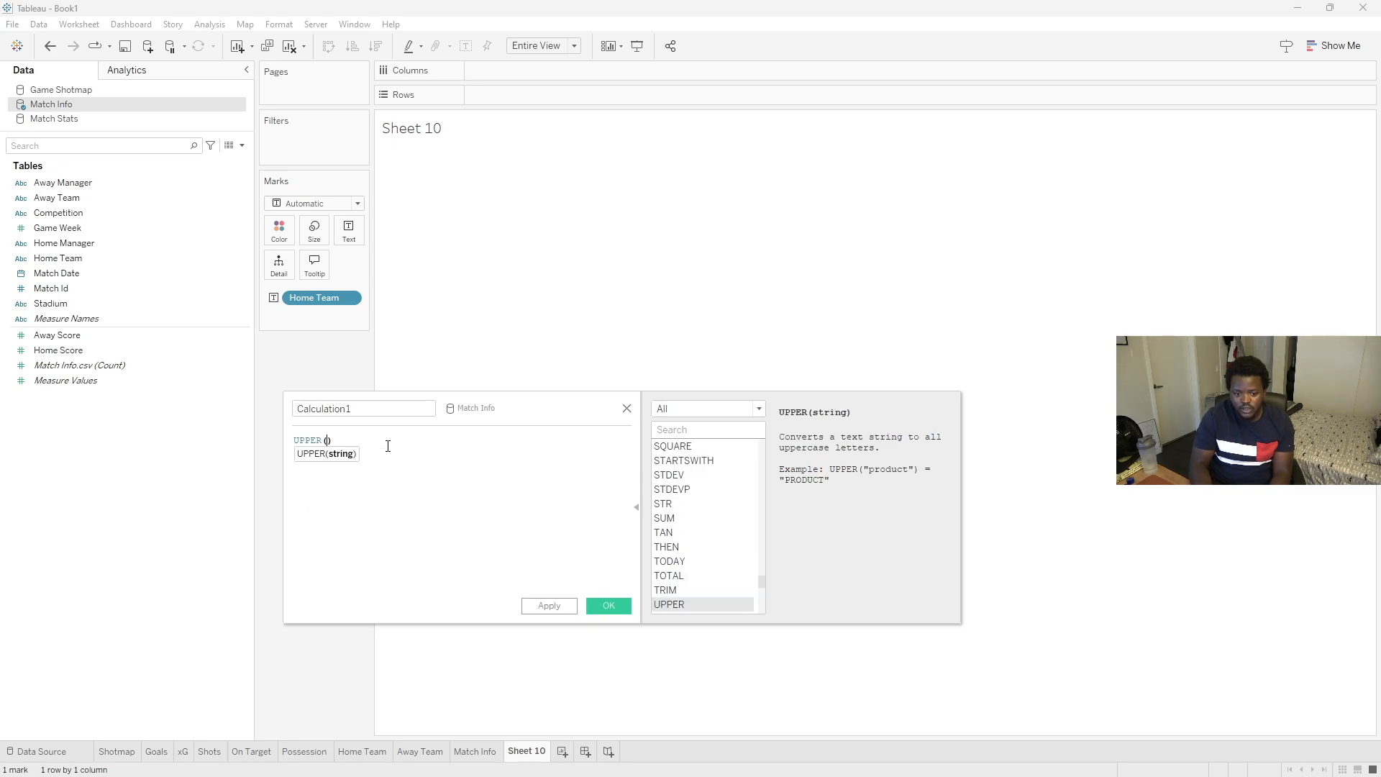
type("HOM")
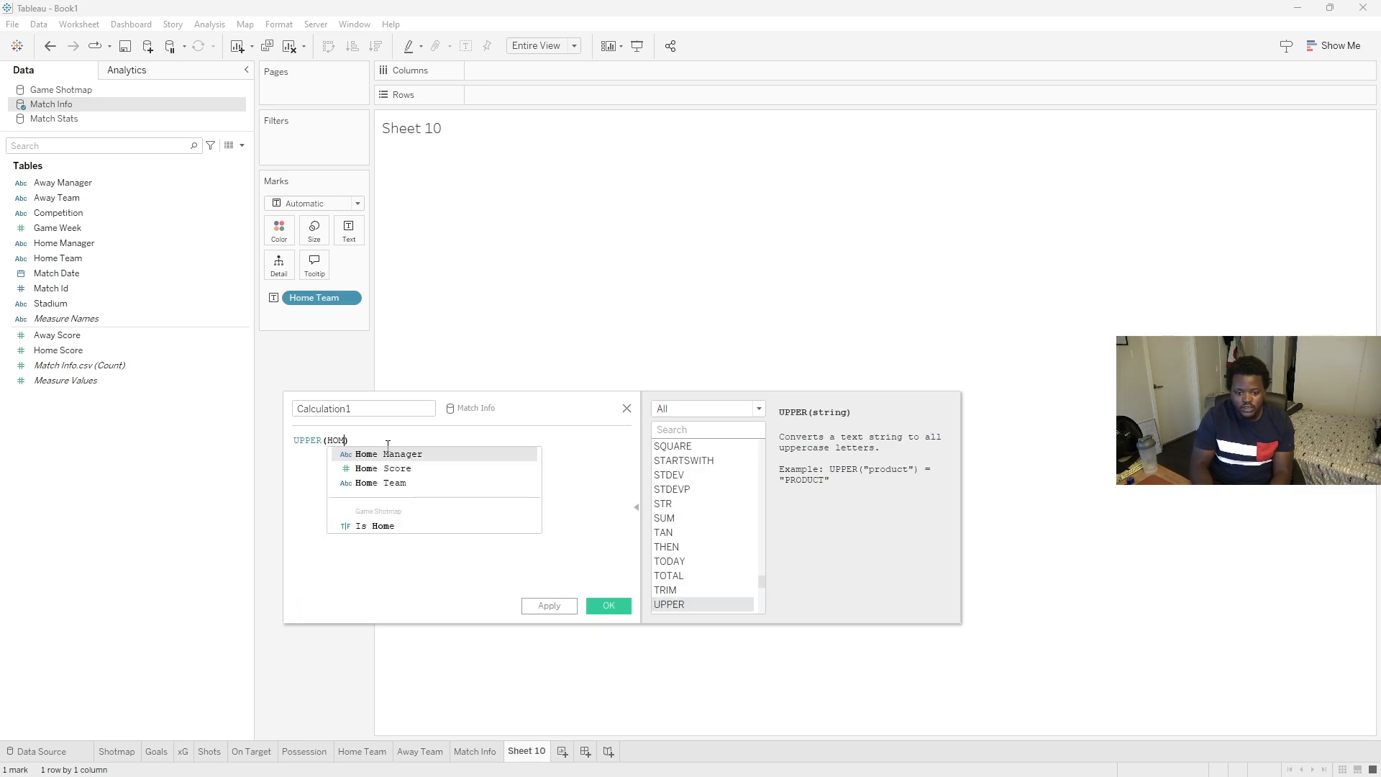
key("Down")
key("Down")
key("Return")
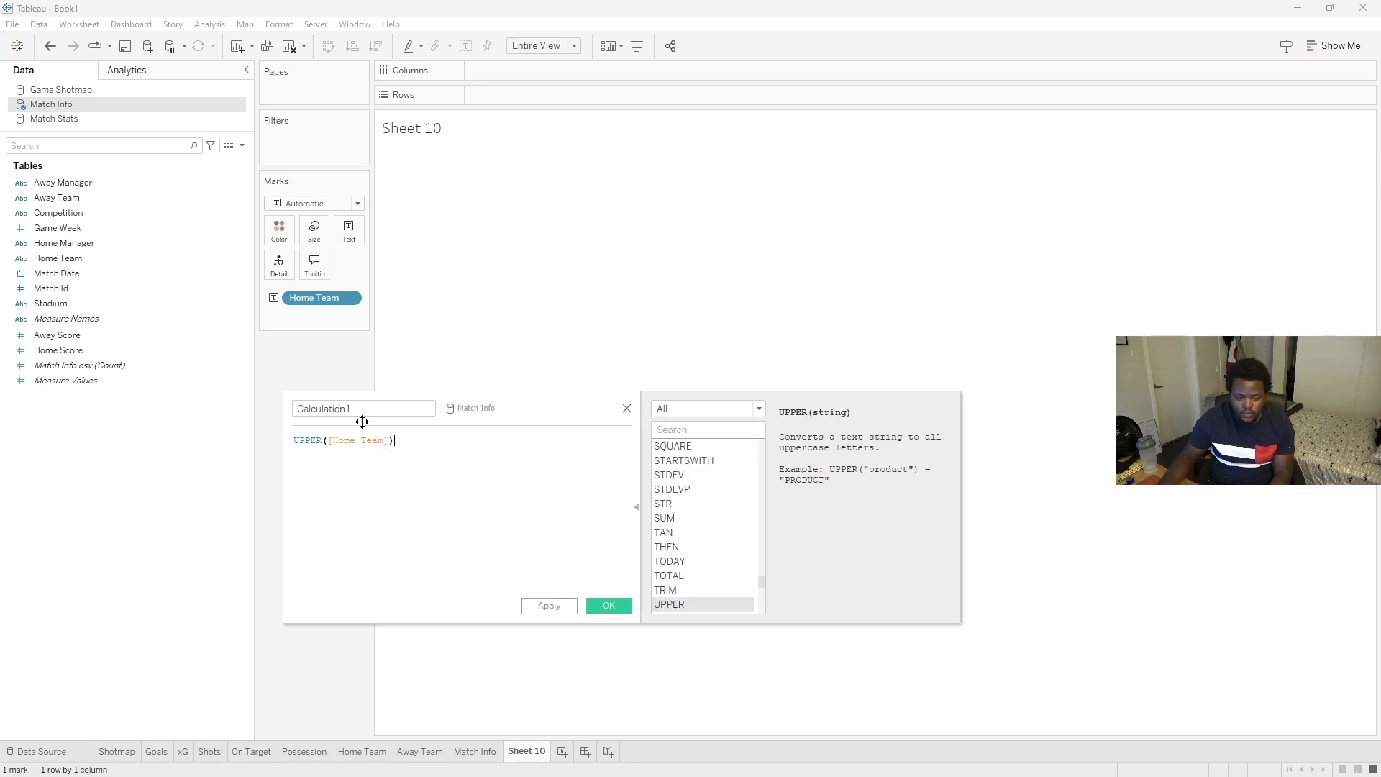
left_click_drag(373, 410, 283, 408)
key("Caps_Lock")
type("h")
key("Caps_Lock")
type("OME")
key("BackSpace")
key("BackSpace")
key("BackSpace")
type("H")
key("Caps_Lock")
type("ome")
key("Caps_Lock")
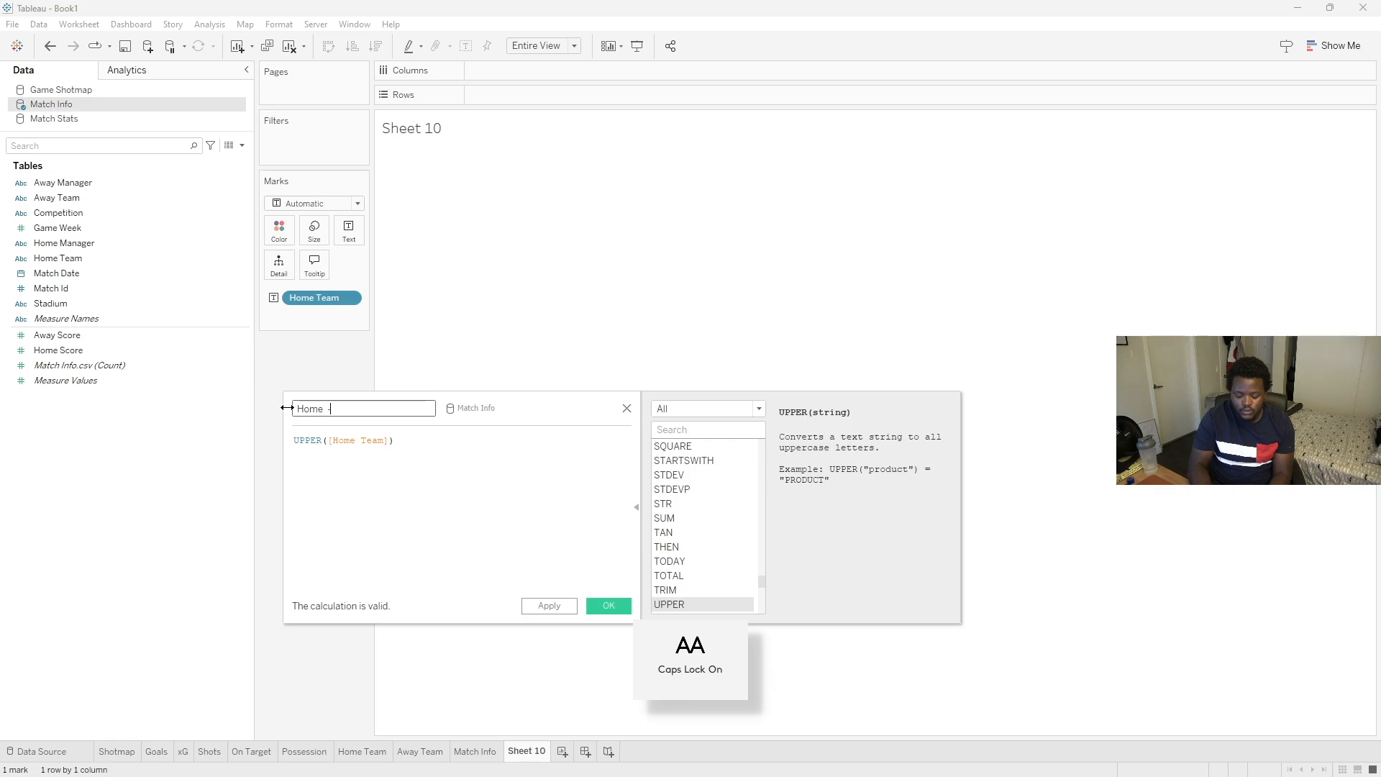
type("- U")
key("Caps_Lock")
type("pper")
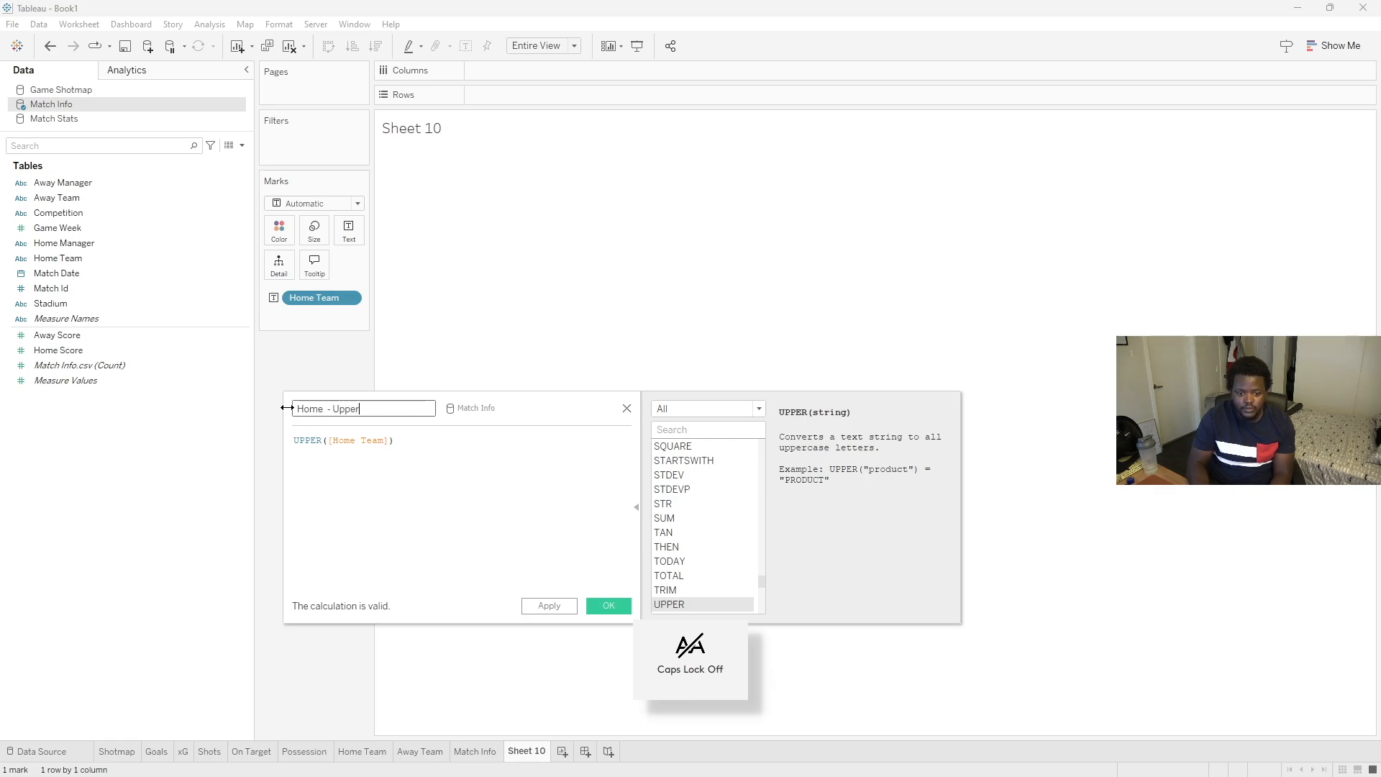
left_click(608, 605)
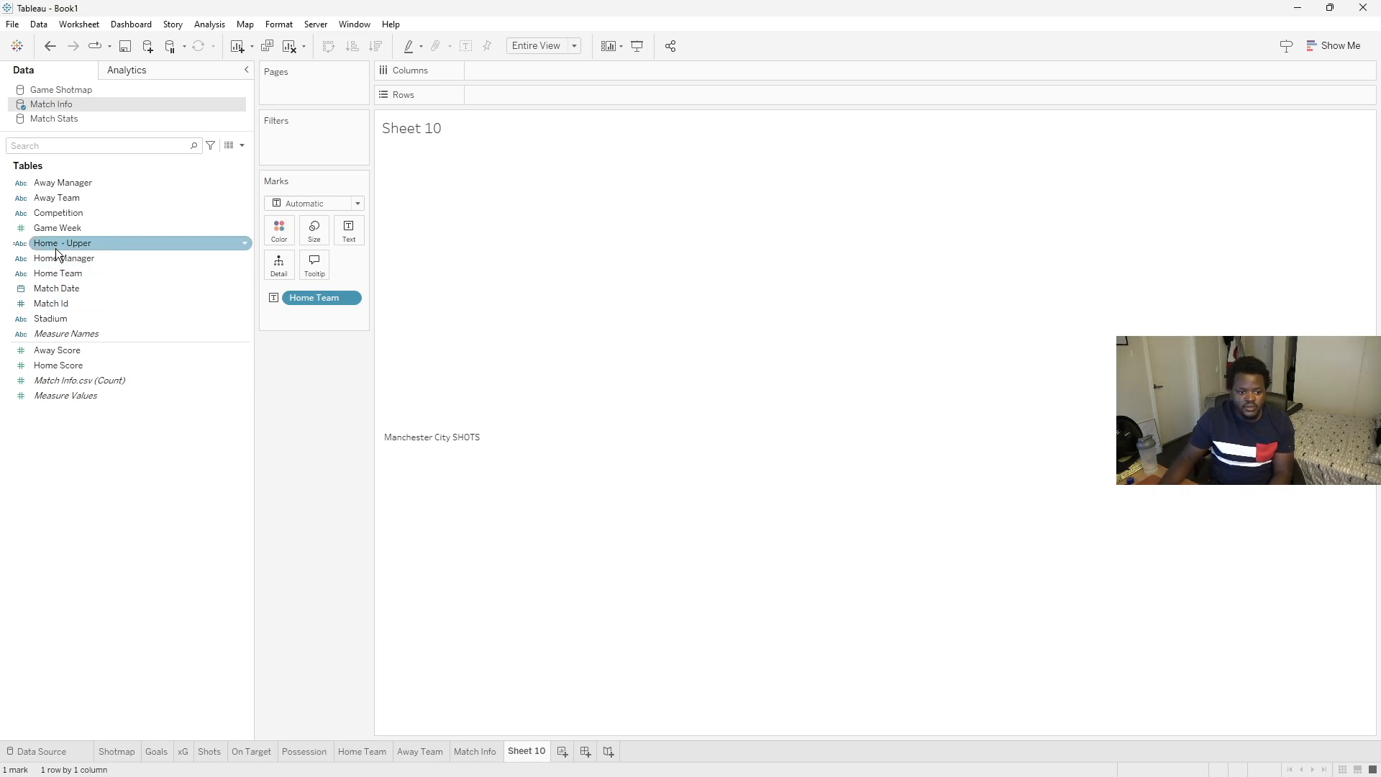
left_click_drag(56, 243, 313, 297)
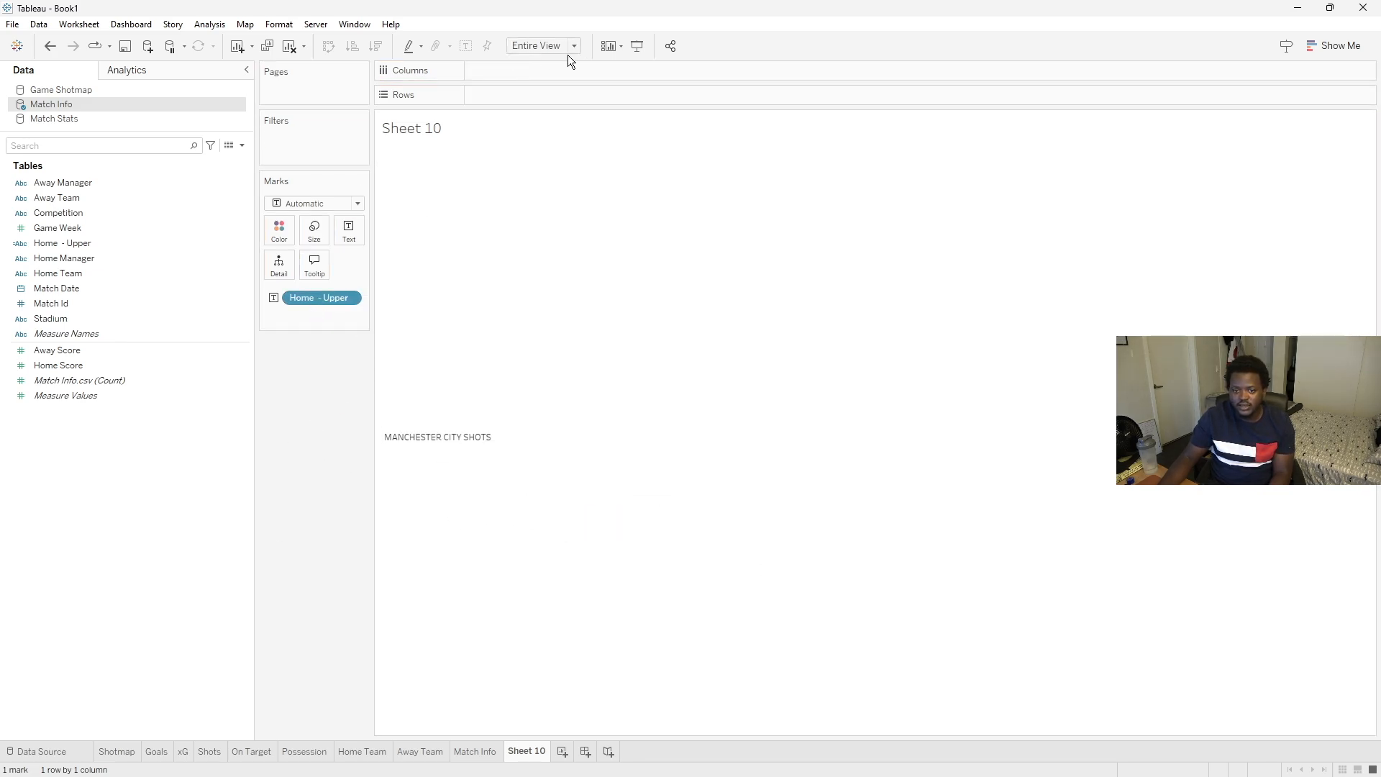
- Set the label's horizontal alignment to center
left_click(343, 246)
left_click(472, 262)
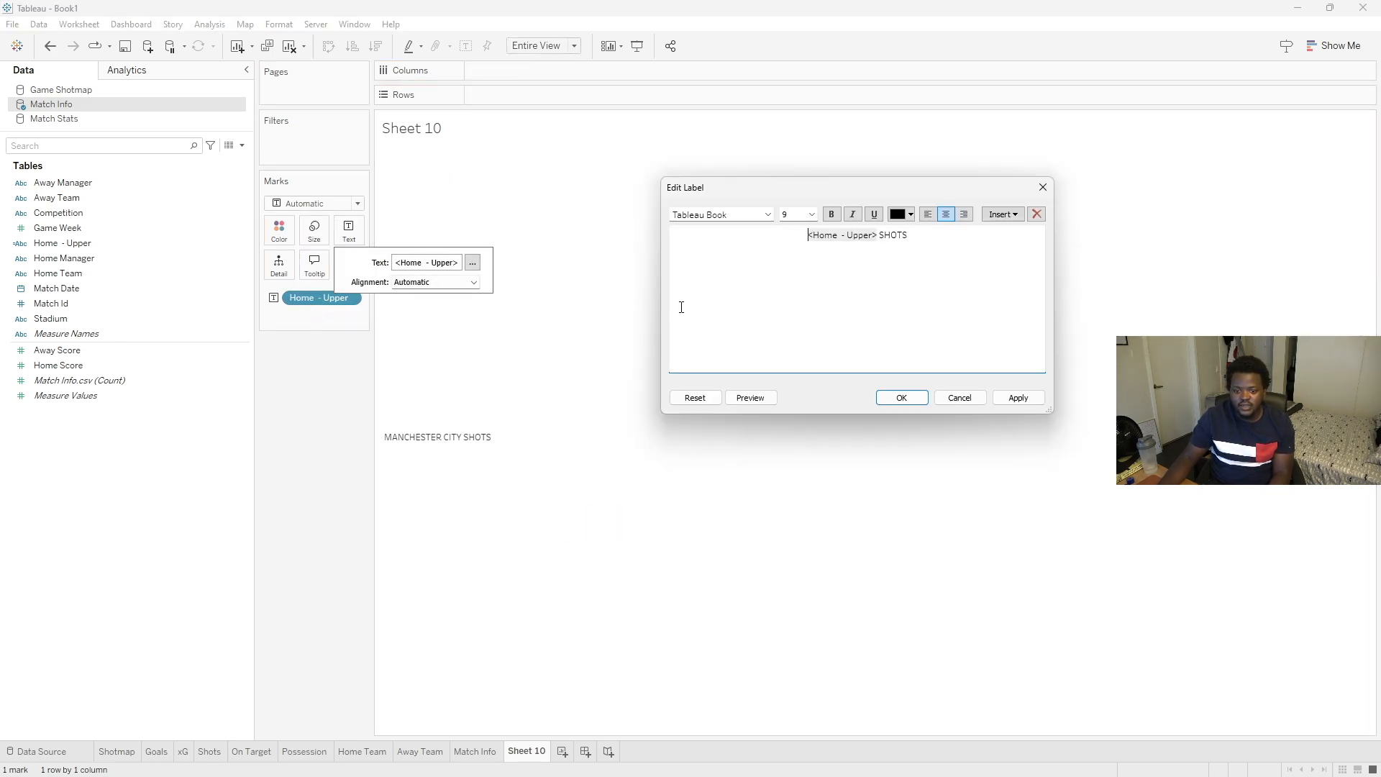
left_click_drag(806, 235, 937, 235)
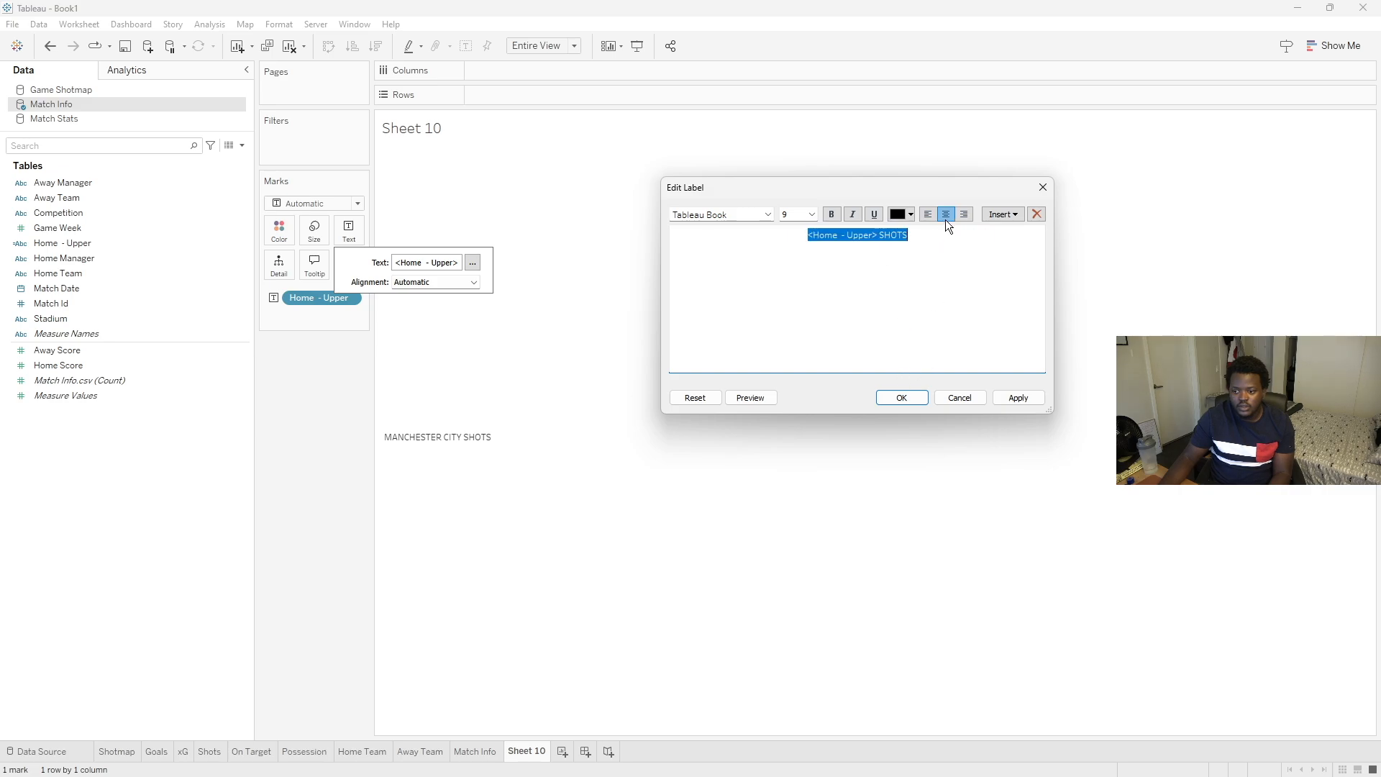
left_click(913, 399)
left_click(472, 282)
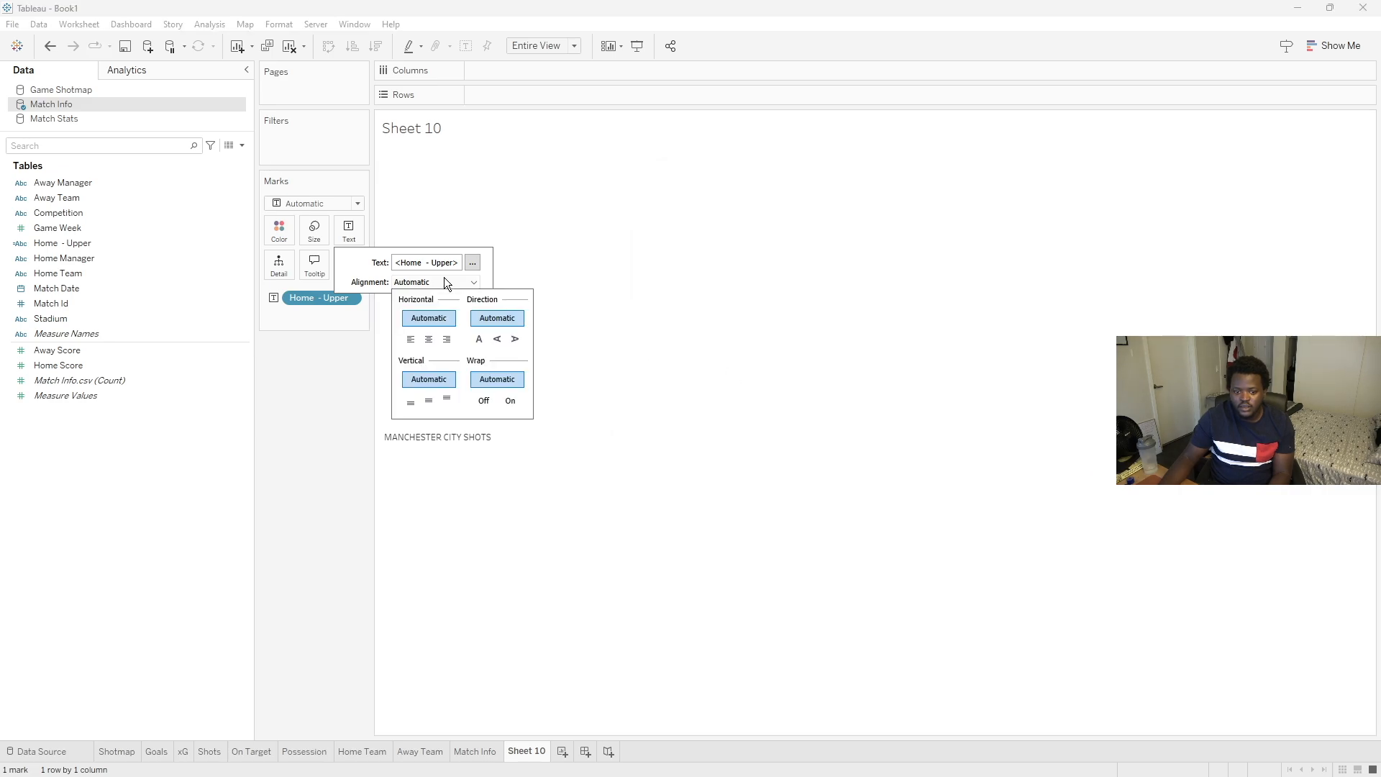
left_click(426, 336)
left_click(317, 400)
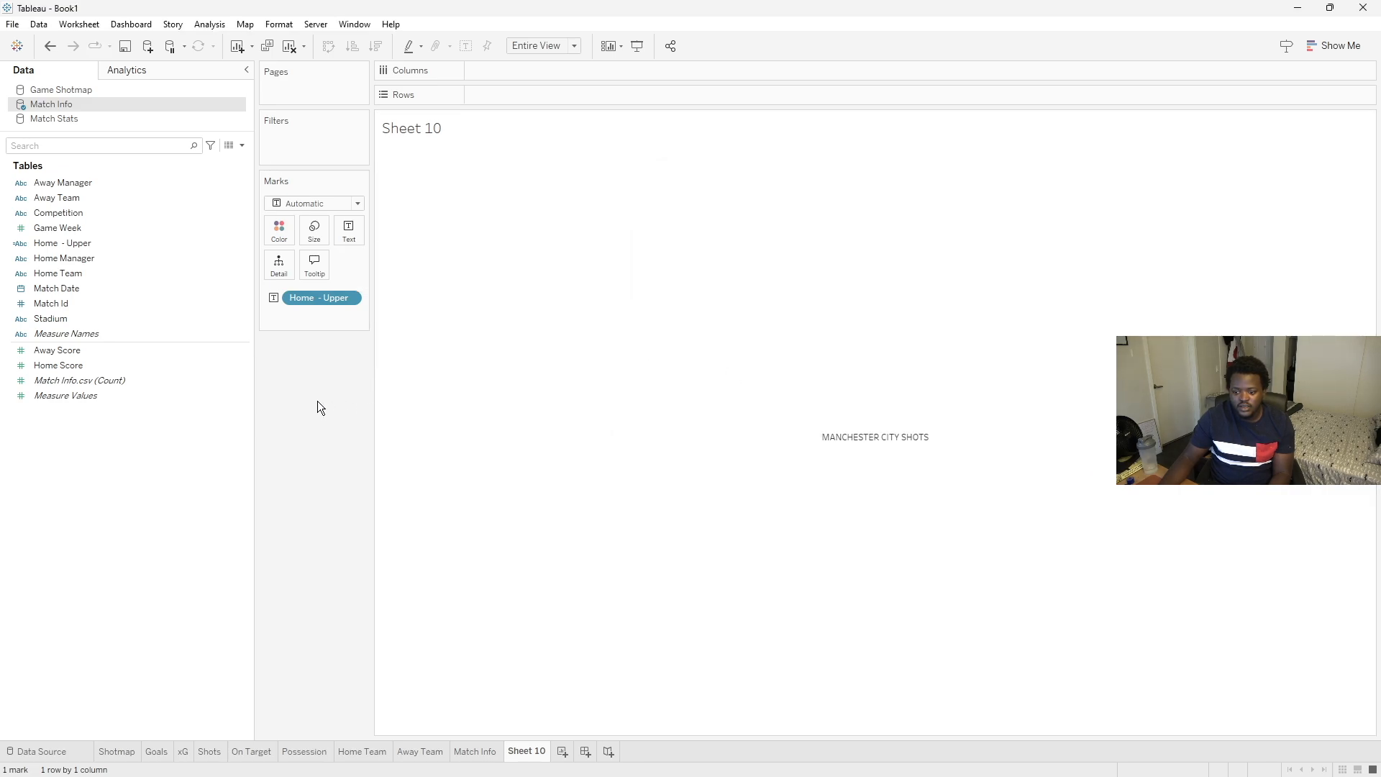
- Change the label's mark color to gray
left_click(278, 231)
left_click(289, 331)
left_click(290, 508)
- Set the label text font to Yu Gothic Medium at size 15
left_click(352, 240)
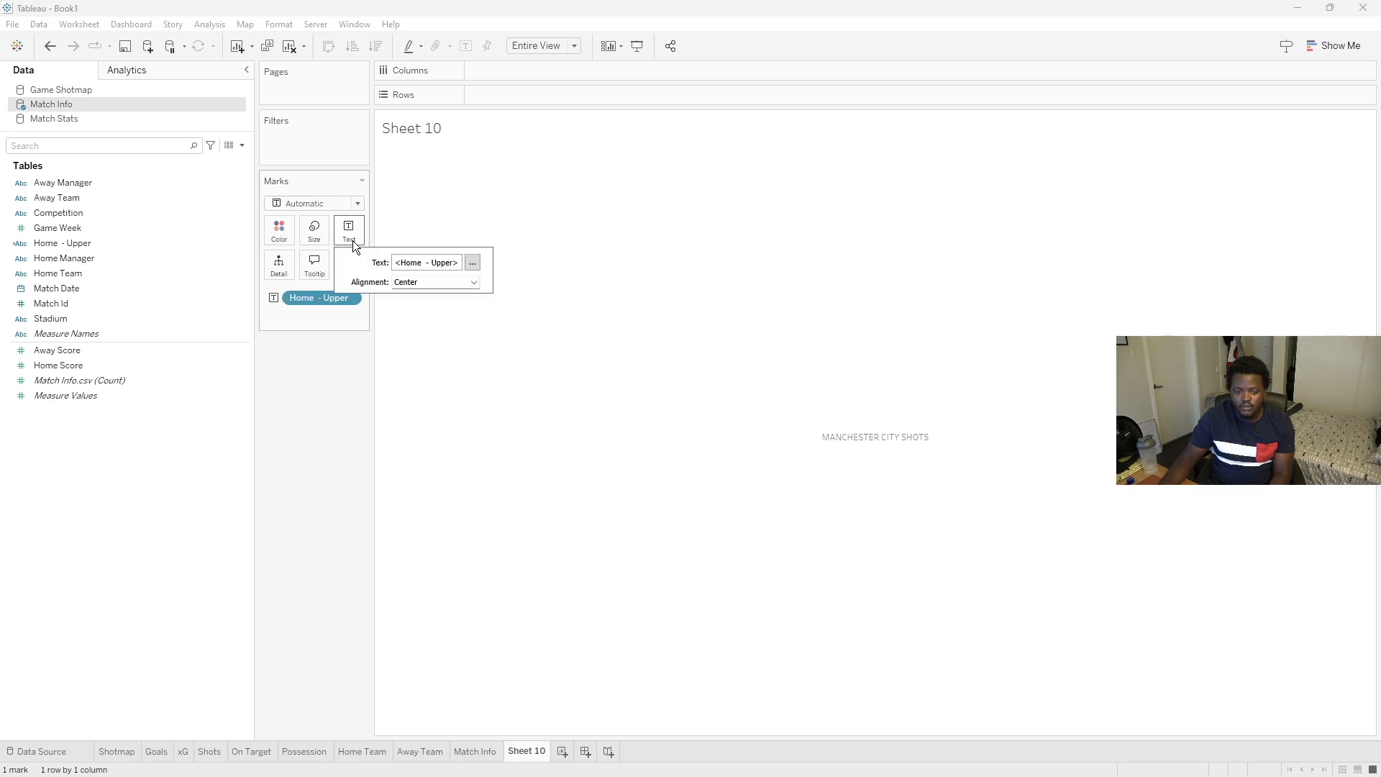
left_click(473, 263)
left_click(768, 214)
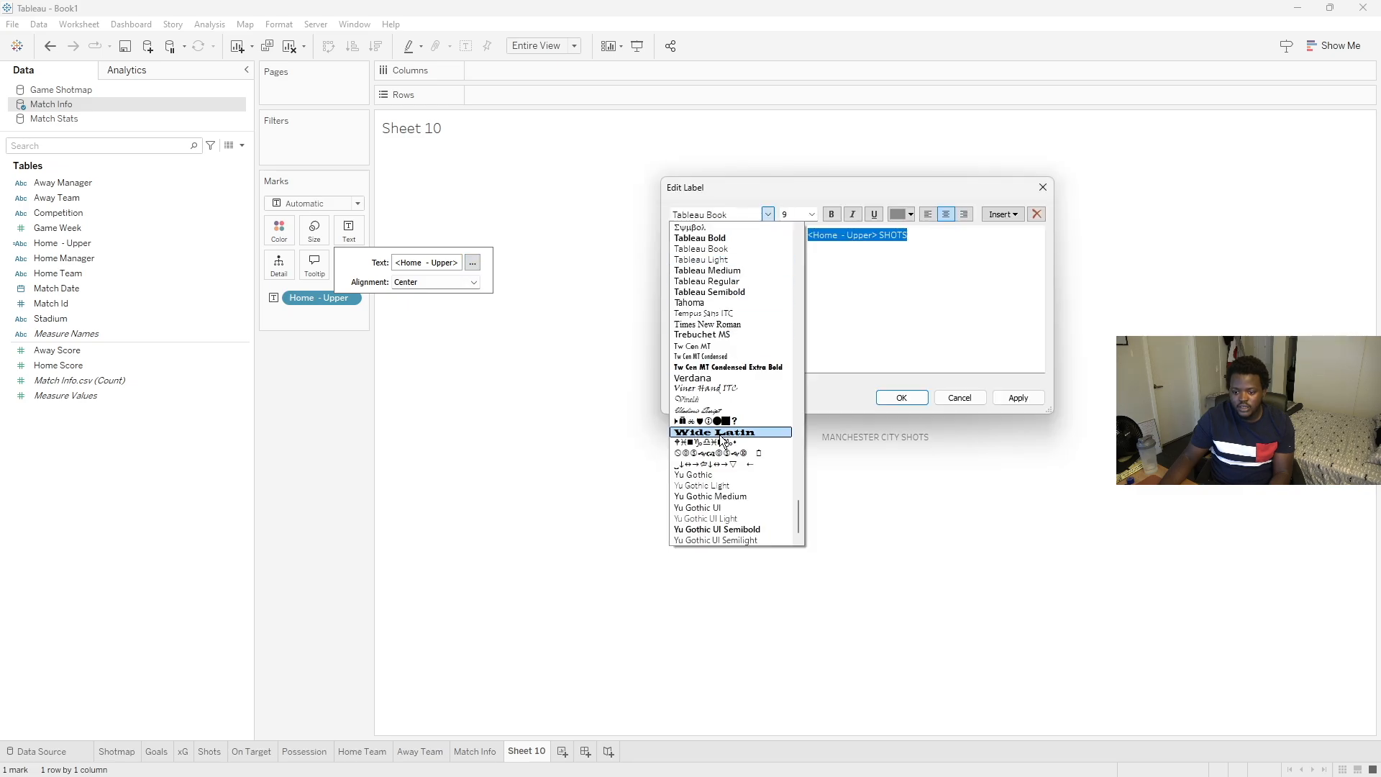
left_click(723, 494)
left_click(811, 214)
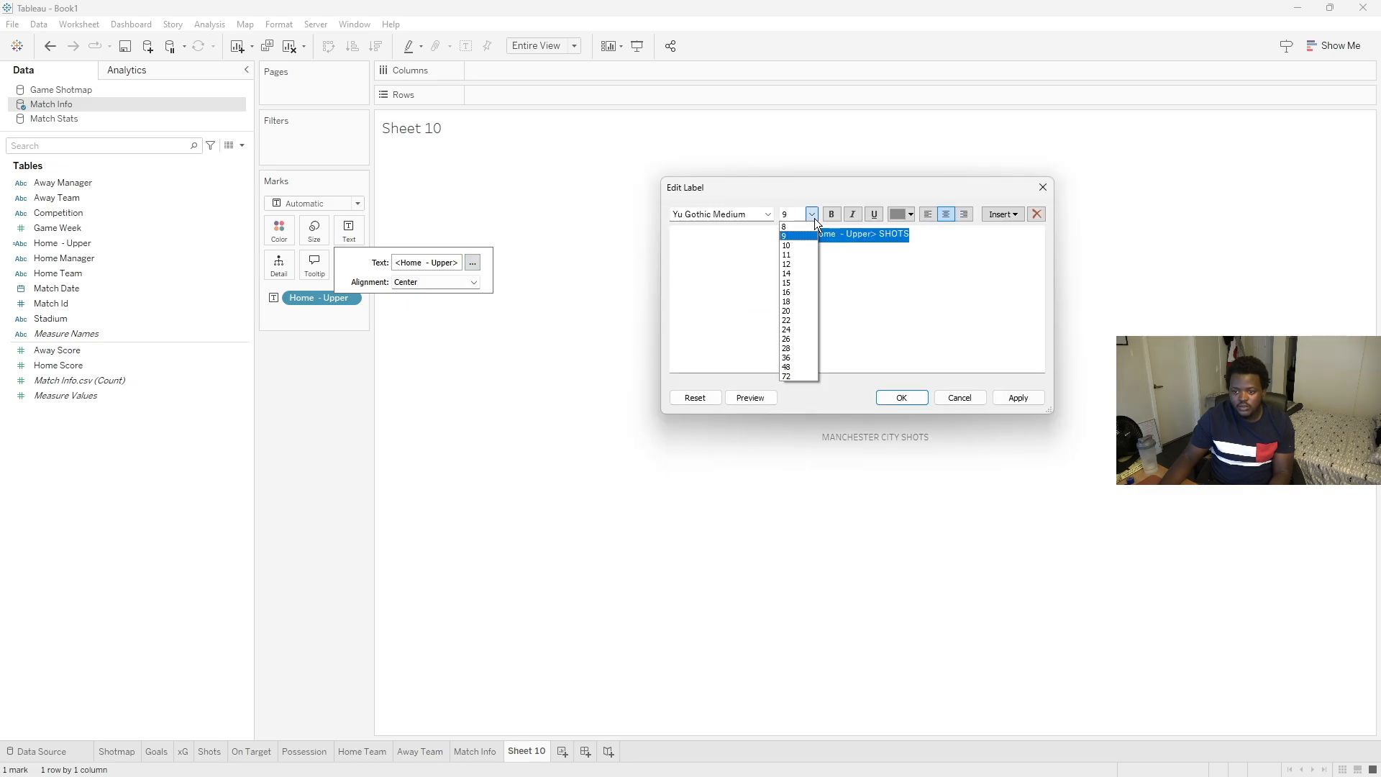
left_click(795, 283)
left_click(901, 398)
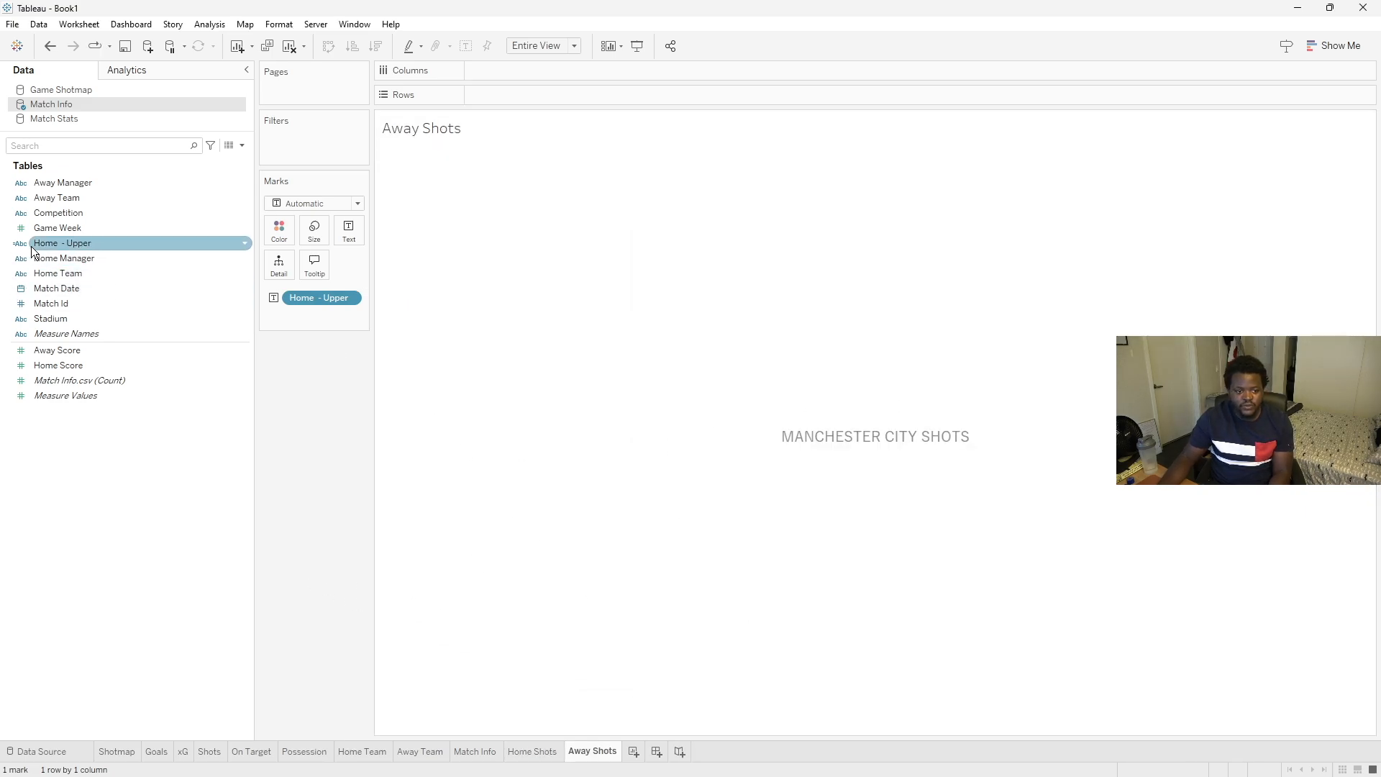
- Duplicate the Home - Upper field and rename the copy to "Away - Upper"
left_click_drag(67, 197, 62, 251)
right_click(60, 248)
left_click(127, 346)
right_click(54, 256)
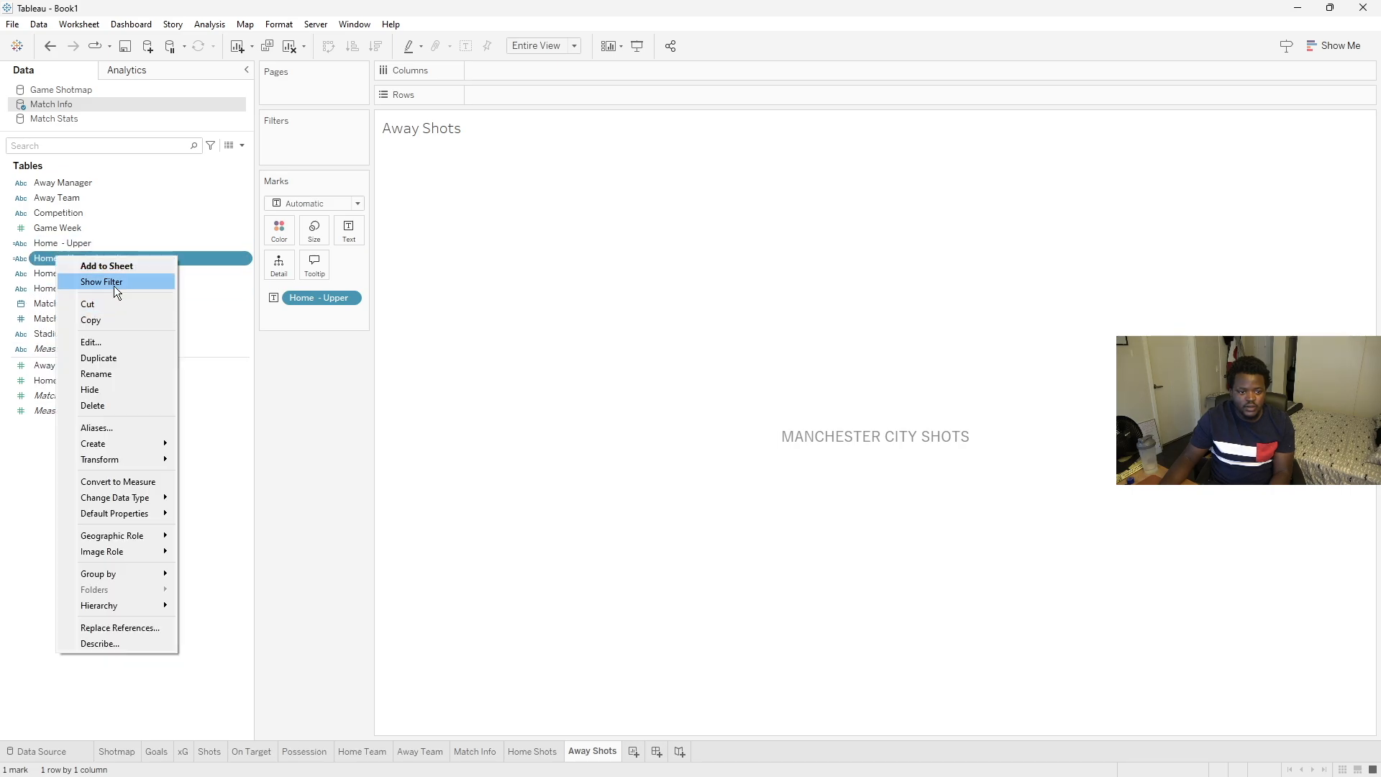
left_click(101, 335)
left_click_drag(417, 414, 360, 405)
key("BackSpace")
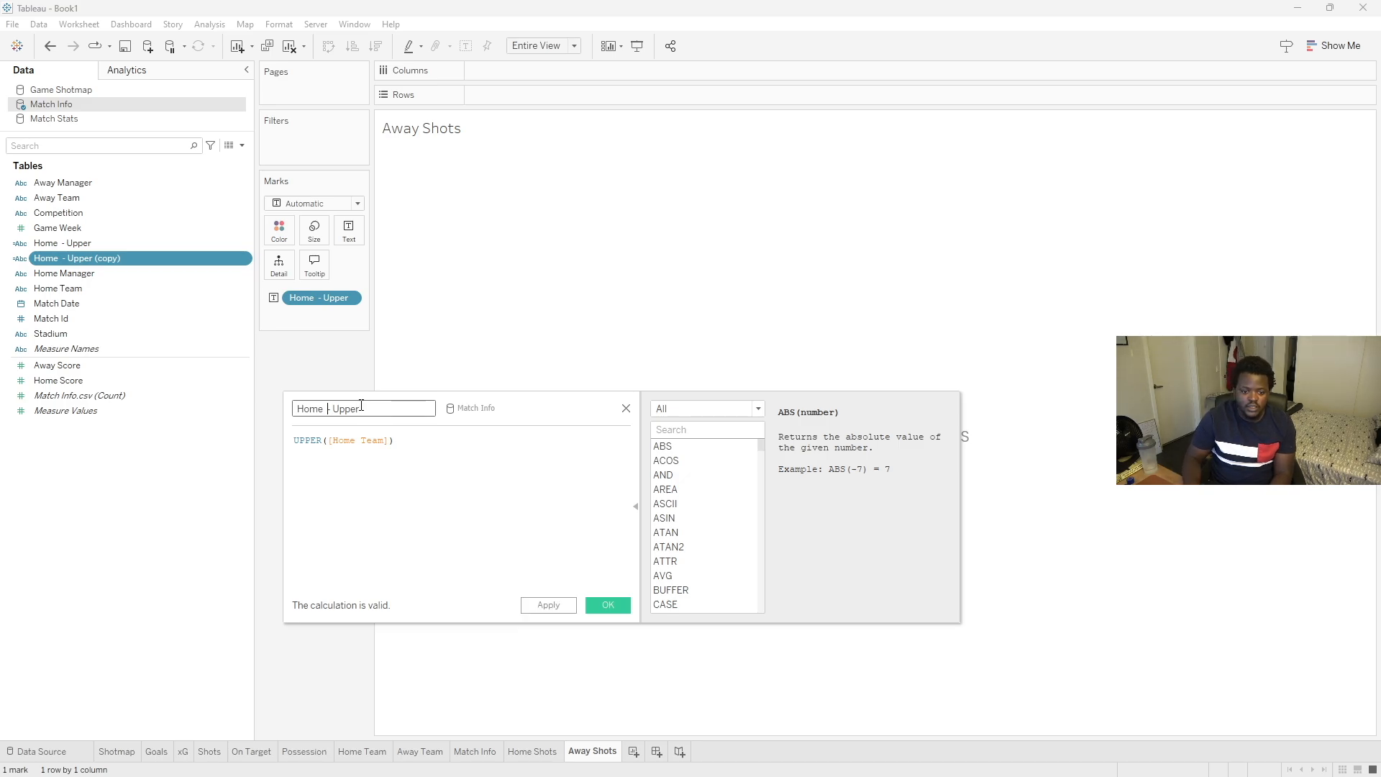
key("BackSpace")
key("BackSpace")
key("BackSpace")
key("BackSpace")
key("BackSpace")
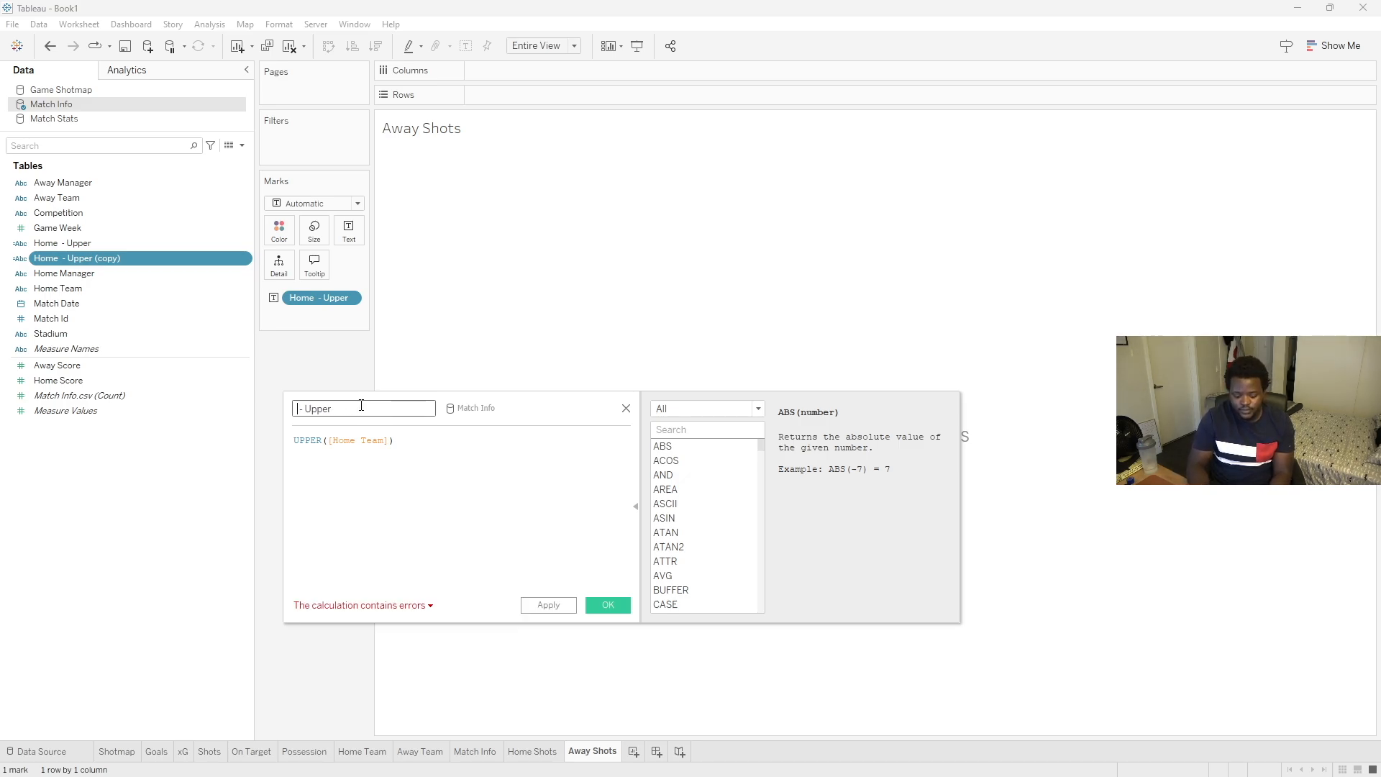
key("Caps_Lock")
type("A")
key("Caps_Lock")
type("way")
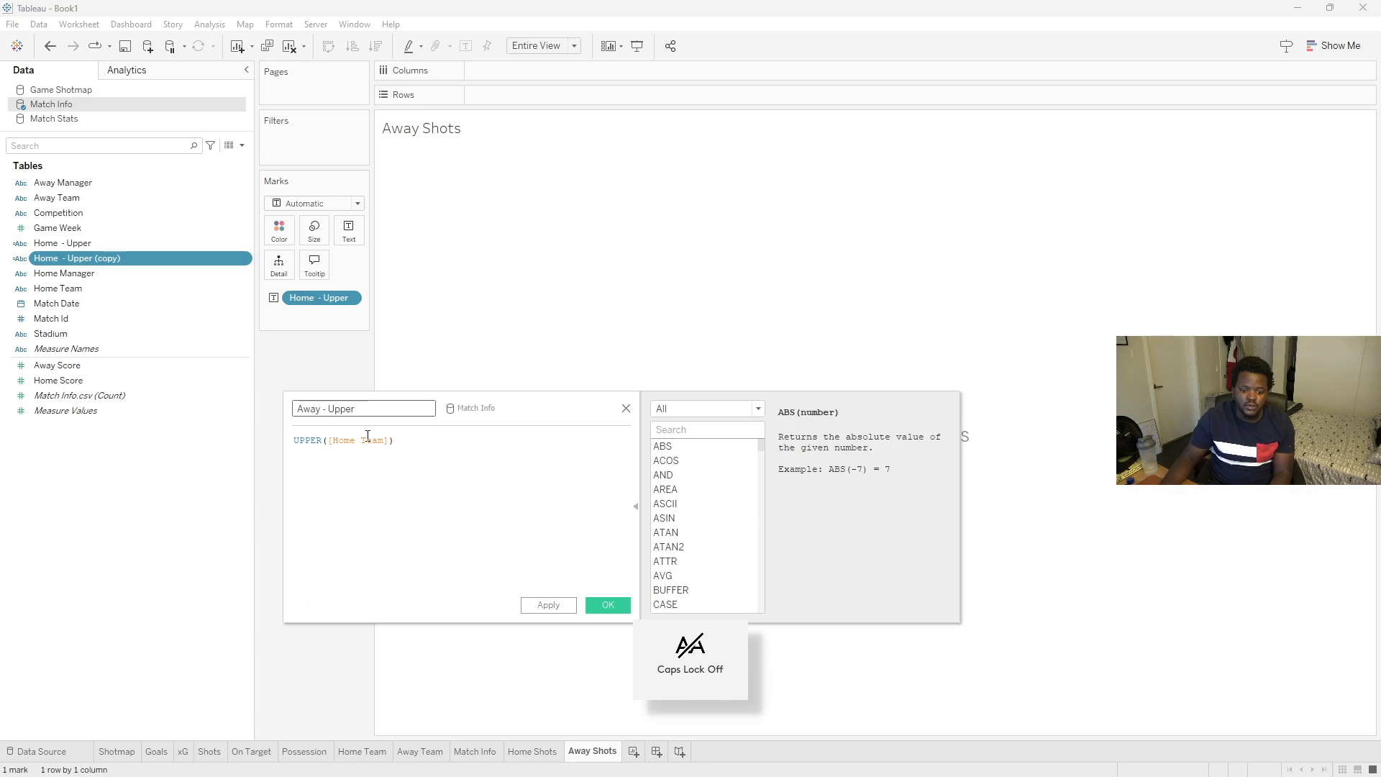
- Change the copy's formula to UPPER([Away Team]) and put it on the Away Shots sheet's label in place of Home - Upper
double_click(368, 435)
type("awa")
key("Down")
key("Down")
key("Return")
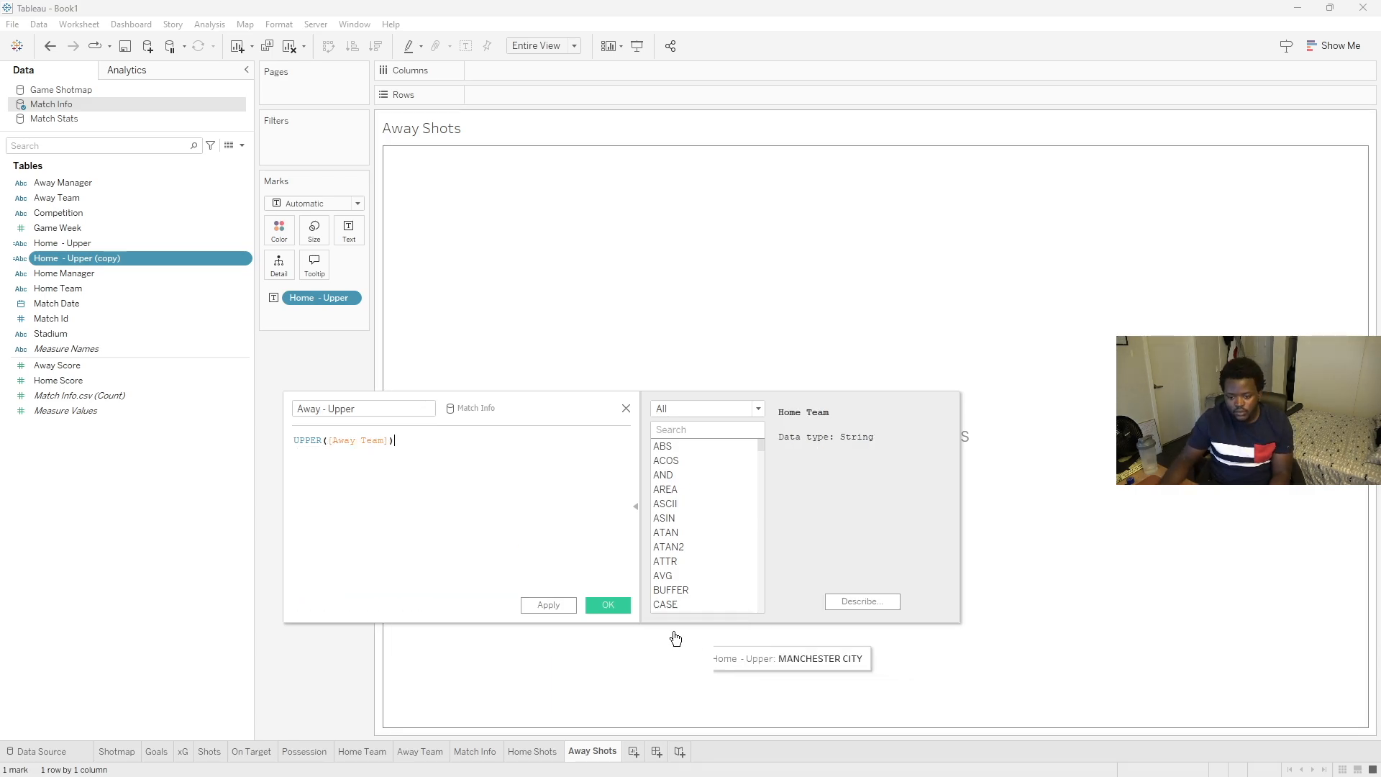
left_click(601, 605)
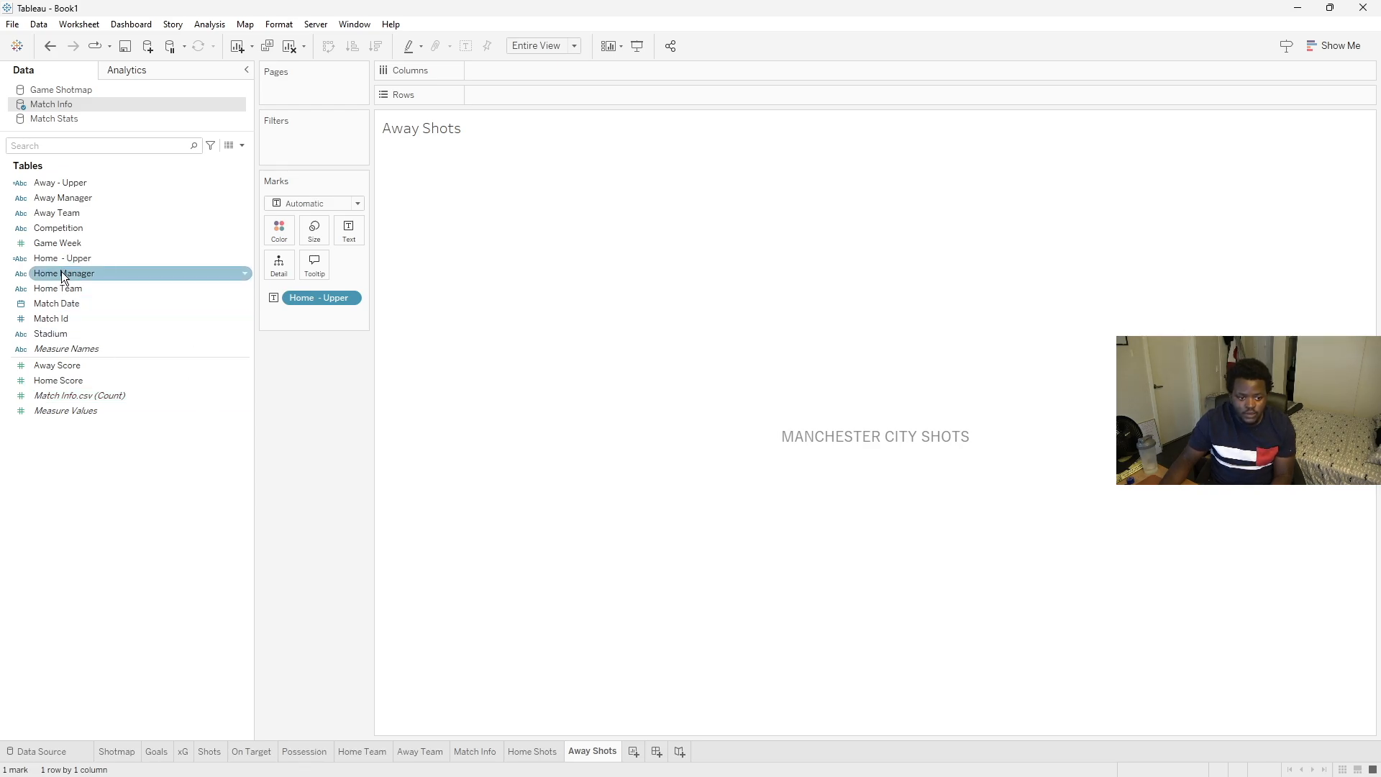
left_click_drag(59, 182, 309, 297)
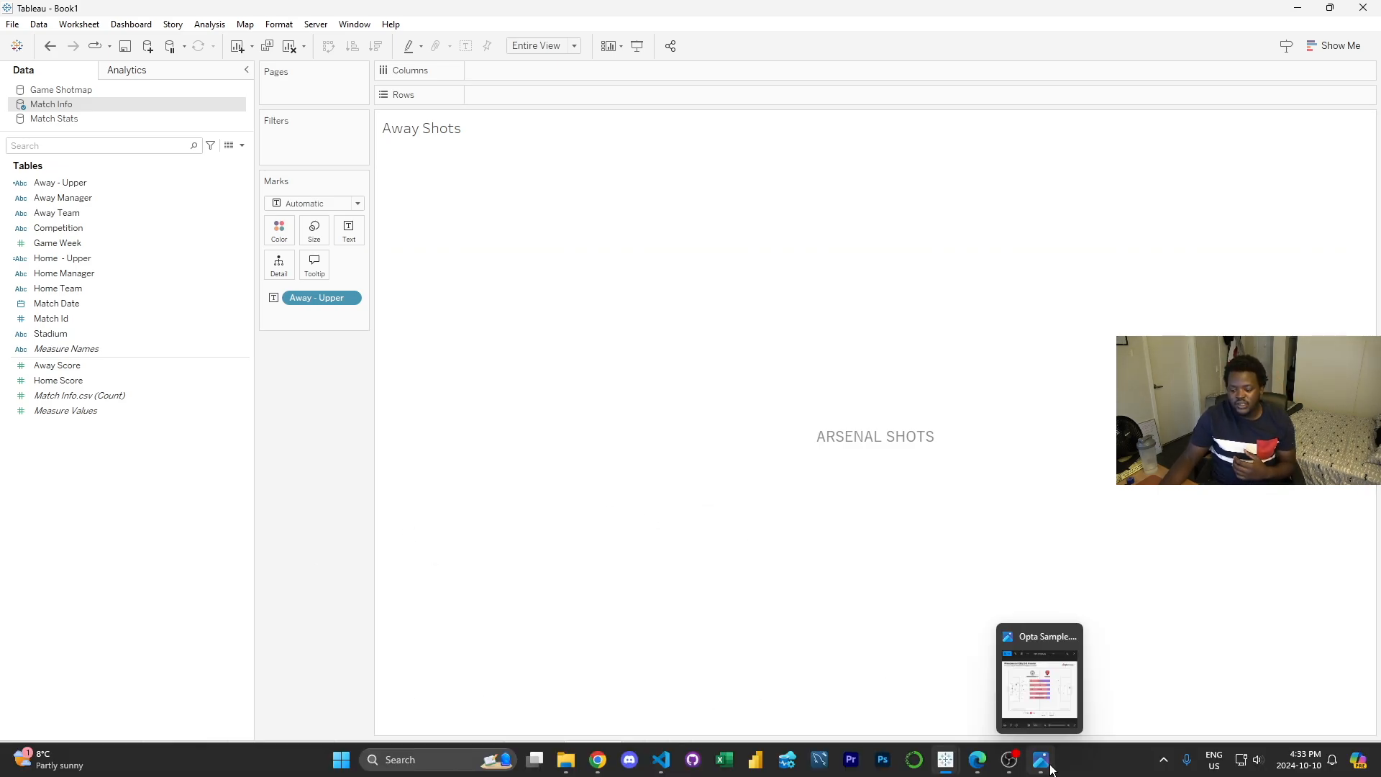
- Bring up the Opta reference image to compare it with the Away Shots sheet
left_click(1050, 768)
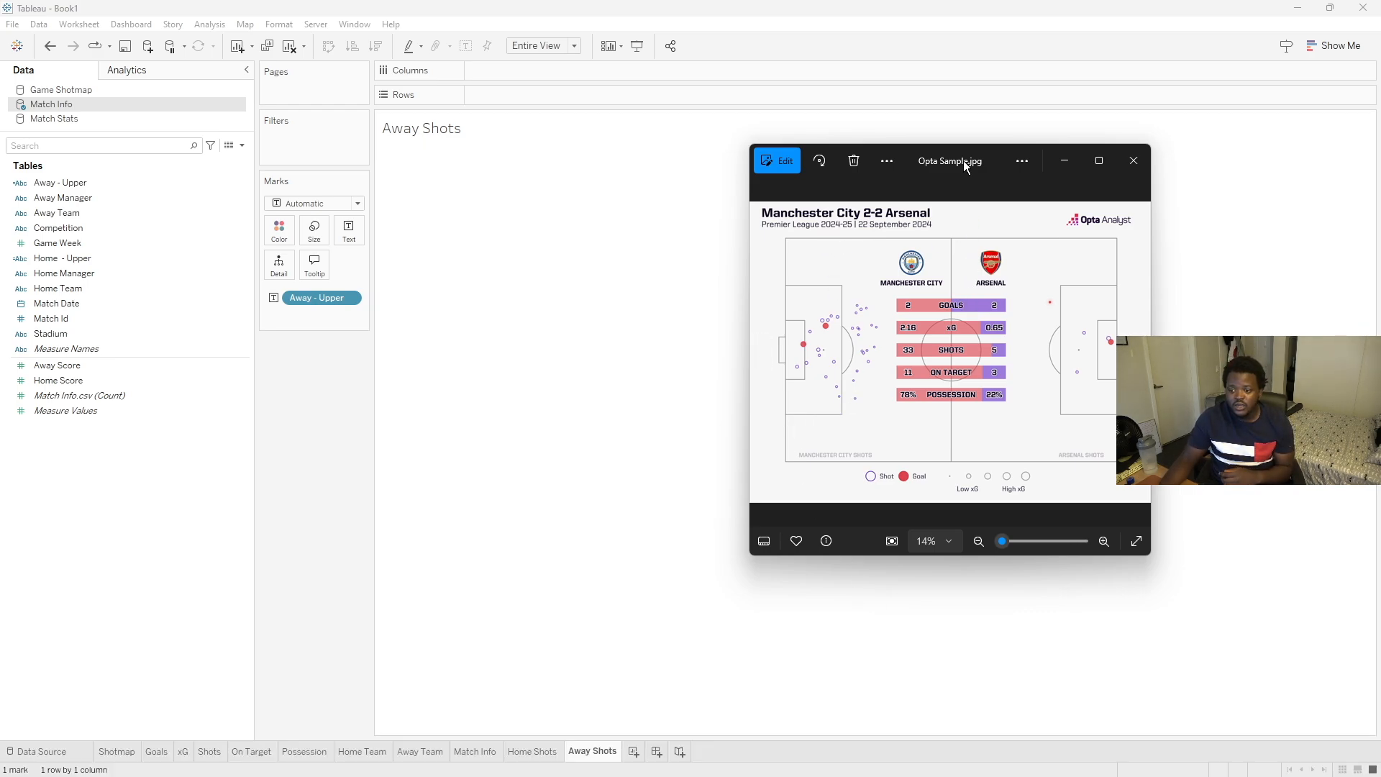
left_click_drag(963, 161, 584, 162)
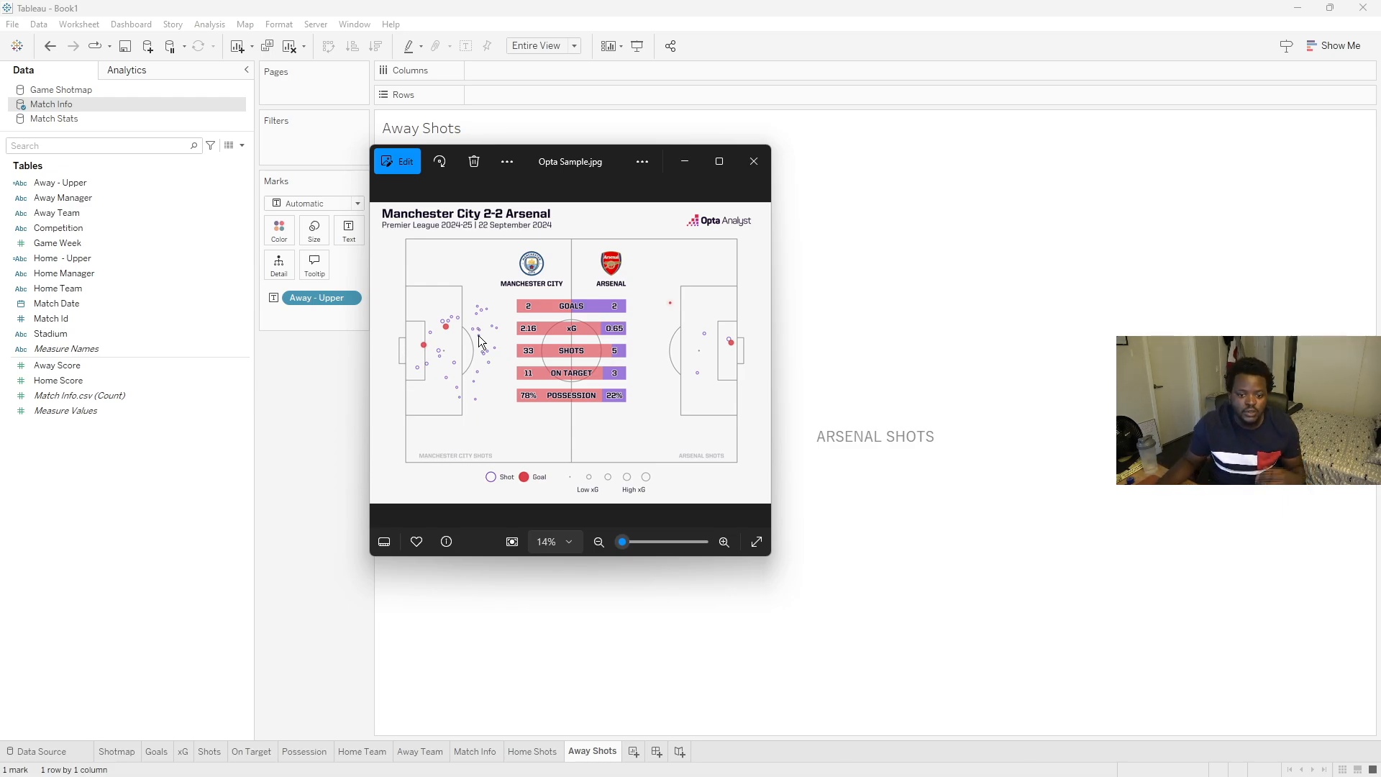
left_click(283, 391)
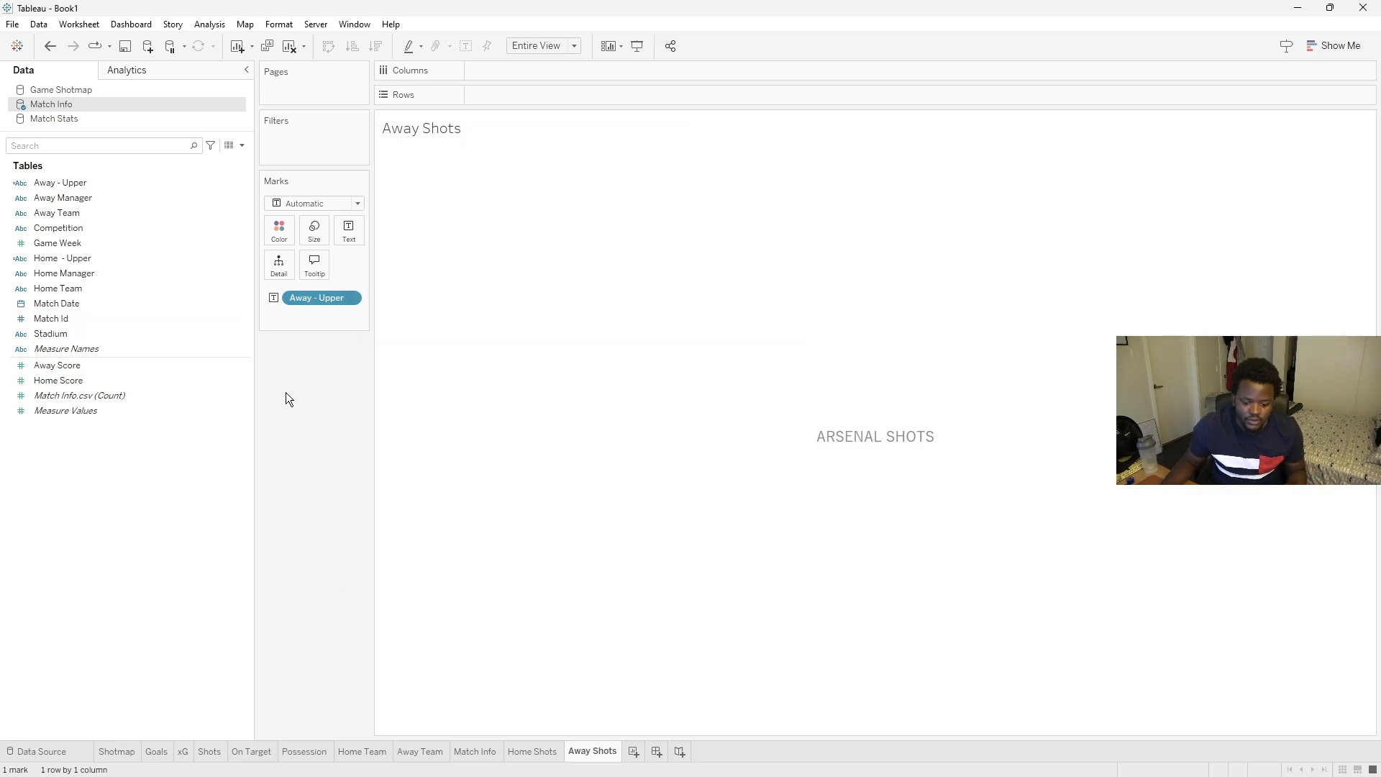
- Create a new dashboard and bring up the Opta reference image beside it for comparison
left_click(656, 752)
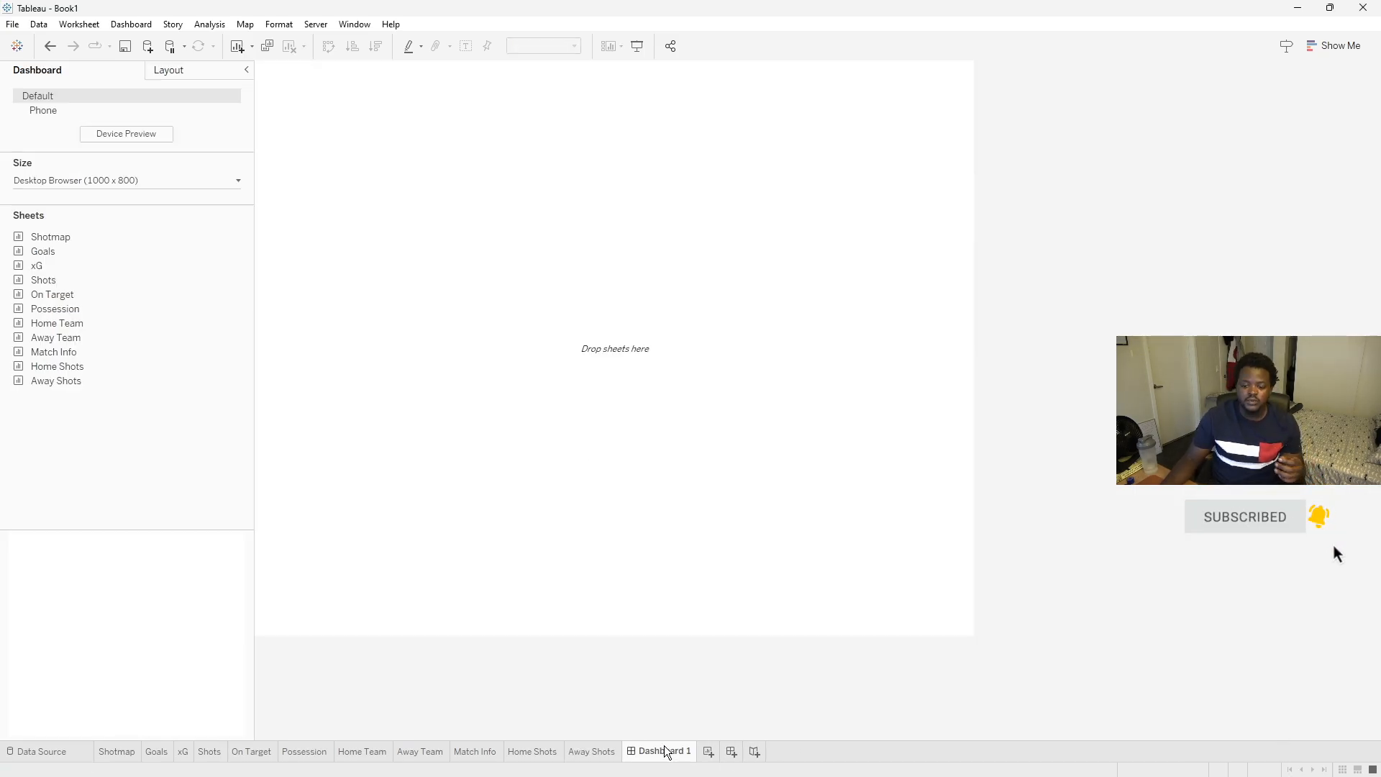
left_click(1041, 761)
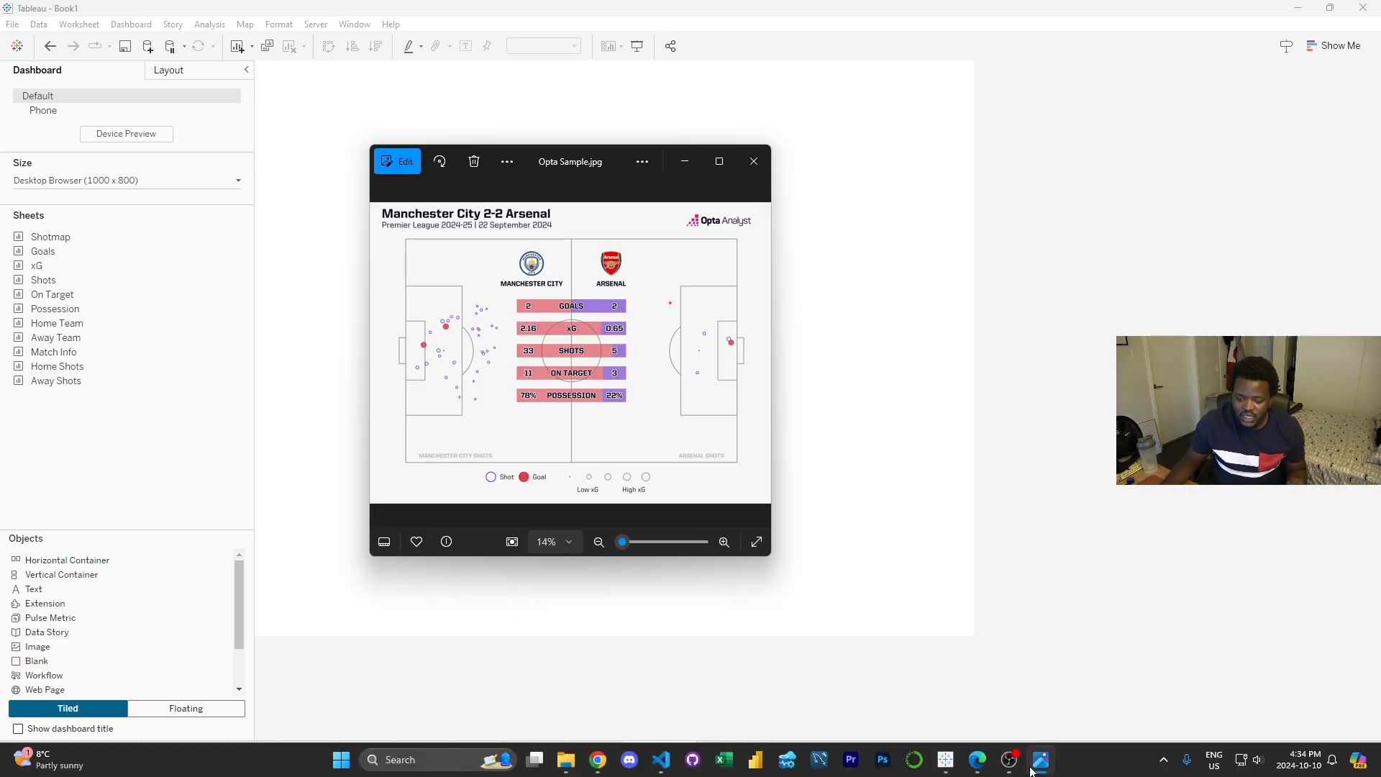
left_click_drag(775, 340, 1061, 338)
left_click_drag(790, 165, 679, 175)
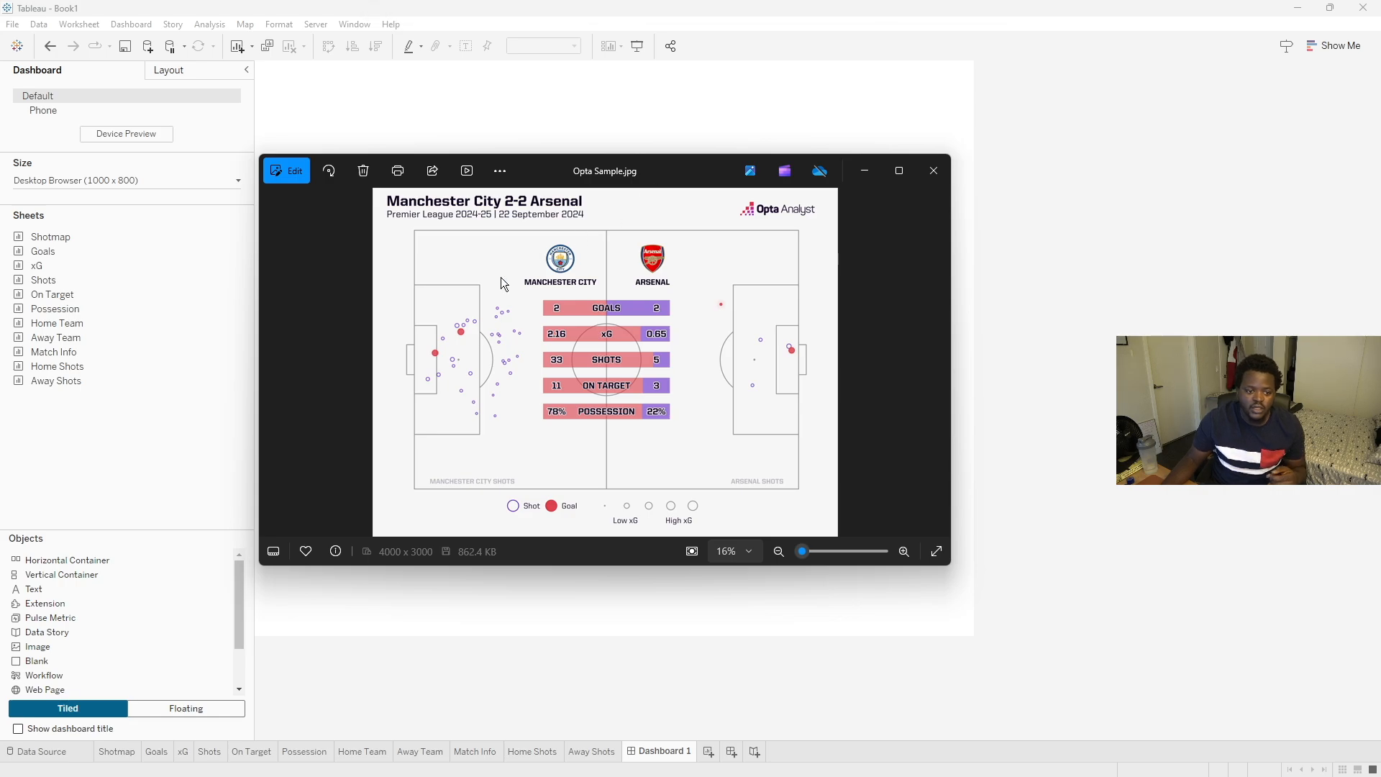
left_click(89, 424)
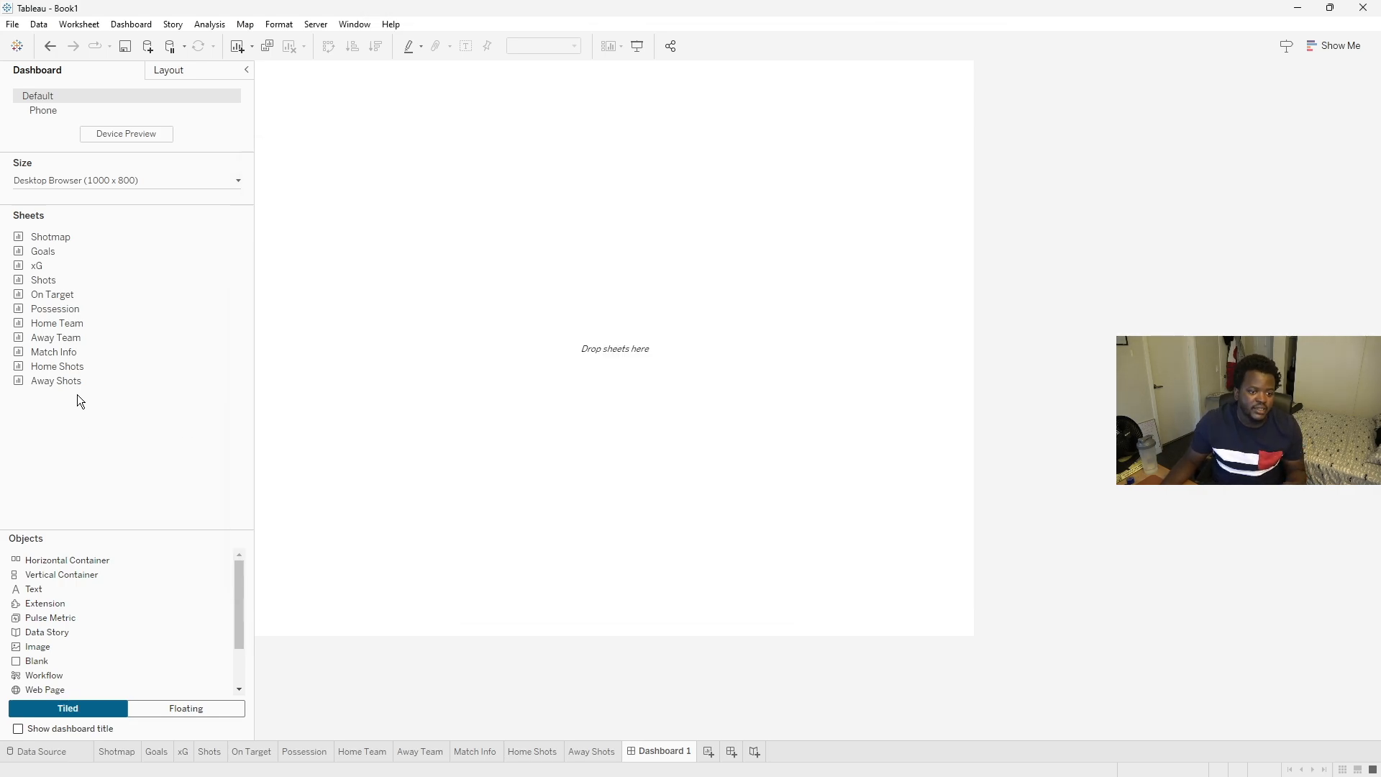
- Set the dashboard to a fixed custom size of 1500 x 900 px
left_click(89, 181)
scroll(38, 267, "up", 4)
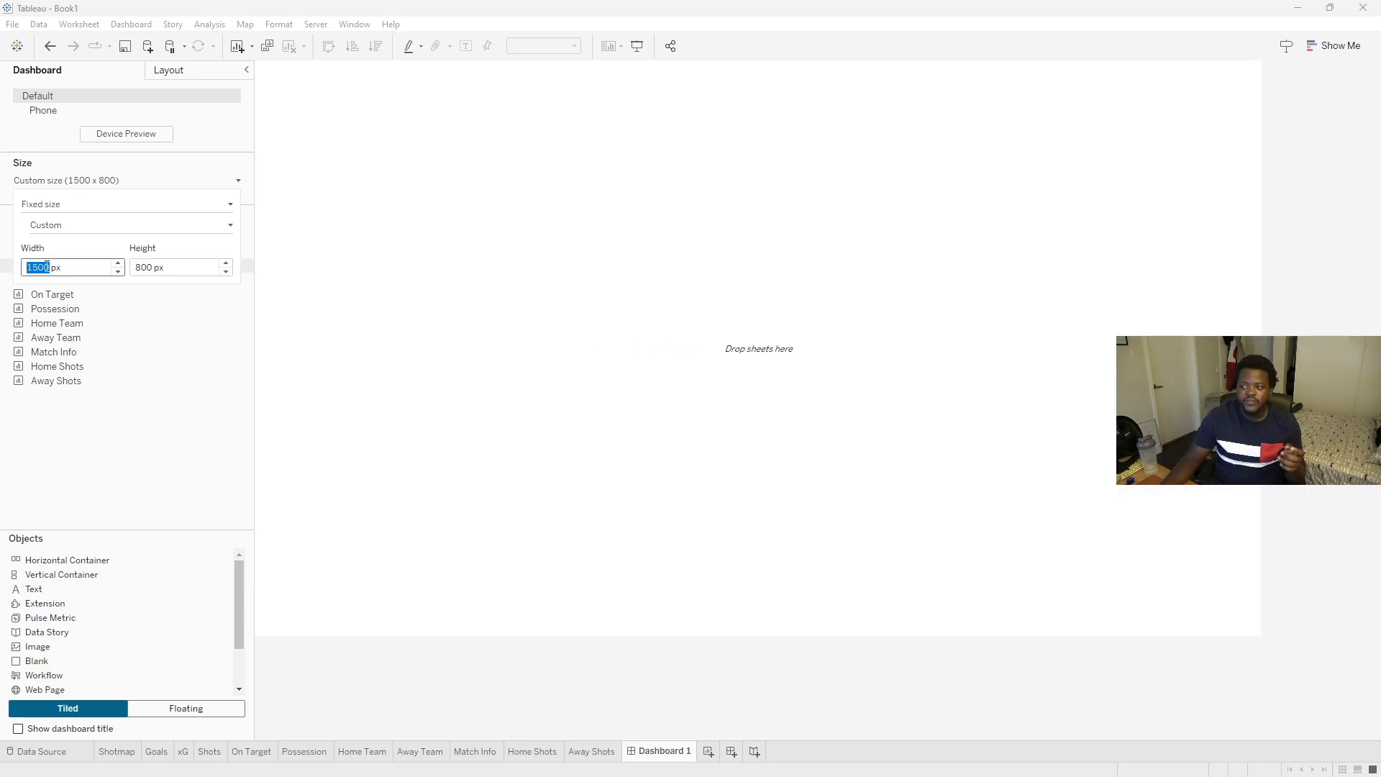
left_click(138, 267)
scroll(138, 267, "up", 1)
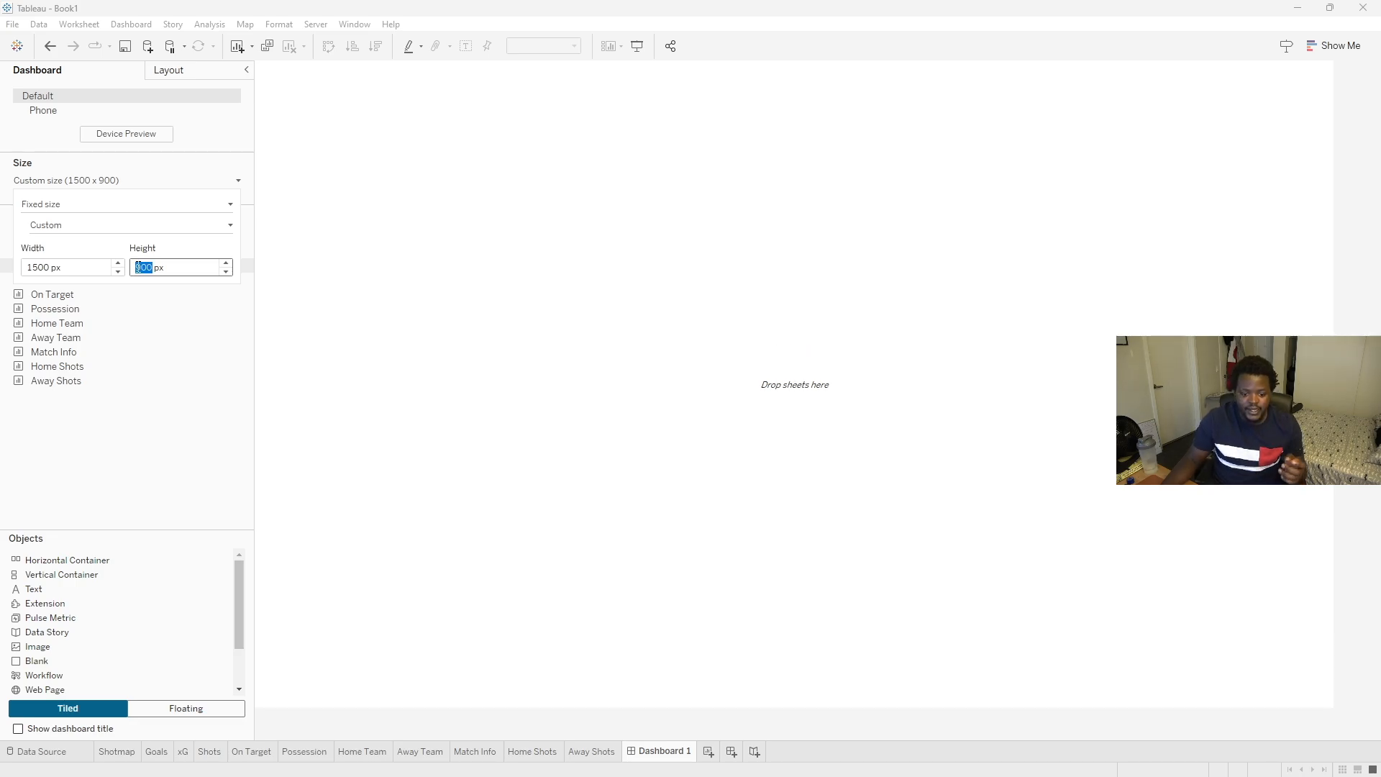
left_click(136, 466)
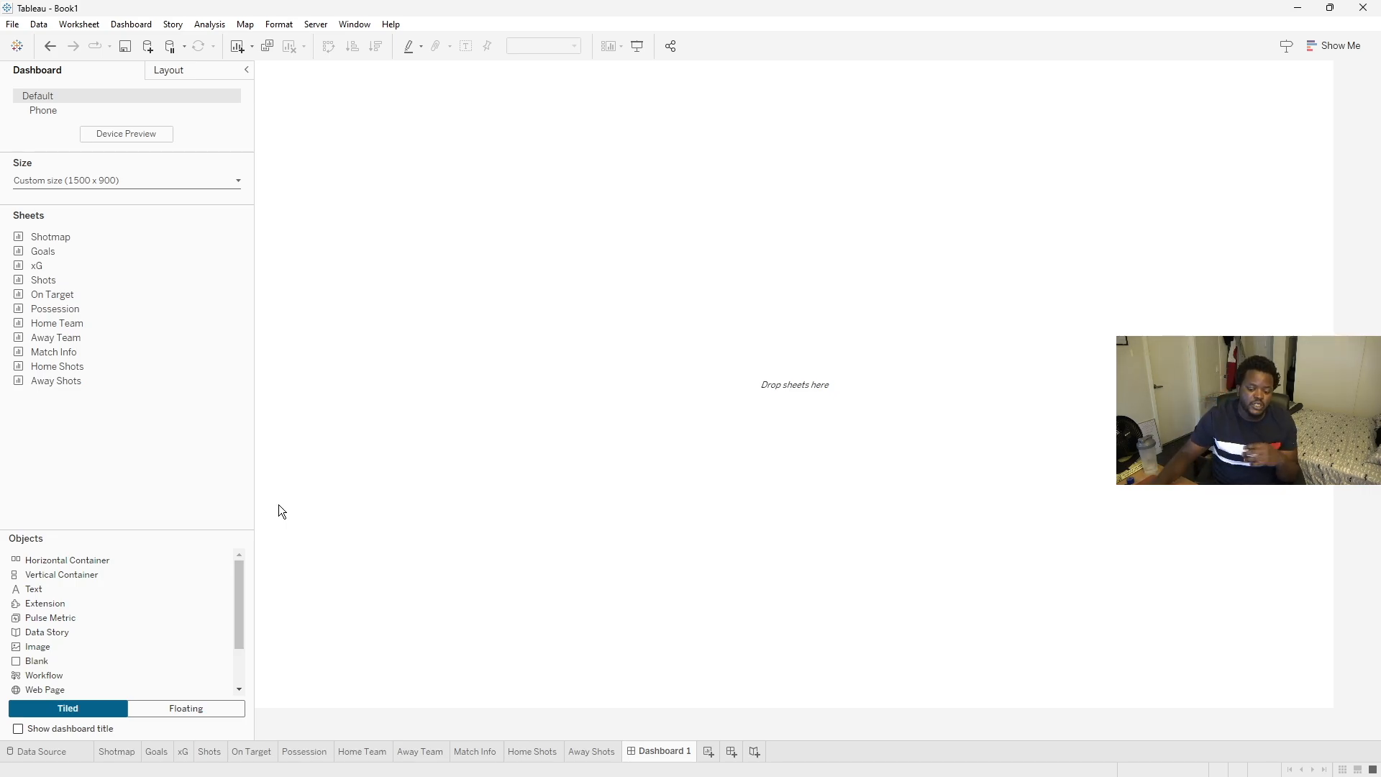
- Lay out vertical containers that split the dashboard into a narrow header strip and a large body area
left_click(1042, 761)
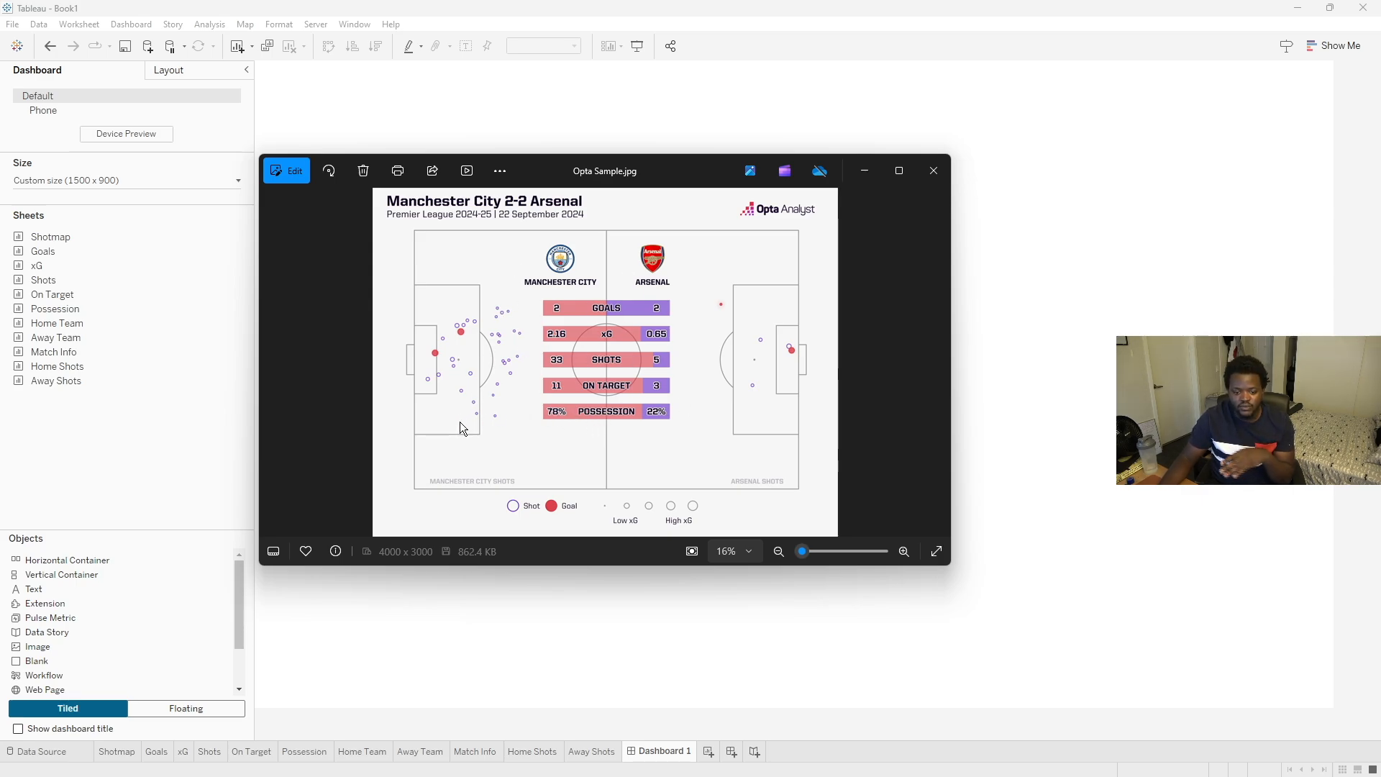
left_click(181, 430)
left_click_drag(88, 575, 408, 453)
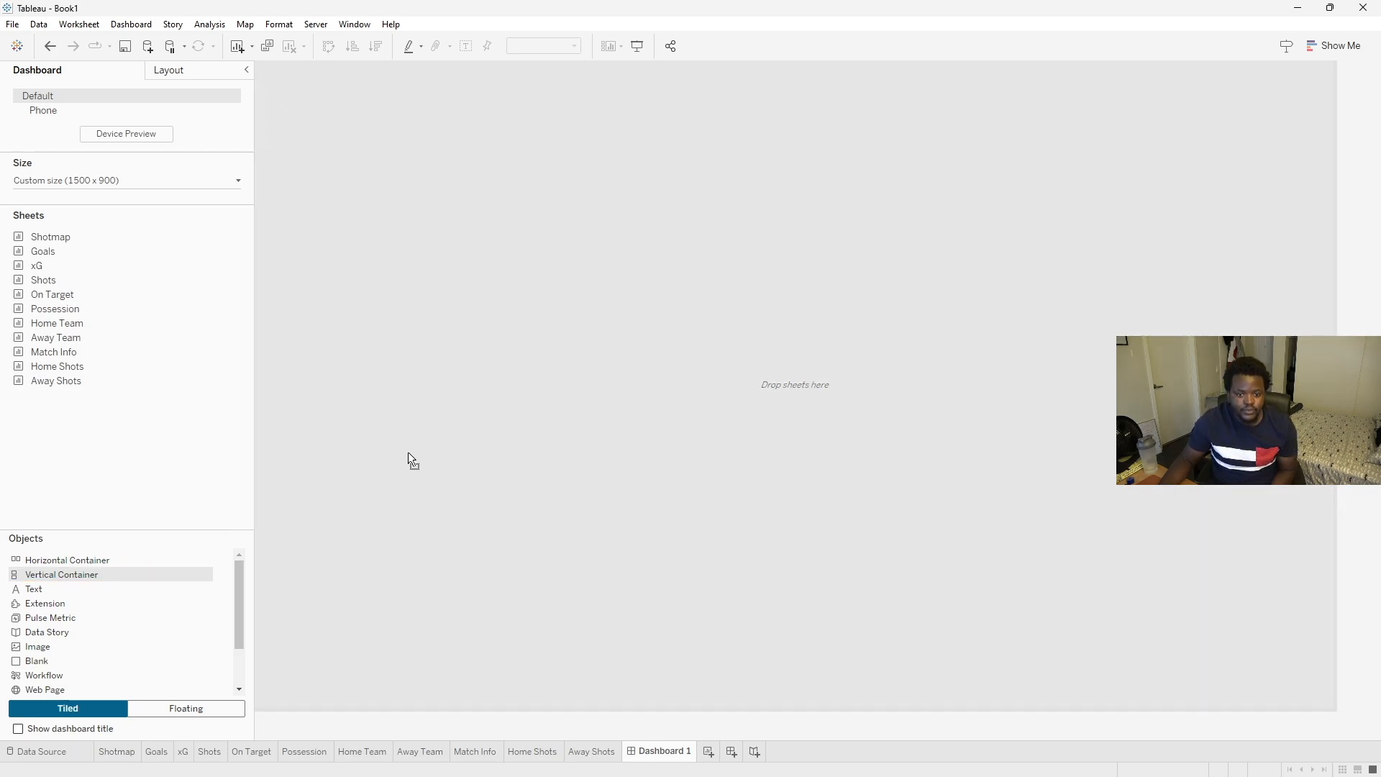
left_click_drag(521, 113, 522, 101)
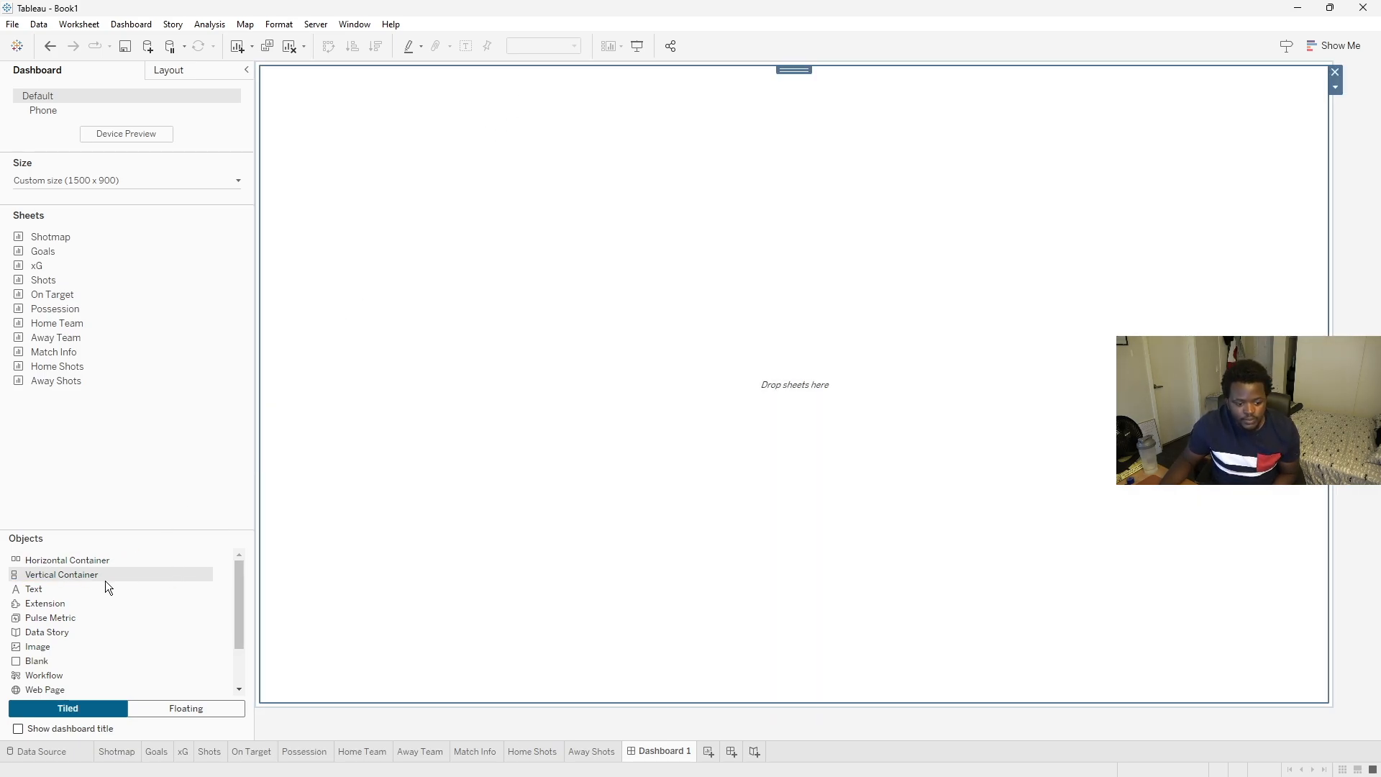
left_click_drag(106, 576, 569, 101)
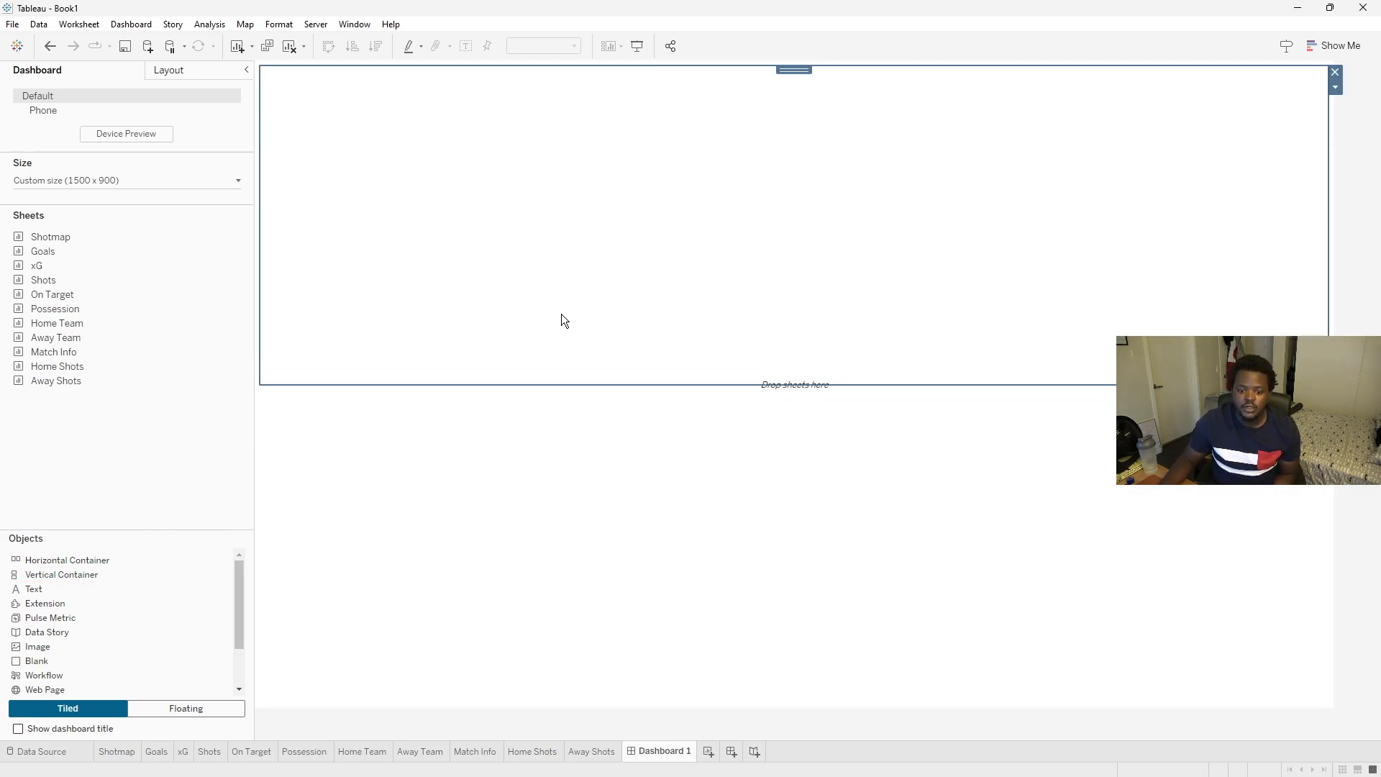
left_click_drag(563, 390, 583, 142)
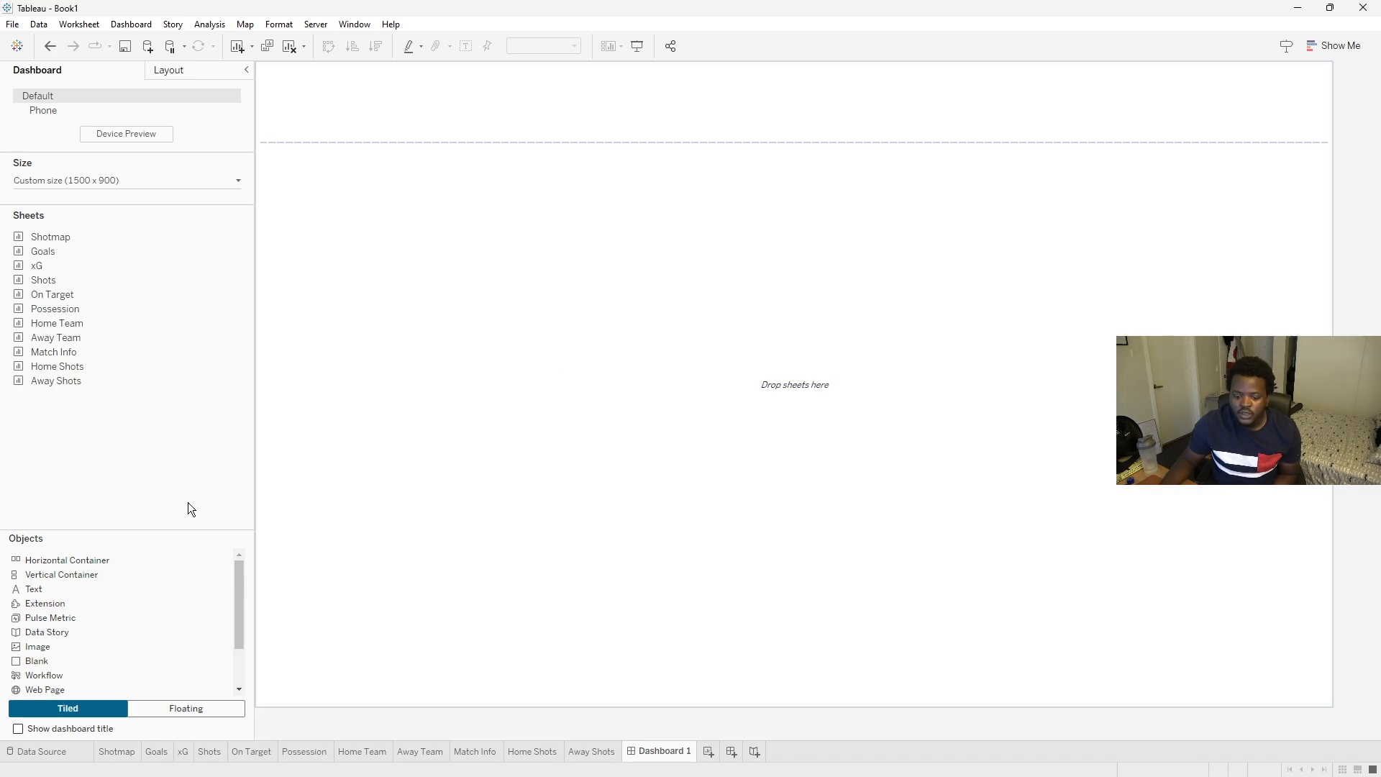
left_click_drag(82, 572, 490, 689)
left_click_drag(441, 423, 435, 669)
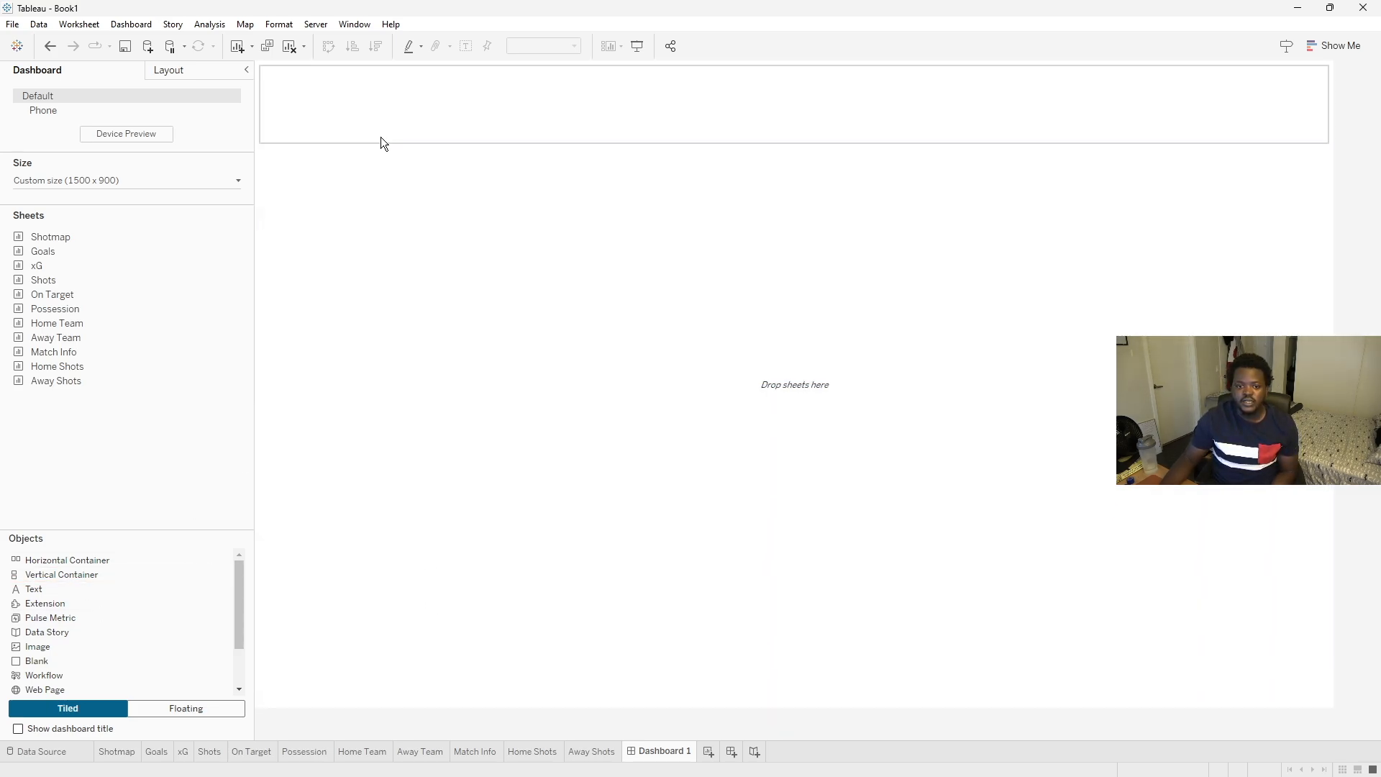
- Place the Match Info sheet in the header strip, hide its title, and shorten the header
left_click_drag(66, 352, 369, 93)
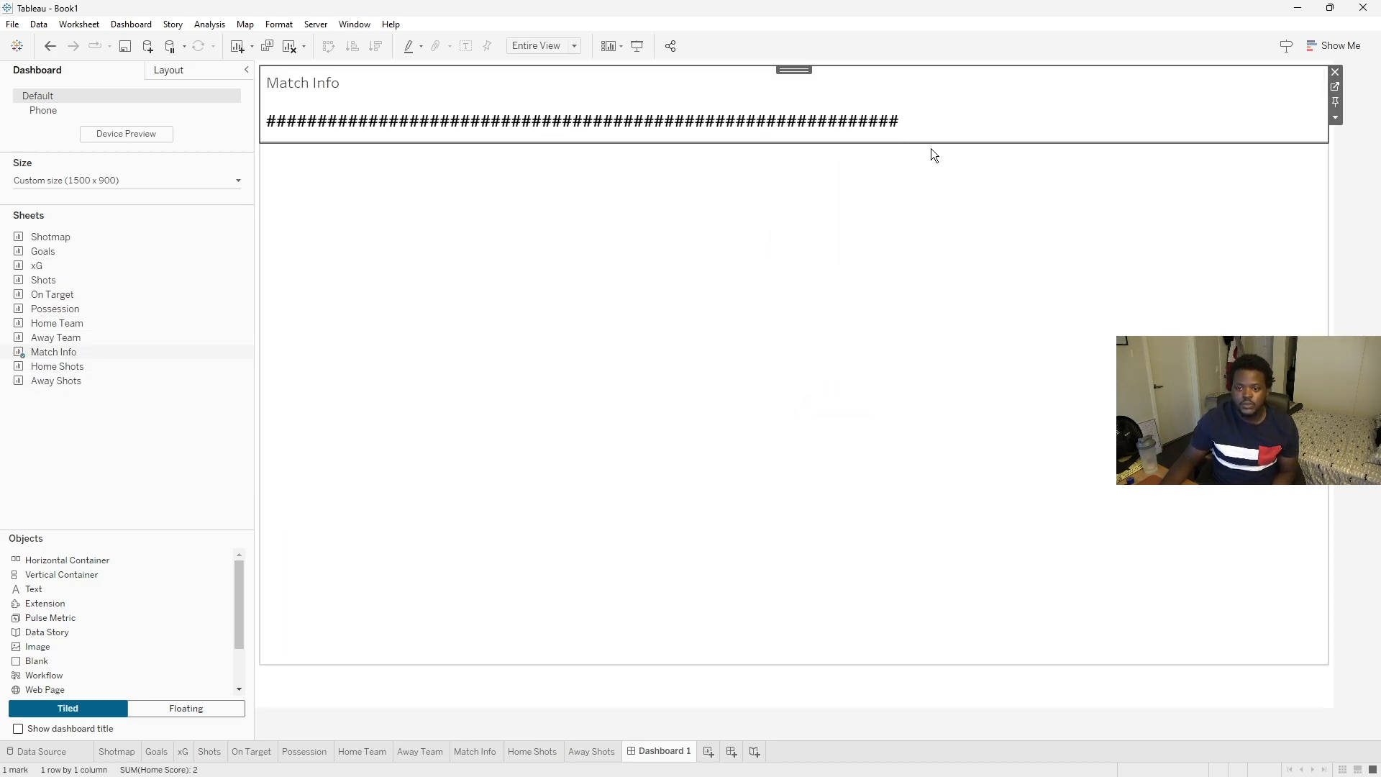
left_click(1336, 119)
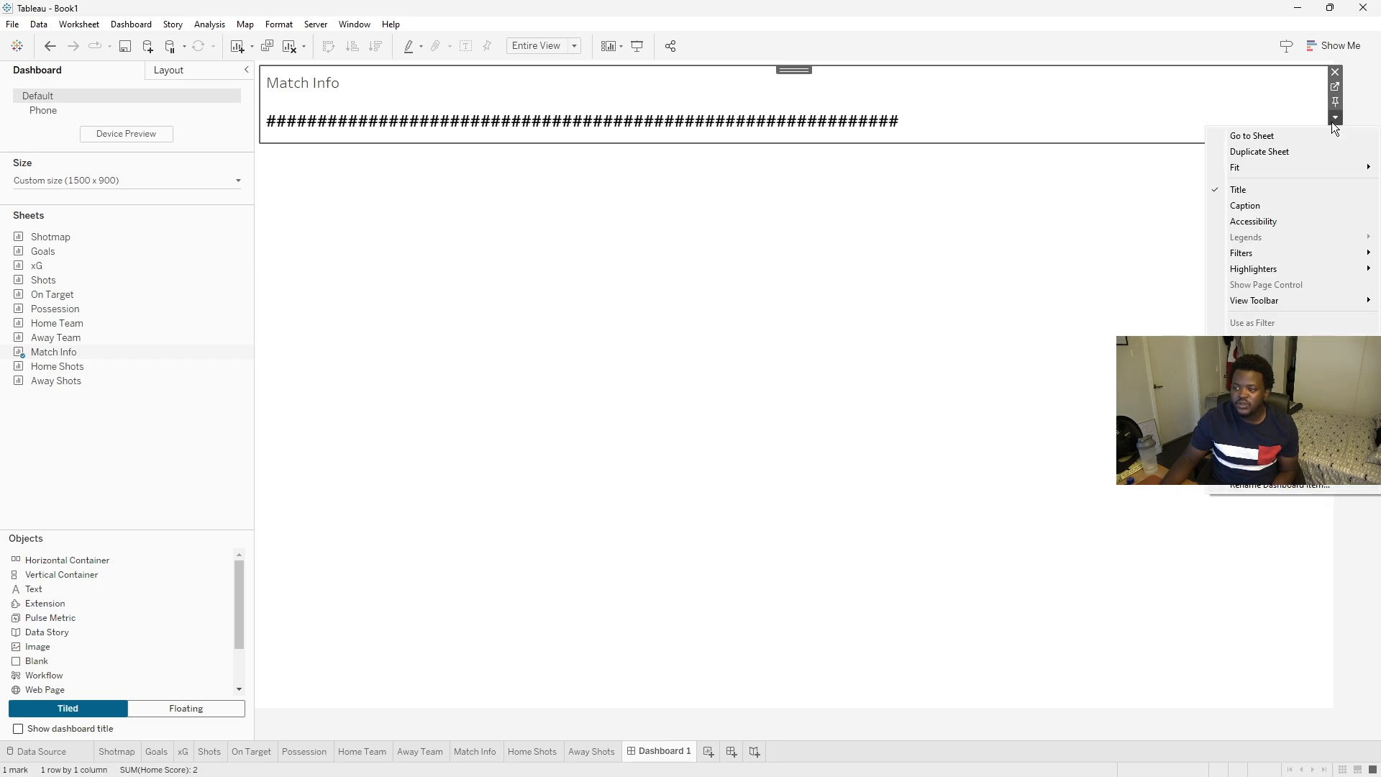
left_click(1260, 187)
left_click_drag(546, 142, 549, 126)
left_click(472, 222)
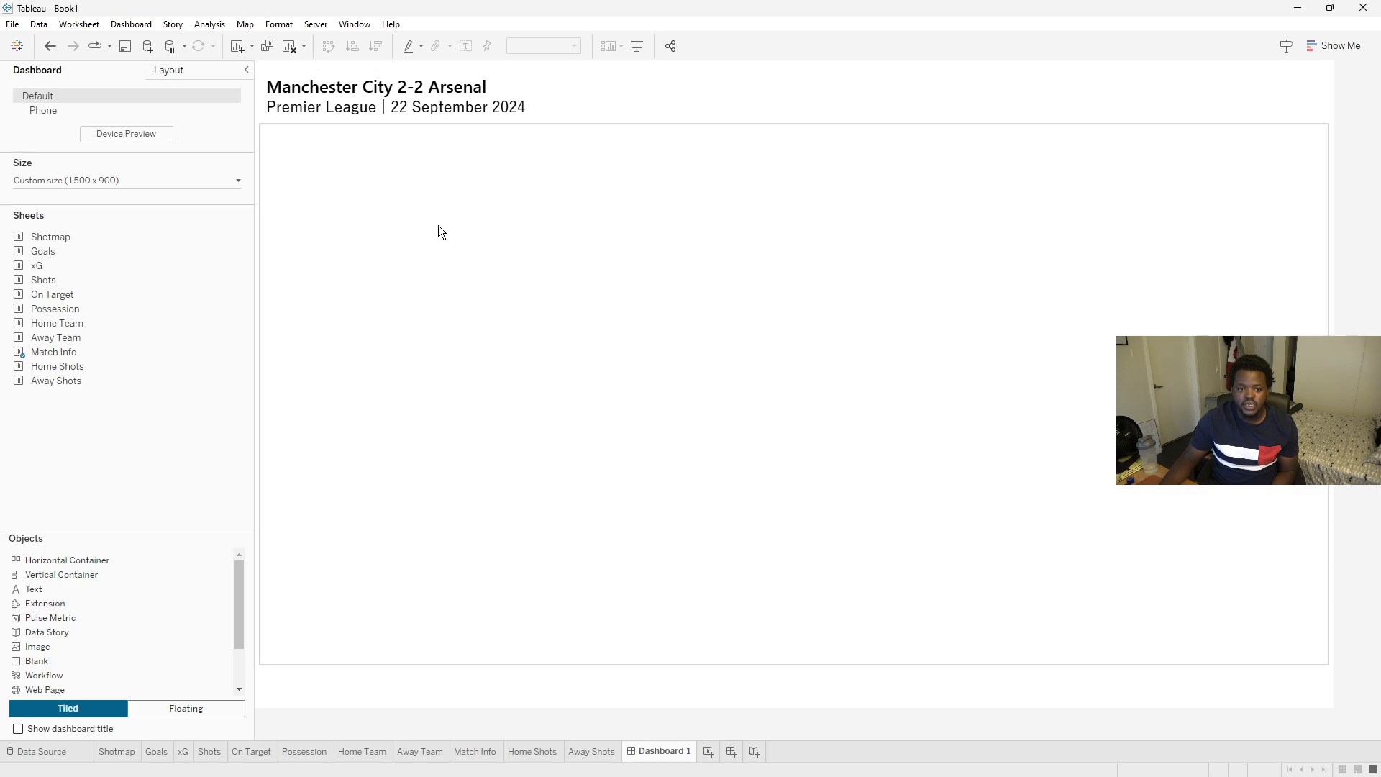
- Add a container to the left of the match header and narrow it to indent the title
left_click_drag(45, 566, 268, 93)
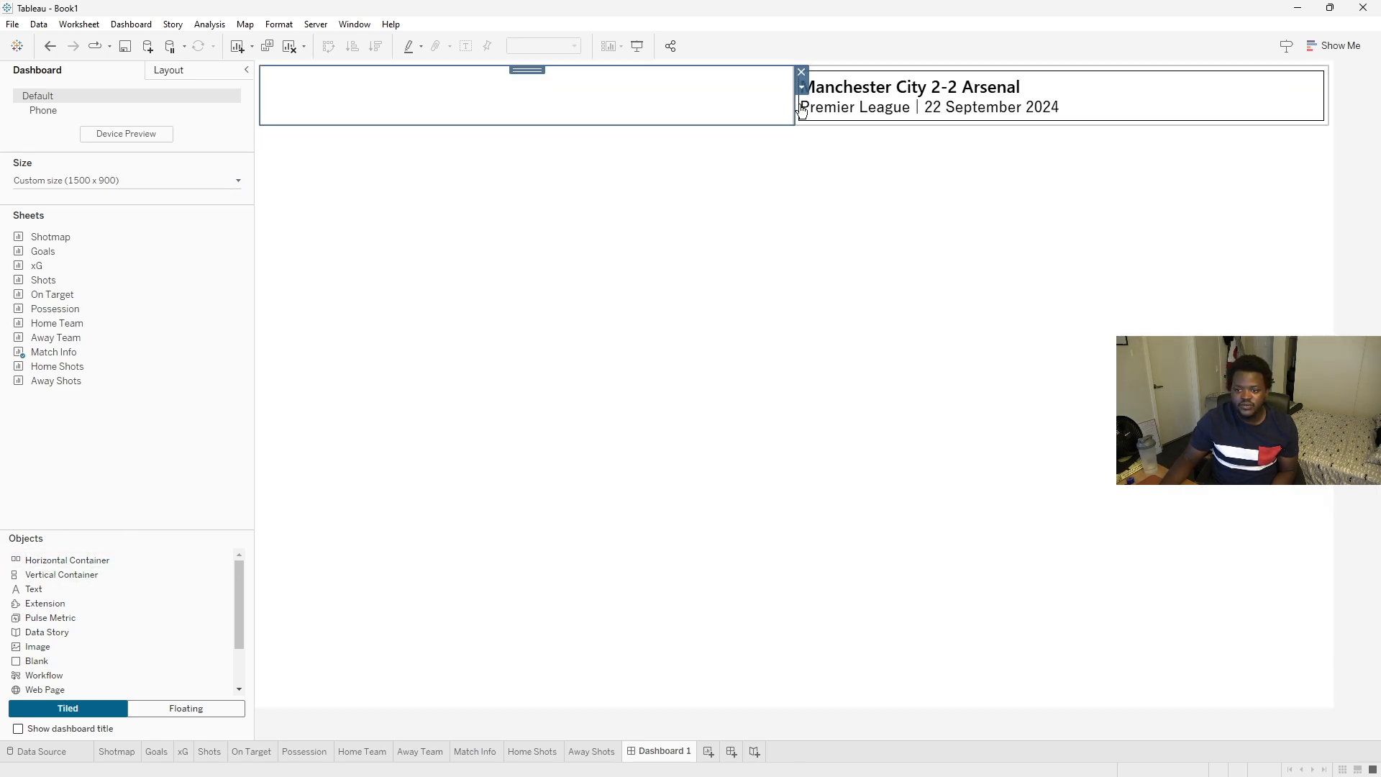
left_click_drag(795, 101, 325, 96)
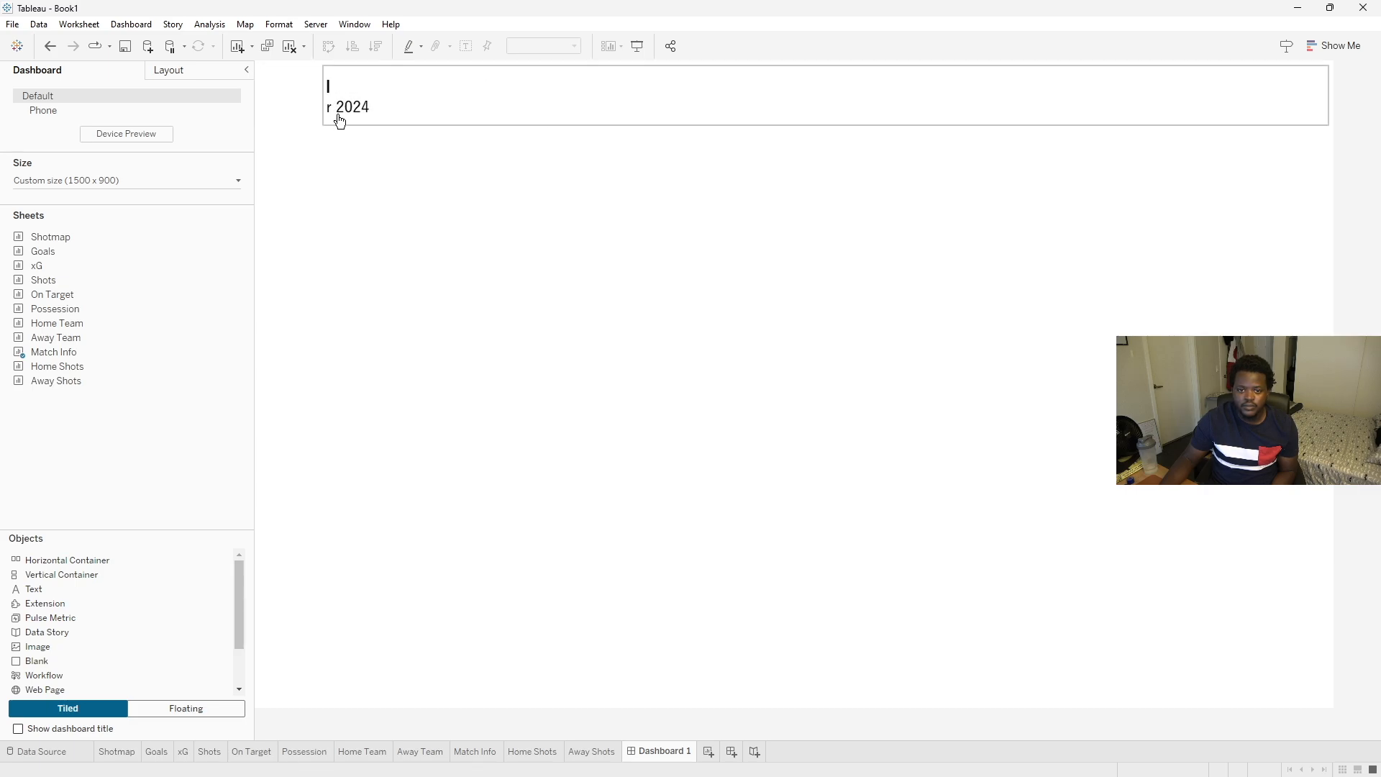
mouse_move(76, 367)
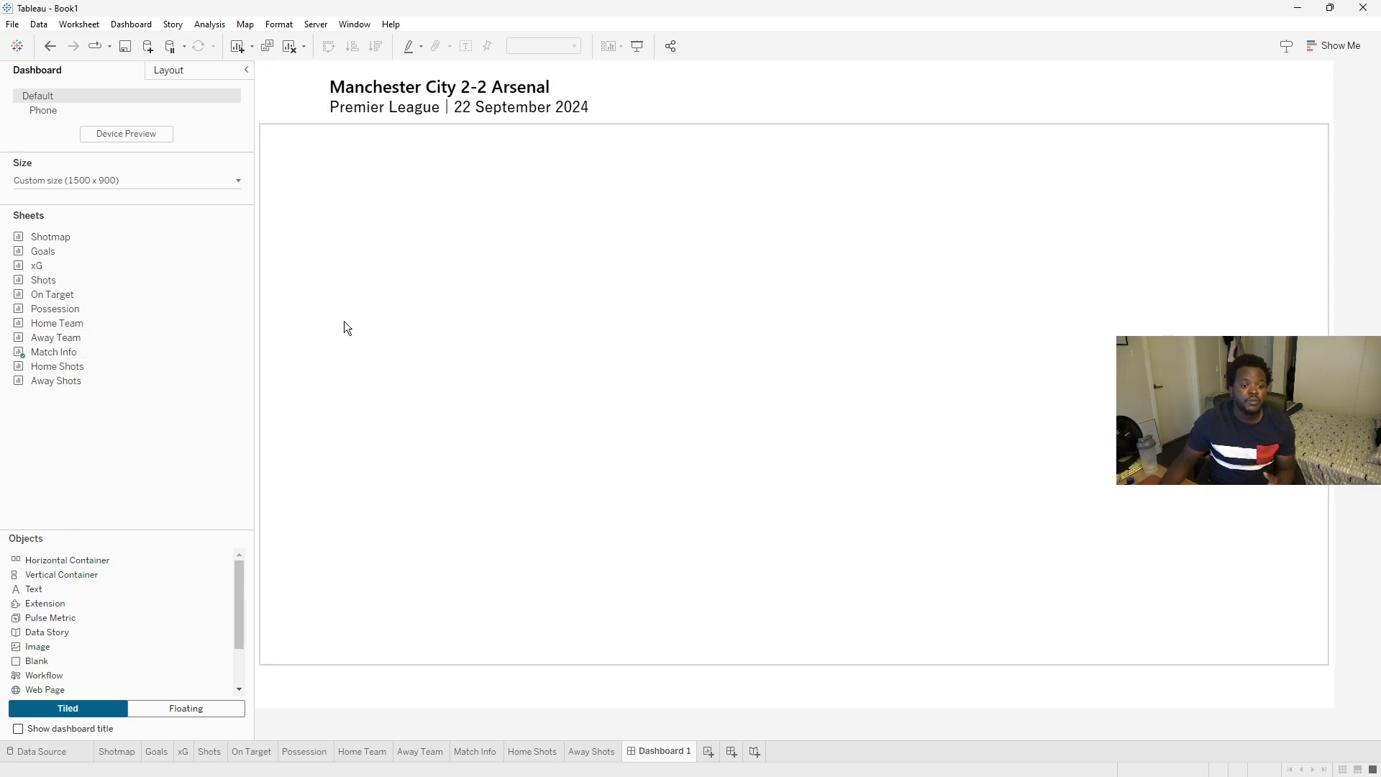
- Place the Shotmap sheet in the body area and hide its title
left_click_drag(54, 236, 628, 429)
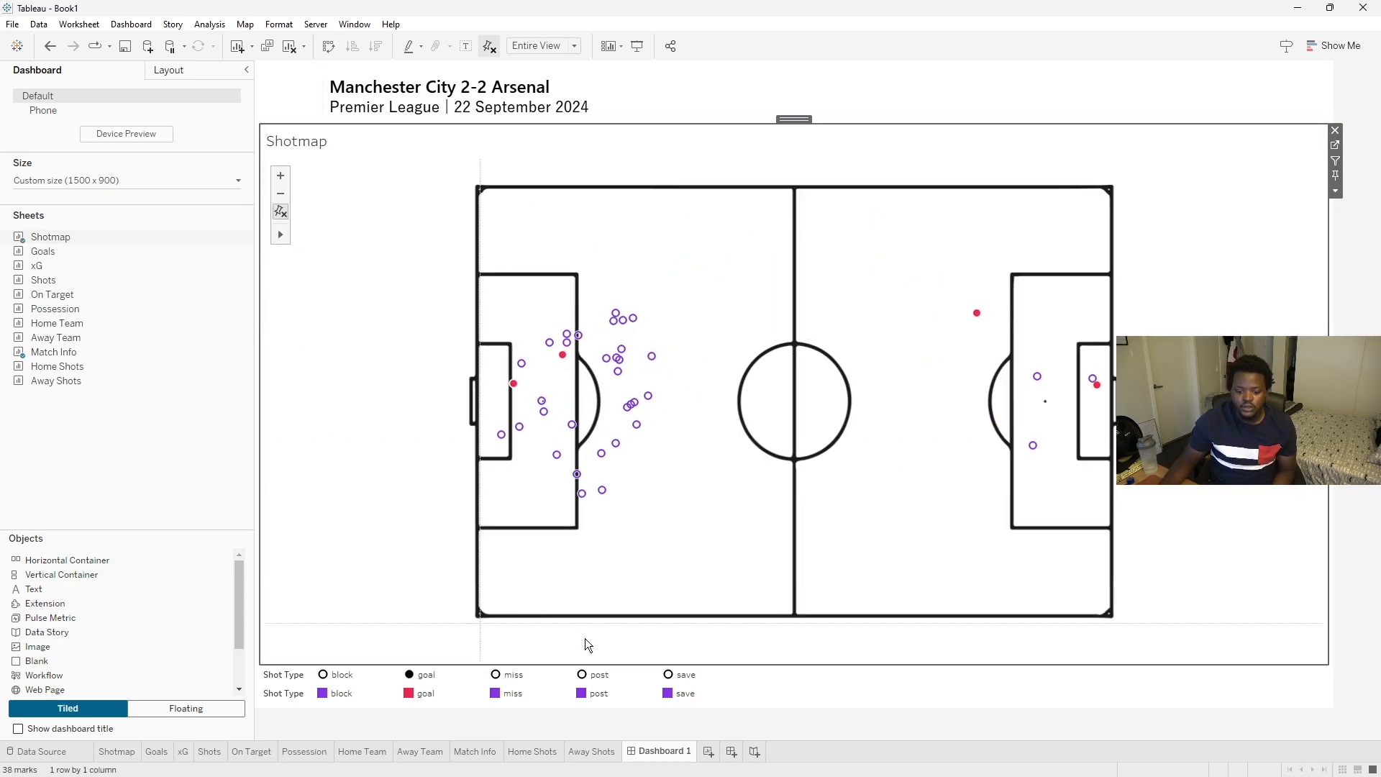
left_click(1336, 191)
left_click(1266, 260)
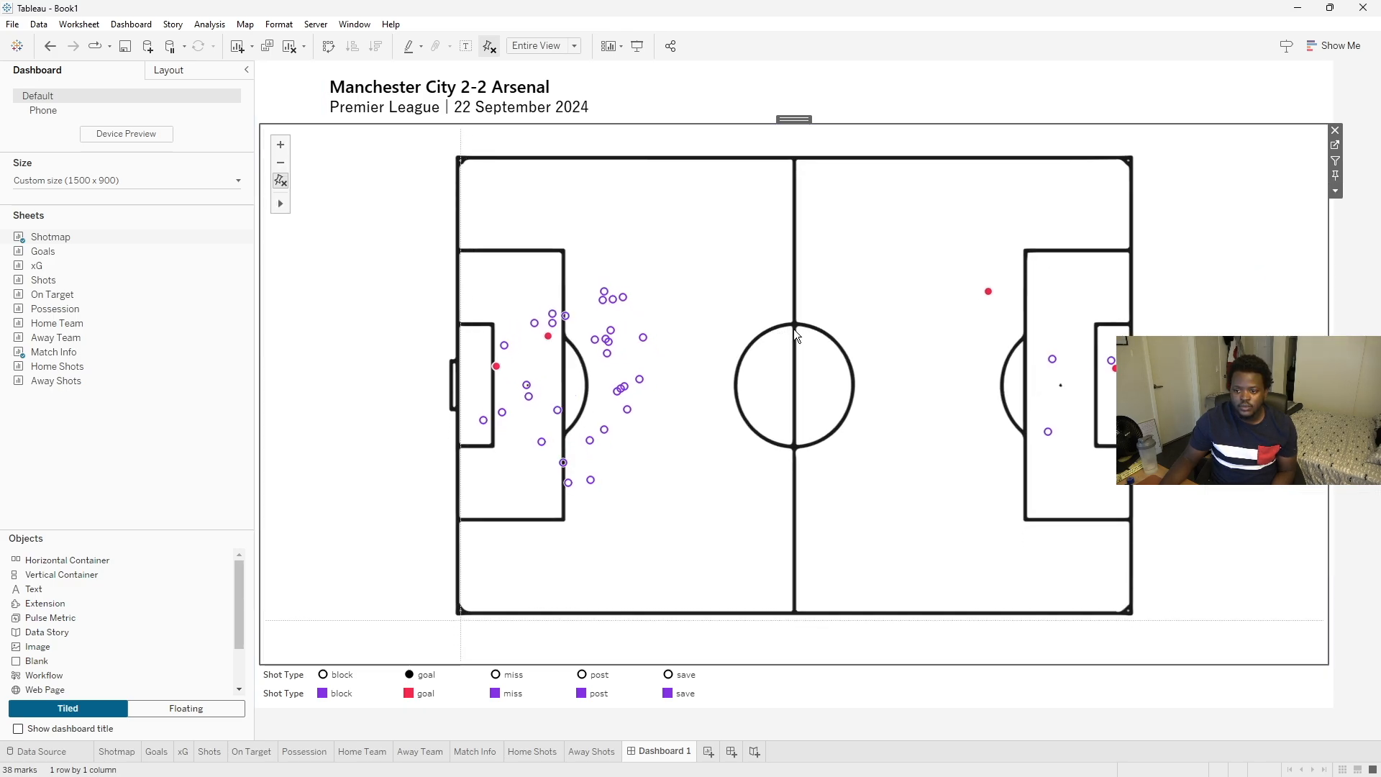
- Narrow the header's left spacer further and reduce the dashboard width to 1300 px
left_click(296, 98)
left_click_drag(324, 110, 297, 111)
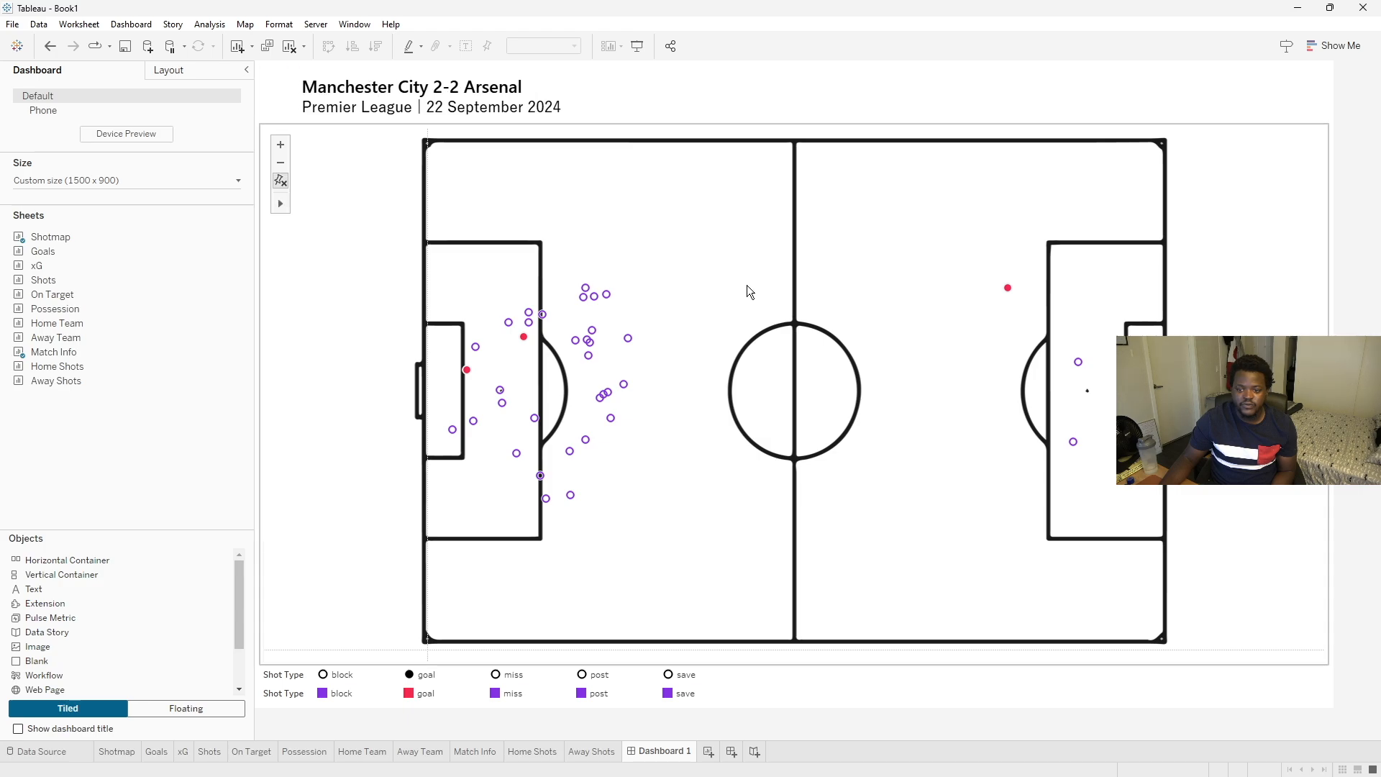
mouse_move(57, 253)
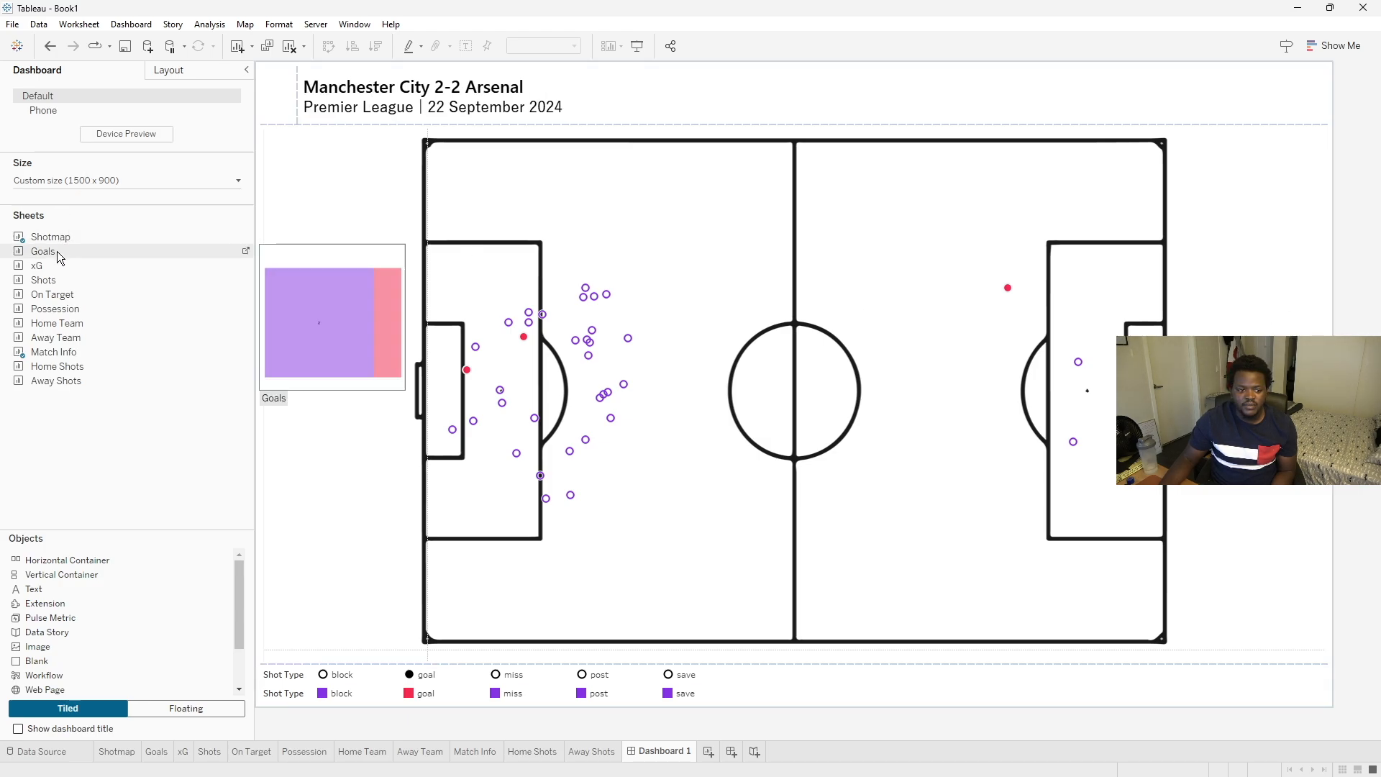
left_click(83, 181)
scroll(59, 268, "up", 1)
scroll(59, 267, "down", 3)
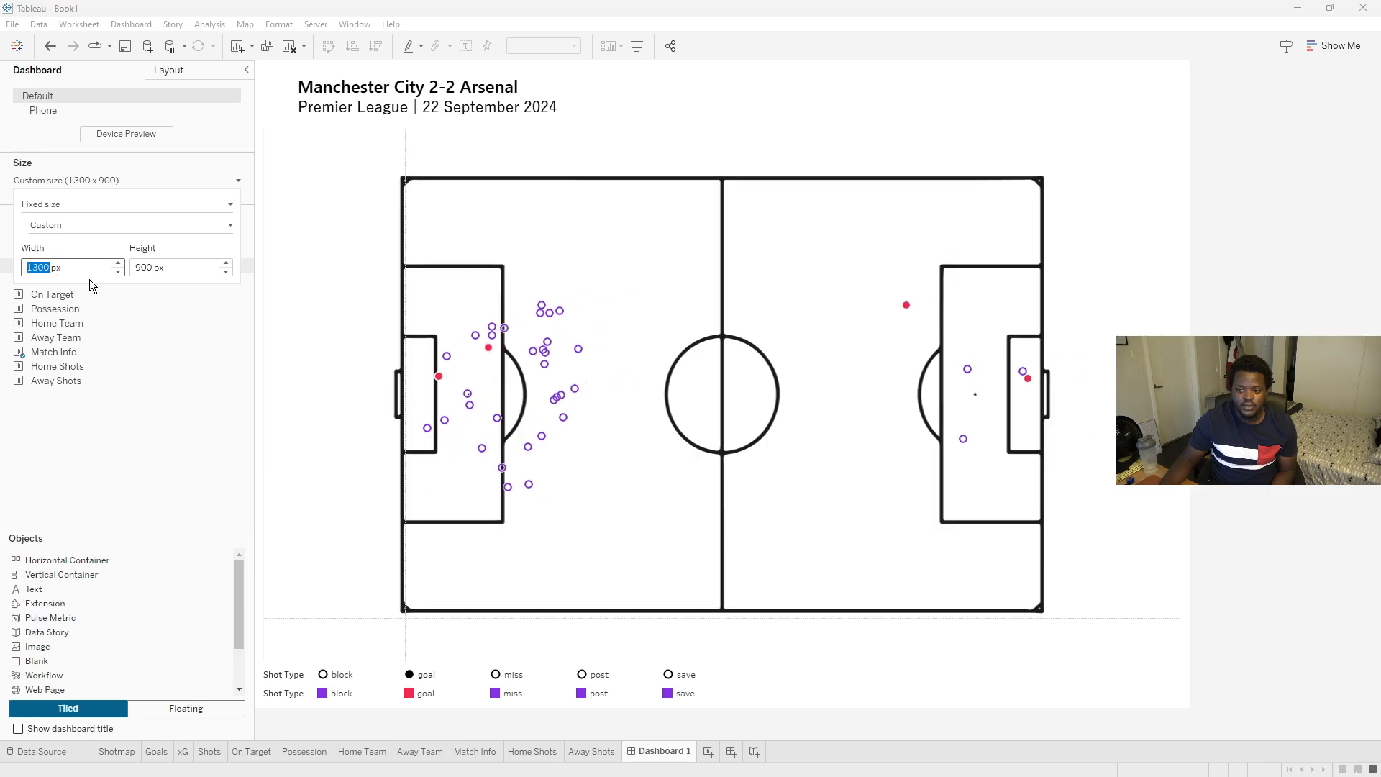
scroll(723, 408, "up", 2)
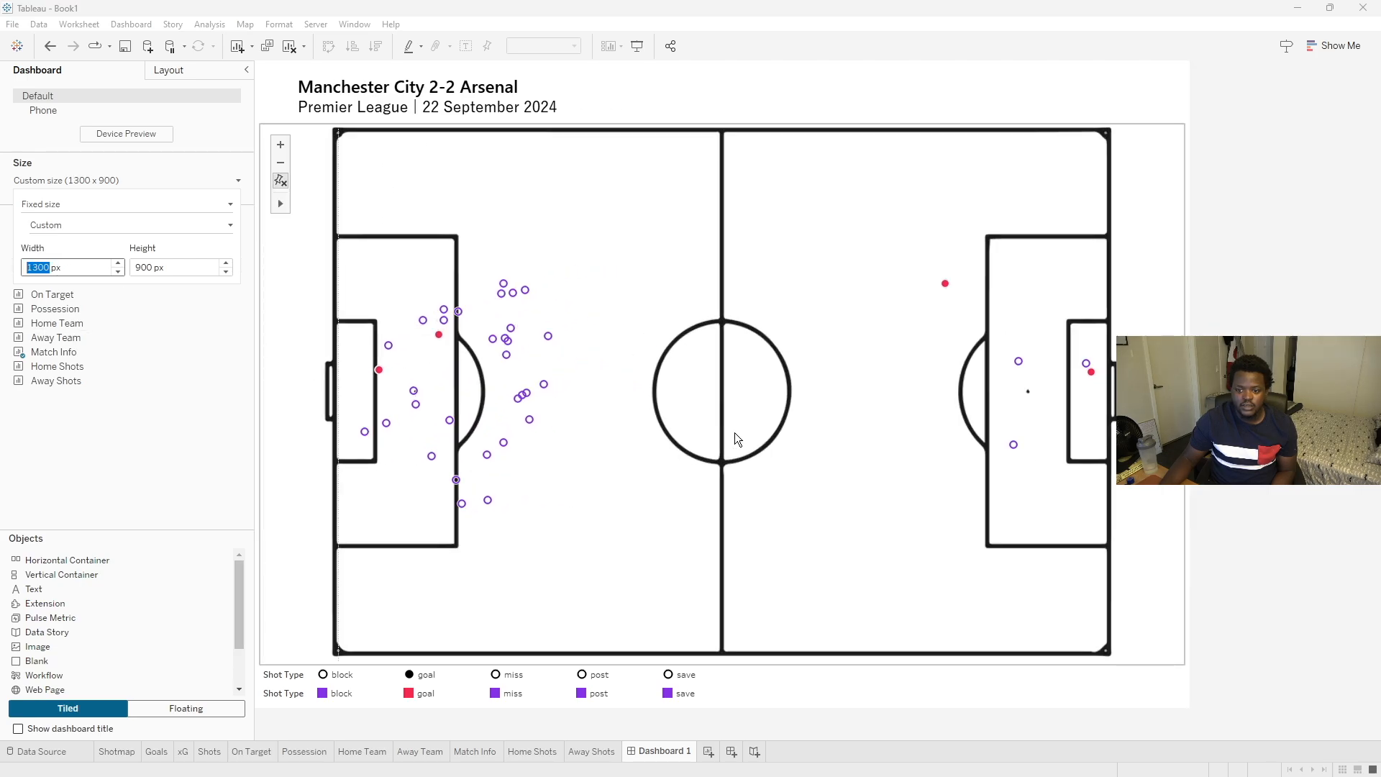
left_click(508, 235)
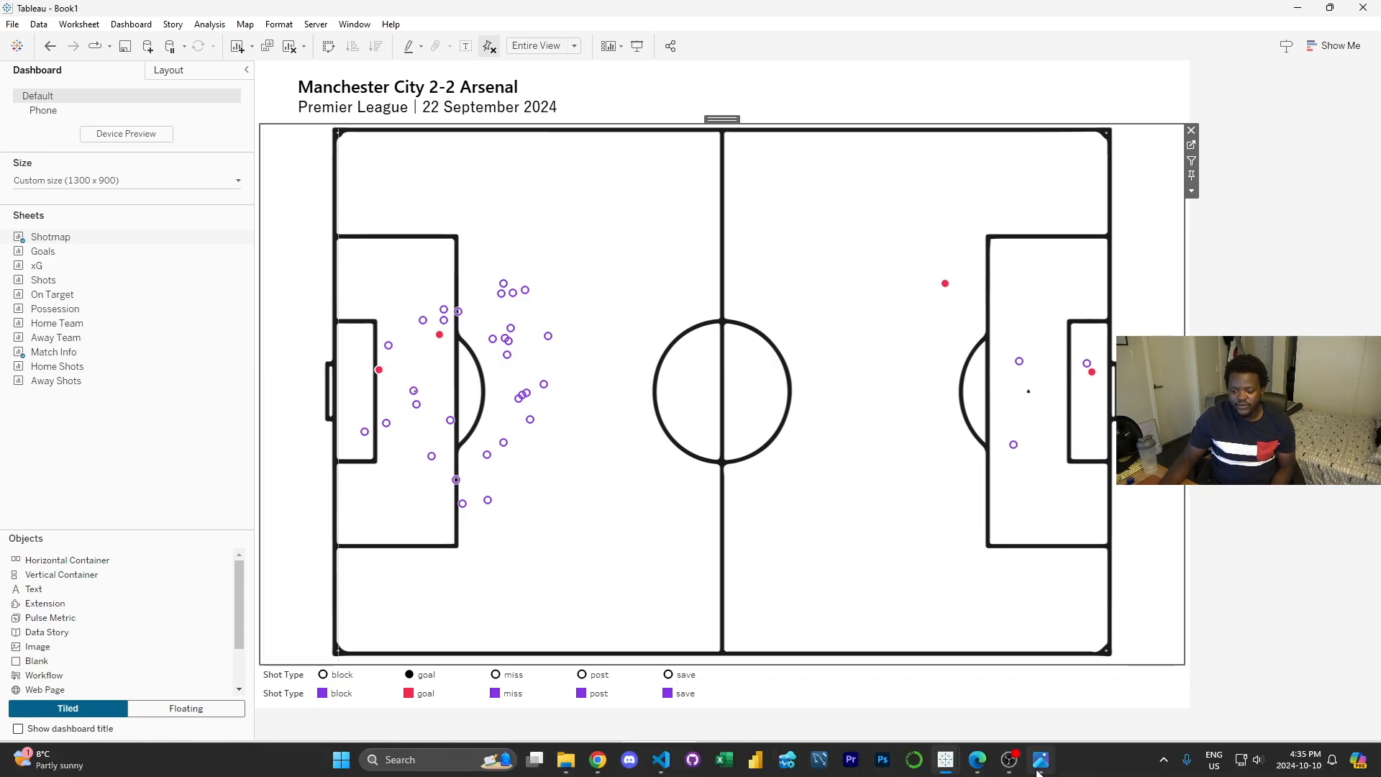
- Bring up the Opta reference image to compare it with the dashboard layout
left_click(1040, 760)
left_click_drag(627, 180, 950, 200)
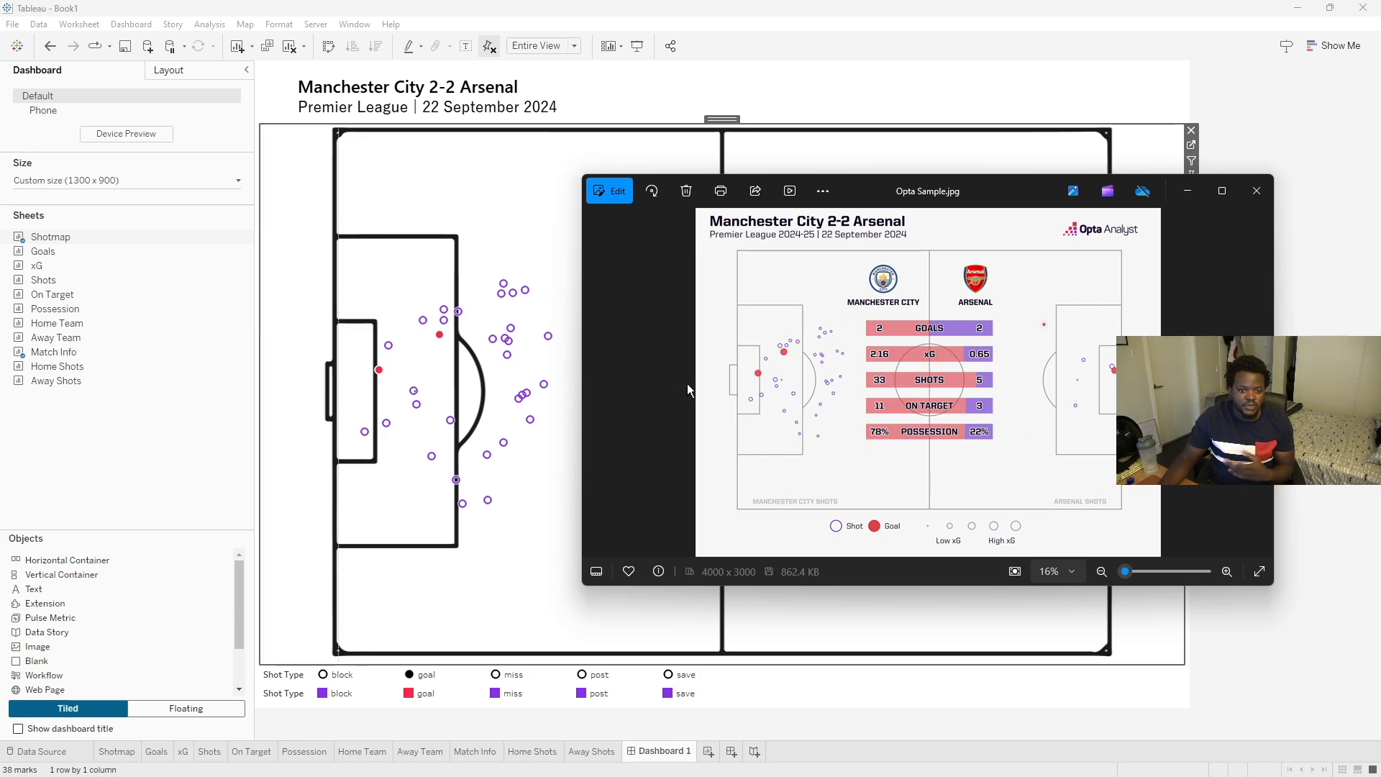
left_click(400, 6)
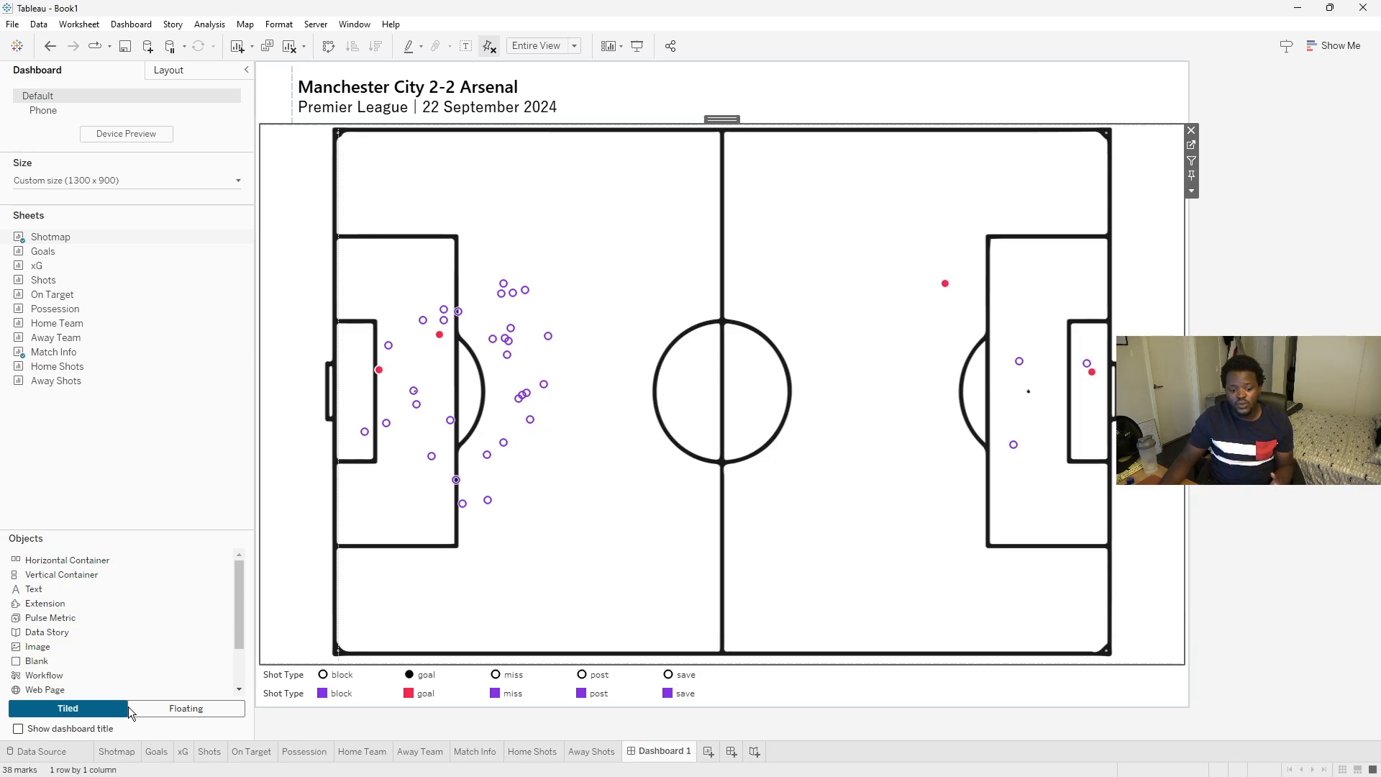
- Add a floating container over the centre of the pitch and resize it to cover the middle area
left_click(154, 709)
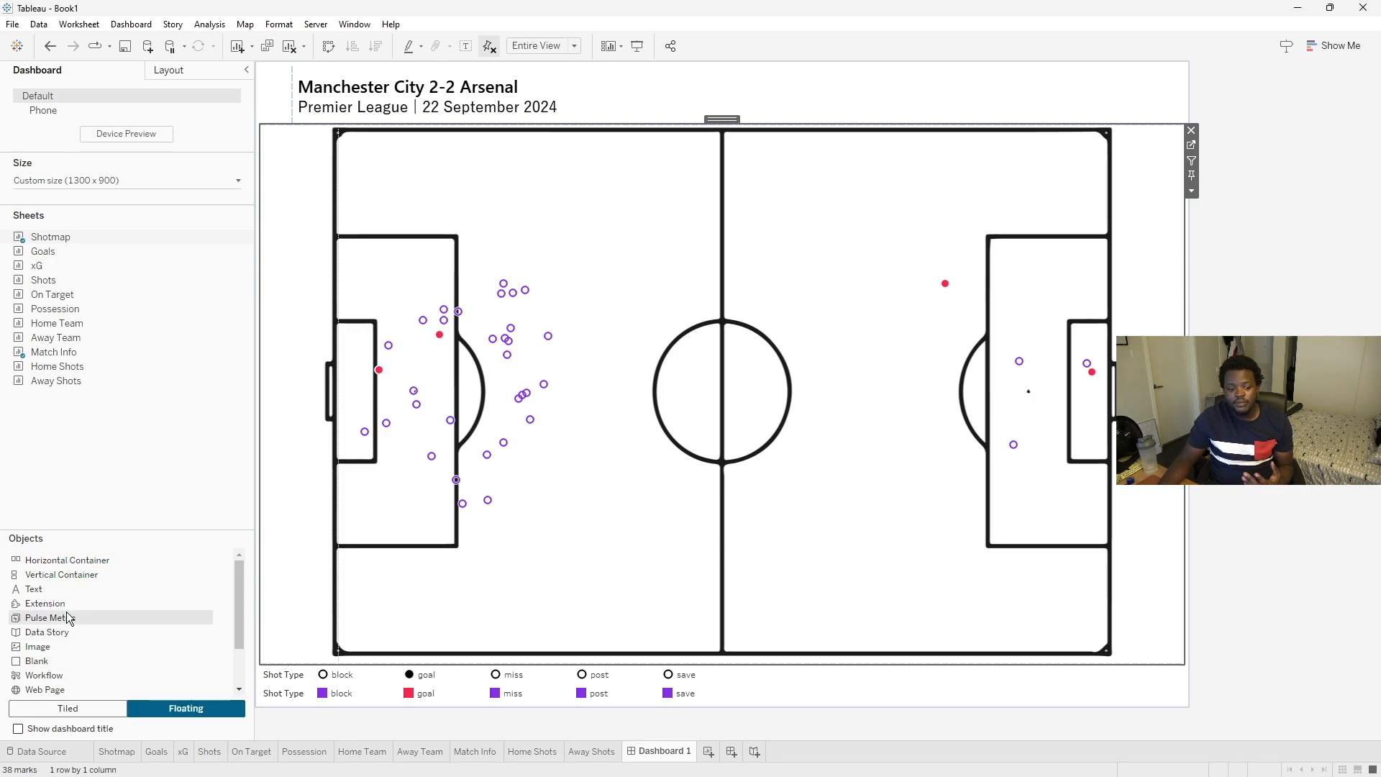
left_click_drag(63, 558, 562, 232)
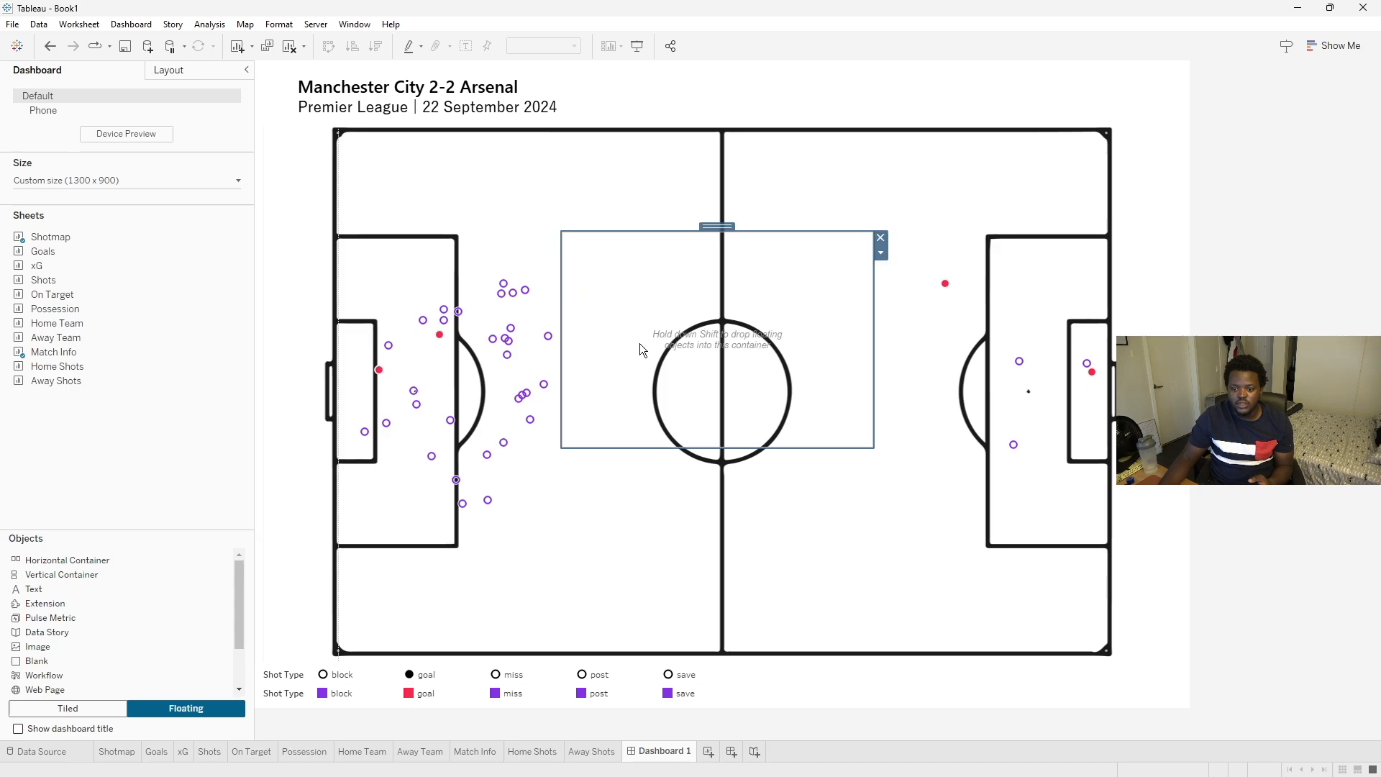
left_click_drag(779, 448, 781, 547)
left_click_drag(708, 229, 724, 233)
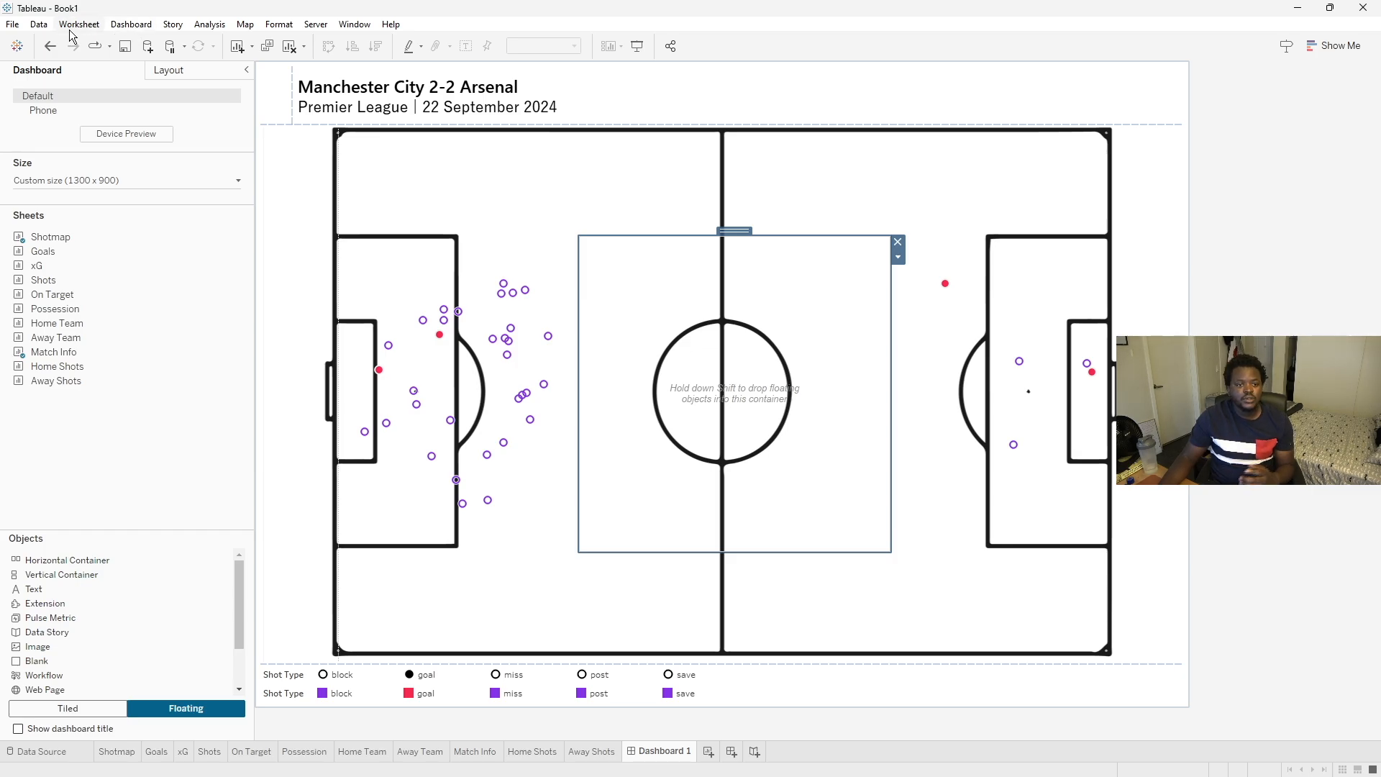
- Show the dashboard grid and set the grid size to 40 px
left_click(126, 25)
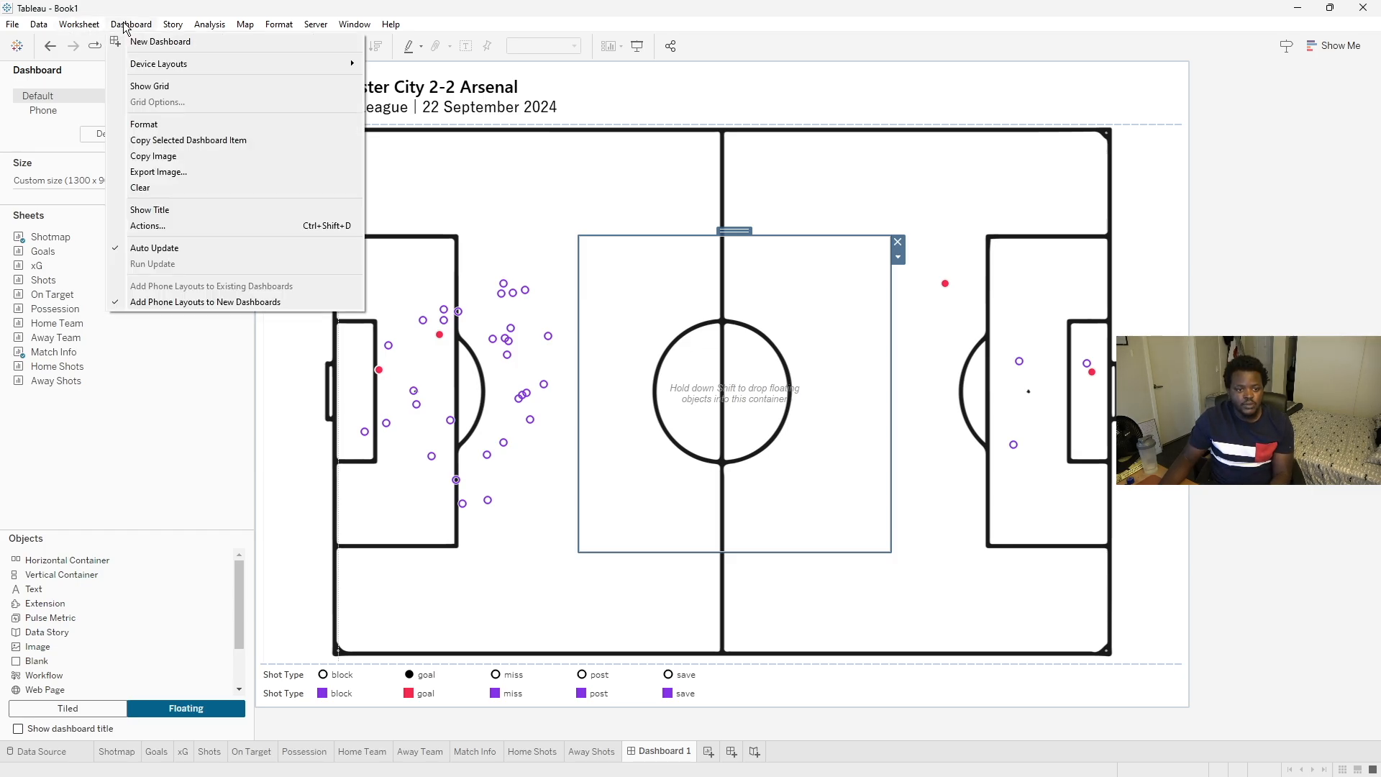
left_click(147, 91)
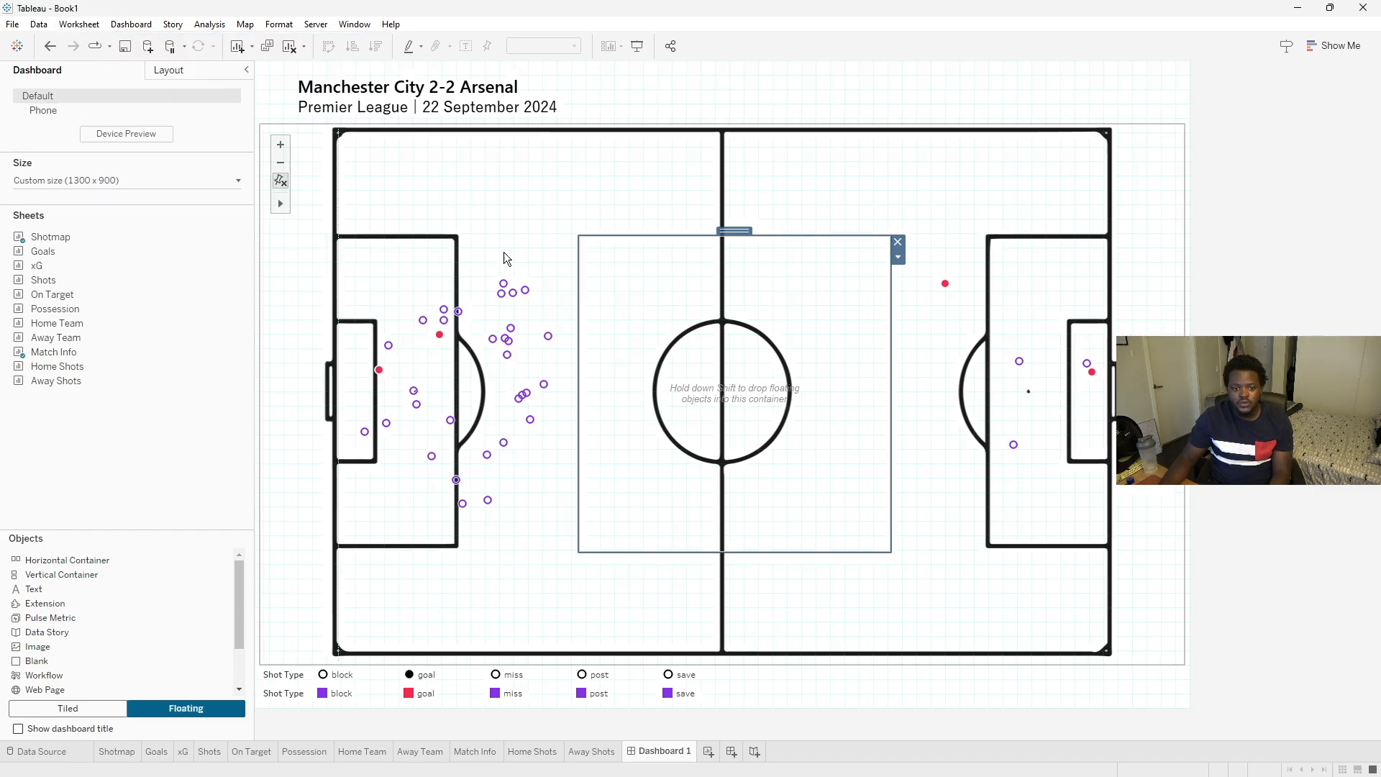
left_click(131, 24)
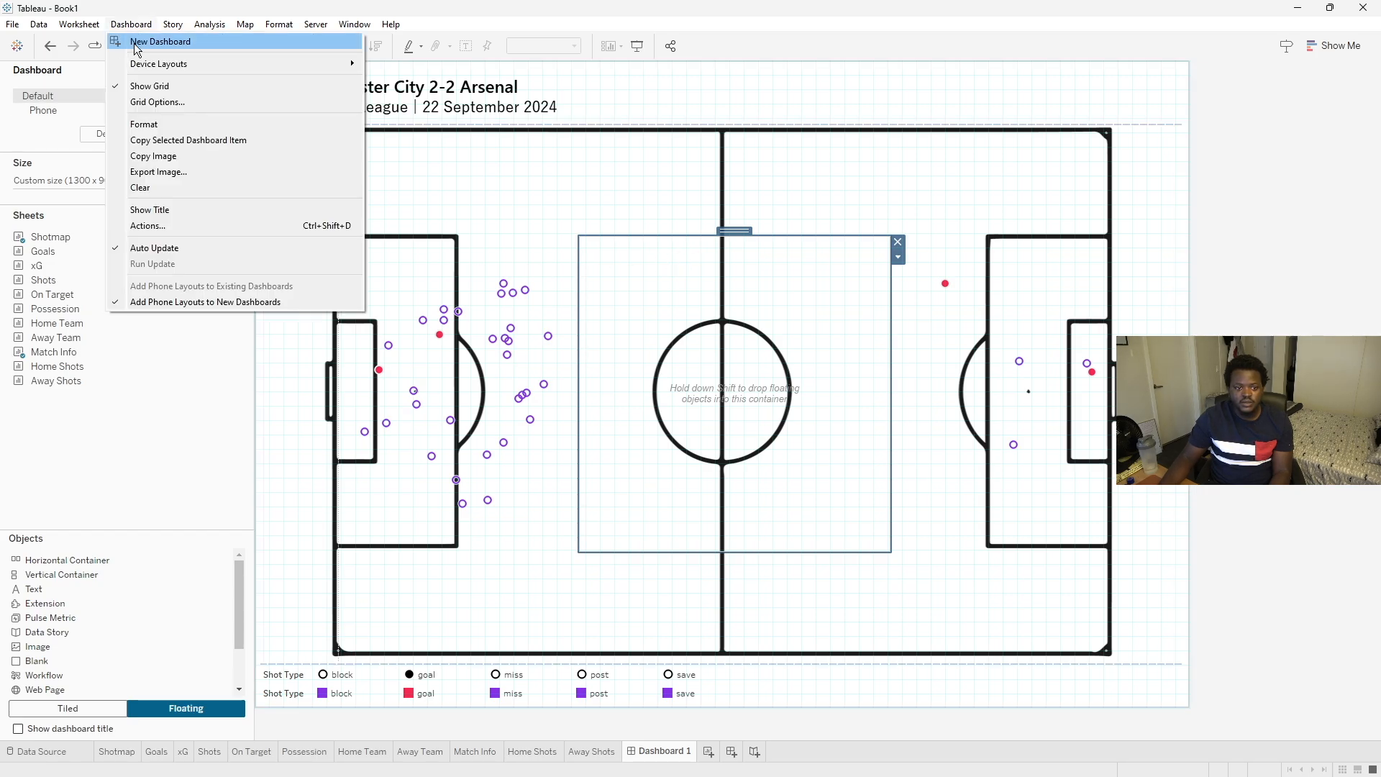
left_click(152, 101)
left_click_drag(679, 354, 299, 296)
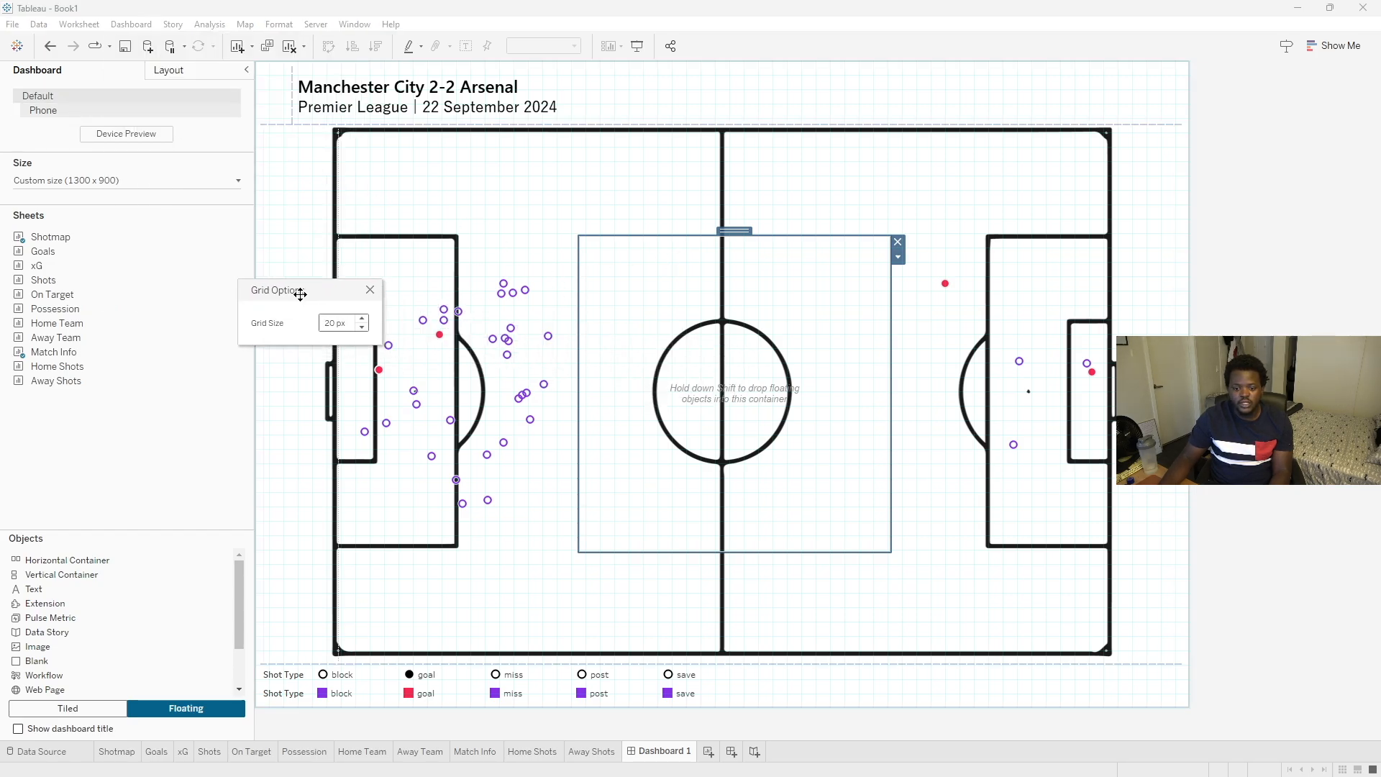
type("40")
key("Return")
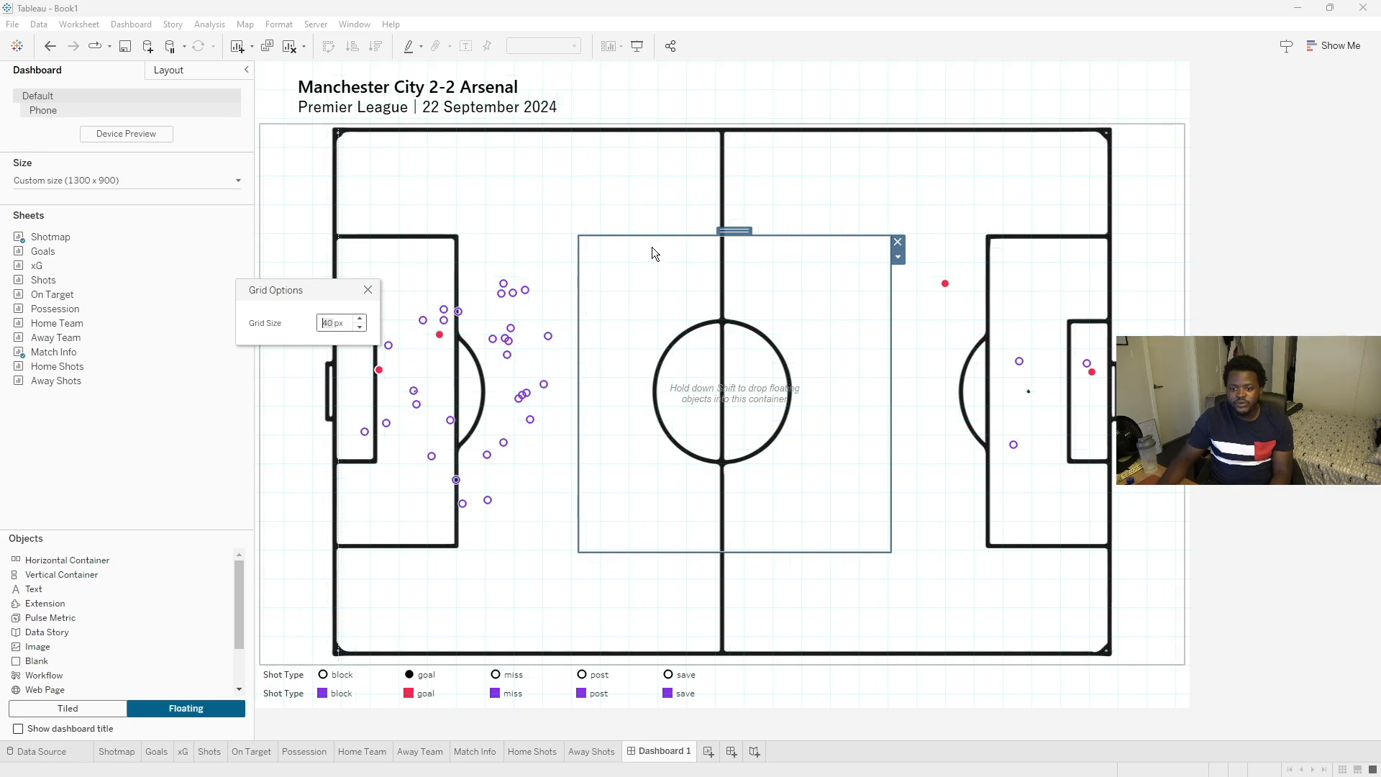
left_click(369, 290)
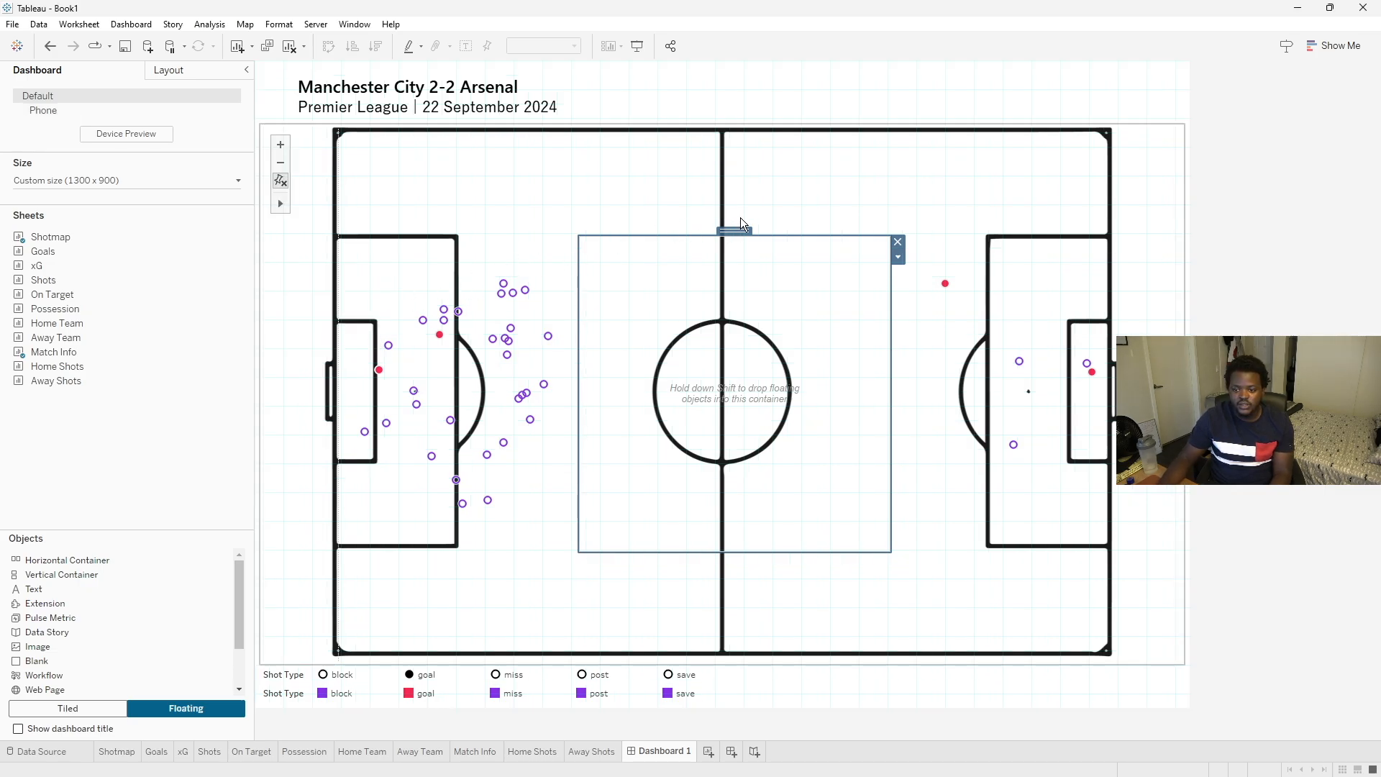
- Pan the pitch view of the Shotmap slightly to the left
left_click(573, 193)
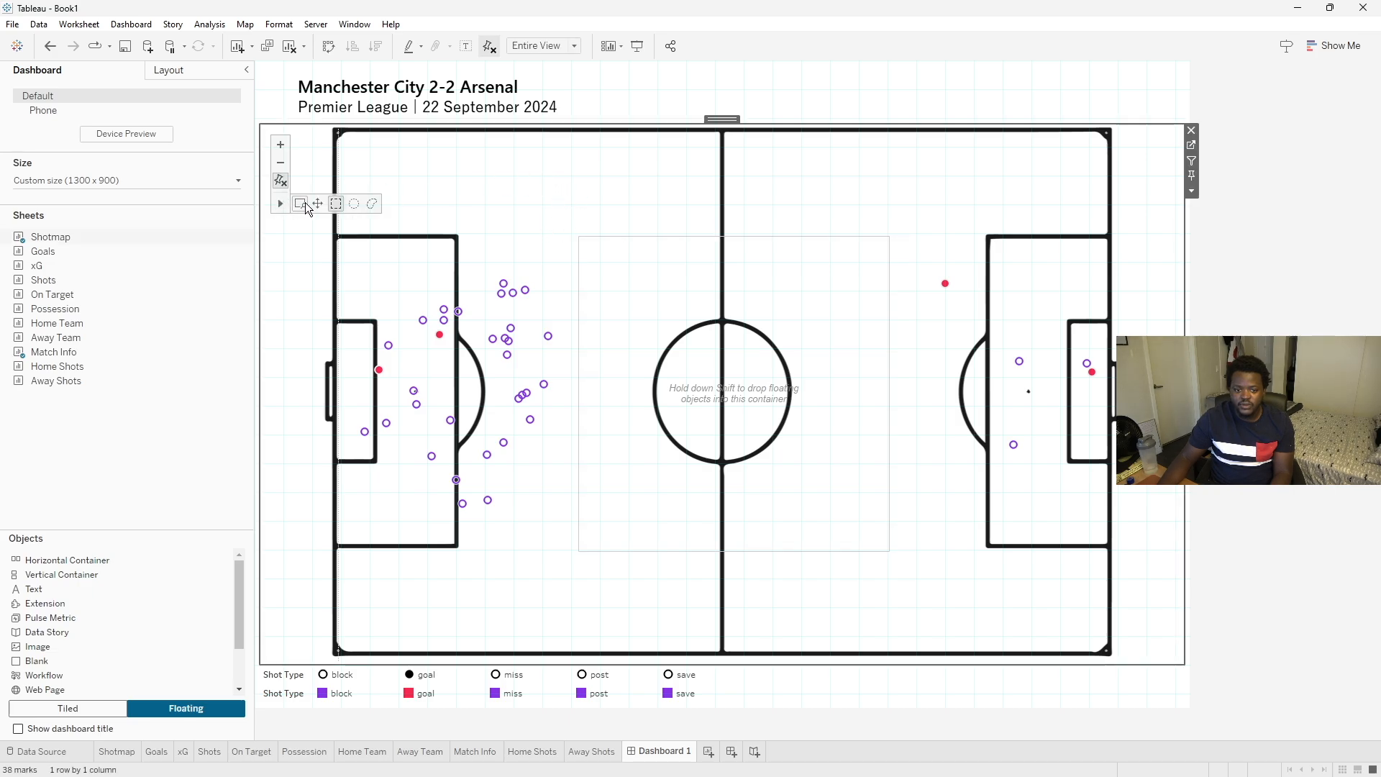
left_click(312, 202)
left_click_drag(567, 185, 563, 186)
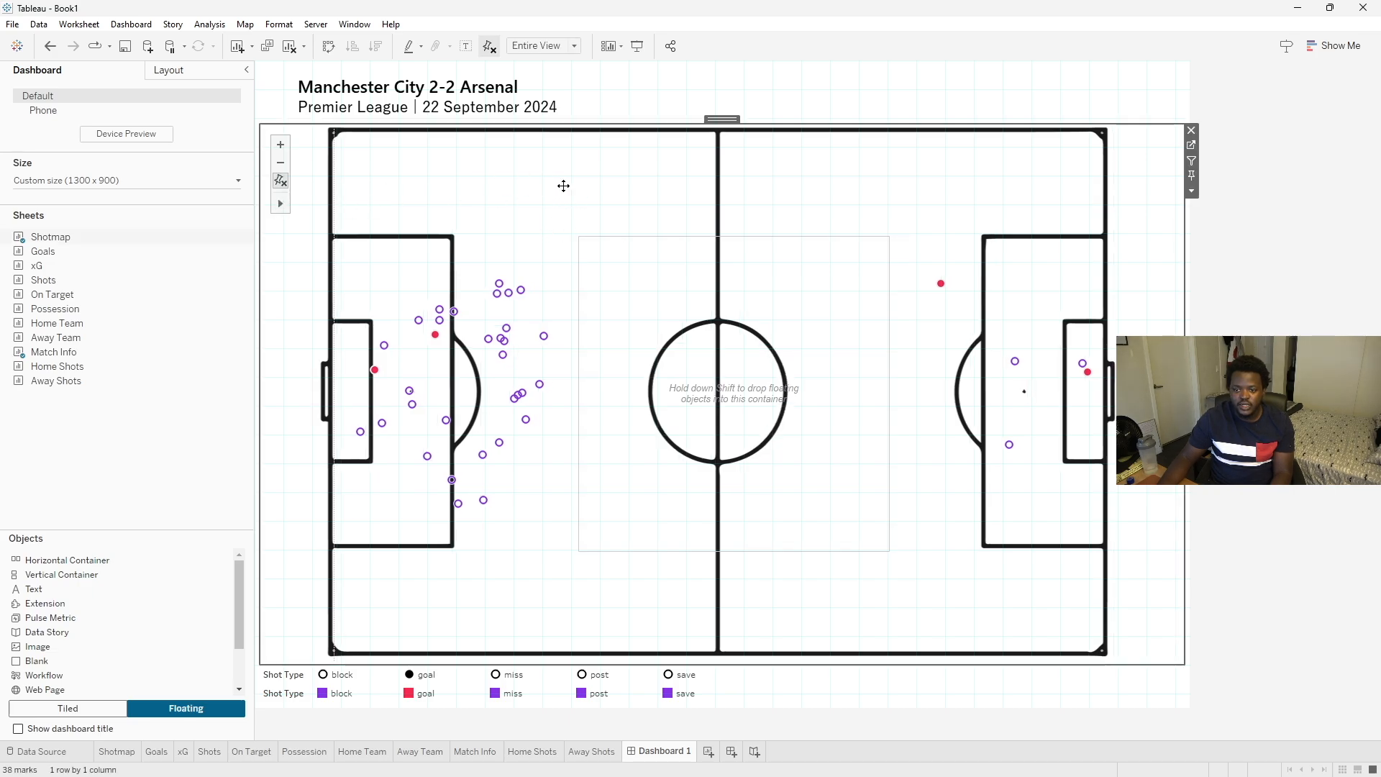
- Move and resize the floating container so it sits evenly over the centre circle
left_click(701, 252)
left_click_drag(729, 229, 716, 229)
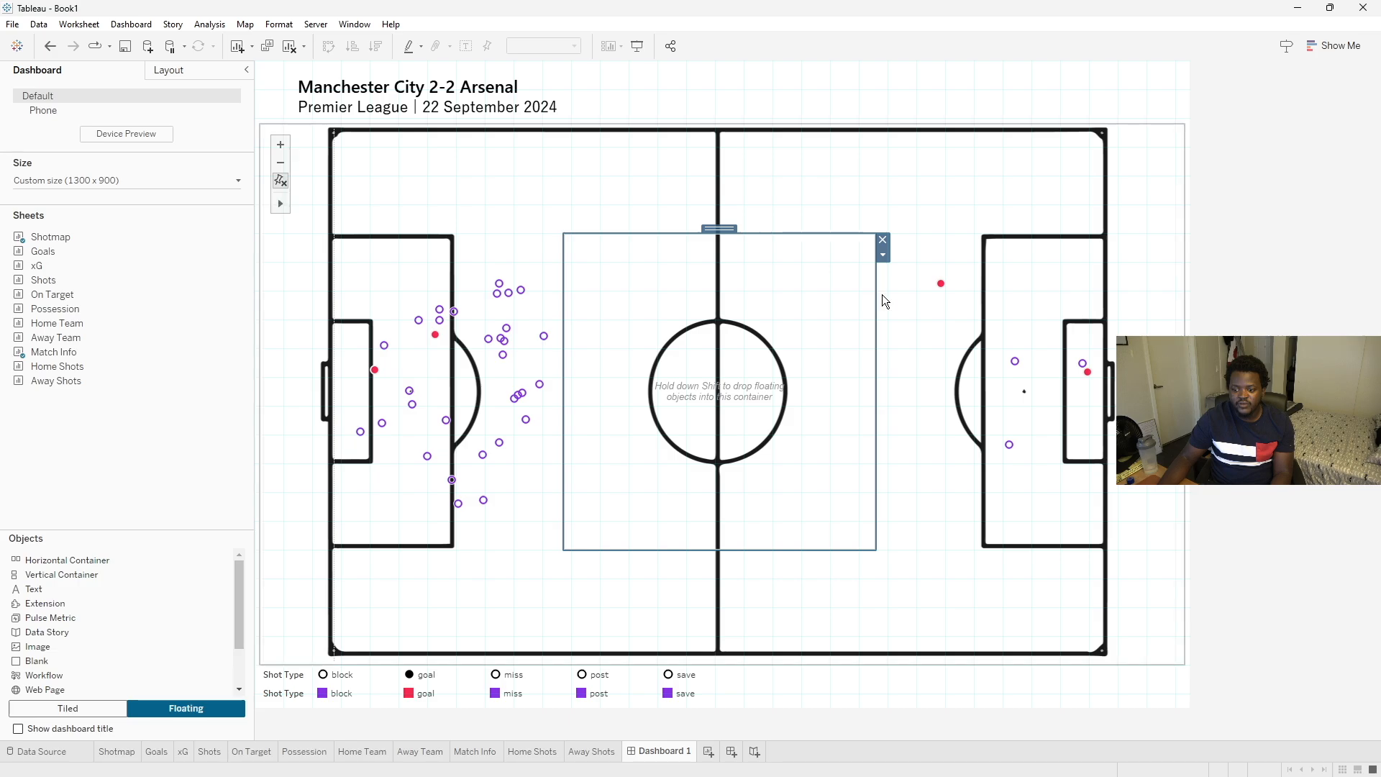
left_click_drag(875, 297, 860, 294)
left_click_drag(565, 292, 573, 297)
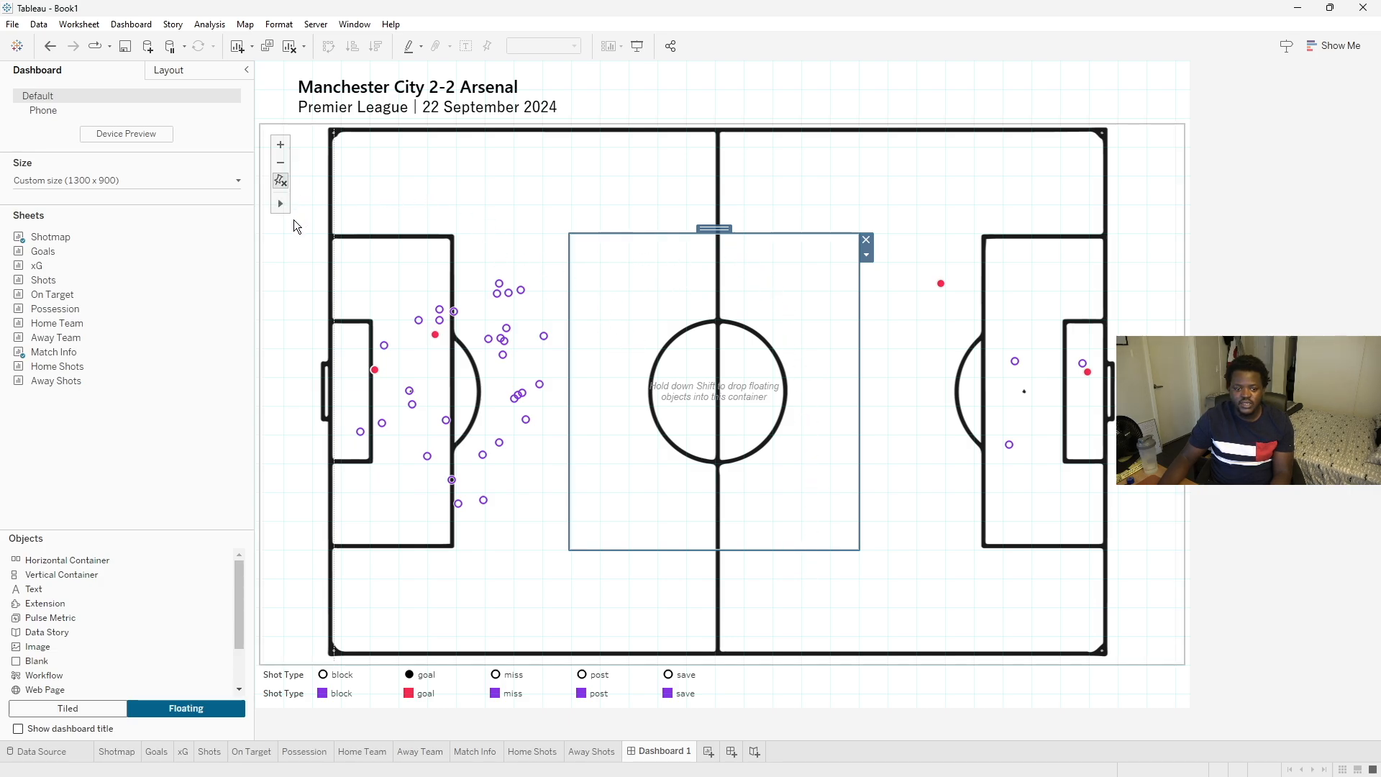
- Disable pan and zoom for the Shotmap in the map options
left_click(477, 175)
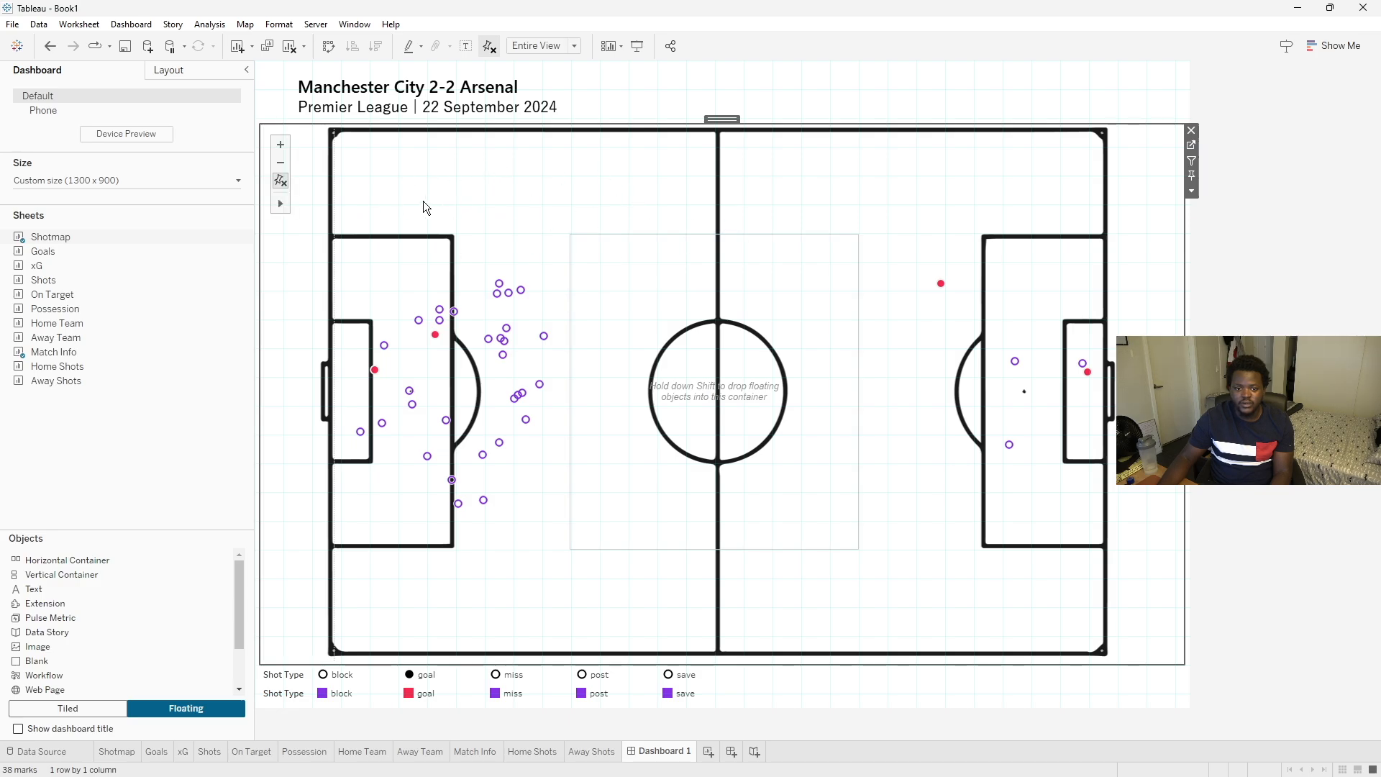
left_click_drag(457, 164, 421, 174)
left_click(246, 27)
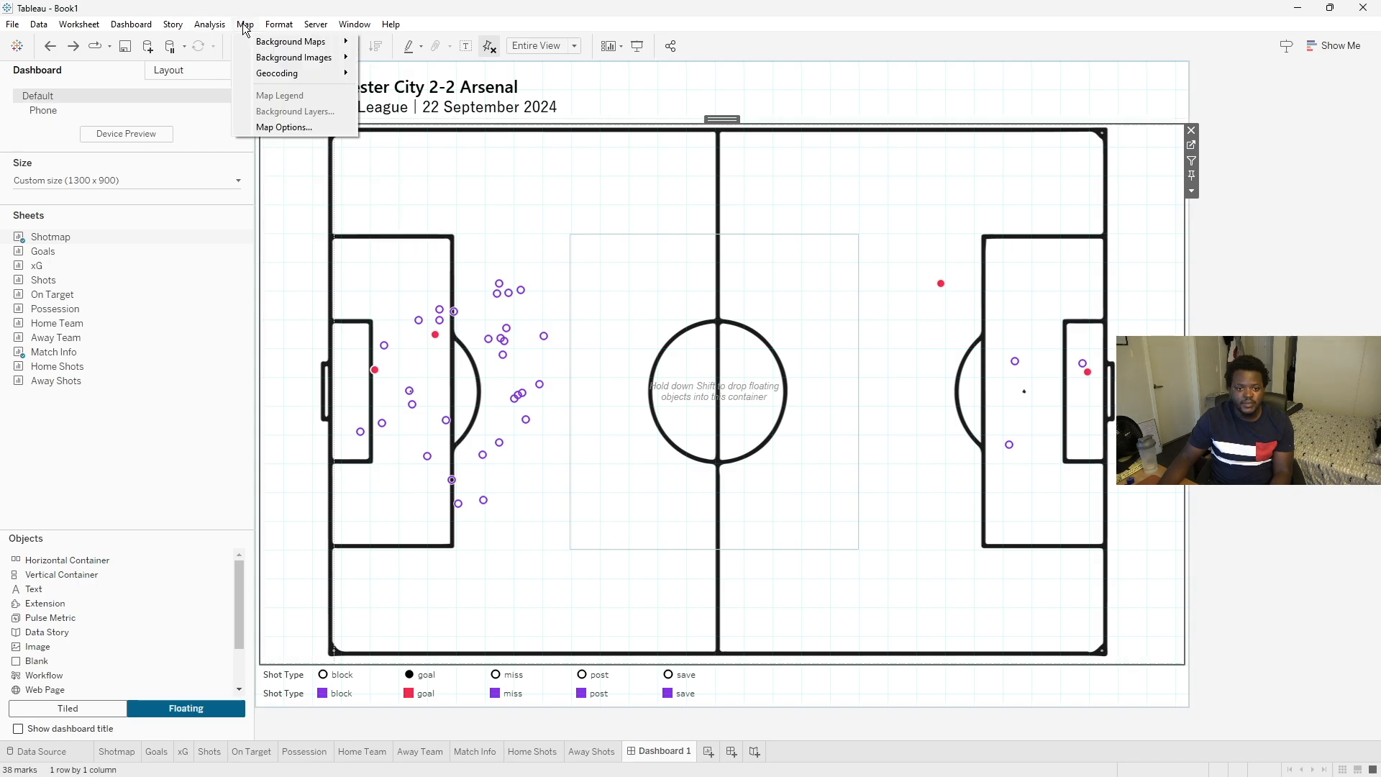
left_click(277, 126)
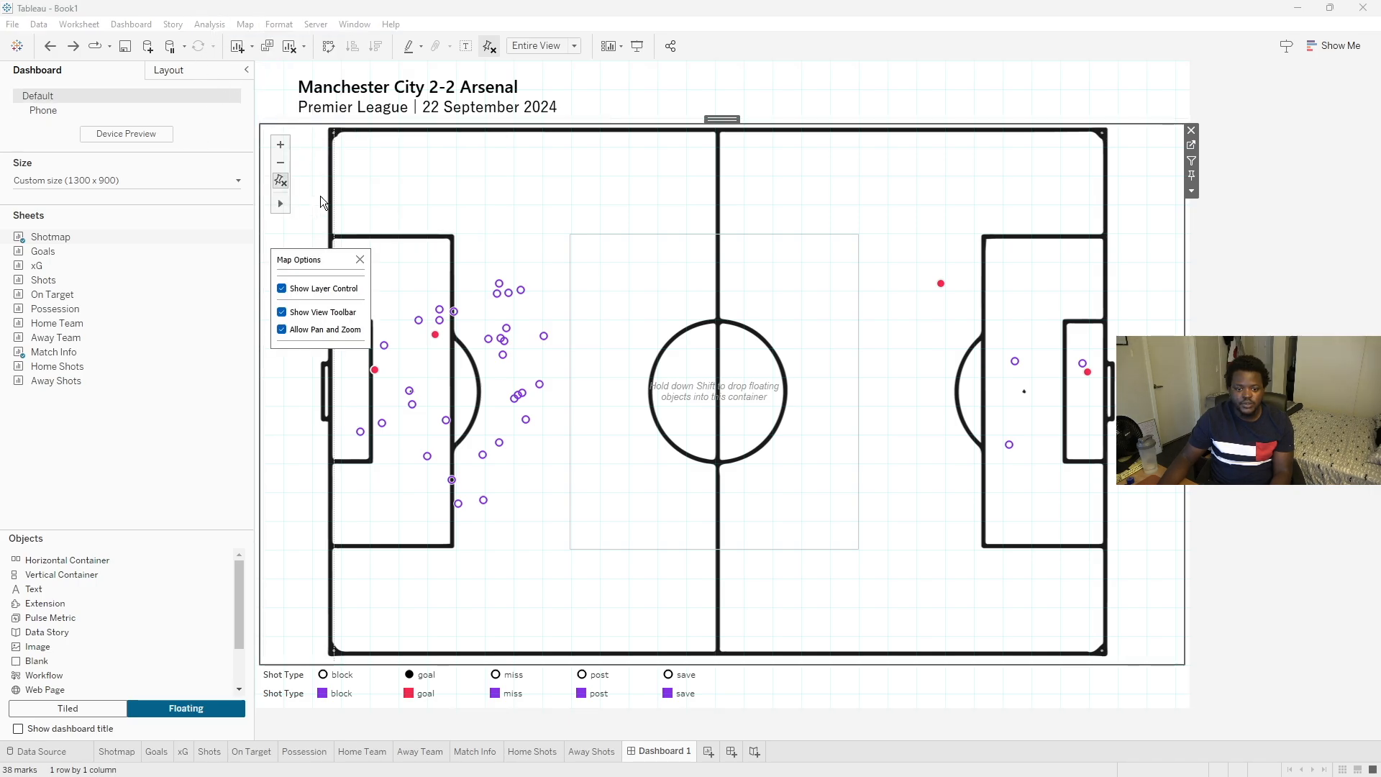
left_click(281, 332)
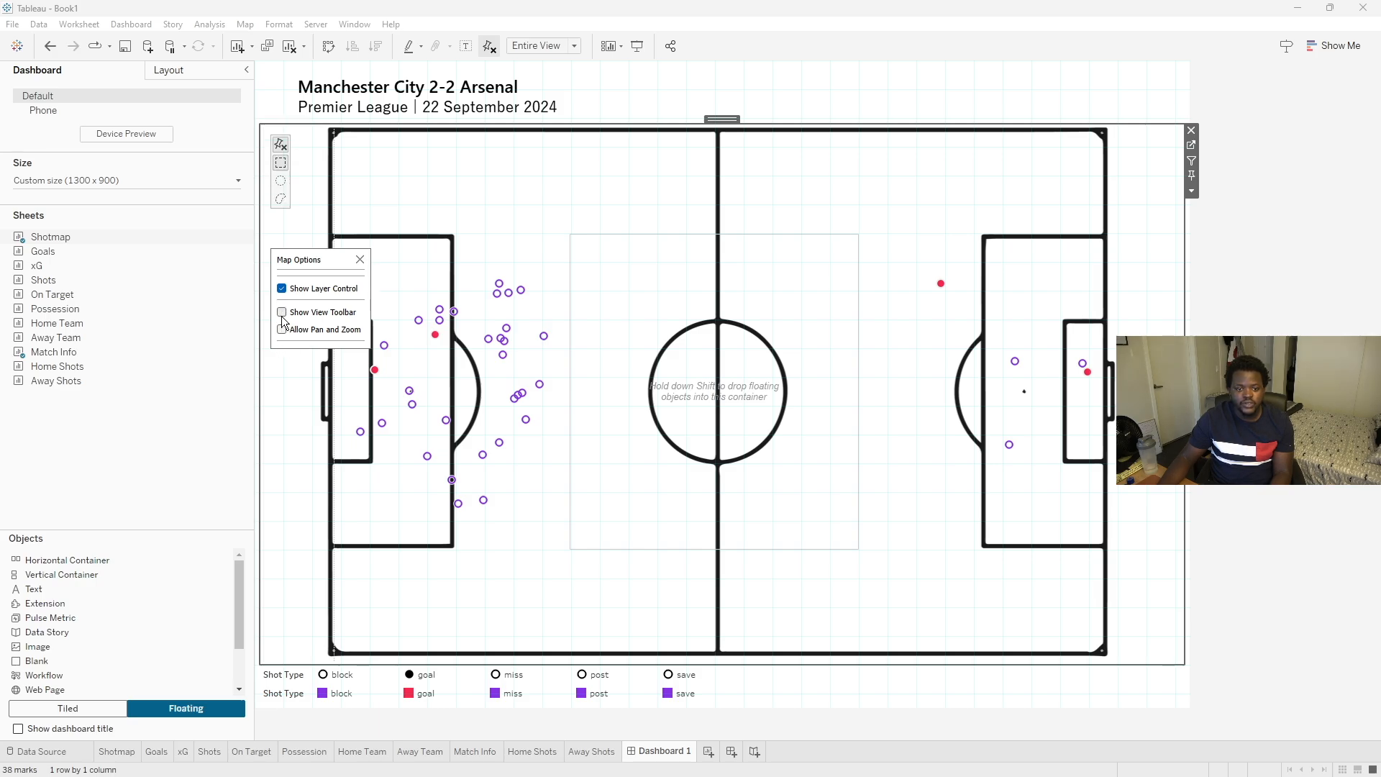
left_click(572, 192)
mouse_move(508, 169)
left_mouse_down()
mouse_move(541, 199)
mouse_move(515, 180)
left_mouse_up()
left_click(642, 294)
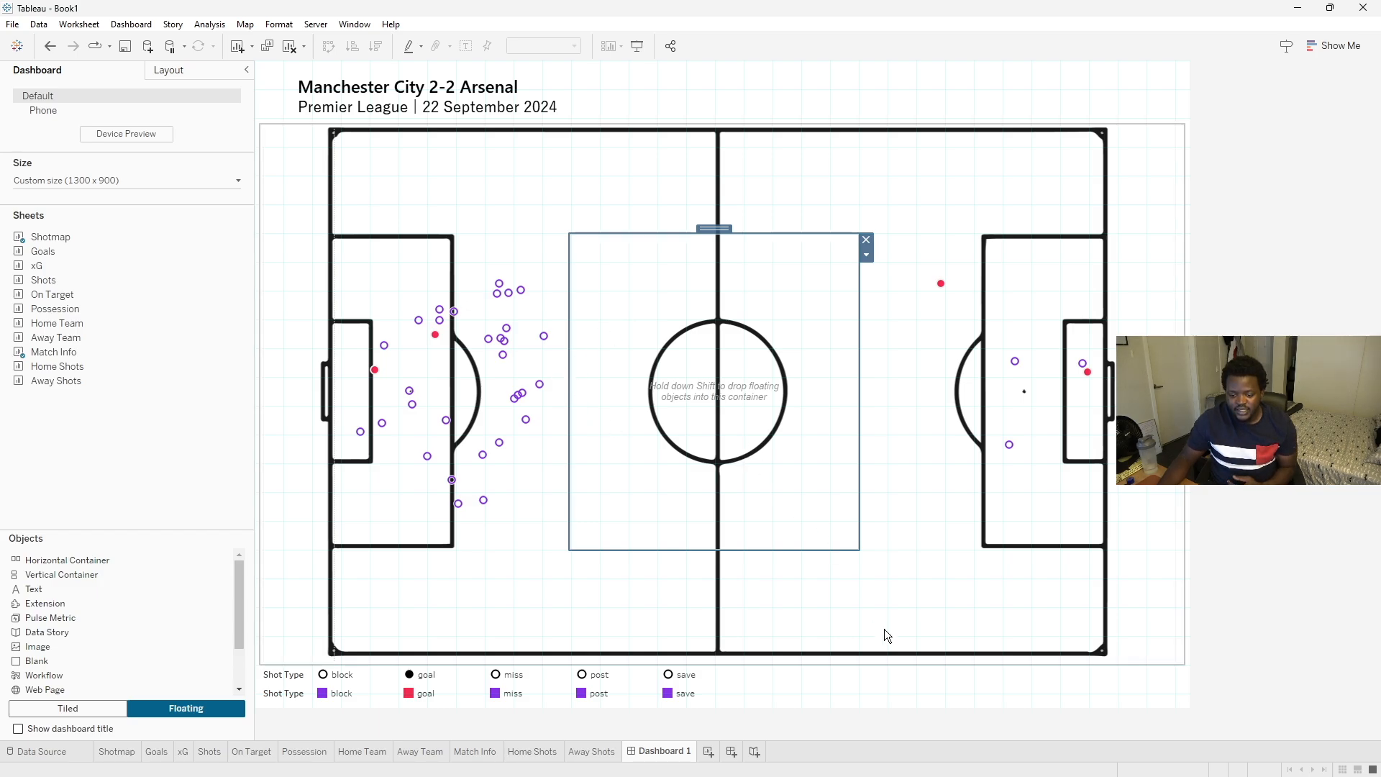
- Switch new objects to tiled placement and add the Goals sheet into the floating container
left_click(1051, 771)
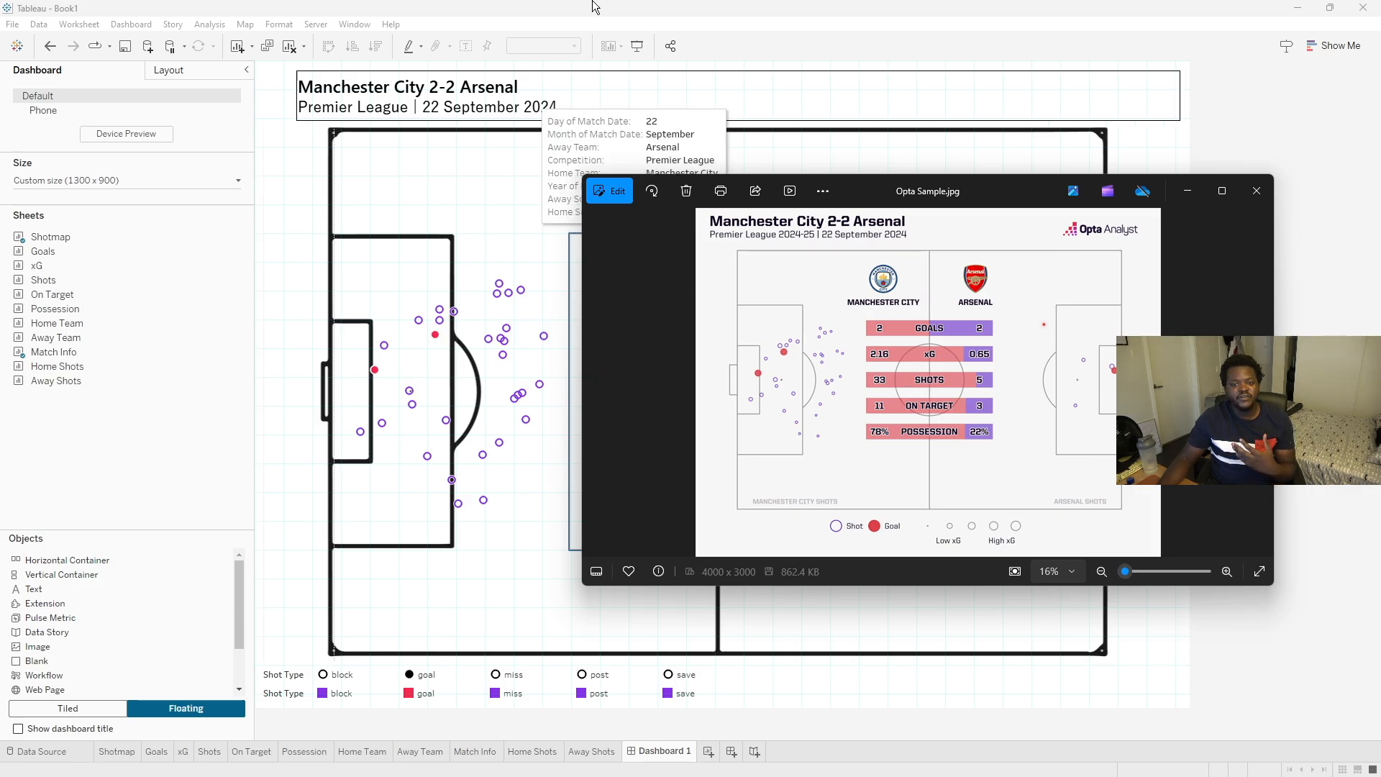
left_click(672, 6)
left_click_drag(39, 259, 141, 230)
left_click(79, 706)
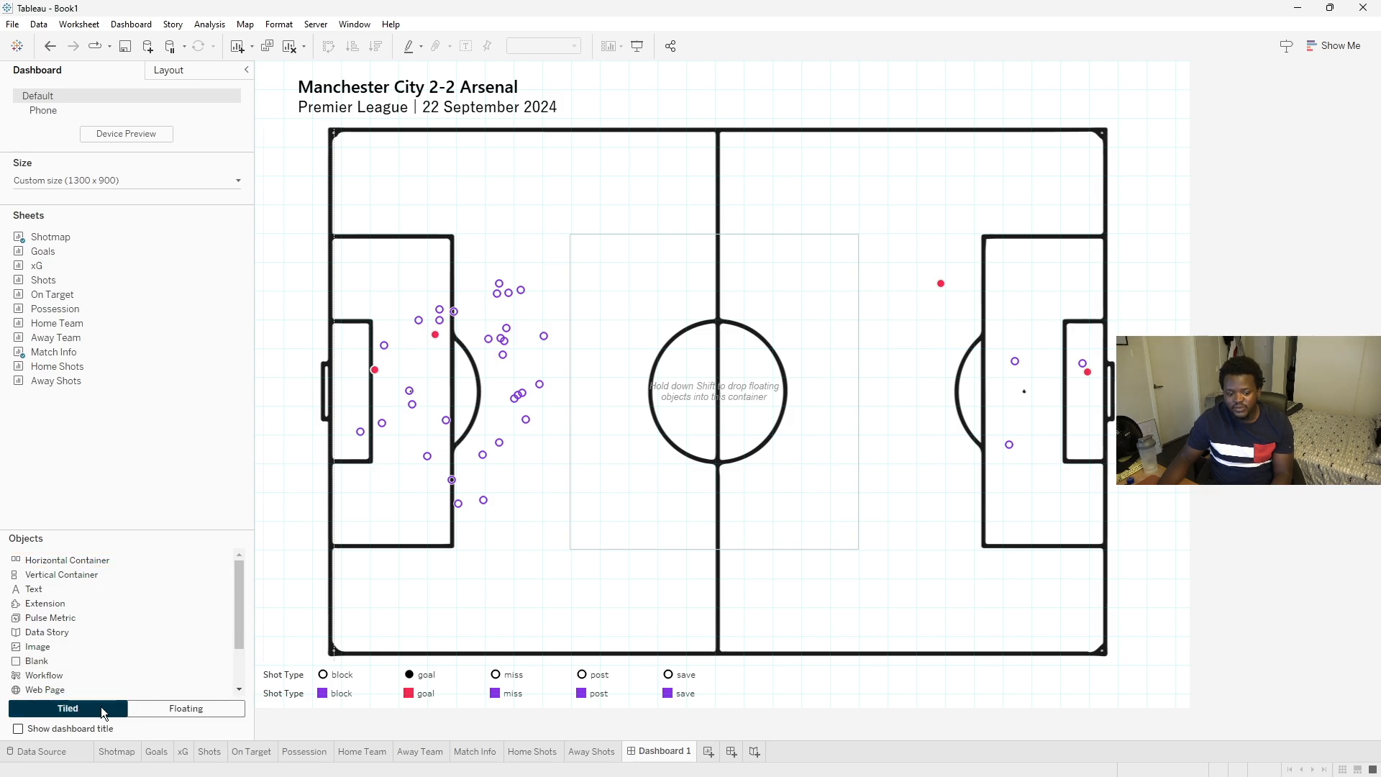
mouse_move(40, 258)
left_click_drag(40, 258, 628, 249)
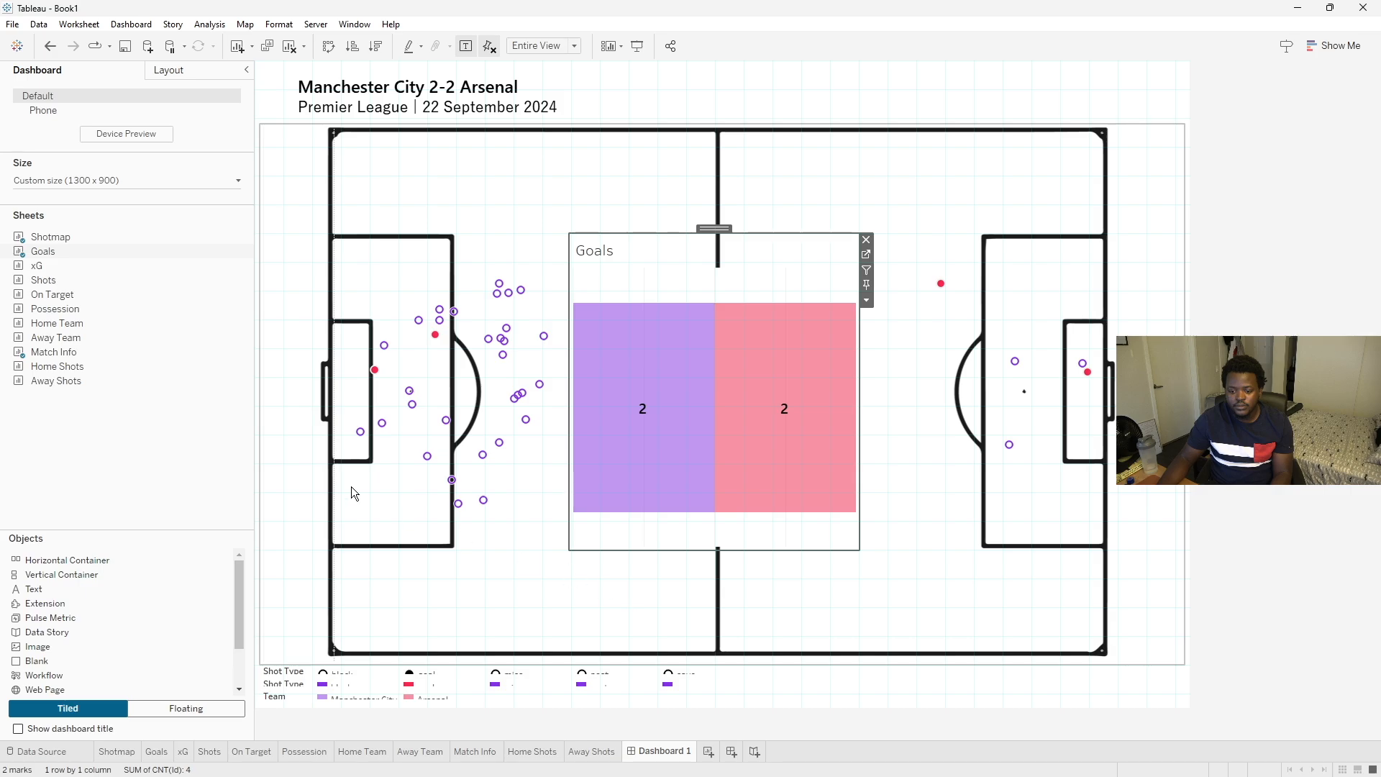
- Stack the xG, Shots, On Target and Possession sheets below Goals inside the container
mouse_move(39, 273)
left_click_drag(665, 317, 727, 499)
left_click_drag(45, 280, 699, 532)
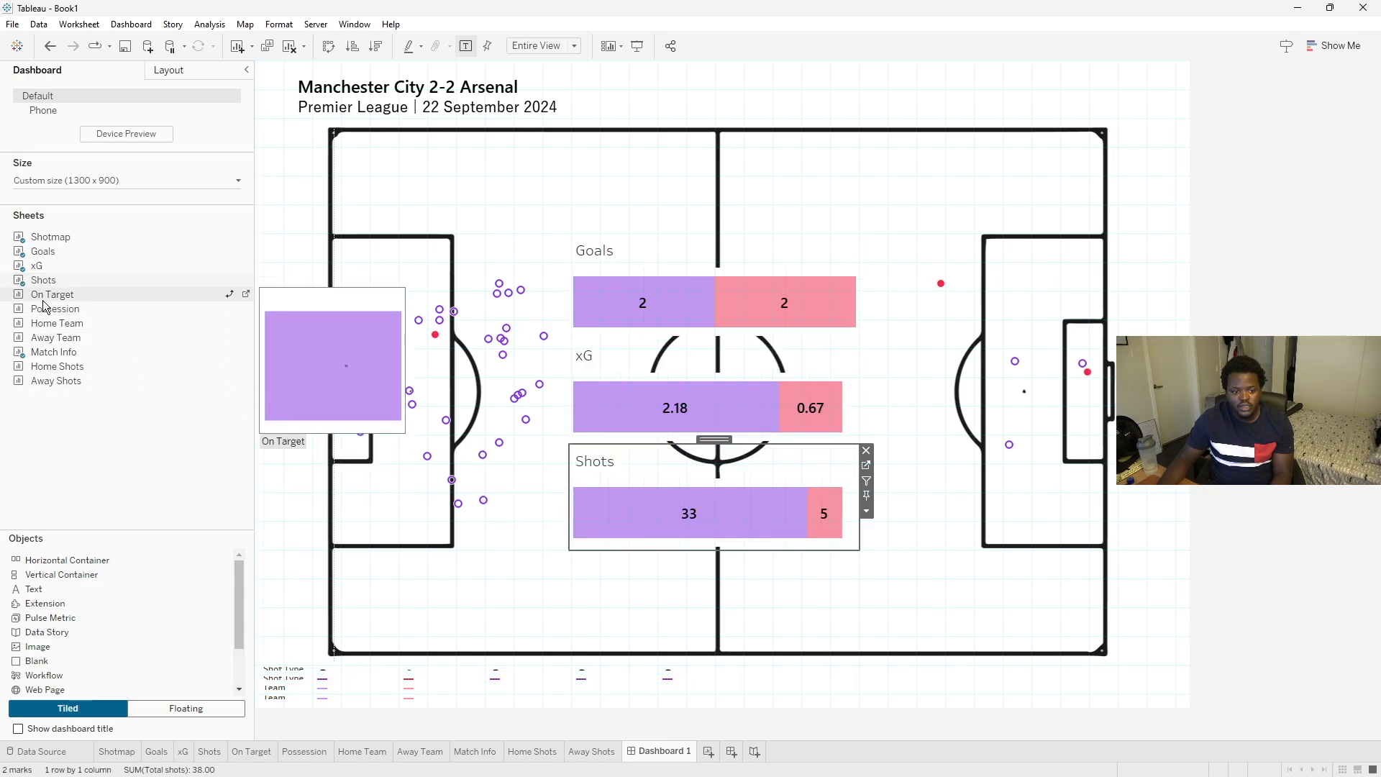
left_click_drag(43, 301, 572, 496)
left_click_drag(230, 309, 710, 539)
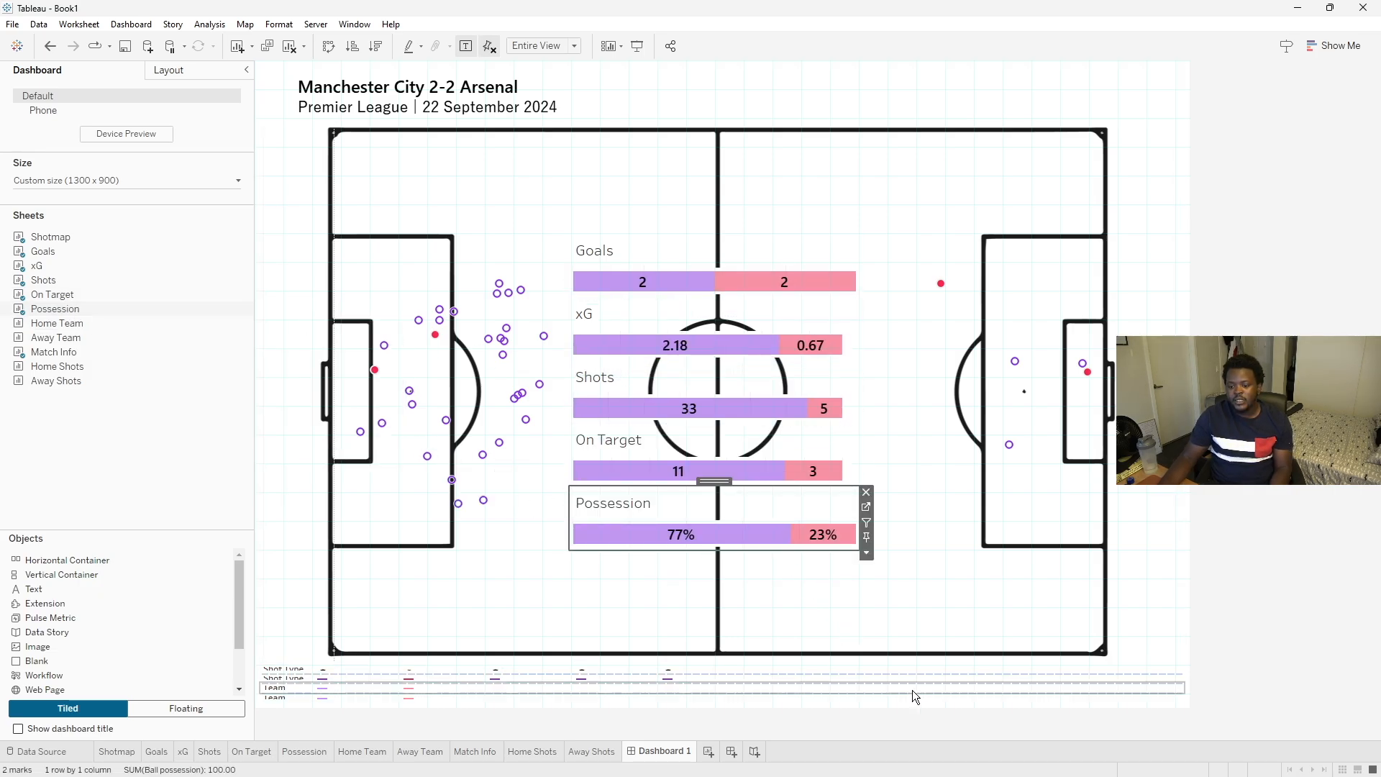
- Compare with the Opta image and swap the team colours so Manchester City is pink and Arsenal purple
left_click(1041, 760)
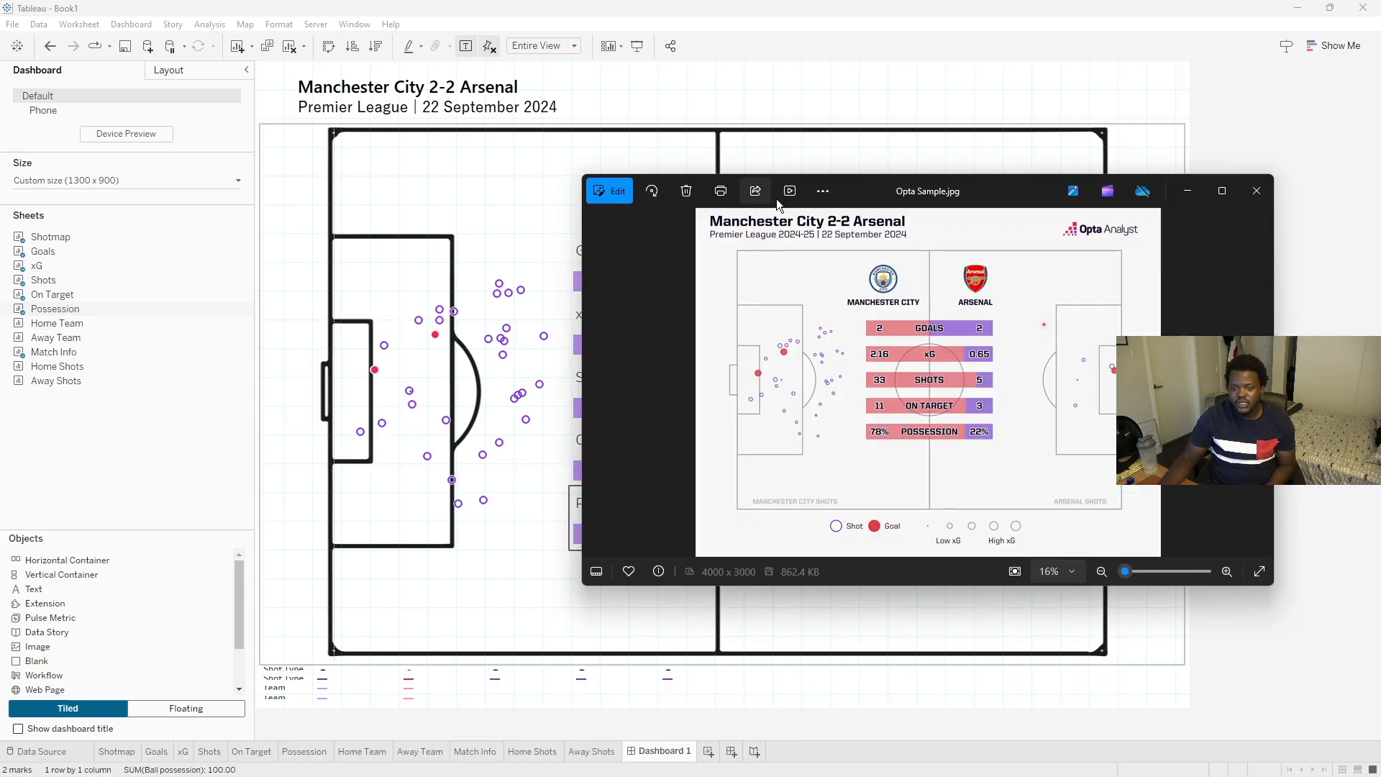
left_click_drag(860, 197, 271, 158)
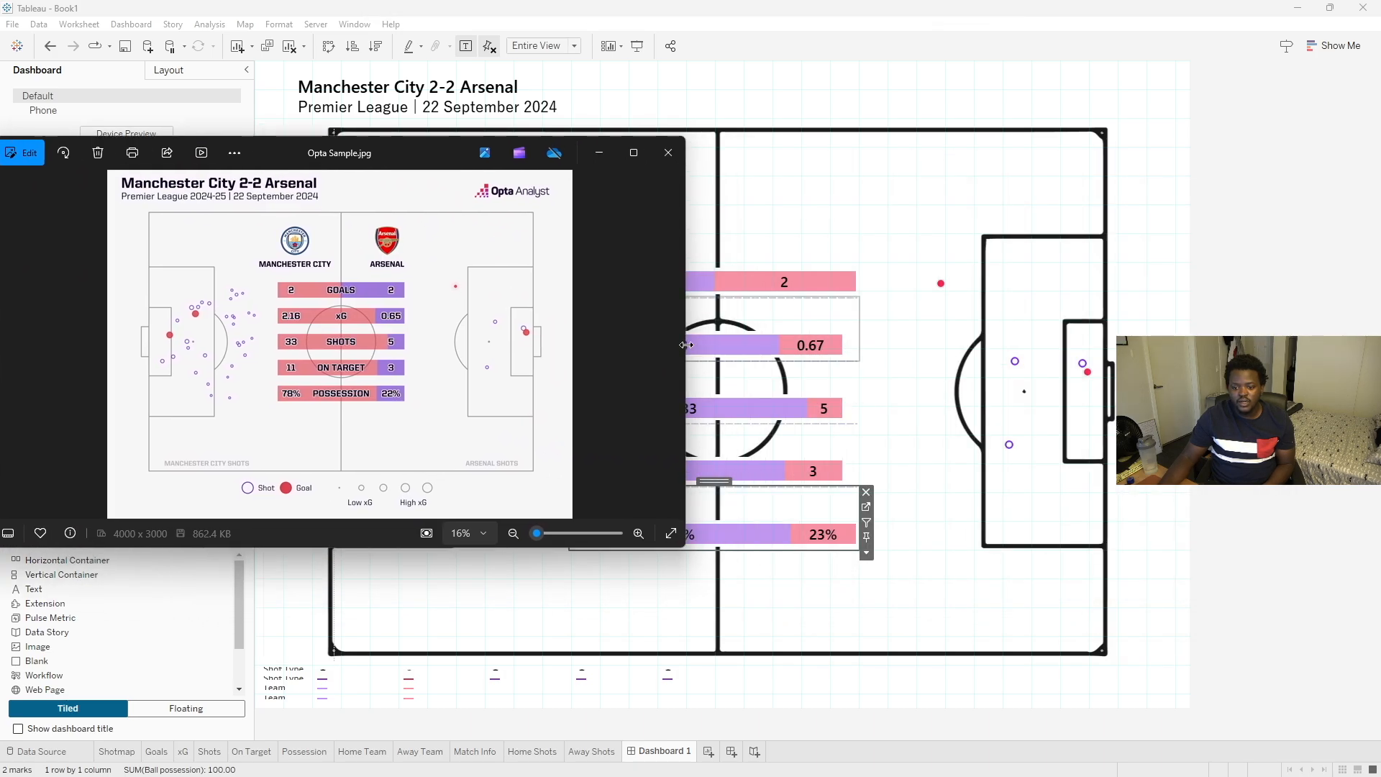
left_click_drag(665, 341, 513, 338)
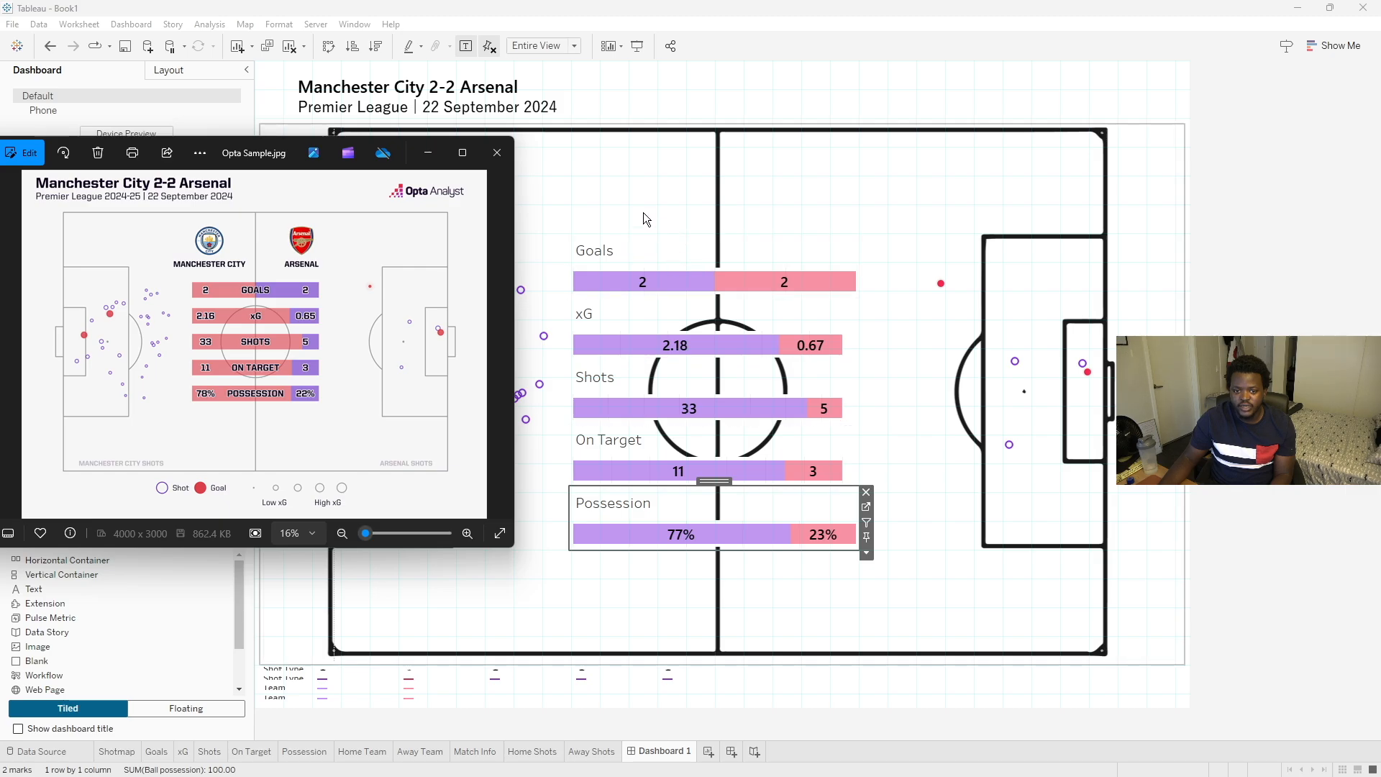
left_click(1077, 666)
left_click(1226, 503)
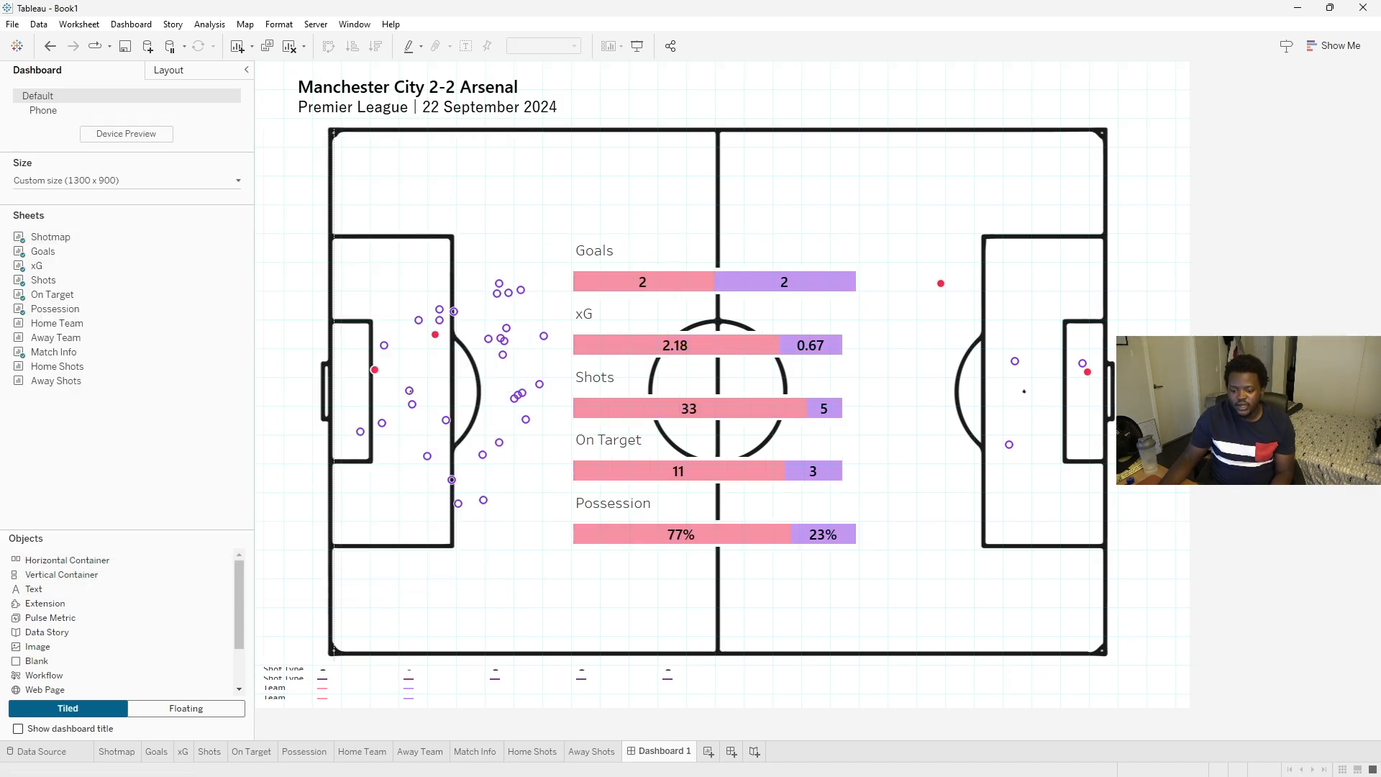
- Remove all the Shot Type and Team legends from the bottom of the dashboard
left_click(562, 679)
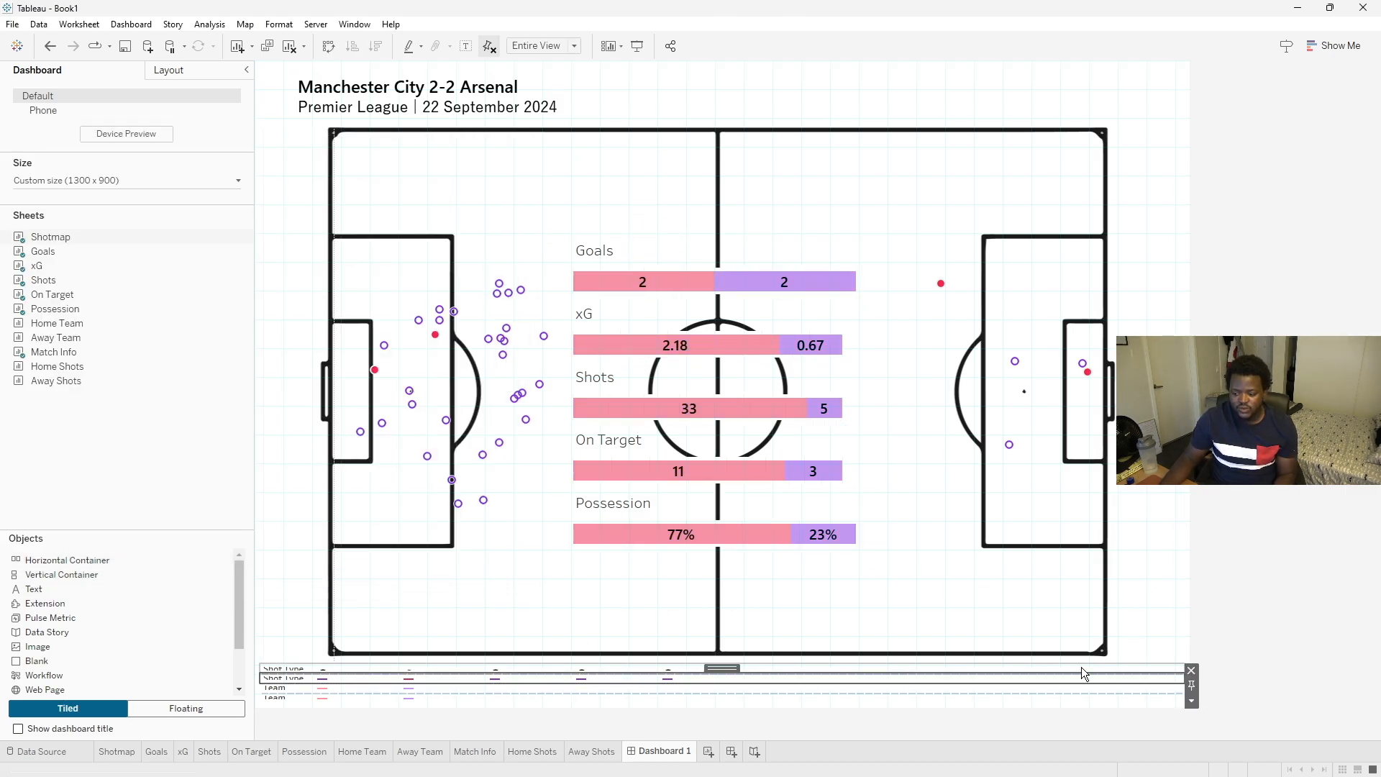
left_click(1006, 672)
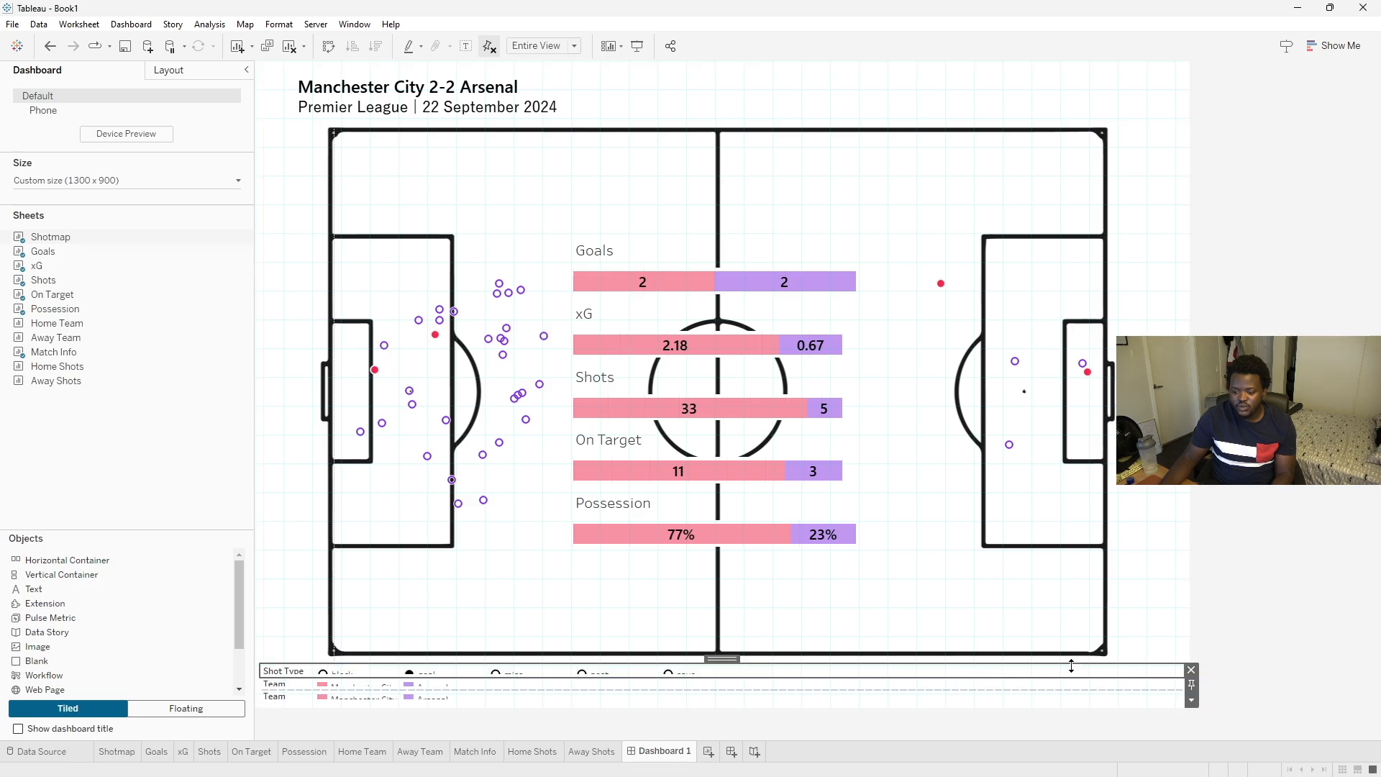
left_click(1189, 671)
left_click(1064, 680)
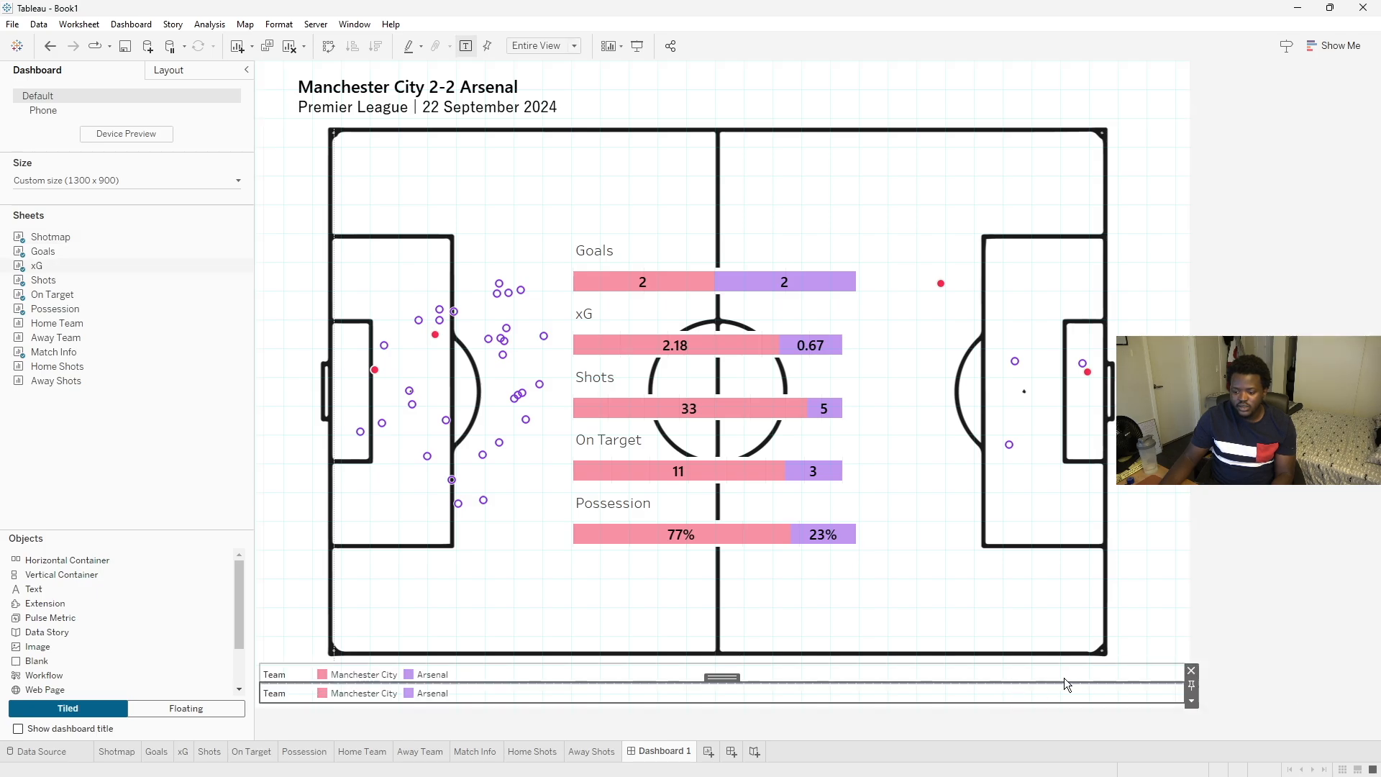
left_click(1190, 668)
left_click(936, 687)
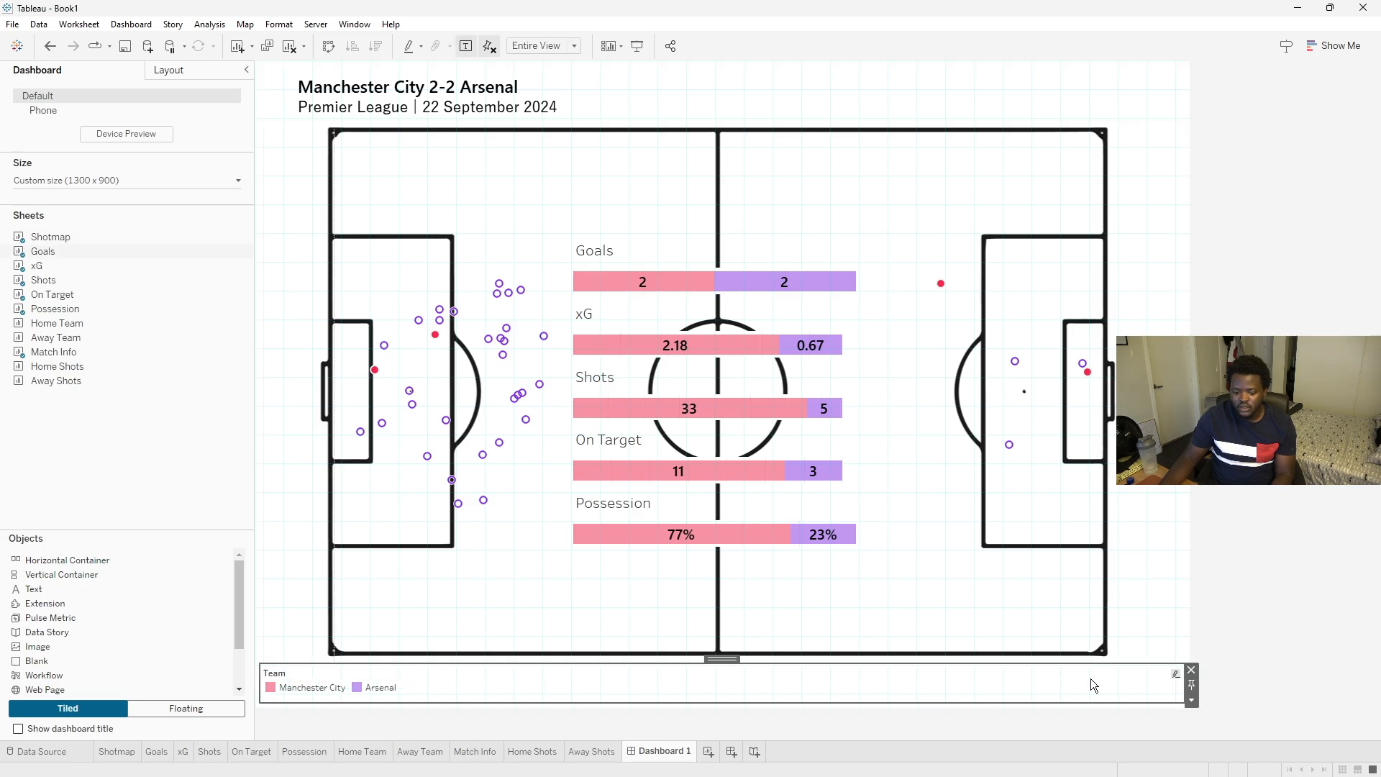
left_click(1190, 670)
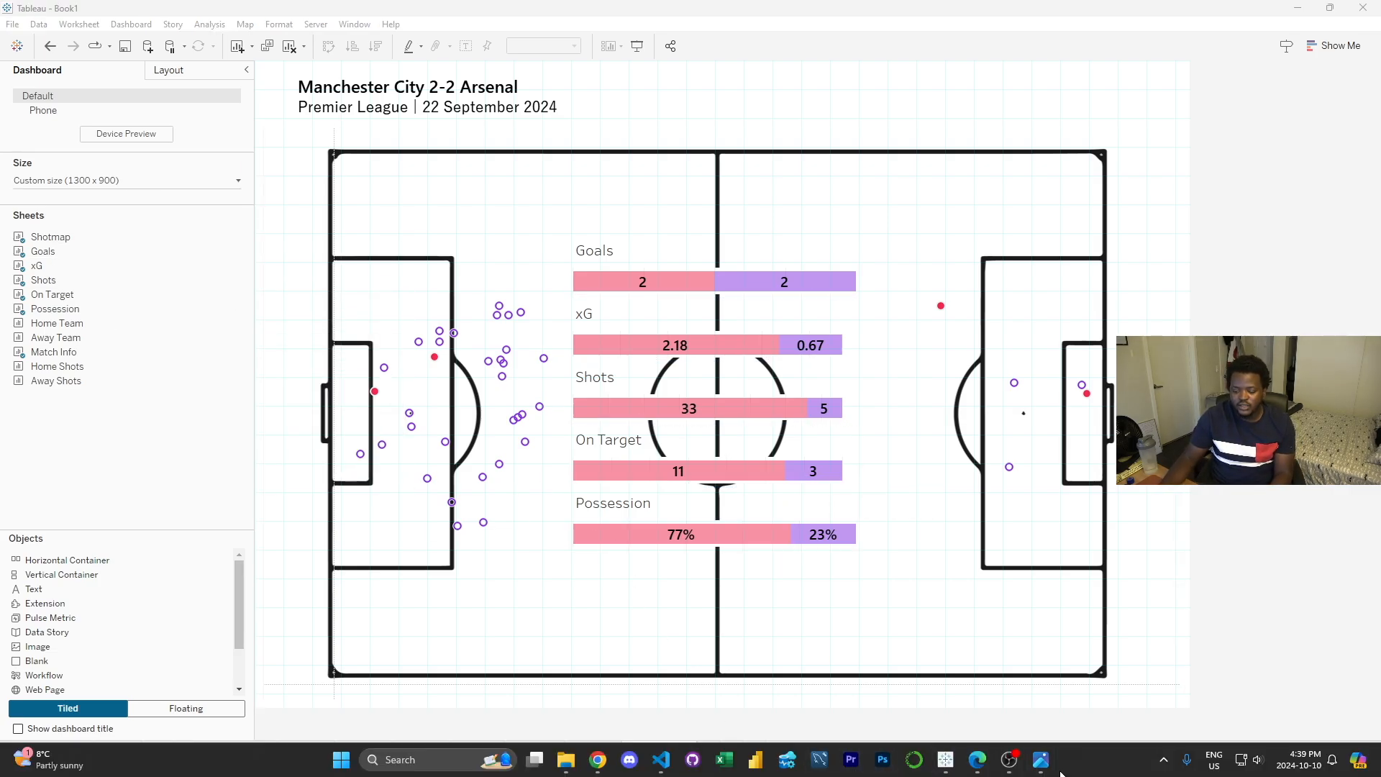
- Add the Home Team sheet as a floating object over the pitch and remove its legend
left_click(1040, 759)
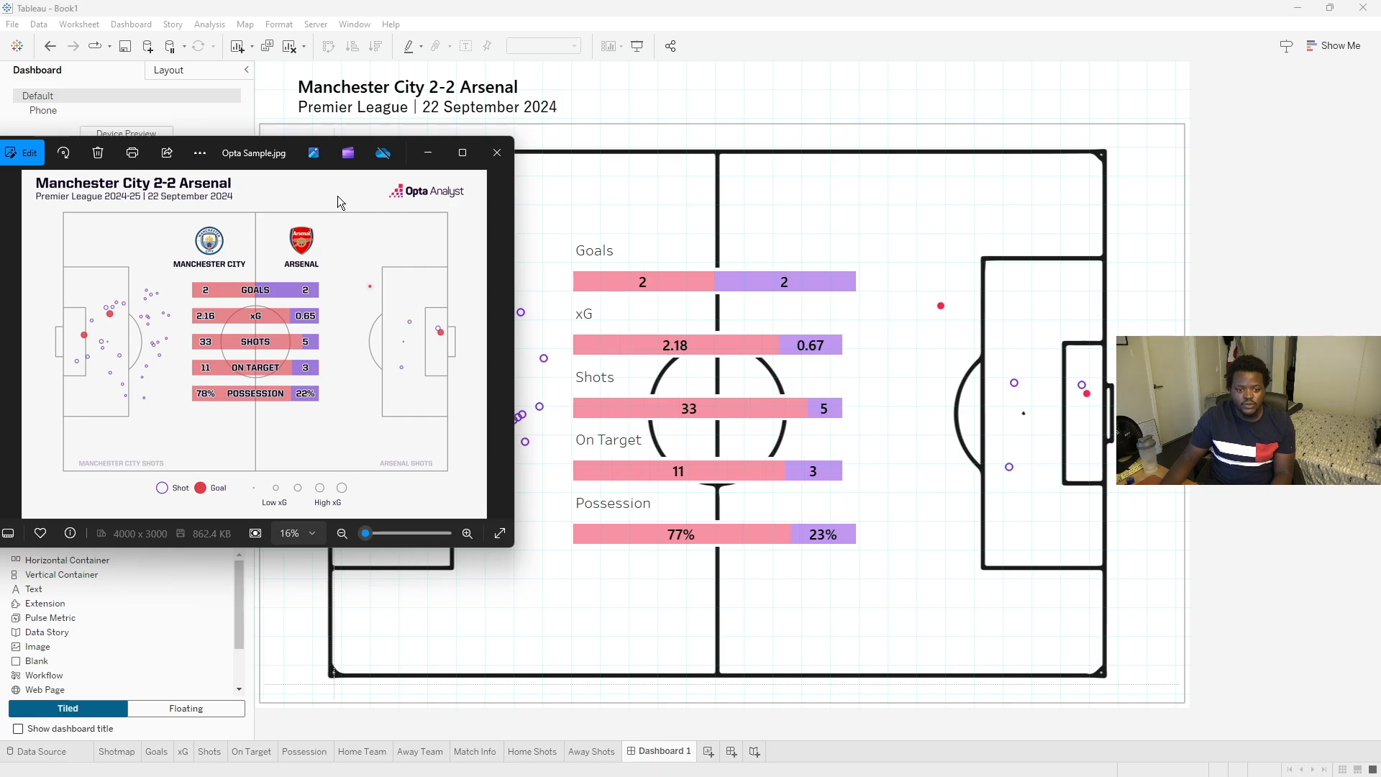
left_click_drag(257, 149, 1380, 136)
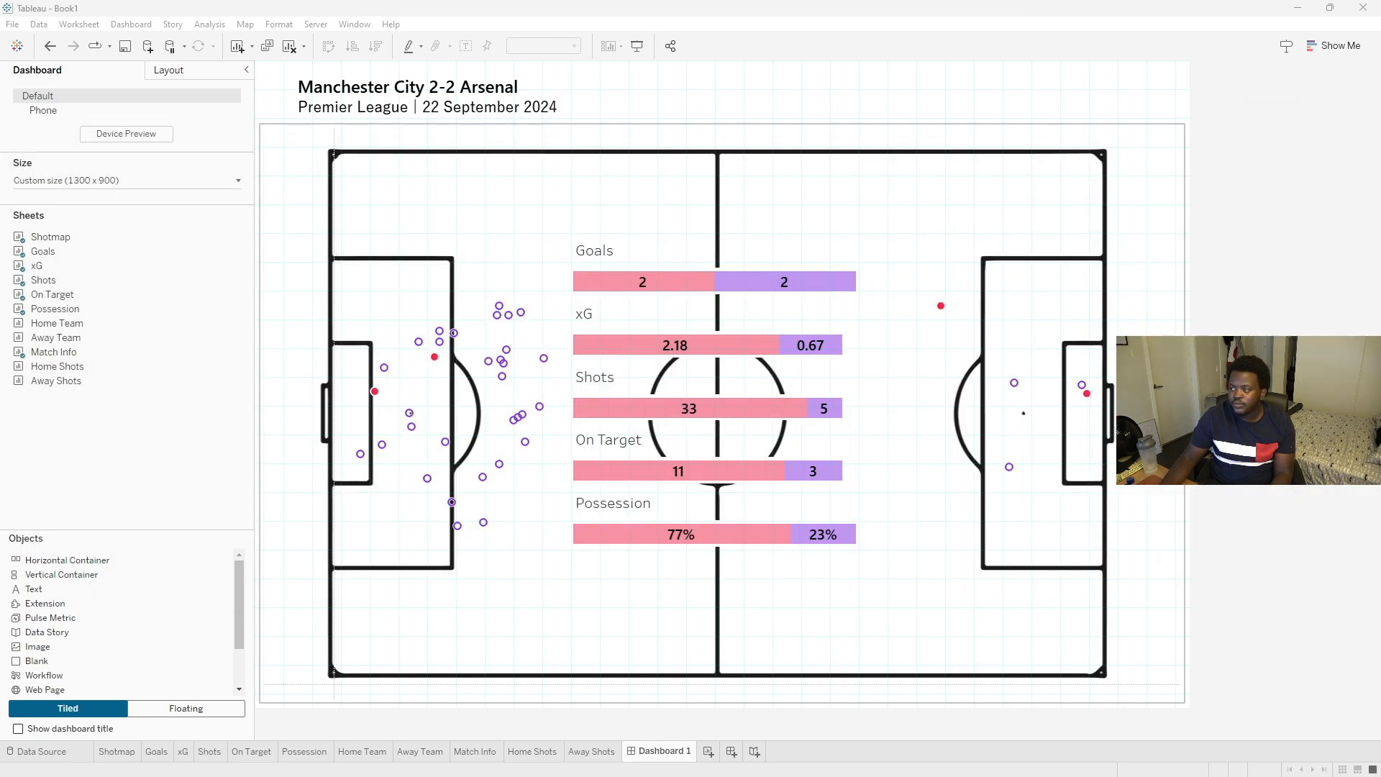
left_click(186, 714)
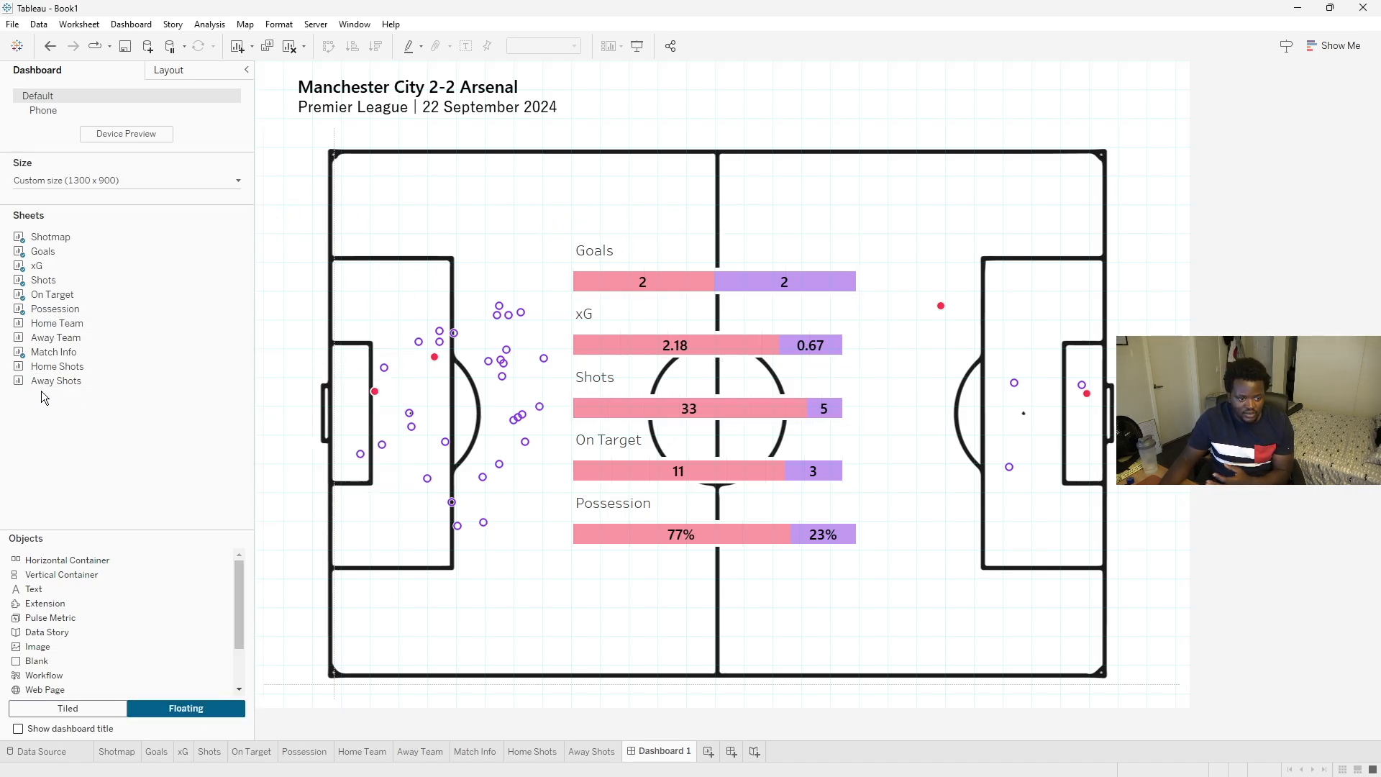
double_click(58, 325)
left_click_drag(58, 328, 528, 152)
left_click(905, 168)
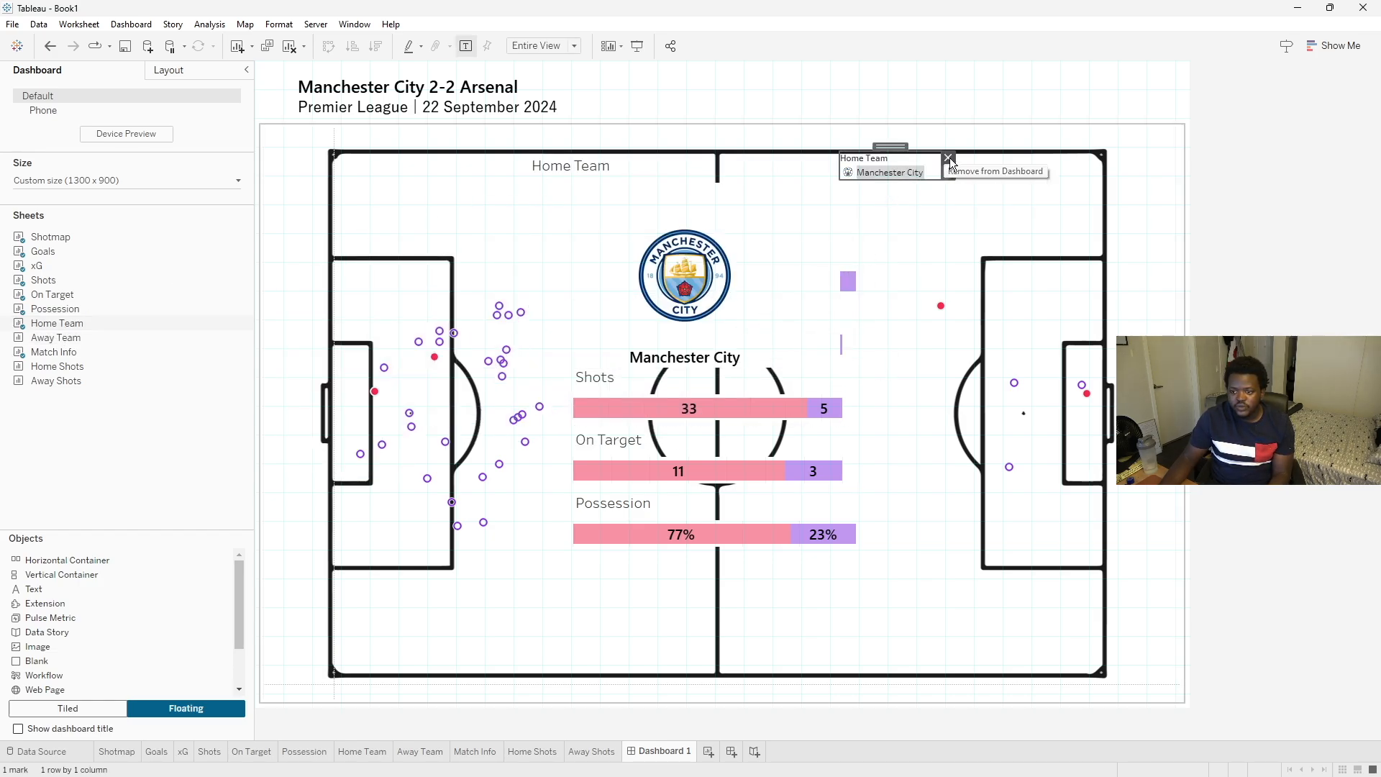
left_click(948, 158)
- Hide the Home Team title and place its logo panel above the Goals bar left of the halfway line
left_click(682, 182)
left_click(845, 203)
left_click(857, 279)
left_click_drag(838, 367, 715, 233)
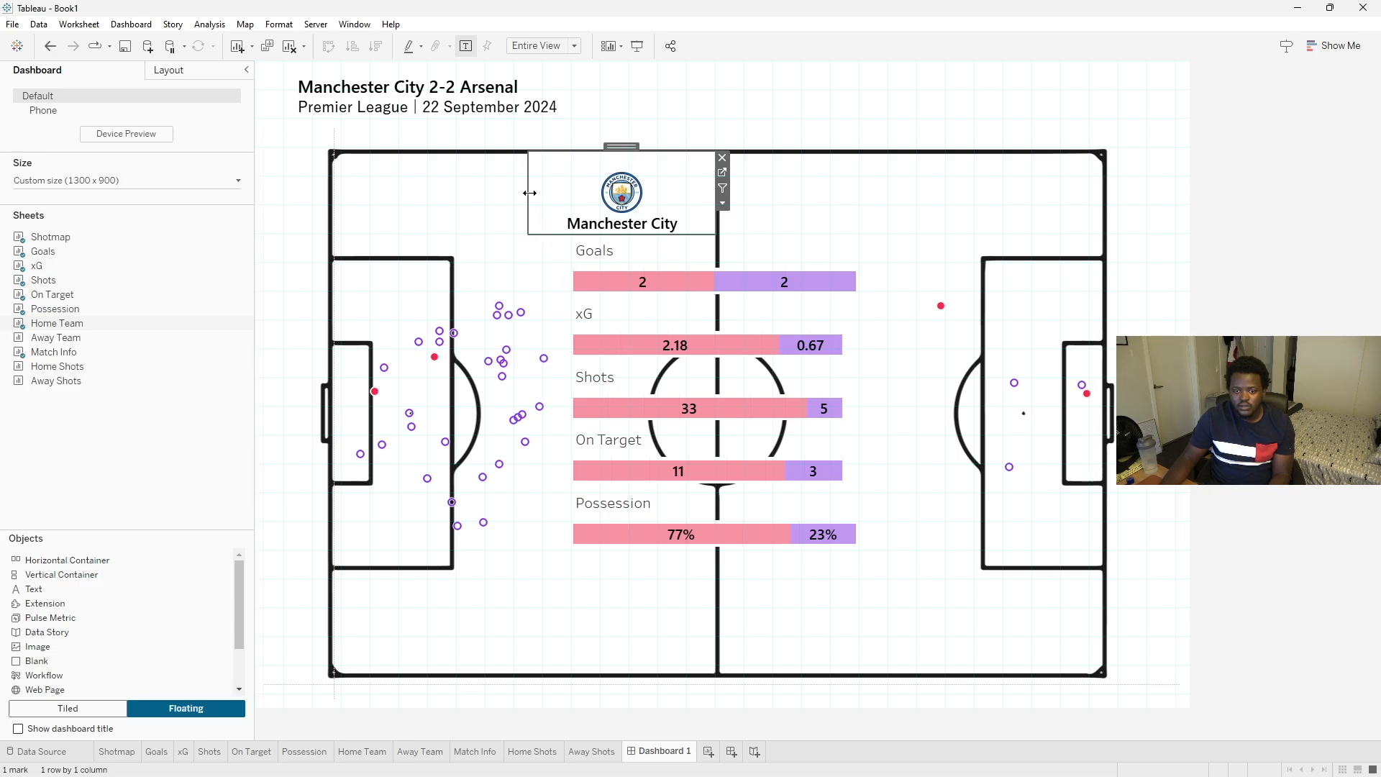
left_click_drag(531, 193, 541, 195)
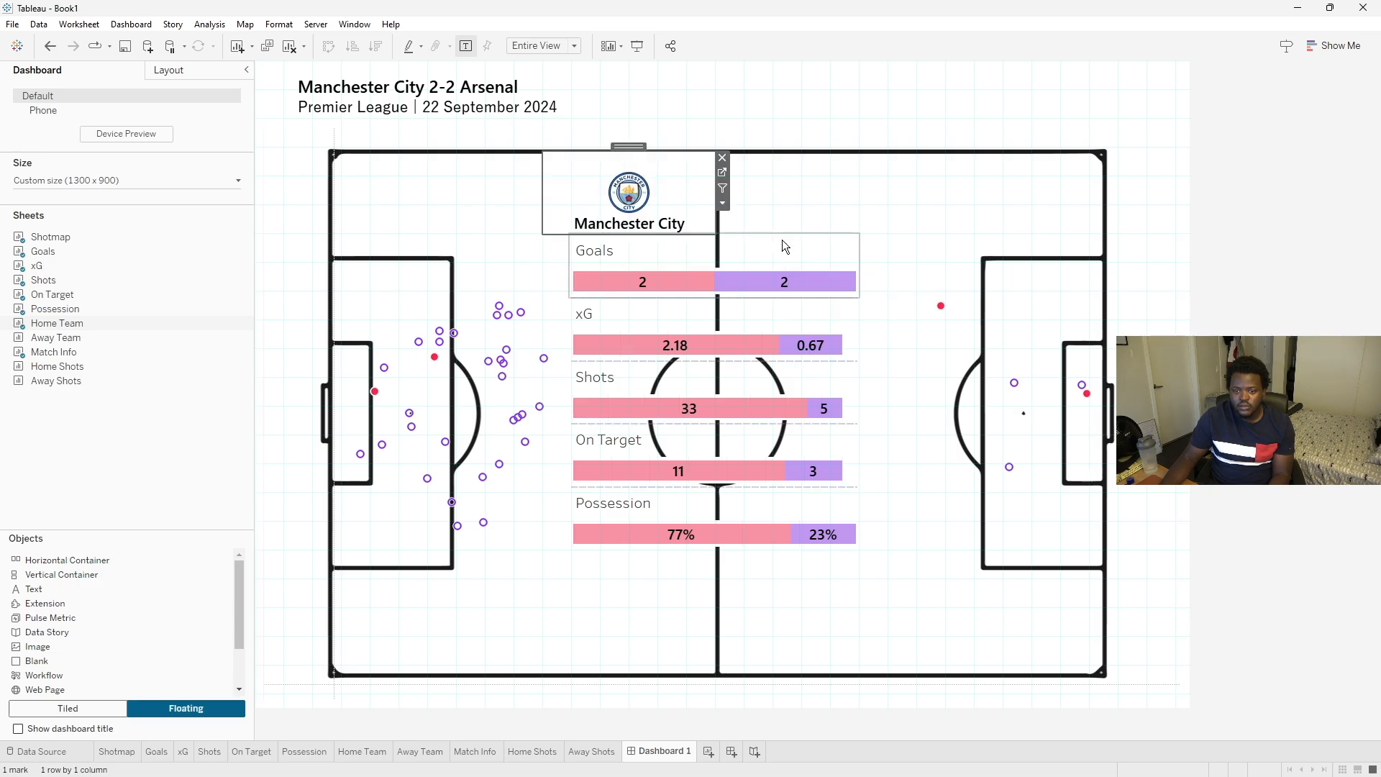
- Add the Away Team sheet as a floating object, hide its title and shrink it beside the Manchester City logo panel
left_click_drag(541, 203, 570, 209)
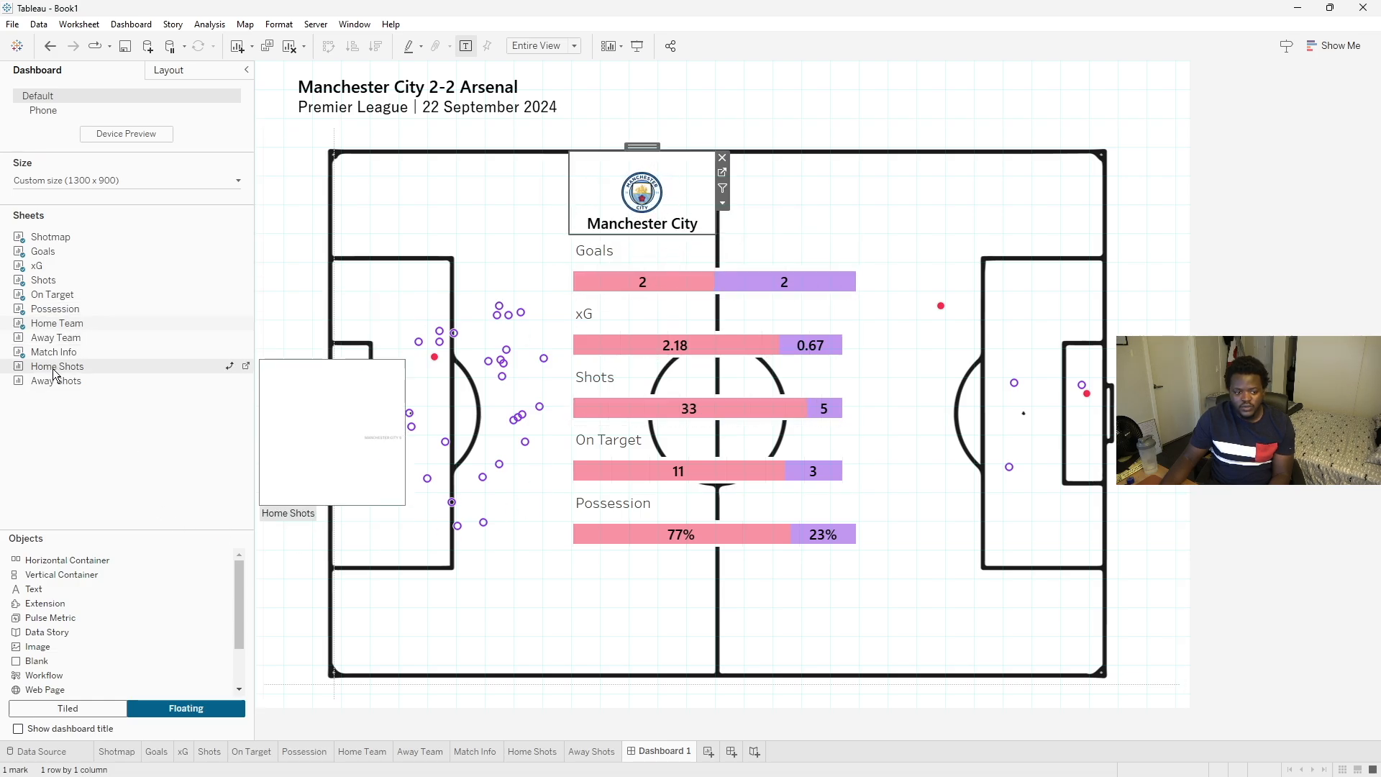
left_click_drag(55, 337, 719, 152)
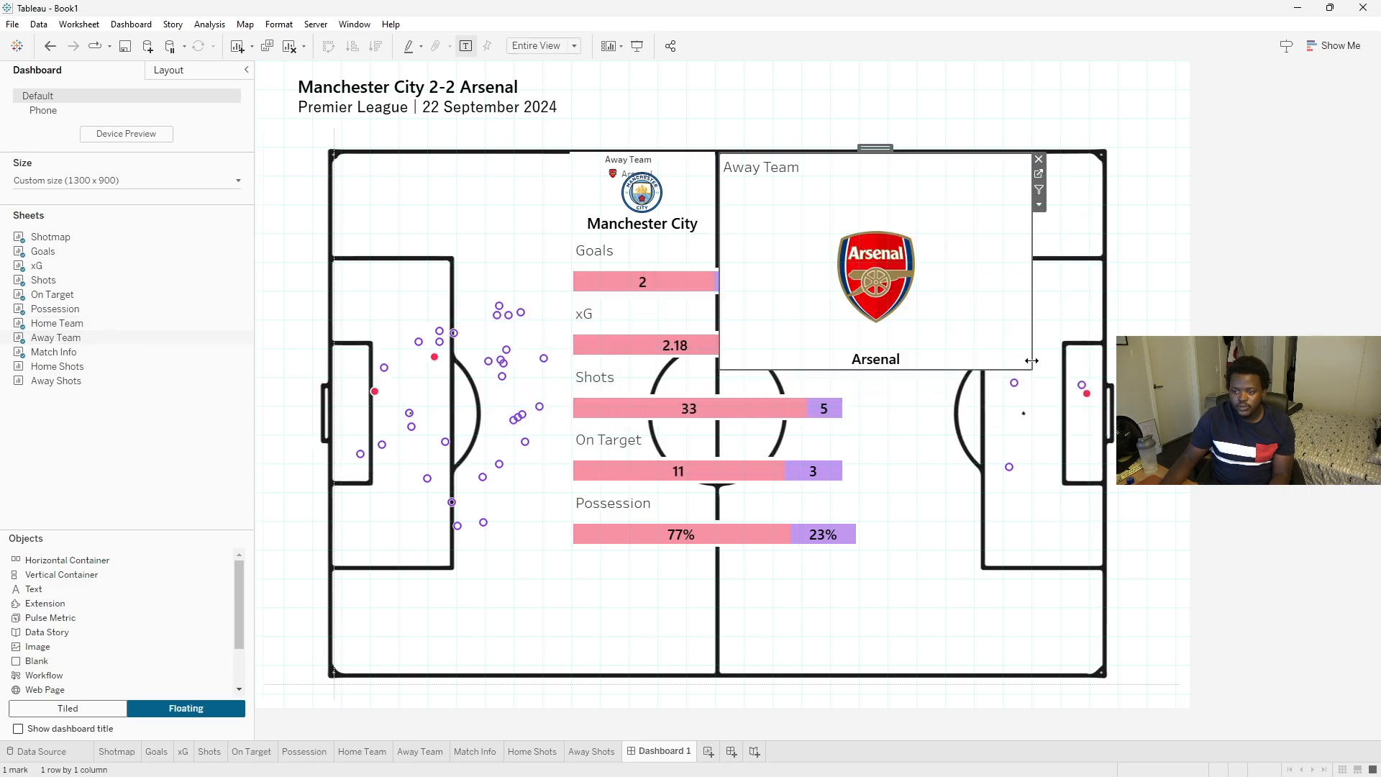
left_click(642, 159)
left_click(714, 159)
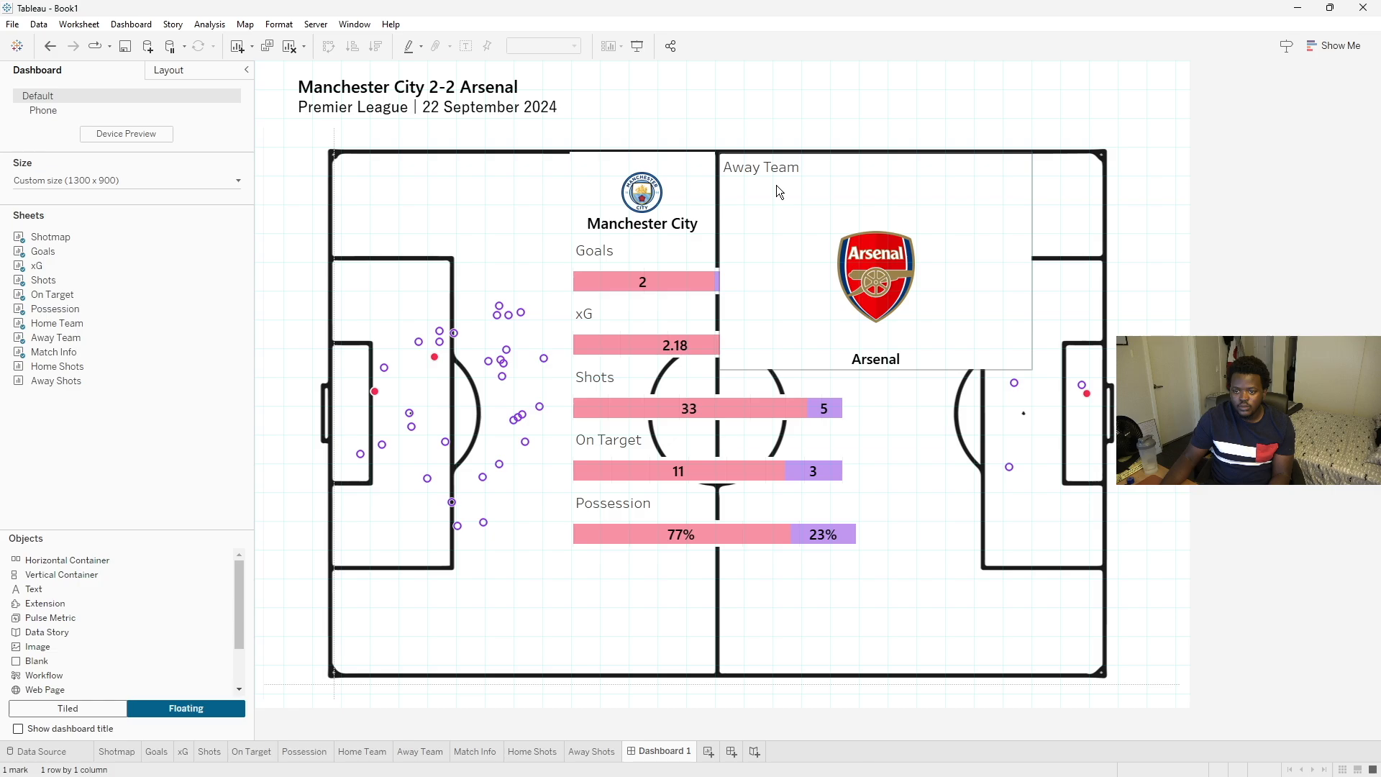
left_click(775, 191)
left_click(1038, 205)
left_click(1046, 310)
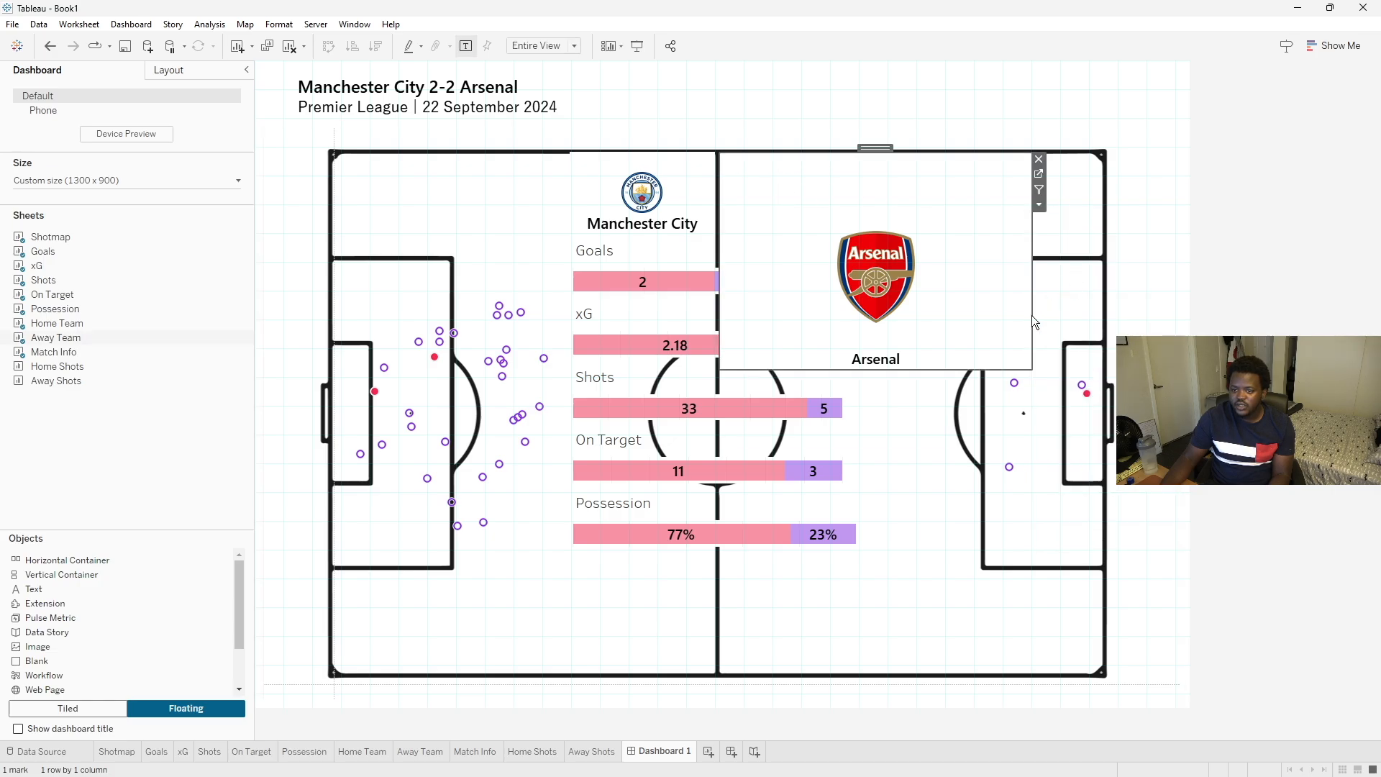
left_click_drag(1032, 369, 860, 235)
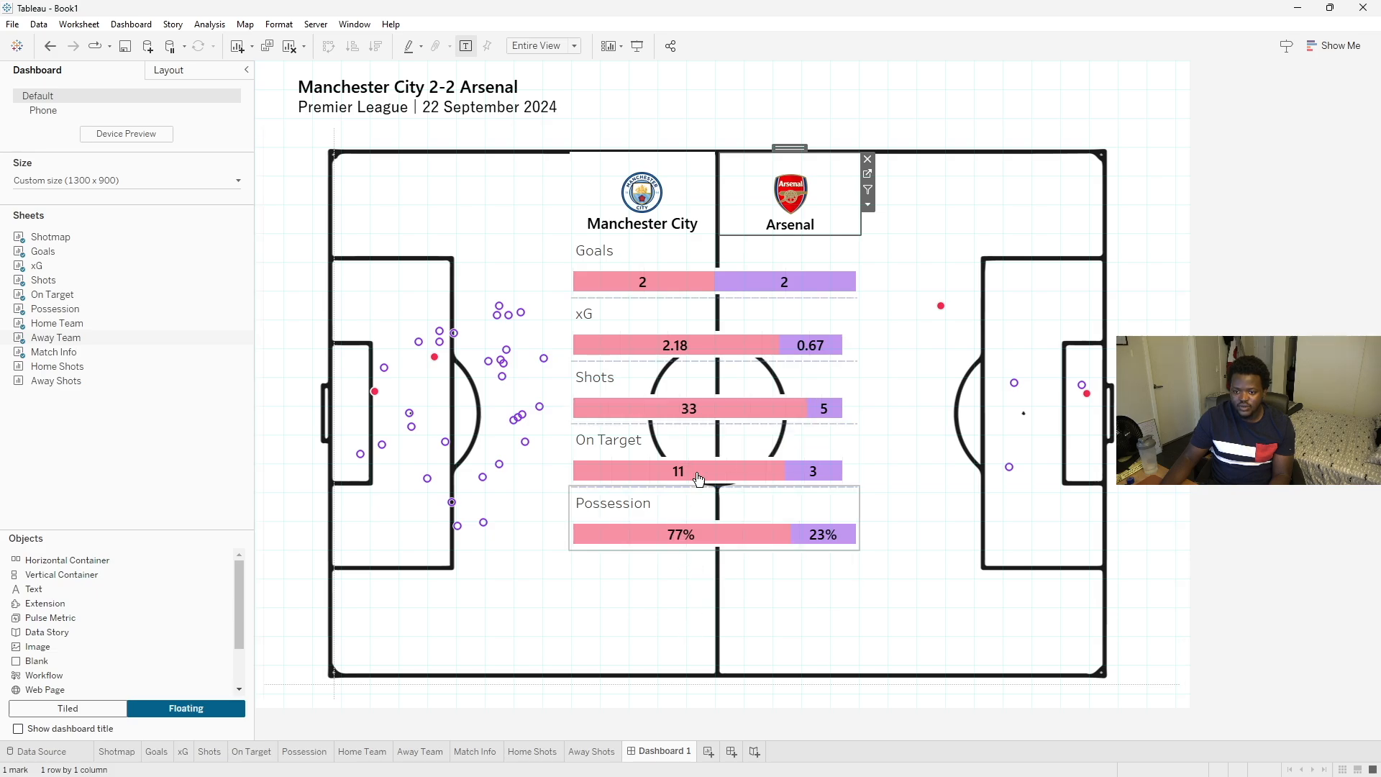
- Move the floating stats container down below the two team logo panels
left_click(169, 70)
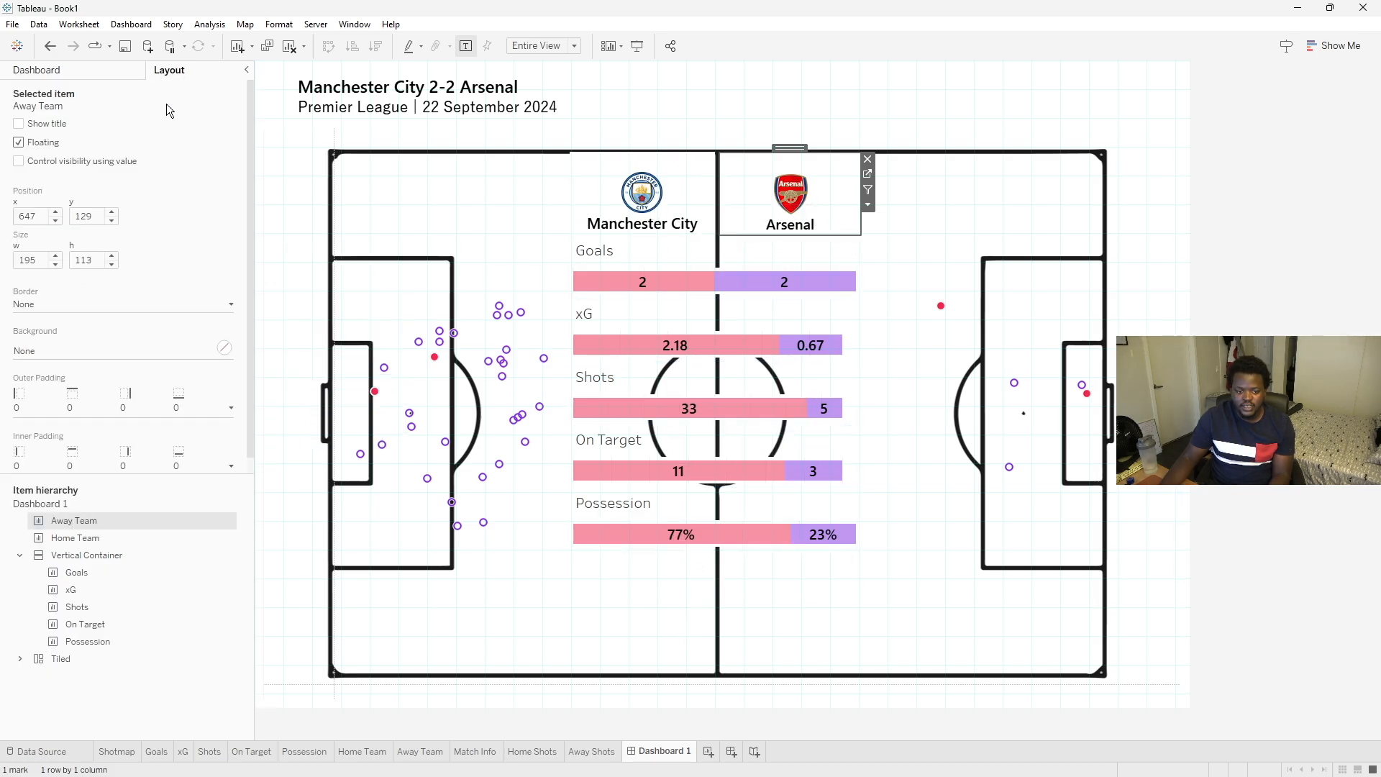
left_click(81, 557)
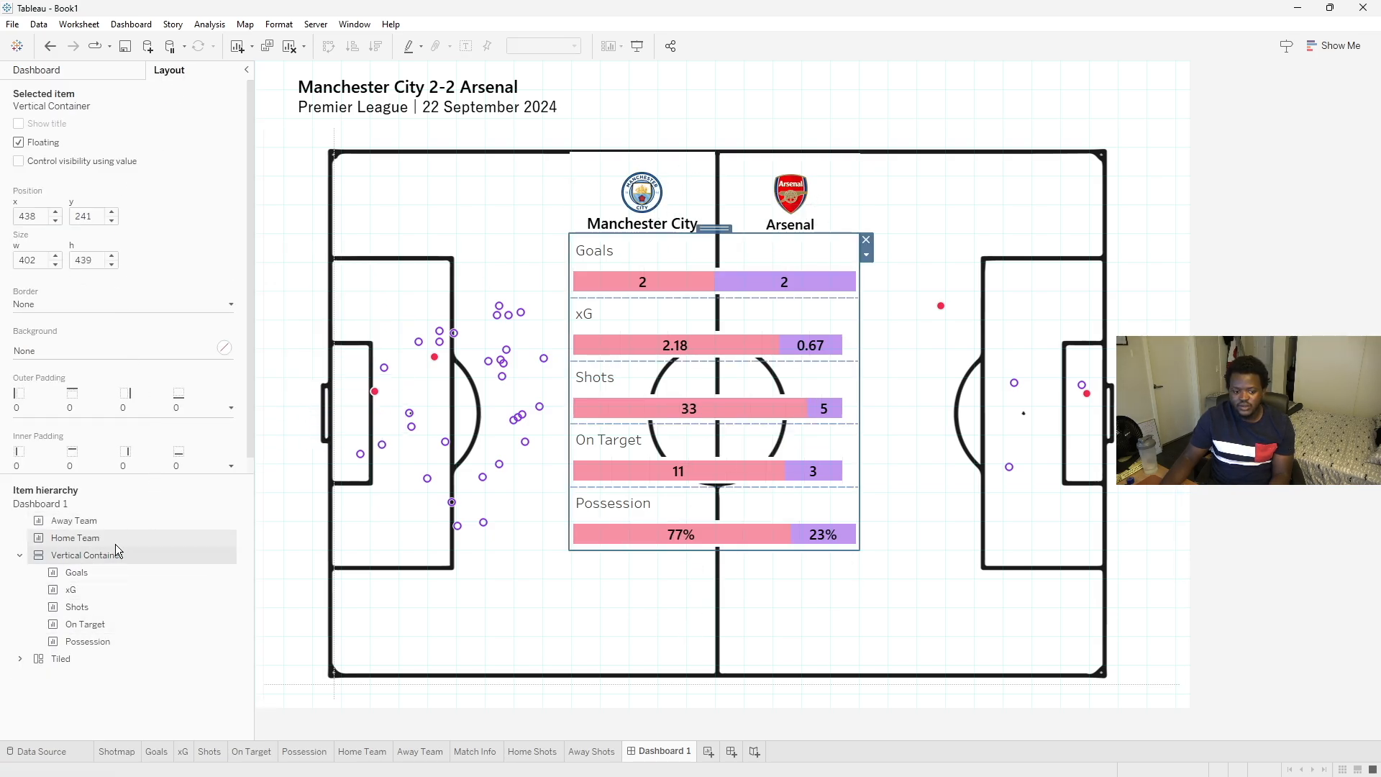
left_click_drag(712, 230, 713, 266)
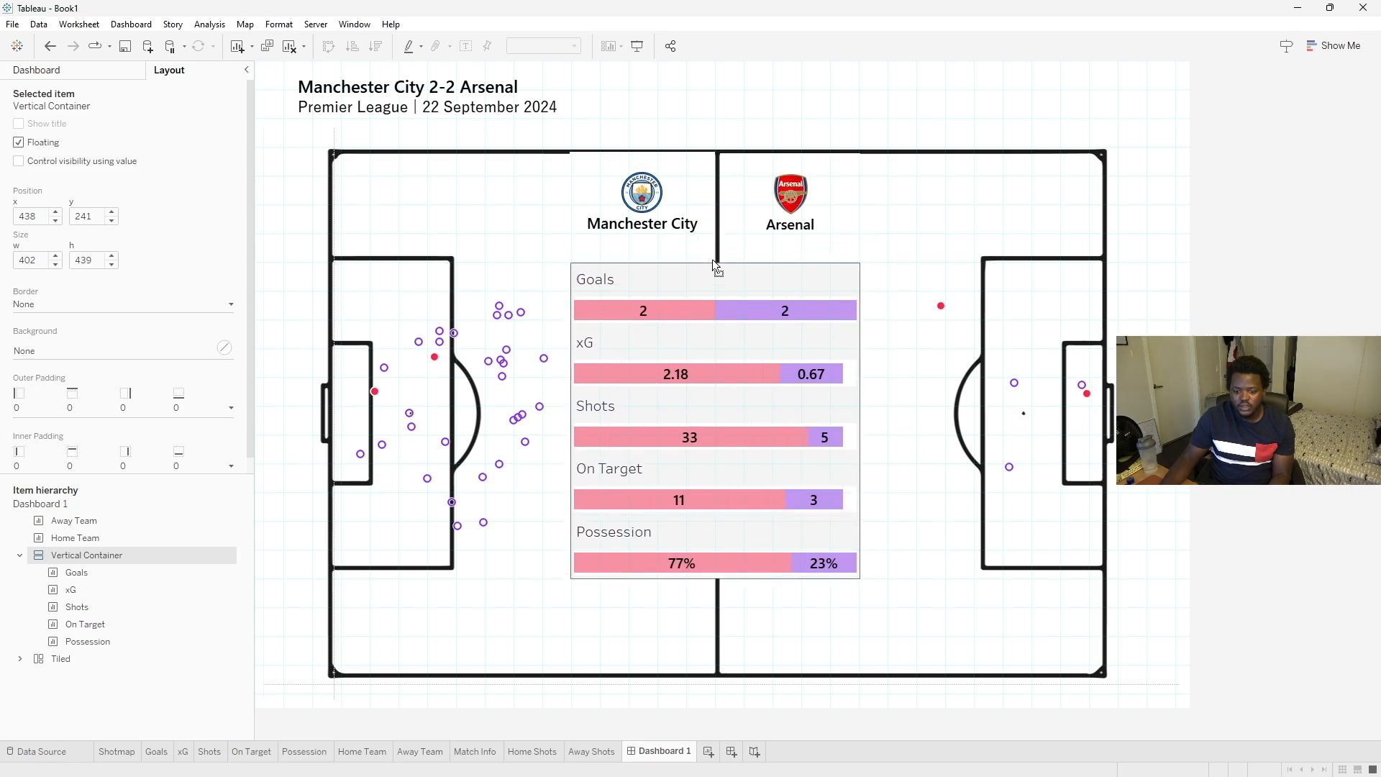
- Stretch the Home Team and Away Team logo panels taller so their bottoms meet the stats container
left_click(652, 191)
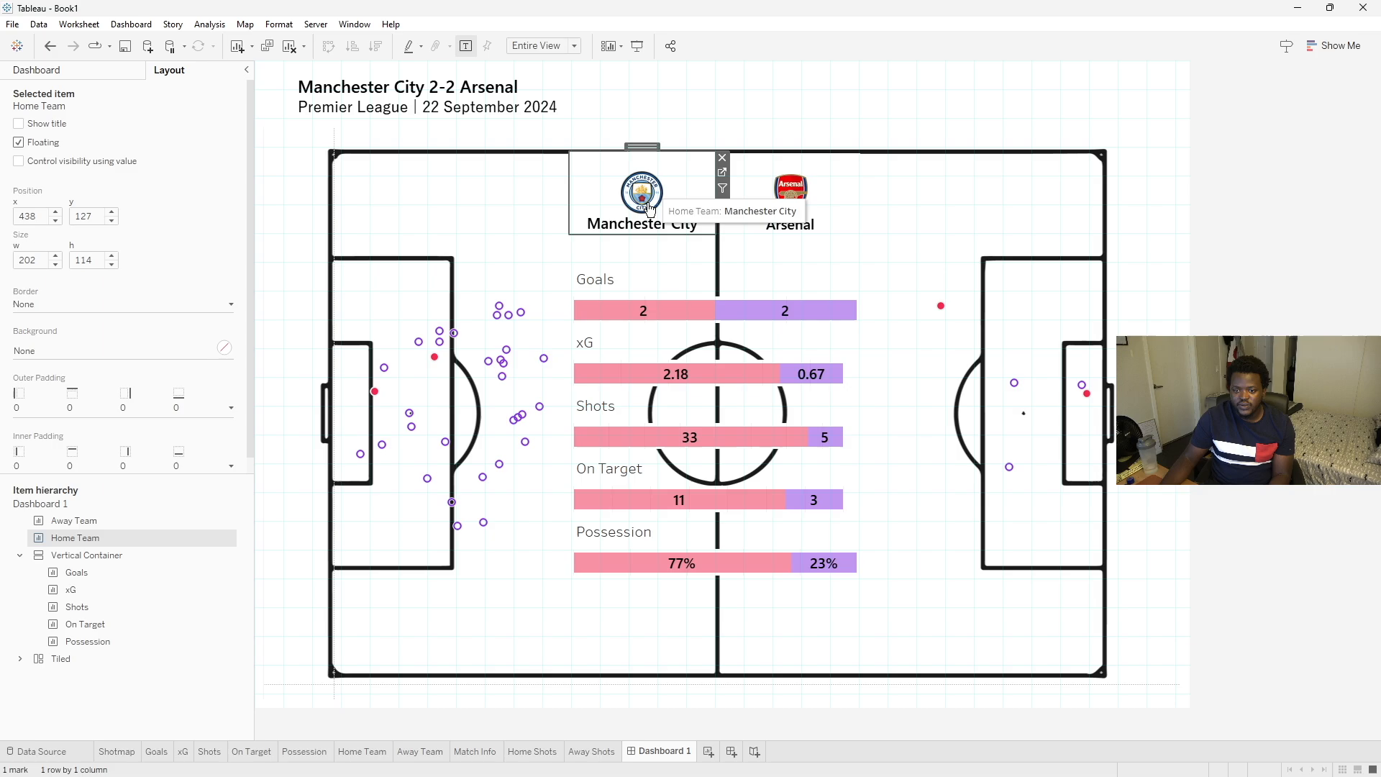
left_click_drag(652, 192, 642, 264)
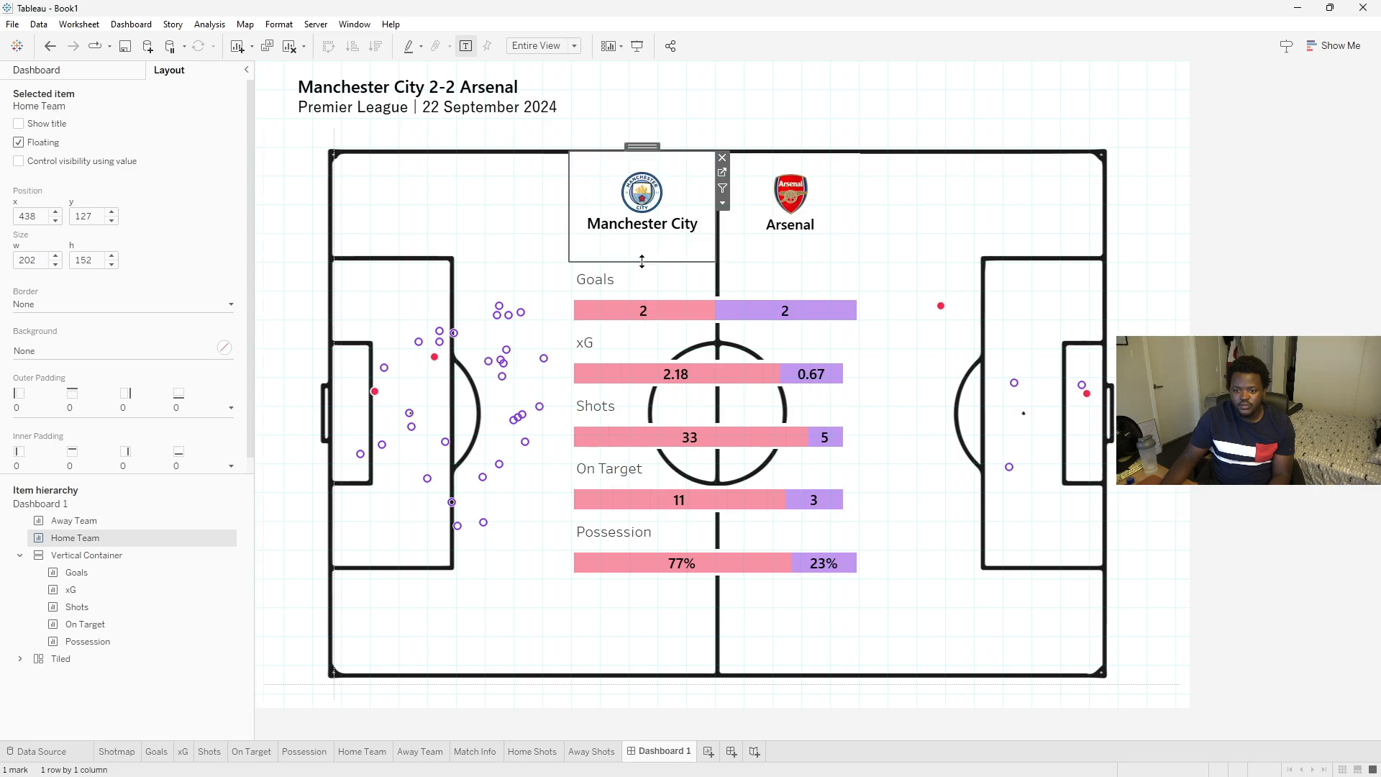
left_click(813, 215)
left_click_drag(812, 236, 811, 266)
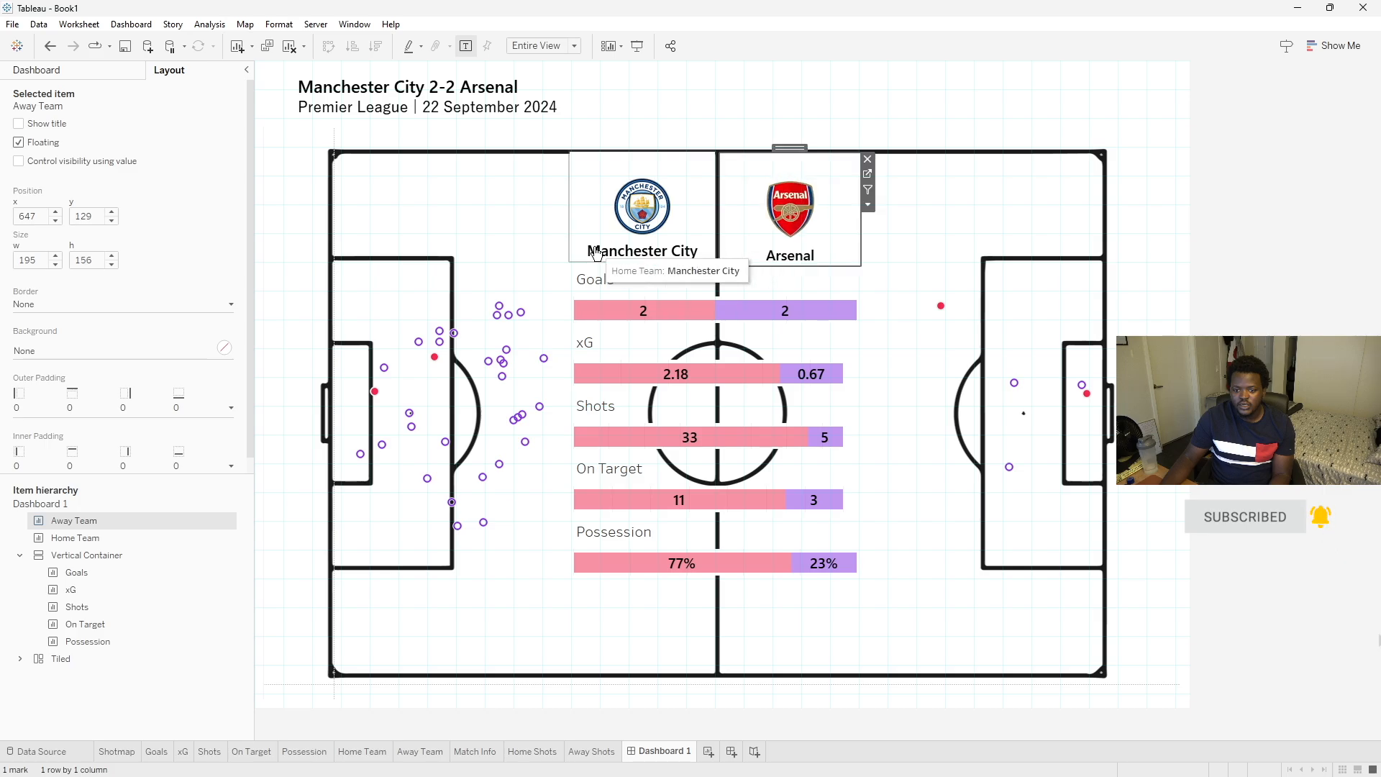
left_click(1286, 230)
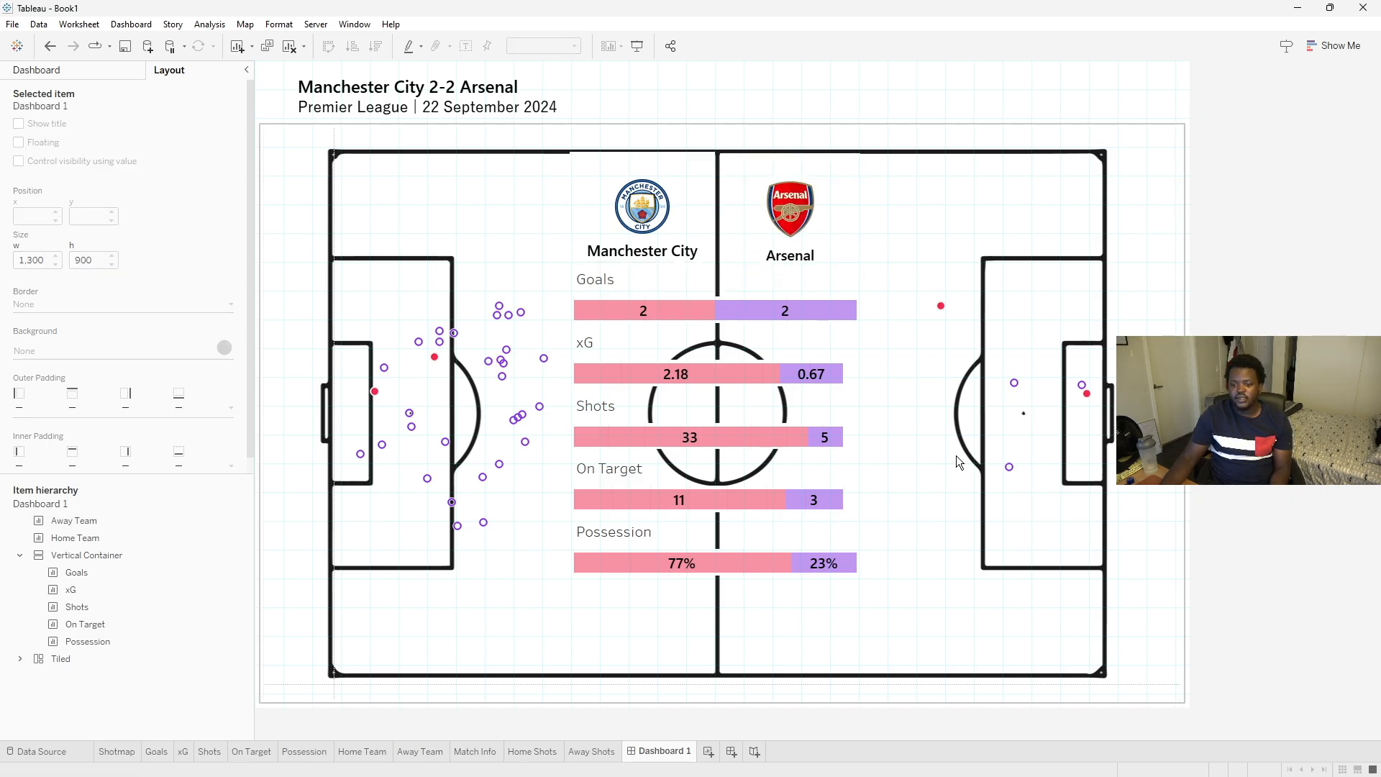
- Retitle the Goals sheet as GOALS, right-aligned, black, 12 pt Yu Gothic UI Semibold
mouse_move(863, 775)
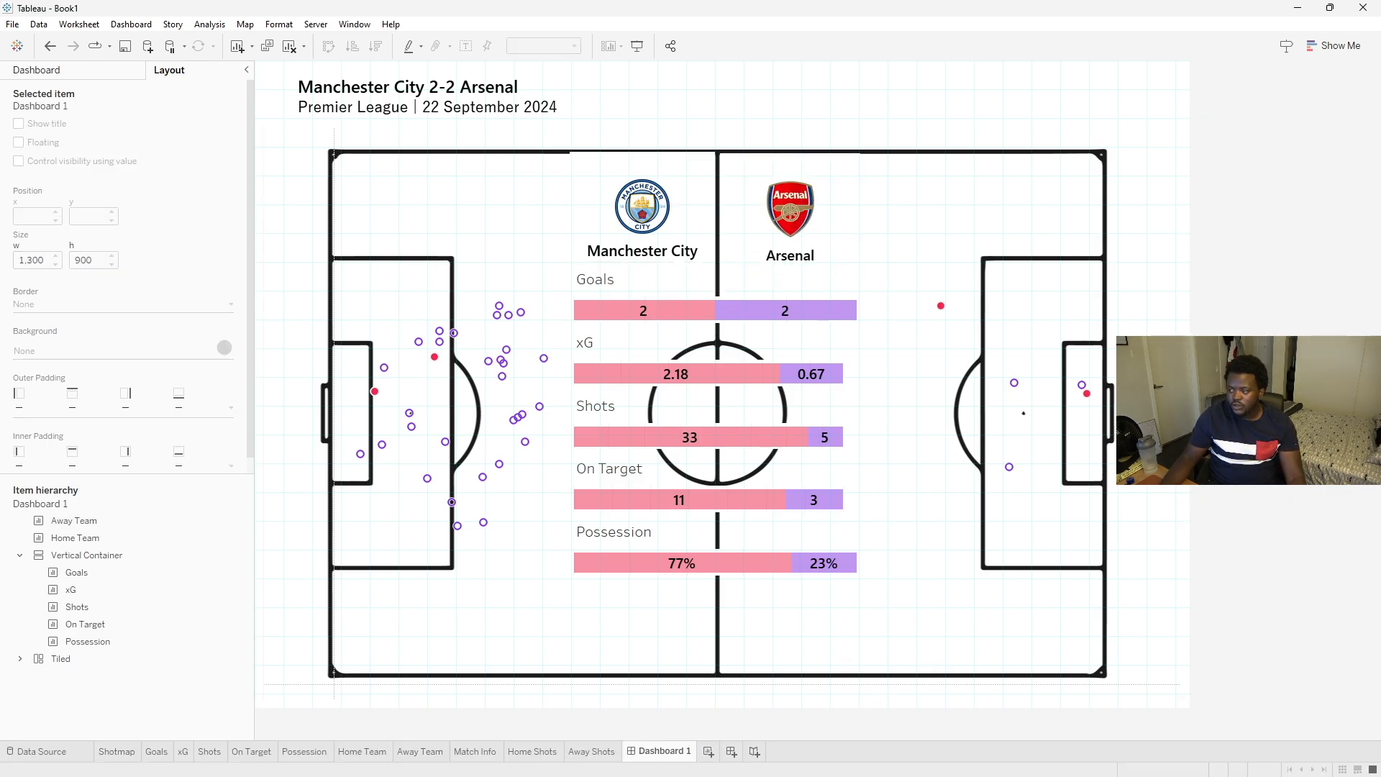
left_click_drag(1380, 118, 1082, 111)
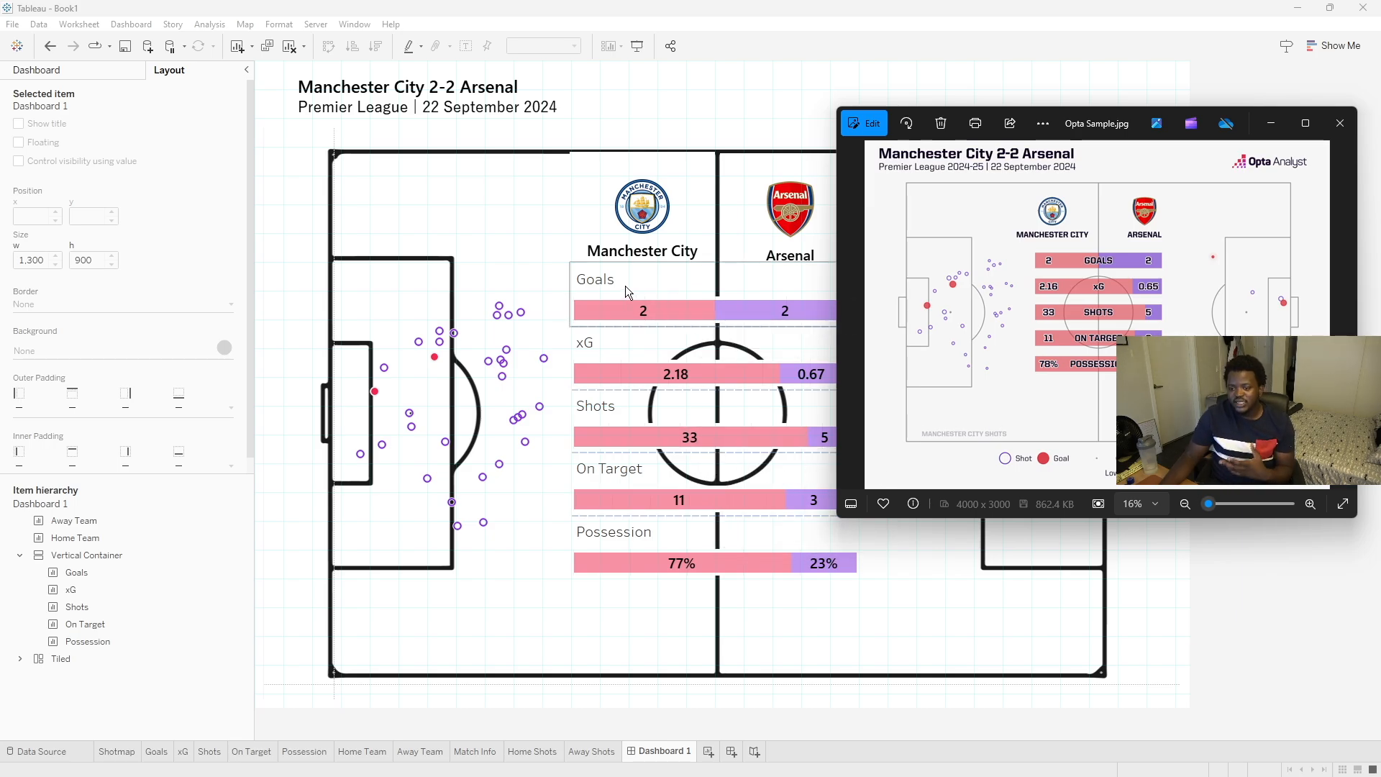
left_click_drag(1102, 130, 1111, 130)
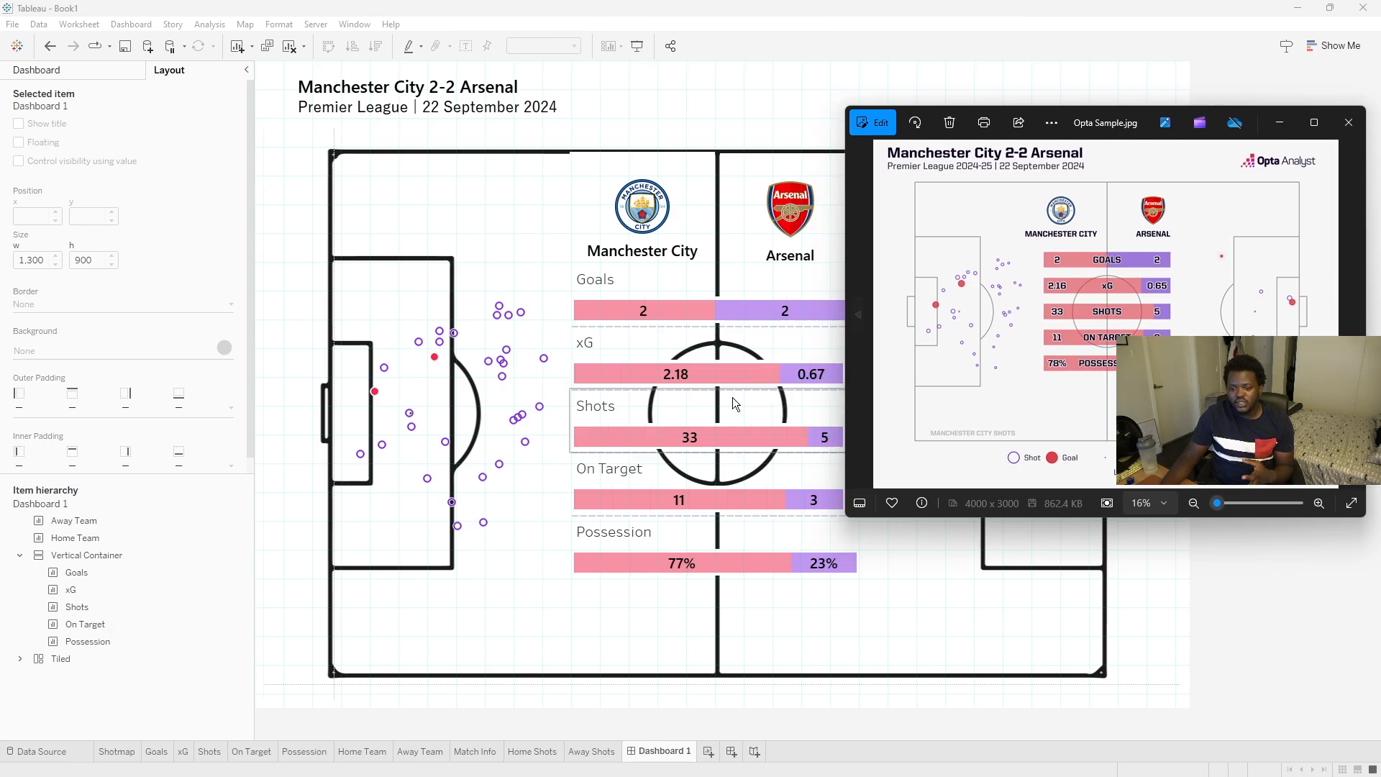
left_click(697, 276)
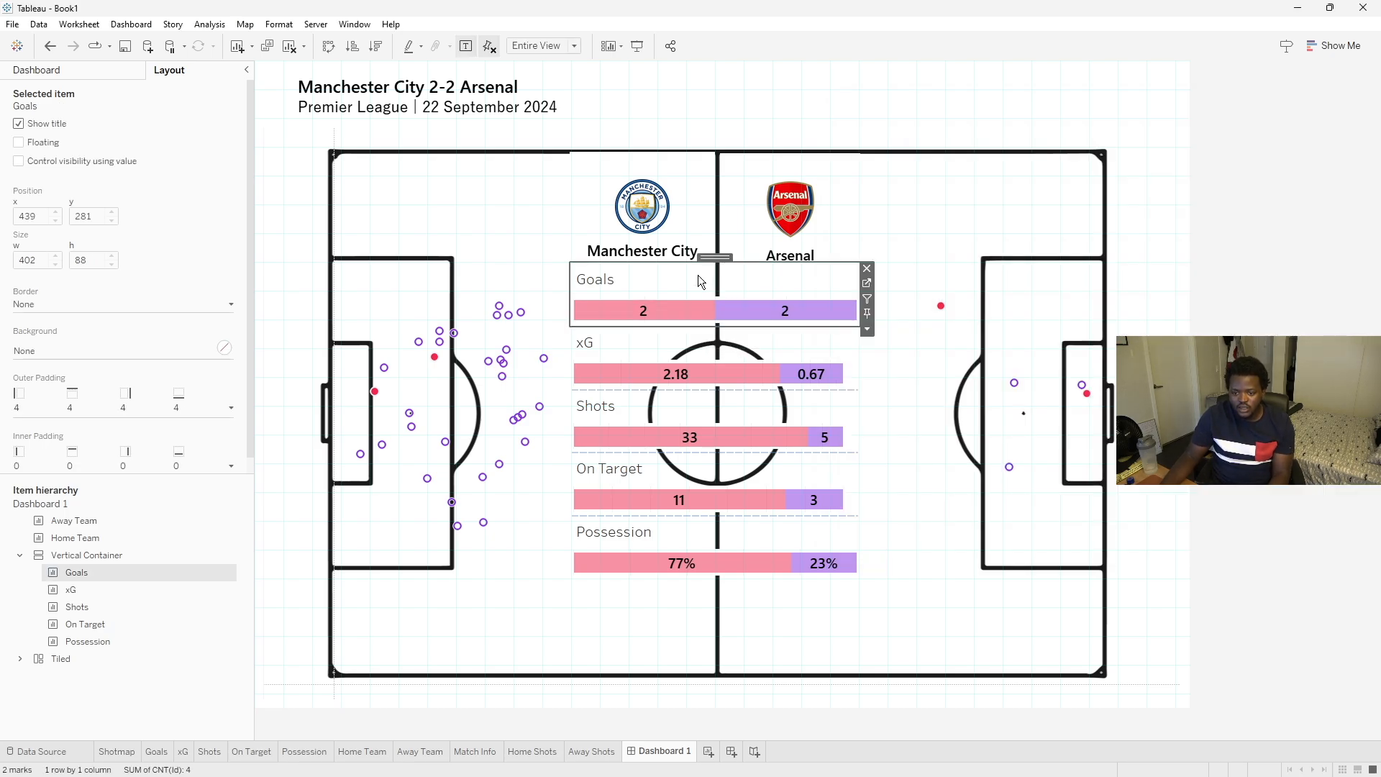
double_click(609, 282)
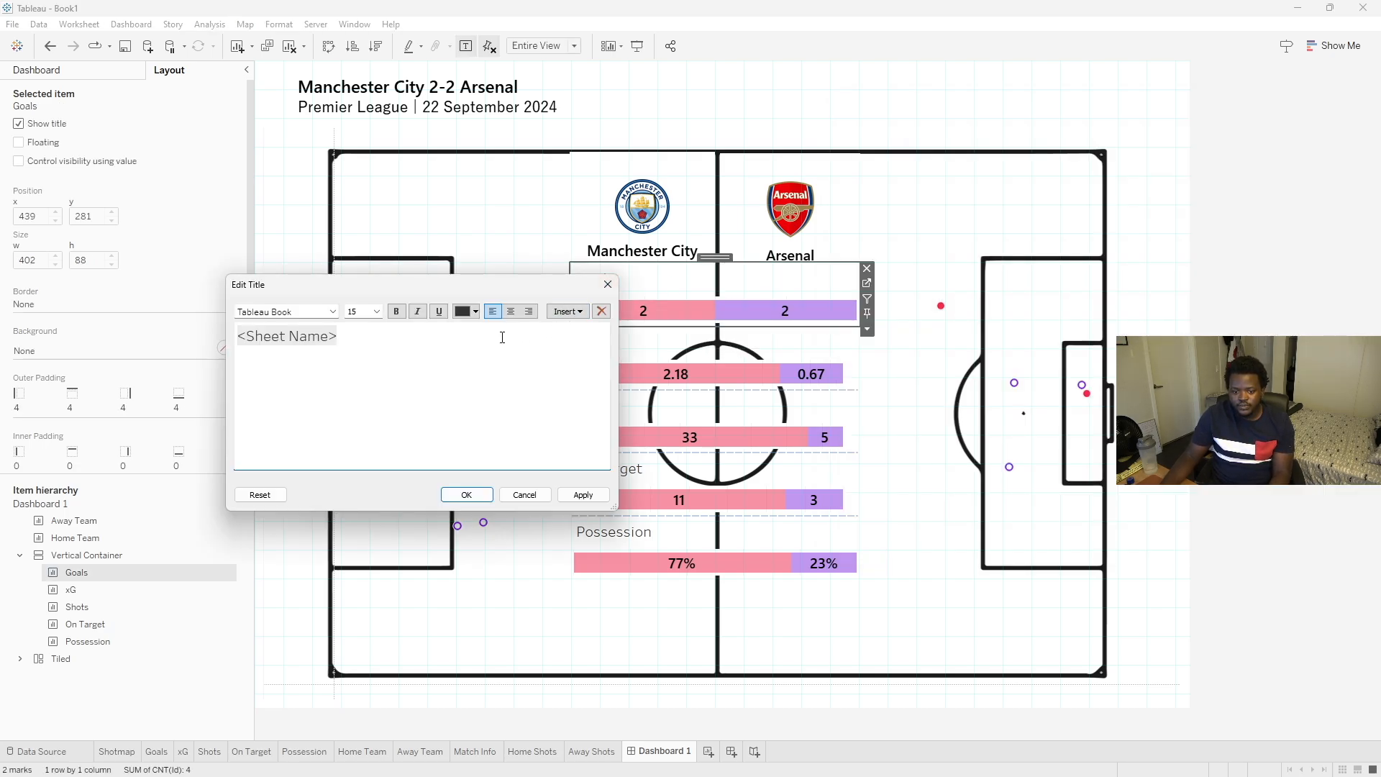
key("ctrl+a")
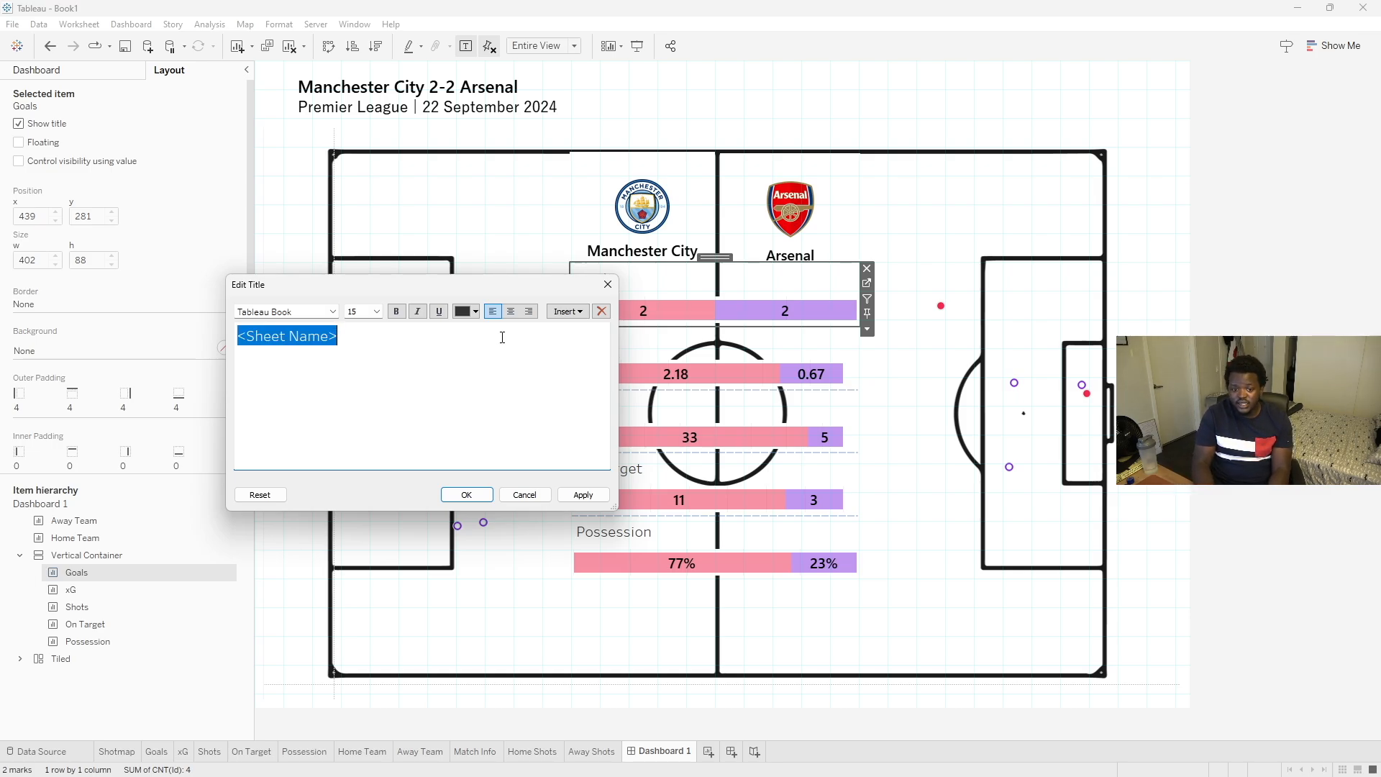
key("Caps_Lock")
type("GOALS")
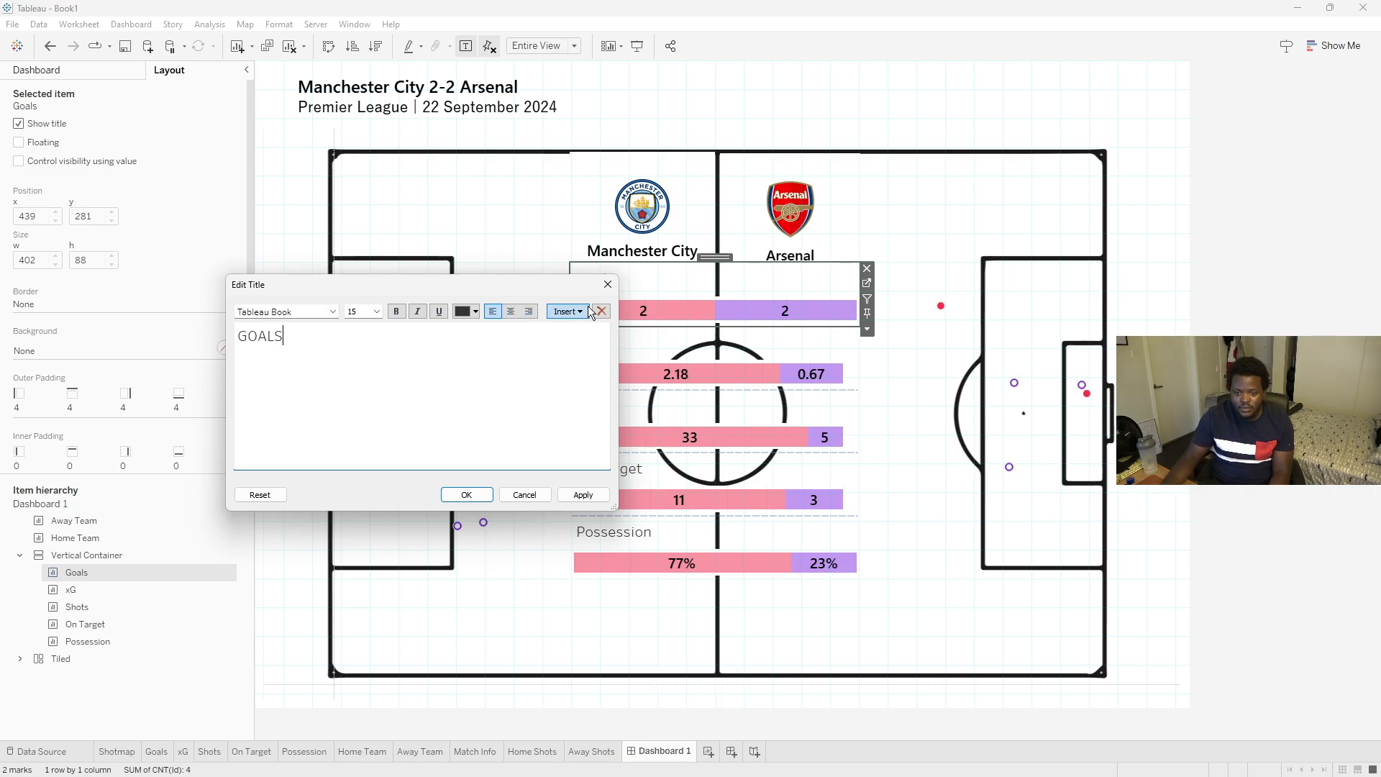
left_click(529, 310)
key("ctrl+a")
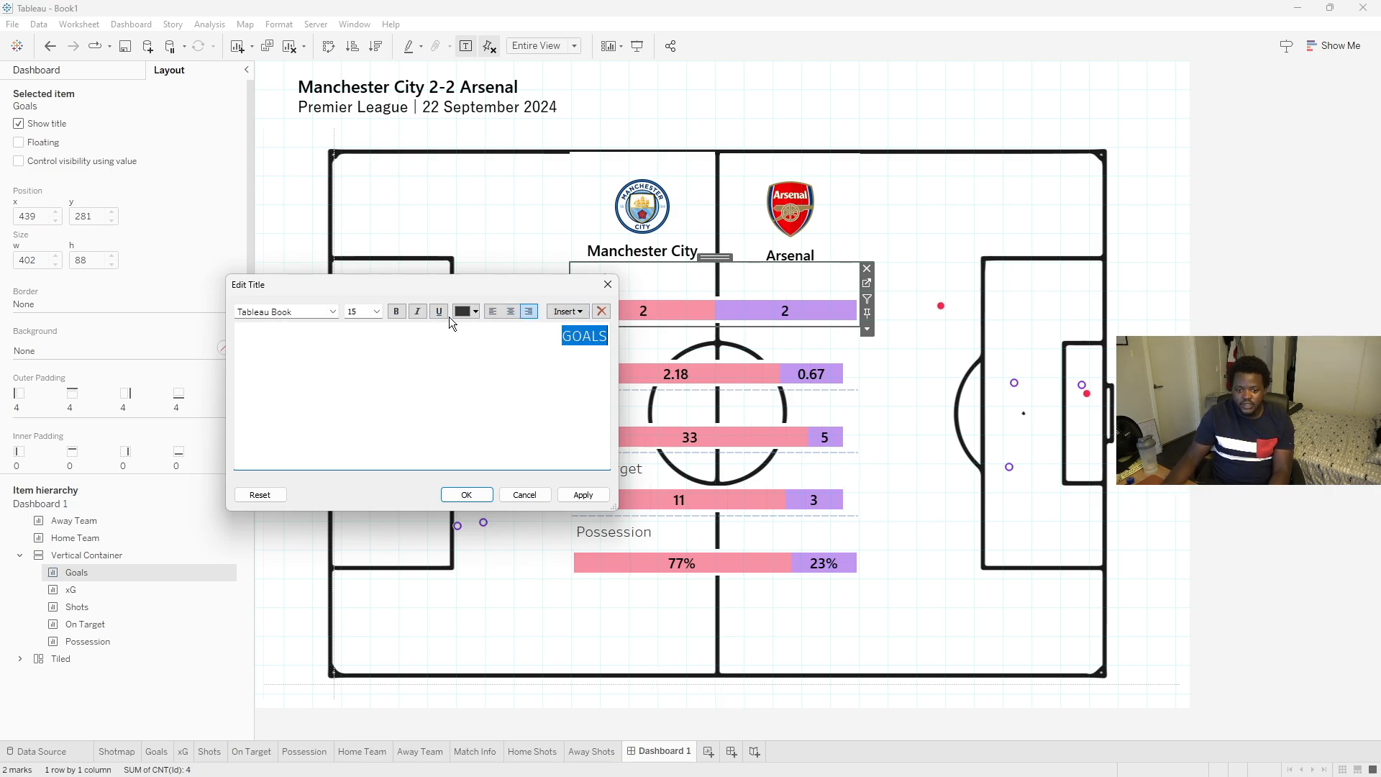
left_click(461, 313)
left_click(462, 328)
left_click(377, 311)
left_click(366, 358)
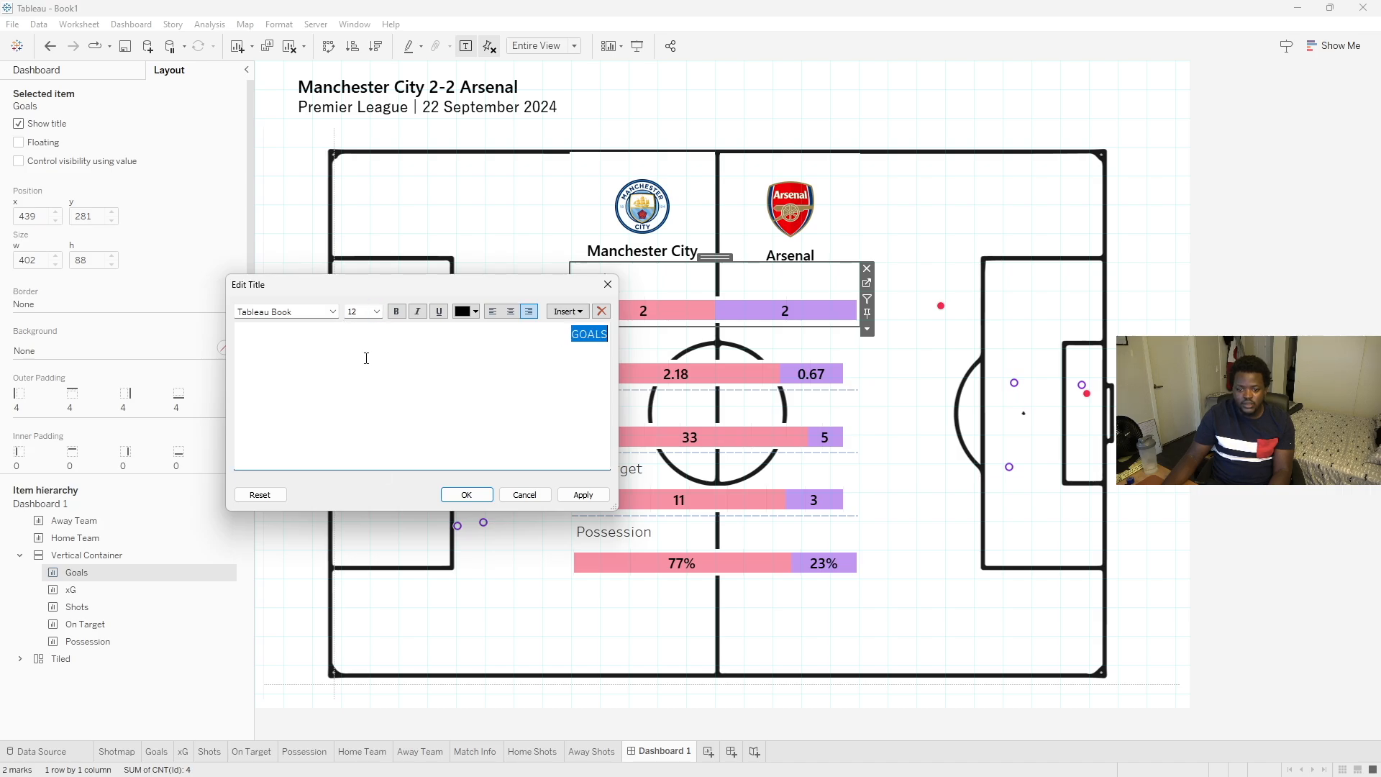
left_click(332, 314)
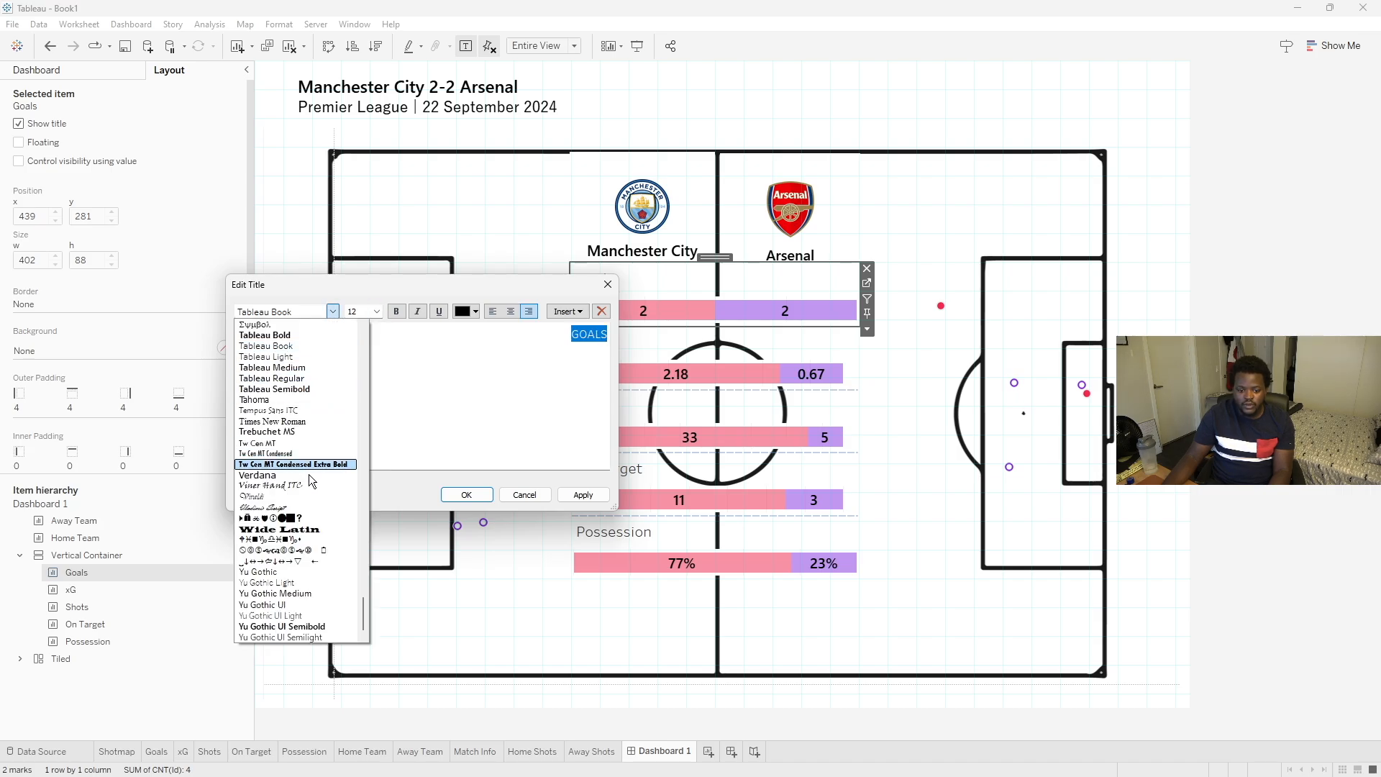
left_click(276, 627)
left_click(466, 495)
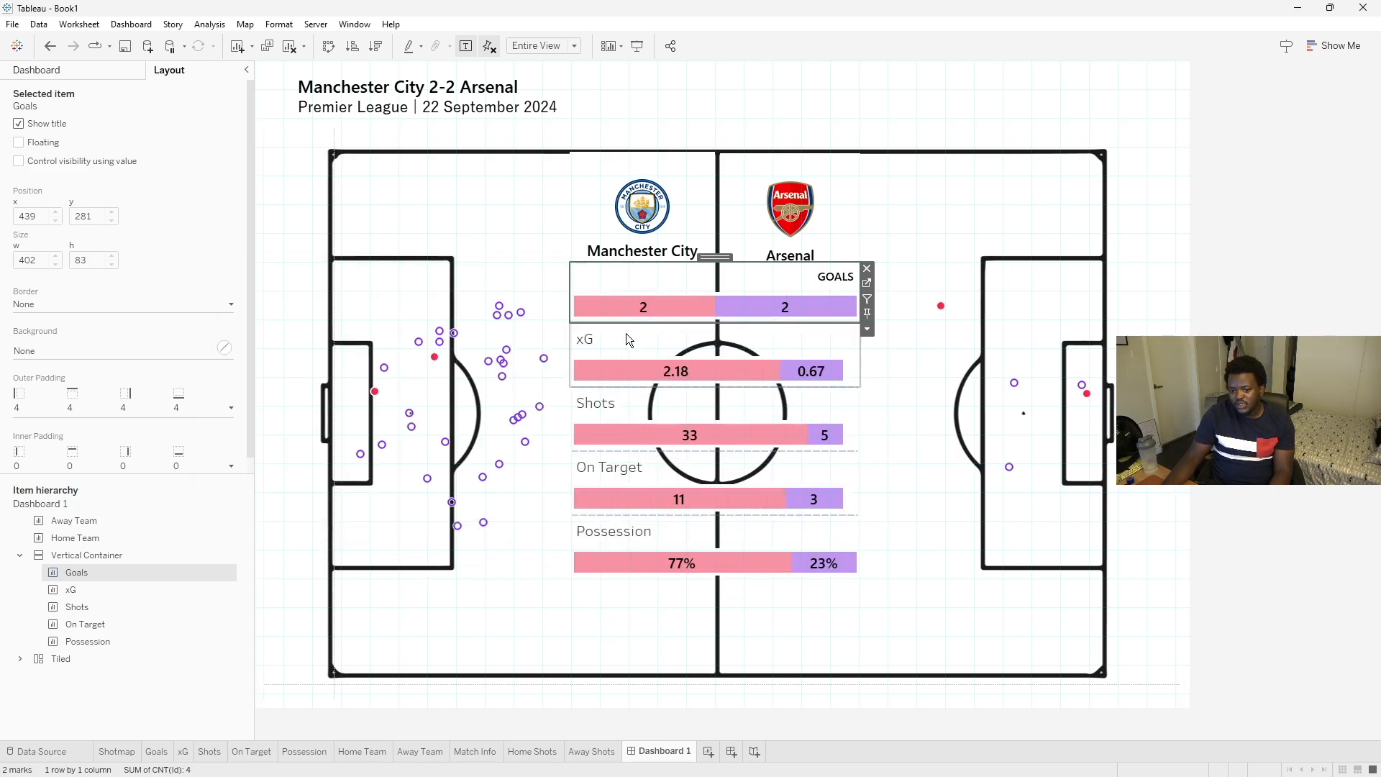
- Compare the restyled stat titles against the Opta reference image
left_click(1040, 757)
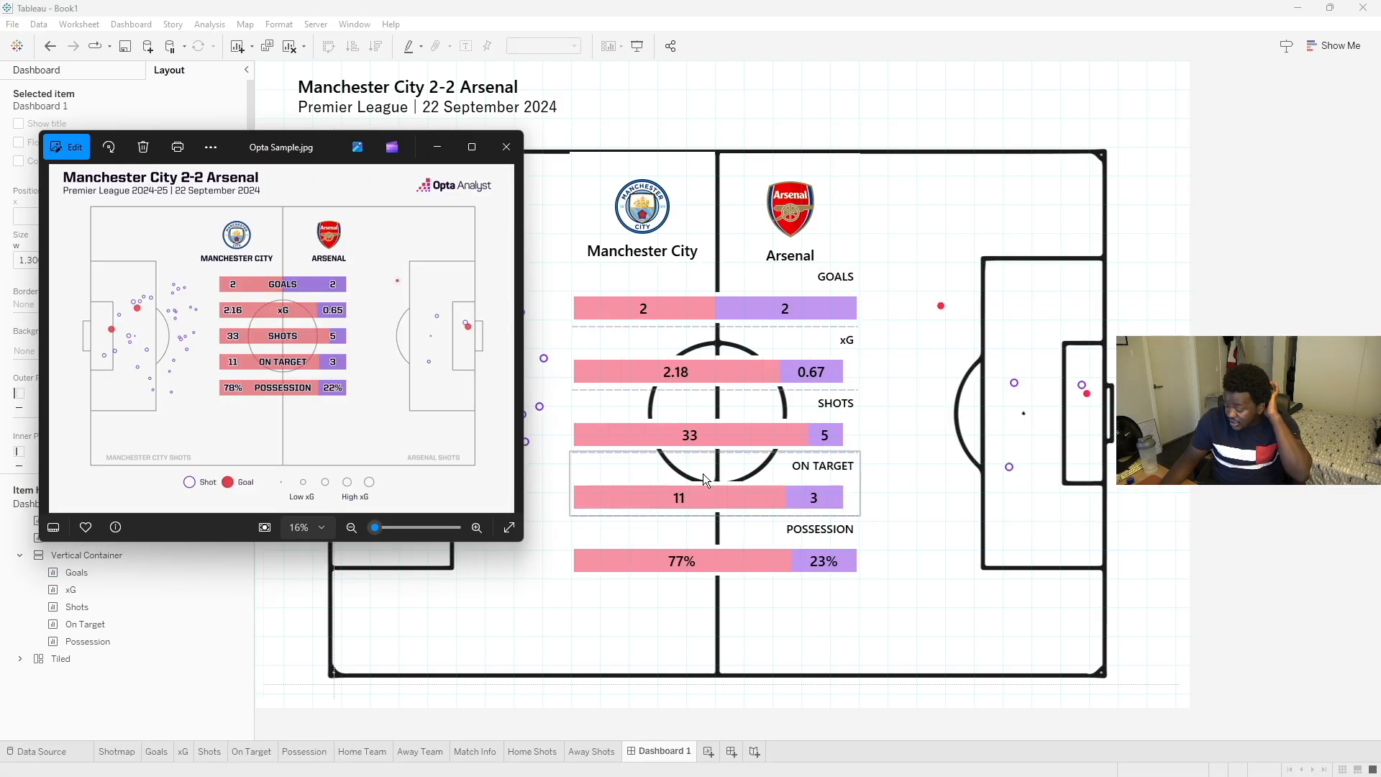
left_click(573, 461)
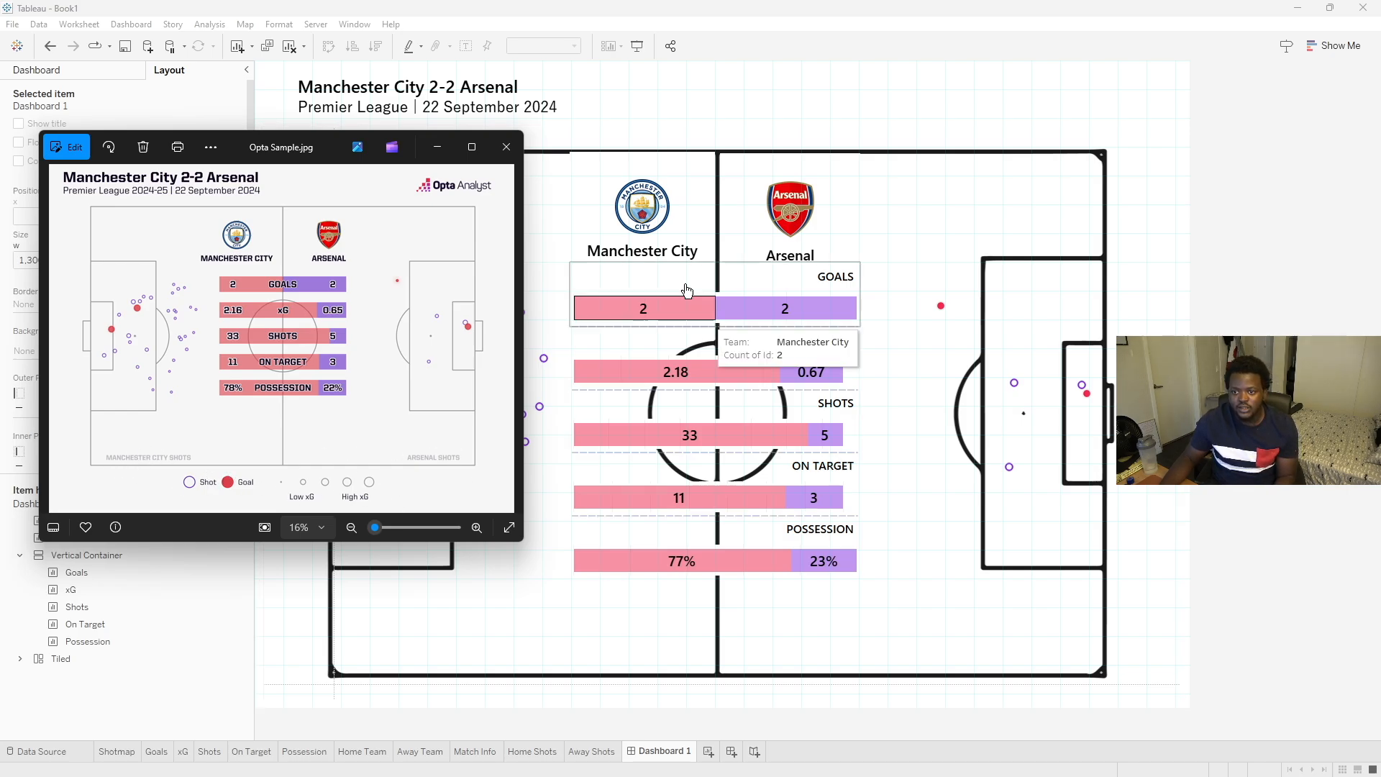
left_click(795, 3)
left_click(53, 72)
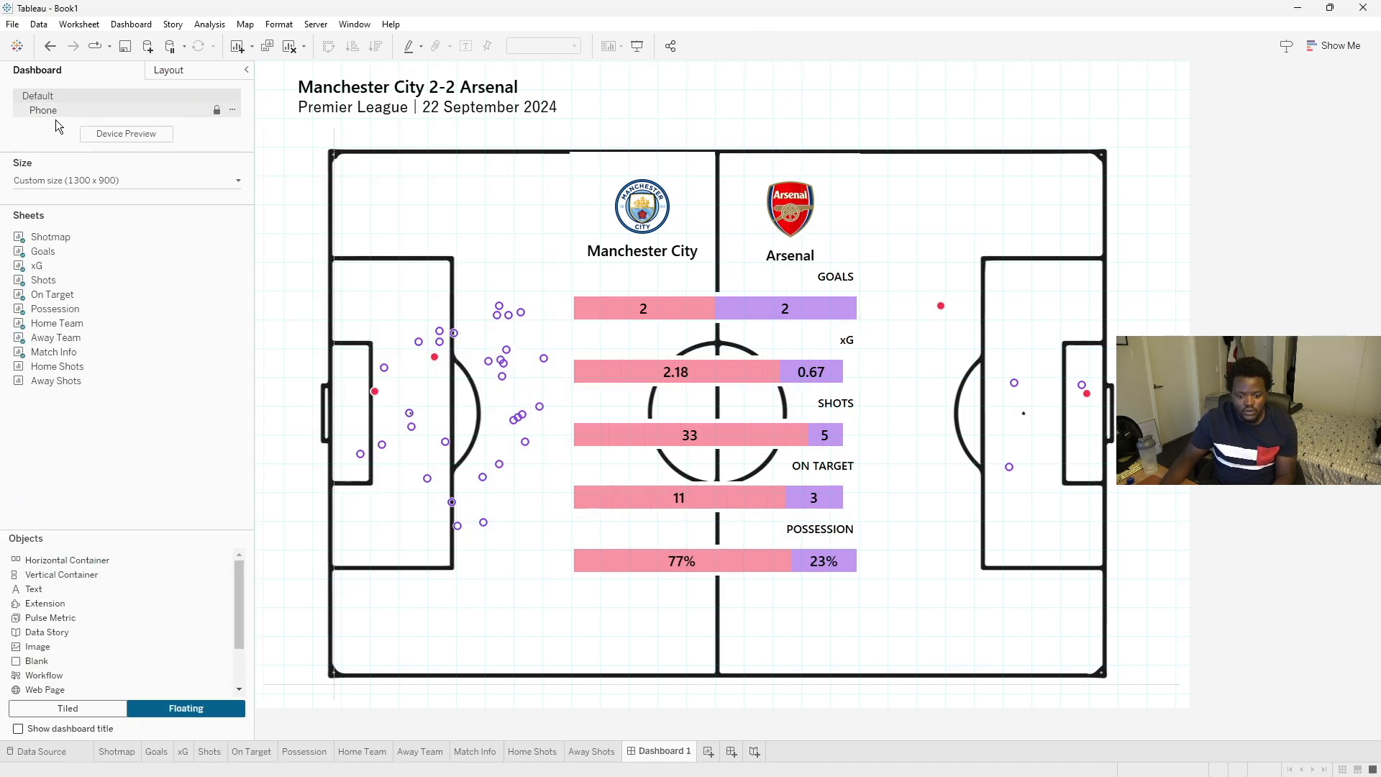
- Add the Home Shots sheet floating, hide its title and shrink it into the pitch's bottom-left corner
mouse_move(167, 650)
left_mouse_down()
mouse_move(374, 667)
mouse_move(203, 642)
mouse_move(305, 628)
left_mouse_up()
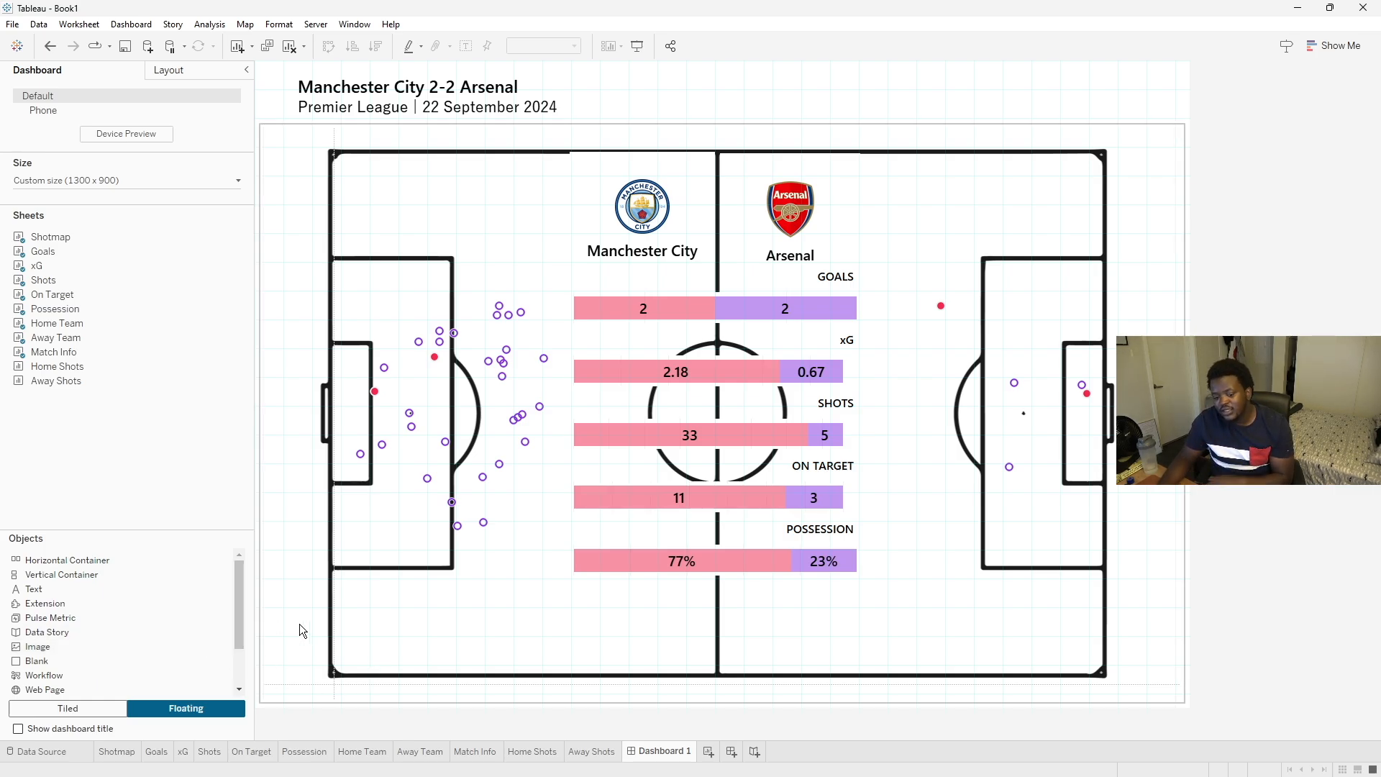
left_click_drag(81, 372, 359, 453)
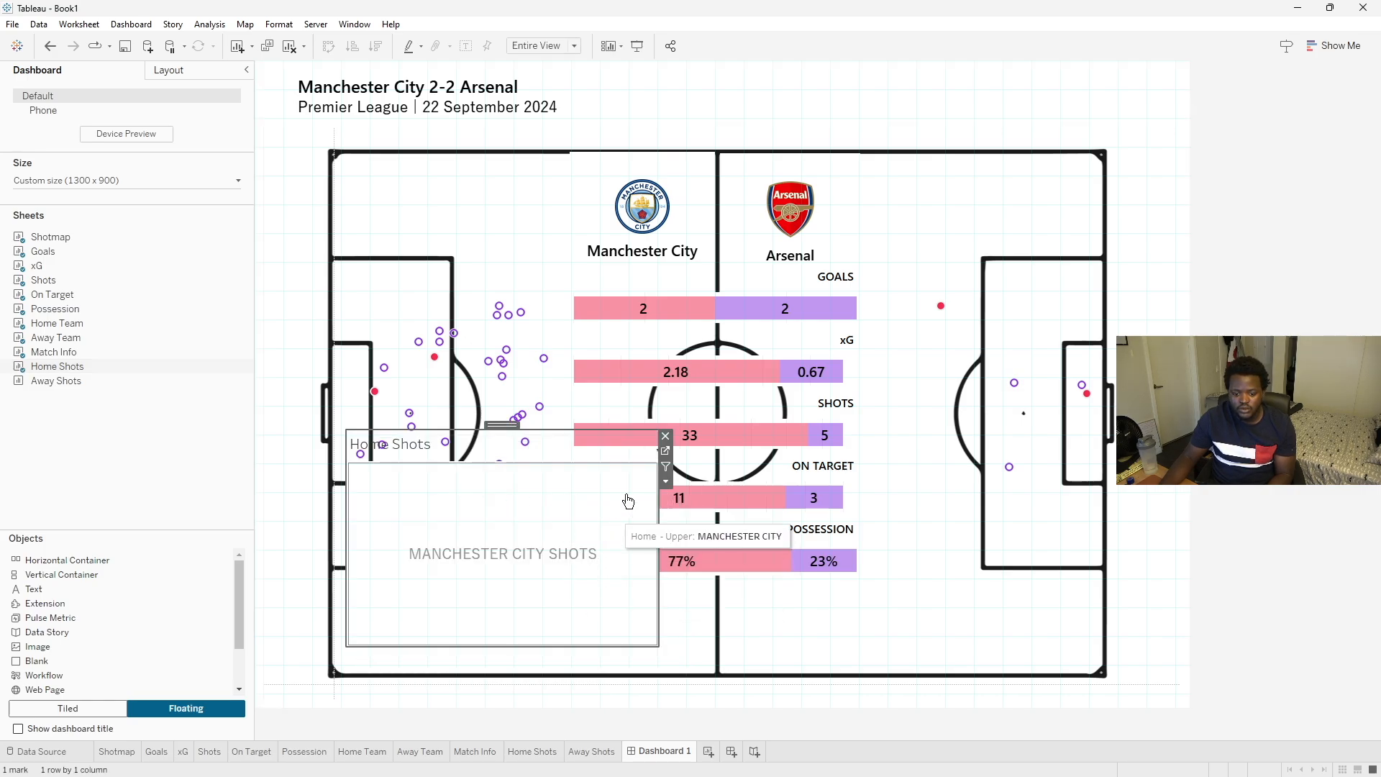
left_click(665, 482)
left_click(688, 502)
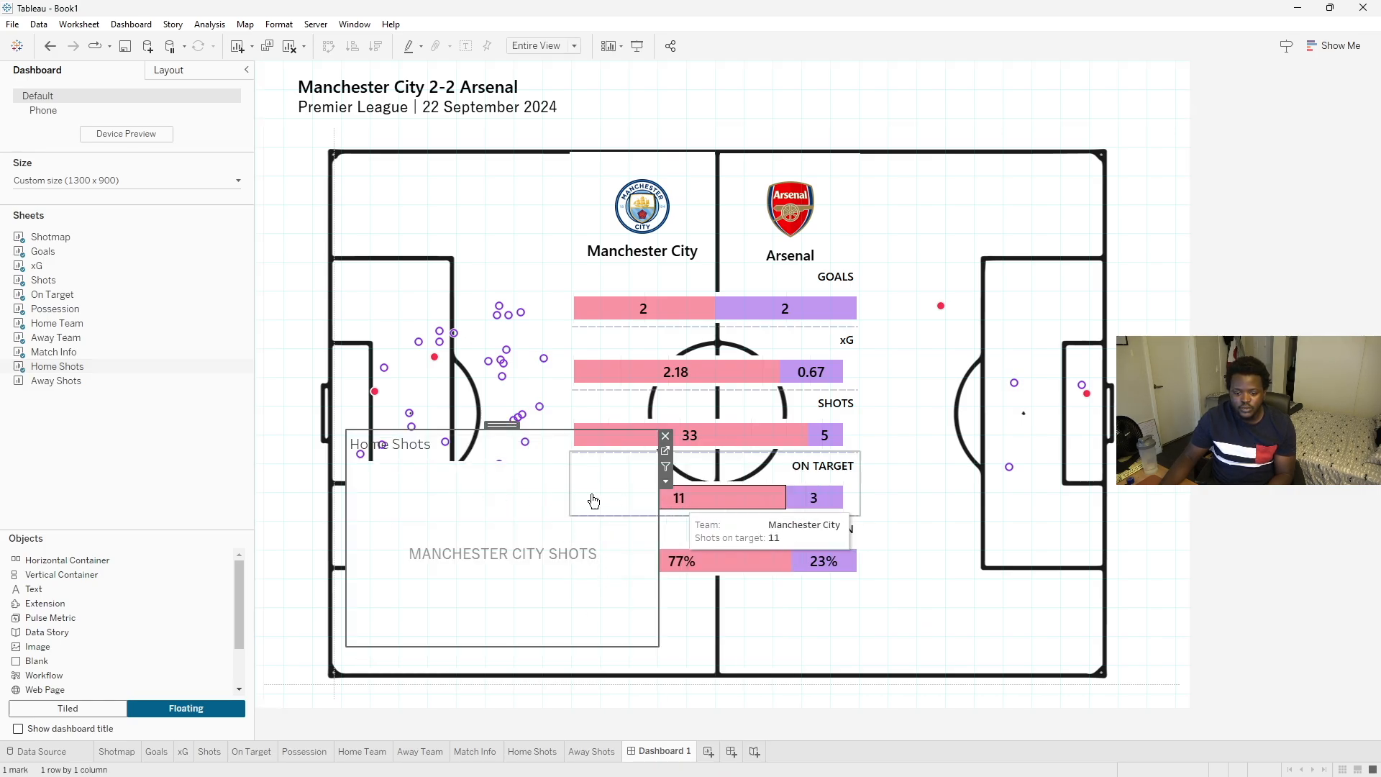
left_click_drag(533, 429, 527, 598)
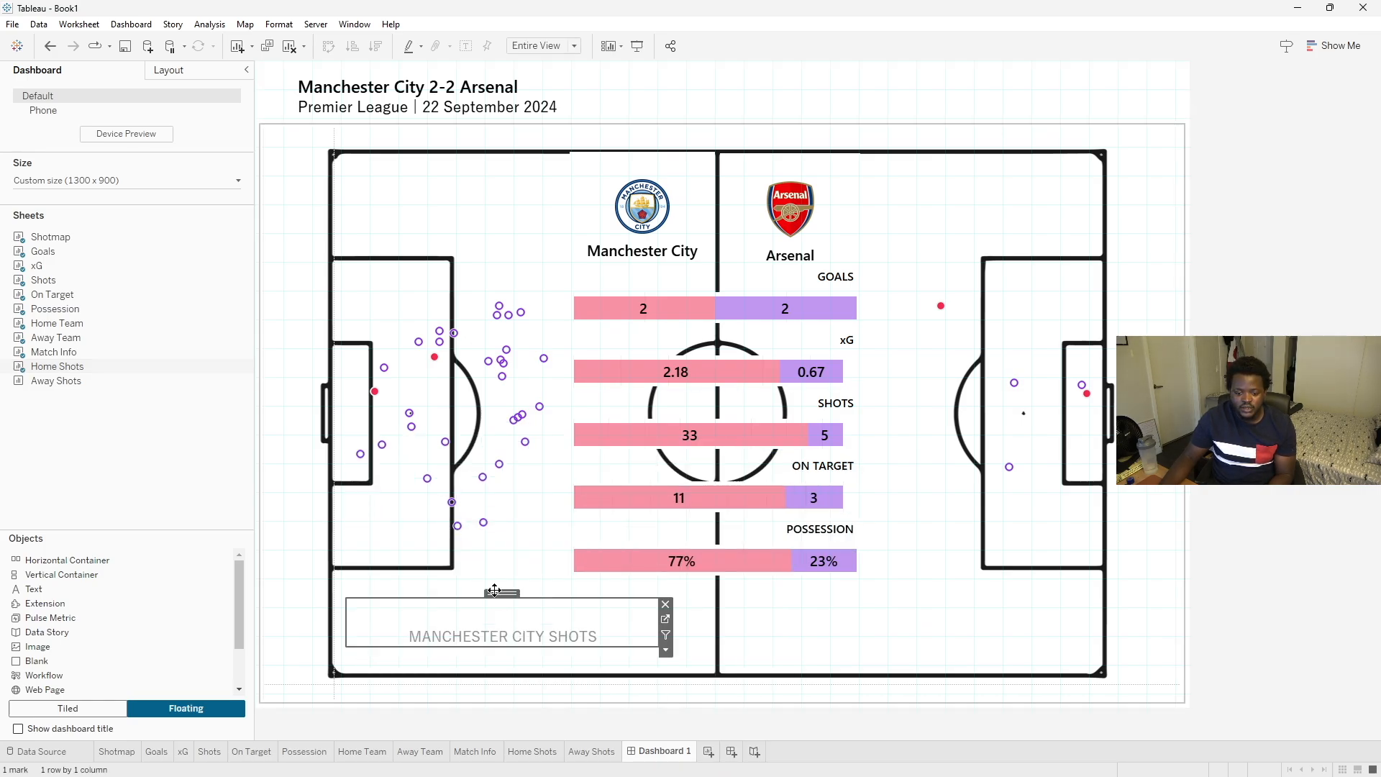
left_click(495, 594)
left_click(496, 593)
left_click_drag(488, 628, 486, 623)
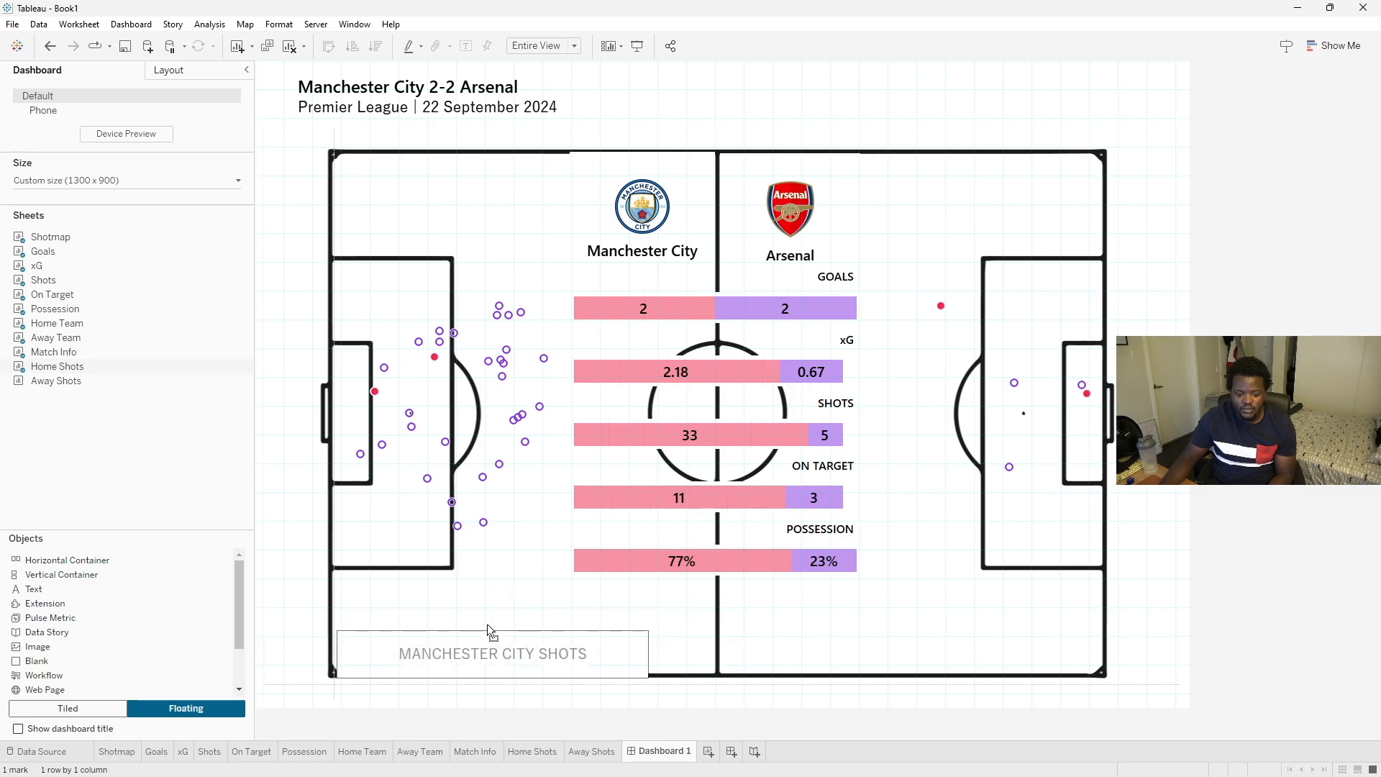
left_click_drag(645, 658, 571, 657)
left_click_drag(478, 627, 455, 626)
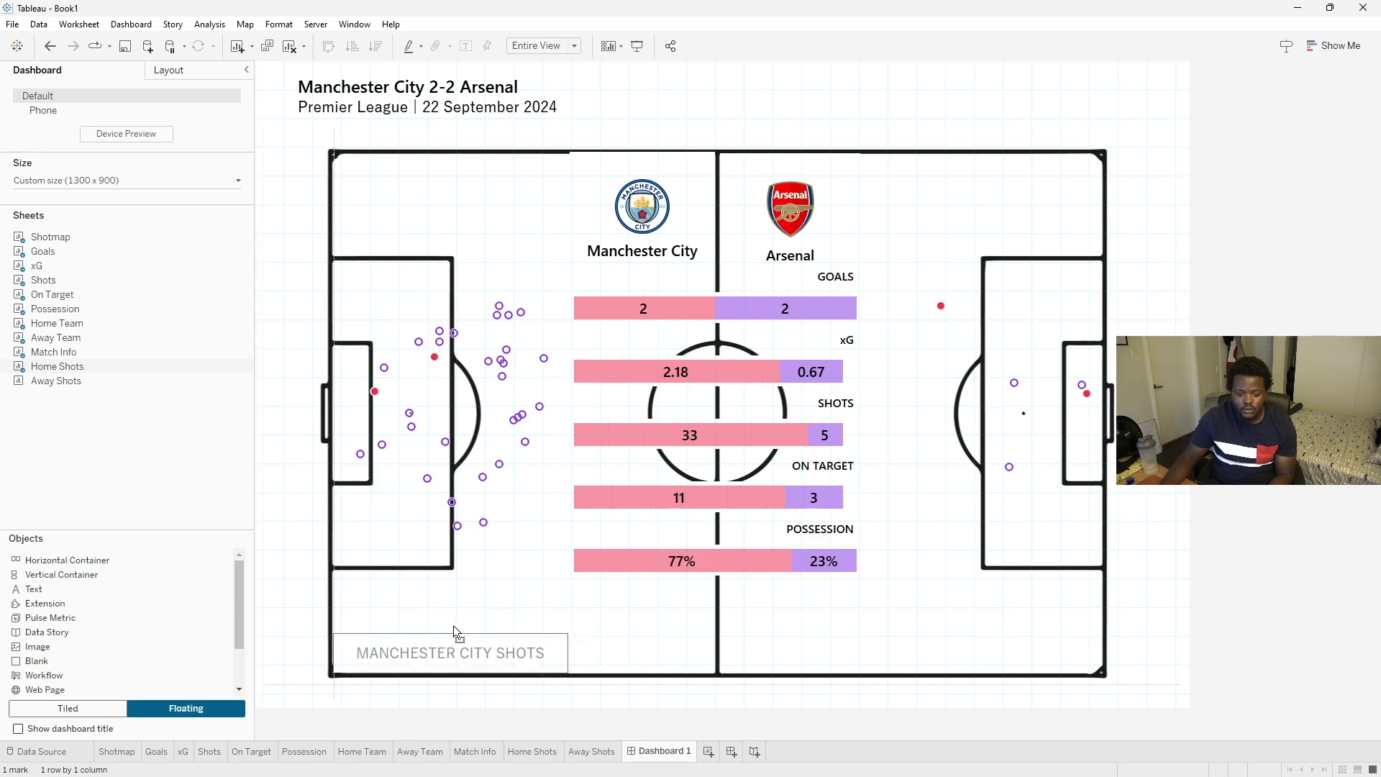
left_click(453, 624)
- Add the Away Shots sheet floating, hide its title and shrink it into the pitch's bottom-right corner
left_click_drag(258, 402, 800, 461)
left_click(1120, 513)
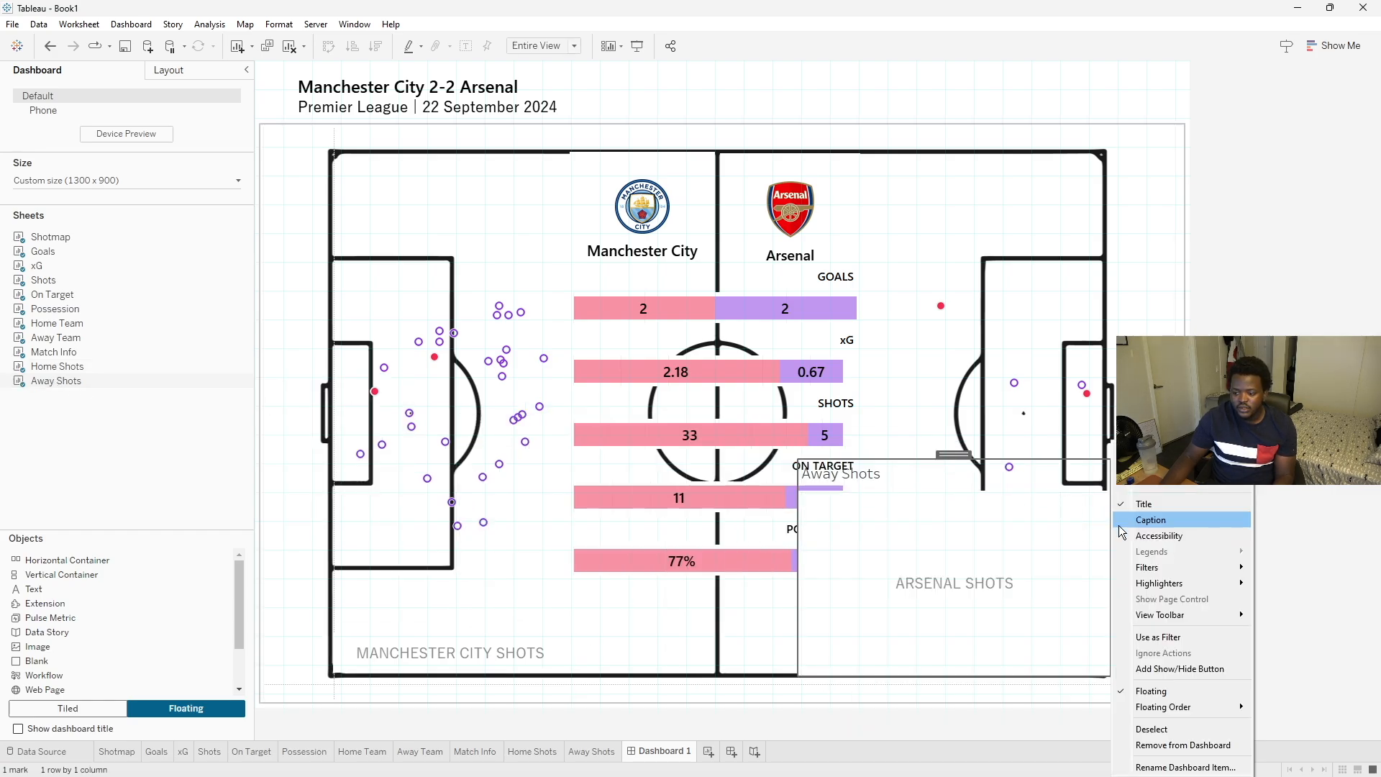
left_click(1150, 502)
left_click_drag(1005, 460, 958, 631)
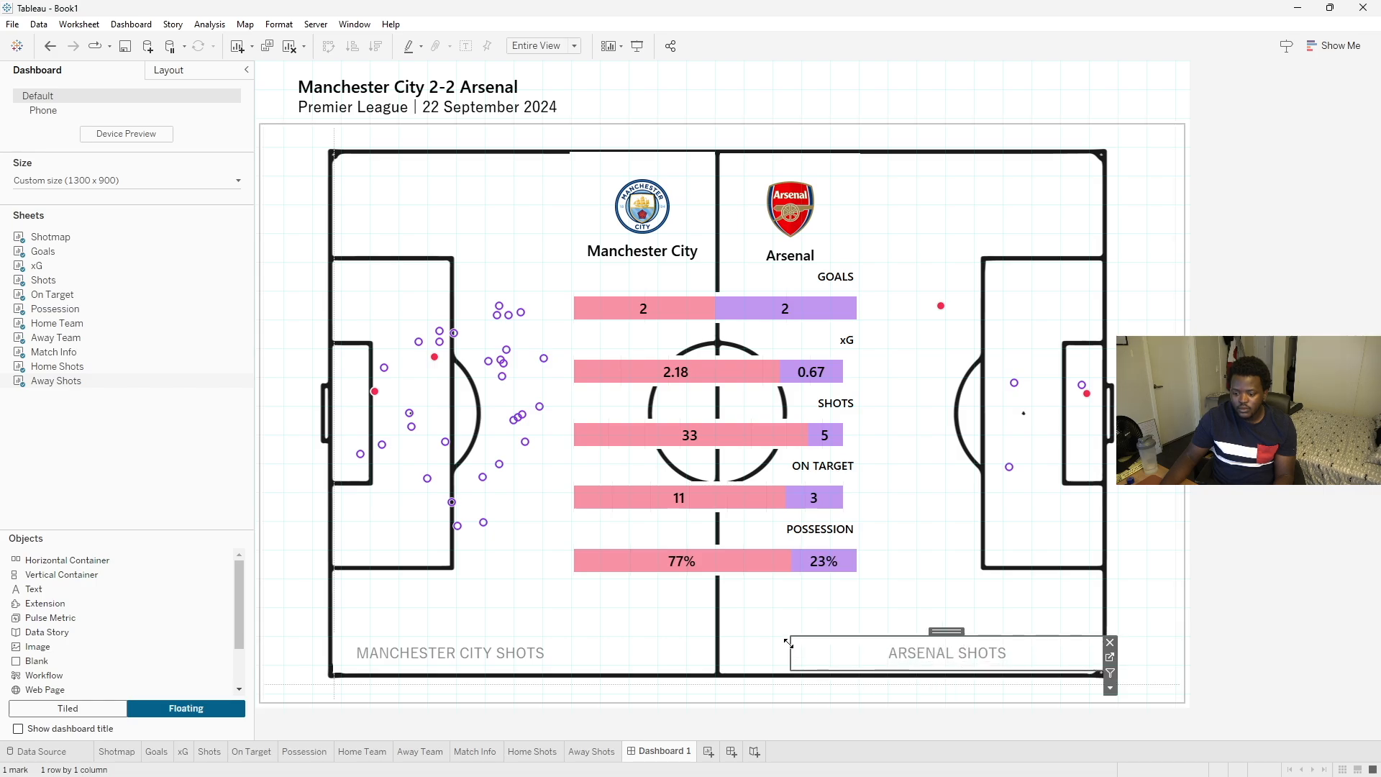
left_click_drag(788, 646, 914, 648)
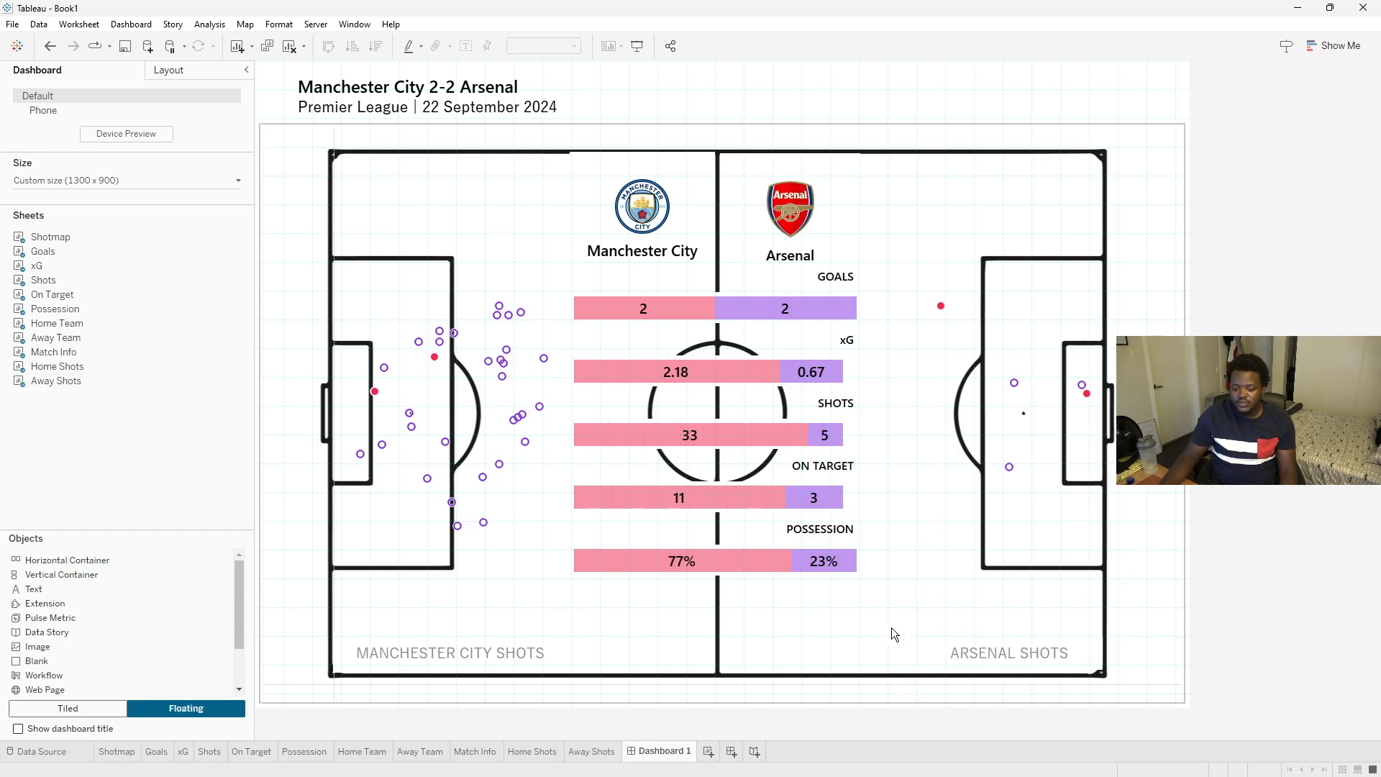
- Compare the dashboard against the Opta Sample reference image
left_click(1041, 759)
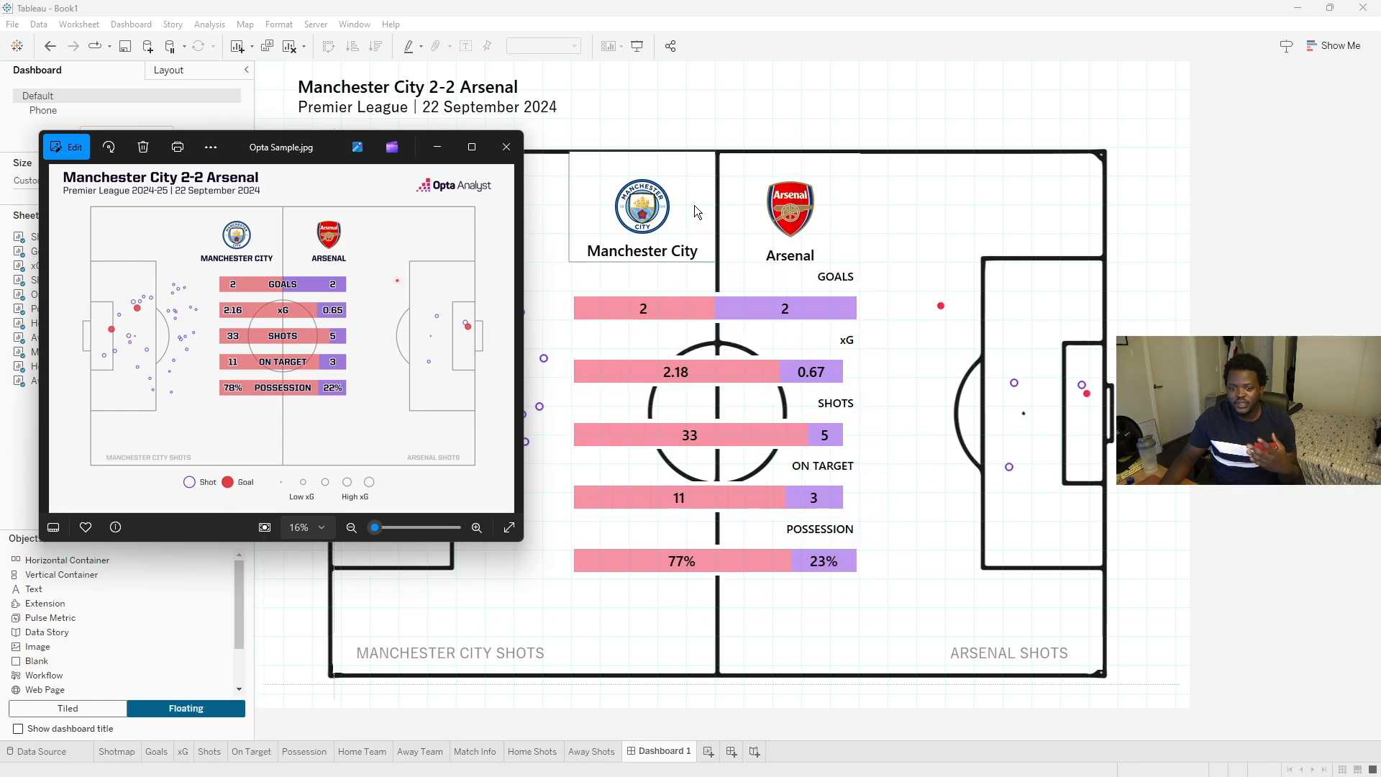
mouse_move(687, 448)
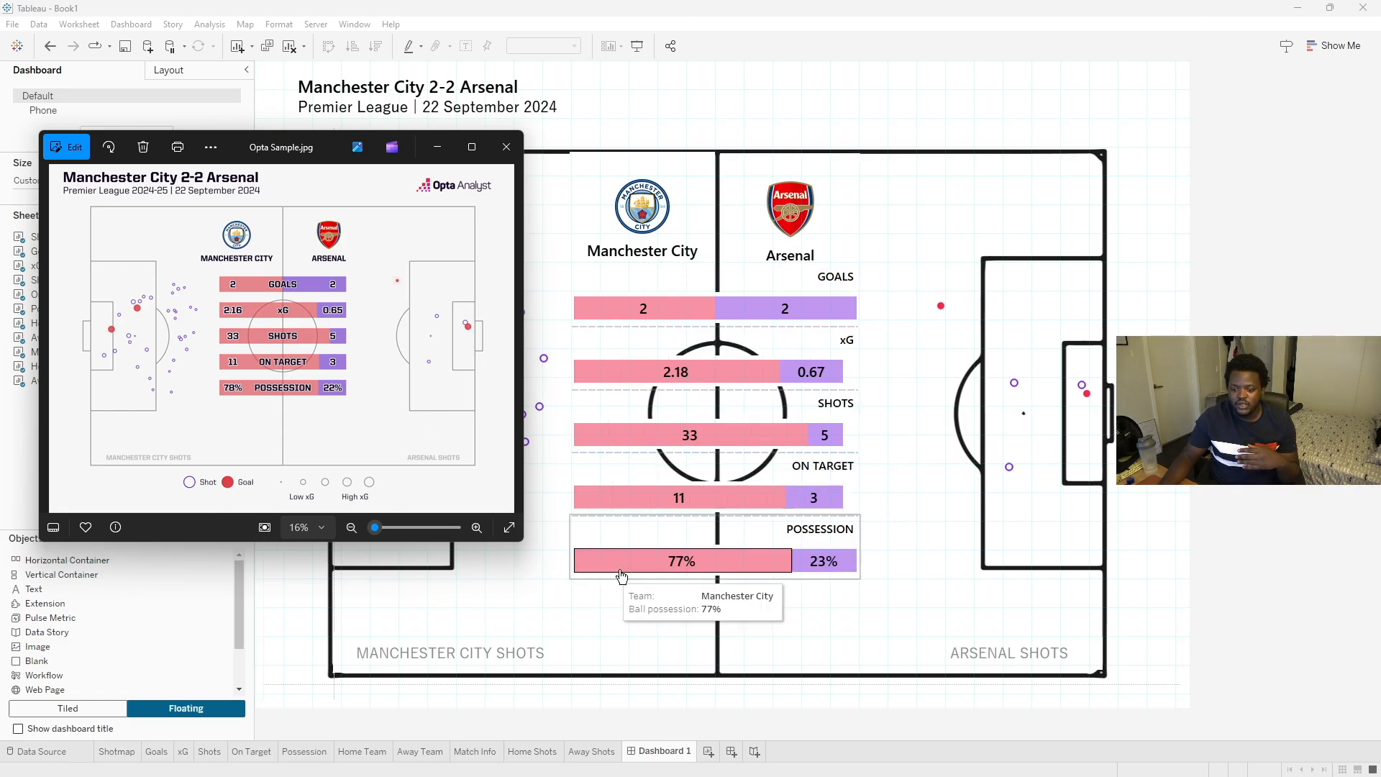
left_click(297, 8)
- Turn off the dashboard grid
left_click(131, 24)
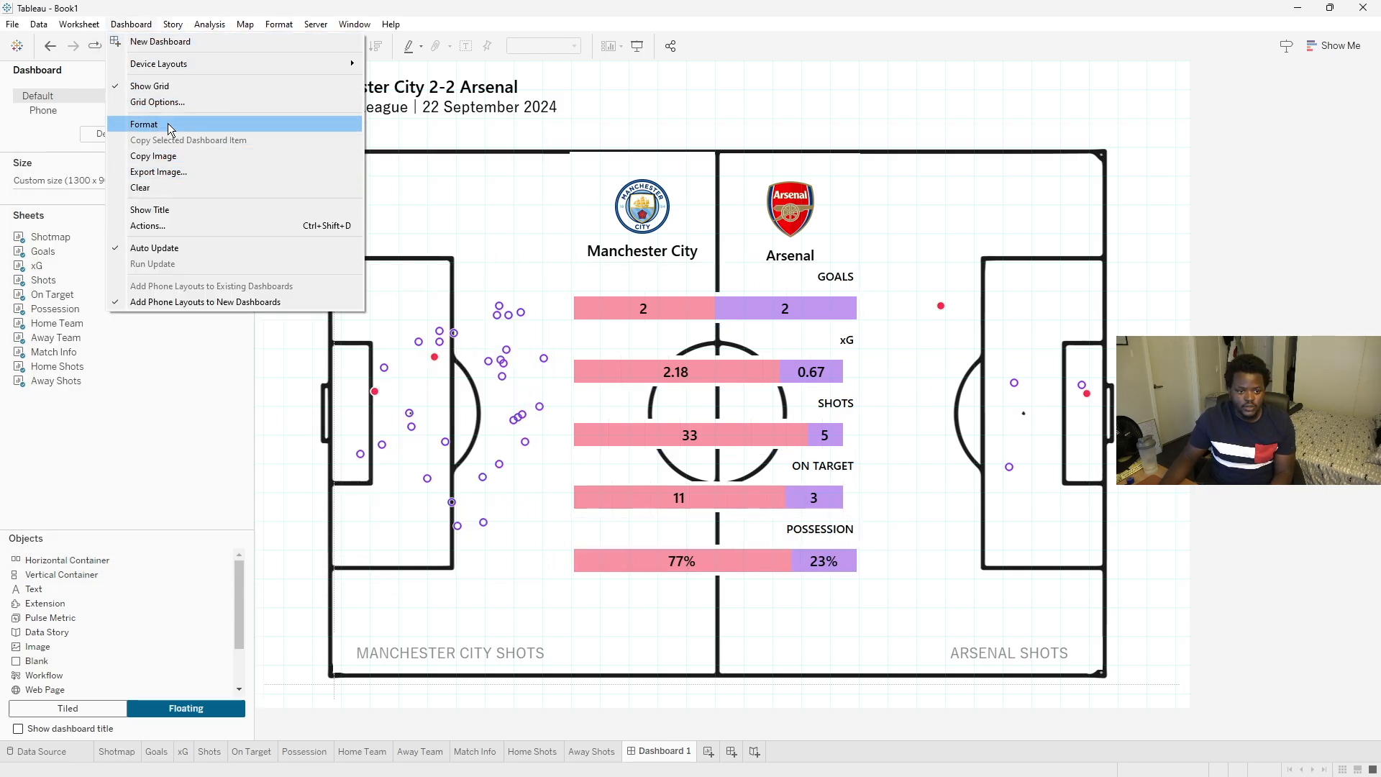
left_click(166, 88)
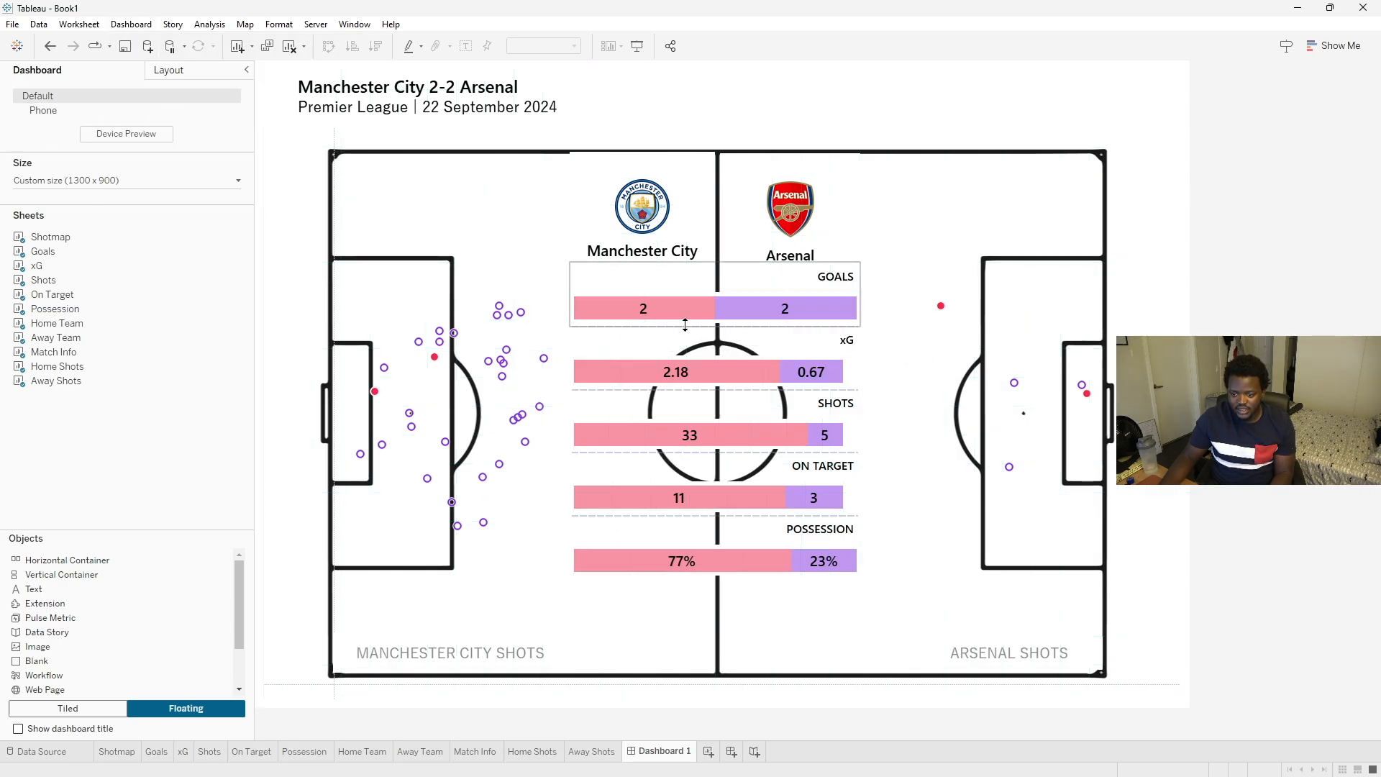
right_click(636, 277)
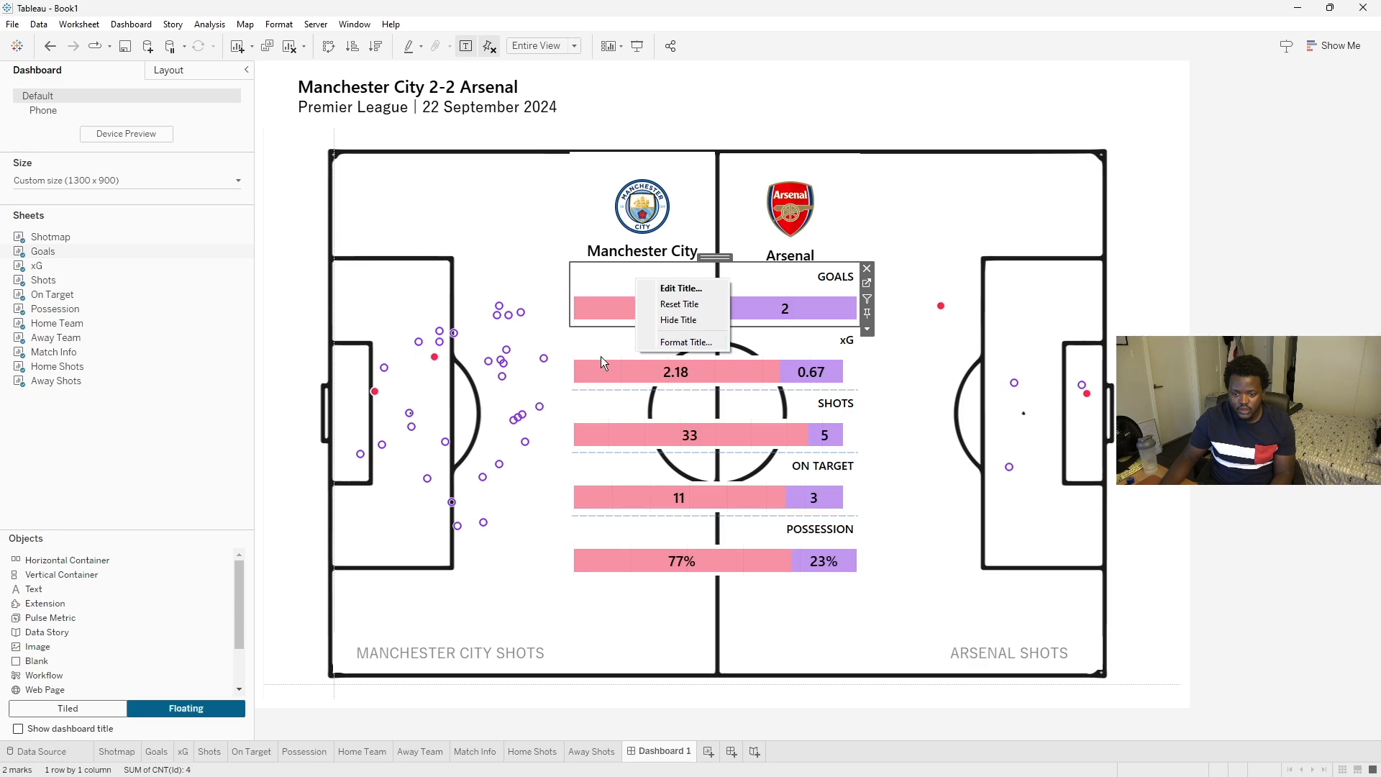
- Set the worksheet shading of the Manchester City and Arsenal logo sheets to None
right_click(581, 175)
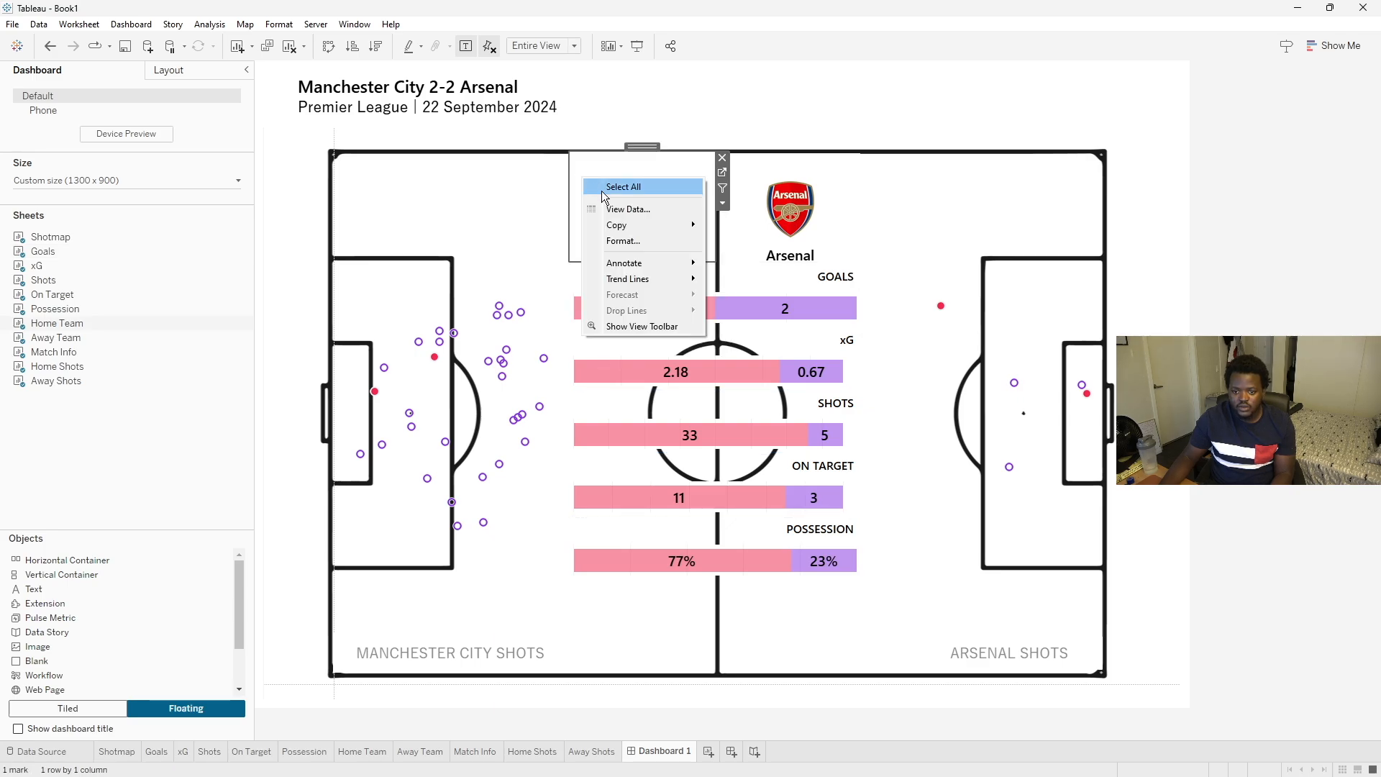
left_click(627, 243)
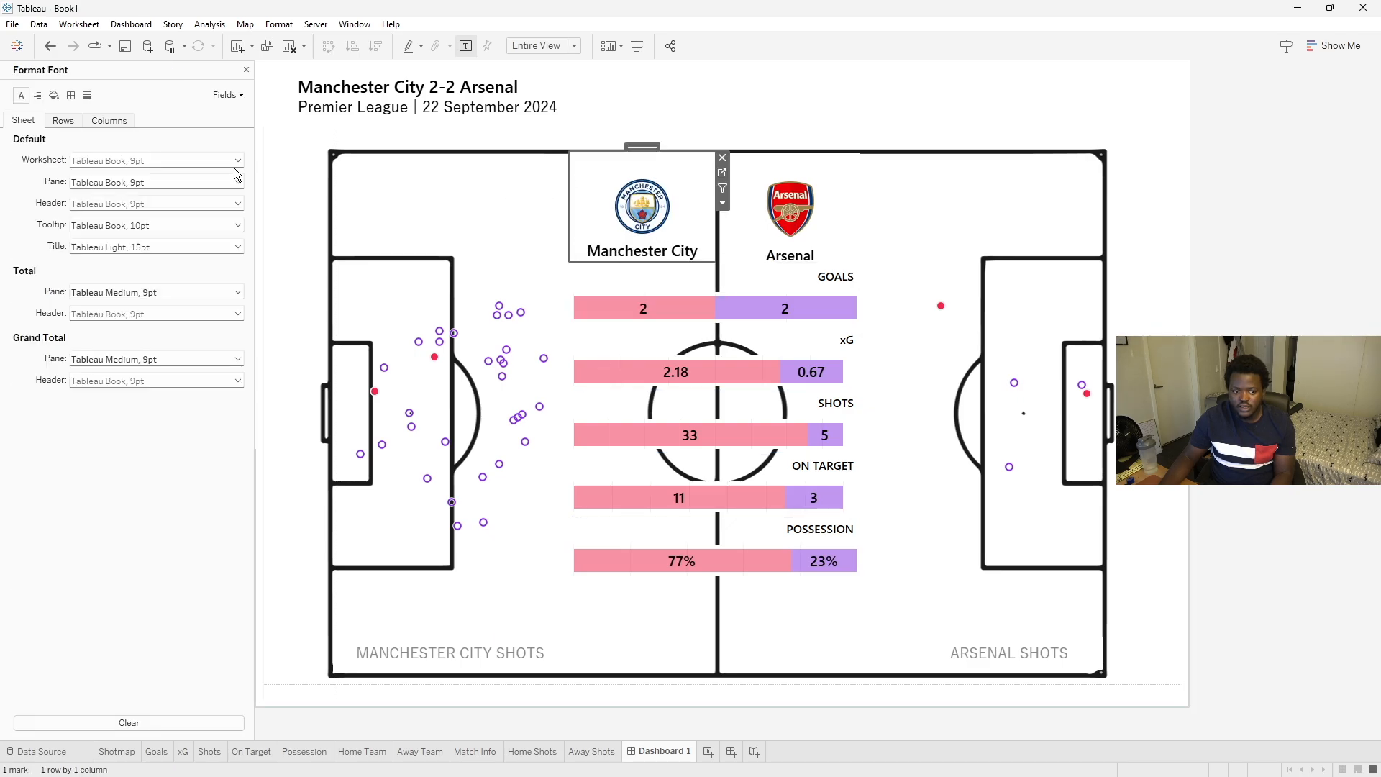
left_click(55, 96)
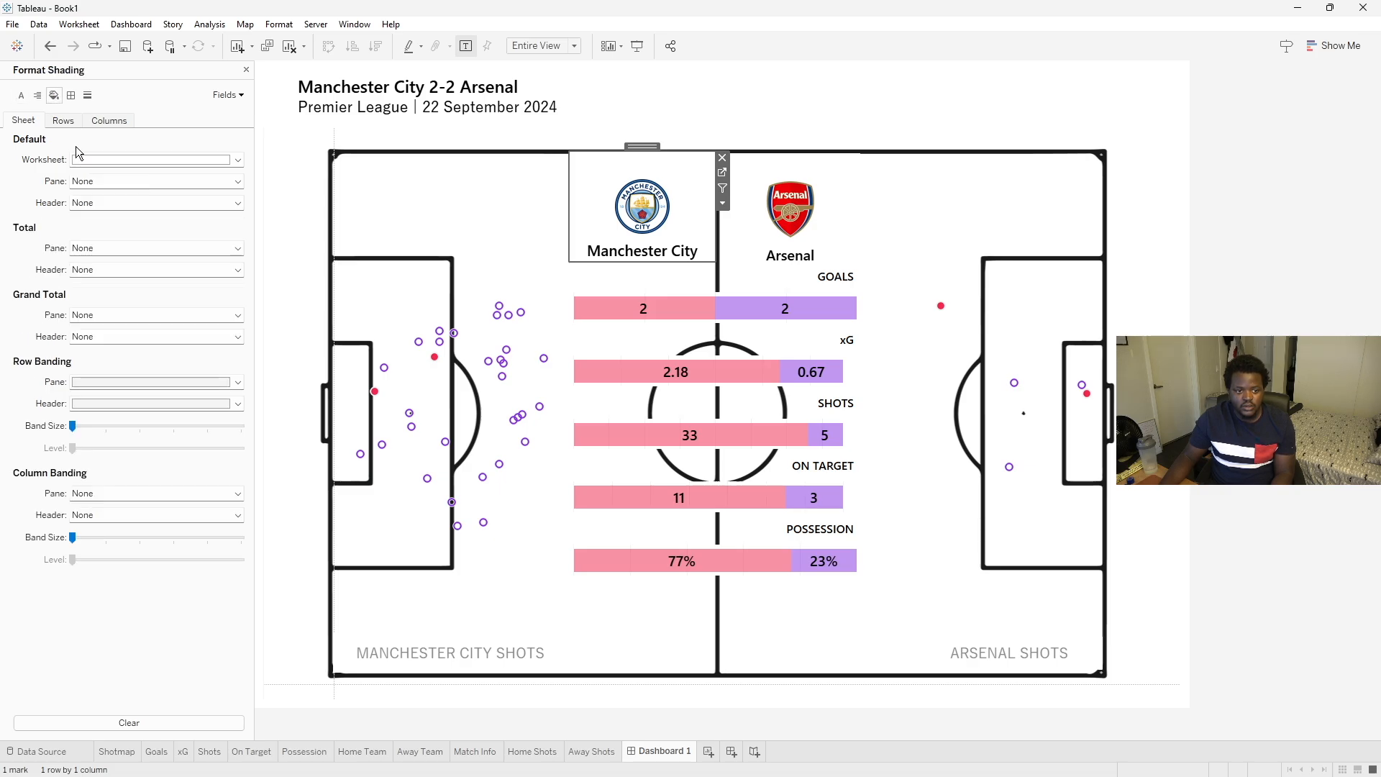
left_click(112, 158)
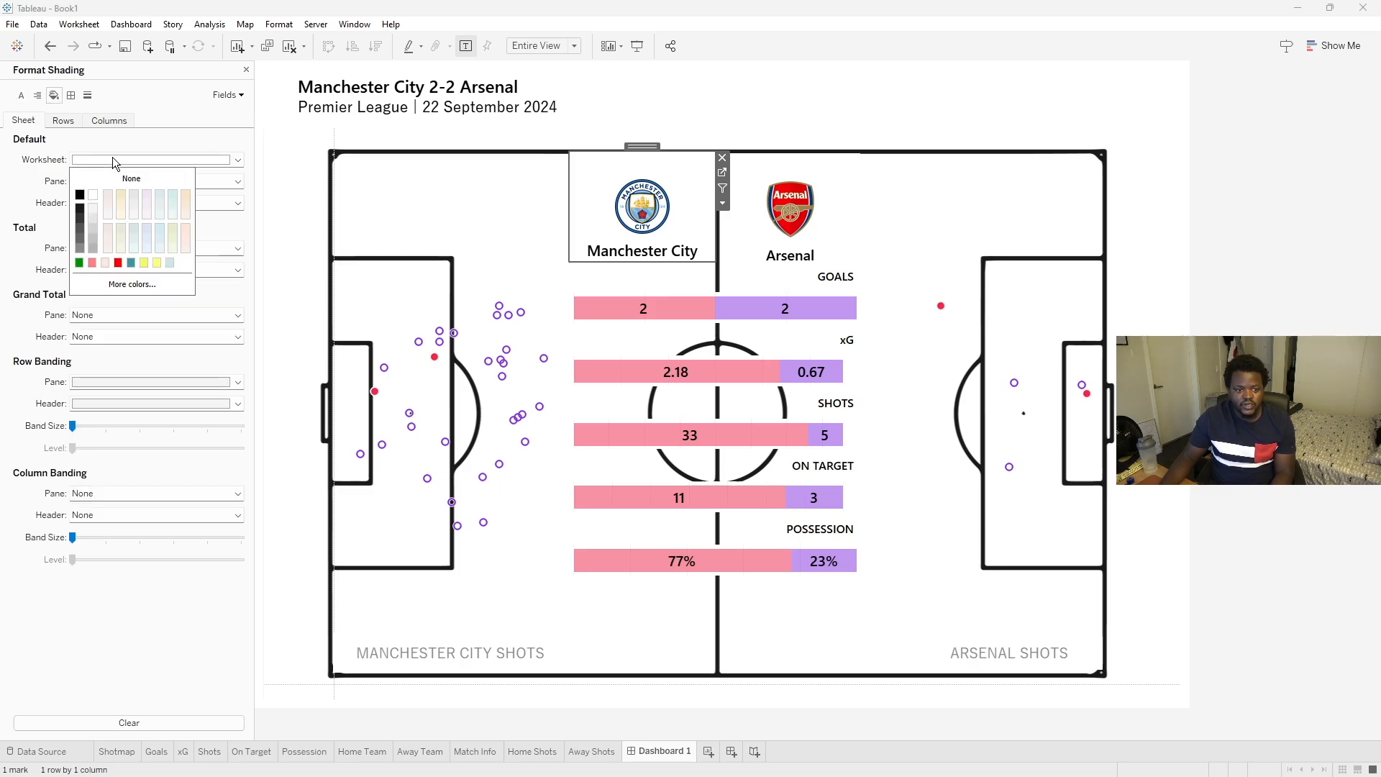
left_click(754, 172)
left_click(157, 160)
left_click(139, 182)
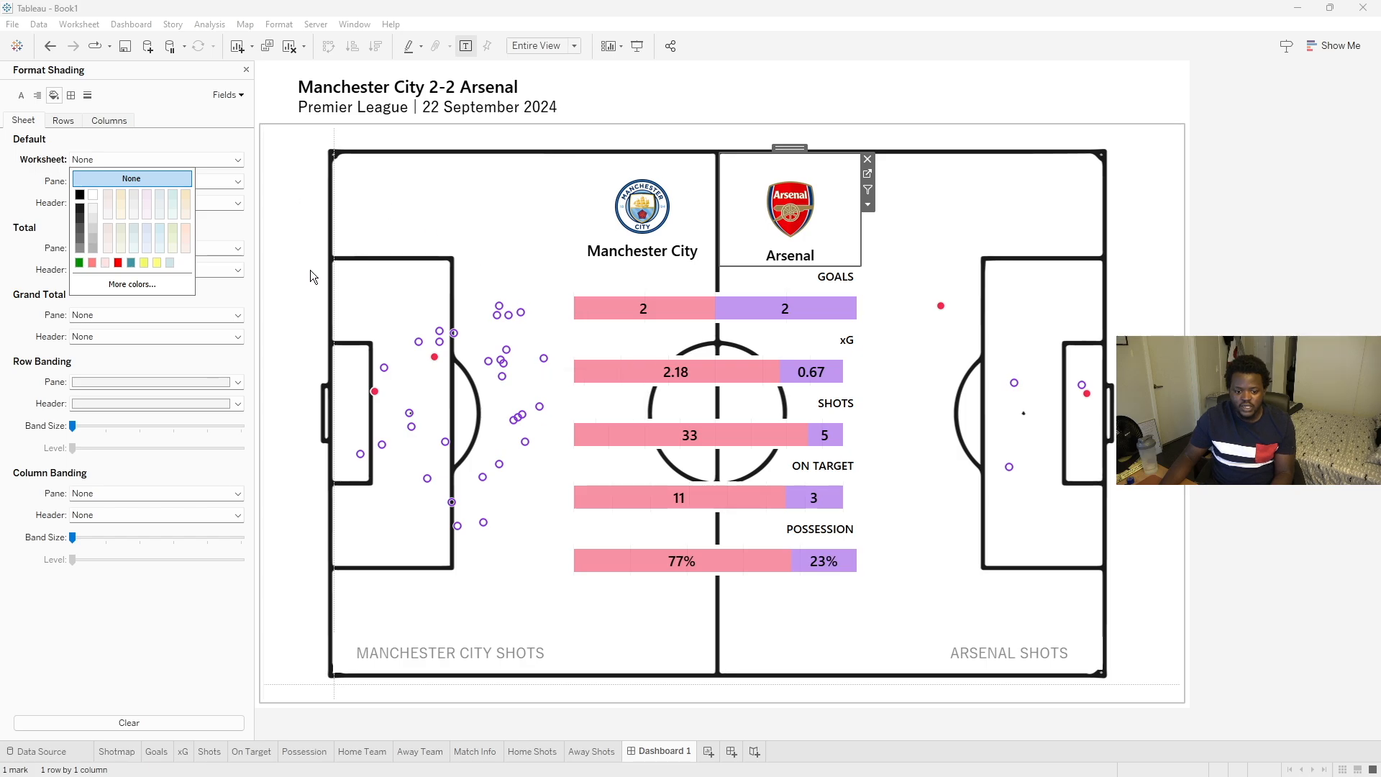
left_click(314, 569)
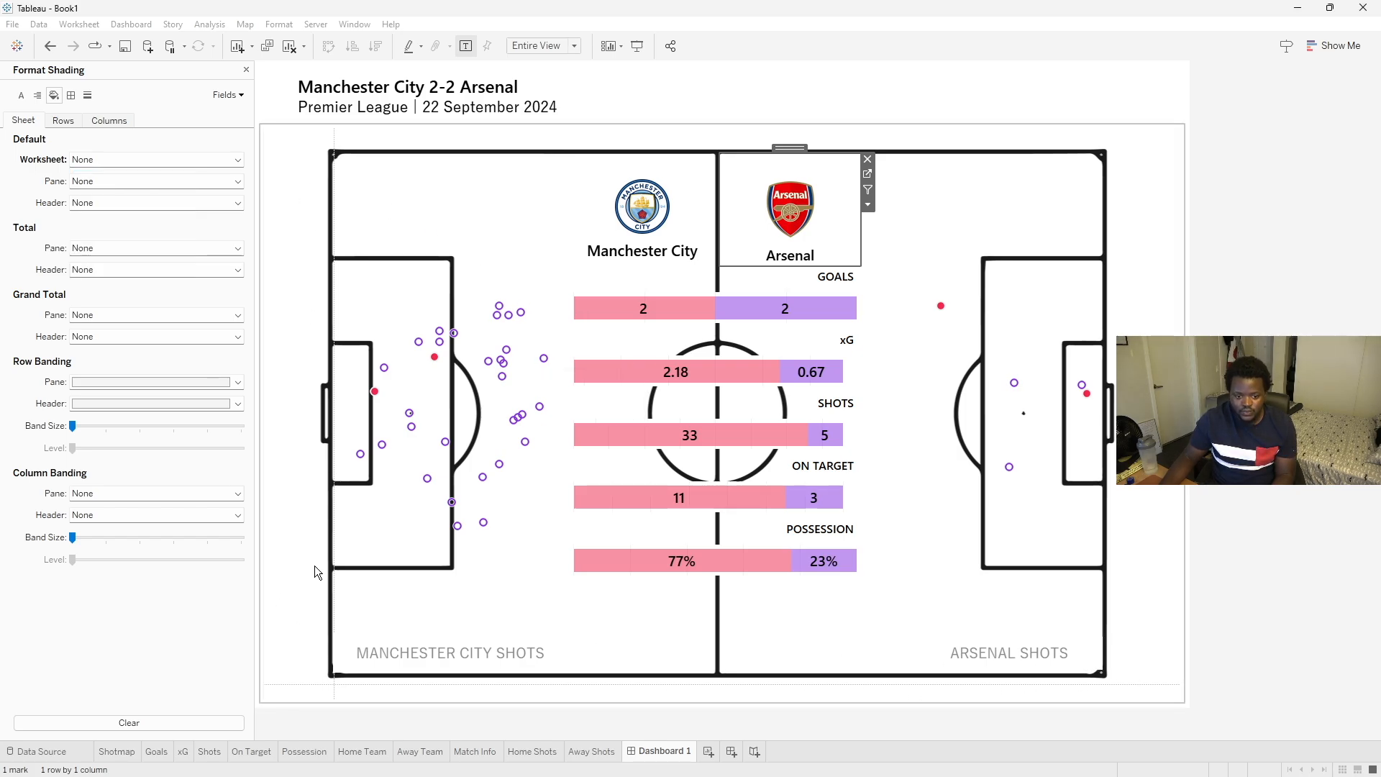
- On the pitch sheet, set grand total borders, zero lines, axis rulers and axis ticks to None
left_click(71, 95)
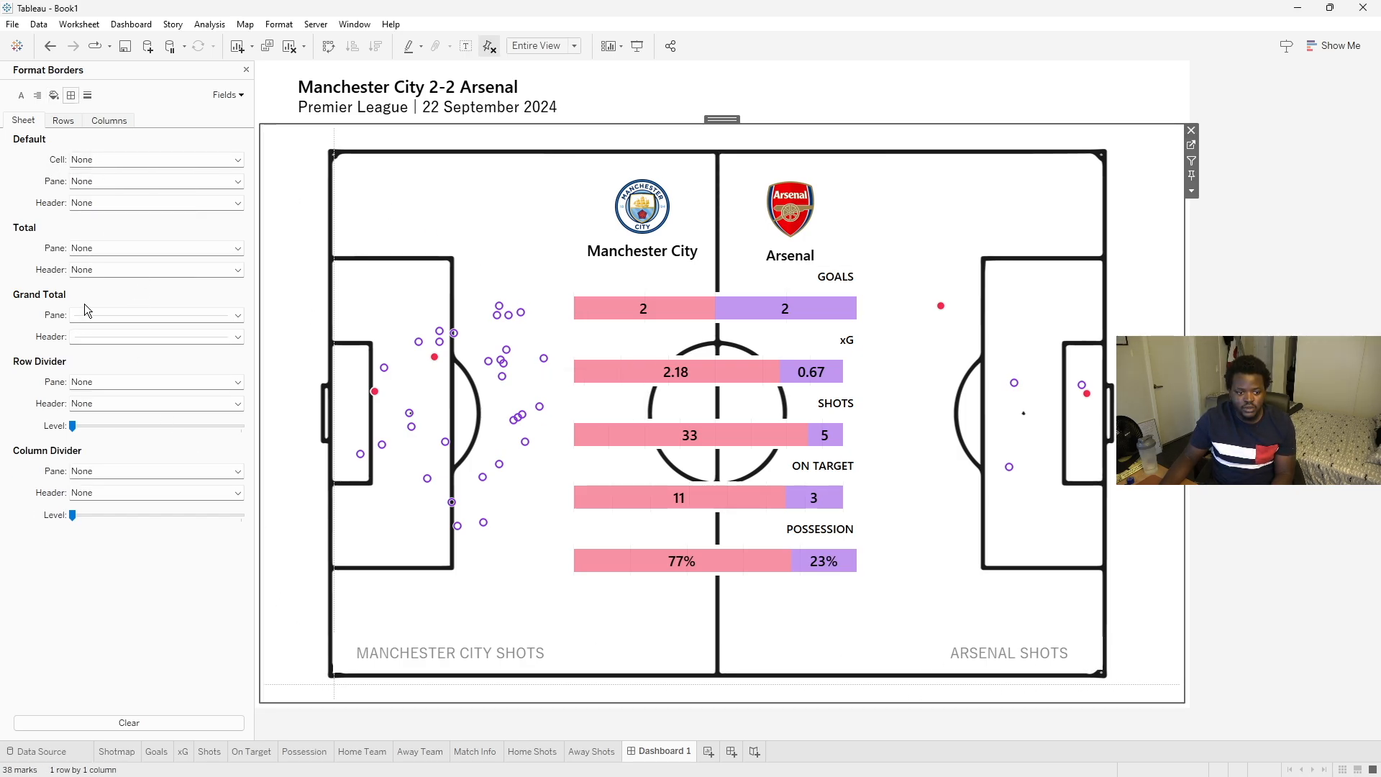
left_click(125, 321)
left_click(126, 332)
left_click(131, 337)
left_click(129, 353)
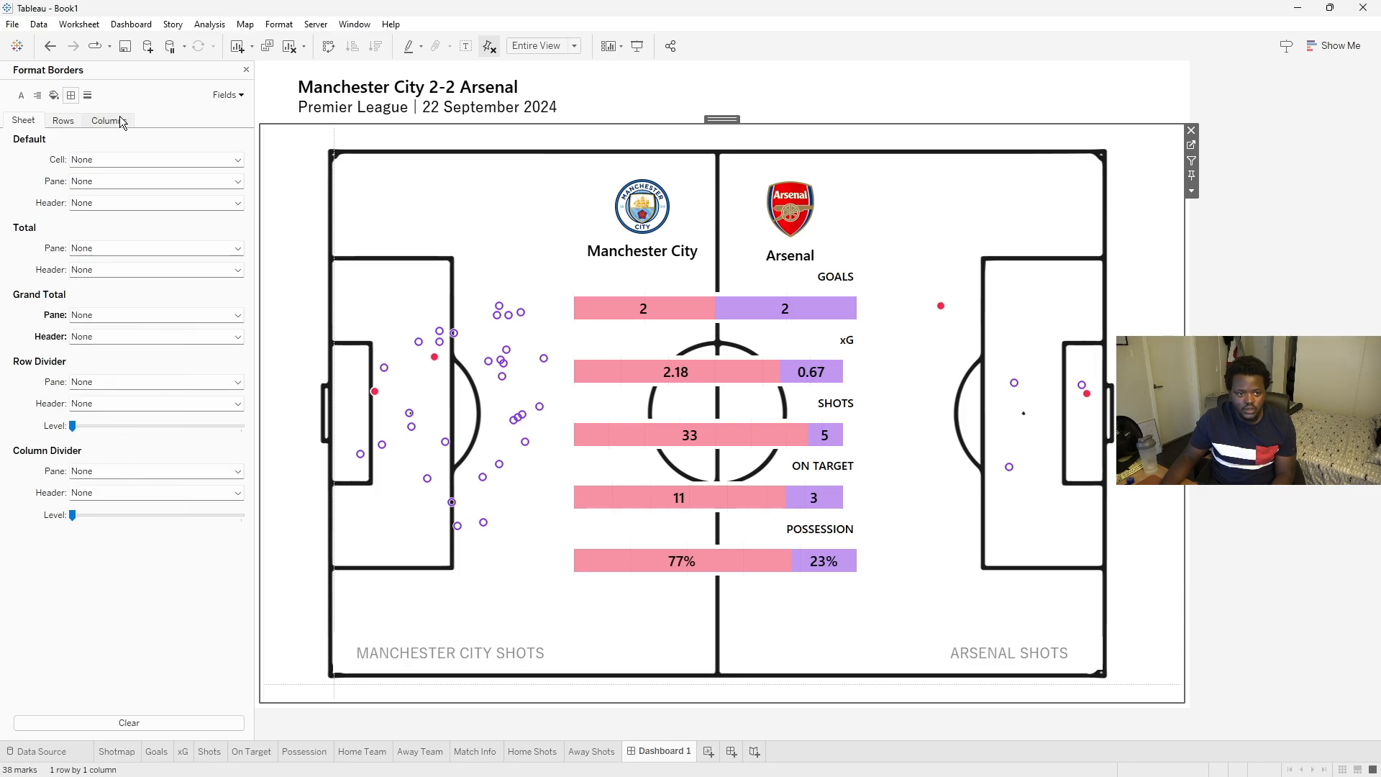
left_click(89, 95)
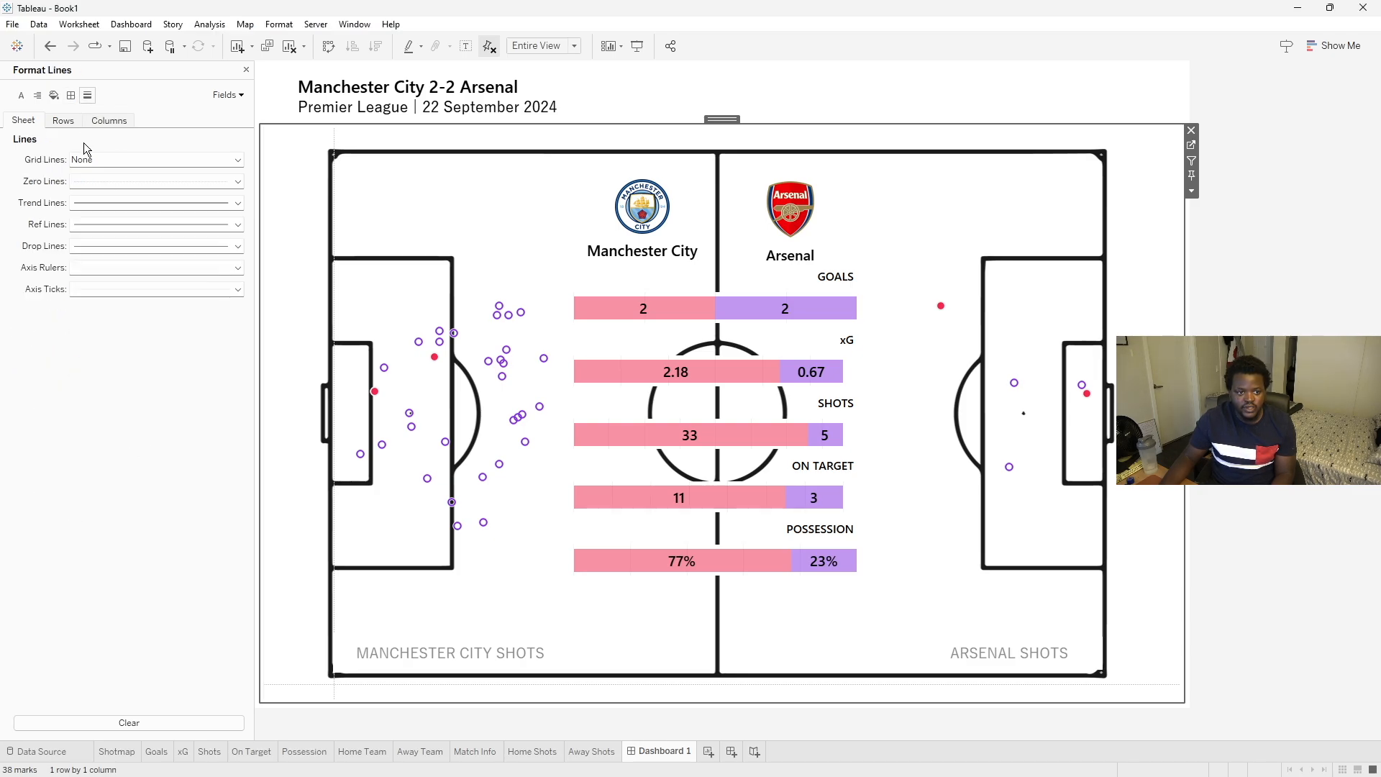
left_click(102, 180)
left_click(101, 200)
left_click(112, 290)
left_click(120, 309)
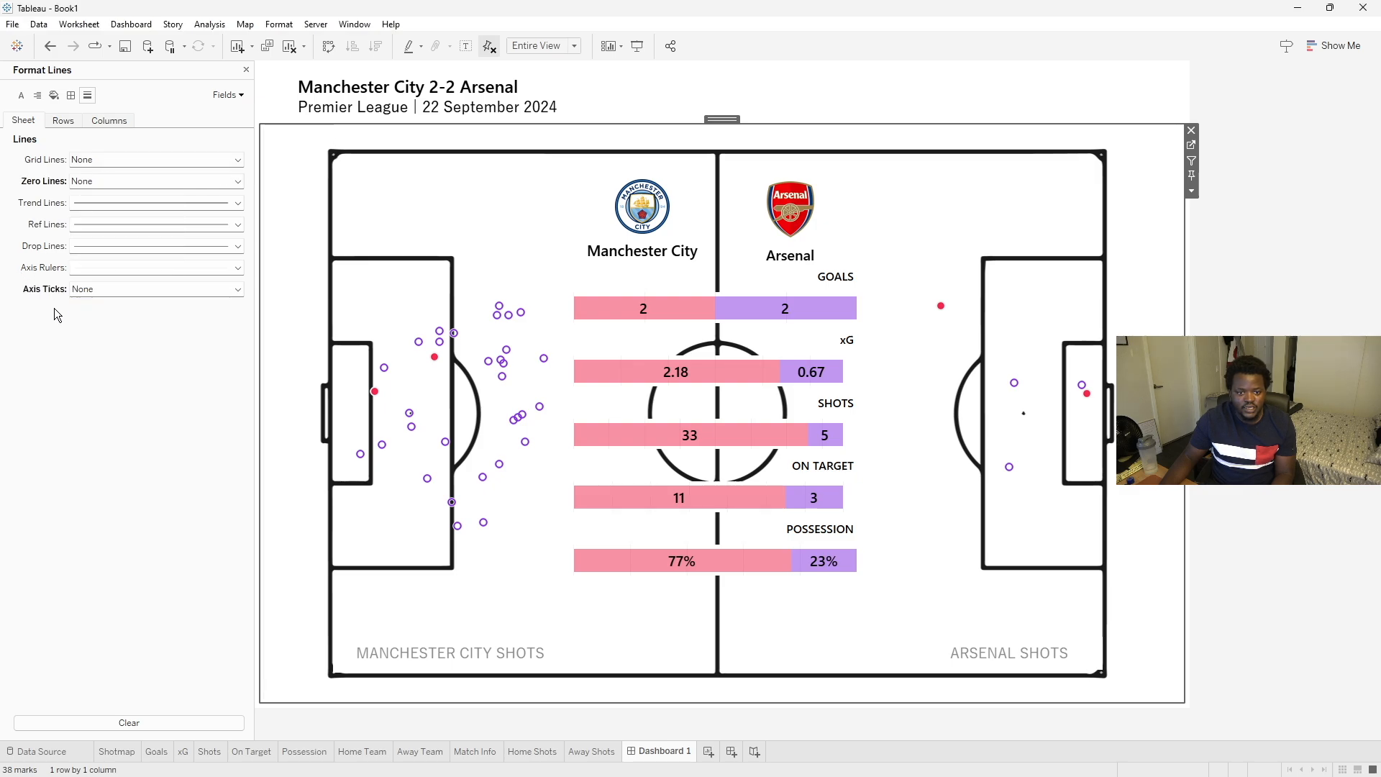
left_click(117, 289)
left_click(117, 289)
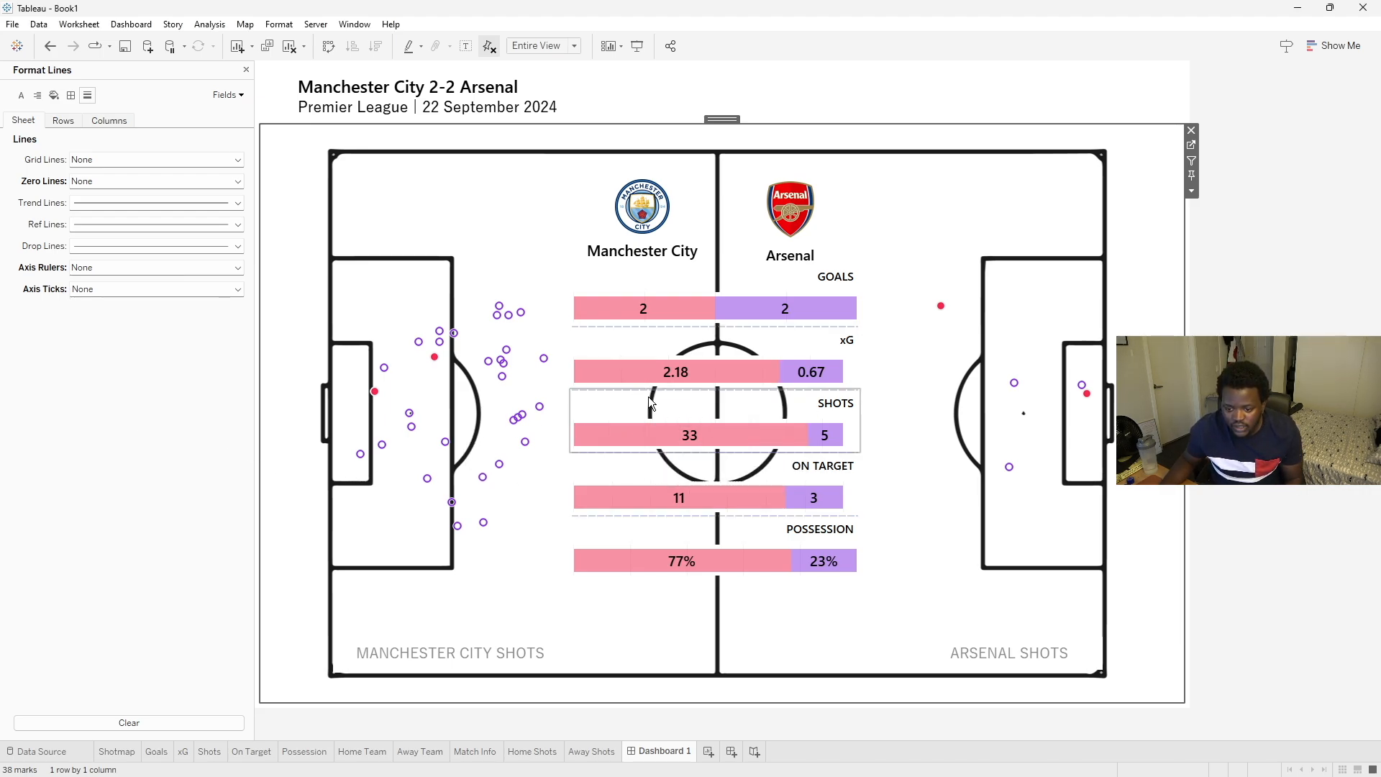
- Set the column grid lines to None on the Goals, xG, Shots, On Target and Possession bar sheets
left_click(670, 279)
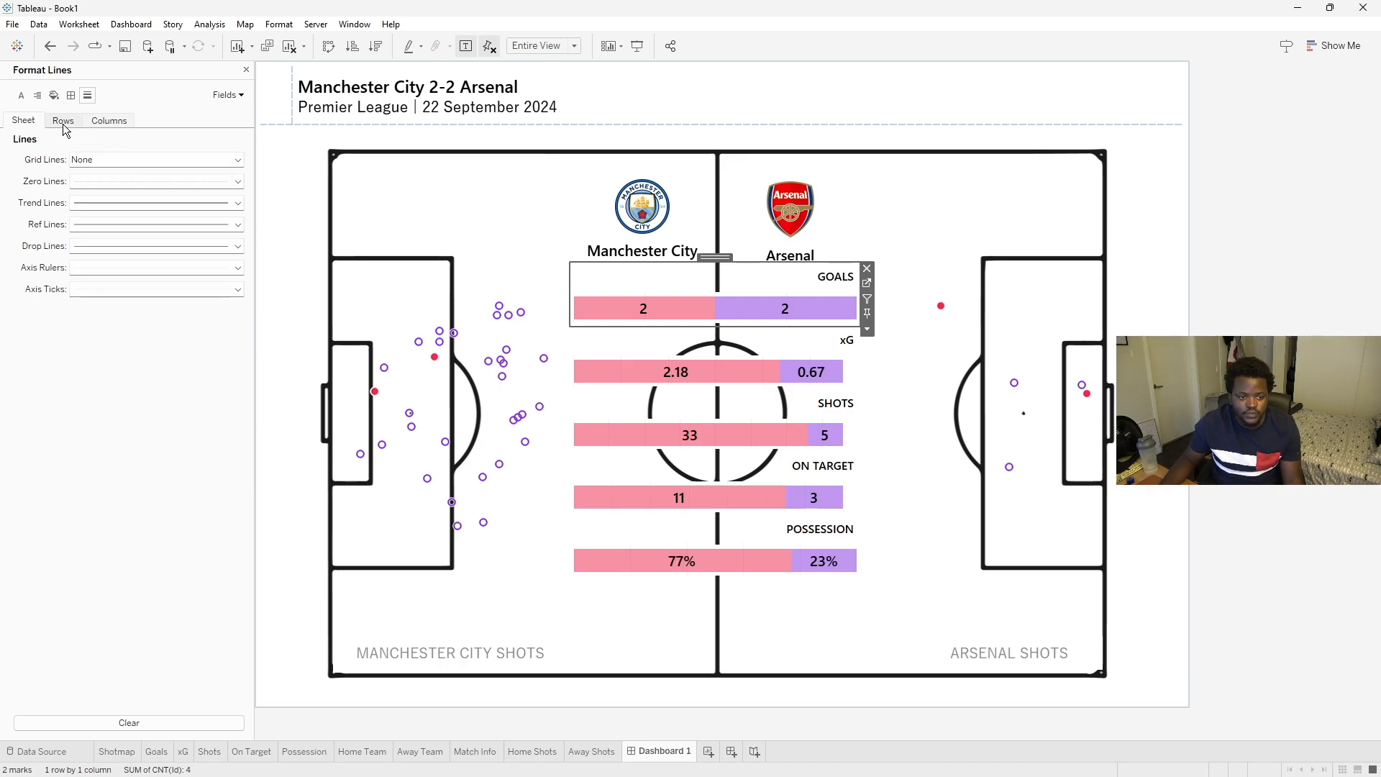
left_click(108, 124)
left_click(101, 163)
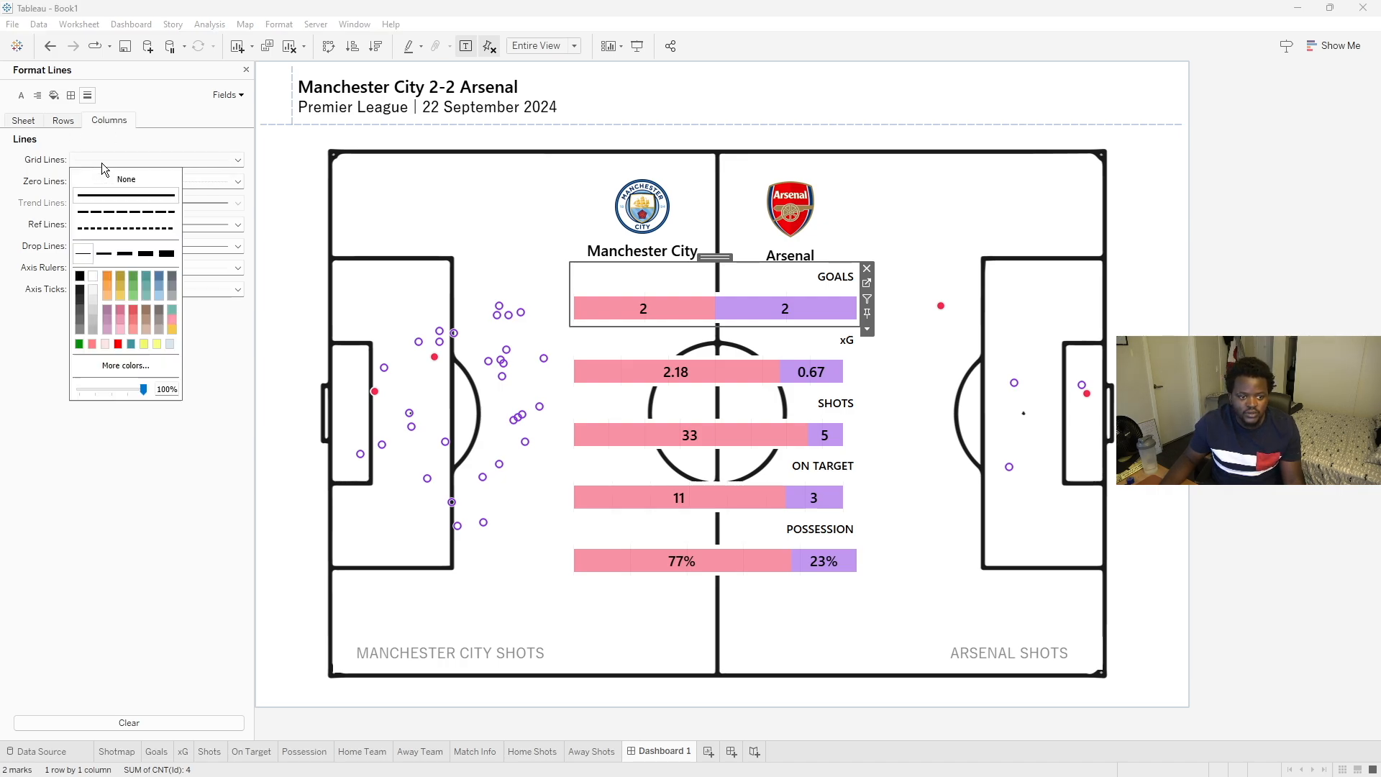
left_click(609, 342)
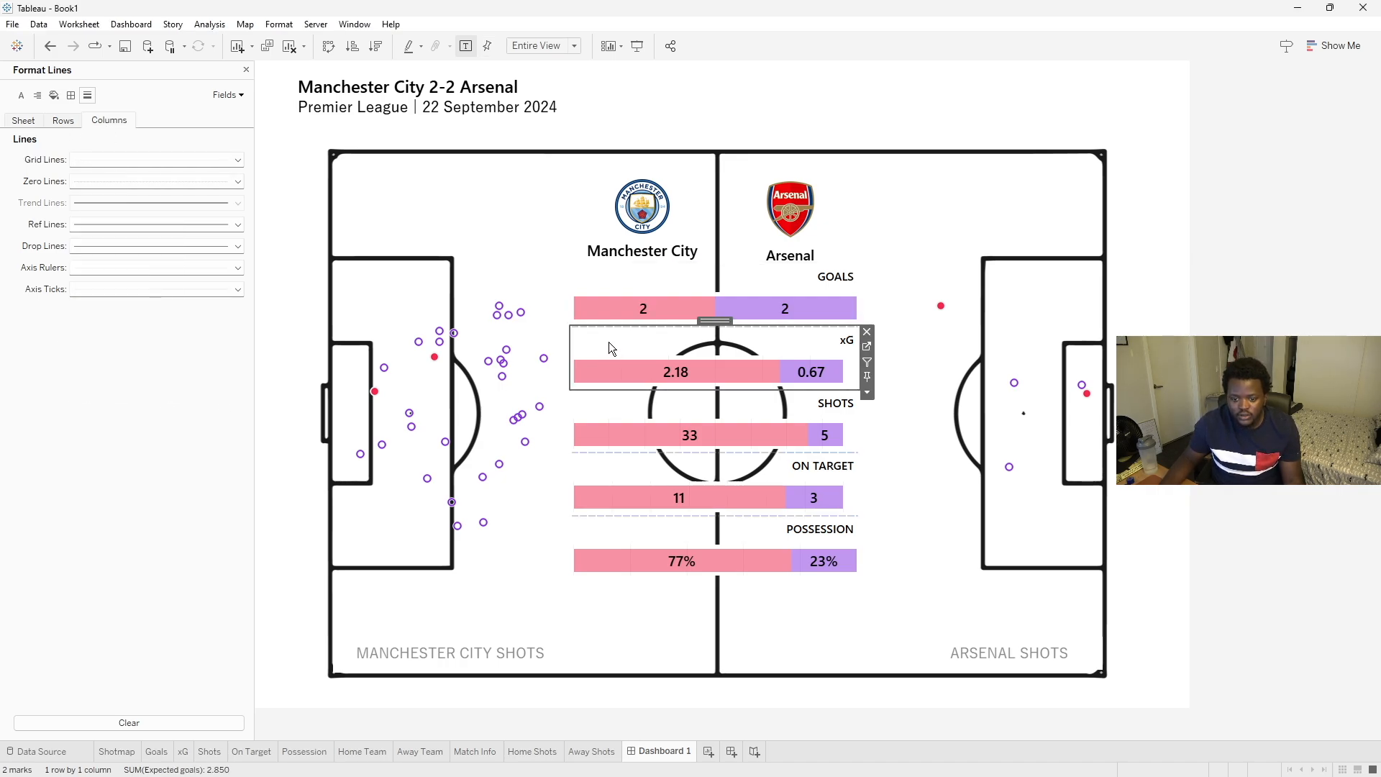
left_click(164, 160)
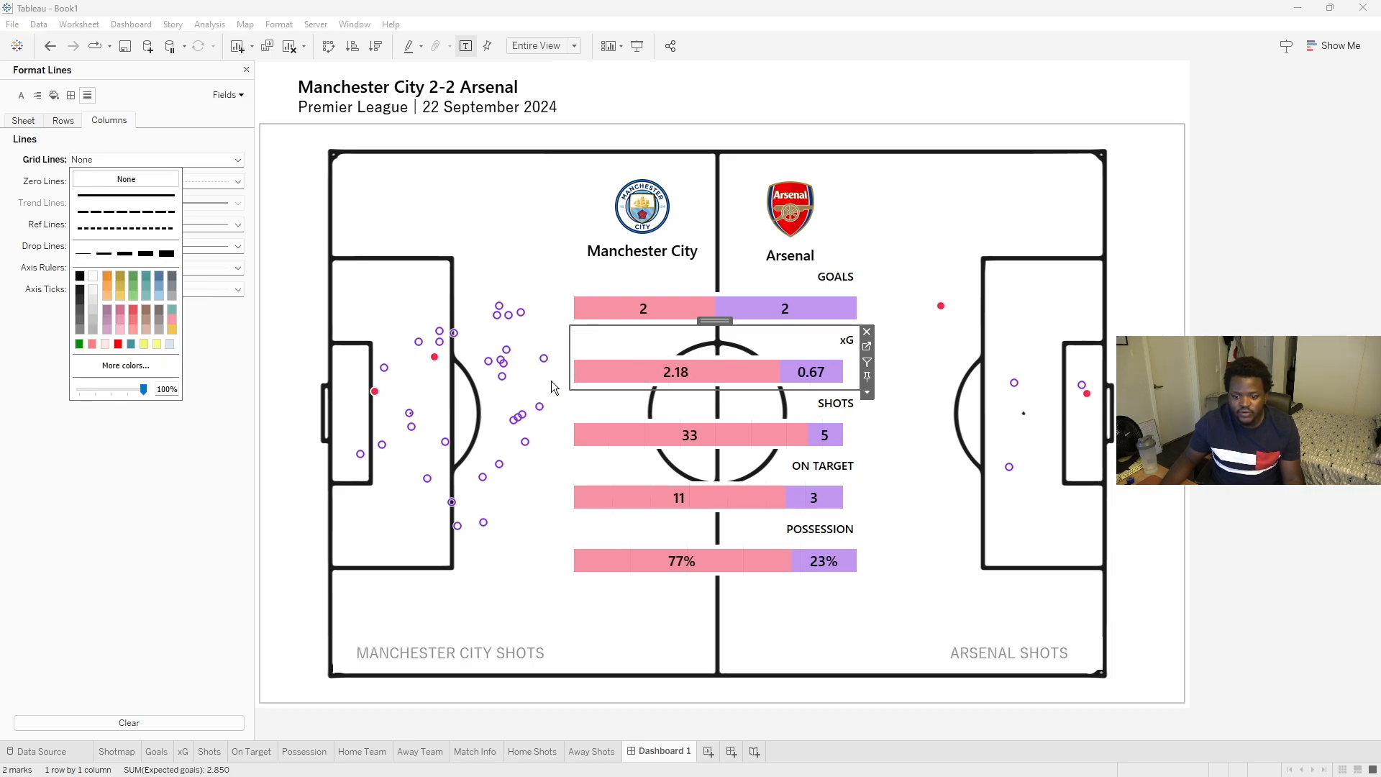
left_click(597, 403)
left_click(150, 179)
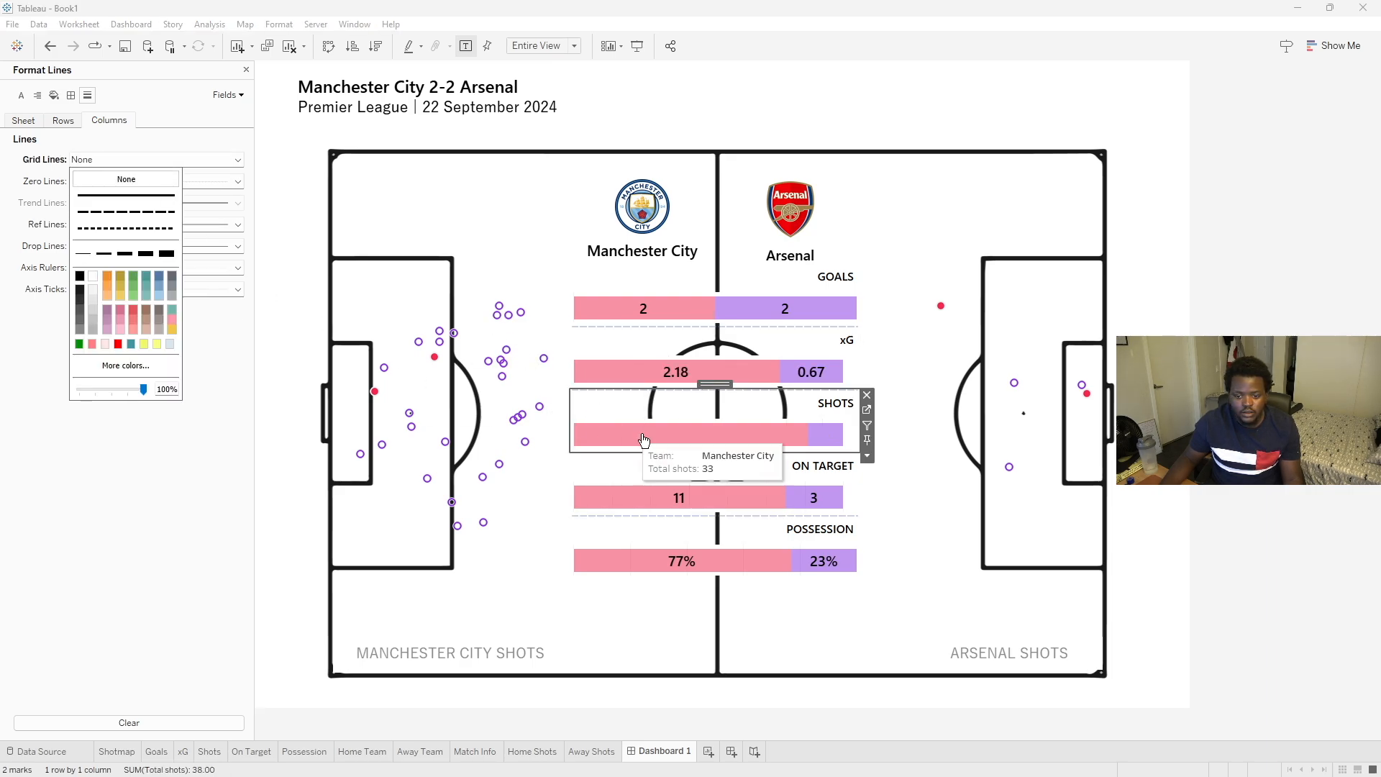
left_click(661, 462)
left_click(173, 161)
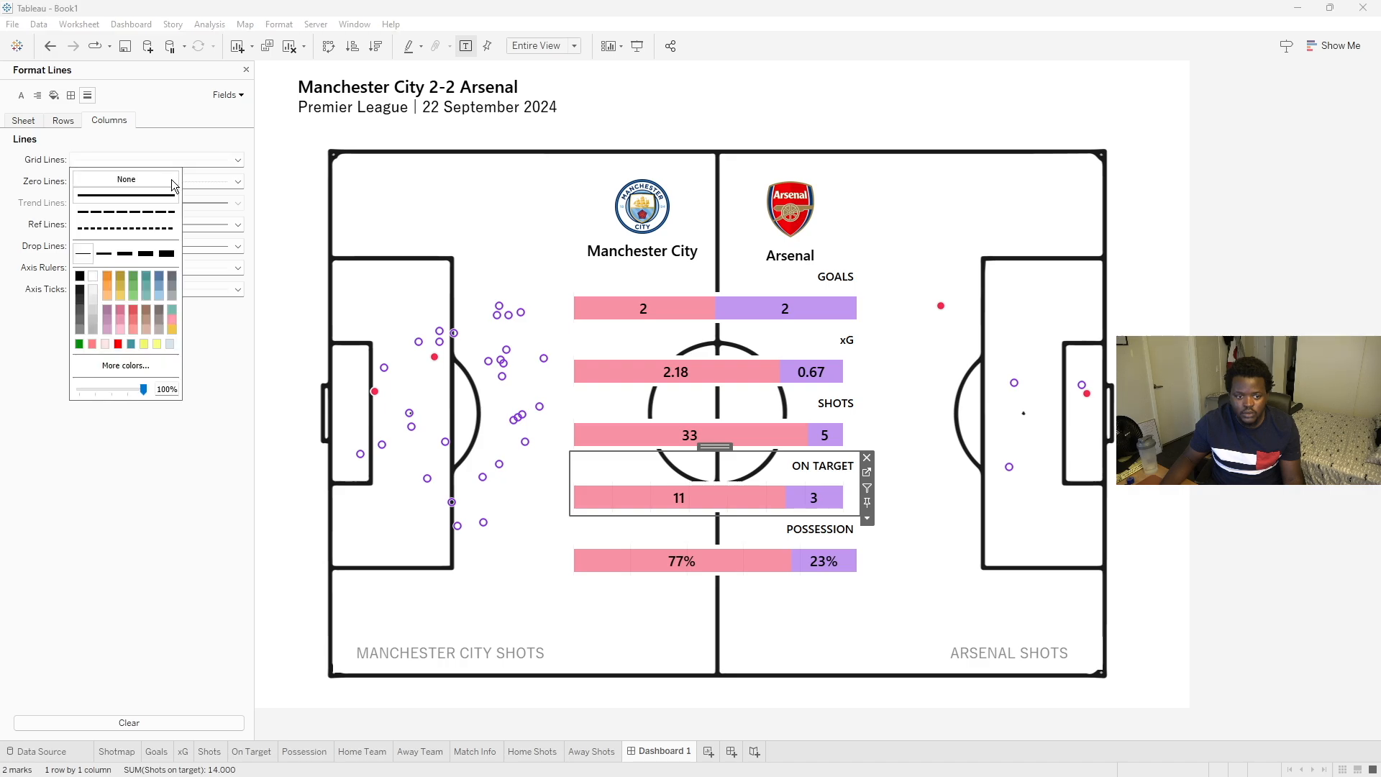
left_click(671, 531)
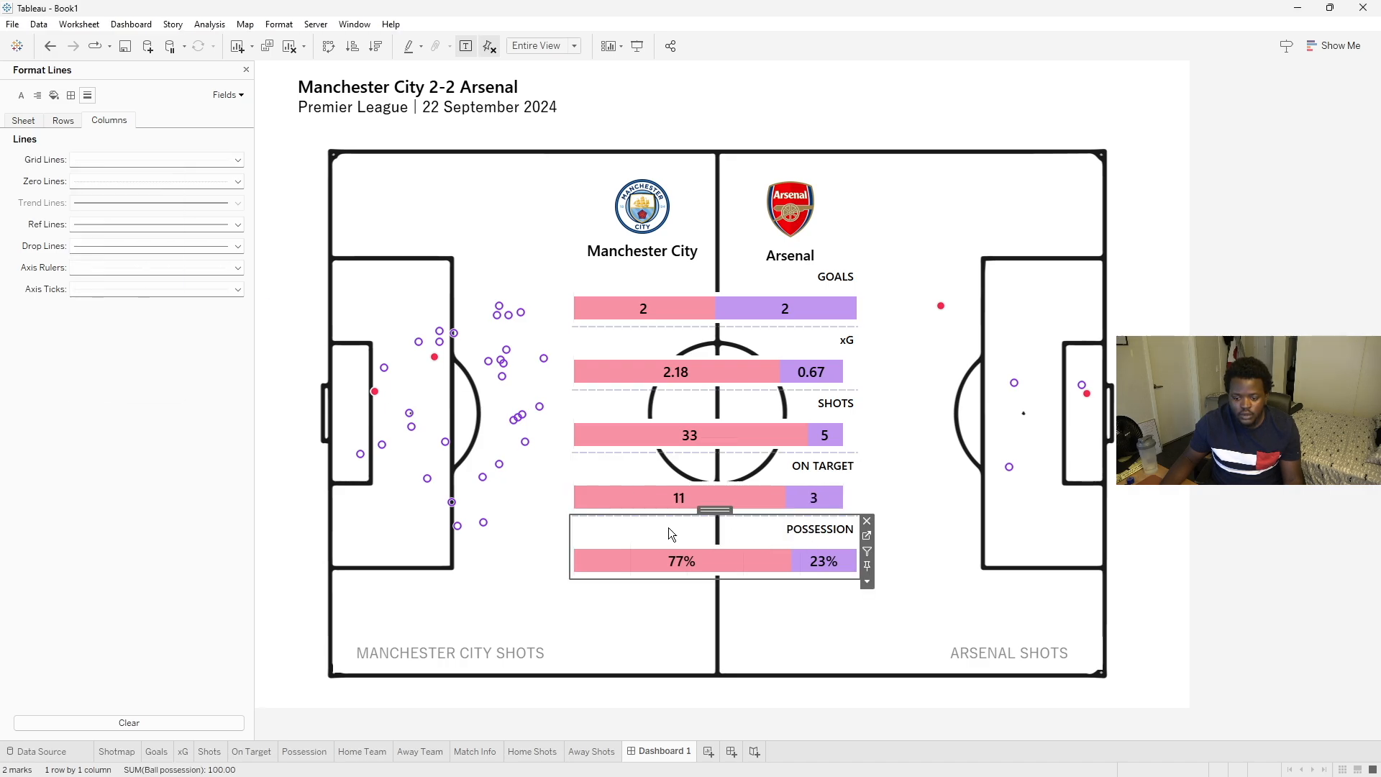
left_click(141, 157)
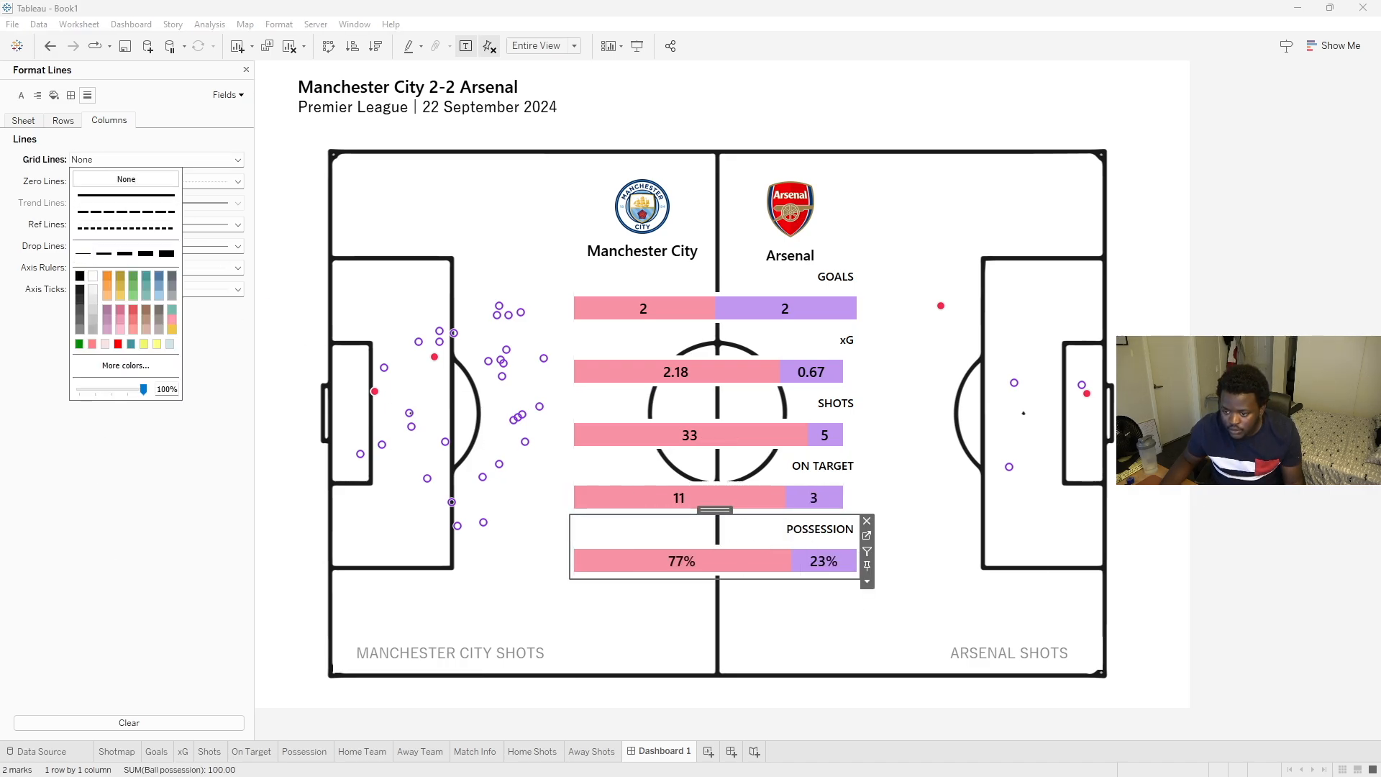
left_click(1127, 529)
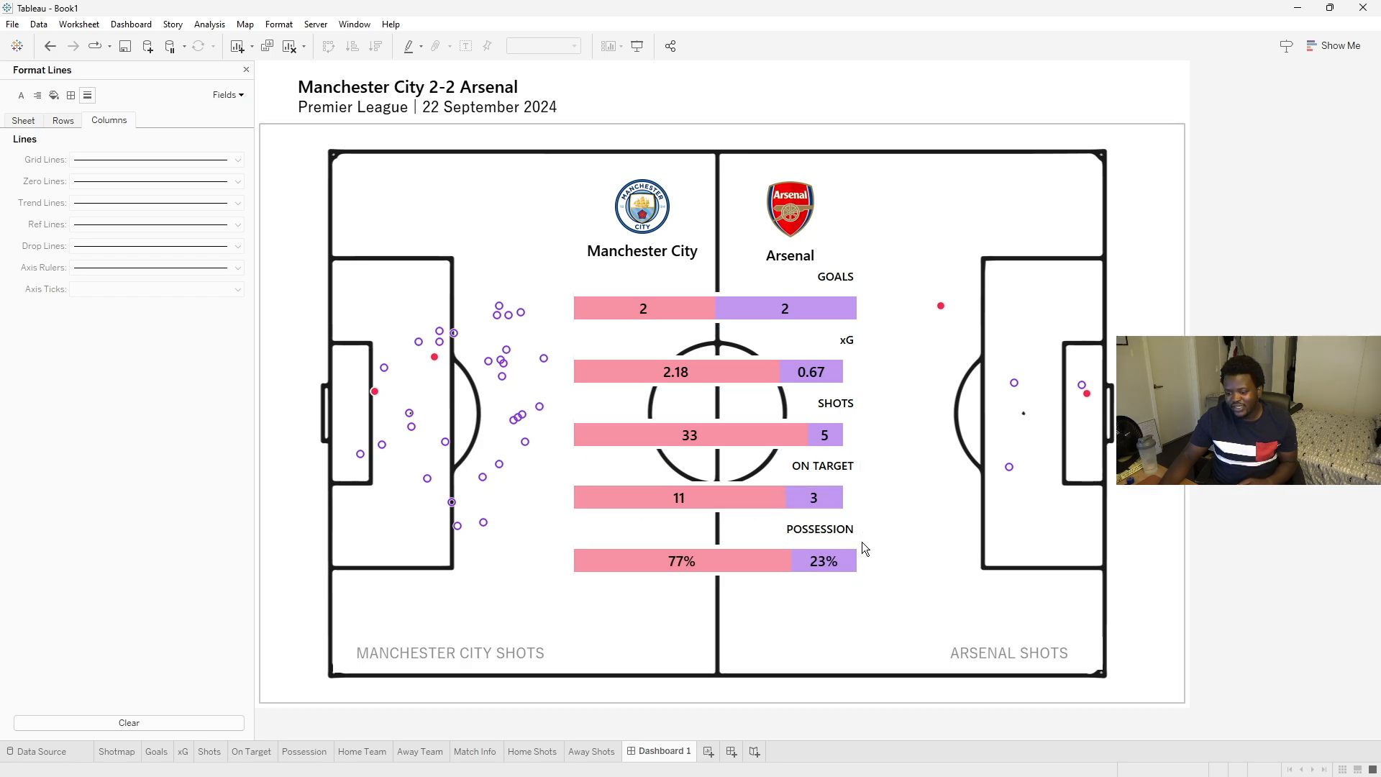
- Open the On Target worksheet from its dashboard bar
left_click(774, 338)
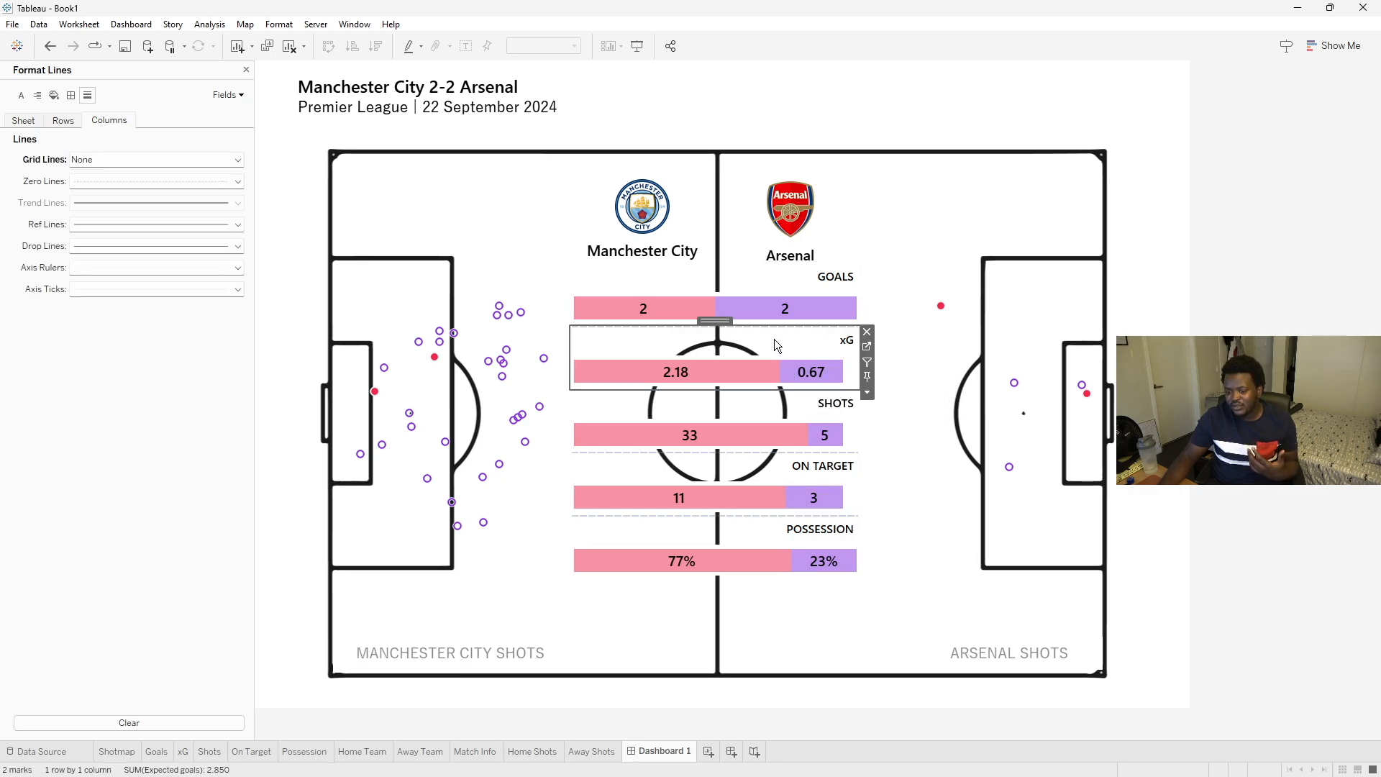
right_click(774, 338)
left_click(676, 365)
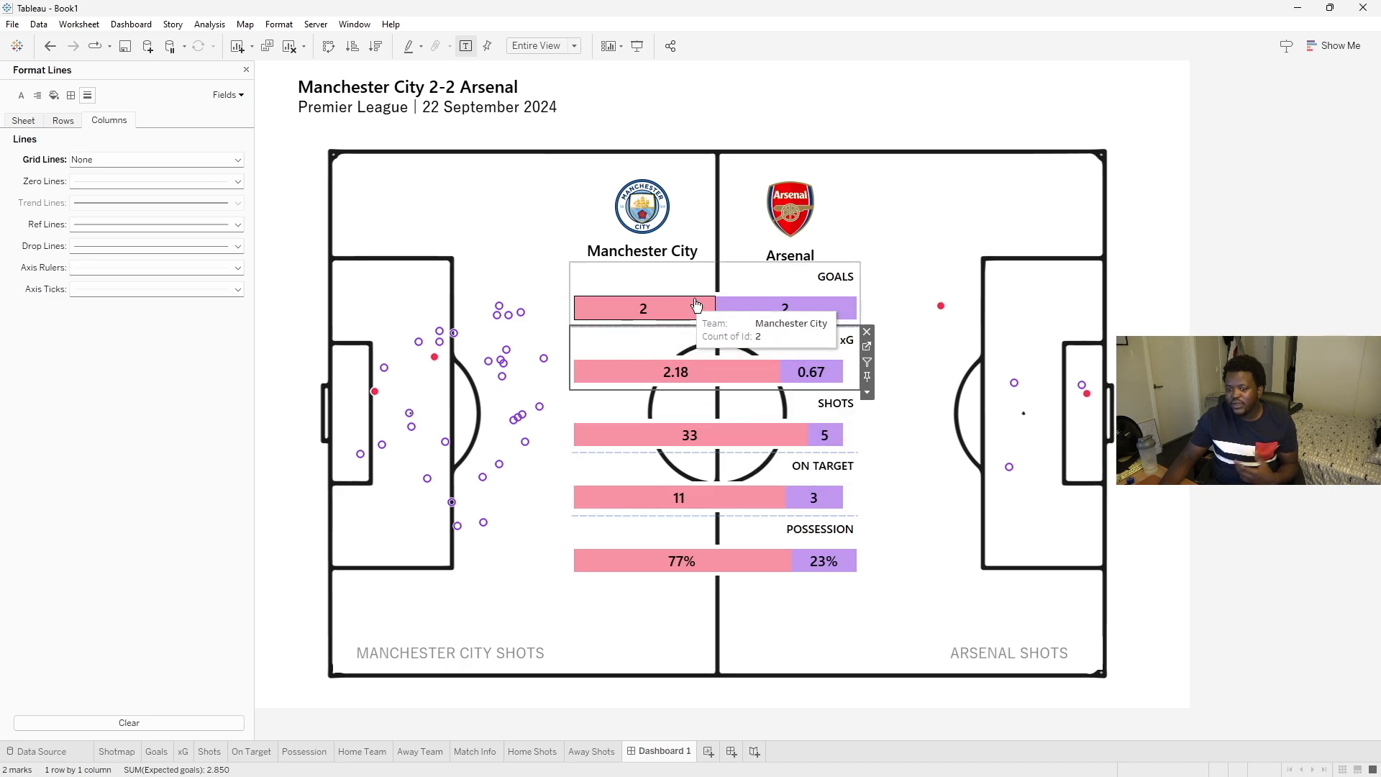
left_click(736, 461)
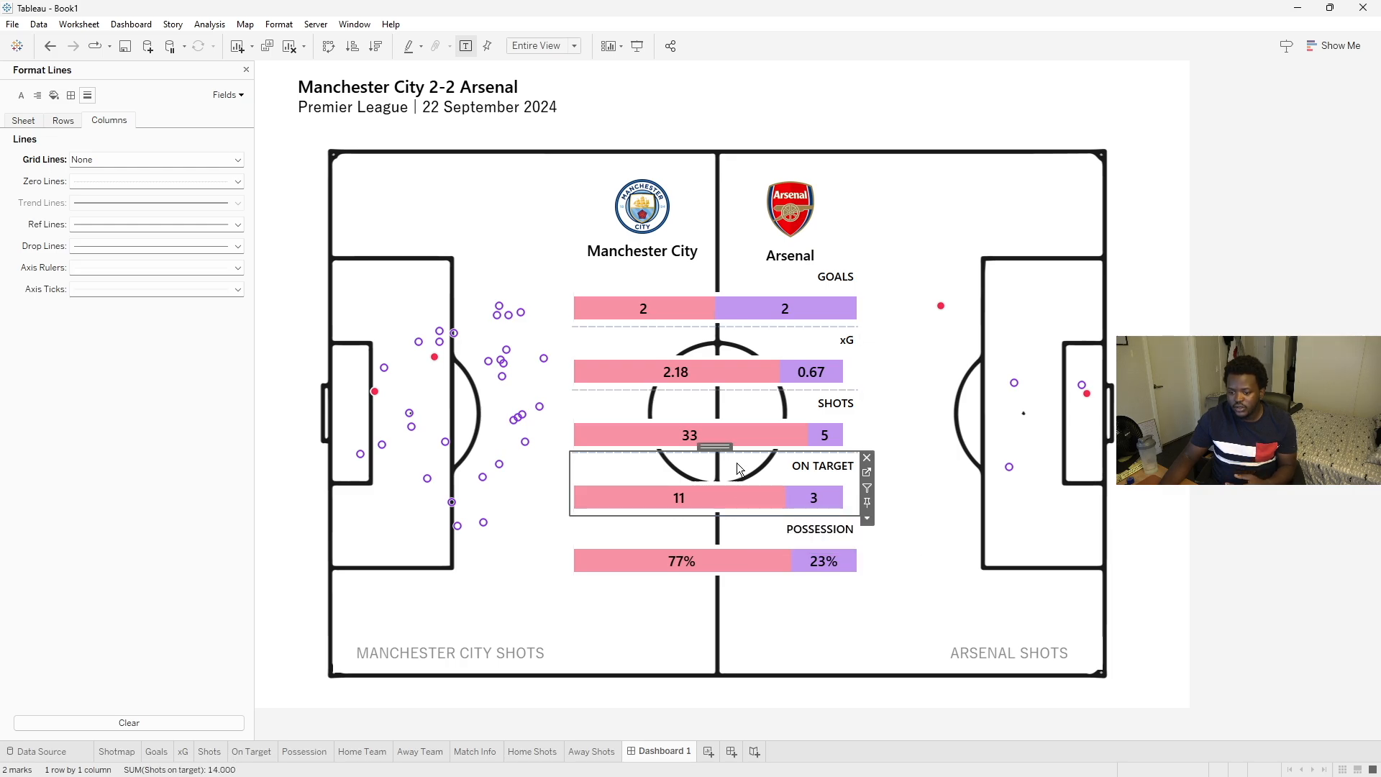
right_click(729, 471)
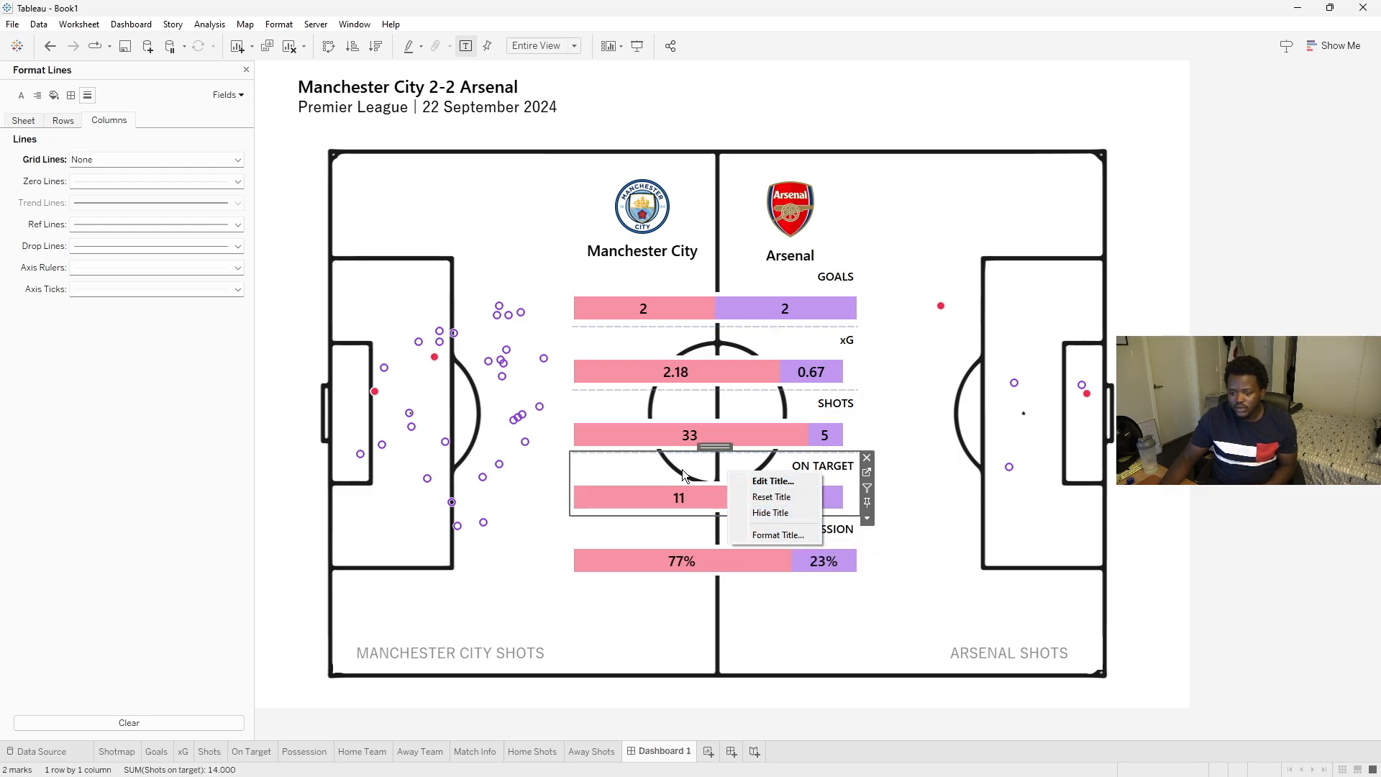
left_click(682, 470)
right_click(737, 499)
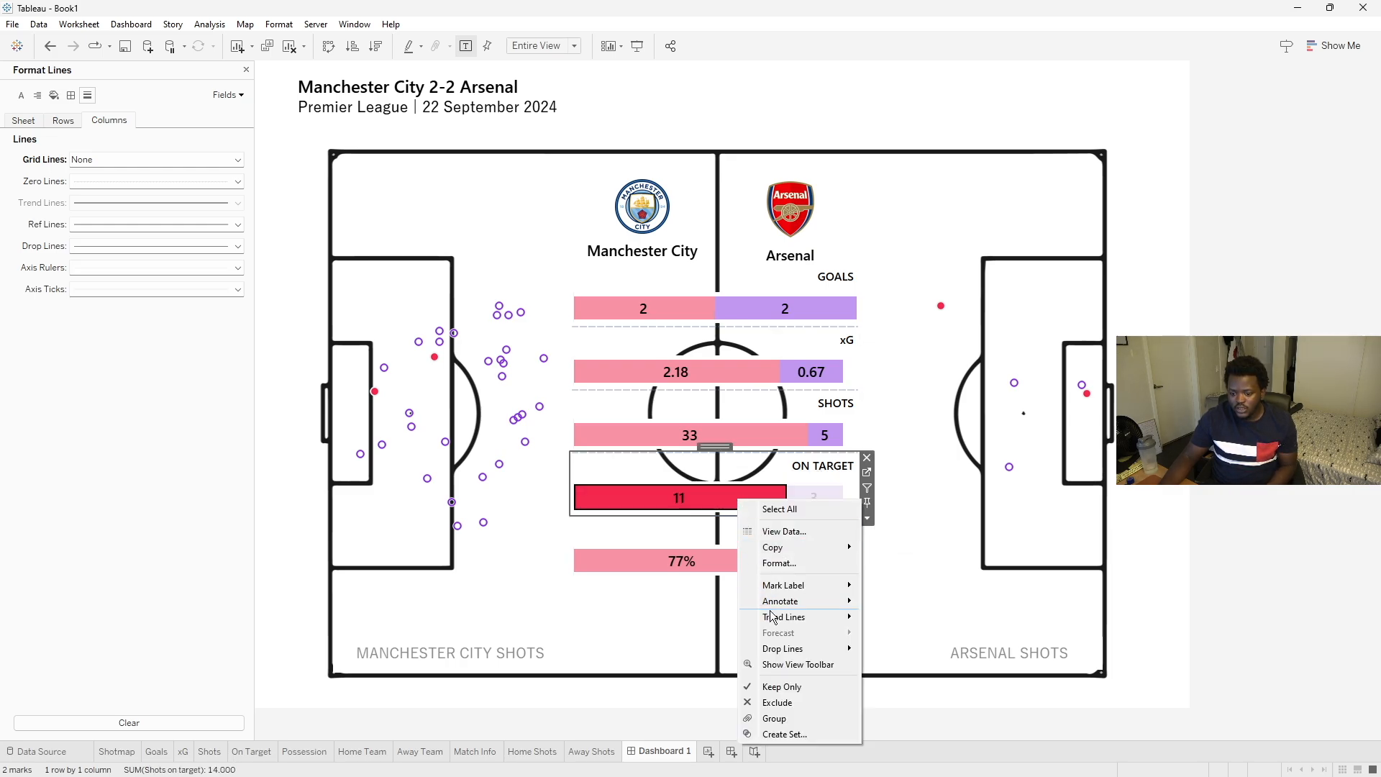
left_click(664, 472)
left_click(695, 498)
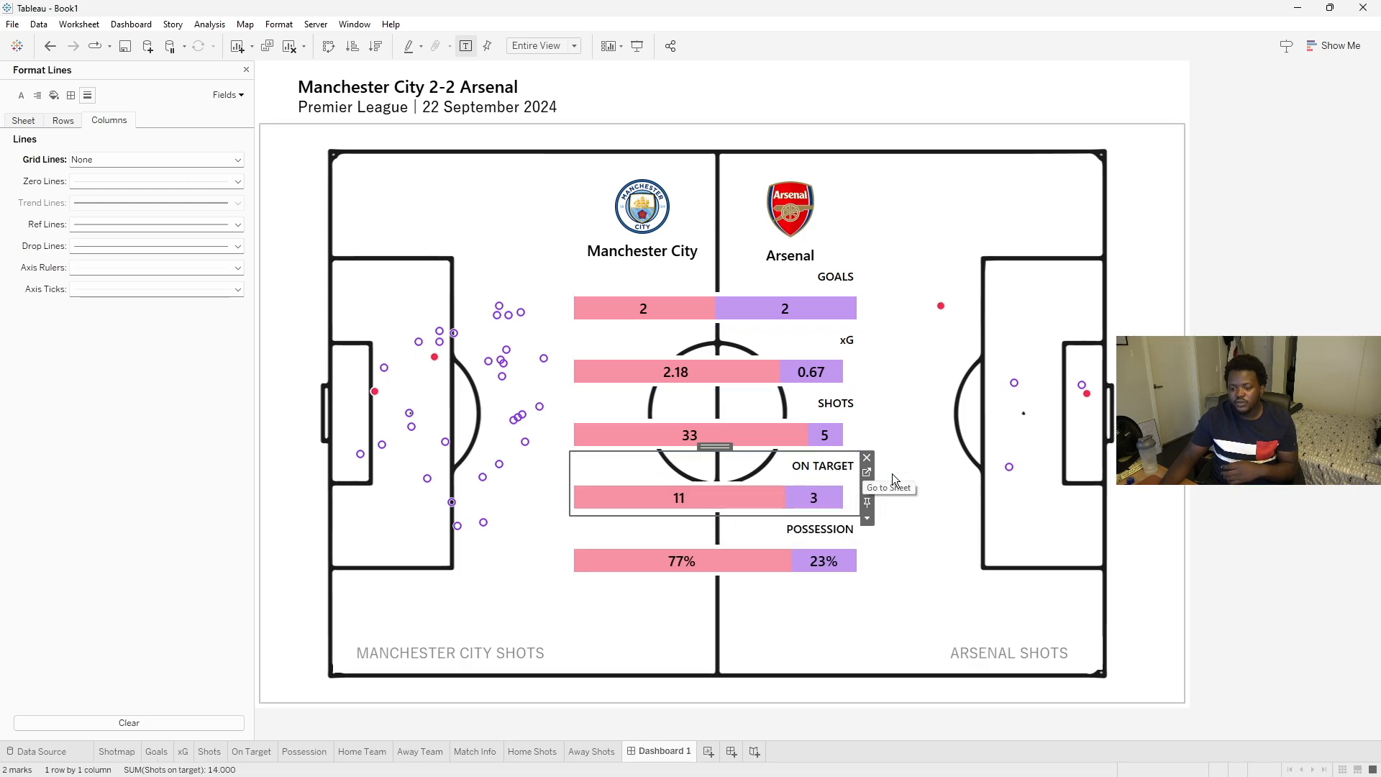
left_click(866, 477)
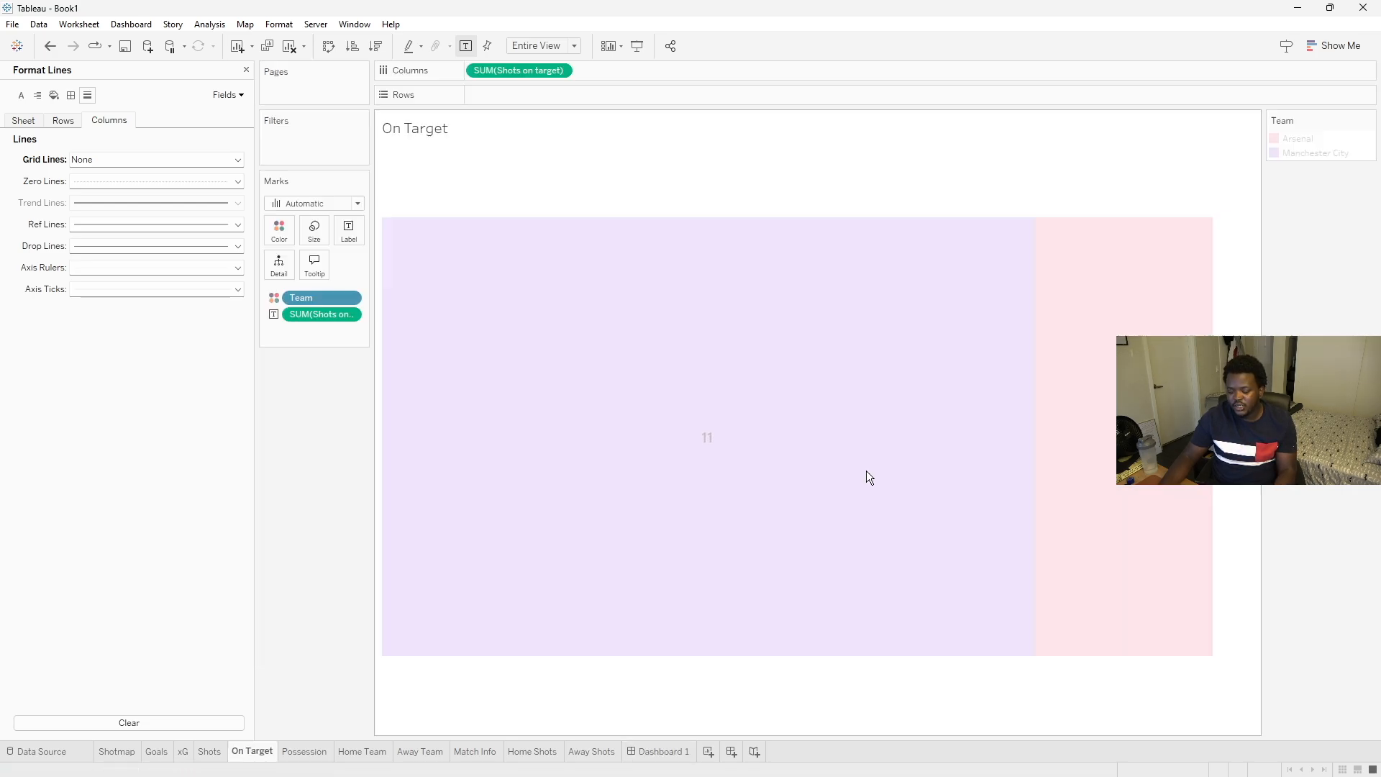
- Show the On Target axis and fix its range from 0 to 14 so the bars fill the whole view
right_click(522, 68)
left_click(587, 154)
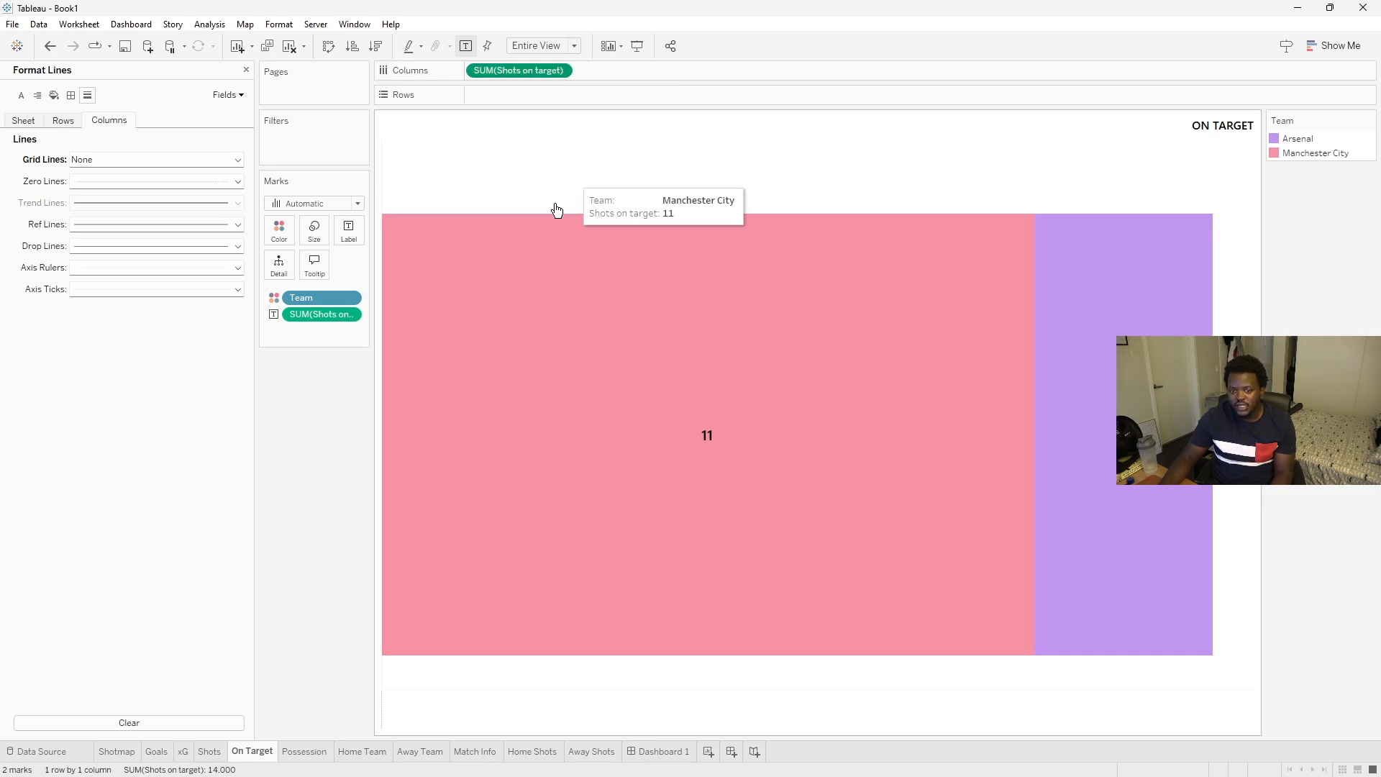
right_click(682, 712)
left_click(731, 608)
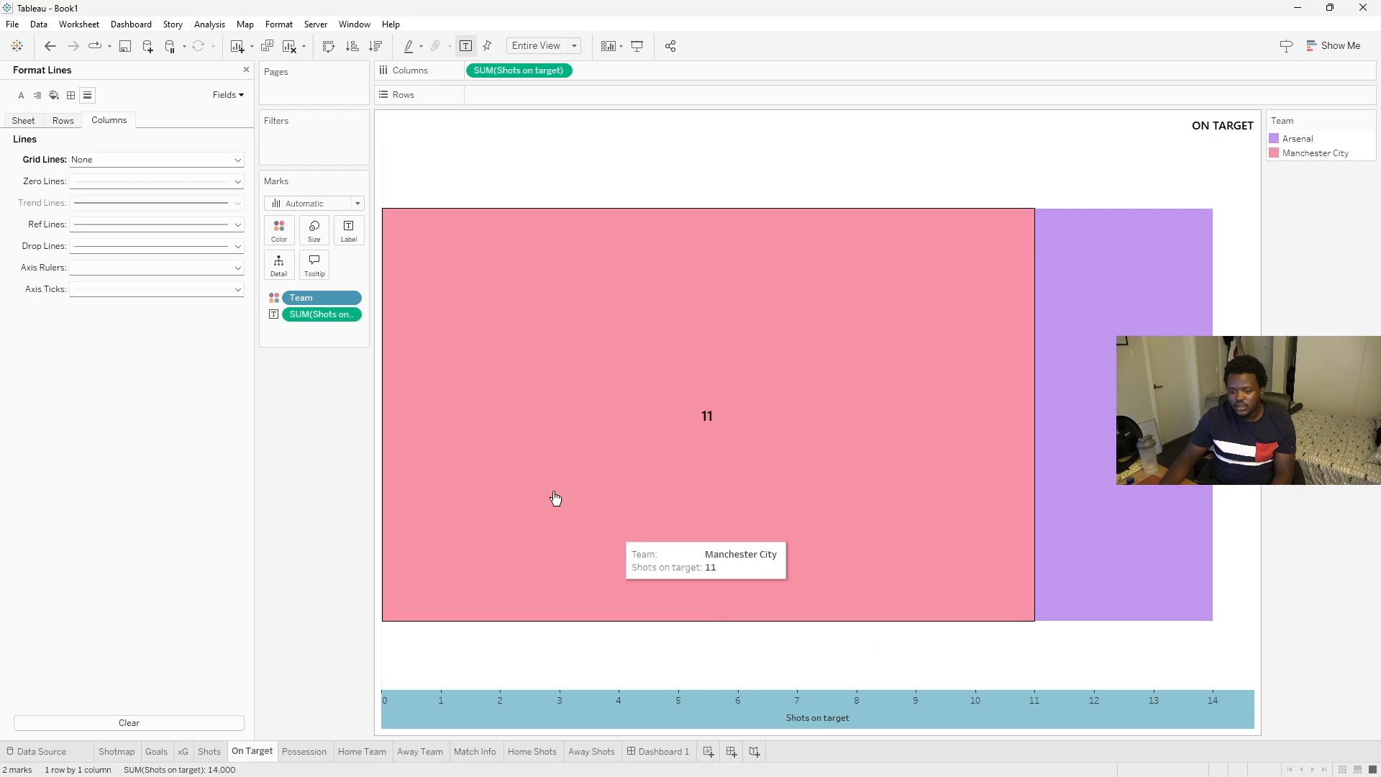
left_click(590, 282)
left_click(752, 309)
left_click_drag(755, 154, 328, 164)
left_click(213, 363)
double_click(291, 346)
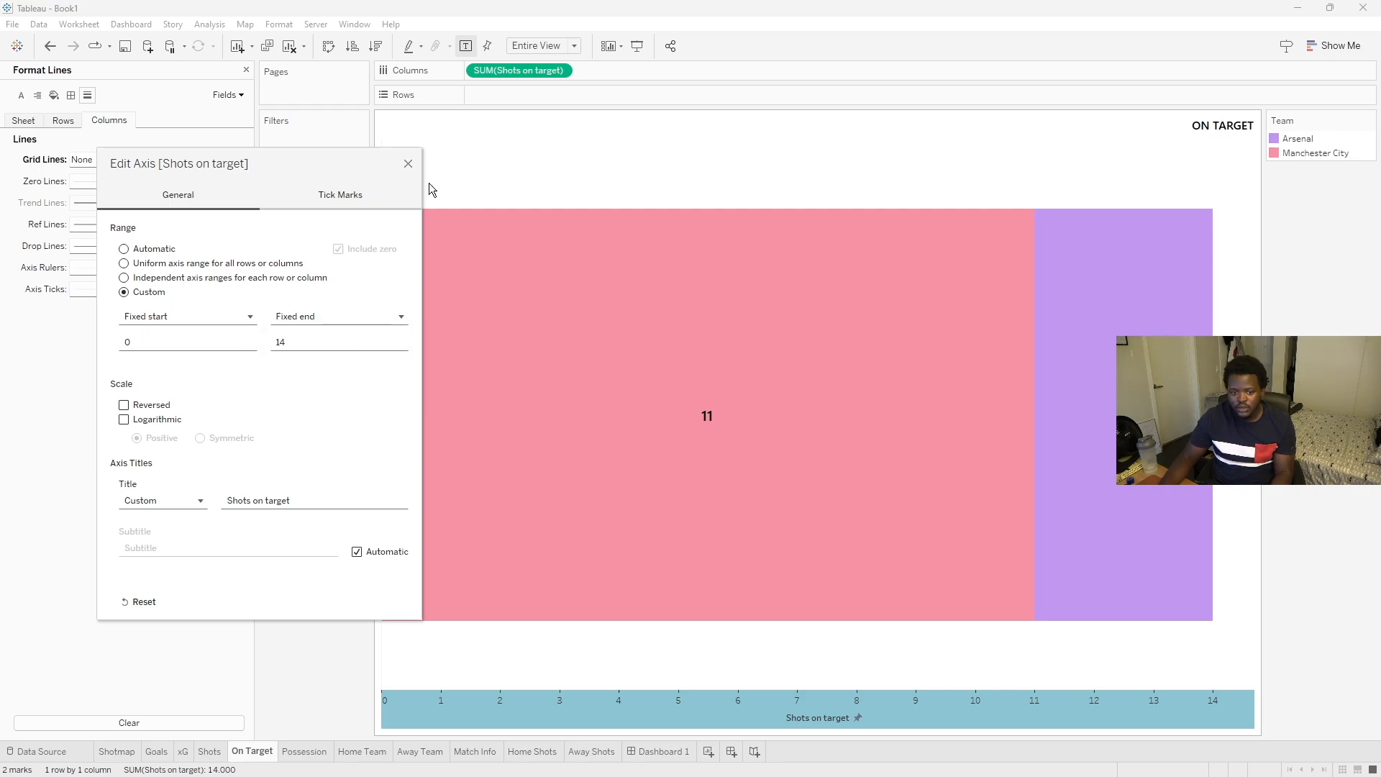
left_click(407, 164)
- Hide the On Target axis header and return to Dashboard 1
right_click(658, 716)
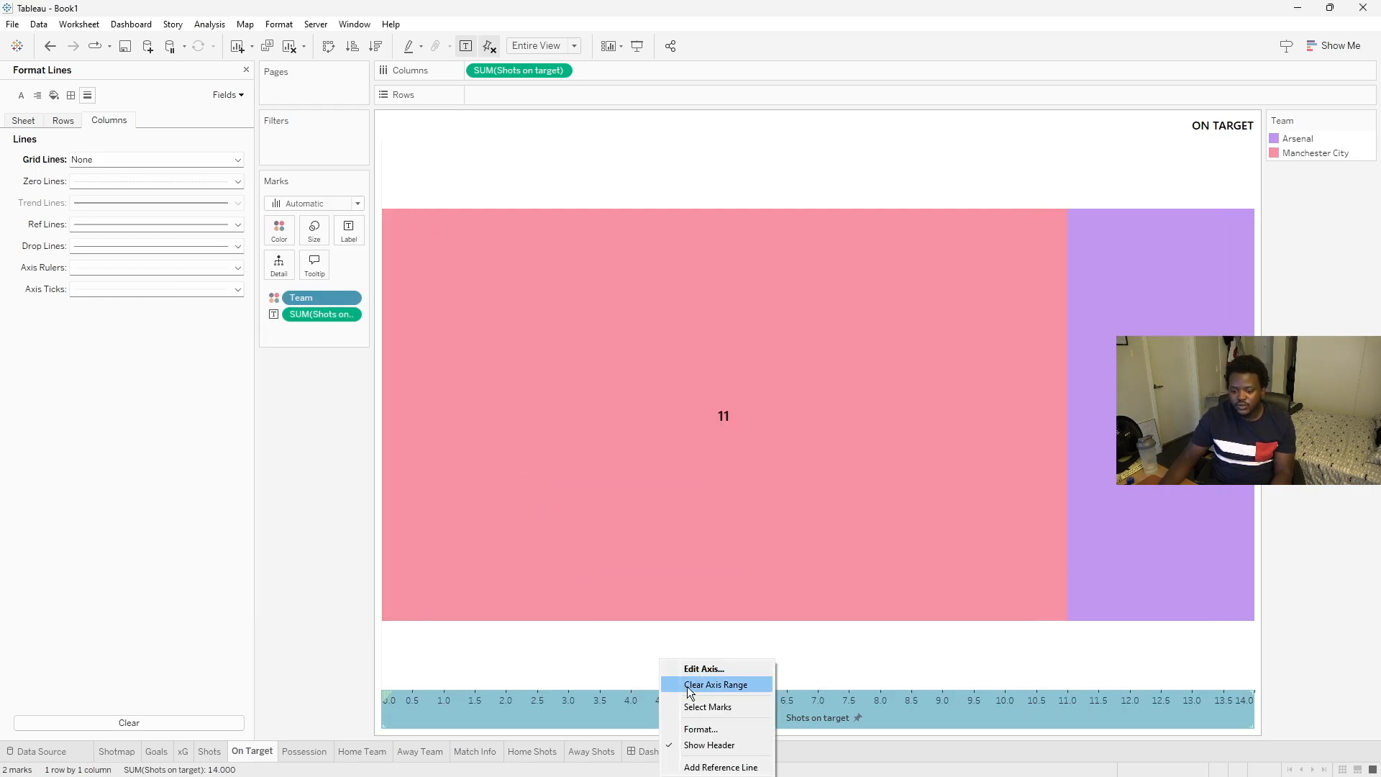
left_click(708, 743)
left_click(670, 750)
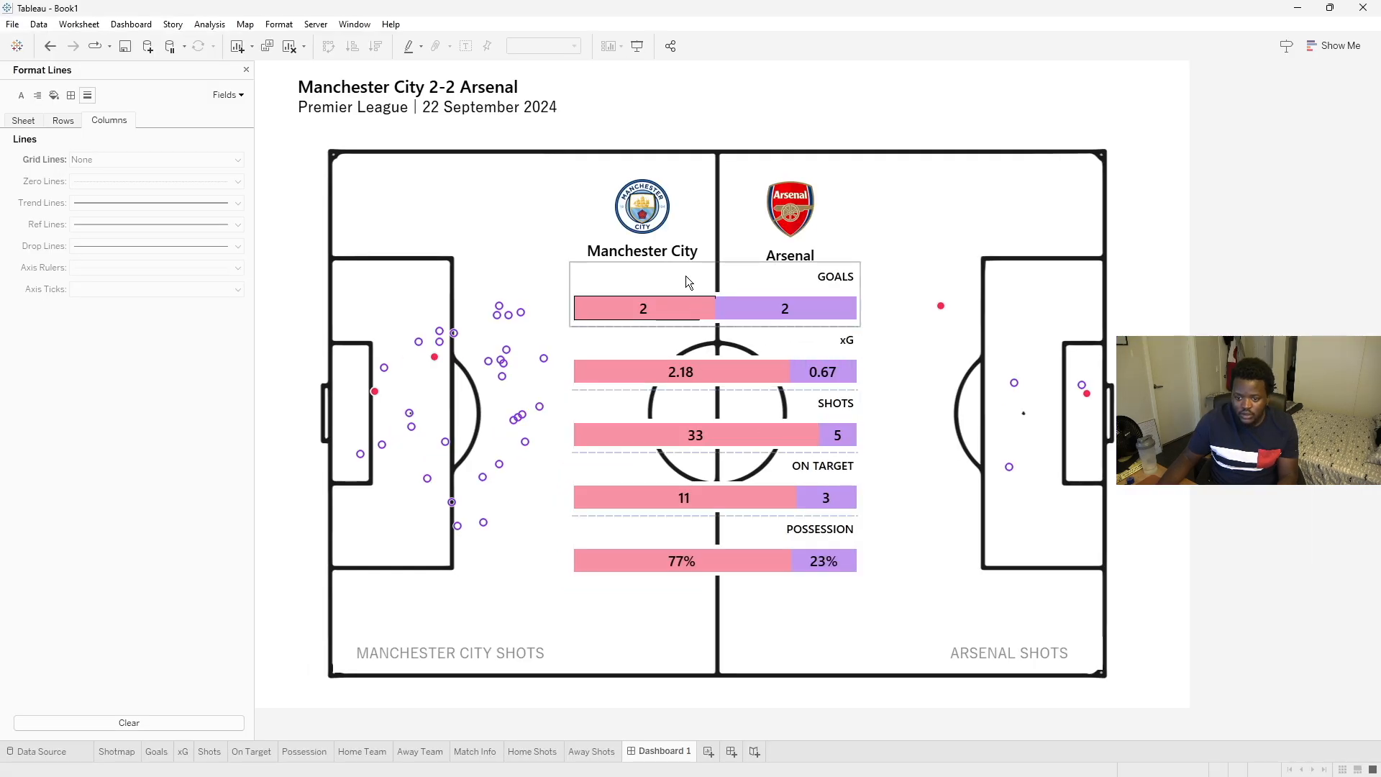
- Format the xG sheet on the dashboard and set its worksheet shading to None
right_click(717, 366)
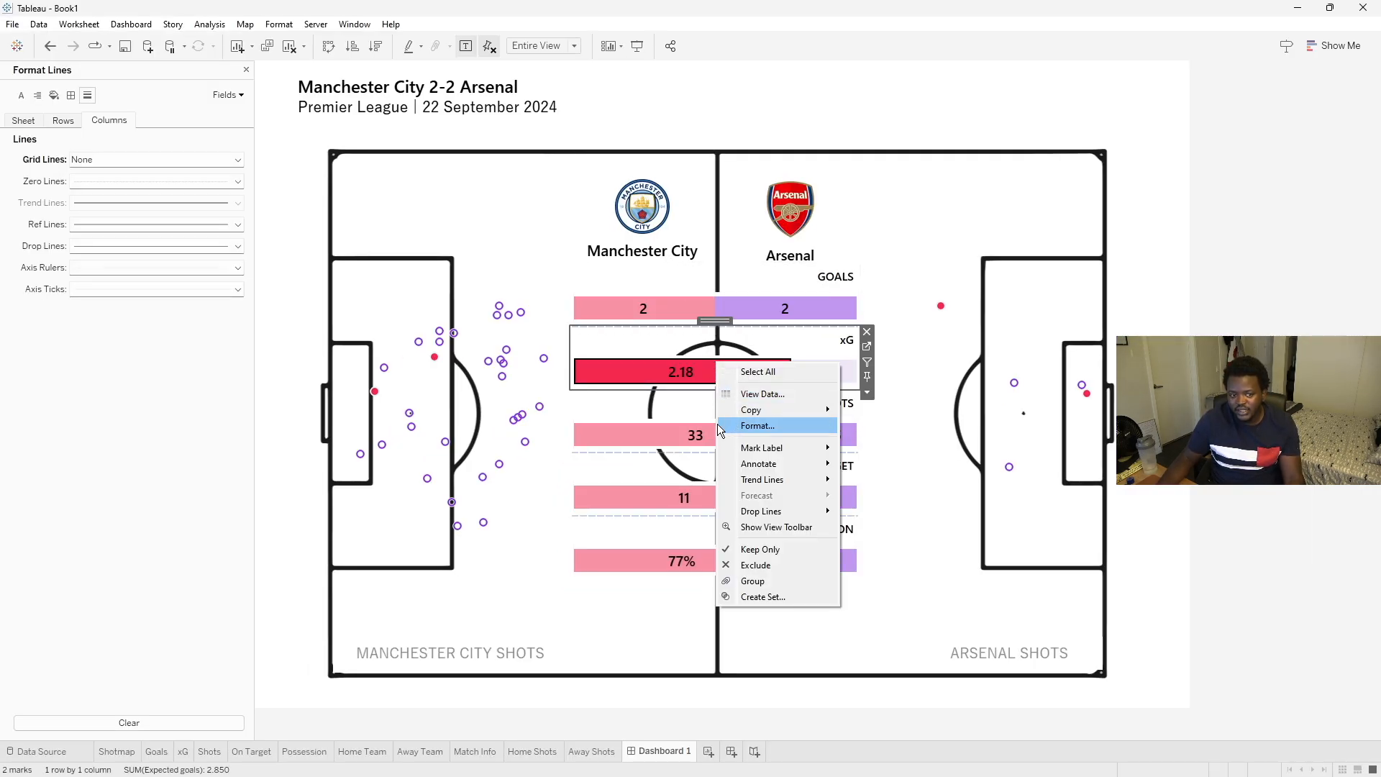
left_click(706, 367)
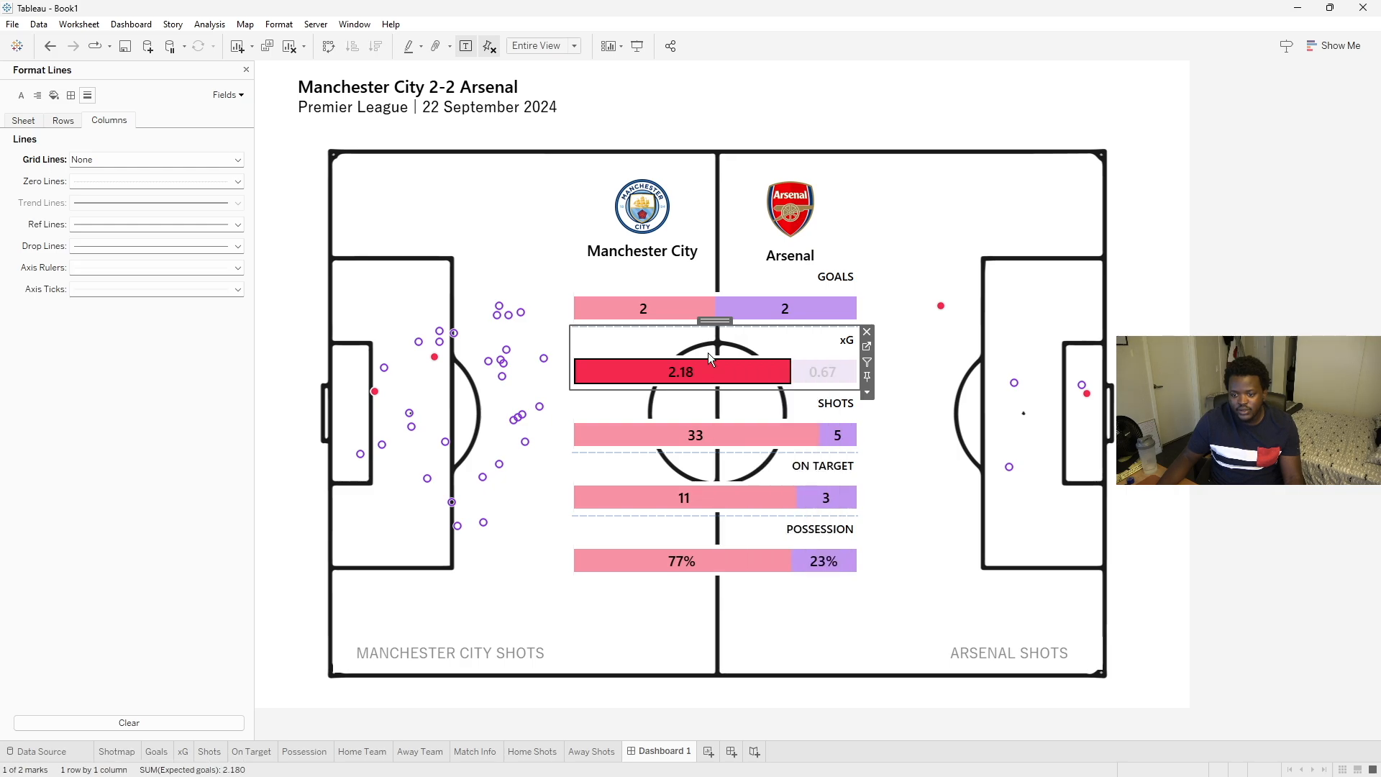
left_click(55, 96)
left_click(40, 128)
left_click(92, 160)
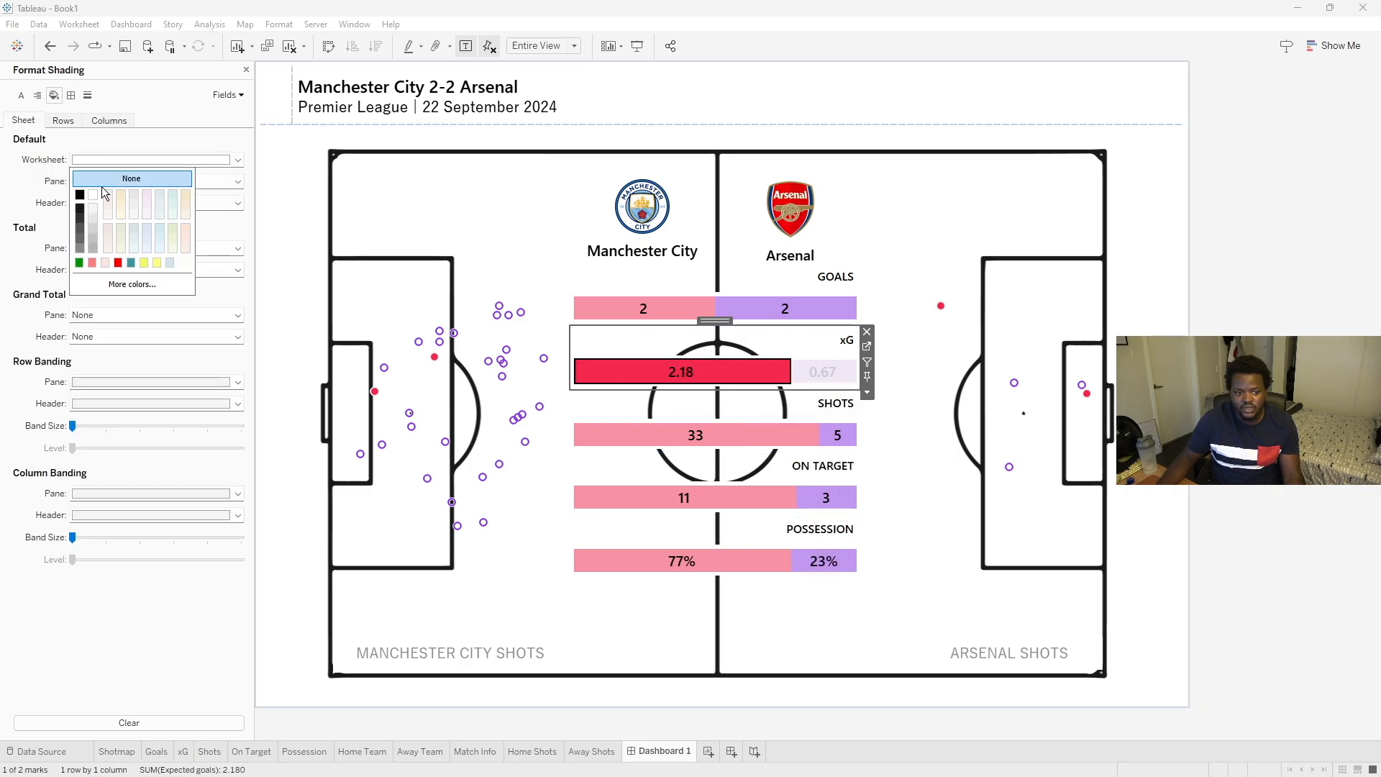
left_click(686, 291)
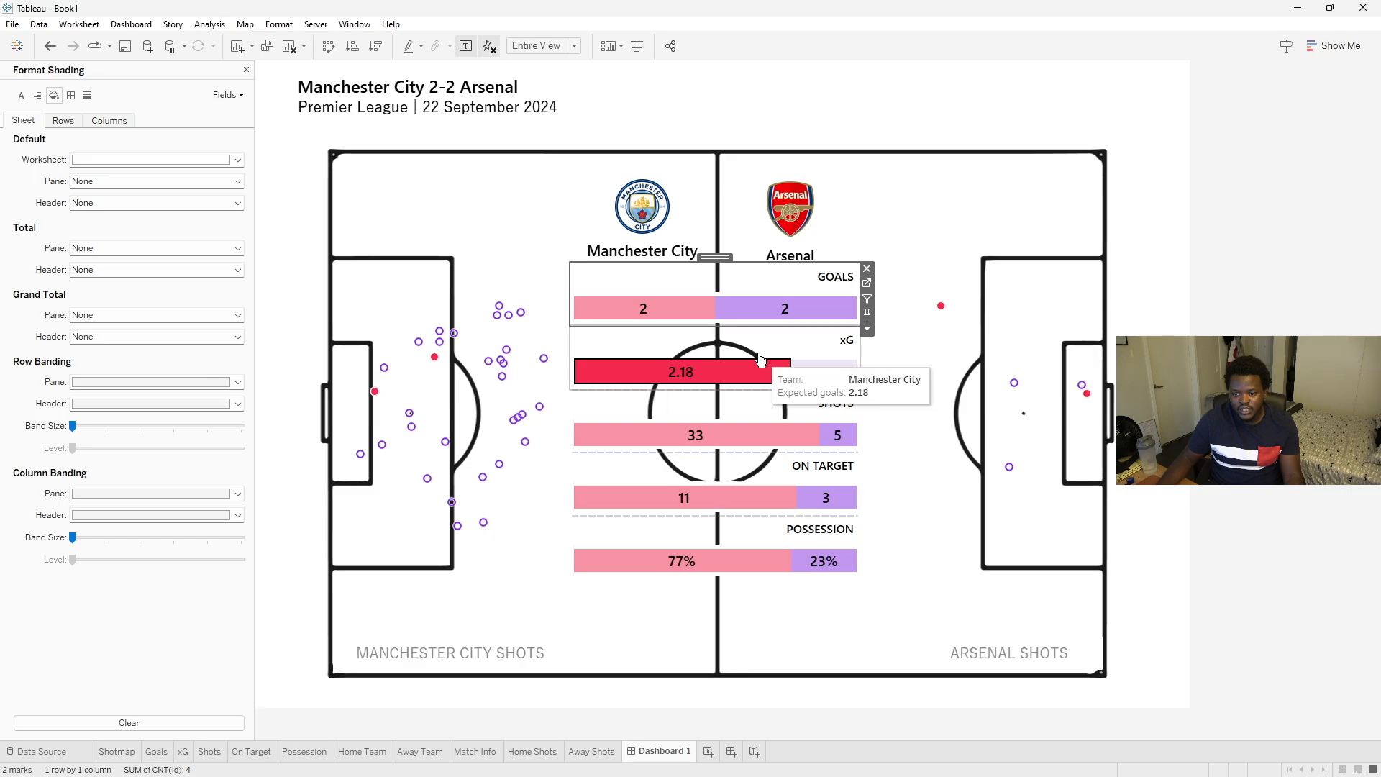
left_click(127, 165)
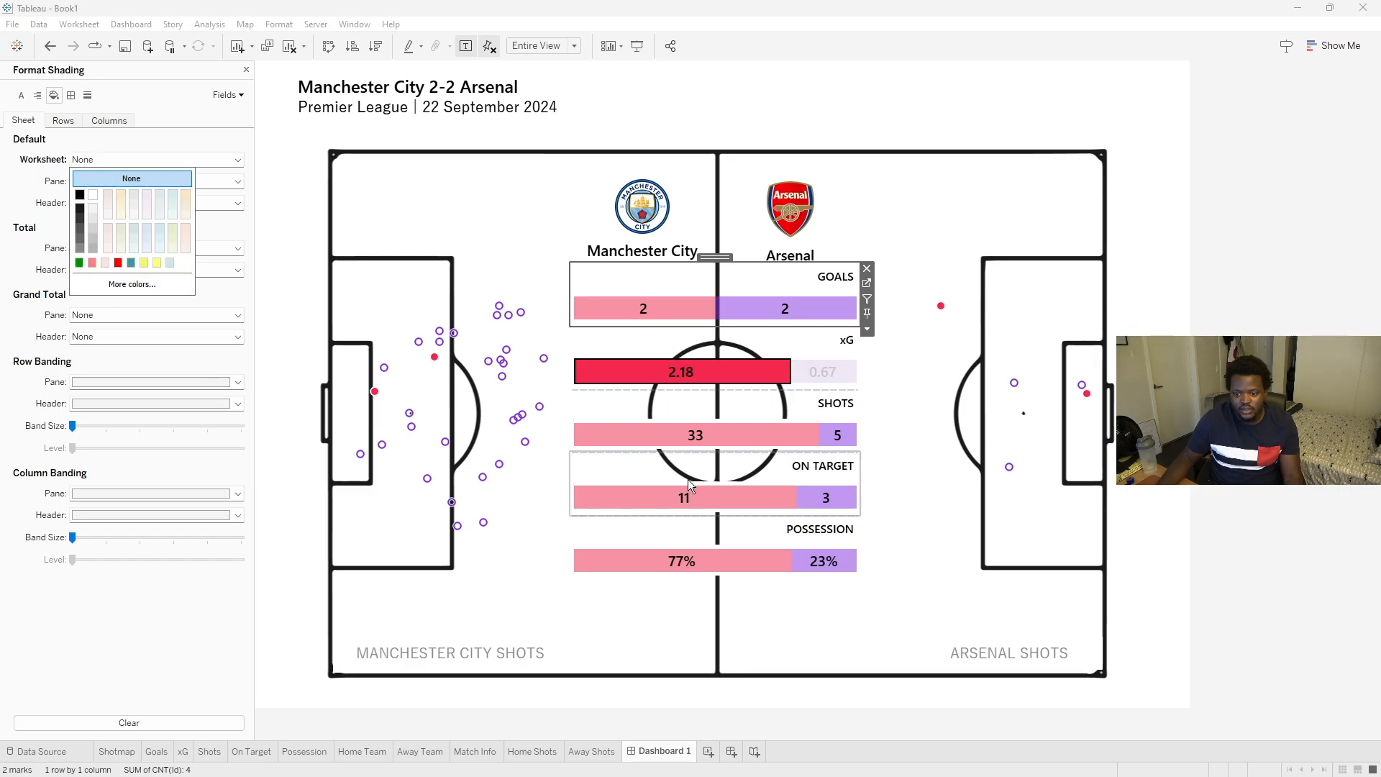
left_click(841, 389)
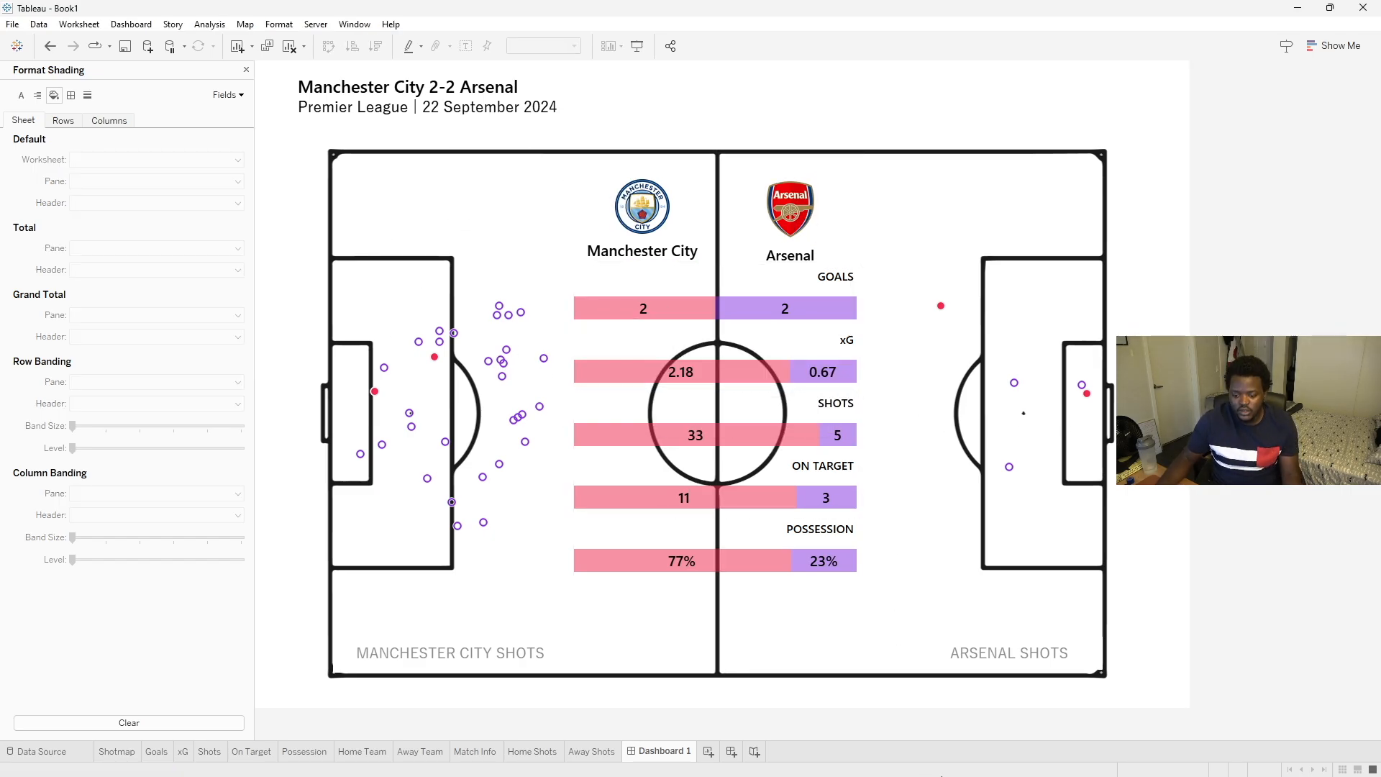
- Compare the dashboard in presentation mode against the Opta reference image
mouse_move(930, 776)
left_click(1042, 761)
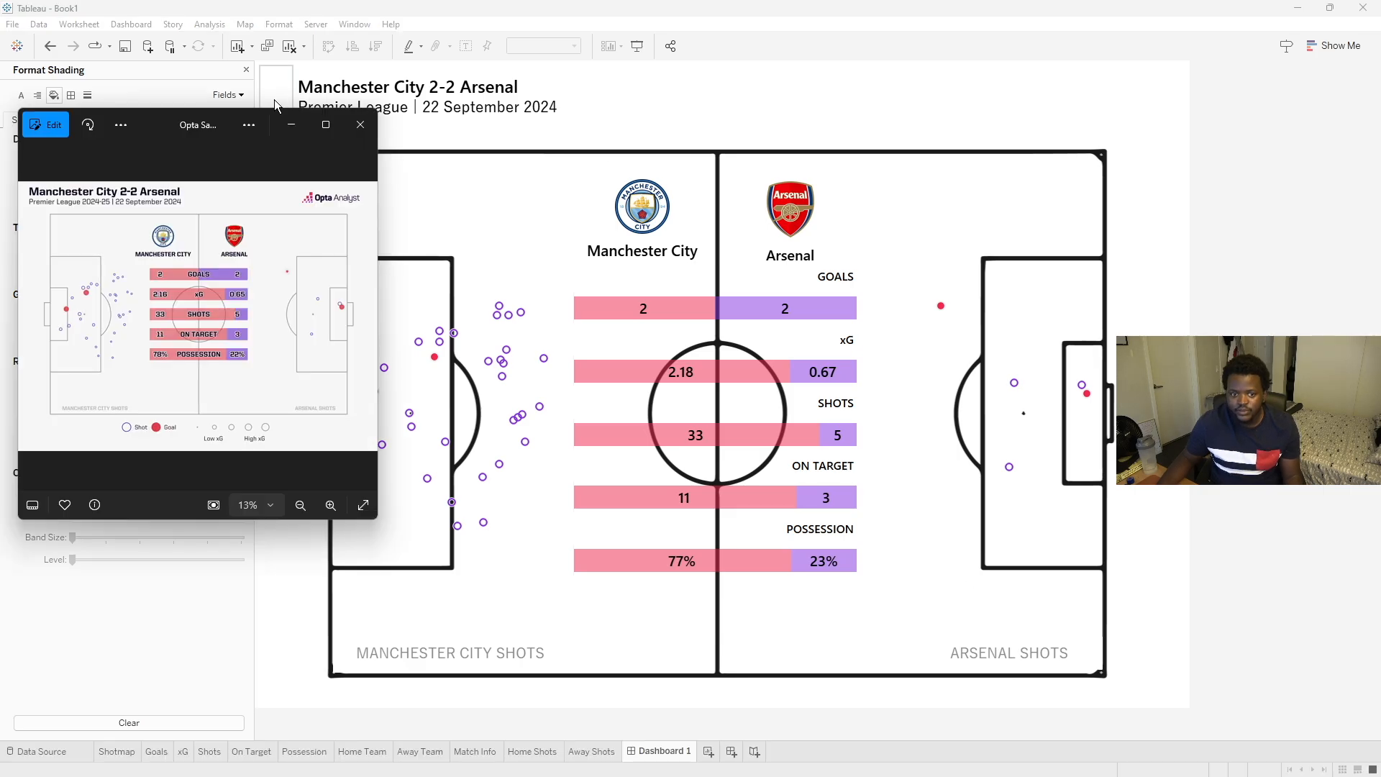
left_click_drag(149, 125, 1380, 172)
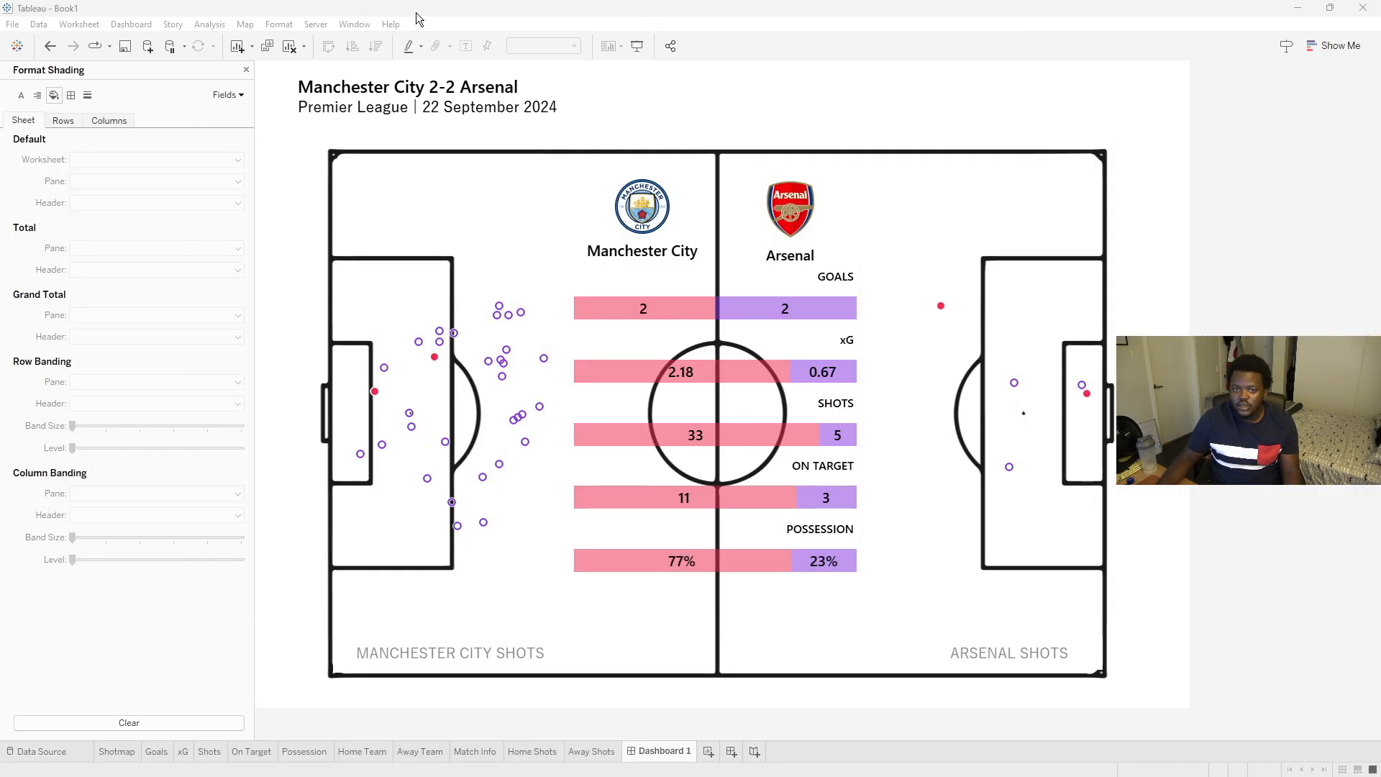
left_click(638, 49)
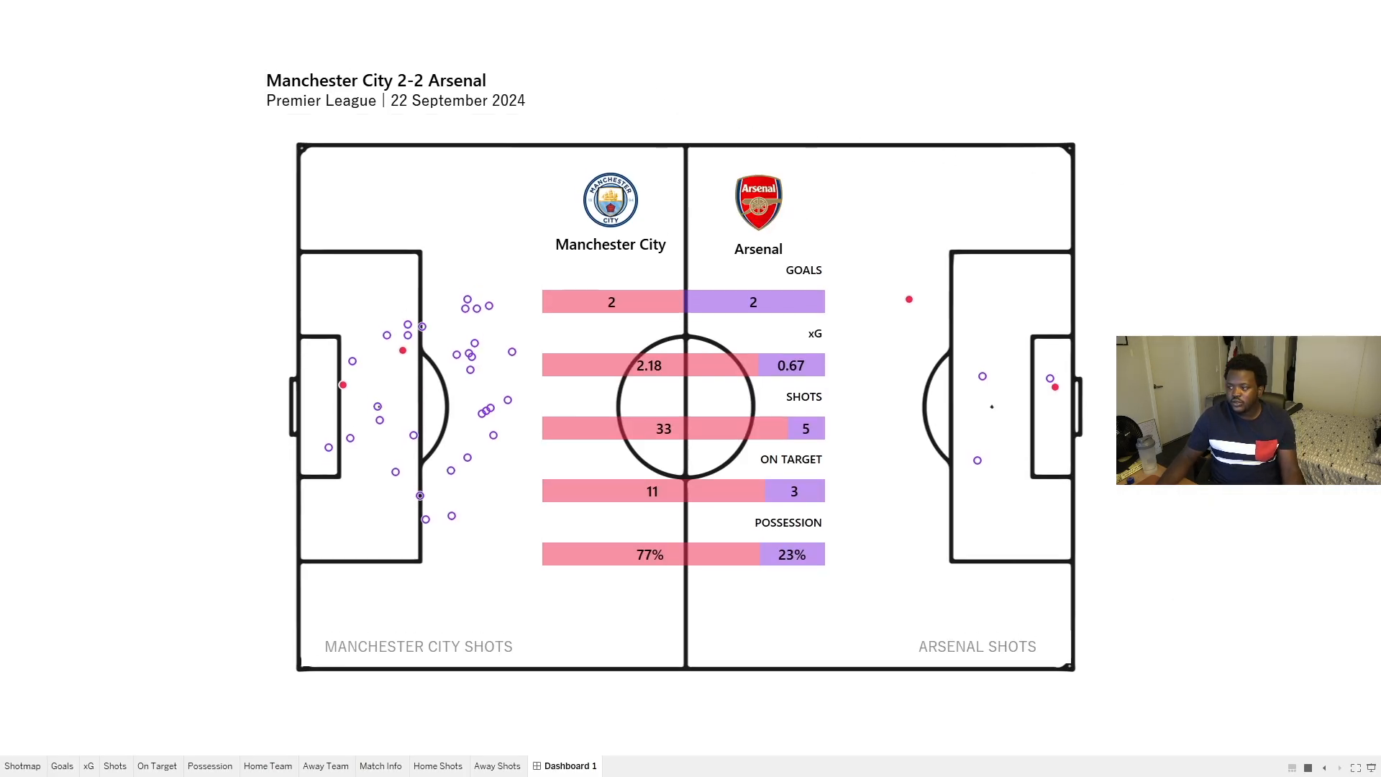
left_click_drag(1380, 173, 149, 111)
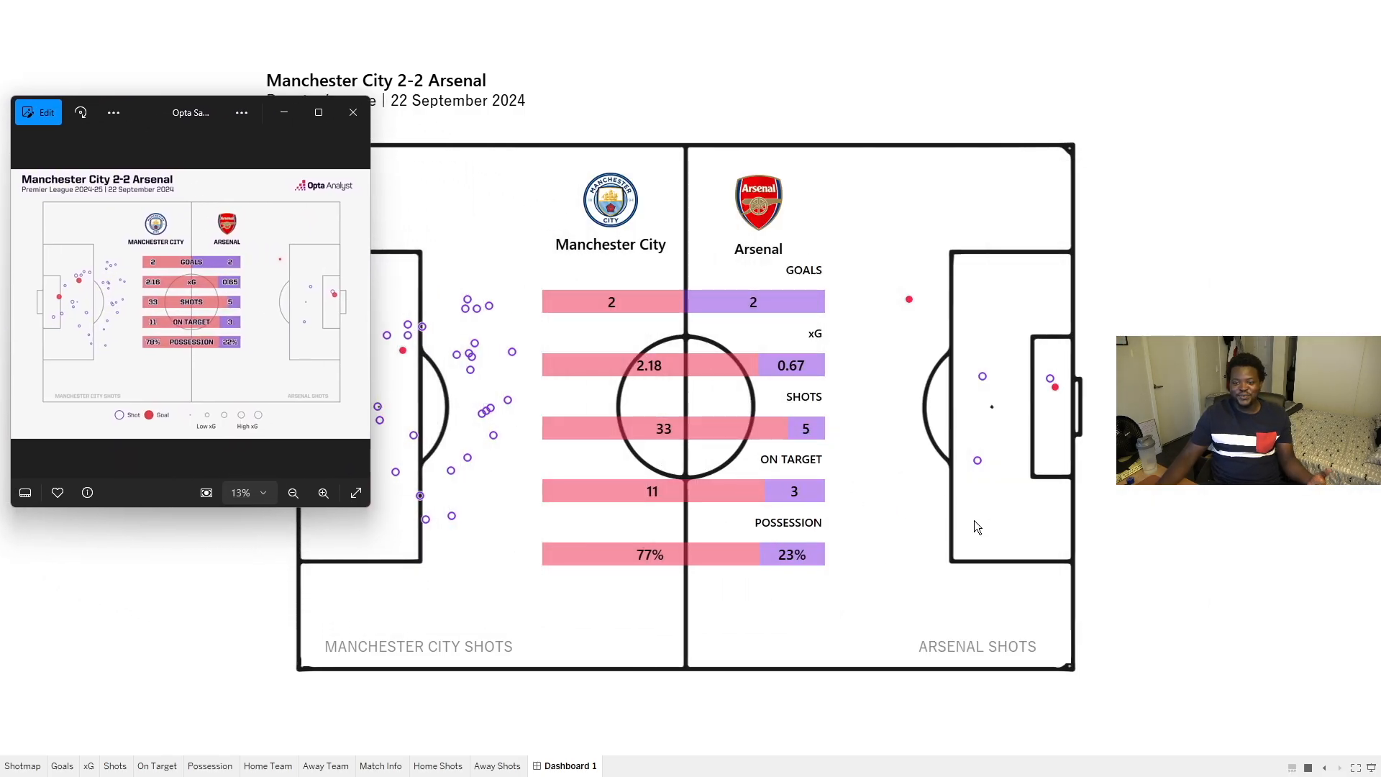